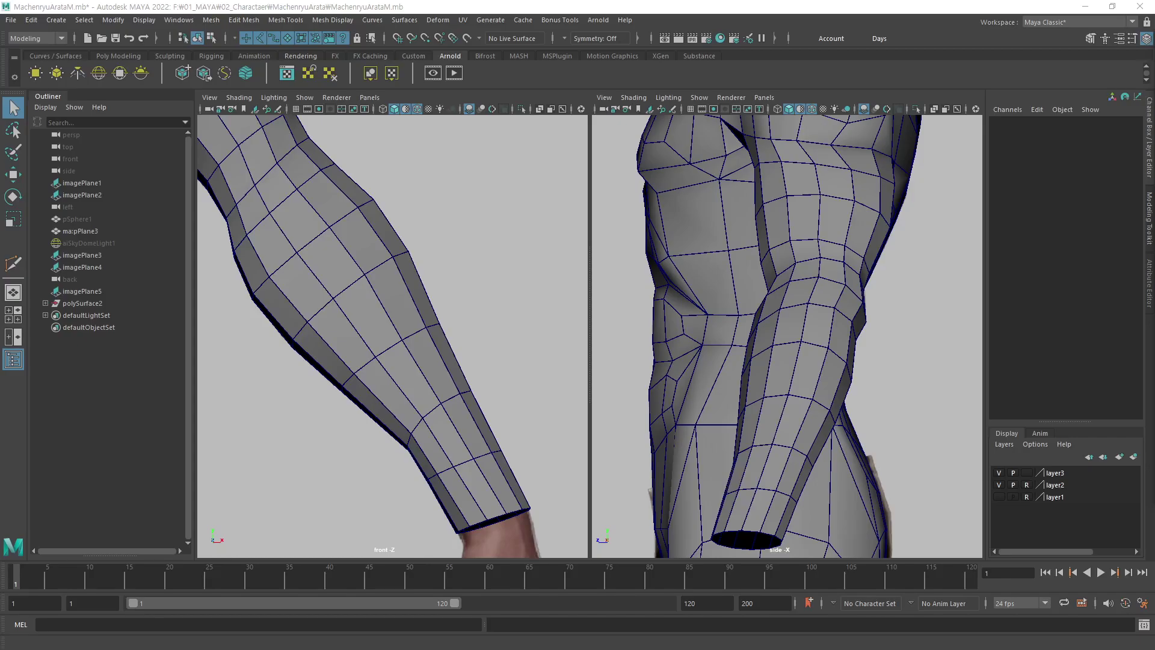
Zoom out the side panel and switch it to the perspective camera.
{"action": "scroll", "coordinate": [761, 295], "scroll_direction": "down", "scroll_amount": 5}
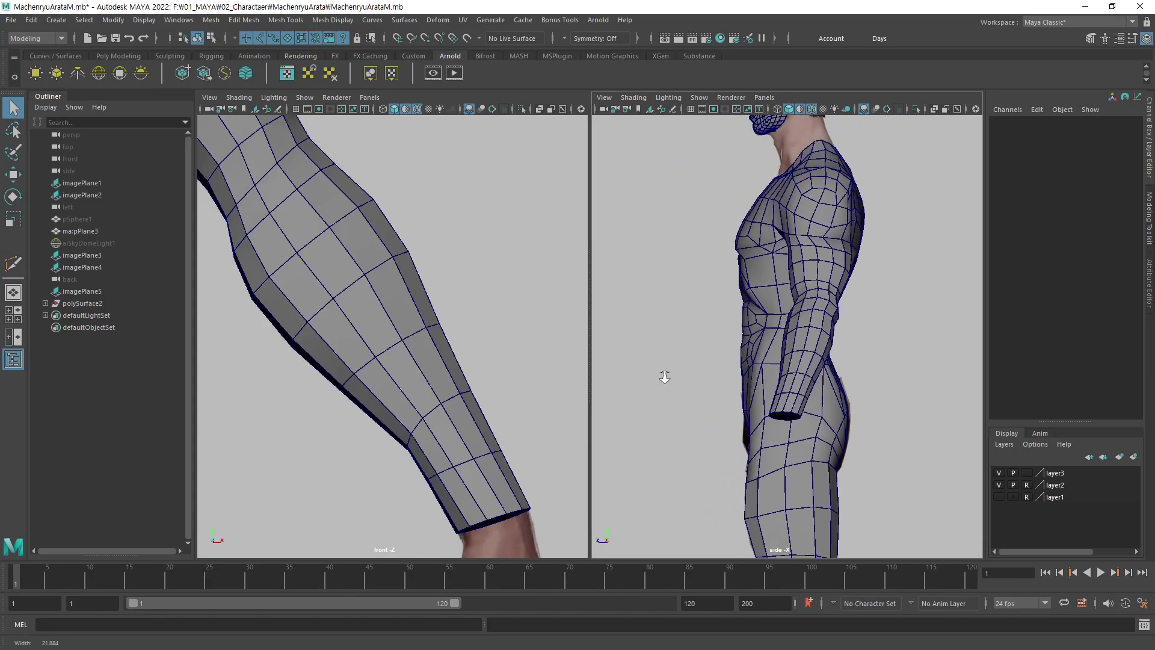
{"action": "scroll", "coordinate": [663, 378], "scroll_direction": "down", "scroll_amount": 2}
{"action": "middle_click_drag", "start_coordinate": [802, 375], "coordinate": [820, 323], "text": "alt"}
{"action": "key", "text": "space"}
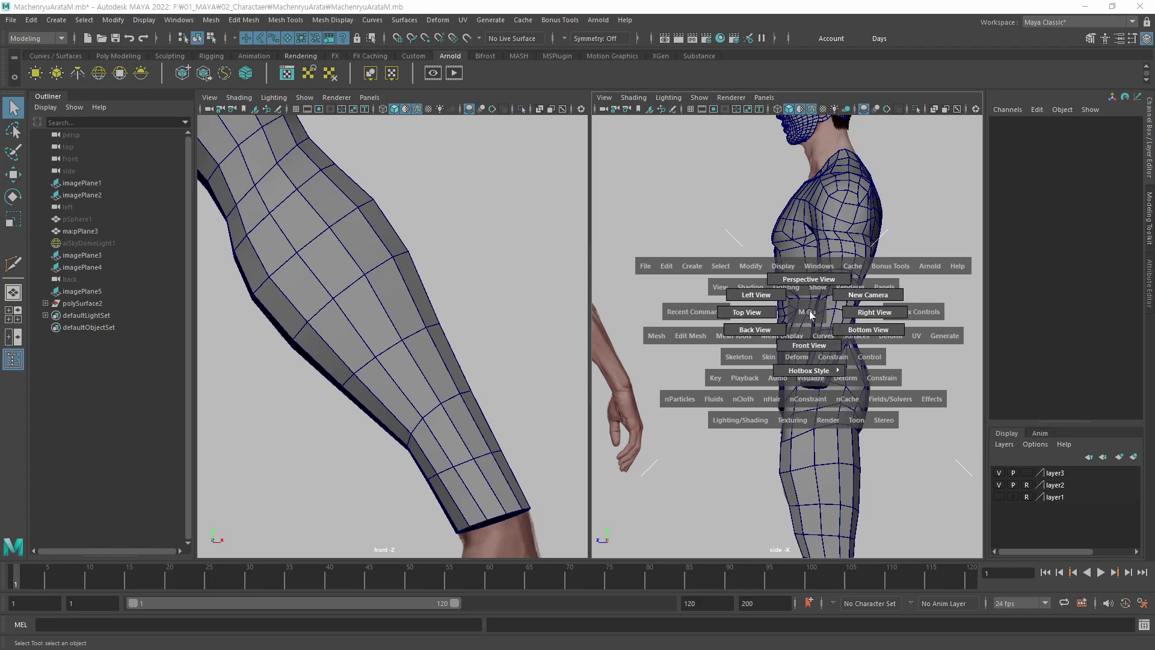
{"action": "left_click_drag", "start_coordinate": [811, 325], "coordinate": [807, 284]}
Orbit around the whole body in perspective, then frame the front reference view.
{"action": "mouse_move", "coordinate": [791, 358]}
{"action": "left_mouse_down", "text": "alt"}
{"action": "mouse_move", "coordinate": [763, 369]}
{"action": "mouse_move", "coordinate": [876, 356]}
{"action": "mouse_move", "coordinate": [885, 330]}
{"action": "mouse_move", "coordinate": [799, 250]}
{"action": "left_mouse_up", "text": "alt"}
{"action": "middle_click_drag", "start_coordinate": [799, 250], "coordinate": [797, 347], "text": "alt"}
{"action": "scroll", "coordinate": [798, 348], "scroll_direction": "up", "scroll_amount": 4}
{"action": "scroll", "coordinate": [776, 333], "scroll_direction": "up", "scroll_amount": 4}
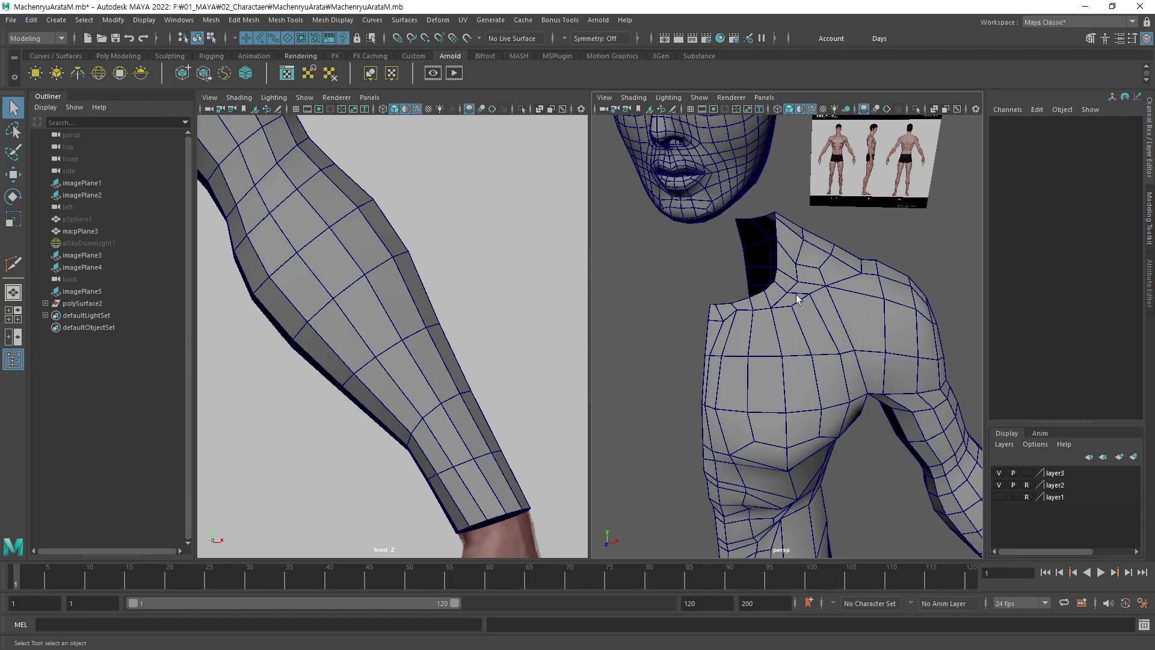
{"action": "right_click_drag", "start_coordinate": [880, 364], "coordinate": [740, 323], "text": "alt"}
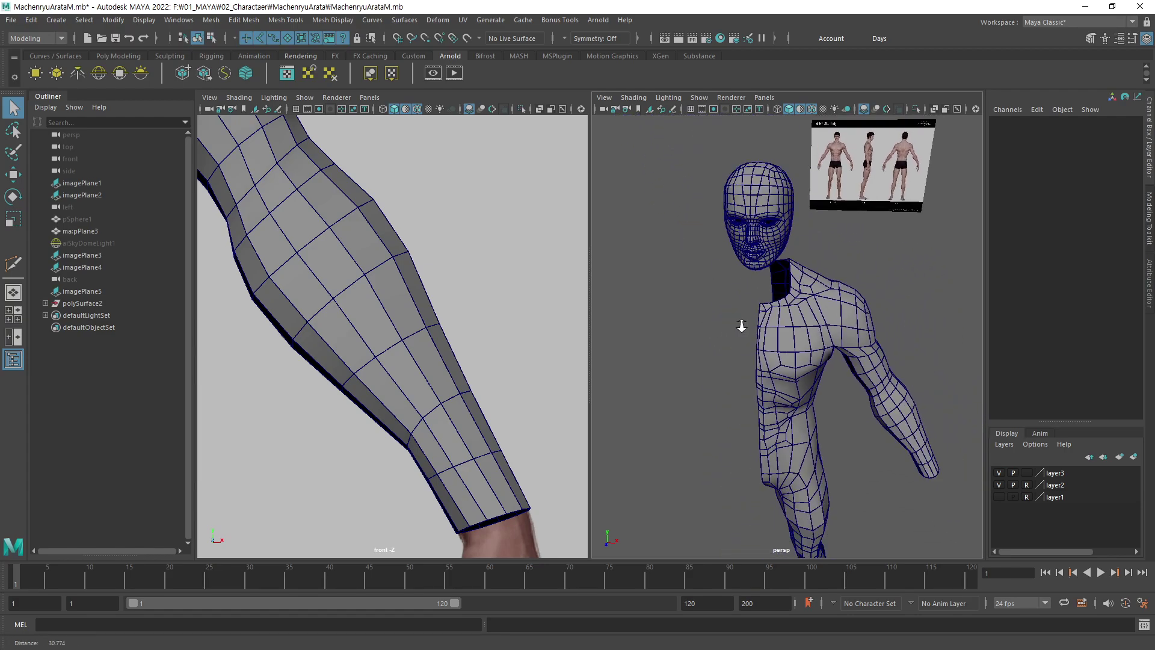
{"action": "mouse_move", "coordinate": [361, 365]}
{"action": "right_mouse_down", "text": "alt"}
{"action": "mouse_move", "coordinate": [560, 393]}
{"action": "mouse_move", "coordinate": [352, 345]}
{"action": "right_mouse_up", "text": "alt"}
{"action": "middle_click_drag", "start_coordinate": [351, 345], "coordinate": [355, 493], "text": "alt"}
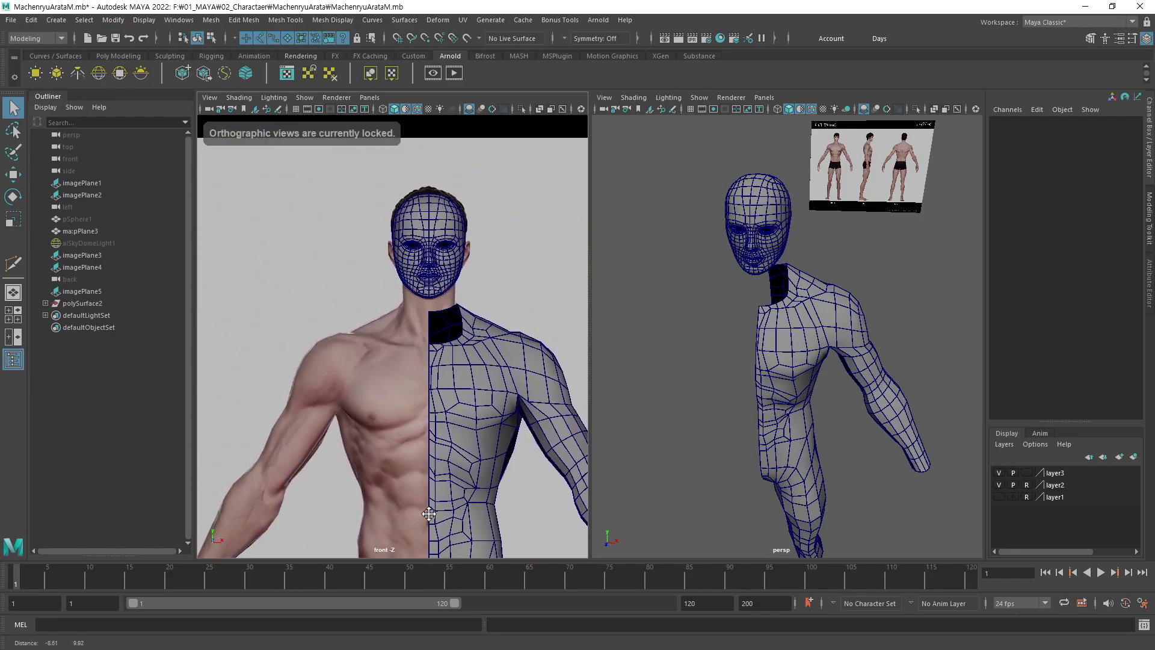
Select the head mesh and raise it to Translate Y 0.099 in wireframe.
{"action": "mouse_move", "coordinate": [355, 494]}
{"action": "right_mouse_down", "text": "alt"}
{"action": "mouse_move", "coordinate": [619, 321]}
{"action": "mouse_move", "coordinate": [528, 295]}
{"action": "right_mouse_up", "text": "alt"}
{"action": "left_click", "coordinate": [526, 292]}
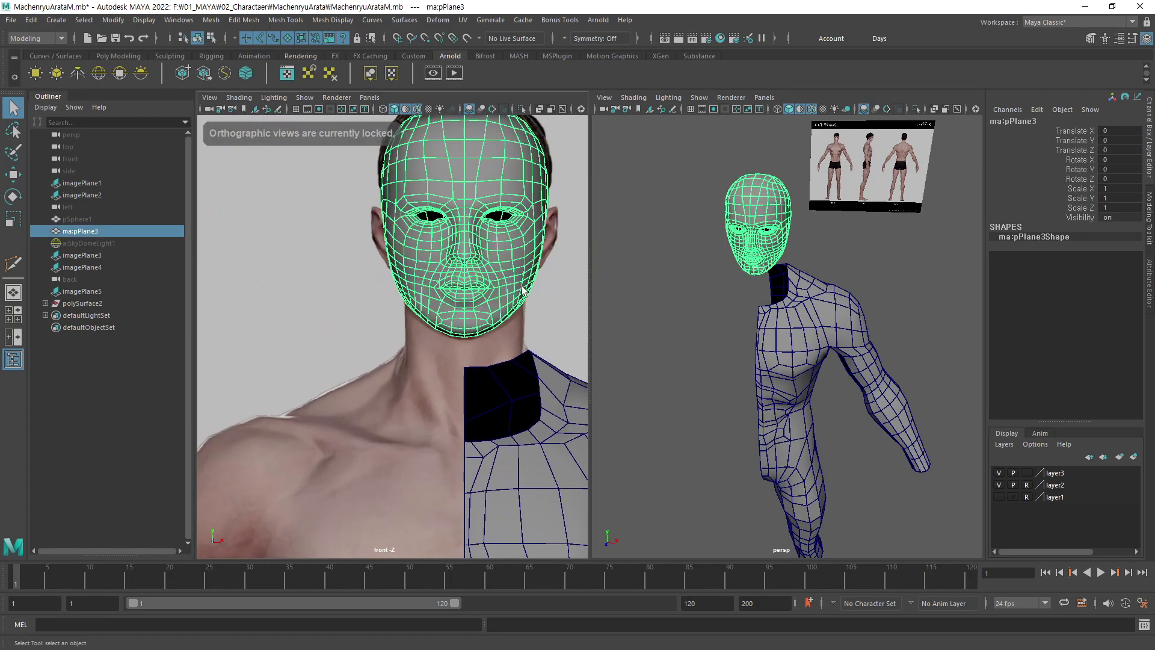
{"action": "middle_click_drag", "start_coordinate": [565, 255], "coordinate": [449, 362], "text": "alt"}
{"action": "right_click_drag", "start_coordinate": [450, 362], "coordinate": [425, 426], "text": "alt"}
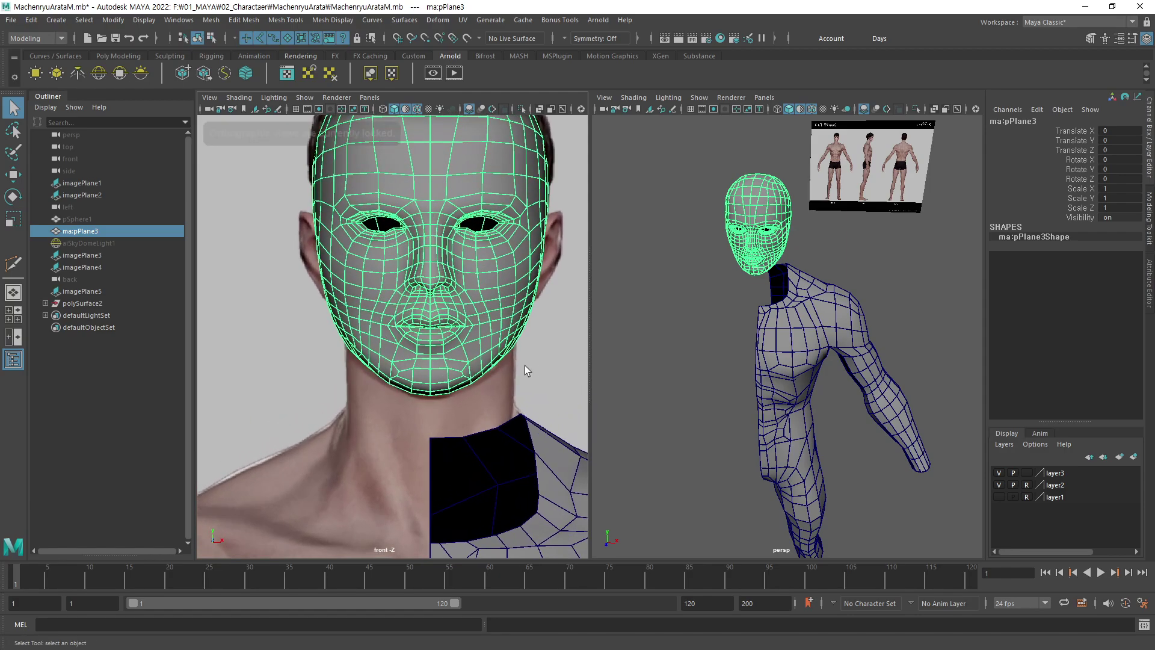
{"action": "key", "text": "r"}
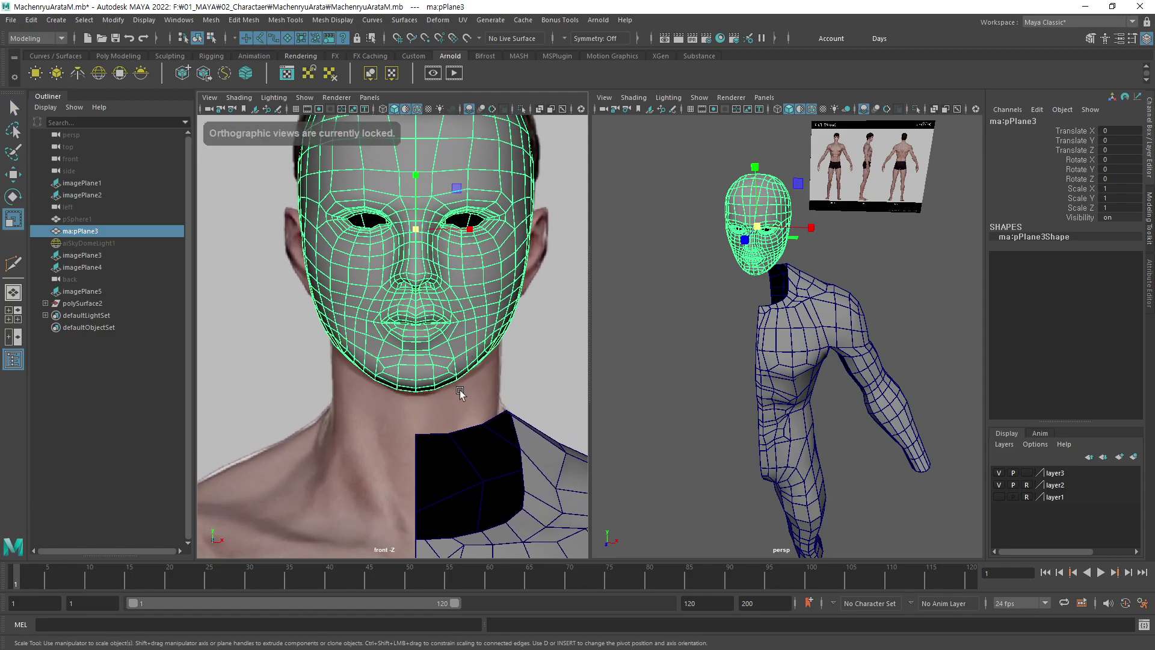
{"action": "middle_click_drag", "start_coordinate": [460, 392], "coordinate": [460, 431], "text": "alt"}
{"action": "key", "text": "w"}
{"action": "left_click_drag", "start_coordinate": [420, 245], "coordinate": [420, 252]}
{"action": "key", "text": "4"}
{"action": "right_click_drag", "start_coordinate": [496, 395], "coordinate": [485, 407], "text": "alt"}
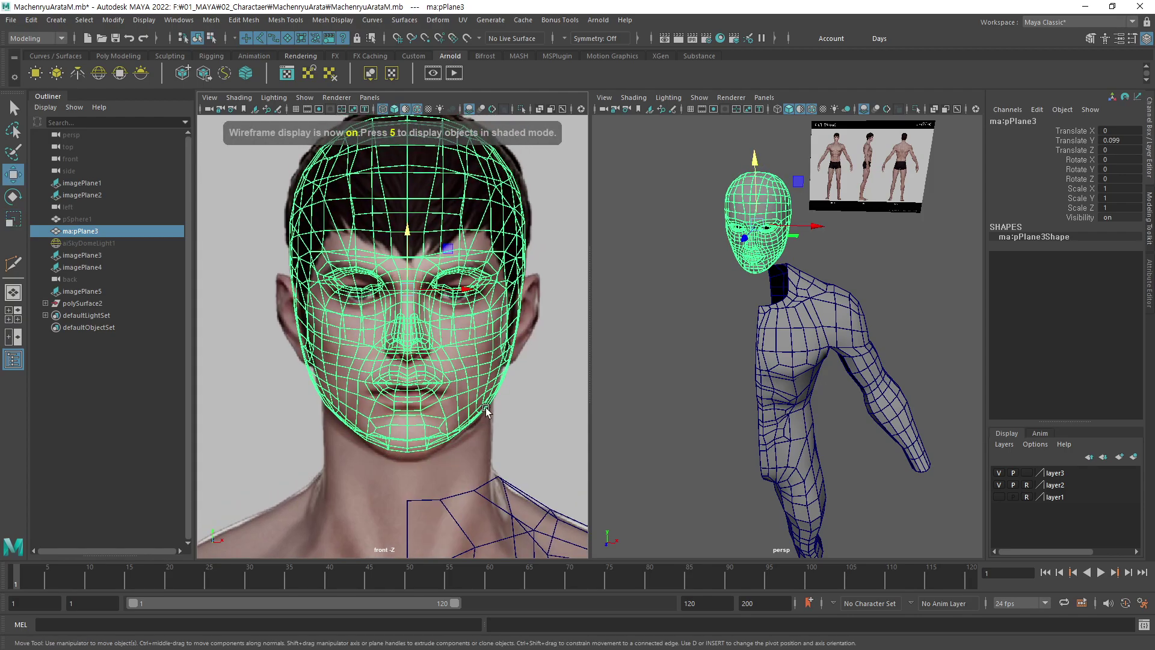
Scale the head uniformly to 1.052 to match the front reference face.
{"action": "key", "text": "r"}
{"action": "middle_click_drag", "start_coordinate": [554, 413], "coordinate": [562, 405]}
{"action": "key", "text": "w"}
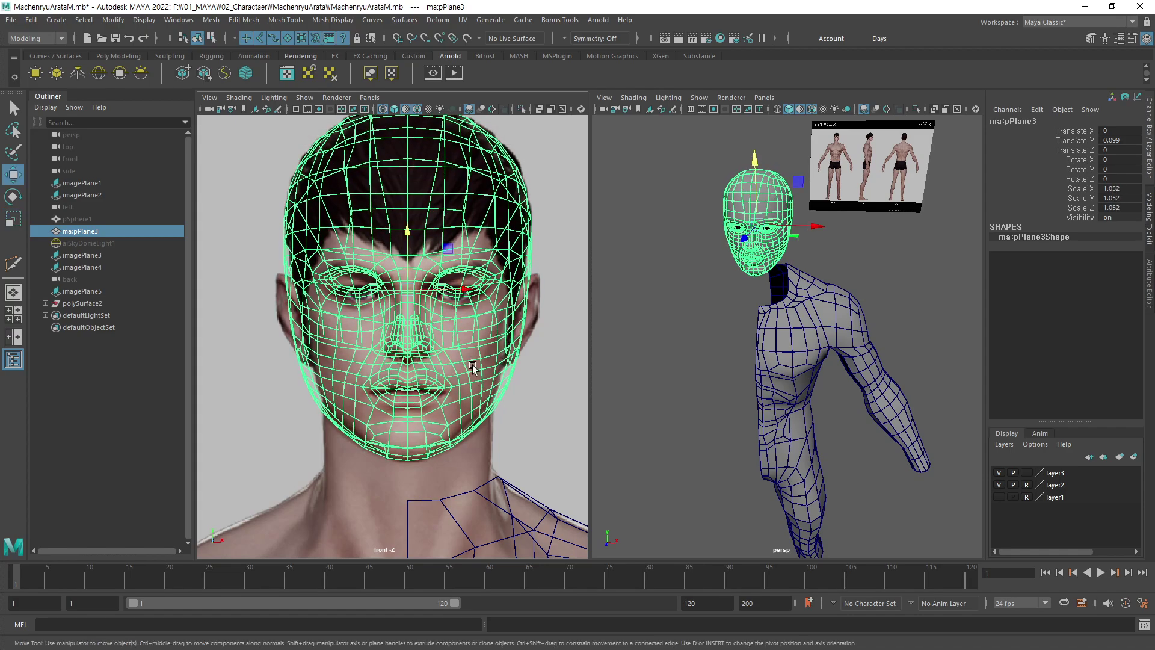
{"action": "middle_click_drag", "start_coordinate": [472, 365], "coordinate": [482, 401], "text": "alt"}
{"action": "scroll", "coordinate": [482, 402], "scroll_direction": "up", "scroll_amount": 1}
{"action": "scroll", "coordinate": [483, 402], "scroll_direction": "up", "scroll_amount": 1}
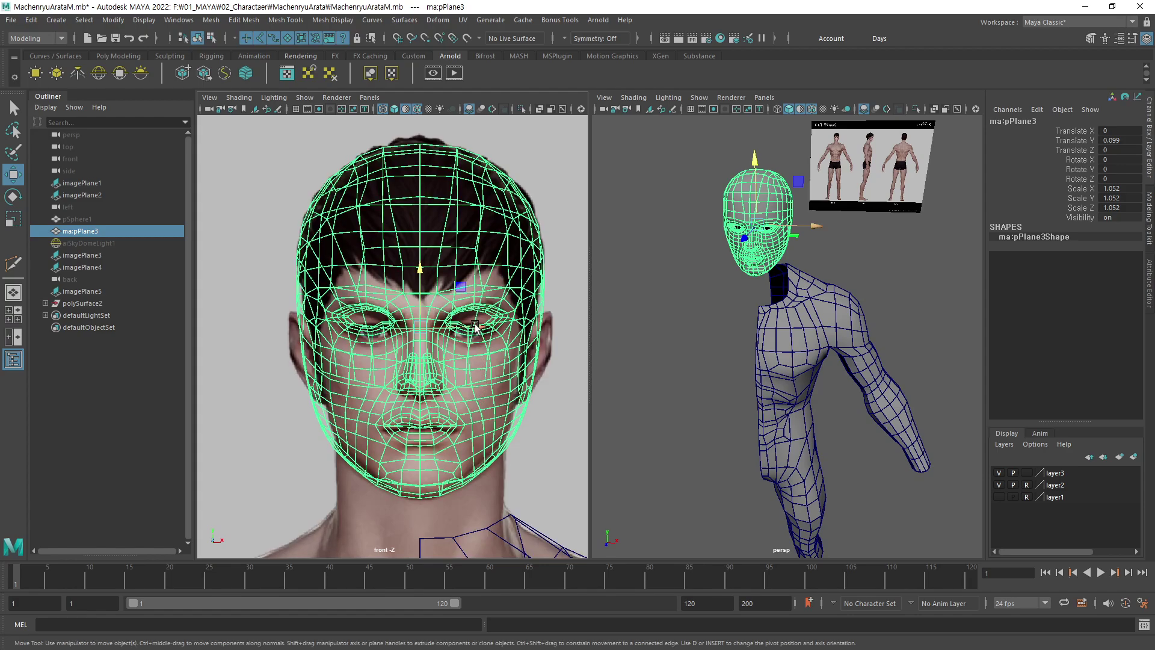
Check the head fit in the side view, then return to a perspective head-and-shoulder close-up.
{"action": "mouse_move", "coordinate": [825, 264]}
{"action": "left_mouse_down", "text": "alt"}
{"action": "mouse_move", "coordinate": [810, 309]}
{"action": "mouse_move", "coordinate": [859, 310]}
{"action": "left_mouse_up", "text": "alt"}
{"action": "key", "text": "space"}
{"action": "mouse_move", "coordinate": [903, 277]}
{"action": "right_mouse_down", "text": "alt"}
{"action": "mouse_move", "coordinate": [872, 277]}
{"action": "mouse_move", "coordinate": [966, 272]}
{"action": "mouse_move", "coordinate": [815, 281]}
{"action": "right_mouse_up", "text": "alt"}
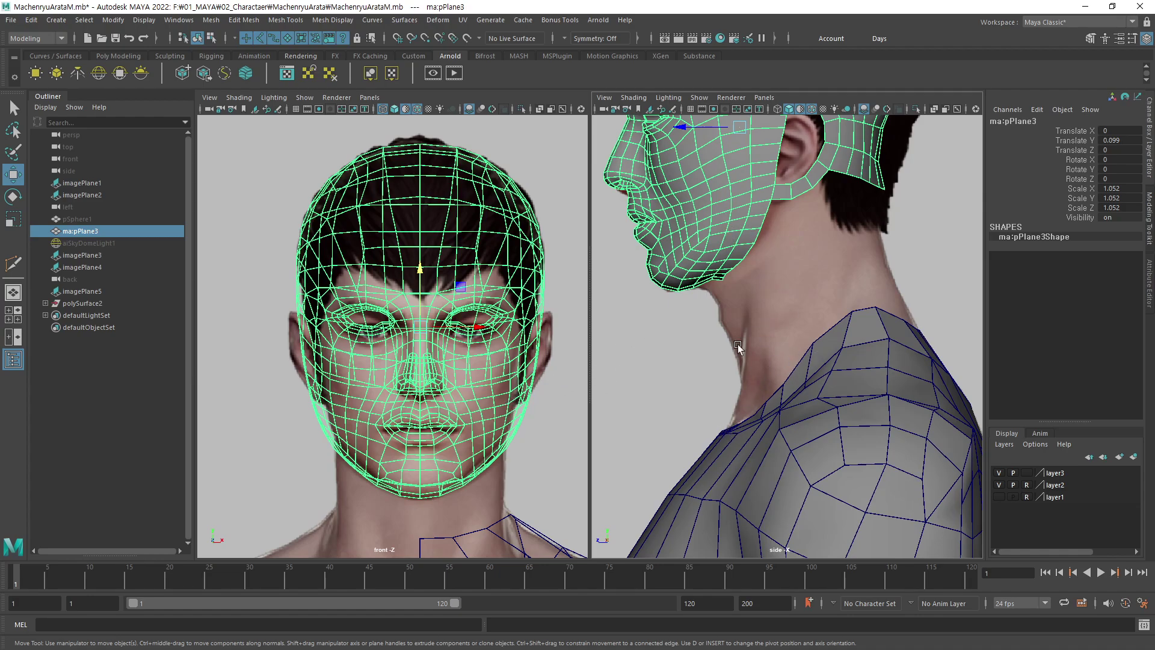
{"action": "right_click_drag", "start_coordinate": [838, 279], "coordinate": [787, 379], "text": "alt"}
{"action": "left_click_drag", "start_coordinate": [787, 379], "coordinate": [812, 368], "text": "alt"}
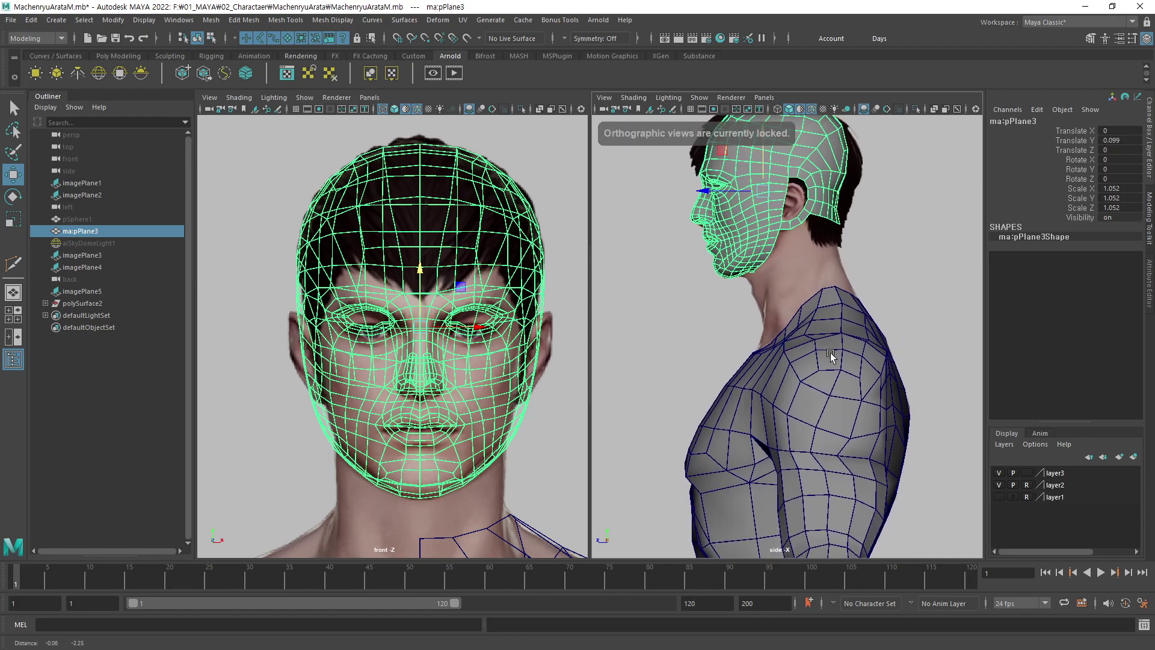
{"action": "key", "text": "space"}
{"action": "left_click_drag", "start_coordinate": [803, 322], "coordinate": [800, 295]}
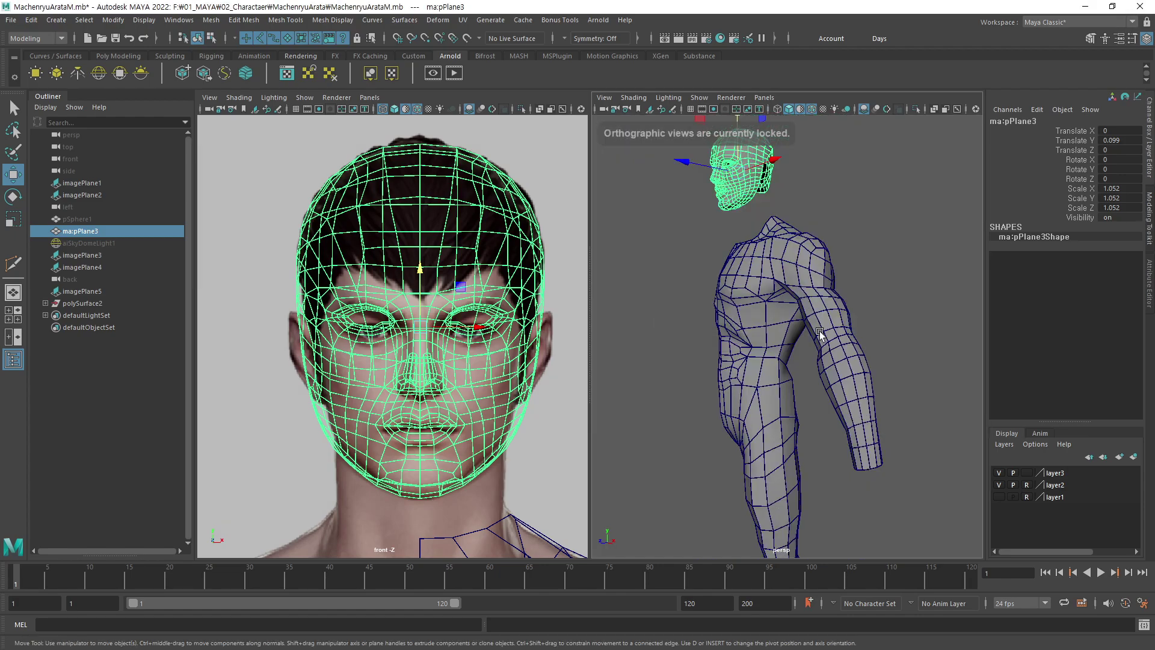
{"action": "right_click_drag", "start_coordinate": [746, 270], "coordinate": [776, 361], "text": "alt"}
Select the torso's neck-opening edges and Shift-drag them upward into a neck collar.
{"action": "left_click", "coordinate": [773, 420]}
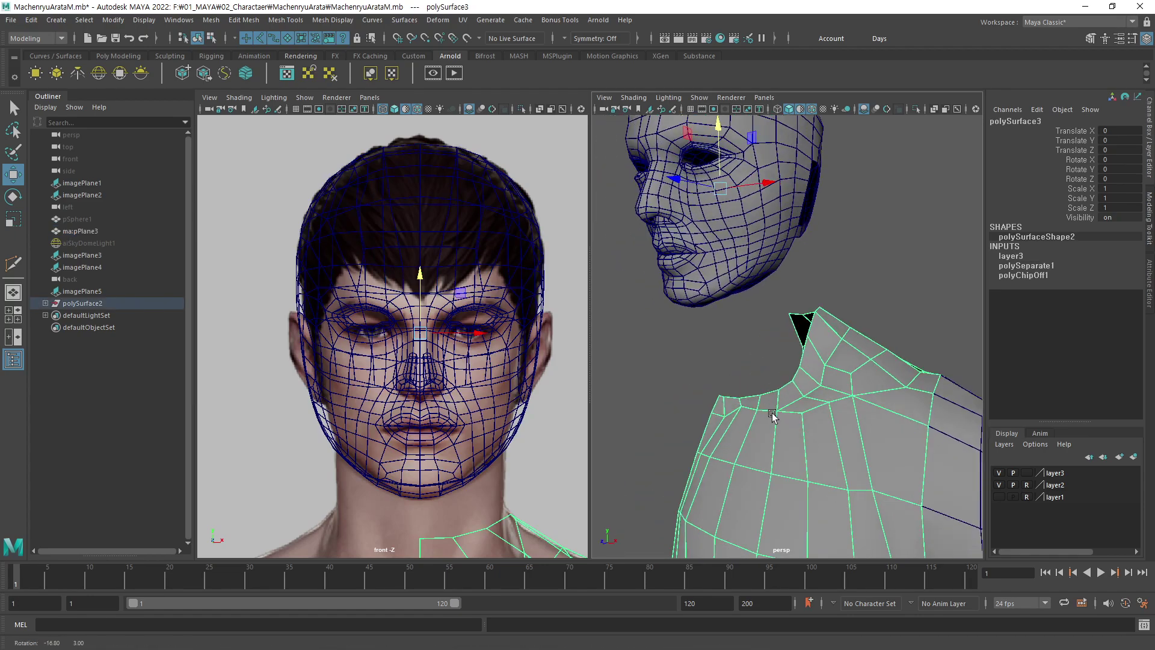
{"action": "left_click_drag", "start_coordinate": [758, 416], "coordinate": [776, 414], "text": "alt"}
{"action": "key", "text": "F10"}
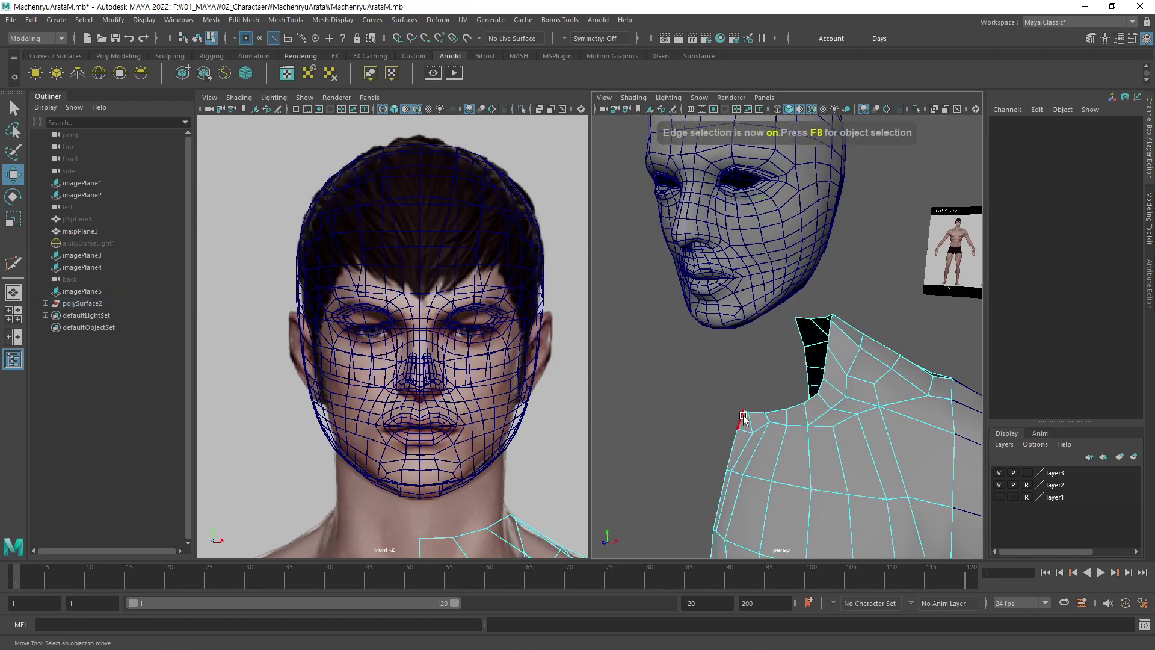
{"action": "key", "text": "q"}
{"action": "left_click", "coordinate": [745, 414]}
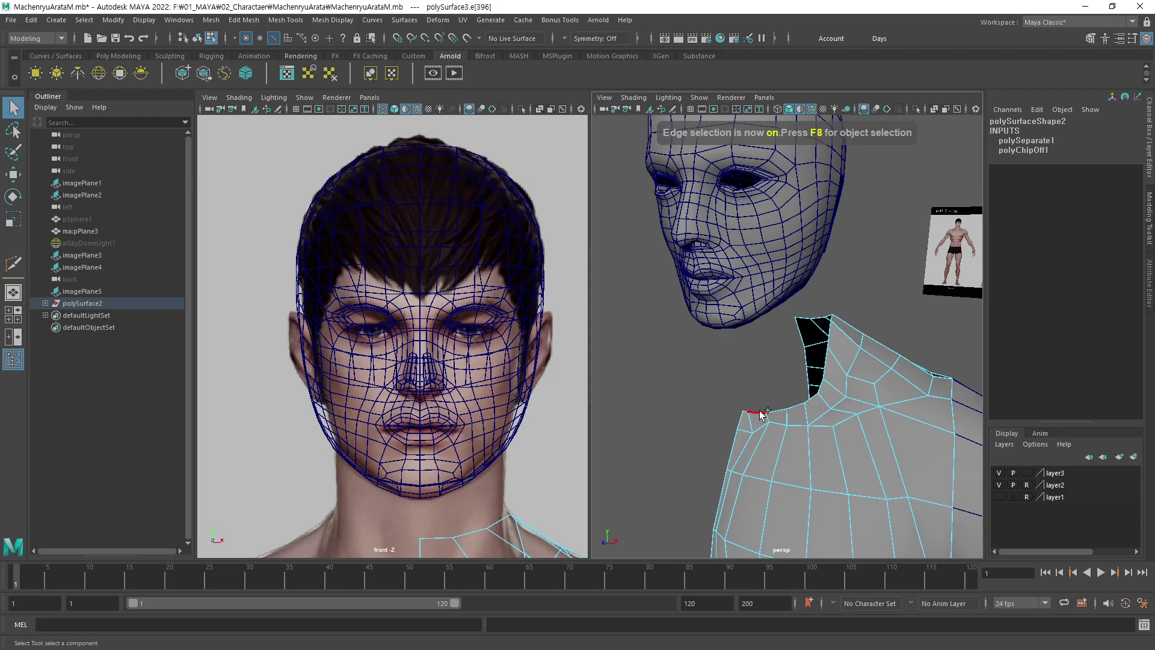
{"action": "left_click", "coordinate": [845, 409]}
{"action": "mouse_move", "coordinate": [845, 409]}
{"action": "left_mouse_down", "text": "alt"}
{"action": "mouse_move", "coordinate": [884, 410]}
{"action": "mouse_move", "coordinate": [859, 308]}
{"action": "left_mouse_up", "text": "alt"}
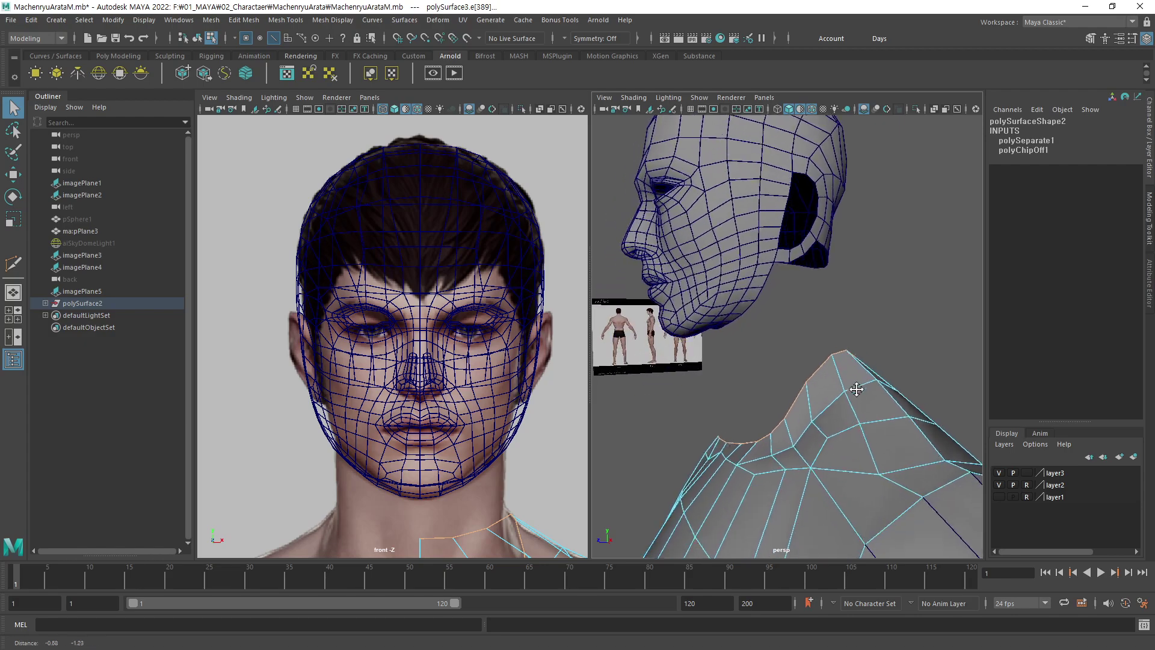
{"action": "key", "text": "w"}
{"action": "left_click_drag", "start_coordinate": [800, 338], "coordinate": [807, 276], "text": "shift"}
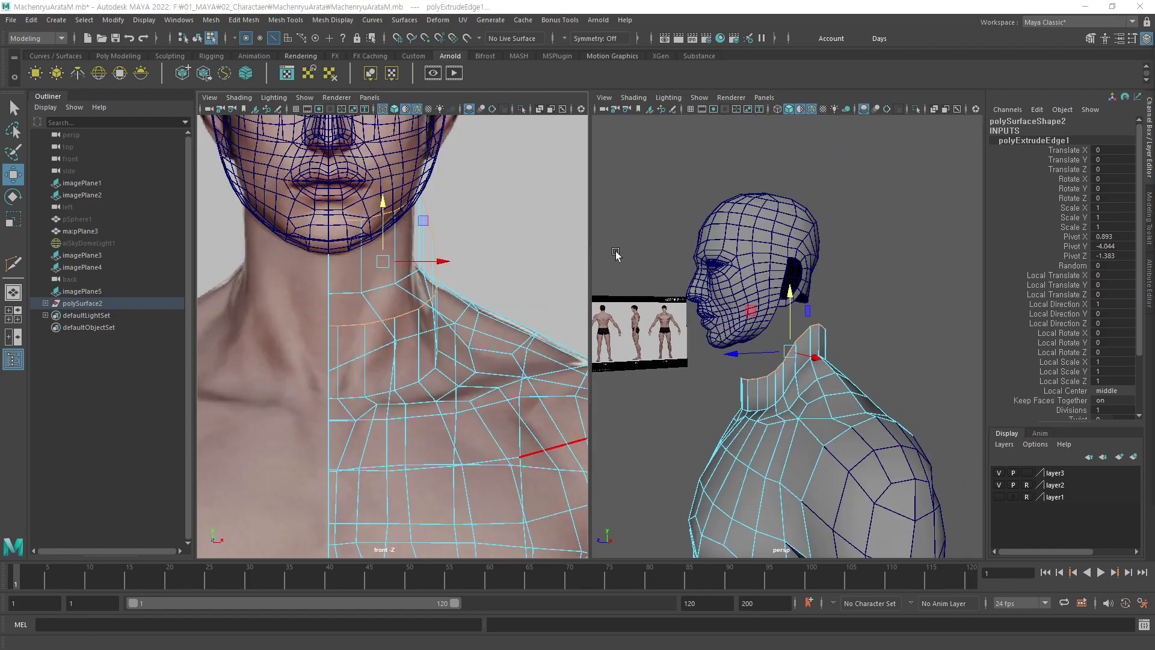
Set the second viewport to Right View with X-Ray shading, zoomed in on the neck.
{"action": "scroll", "coordinate": [731, 357], "scroll_direction": "up", "scroll_amount": 3}
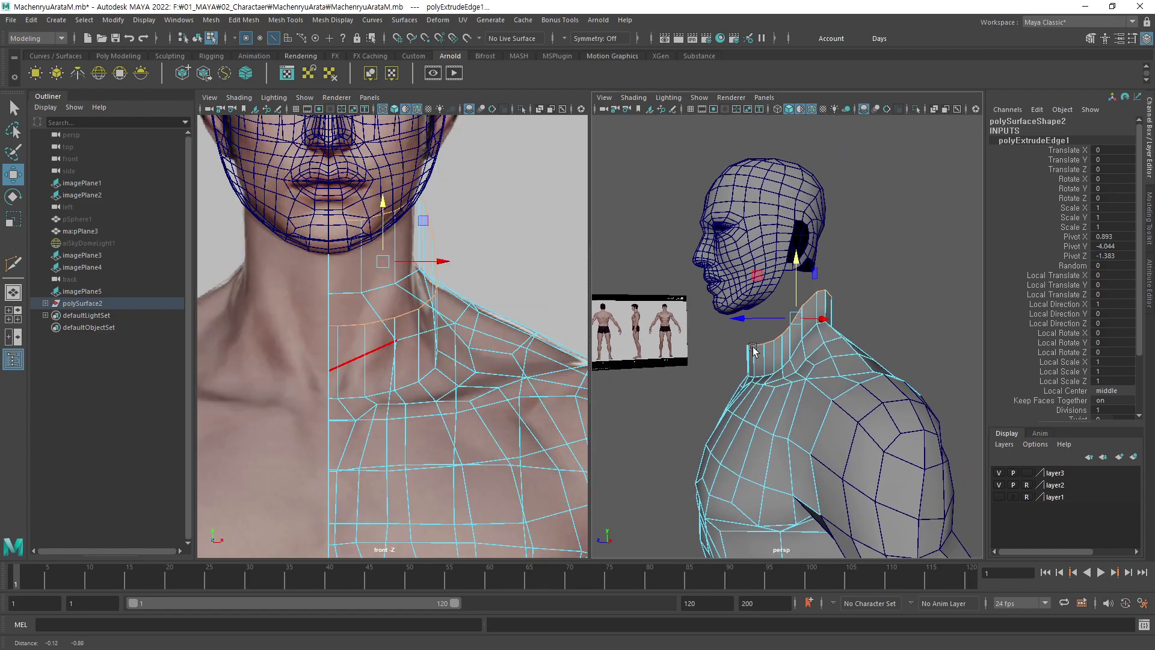
{"action": "mouse_move", "coordinate": [731, 357]}
{"action": "left_mouse_down", "text": "alt"}
{"action": "mouse_move", "coordinate": [813, 338]}
{"action": "mouse_move", "coordinate": [803, 361]}
{"action": "mouse_move", "coordinate": [848, 356]}
{"action": "left_mouse_up", "text": "alt"}
{"action": "key", "text": "space"}
{"action": "scroll", "coordinate": [793, 376], "scroll_direction": "up", "scroll_amount": 3}
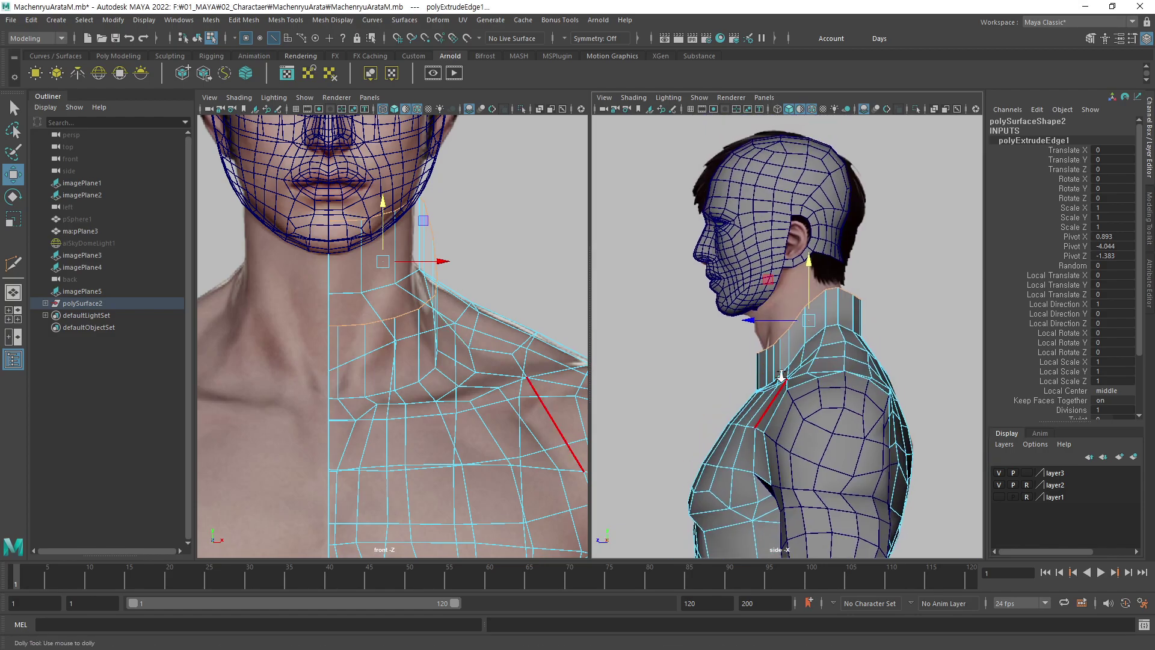
{"action": "scroll", "coordinate": [793, 376], "scroll_direction": "up", "scroll_amount": 3}
{"action": "left_click_drag", "start_coordinate": [954, 330], "coordinate": [938, 270], "text": "alt"}
{"action": "left_click", "coordinate": [933, 109]}
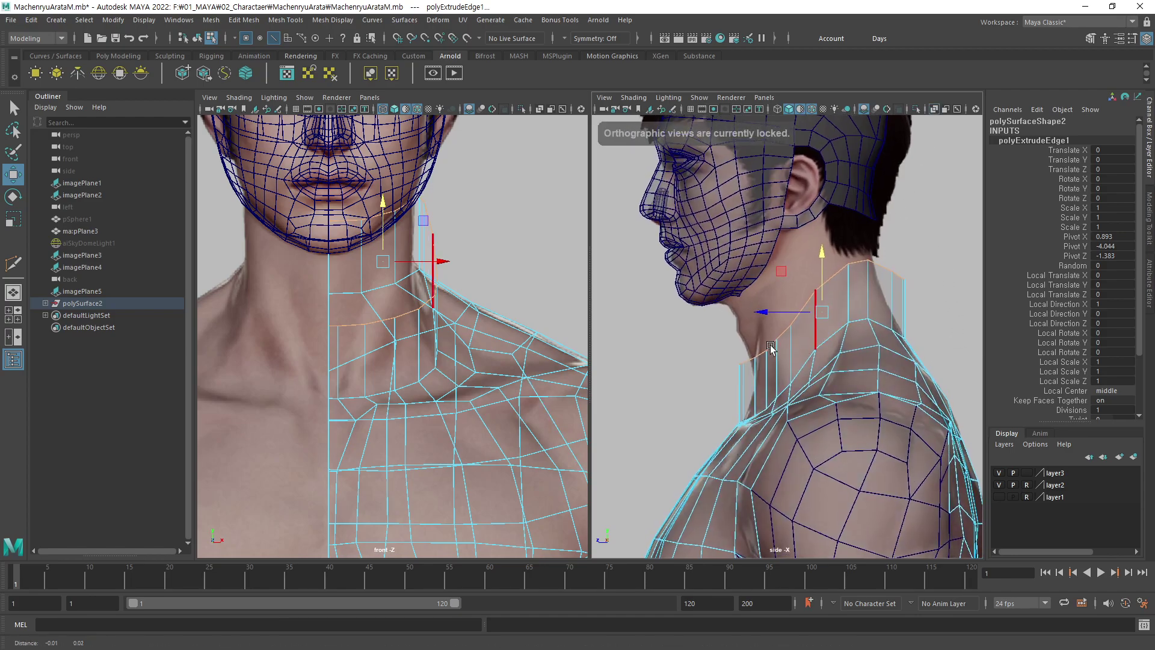
{"action": "scroll", "coordinate": [781, 280], "scroll_direction": "up", "scroll_amount": 2}
{"action": "scroll", "coordinate": [781, 279], "scroll_direction": "up", "scroll_amount": 2}
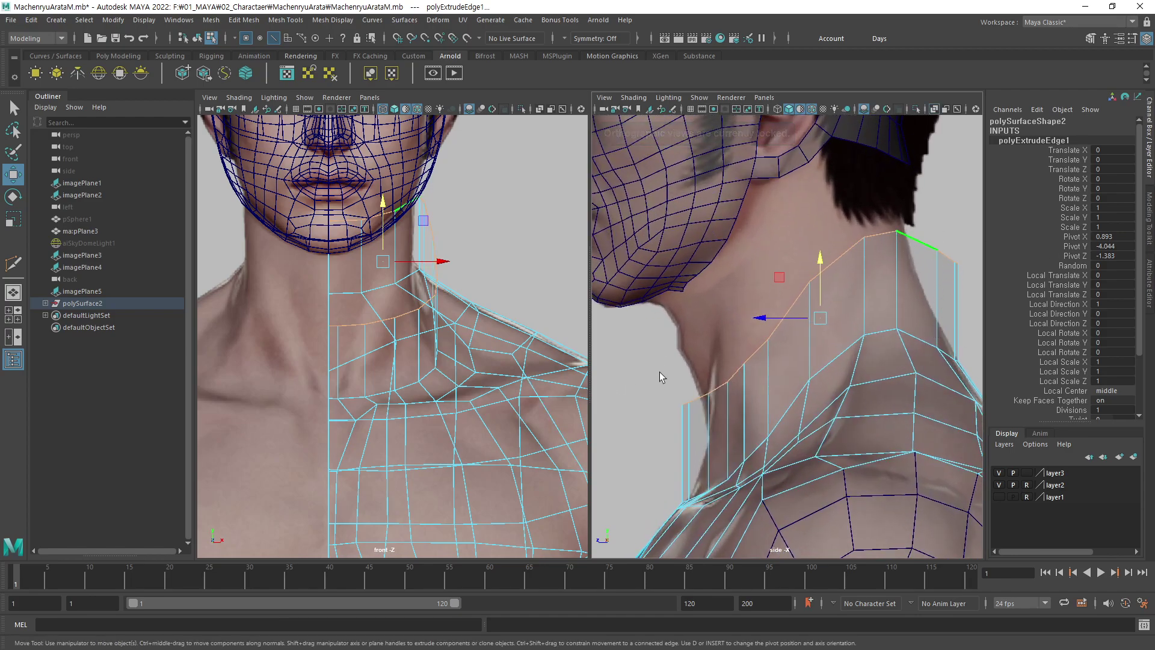
{"action": "scroll", "coordinate": [658, 373], "scroll_direction": "down", "scroll_amount": 2}
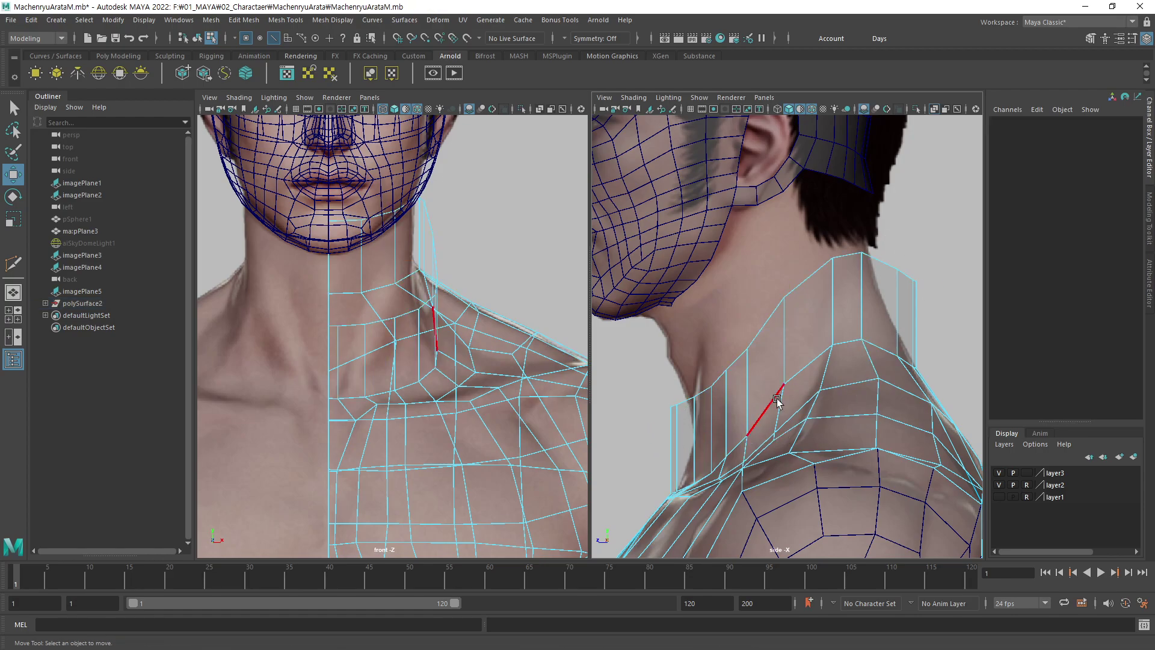
Delete the body mesh history, then marquee-select the top neck-band vertices.
{"action": "key", "text": "F8"}
{"action": "key", "text": "alt+shift+d"}
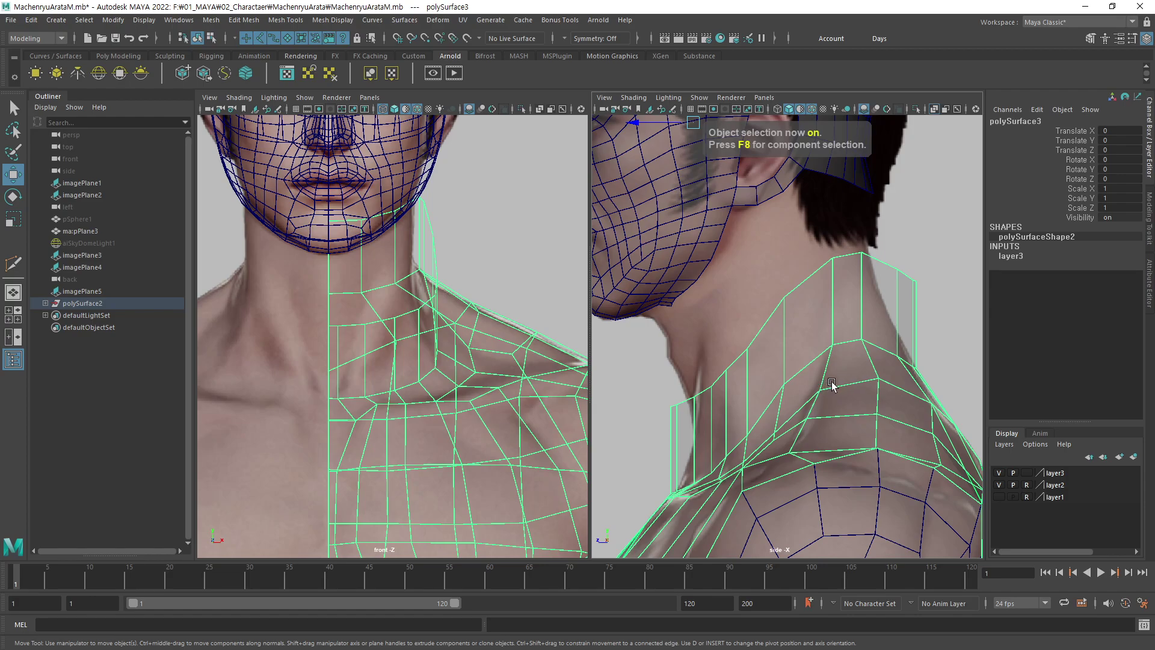
{"action": "key", "text": "F10"}
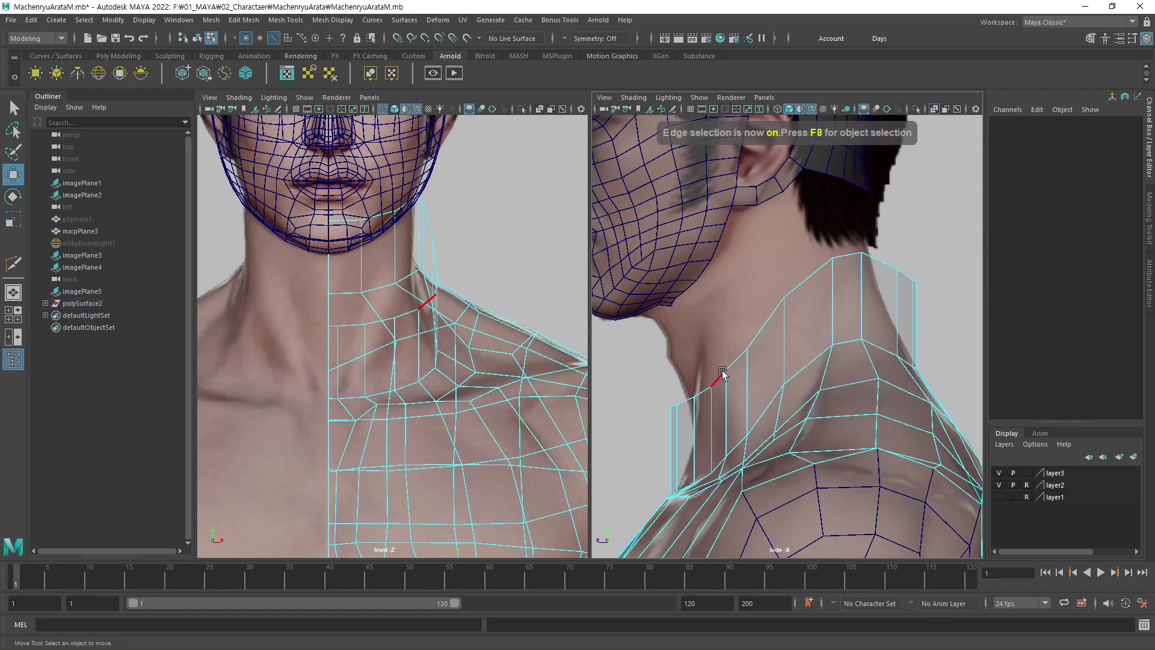
{"action": "key", "text": "F9"}
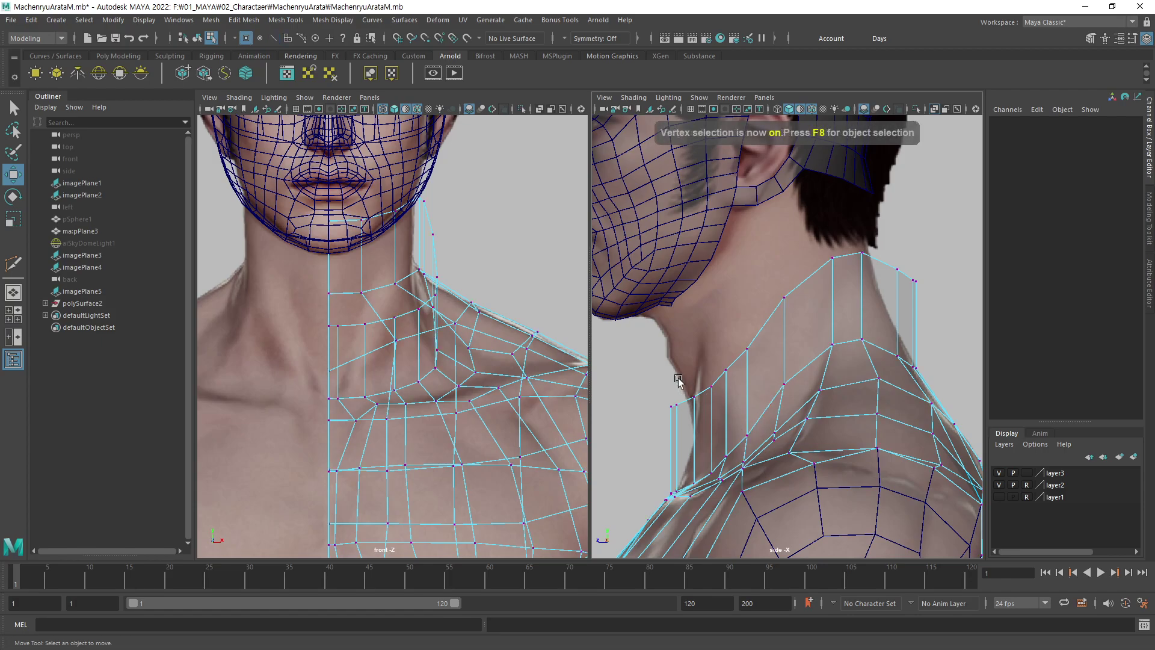
{"action": "left_click_drag", "start_coordinate": [660, 331], "coordinate": [767, 425]}
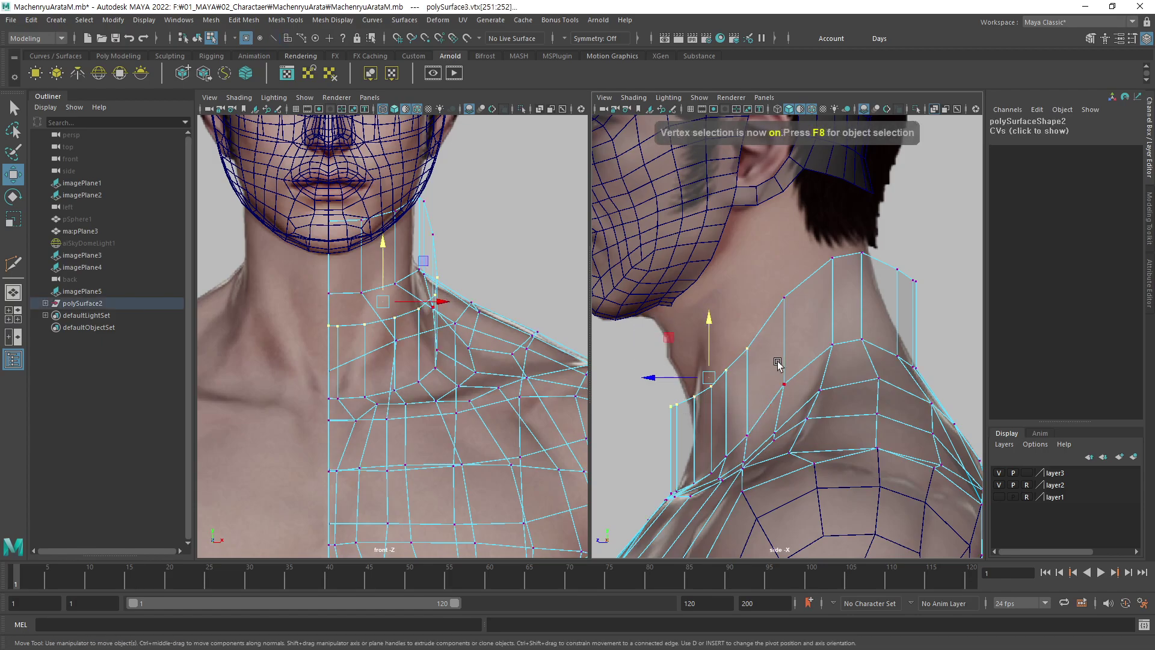
{"action": "left_click_drag", "start_coordinate": [752, 220], "coordinate": [948, 315], "text": "shift"}
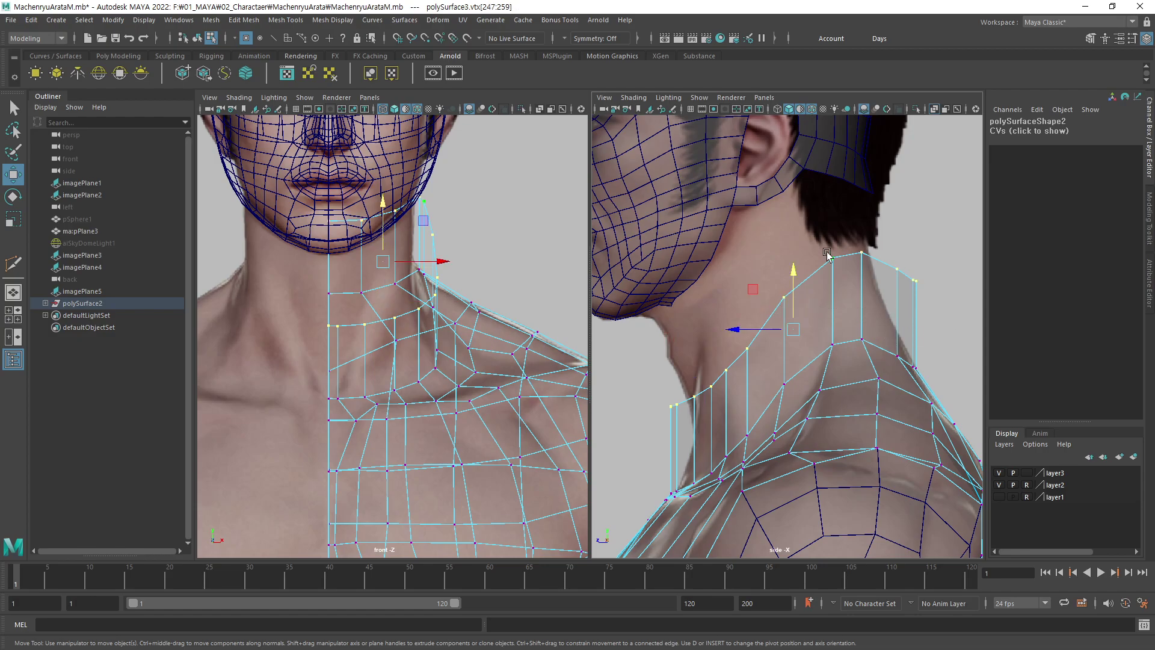
{"action": "left_click", "coordinate": [118, 55]}
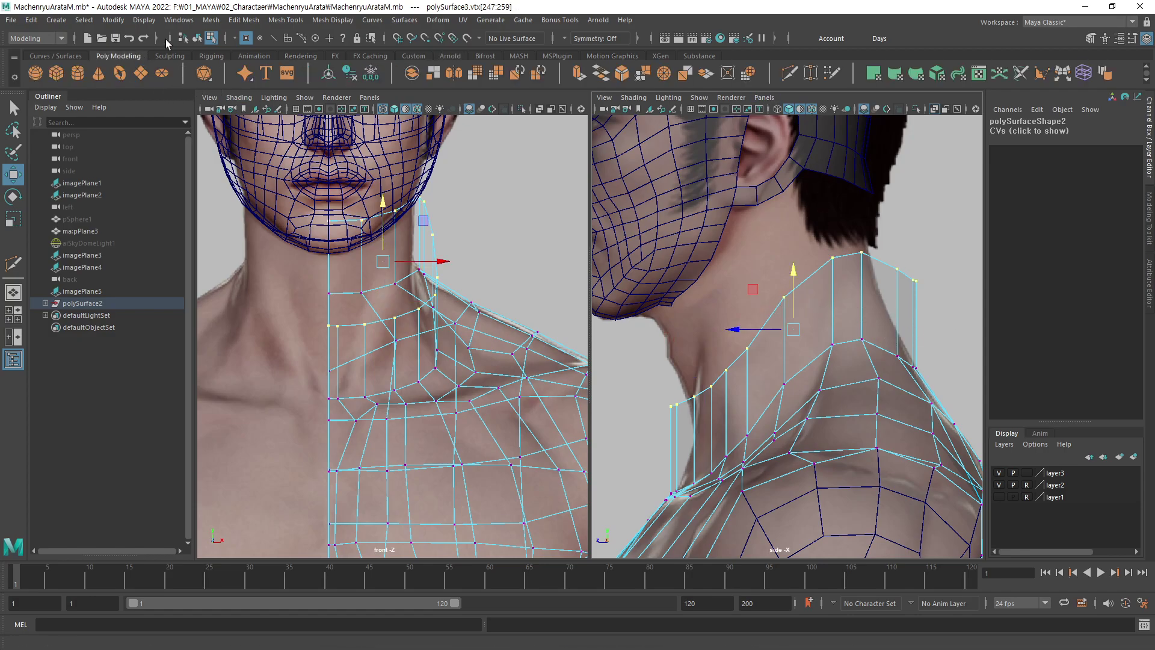
Wrap the neck vertices in a lattice and pull its side points inward to slim the neck.
{"action": "left_click", "coordinate": [1083, 73]}
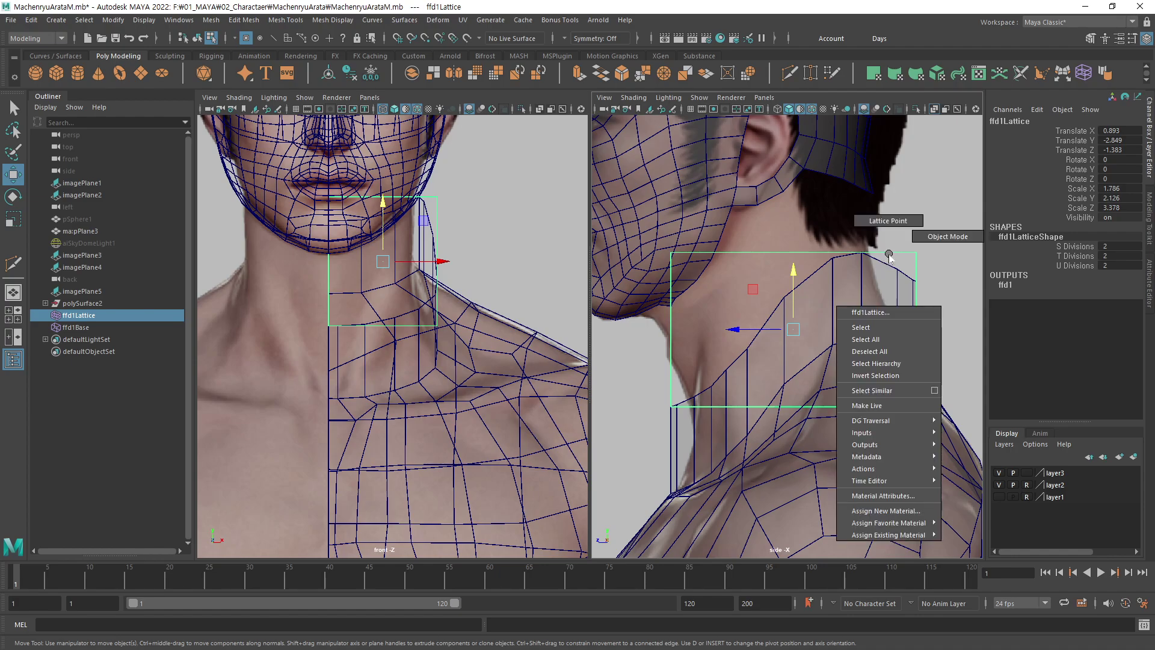
{"action": "right_click_drag", "start_coordinate": [885, 257], "coordinate": [908, 235]}
{"action": "left_click_drag", "start_coordinate": [946, 225], "coordinate": [883, 388]}
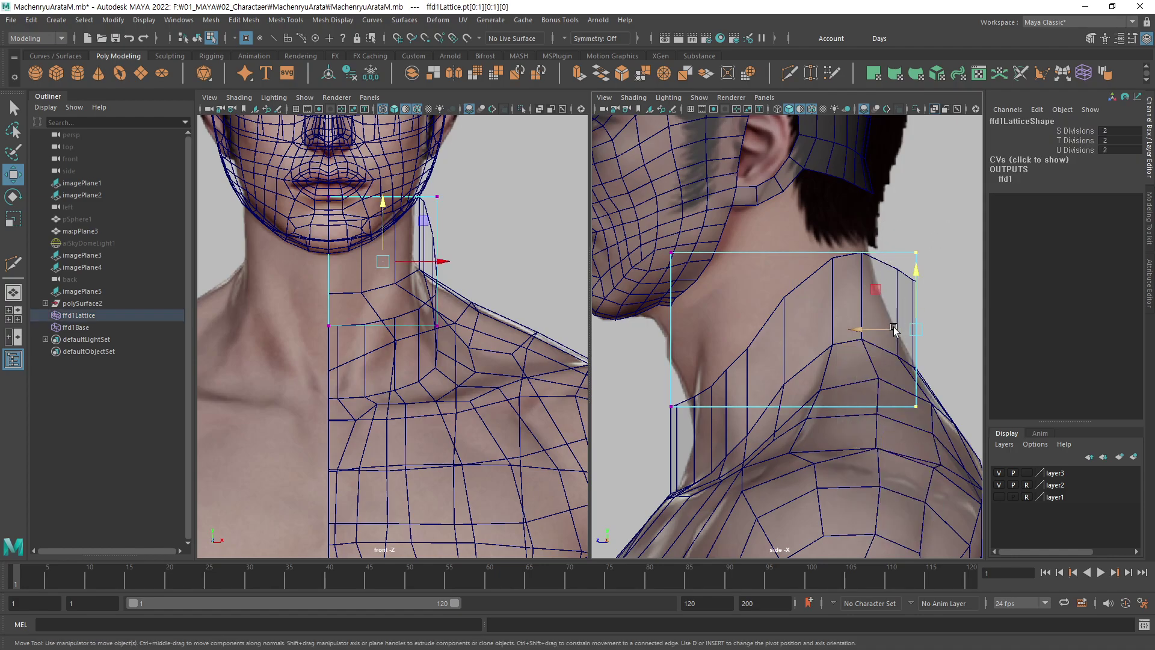
{"action": "left_click_drag", "start_coordinate": [888, 330], "coordinate": [848, 341]}
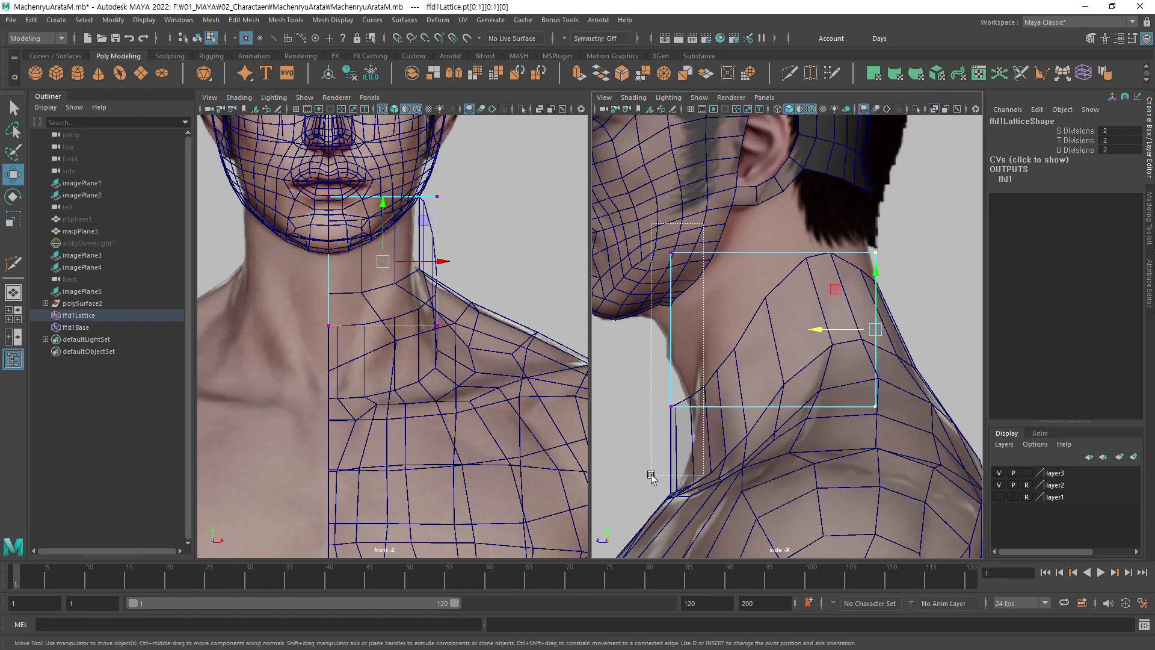
{"action": "left_click_drag", "start_coordinate": [703, 227], "coordinate": [649, 476]}
{"action": "mouse_move", "coordinate": [636, 326]}
{"action": "left_mouse_down"}
{"action": "mouse_move", "coordinate": [683, 335]}
{"action": "mouse_move", "coordinate": [696, 365]}
{"action": "left_mouse_up"}
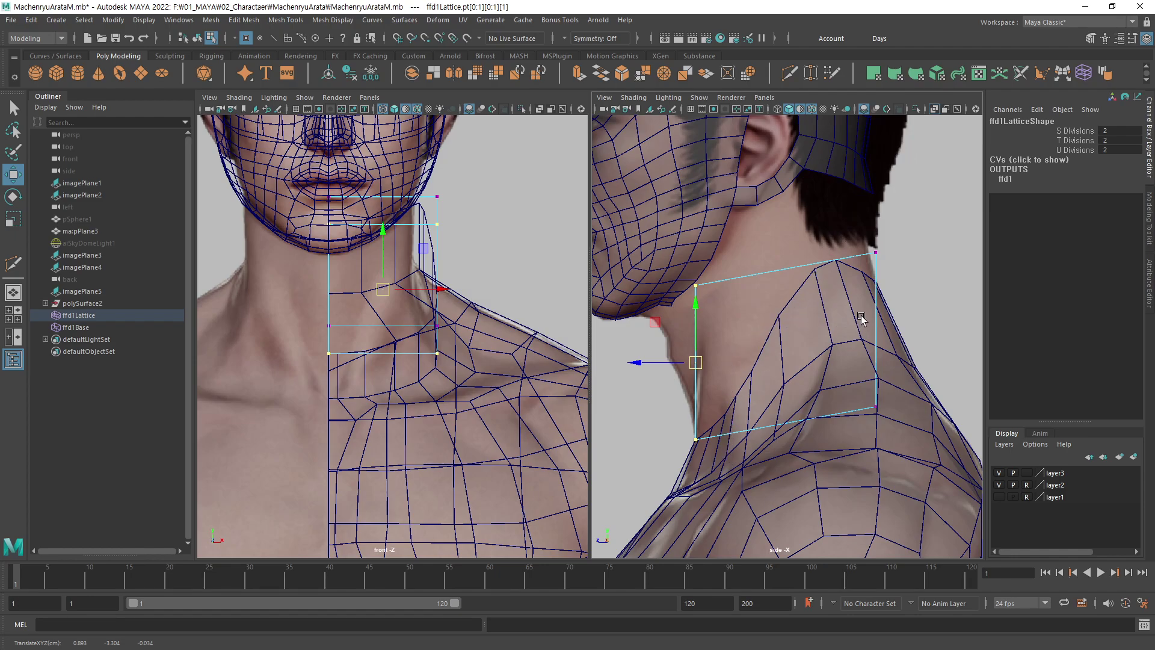
Refine the lattice points in the side and front views to fit the neck outline.
{"action": "left_click_drag", "start_coordinate": [920, 265], "coordinate": [837, 467]}
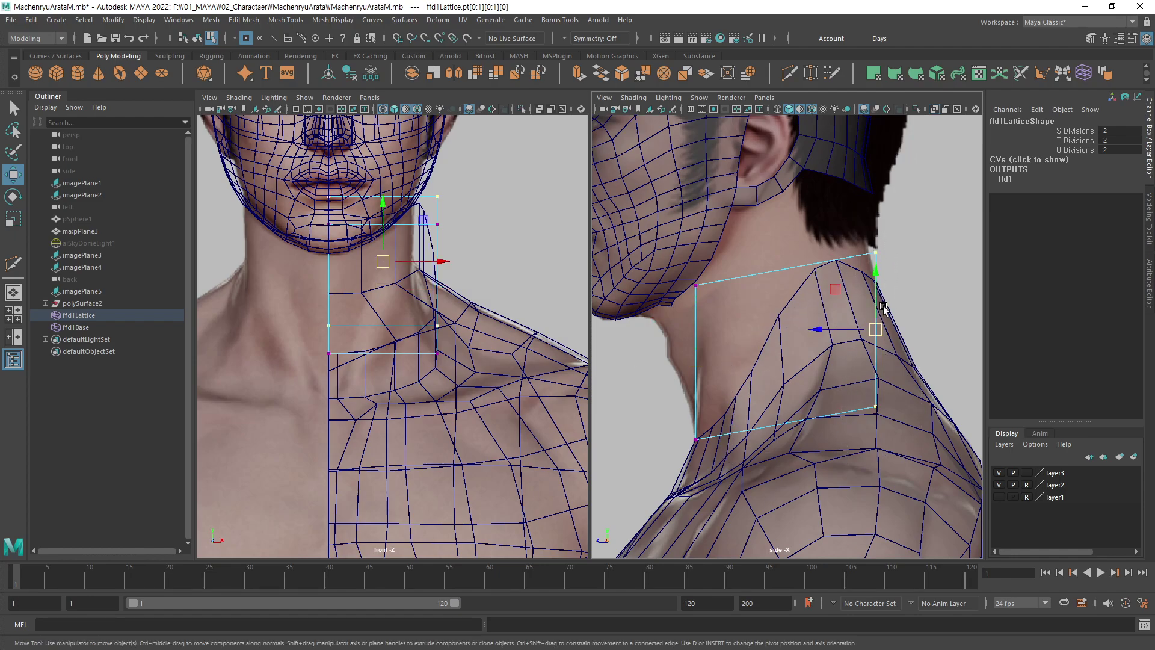
{"action": "left_click_drag", "start_coordinate": [880, 335], "coordinate": [884, 341]}
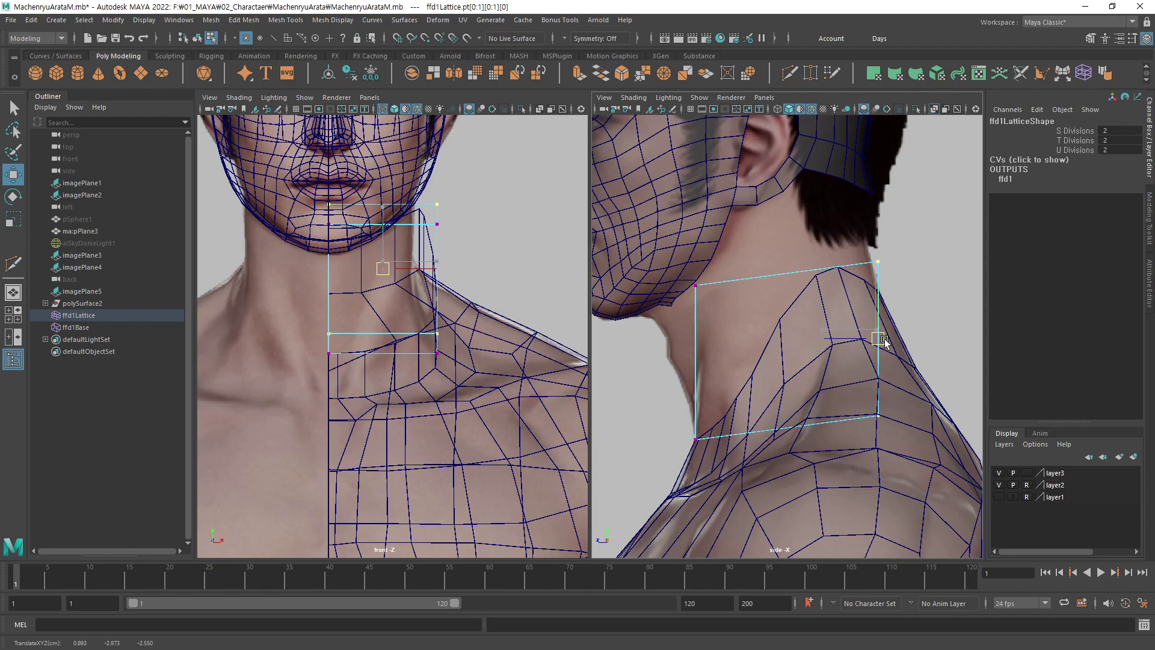
{"action": "left_click_drag", "start_coordinate": [884, 342], "coordinate": [882, 338]}
{"action": "scroll", "coordinate": [517, 313], "scroll_direction": "up", "scroll_amount": 3}
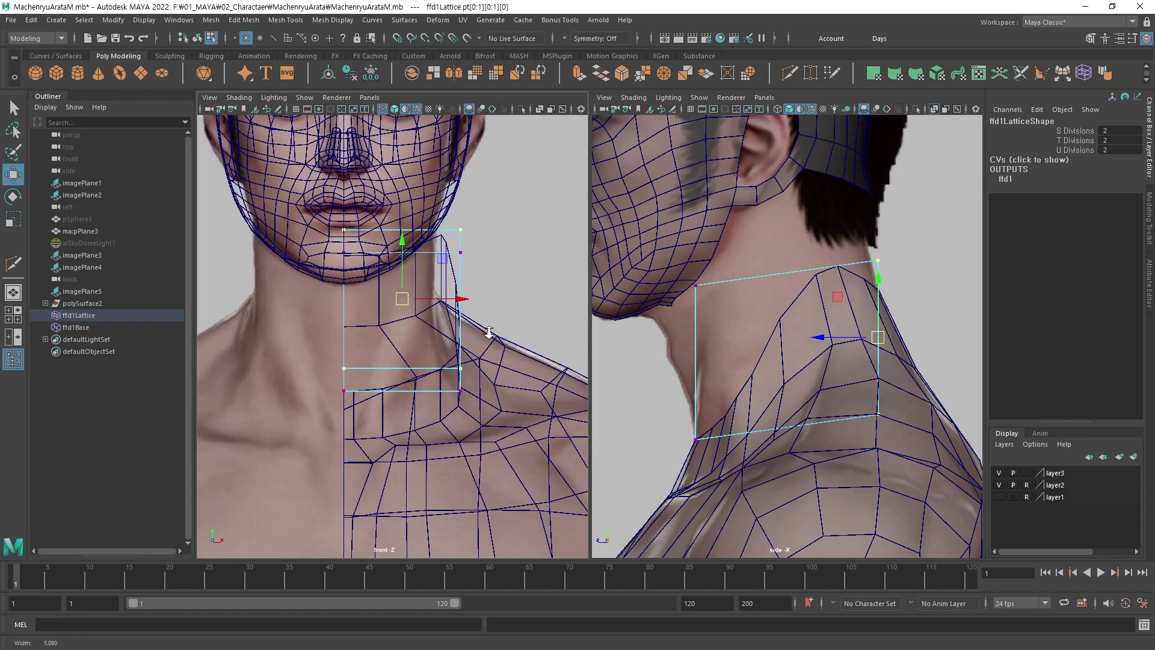
{"action": "left_click_drag", "start_coordinate": [512, 192], "coordinate": [425, 493]}
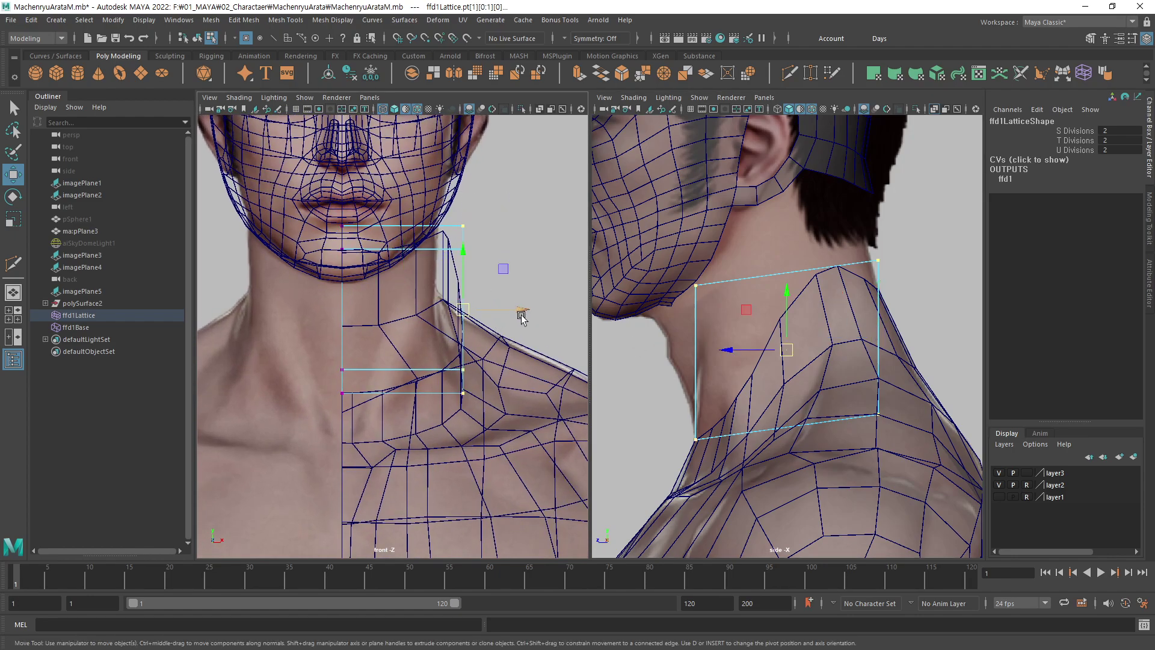
{"action": "mouse_move", "coordinate": [521, 317]}
{"action": "left_mouse_down"}
{"action": "mouse_move", "coordinate": [471, 359]}
{"action": "mouse_move", "coordinate": [497, 372]}
{"action": "left_mouse_up"}
{"action": "left_click_drag", "start_coordinate": [491, 316], "coordinate": [510, 323]}
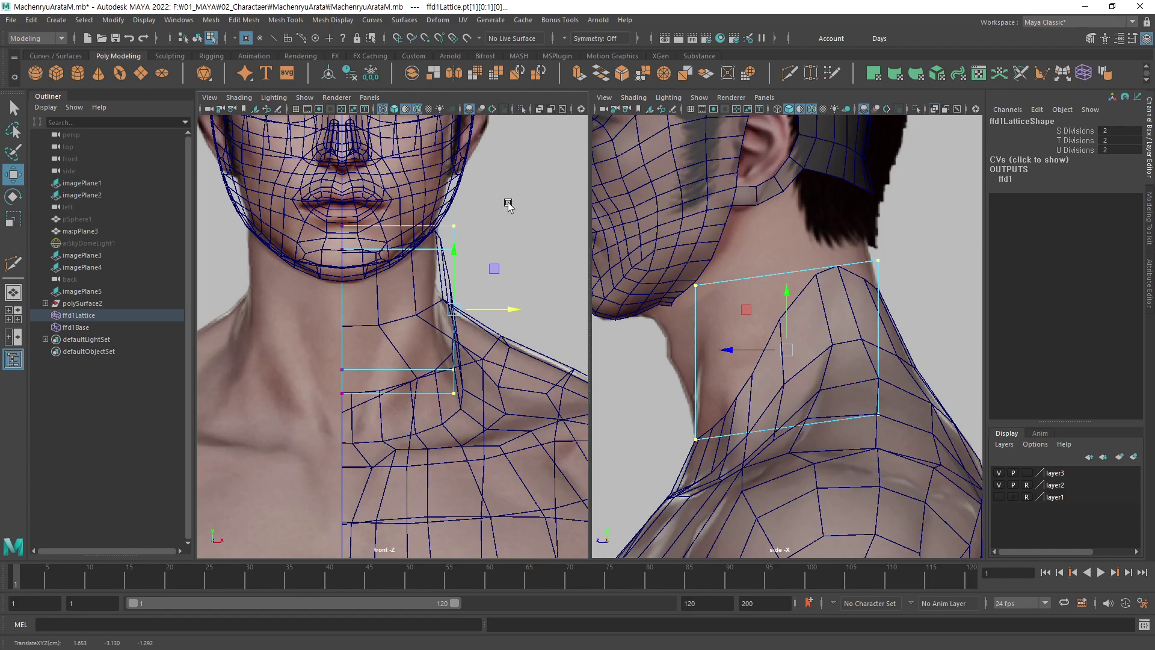
Bake the lattice into the body mesh by deleting its history in object mode.
{"action": "middle_click_drag", "start_coordinate": [771, 334], "coordinate": [768, 311], "text": "alt"}
{"action": "key", "text": "F8"}
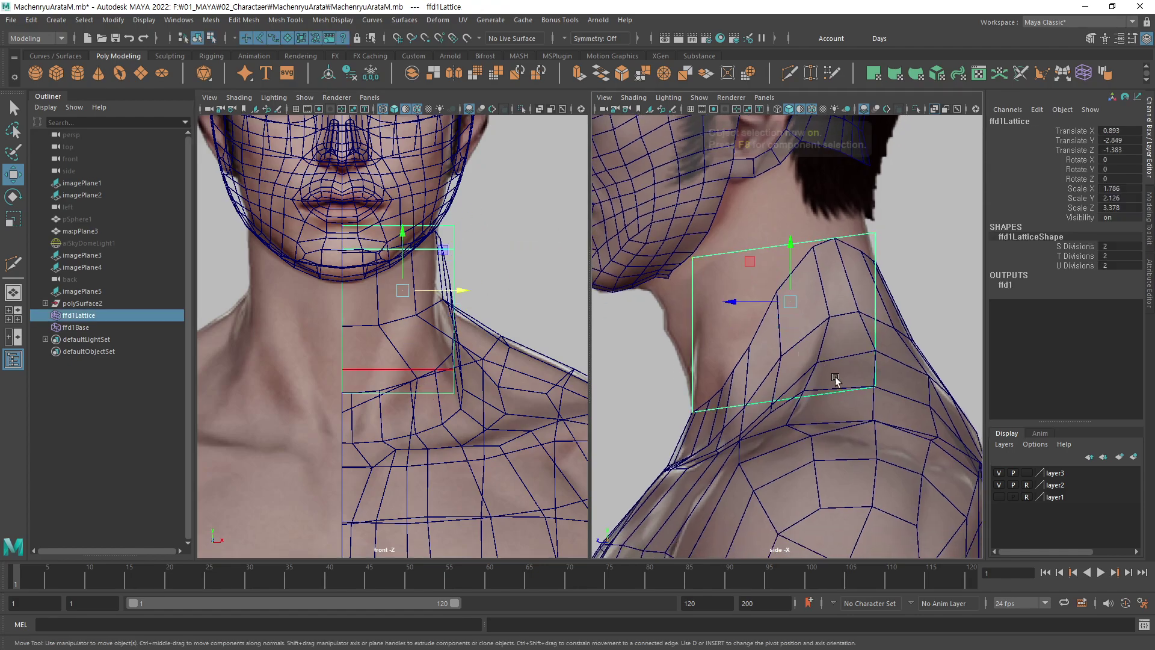
{"action": "left_click", "coordinate": [836, 348]}
{"action": "key", "text": "alt+shift+d"}
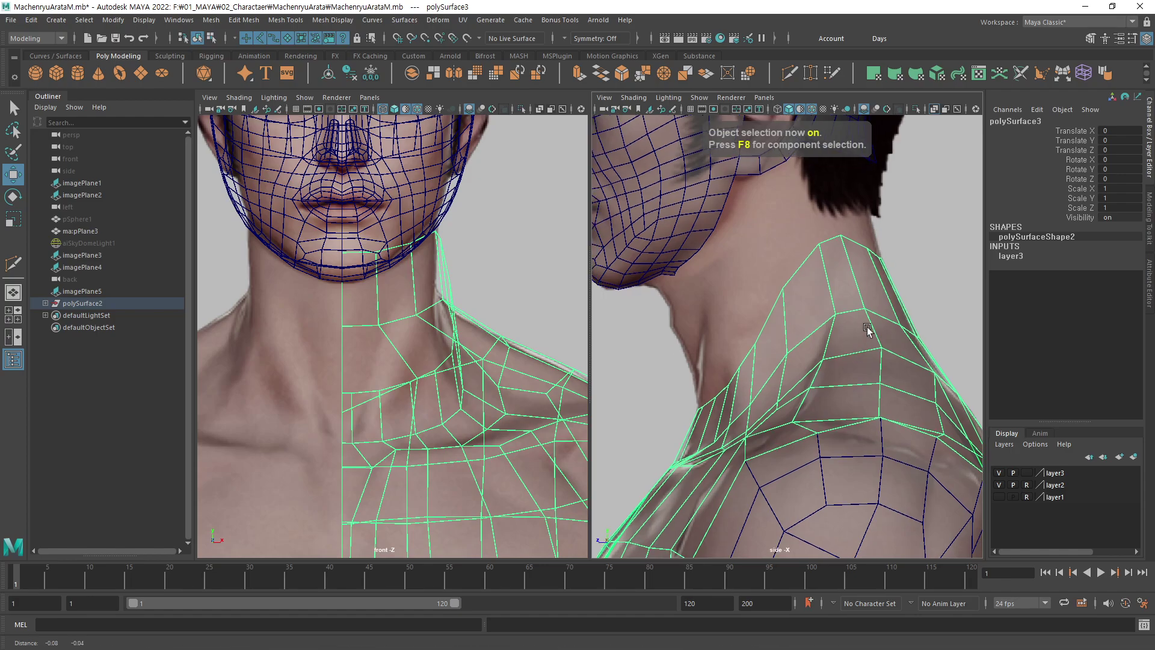
{"action": "middle_click_drag", "start_coordinate": [871, 331], "coordinate": [884, 324], "text": "alt"}
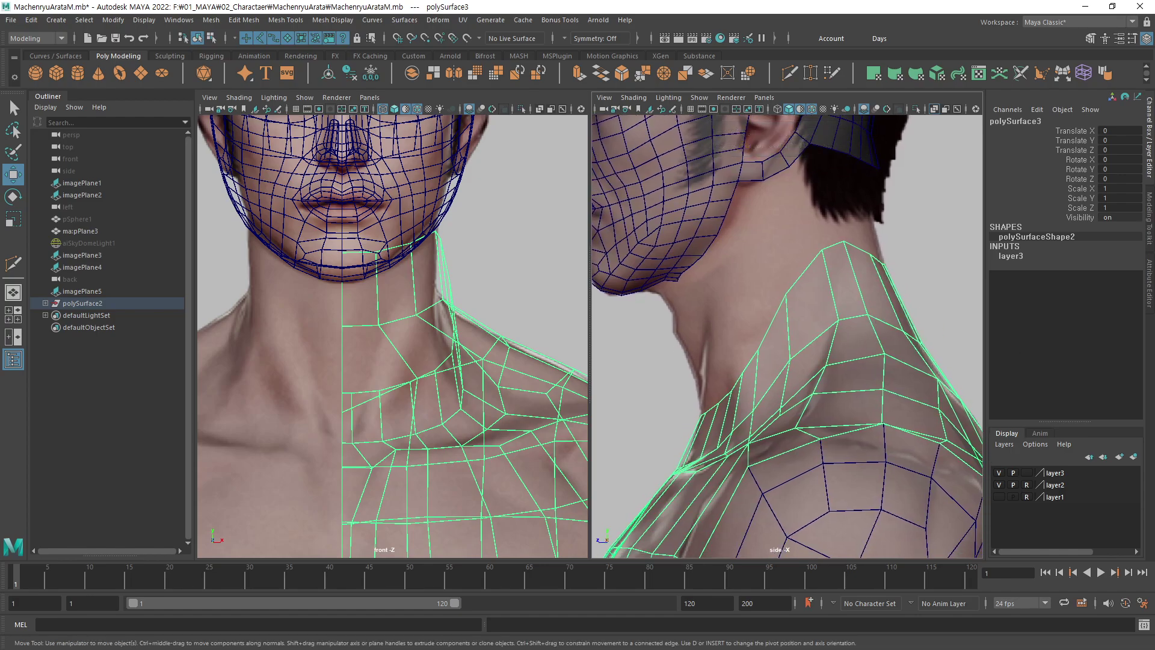
Shift a collarbone vertex left to follow the front reference.
{"action": "scroll", "coordinate": [421, 301], "scroll_direction": "down", "scroll_amount": 1}
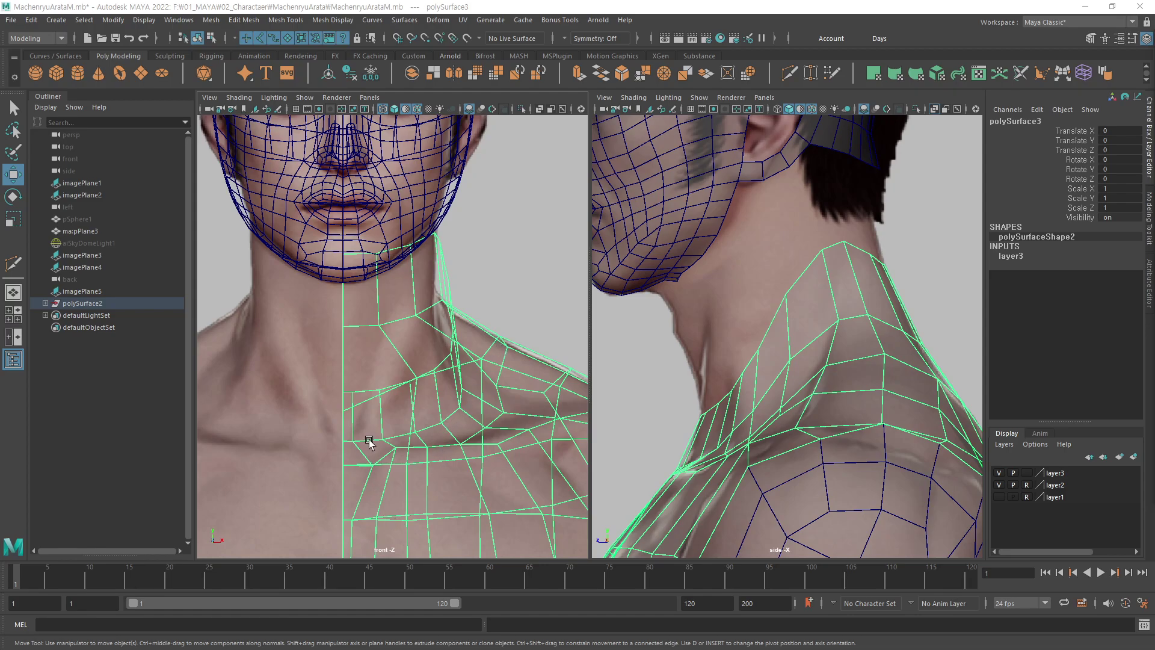
{"action": "scroll", "coordinate": [369, 442], "scroll_direction": "up", "scroll_amount": 1}
{"action": "scroll", "coordinate": [392, 422], "scroll_direction": "up", "scroll_amount": 1}
{"action": "scroll", "coordinate": [529, 421], "scroll_direction": "up", "scroll_amount": 1}
{"action": "scroll", "coordinate": [444, 478], "scroll_direction": "up", "scroll_amount": 1}
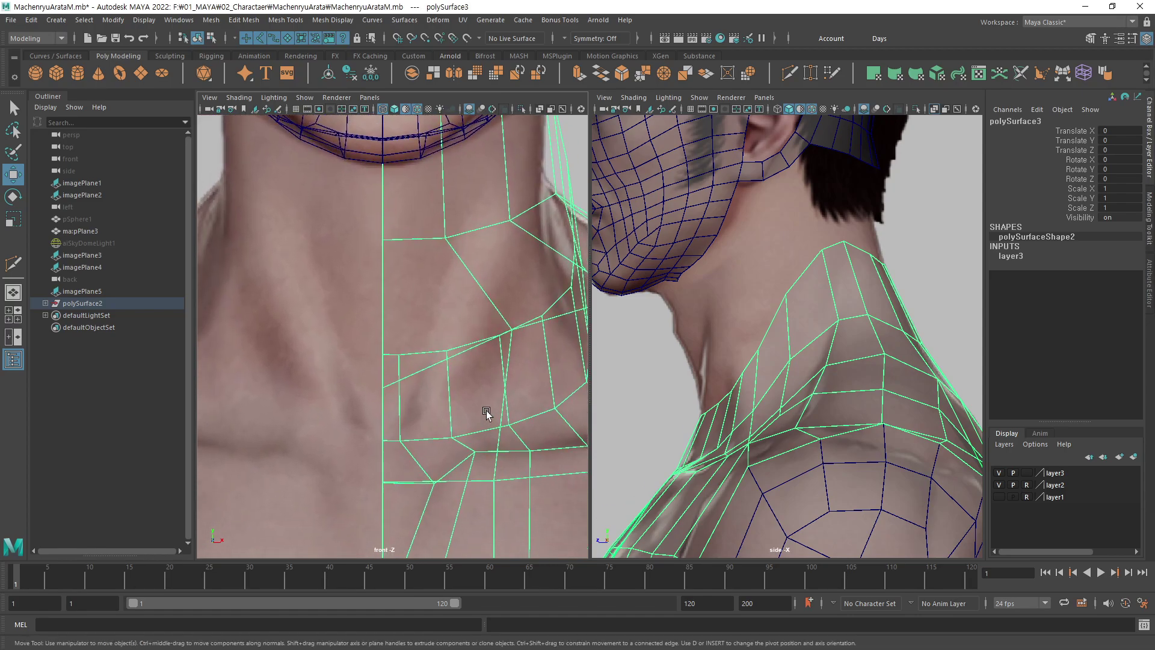
{"action": "key", "text": "F8"}
{"action": "left_click", "coordinate": [398, 354]}
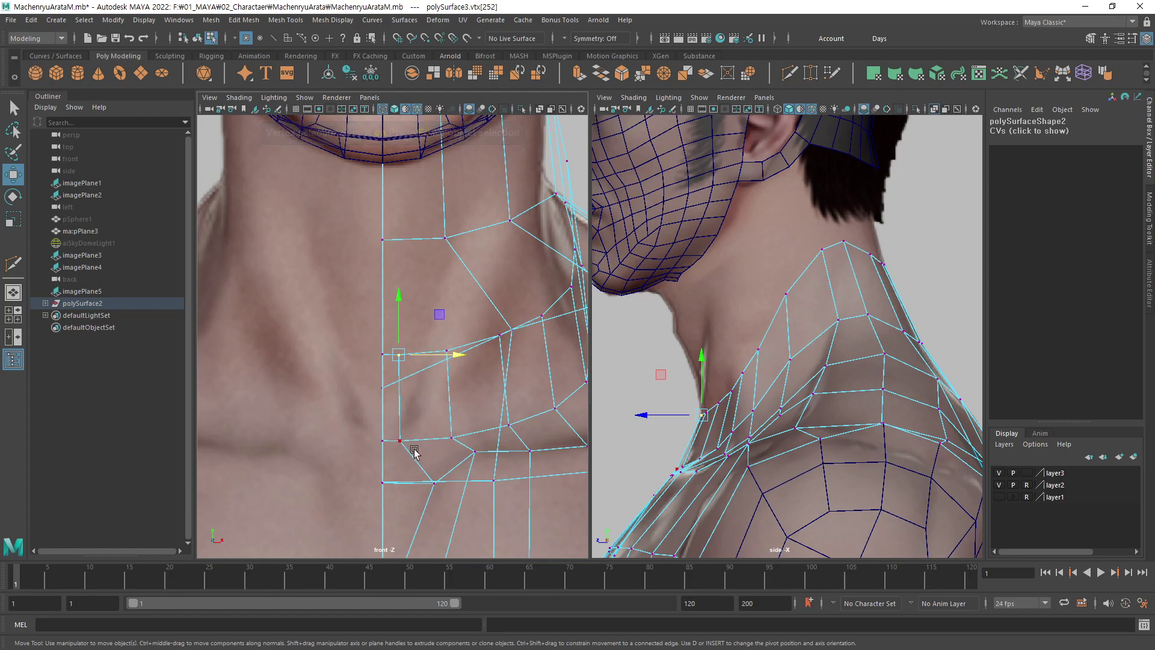
{"action": "left_click", "coordinate": [453, 437]}
{"action": "left_click_drag", "start_coordinate": [453, 445], "coordinate": [418, 446]}
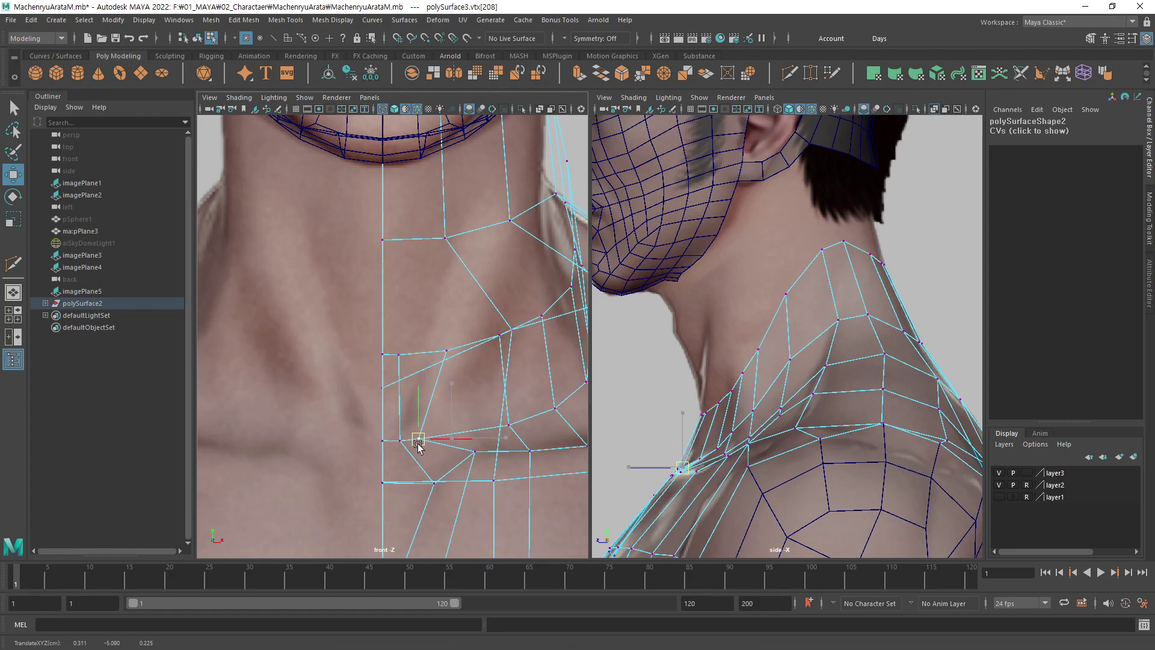
Fine-tune the neighbouring collarbone and neck-base vertices along the reference collarbone line.
{"action": "left_click", "coordinate": [474, 451]}
{"action": "left_click_drag", "start_coordinate": [474, 451], "coordinate": [467, 455]}
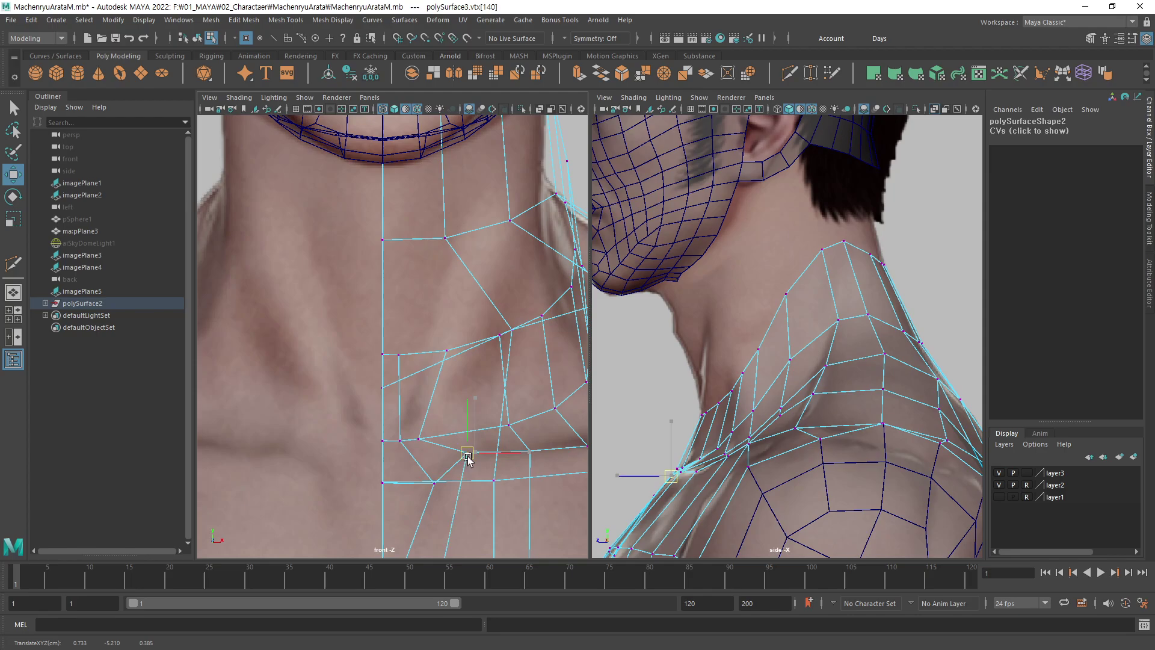
{"action": "left_click", "coordinate": [420, 438]}
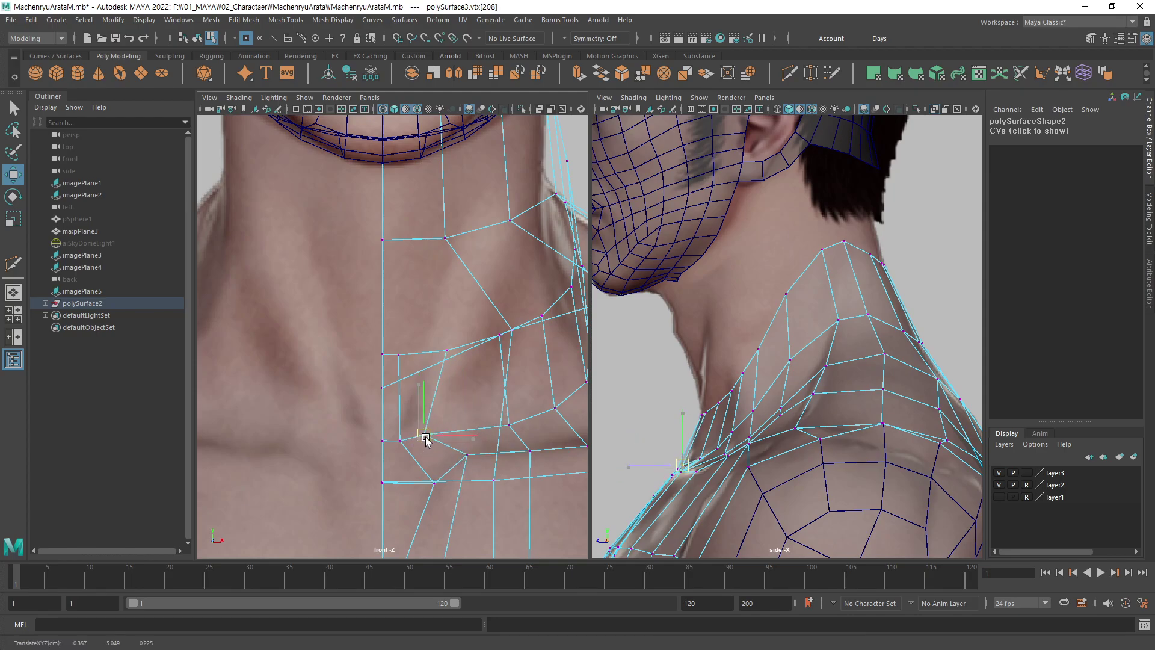
{"action": "left_click_drag", "start_coordinate": [421, 445], "coordinate": [423, 447]}
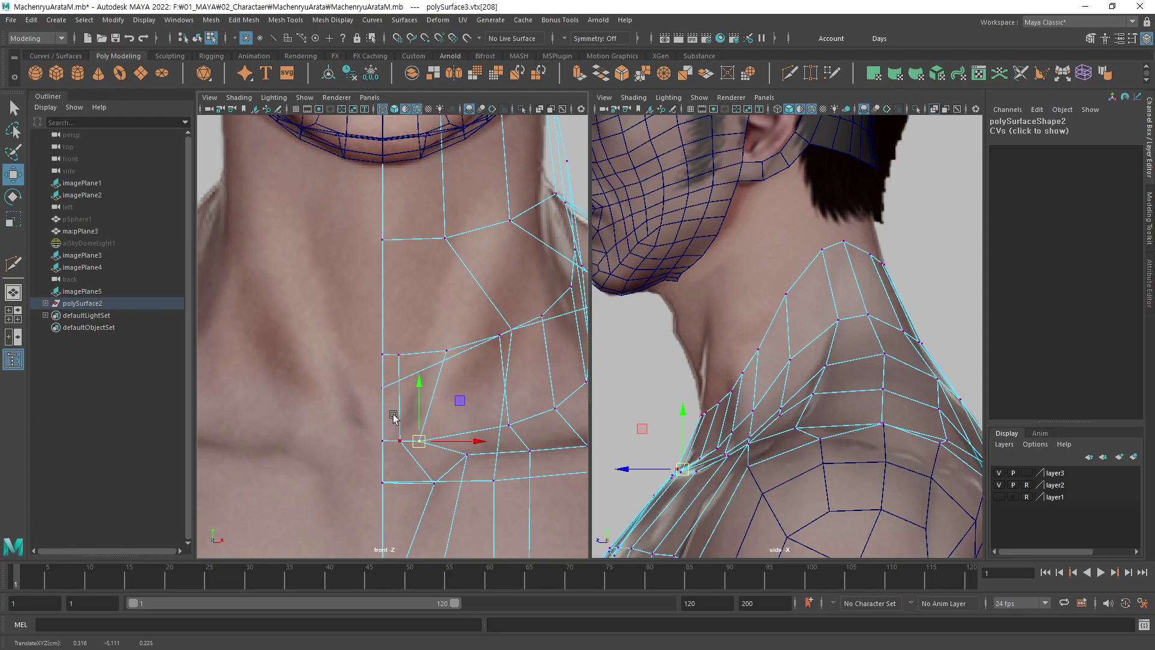
{"action": "middle_click_drag", "start_coordinate": [392, 415], "coordinate": [419, 451], "text": "alt"}
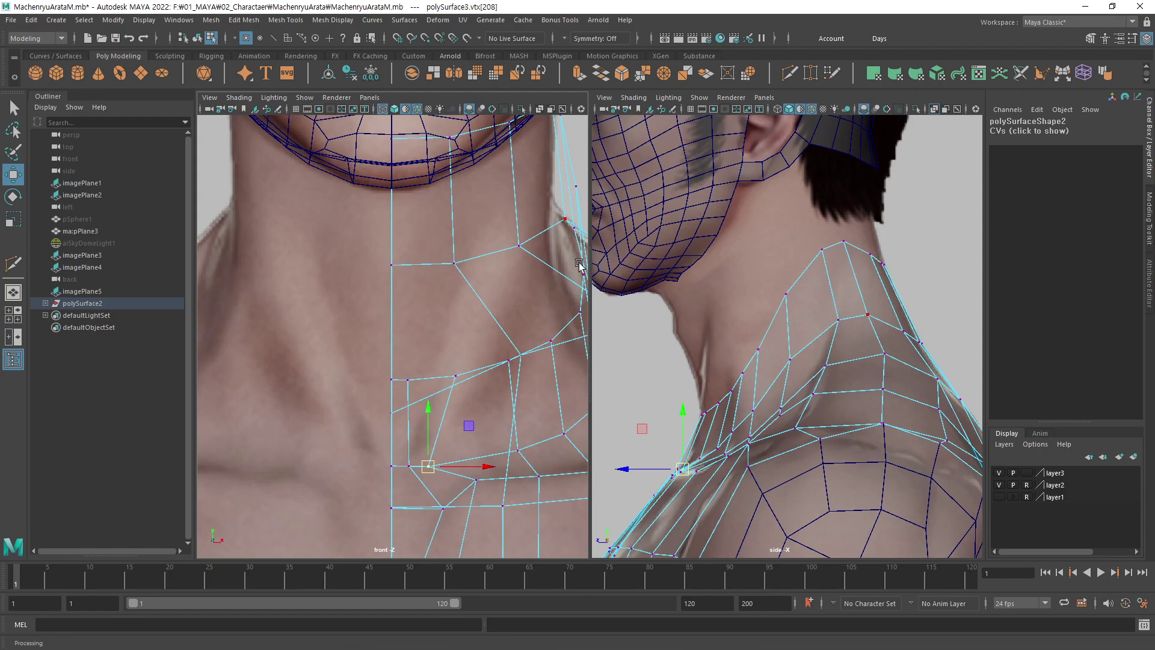
{"action": "middle_click_drag", "start_coordinate": [433, 461], "coordinate": [450, 440], "text": "alt"}
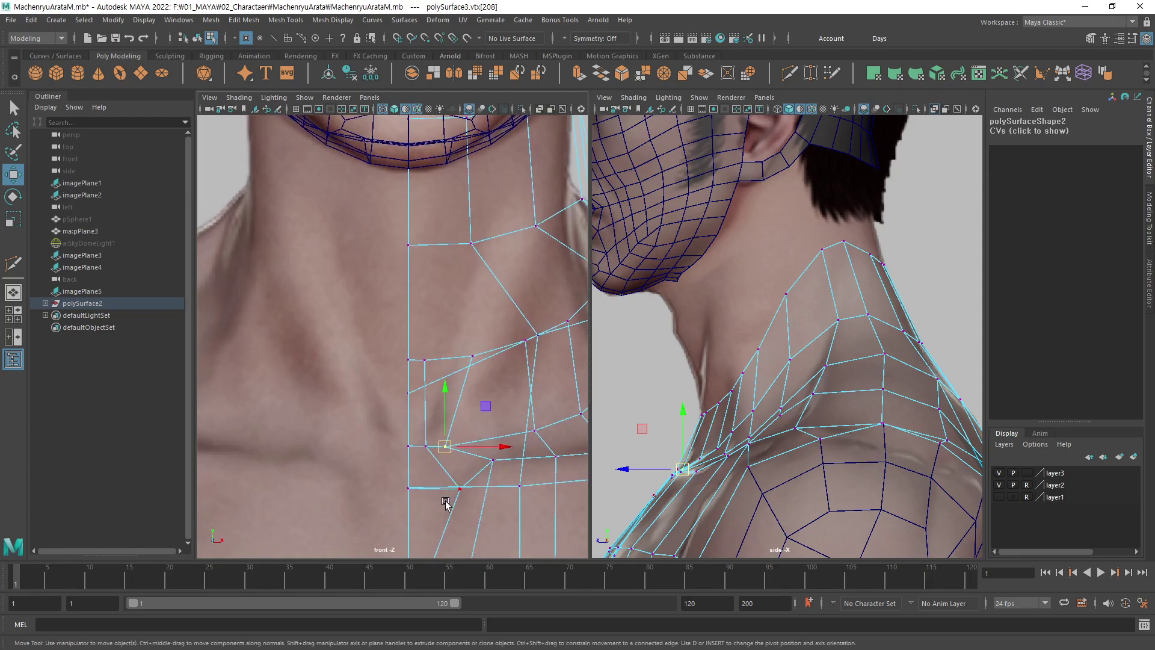
{"action": "left_click", "coordinate": [428, 446]}
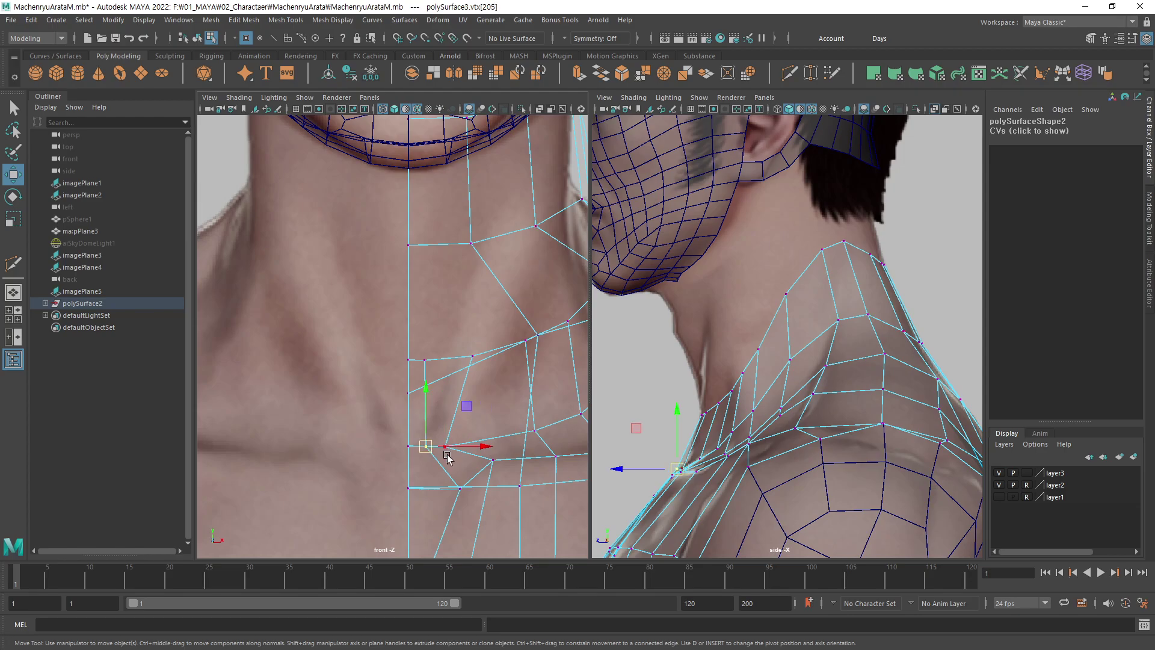
{"action": "mouse_move", "coordinate": [471, 448]}
{"action": "middle_mouse_down"}
{"action": "mouse_move", "coordinate": [460, 470]}
{"action": "mouse_move", "coordinate": [464, 460]}
{"action": "middle_mouse_up"}
{"action": "left_click", "coordinate": [445, 446]}
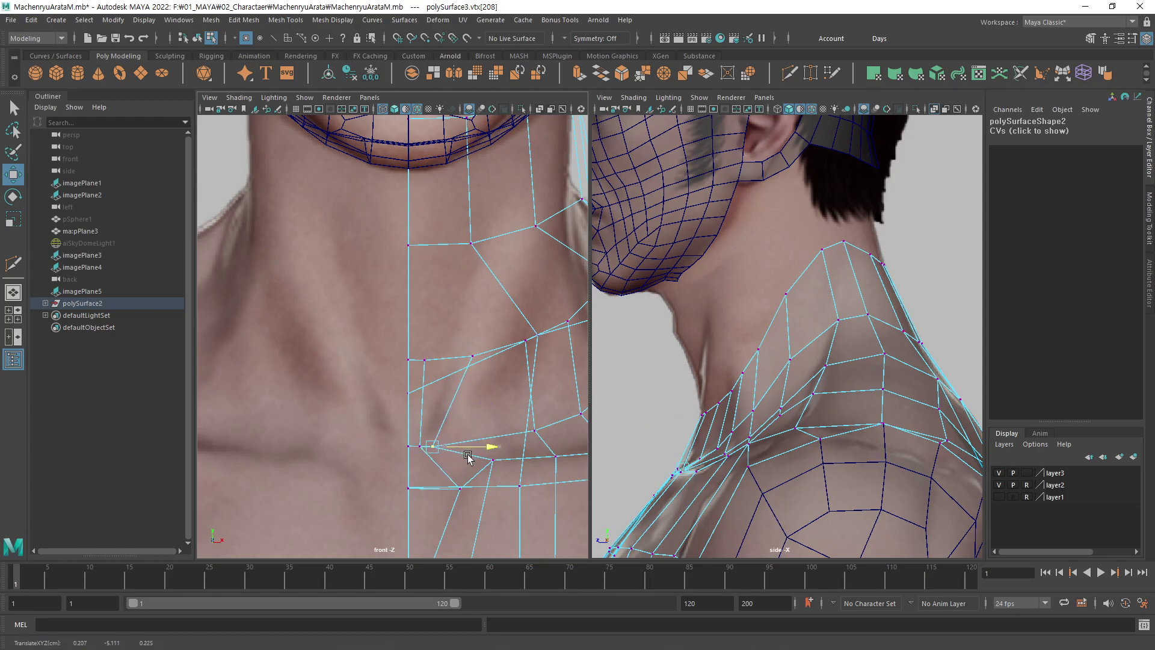
Slide the lower neck vertices left and right to follow the front reference neckline.
{"action": "left_click", "coordinate": [472, 356]}
{"action": "middle_click_drag", "start_coordinate": [501, 360], "coordinate": [487, 360]}
{"action": "left_click", "coordinate": [424, 360]}
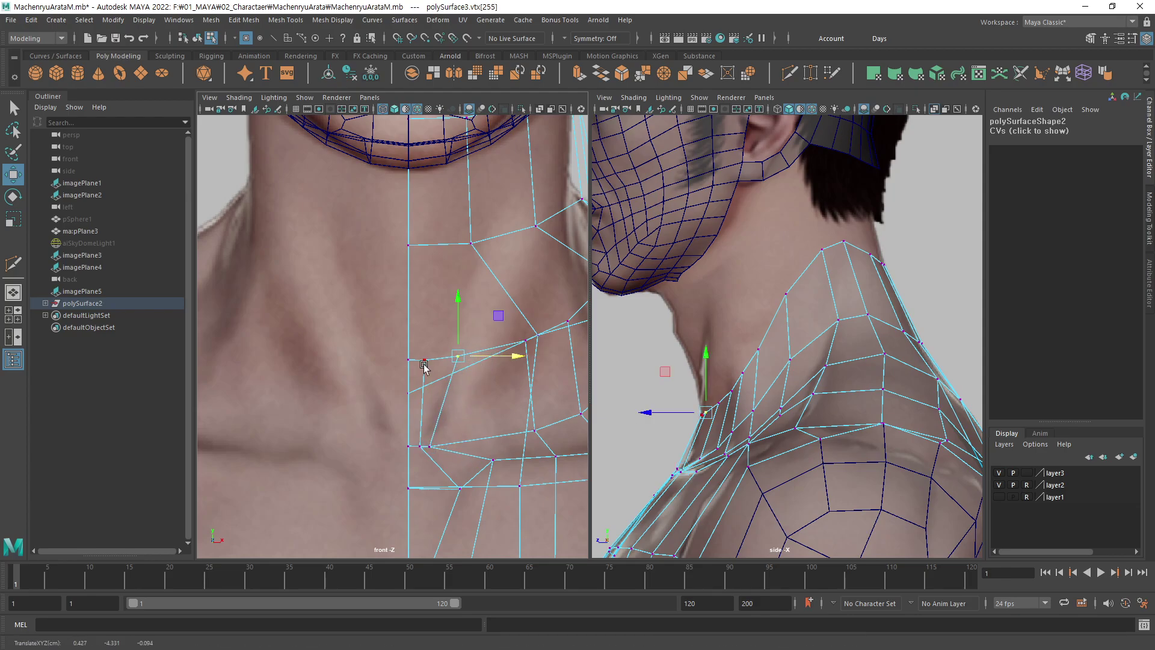
{"action": "middle_click_drag", "start_coordinate": [473, 364], "coordinate": [490, 359]}
{"action": "left_click", "coordinate": [458, 356]}
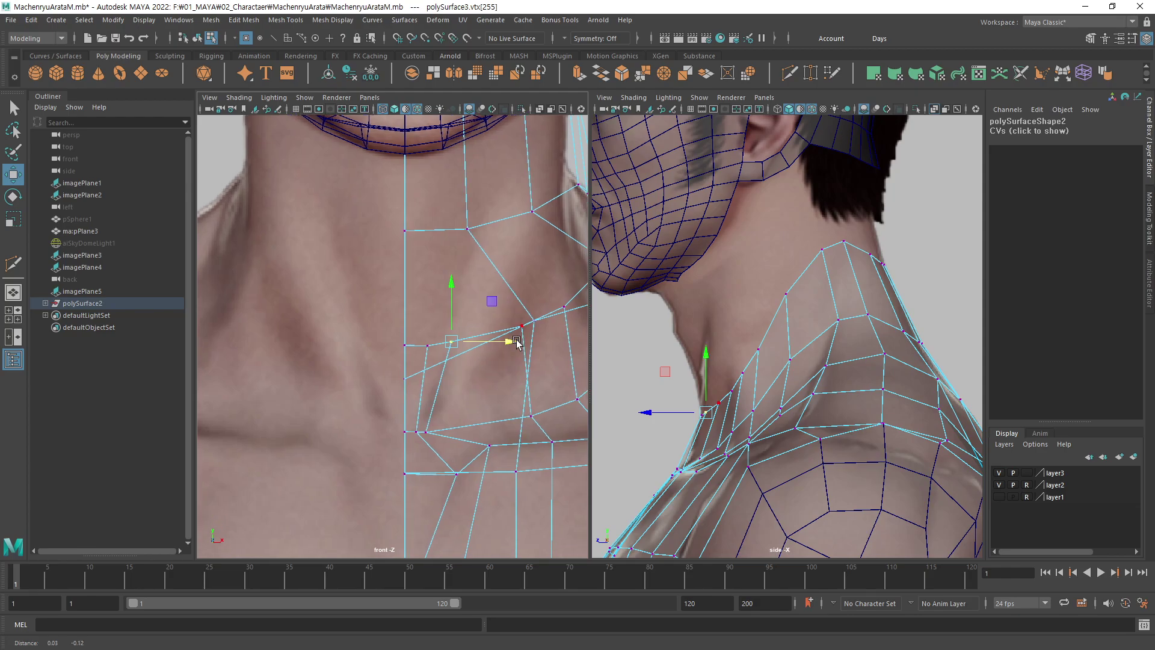
{"action": "middle_click_drag", "start_coordinate": [508, 335], "coordinate": [474, 306], "text": "alt"}
{"action": "left_click", "coordinate": [505, 407]}
{"action": "left_click_drag", "start_coordinate": [549, 400], "coordinate": [402, 422]}
{"action": "left_click", "coordinate": [395, 421]}
Move the upper neck-side vertices inward and down along the trapezius slope.
{"action": "left_click", "coordinate": [491, 313]}
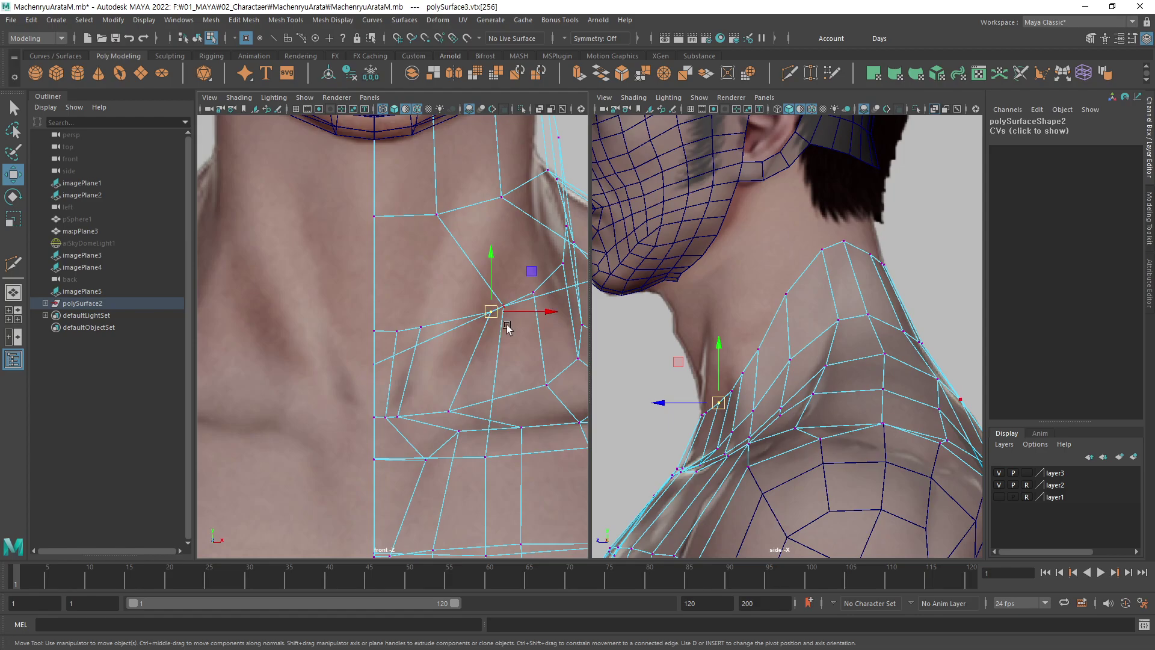
{"action": "left_click_drag", "start_coordinate": [491, 321], "coordinate": [421, 341]}
{"action": "left_click", "coordinate": [420, 328]}
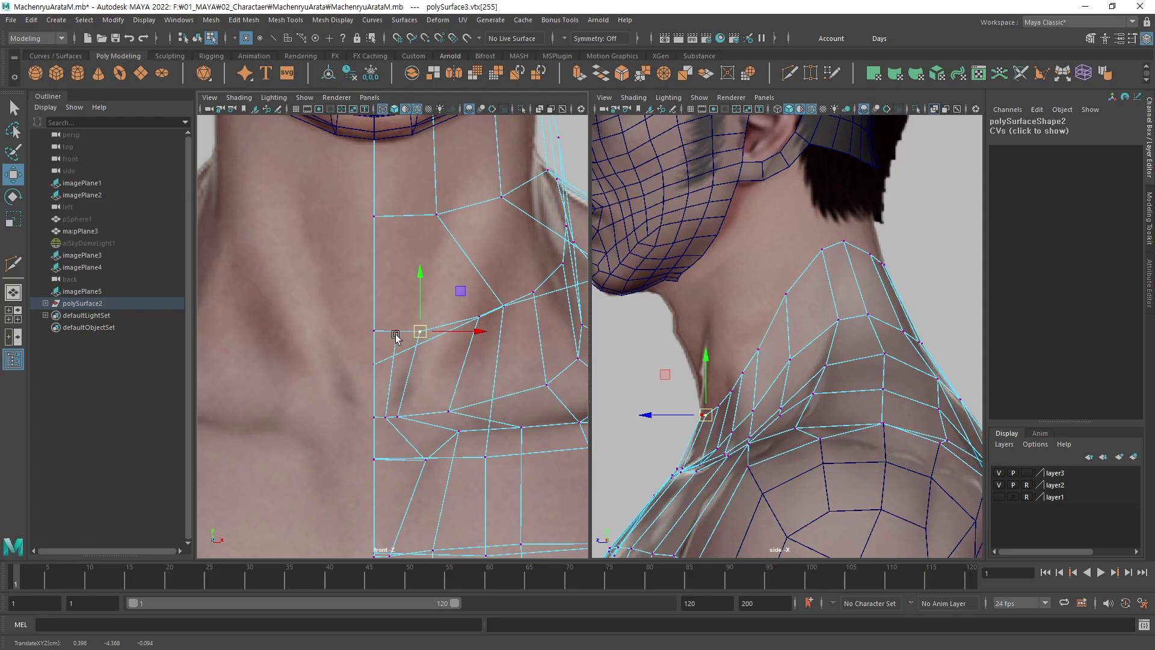
{"action": "middle_click_drag", "start_coordinate": [551, 307], "coordinate": [512, 360], "text": "alt"}
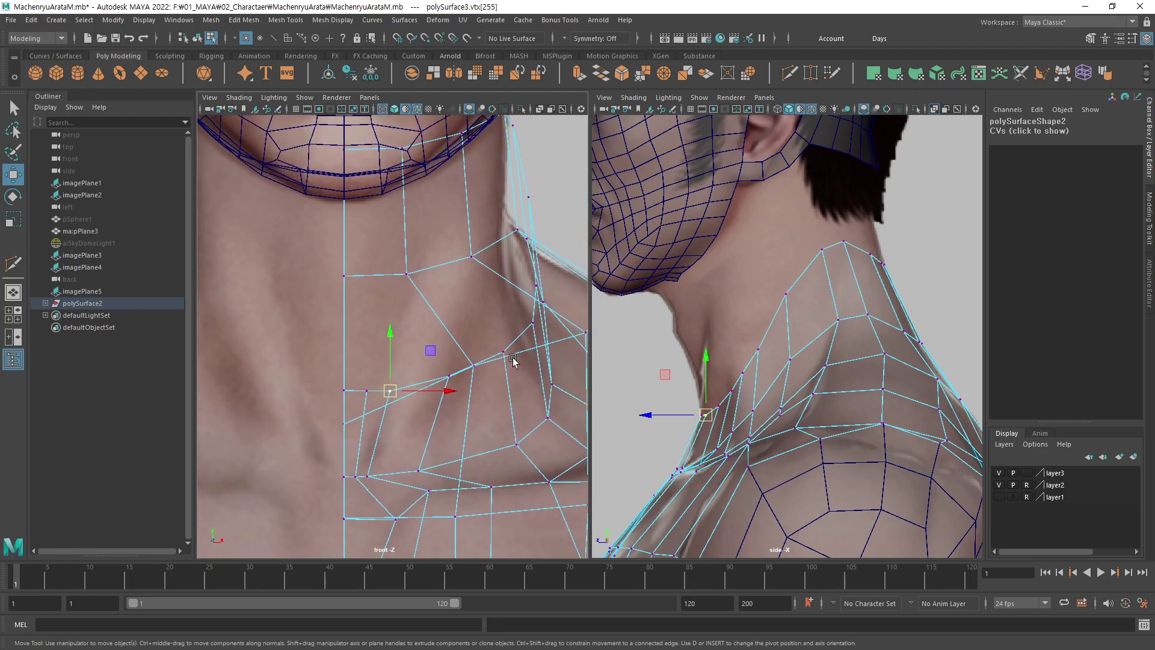
{"action": "left_click", "coordinate": [507, 349]}
{"action": "left_click_drag", "start_coordinate": [507, 350], "coordinate": [476, 359]}
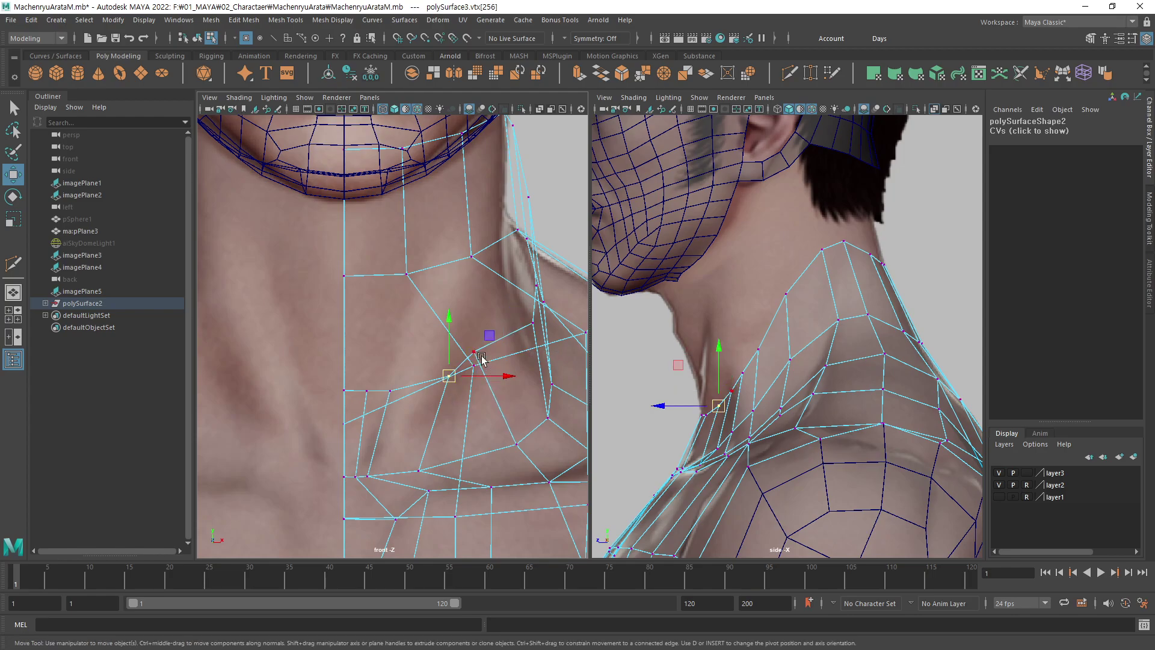
{"action": "left_click", "coordinate": [533, 323]}
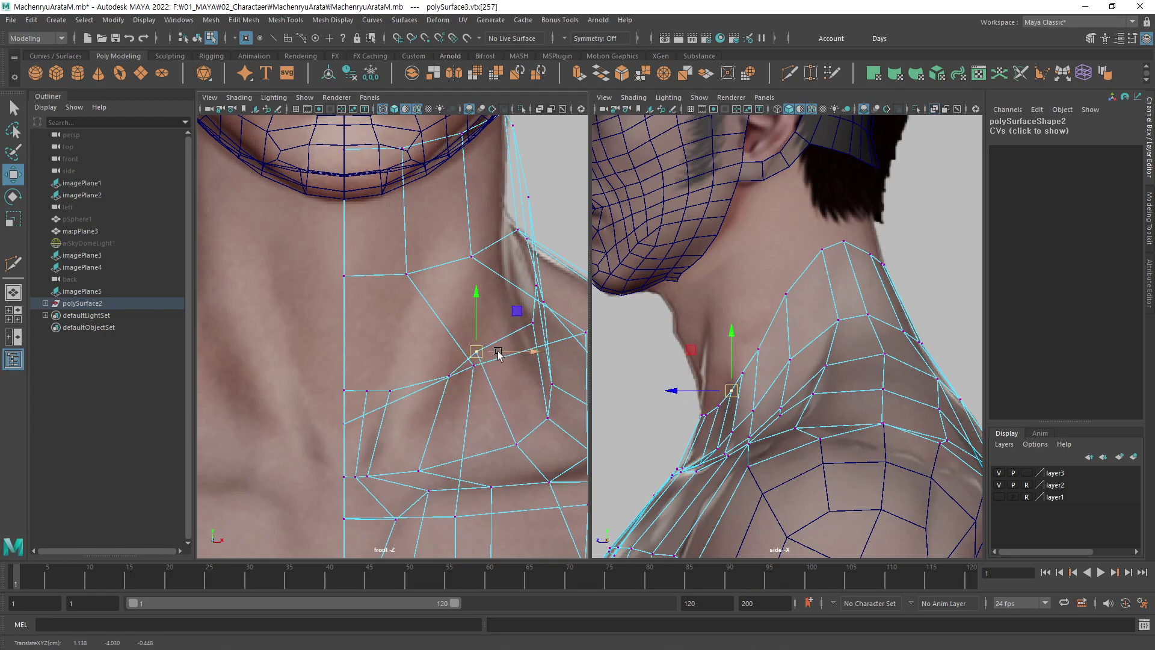
{"action": "middle_click_drag", "start_coordinate": [533, 325], "coordinate": [523, 343], "text": "alt"}
{"action": "left_click_drag", "start_coordinate": [537, 343], "coordinate": [541, 438]}
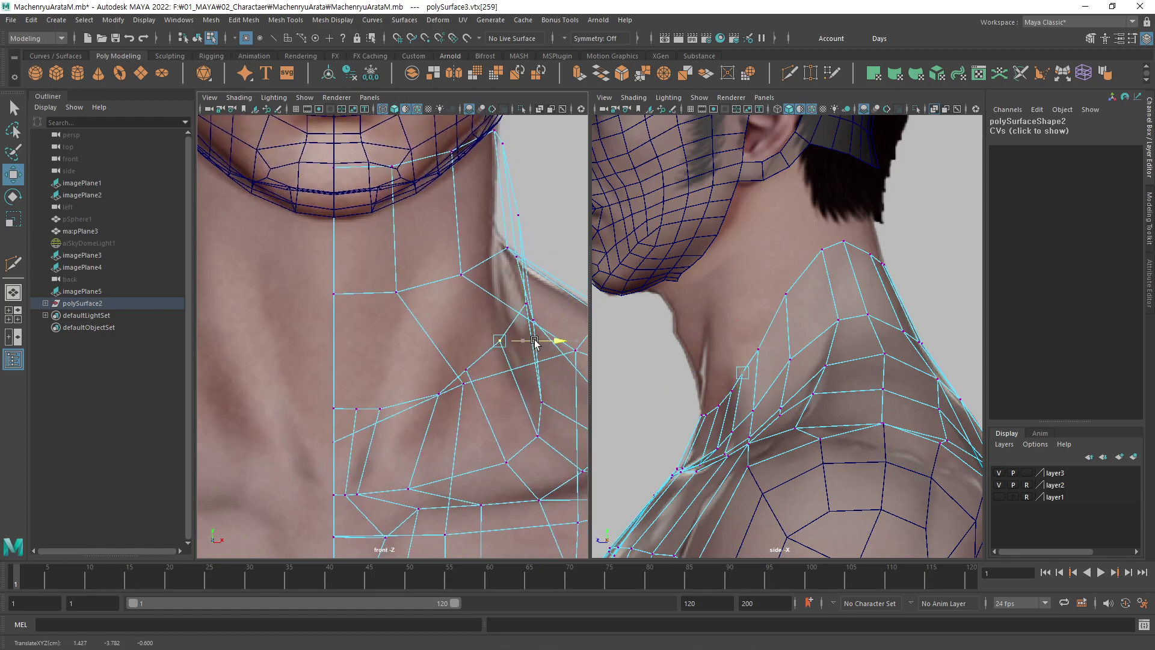
{"action": "left_click", "coordinate": [541, 437]}
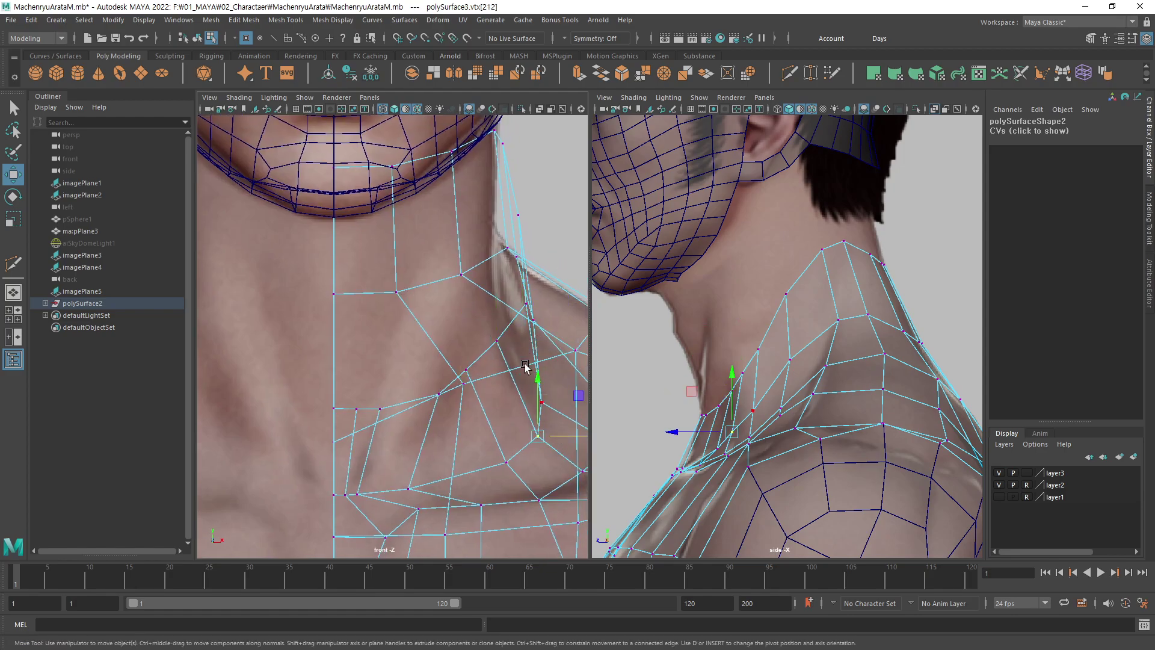
{"action": "left_click", "coordinate": [497, 342]}
{"action": "left_click_drag", "start_coordinate": [538, 301], "coordinate": [534, 322]}
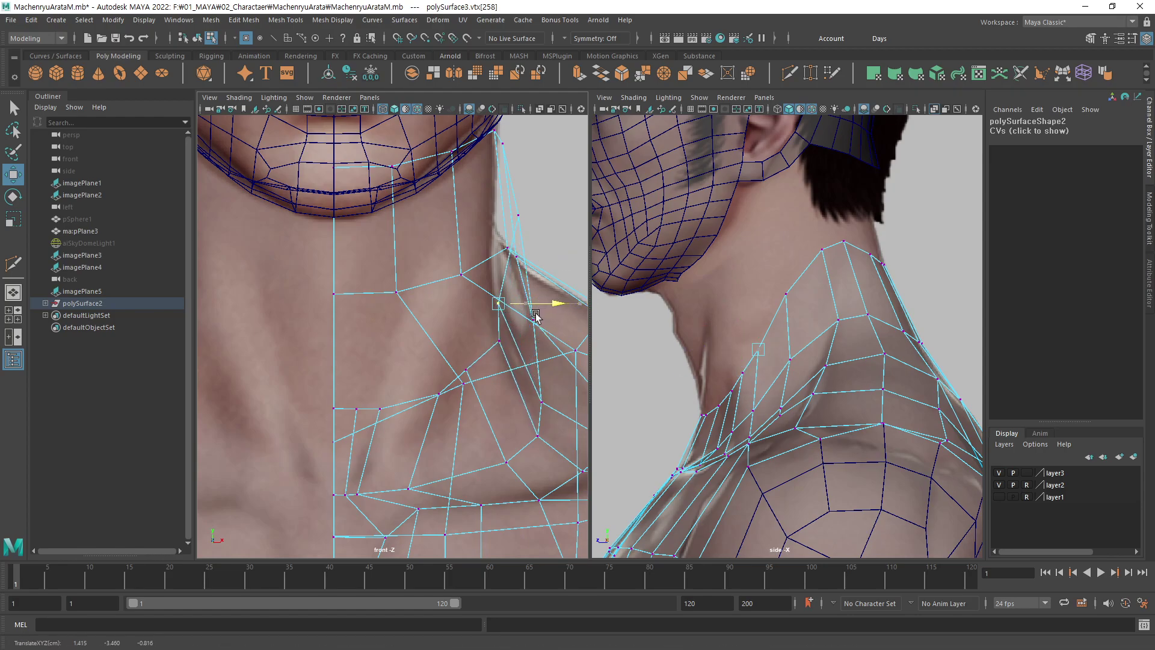
Slide two neck vertices left along X to match the side reference.
{"action": "scroll", "coordinate": [773, 309], "scroll_direction": "up", "scroll_amount": 3}
{"action": "scroll", "coordinate": [780, 303], "scroll_direction": "up", "scroll_amount": 3}
{"action": "left_click", "coordinate": [781, 301]}
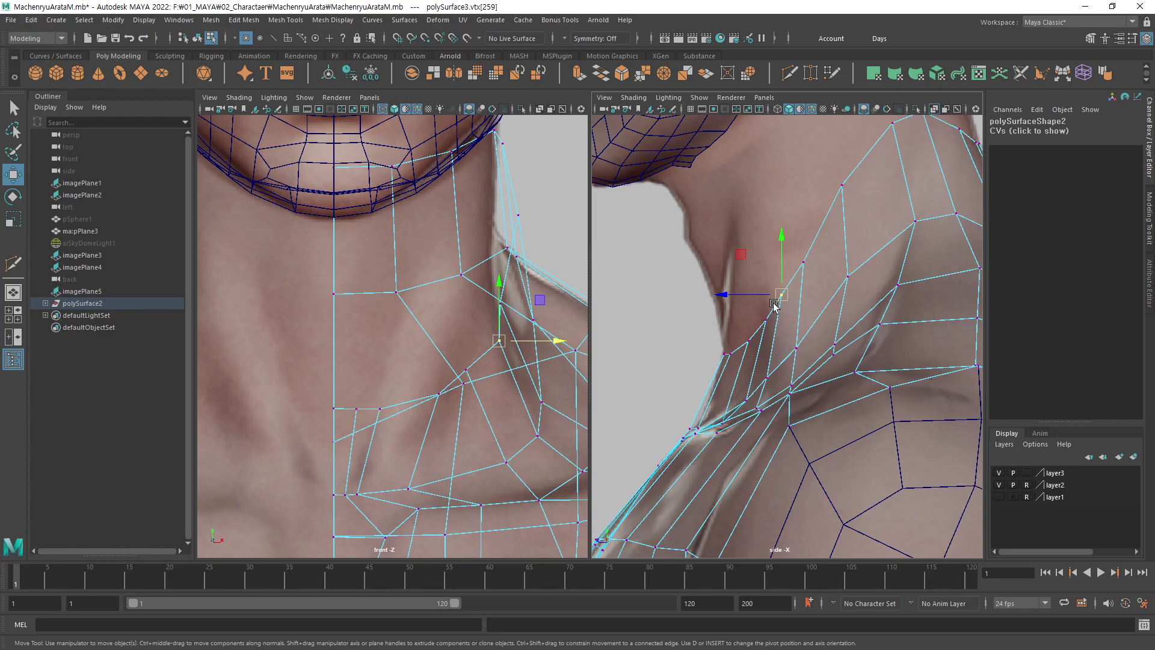
{"action": "left_click_drag", "start_coordinate": [784, 301], "coordinate": [761, 298]}
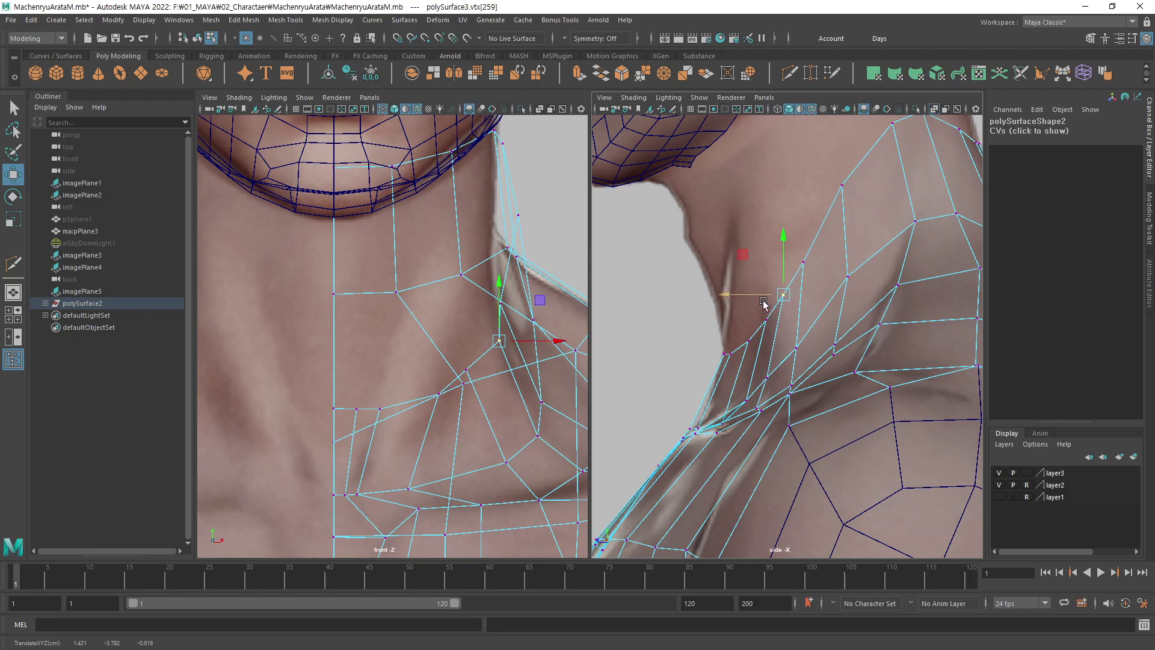
{"action": "left_click", "coordinate": [766, 321]}
{"action": "left_click_drag", "start_coordinate": [759, 320], "coordinate": [749, 322]}
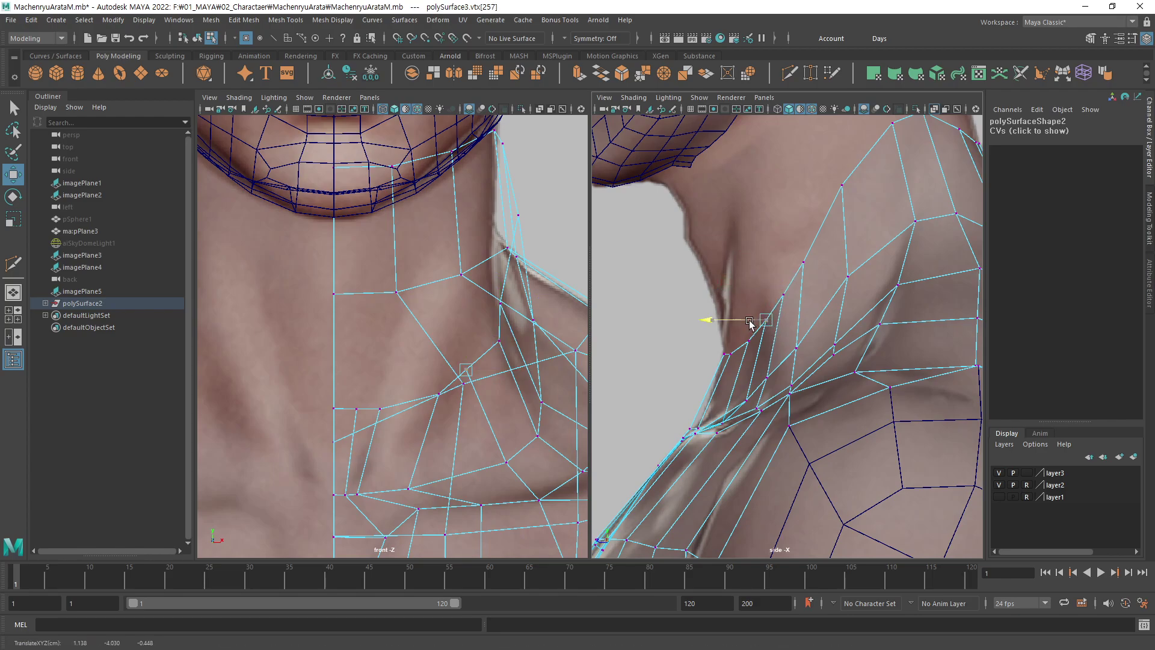
{"action": "left_click", "coordinate": [804, 263]}
Pull another neck vertex left and lower it to match the front and side references.
{"action": "middle_click_drag", "start_coordinate": [459, 348], "coordinate": [408, 434], "text": "alt"}
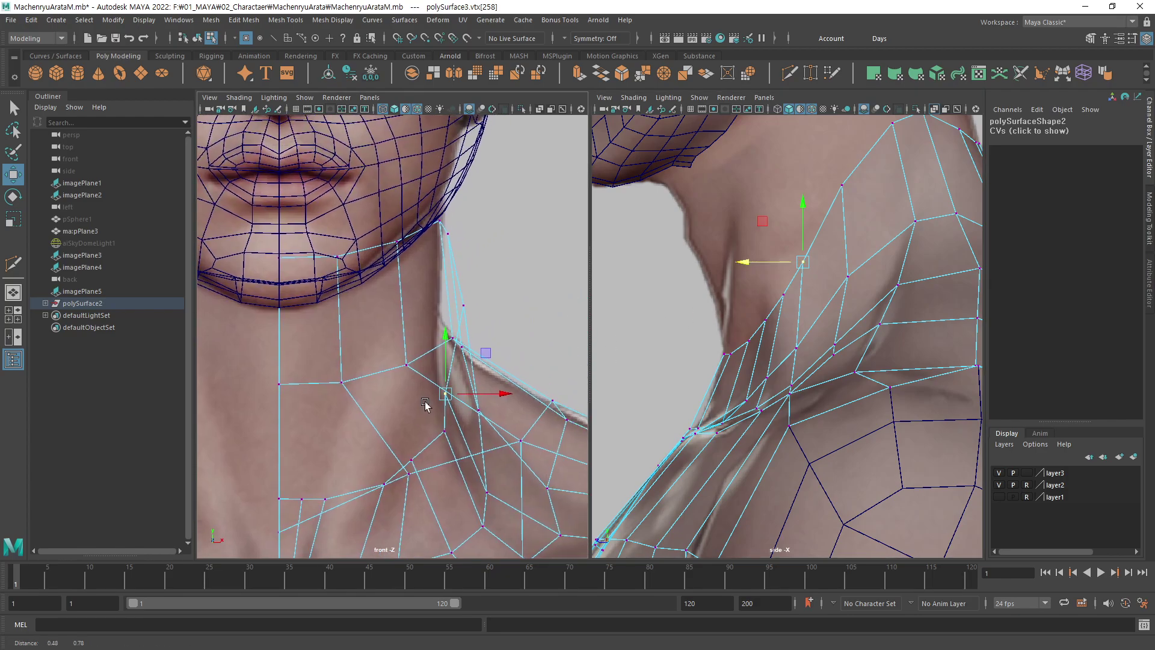
{"action": "key", "text": "q"}
{"action": "key", "text": "w"}
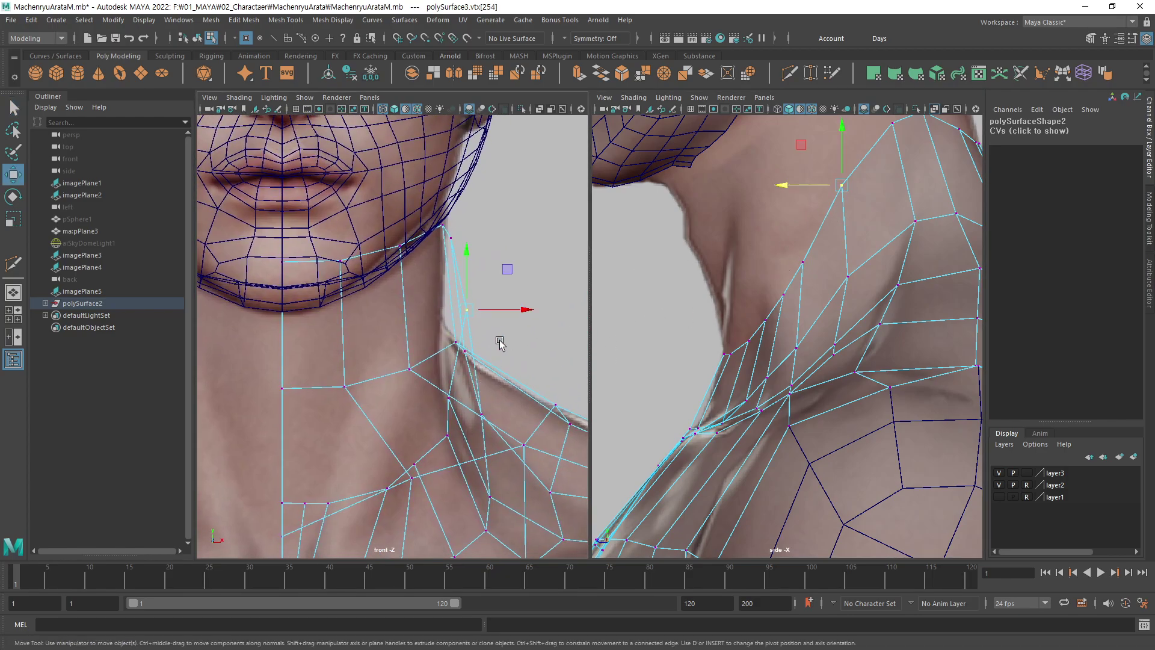
{"action": "left_click_drag", "start_coordinate": [511, 311], "coordinate": [492, 318]}
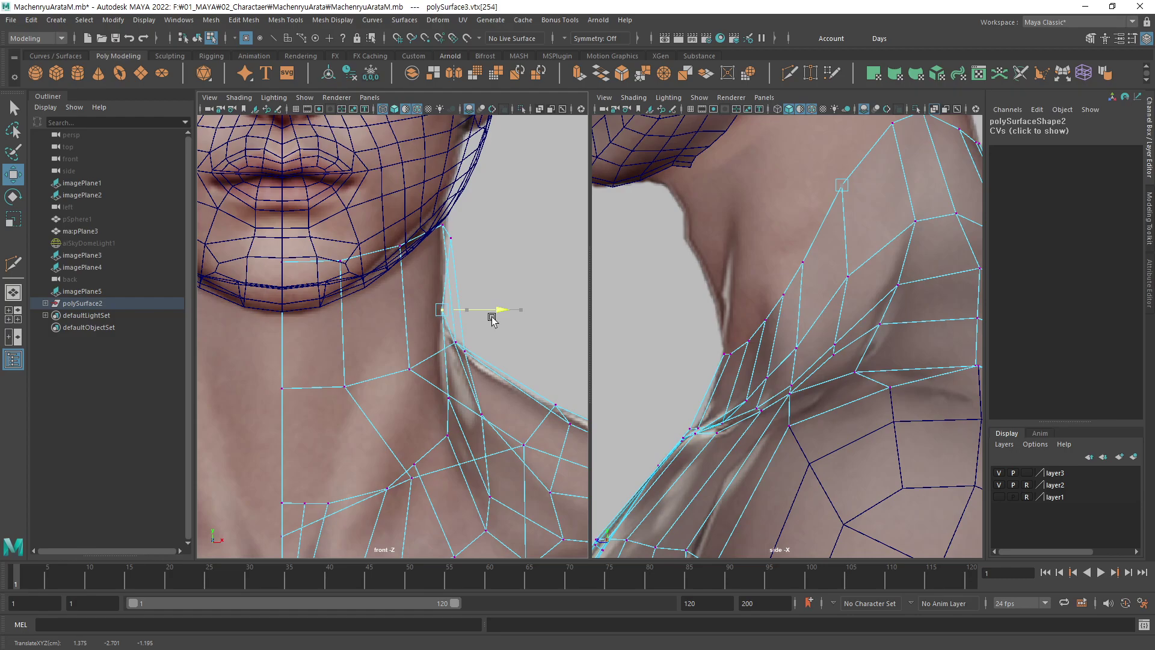
{"action": "middle_click_drag", "start_coordinate": [830, 227], "coordinate": [822, 255], "text": "alt"}
{"action": "left_click_drag", "start_coordinate": [830, 176], "coordinate": [832, 187]}
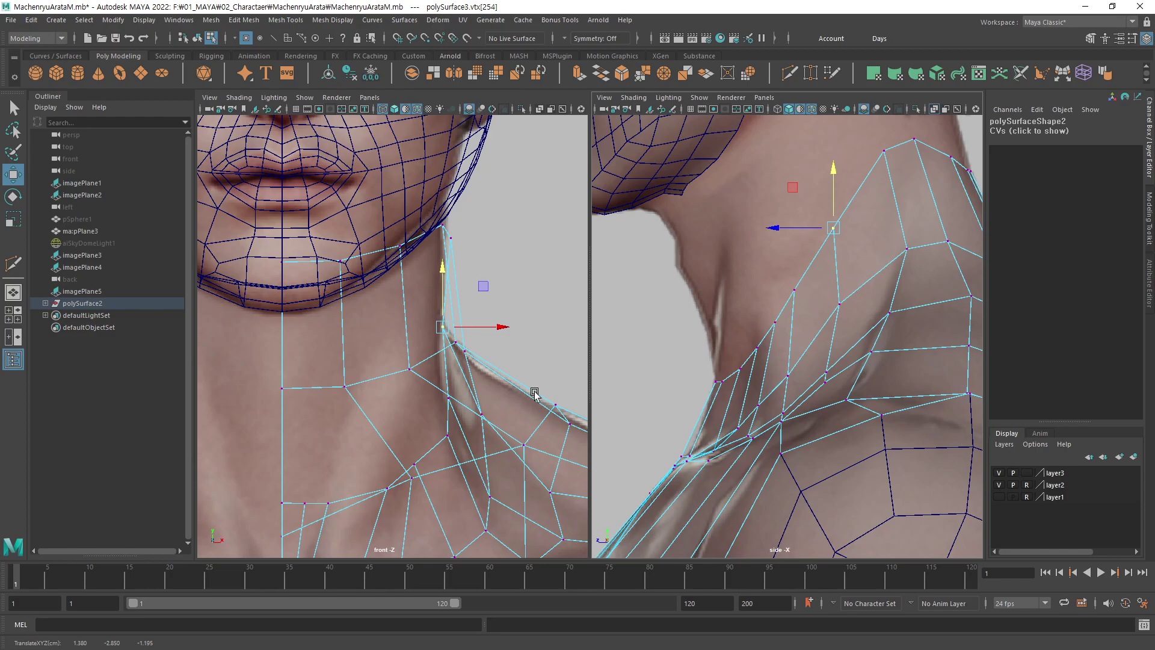
{"action": "left_click_drag", "start_coordinate": [485, 333], "coordinate": [487, 335]}
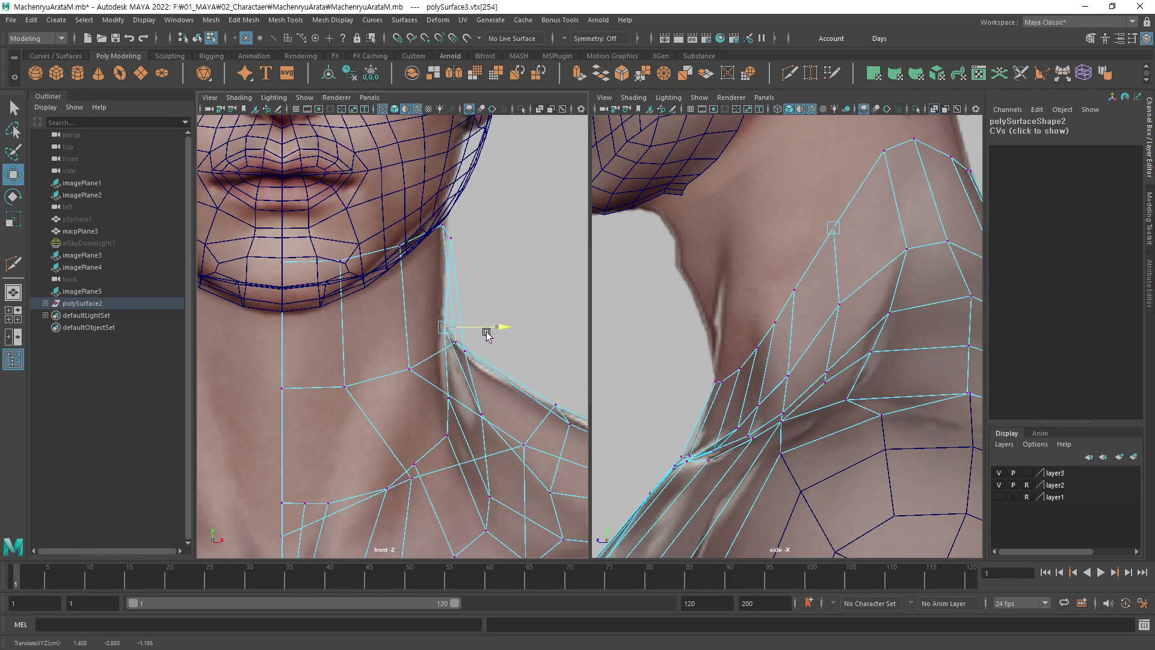
{"action": "middle_click_drag", "start_coordinate": [884, 150], "coordinate": [831, 205], "text": "alt"}
{"action": "key", "text": "q"}
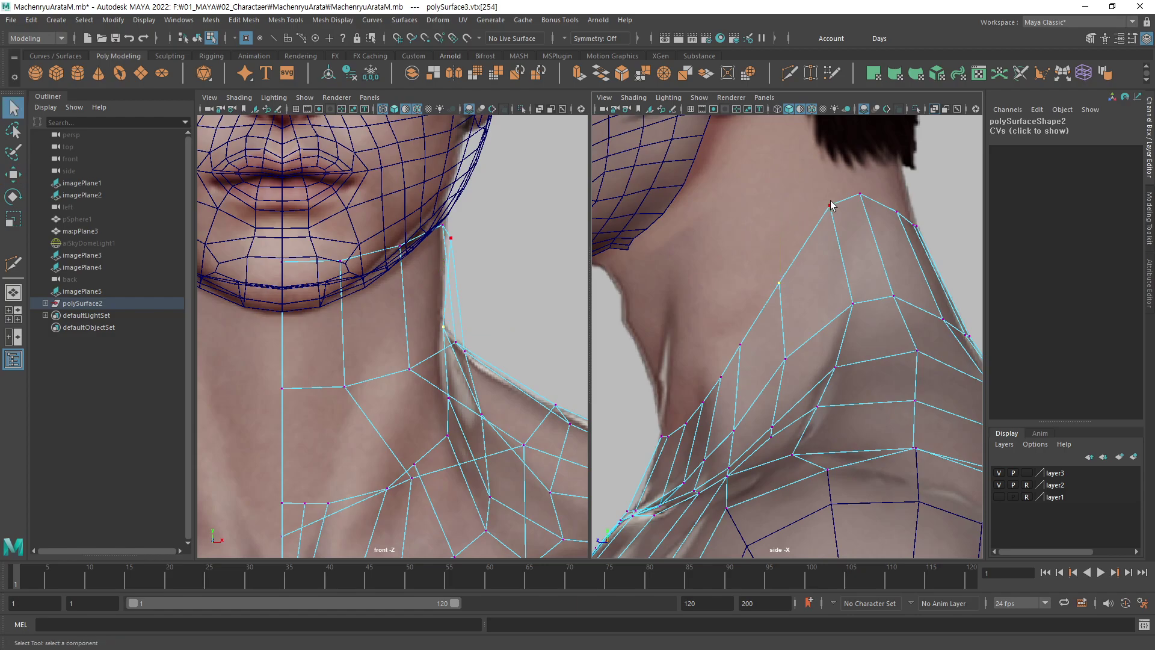
{"action": "middle_click_drag", "start_coordinate": [492, 323], "coordinate": [529, 289], "text": "alt"}
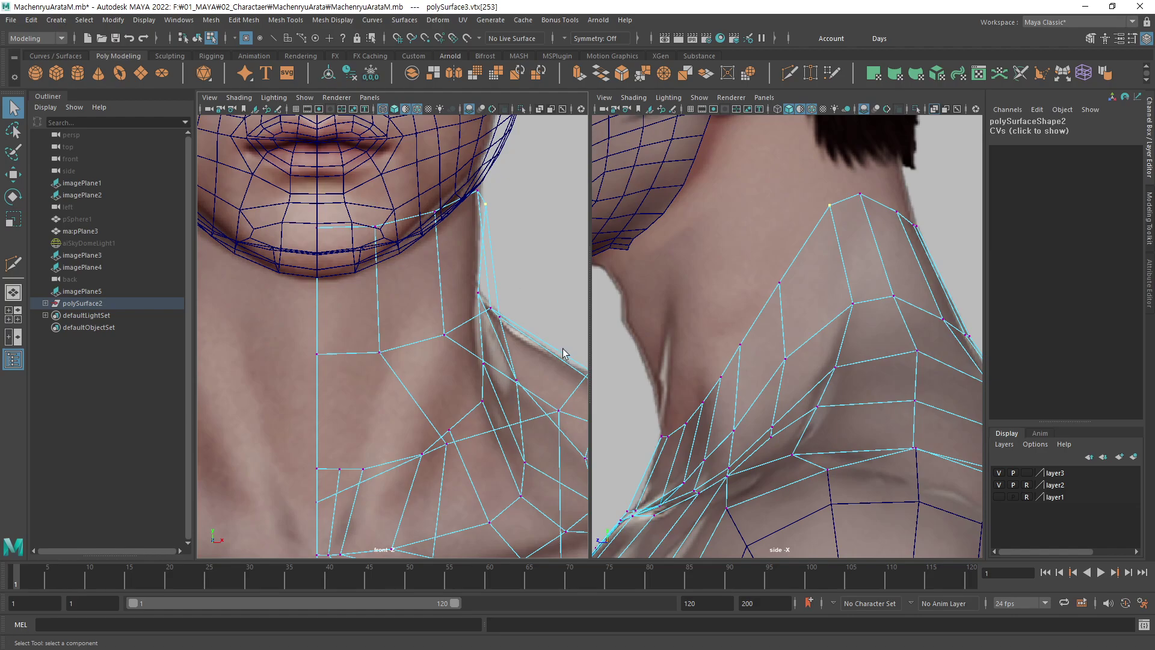
{"action": "middle_click_drag", "start_coordinate": [518, 288], "coordinate": [523, 294], "text": "alt"}
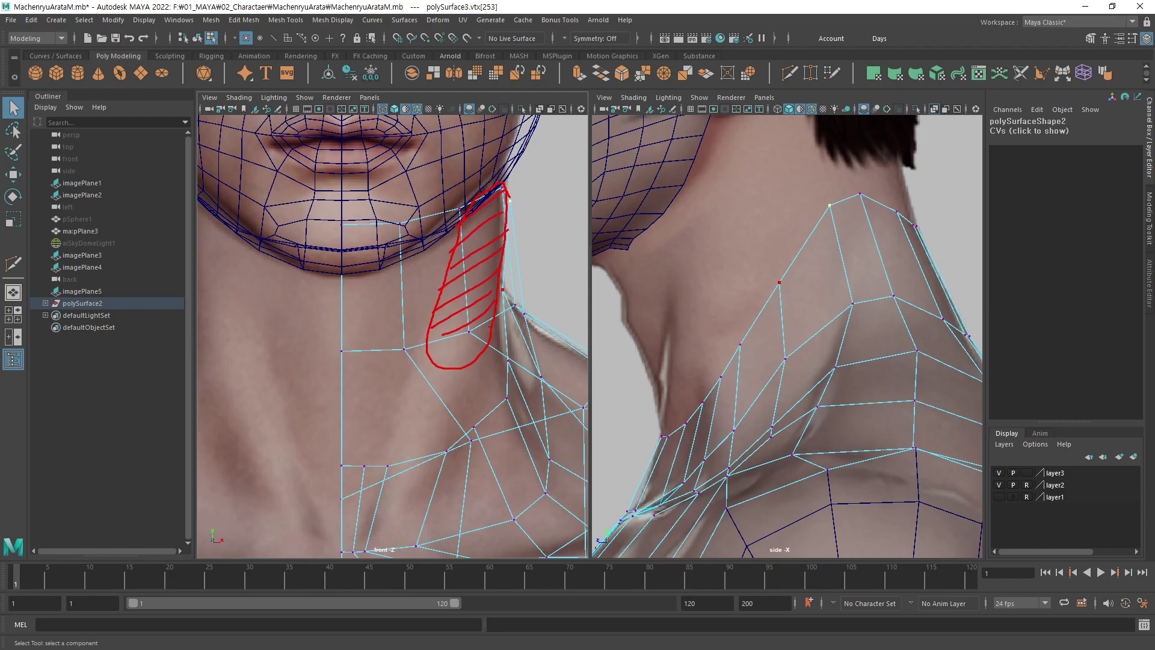
{"action": "key", "text": "Escape"}
{"action": "left_click", "coordinate": [468, 332]}
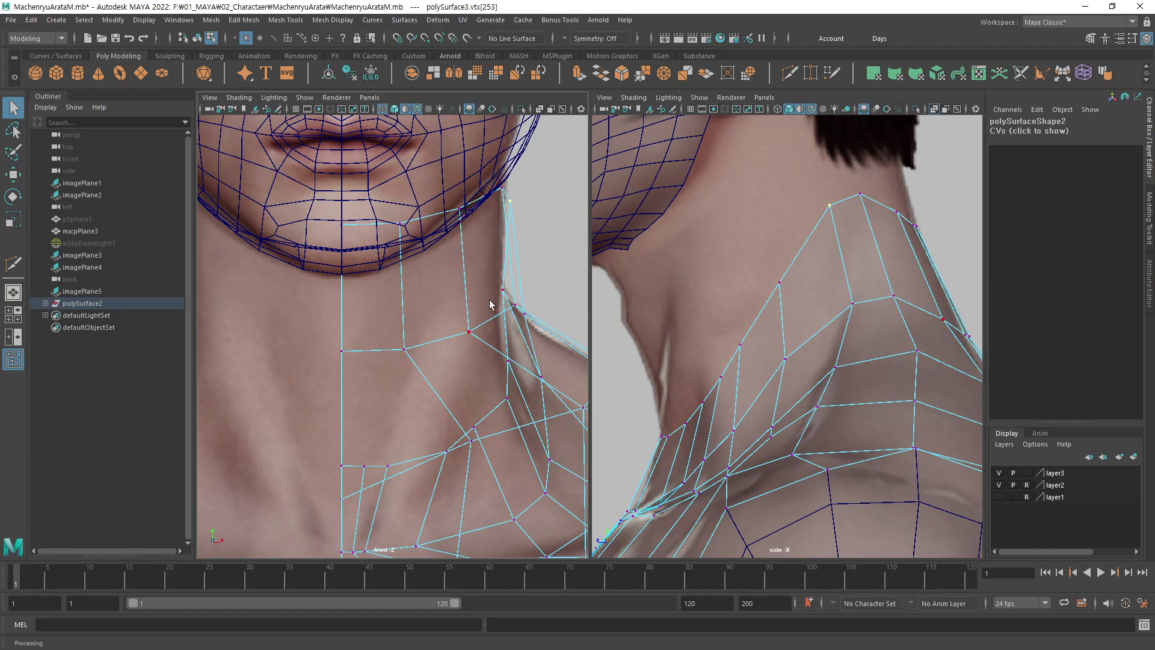
{"action": "left_click", "coordinate": [860, 199]}
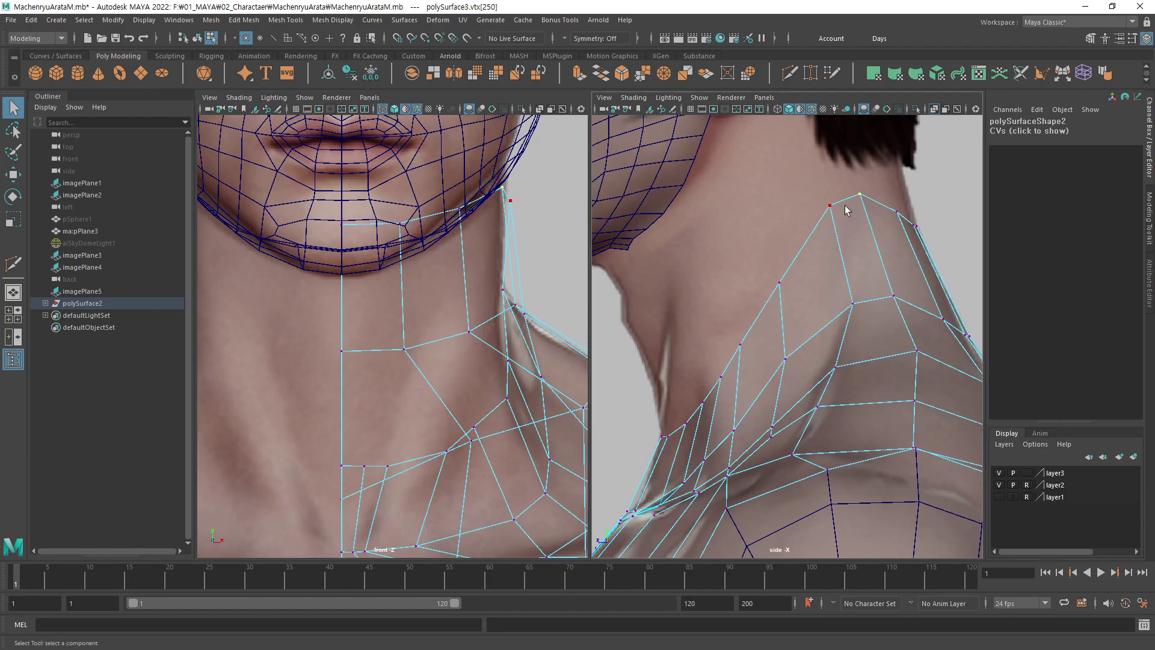
{"action": "middle_click_drag", "start_coordinate": [898, 216], "coordinate": [846, 214], "text": "alt"}
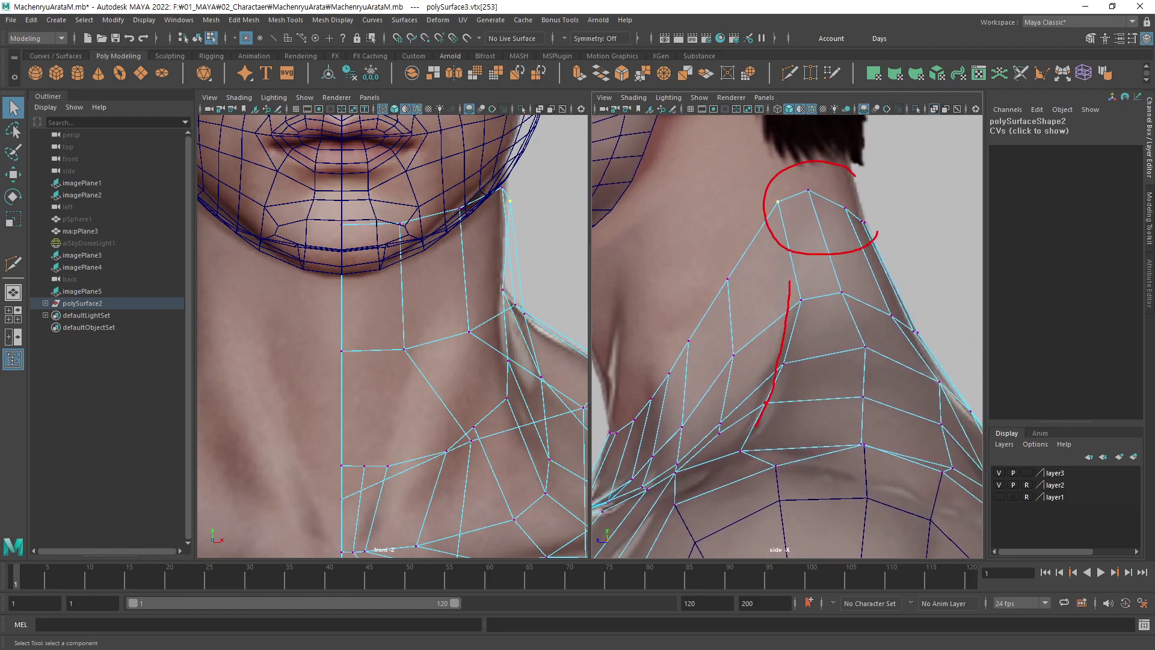
{"action": "key", "text": "Escape"}
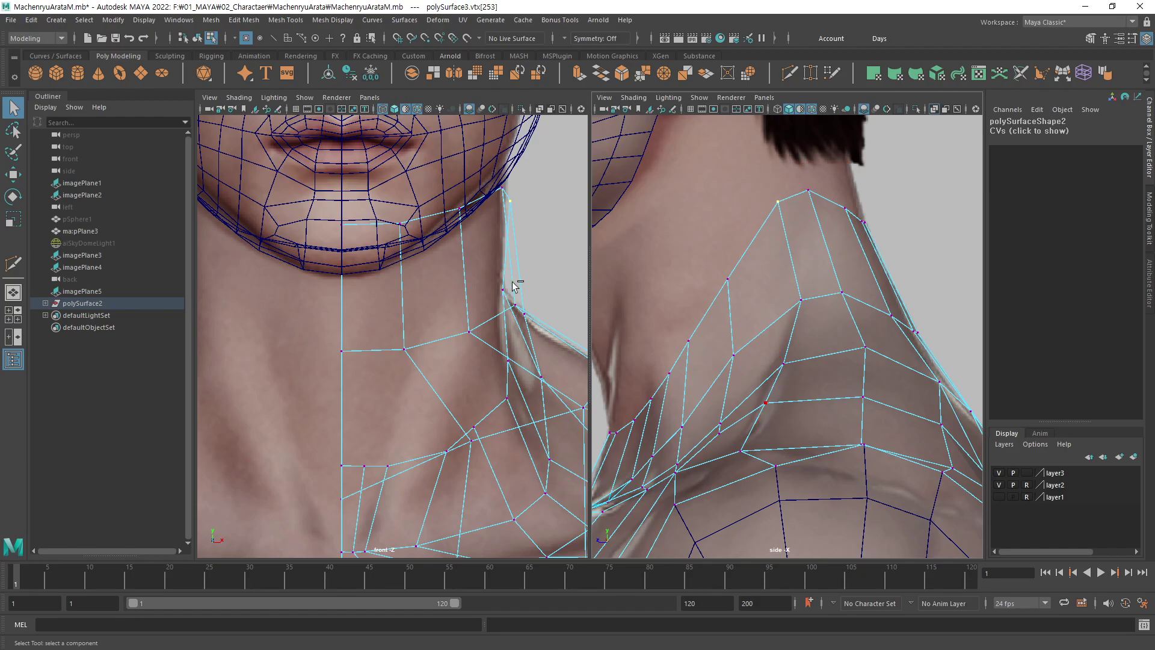
{"action": "key", "text": "w"}
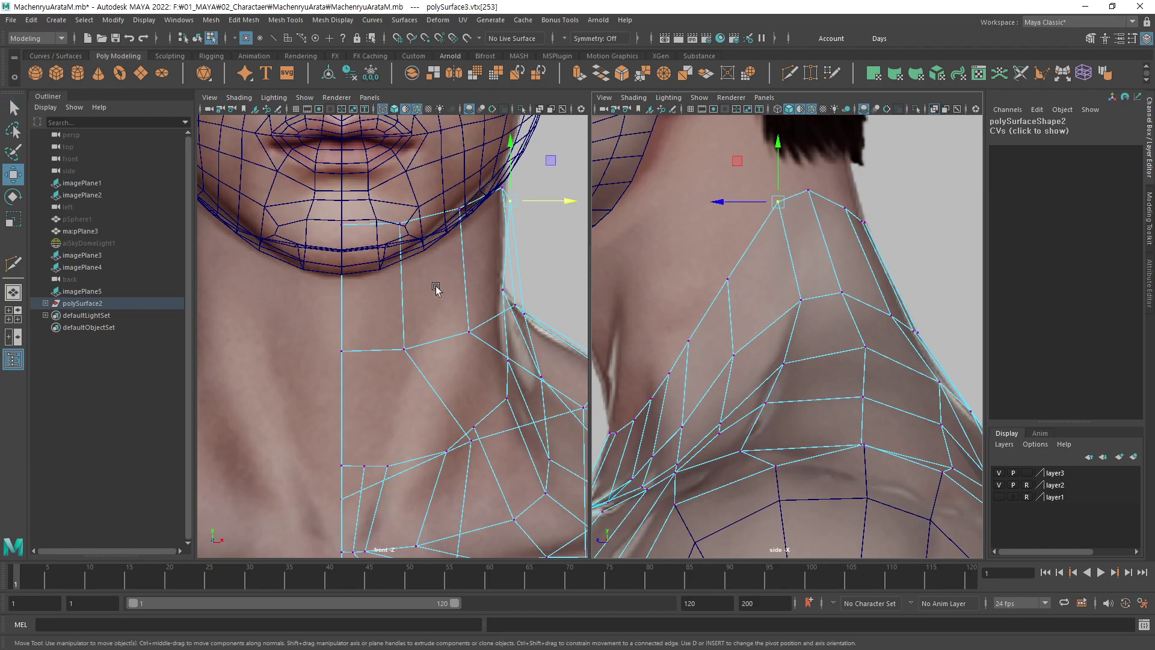
Pull the upper neck vertex left along X until it meets the jaw outline in the front reference.
{"action": "scroll", "coordinate": [436, 288], "scroll_direction": "down", "scroll_amount": 1}
{"action": "left_click_drag", "start_coordinate": [543, 232], "coordinate": [554, 230]}
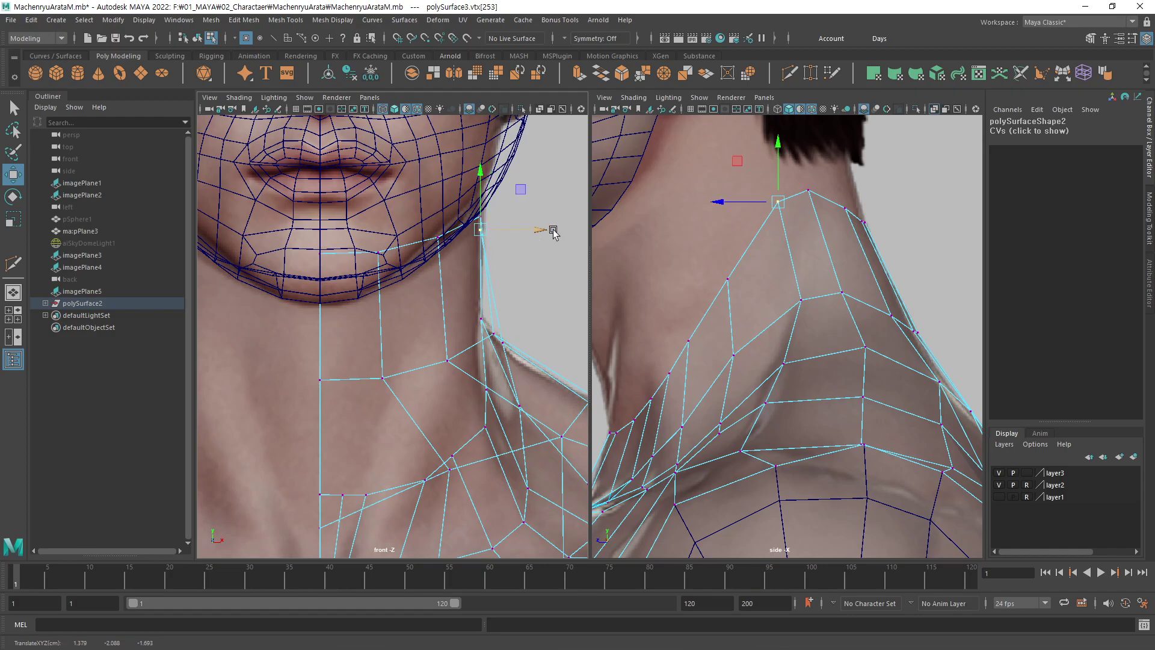
{"action": "key", "text": "q"}
{"action": "key", "text": "w"}
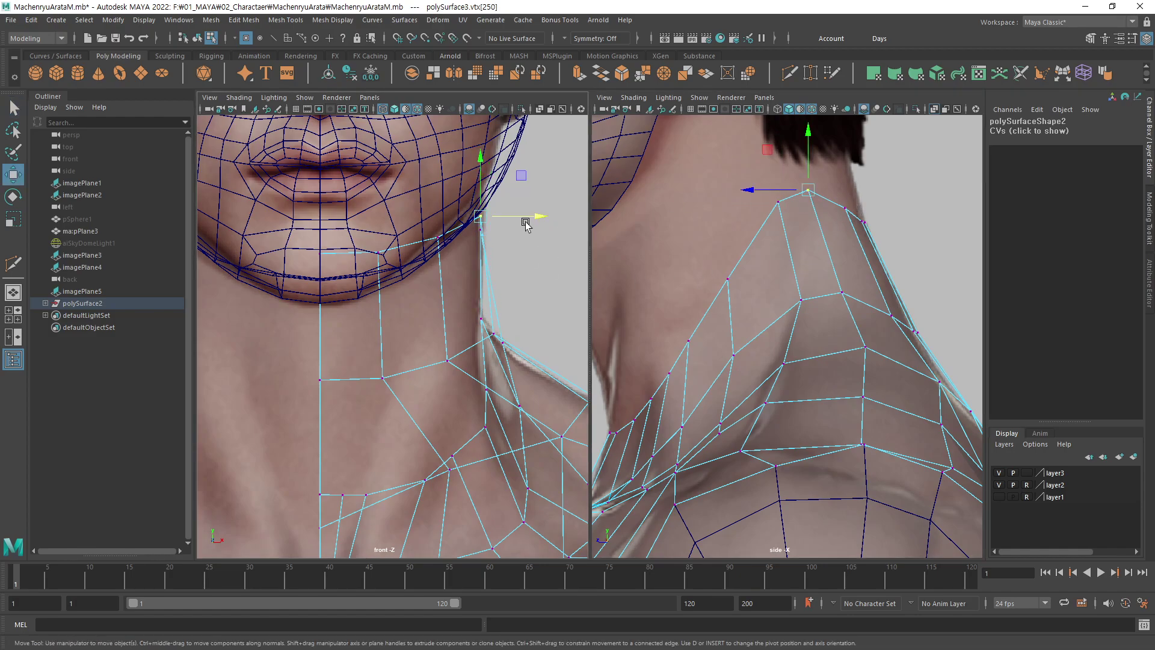
{"action": "left_click", "coordinate": [512, 224]}
{"action": "key", "text": "ctrl+z"}
{"action": "mouse_move", "coordinate": [536, 218]}
{"action": "left_mouse_down"}
{"action": "mouse_move", "coordinate": [416, 273]}
{"action": "mouse_move", "coordinate": [349, 243]}
{"action": "left_mouse_up"}
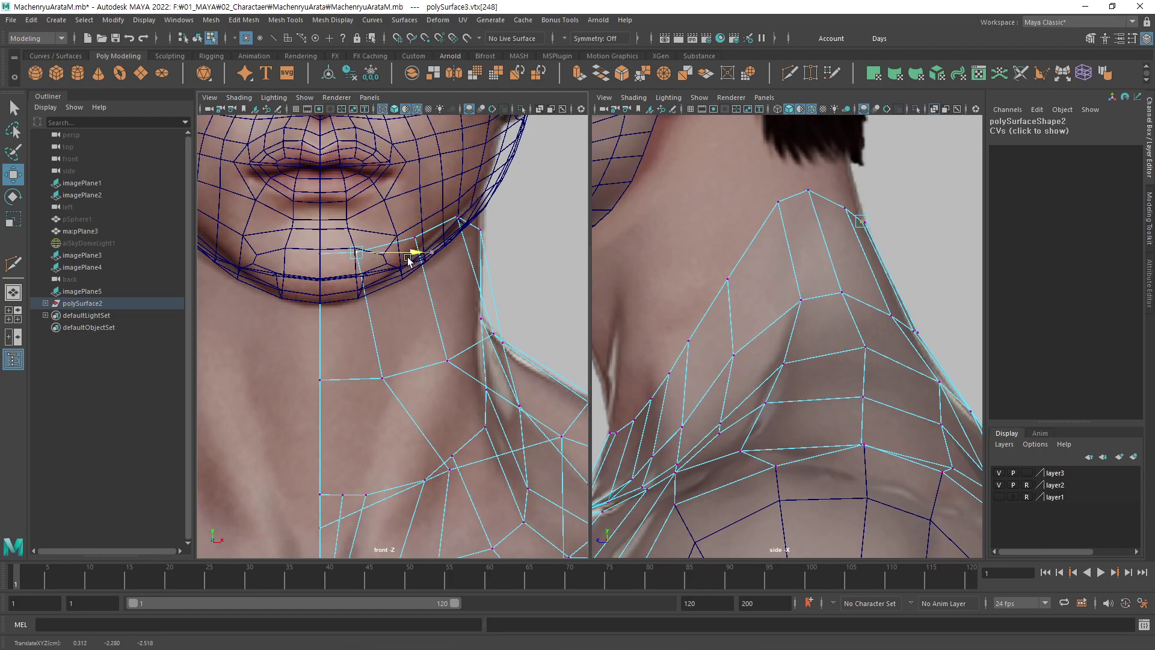
{"action": "scroll", "coordinate": [930, 253], "scroll_direction": "down", "scroll_amount": 3}
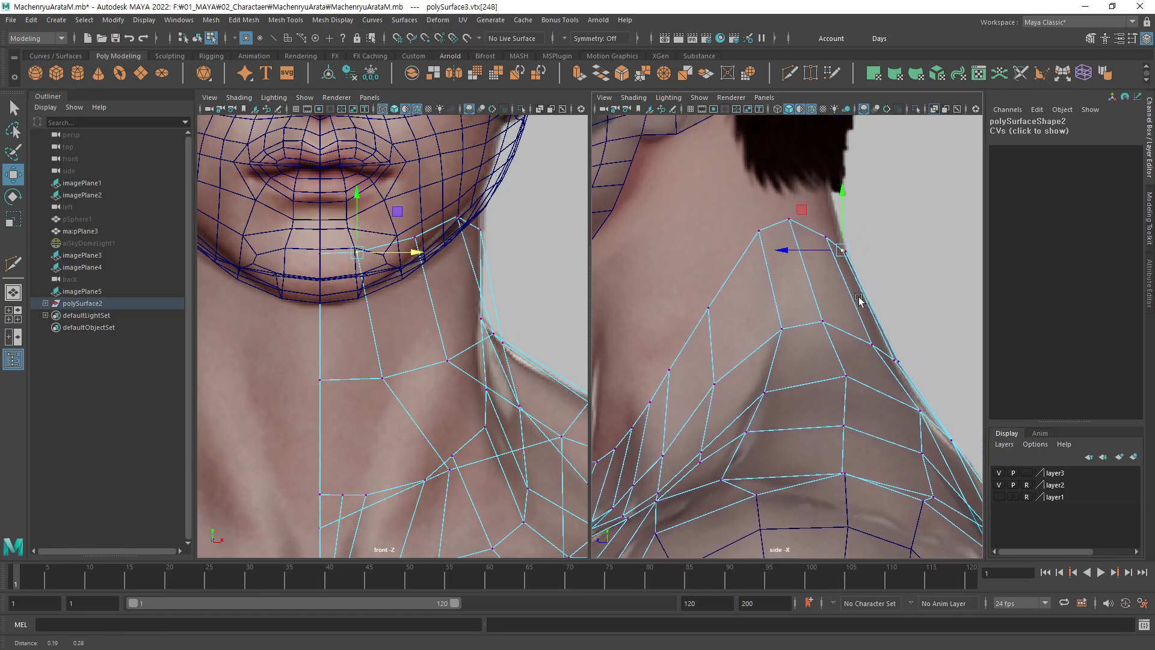
{"action": "scroll", "coordinate": [861, 301], "scroll_direction": "down", "scroll_amount": 3}
{"action": "key", "text": "space"}
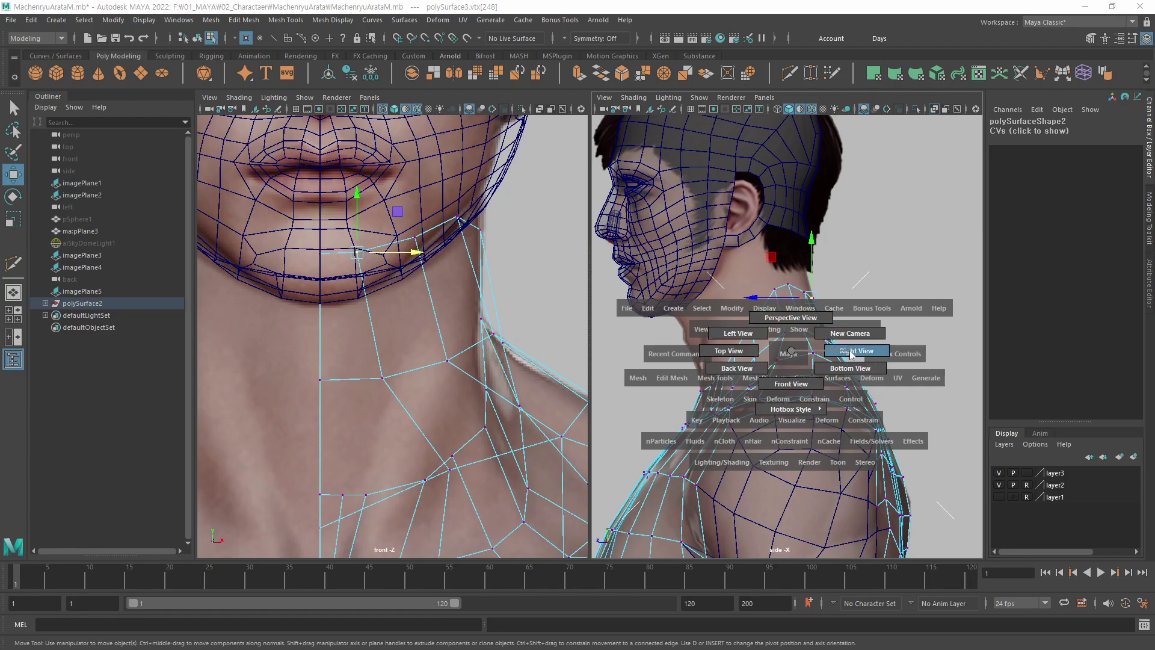
Switch the left viewport to the Back view and frame the neck.
{"action": "left_click", "coordinate": [798, 320]}
{"action": "mouse_move", "coordinate": [799, 320]}
{"action": "left_mouse_down", "text": "alt"}
{"action": "mouse_move", "coordinate": [855, 315]}
{"action": "mouse_move", "coordinate": [820, 303]}
{"action": "mouse_move", "coordinate": [860, 305]}
{"action": "left_mouse_up", "text": "alt"}
{"action": "key", "text": "space"}
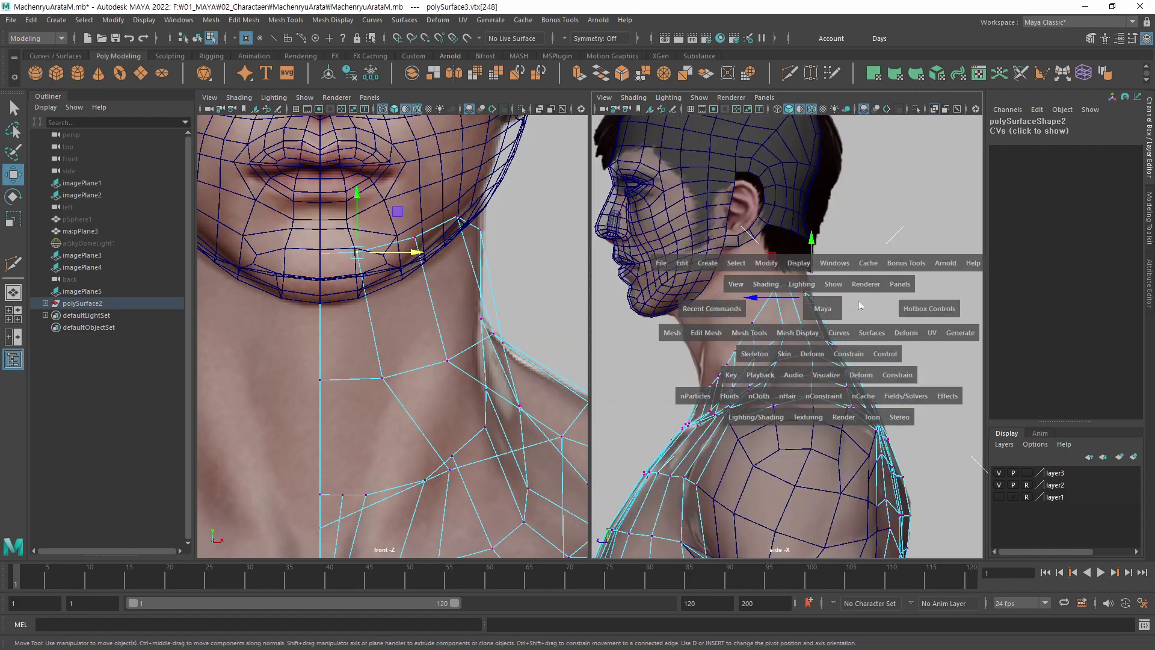
{"action": "key", "text": "space"}
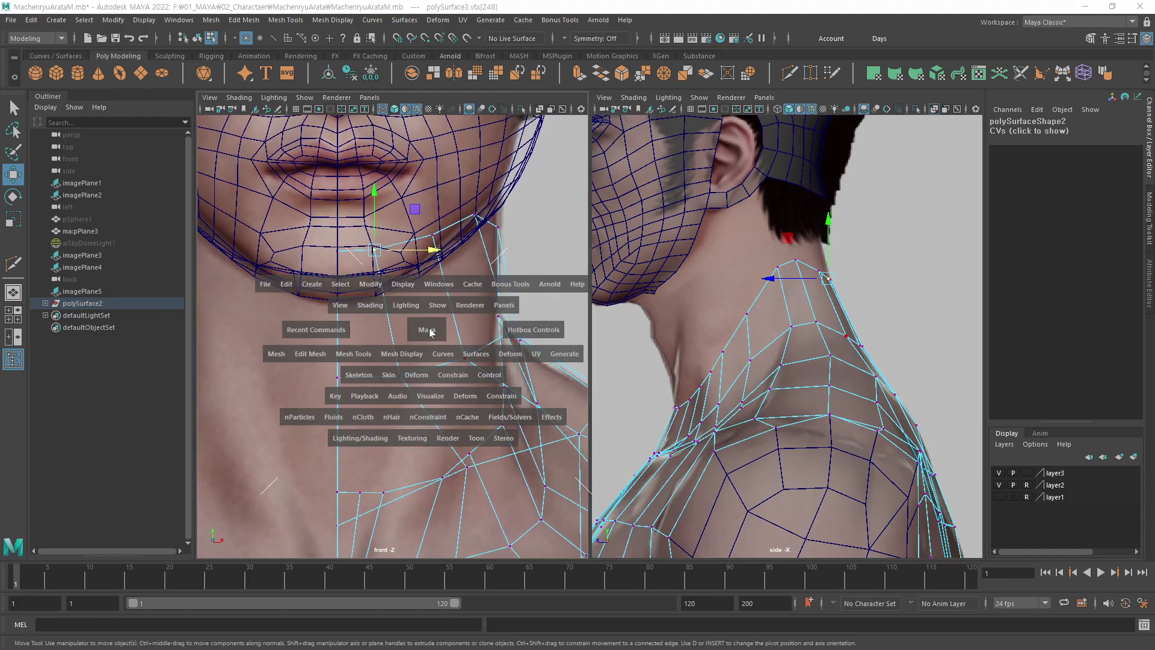
{"action": "left_click_drag", "start_coordinate": [431, 326], "coordinate": [393, 343]}
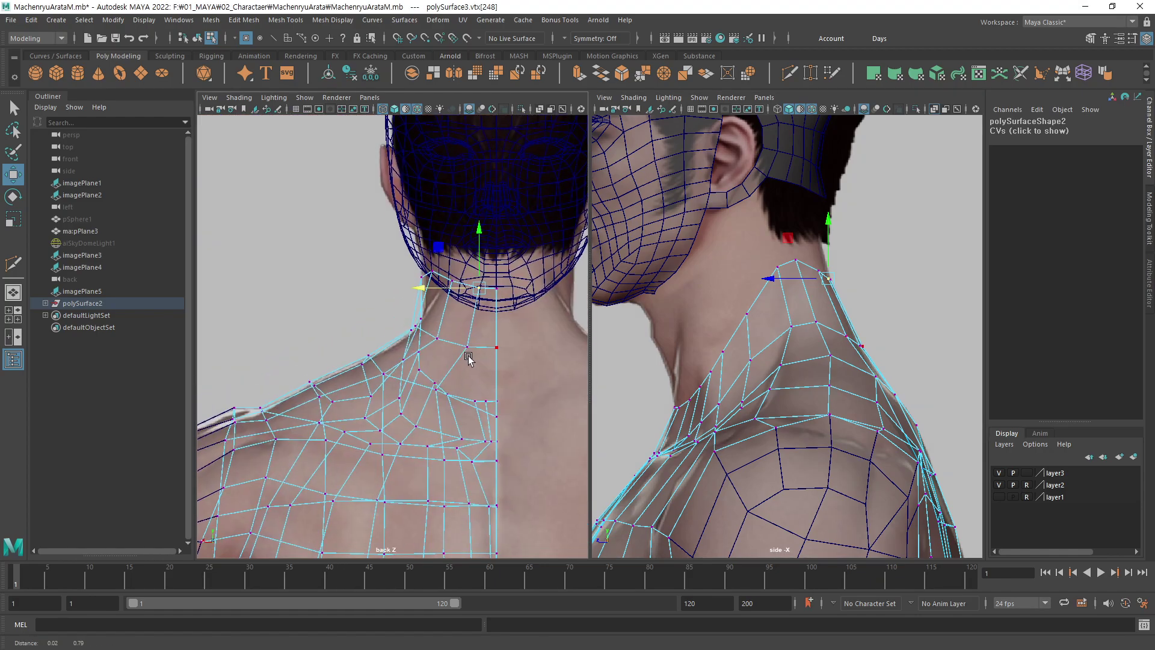
{"action": "mouse_move", "coordinate": [472, 353]}
{"action": "middle_mouse_down", "text": "alt"}
{"action": "mouse_move", "coordinate": [580, 344]}
{"action": "mouse_move", "coordinate": [465, 359]}
{"action": "middle_mouse_up", "text": "alt"}
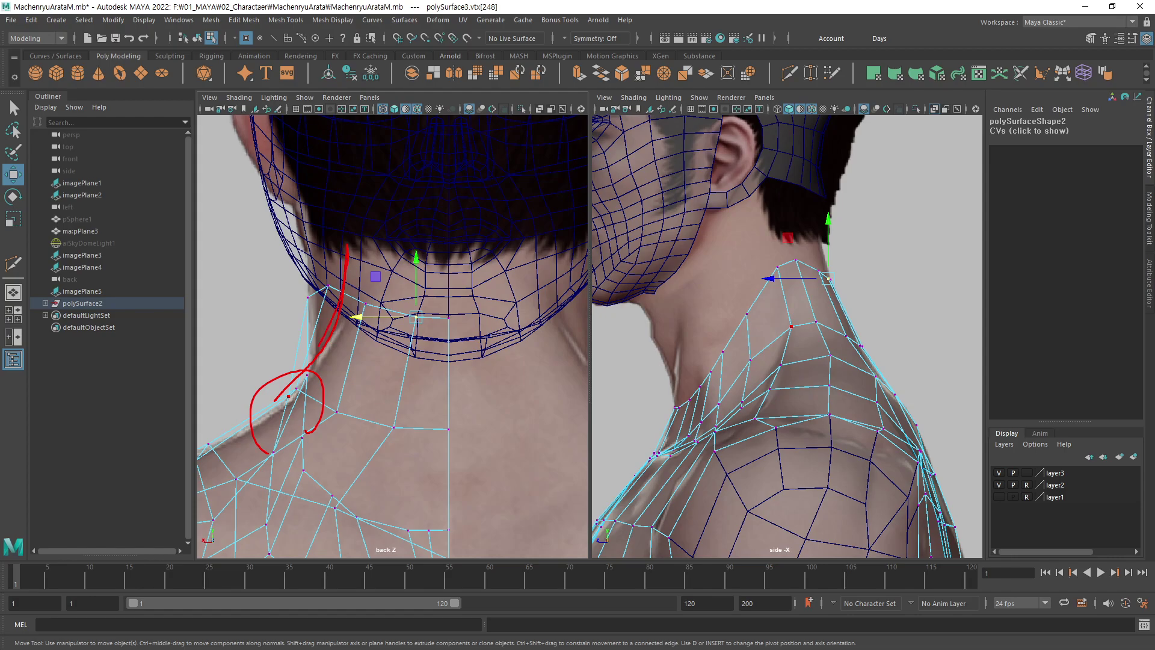
{"action": "middle_click_drag", "start_coordinate": [369, 418], "coordinate": [421, 415], "text": "alt"}
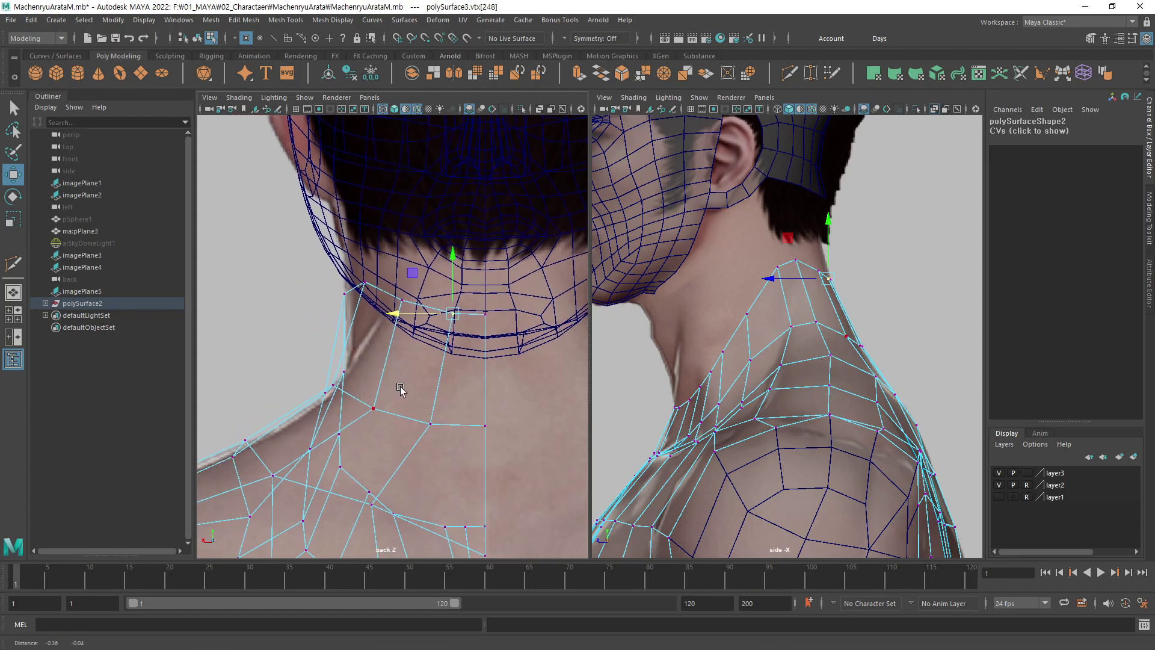
Move the back-of-neck vertices along X to sit on the reference neck edge.
{"action": "left_click", "coordinate": [381, 282]}
{"action": "middle_click_drag", "start_coordinate": [419, 307], "coordinate": [455, 306]}
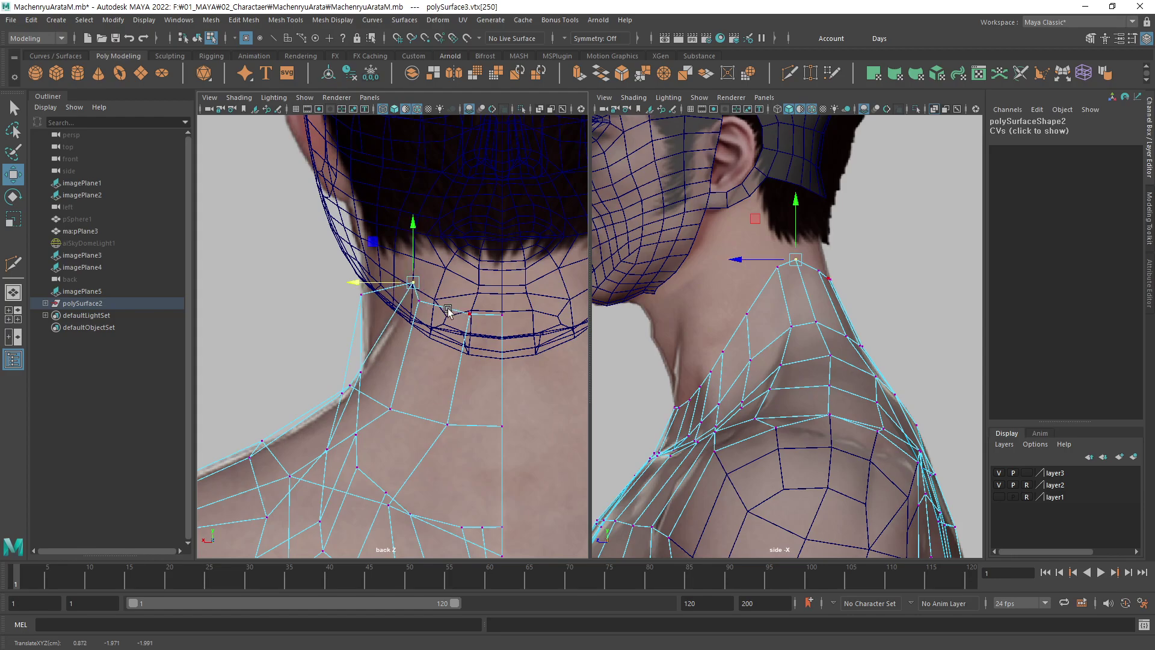
{"action": "left_click", "coordinate": [427, 307]}
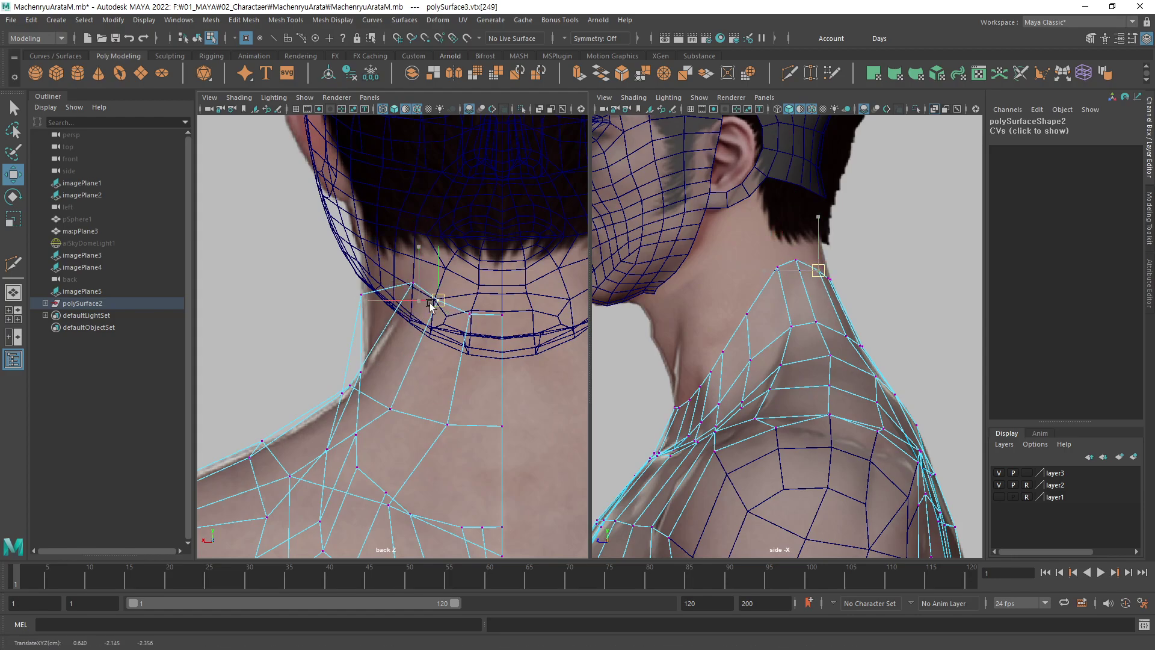
{"action": "middle_click_drag", "start_coordinate": [426, 307], "coordinate": [475, 324]}
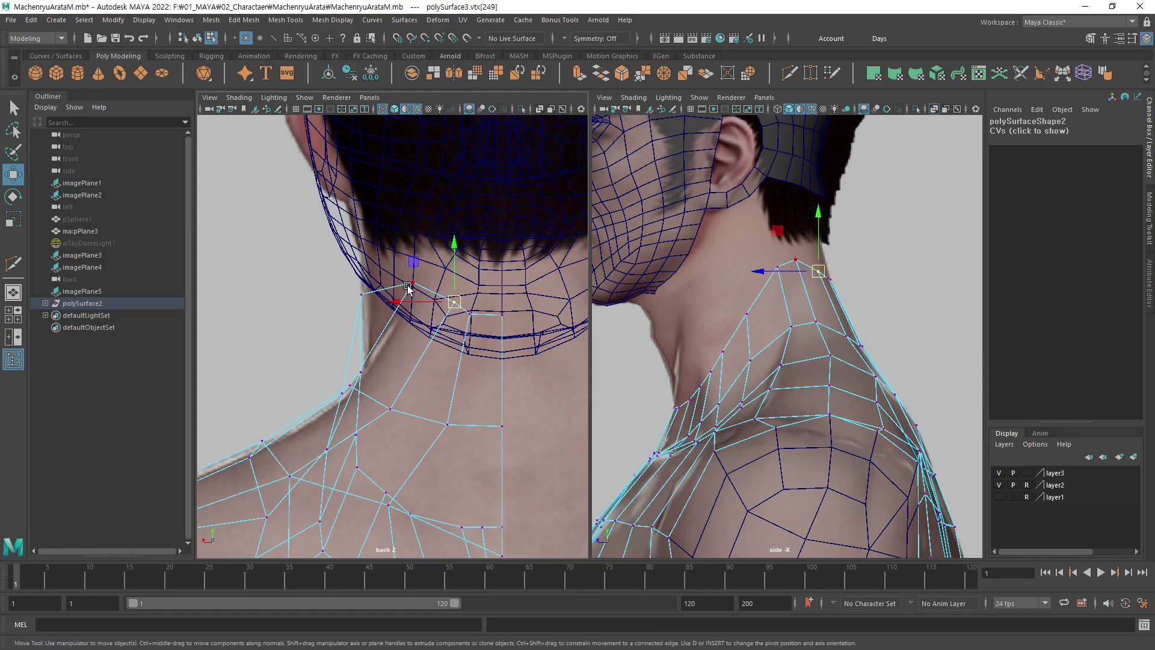
{"action": "left_click", "coordinate": [412, 282]}
{"action": "mouse_move", "coordinate": [412, 282]}
{"action": "middle_mouse_down"}
{"action": "mouse_move", "coordinate": [403, 313]}
{"action": "mouse_move", "coordinate": [505, 321]}
{"action": "middle_mouse_up"}
Nudge the back-neck vertices onto the neck outline in the back reference.
{"action": "left_click", "coordinate": [441, 309]}
{"action": "left_click", "coordinate": [471, 316]}
{"action": "left_click", "coordinate": [503, 319]}
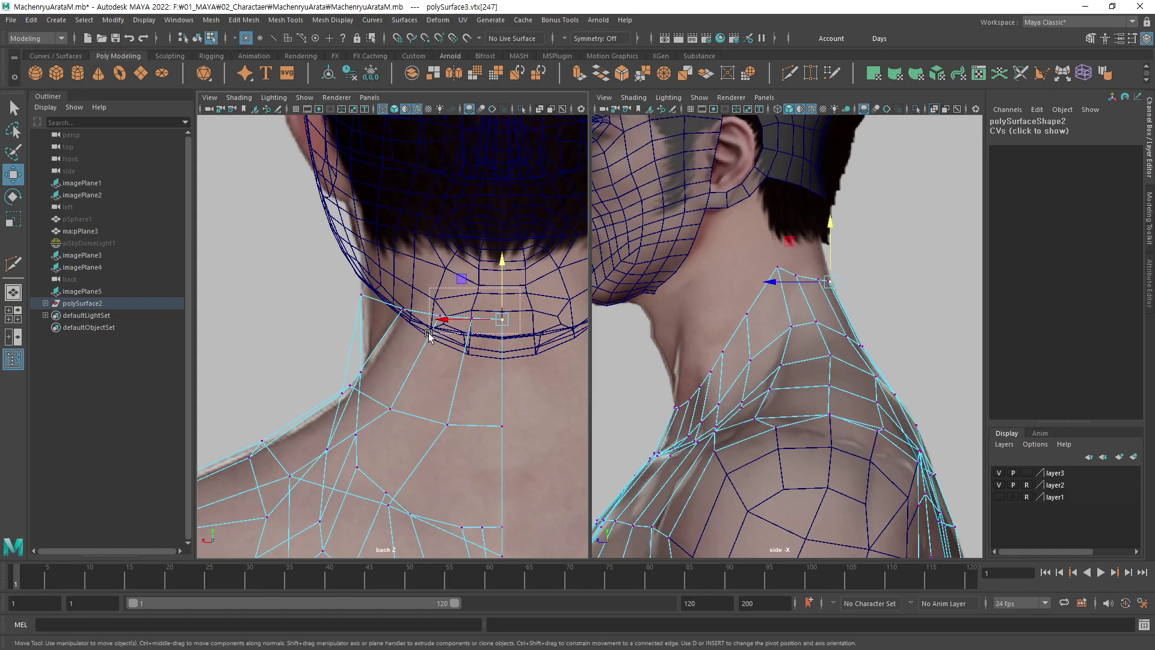
{"action": "left_click", "coordinate": [440, 315]}
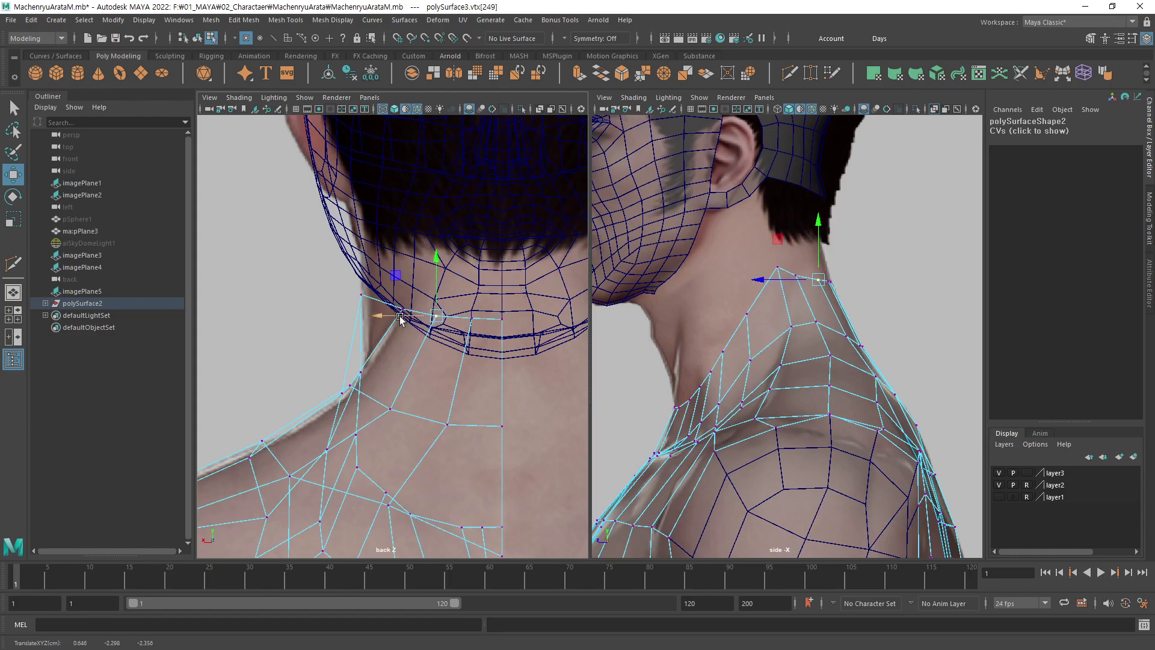
{"action": "left_click", "coordinate": [361, 295]}
{"action": "mouse_move", "coordinate": [367, 297]}
{"action": "left_mouse_down"}
{"action": "mouse_move", "coordinate": [393, 306]}
{"action": "mouse_move", "coordinate": [362, 297]}
{"action": "mouse_move", "coordinate": [363, 323]}
{"action": "left_mouse_up"}
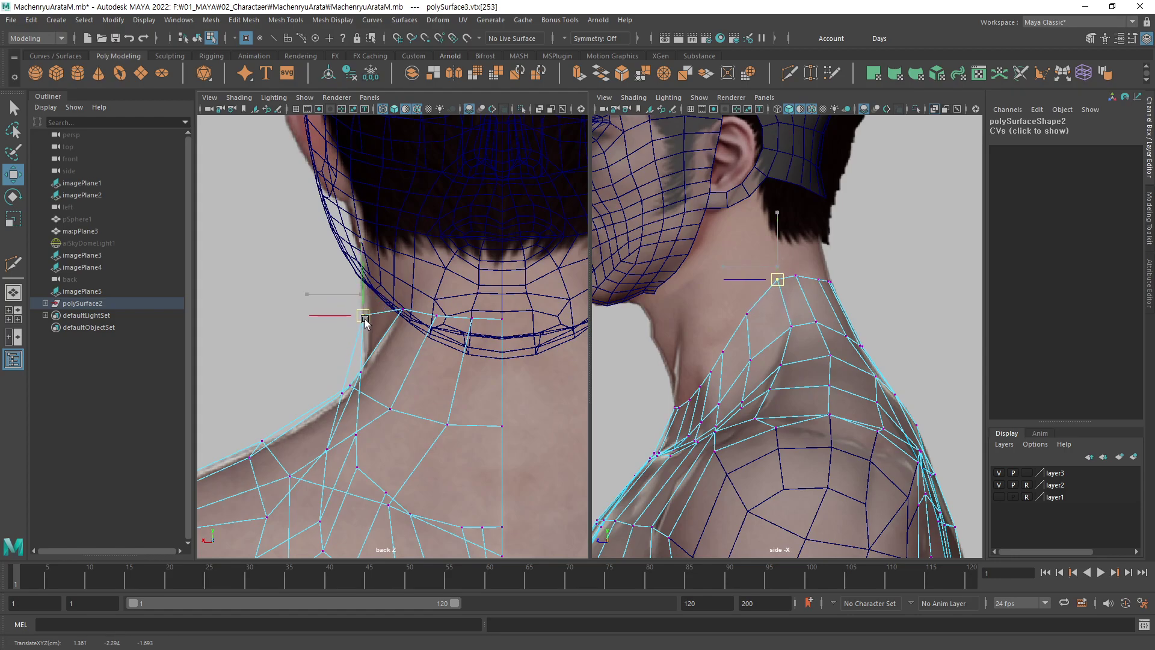
{"action": "left_click", "coordinate": [399, 314]}
{"action": "left_click_drag", "start_coordinate": [401, 321], "coordinate": [401, 324]}
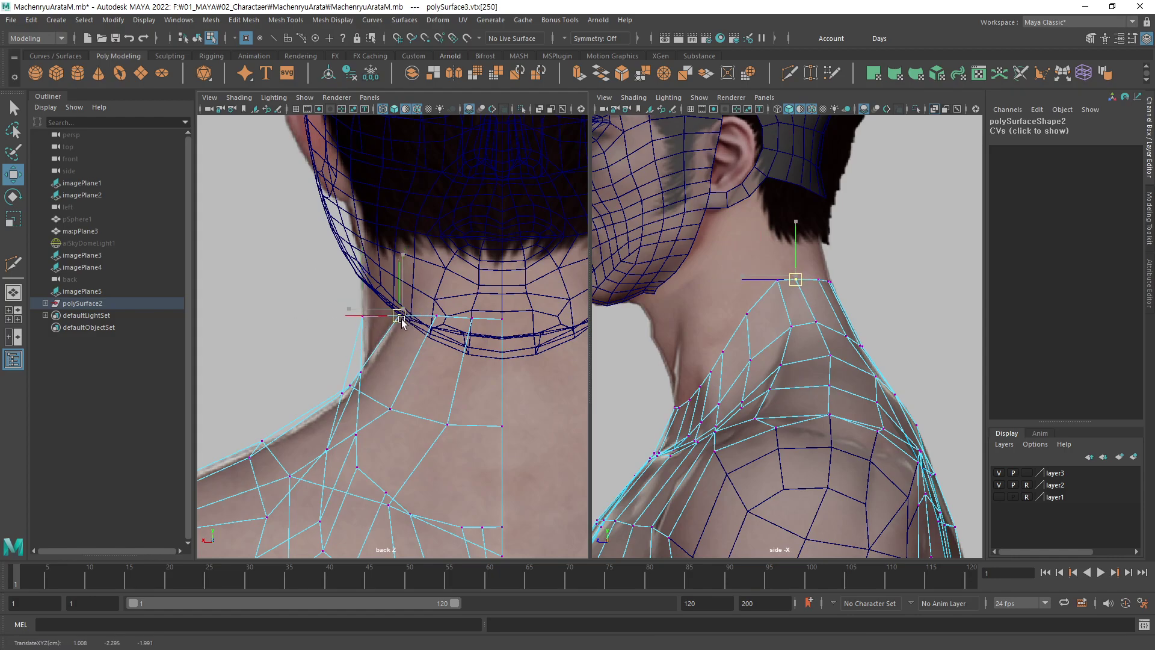
Fit the neck-base vertices to the back neck outline.
{"action": "left_click", "coordinate": [334, 443]}
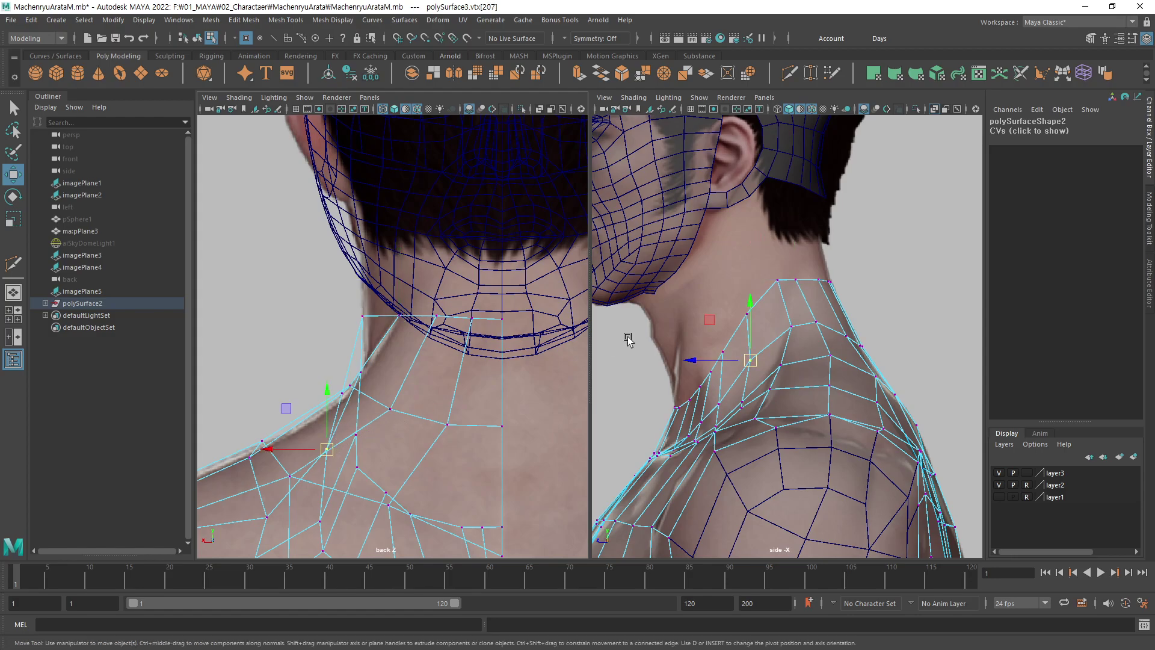
{"action": "left_click_drag", "start_coordinate": [330, 455], "coordinate": [354, 431]}
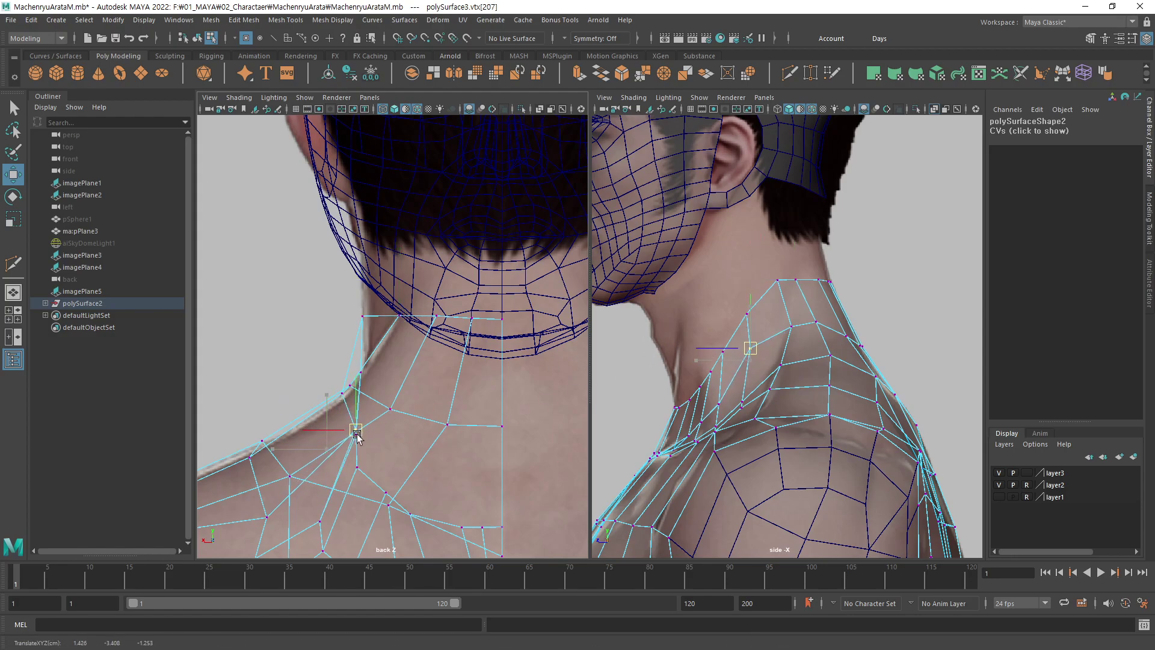
{"action": "key", "text": "ctrl+z"}
{"action": "left_click", "coordinate": [342, 394]}
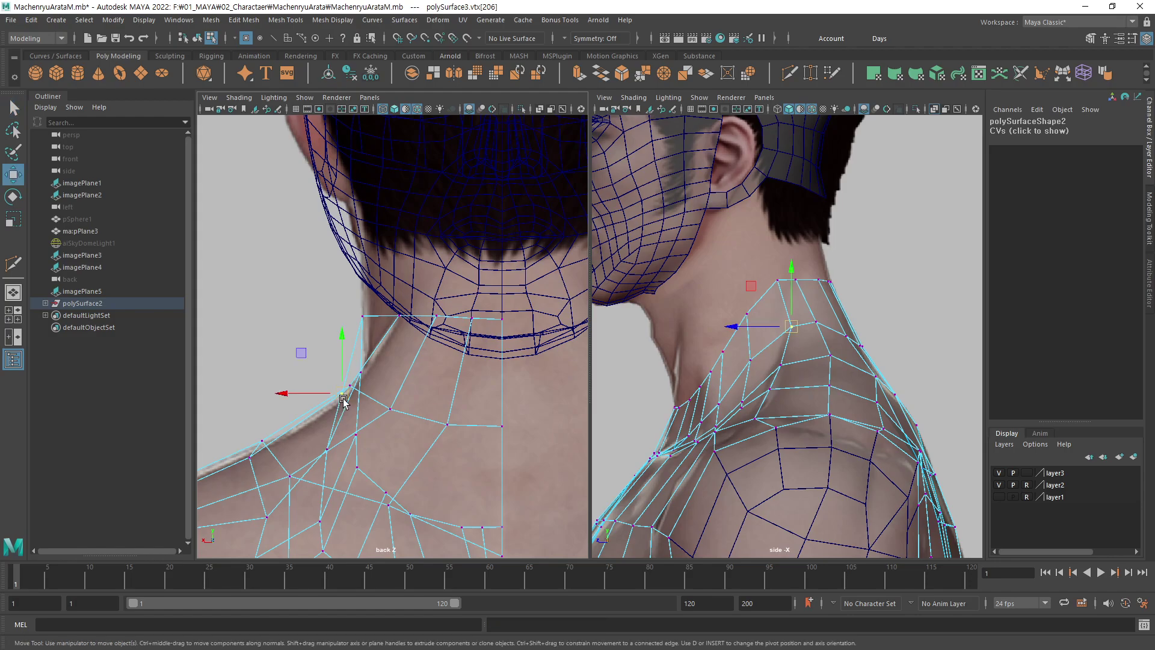
{"action": "left_click_drag", "start_coordinate": [342, 393], "coordinate": [361, 384]}
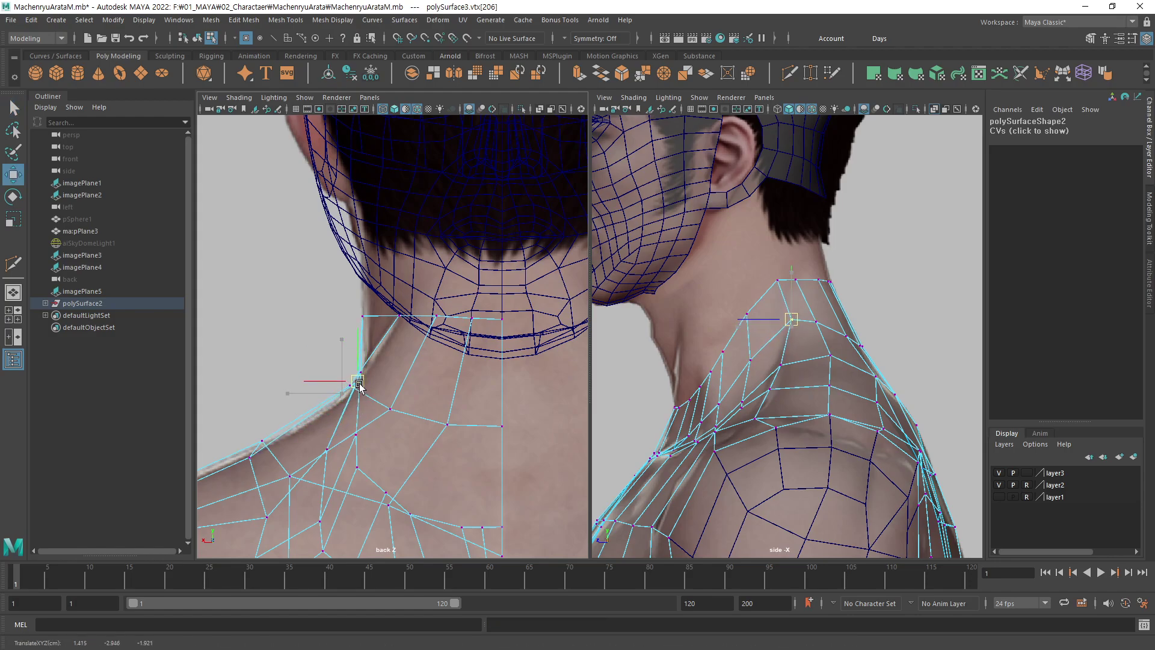
{"action": "middle_click_drag", "start_coordinate": [536, 369], "coordinate": [535, 338], "text": "alt"}
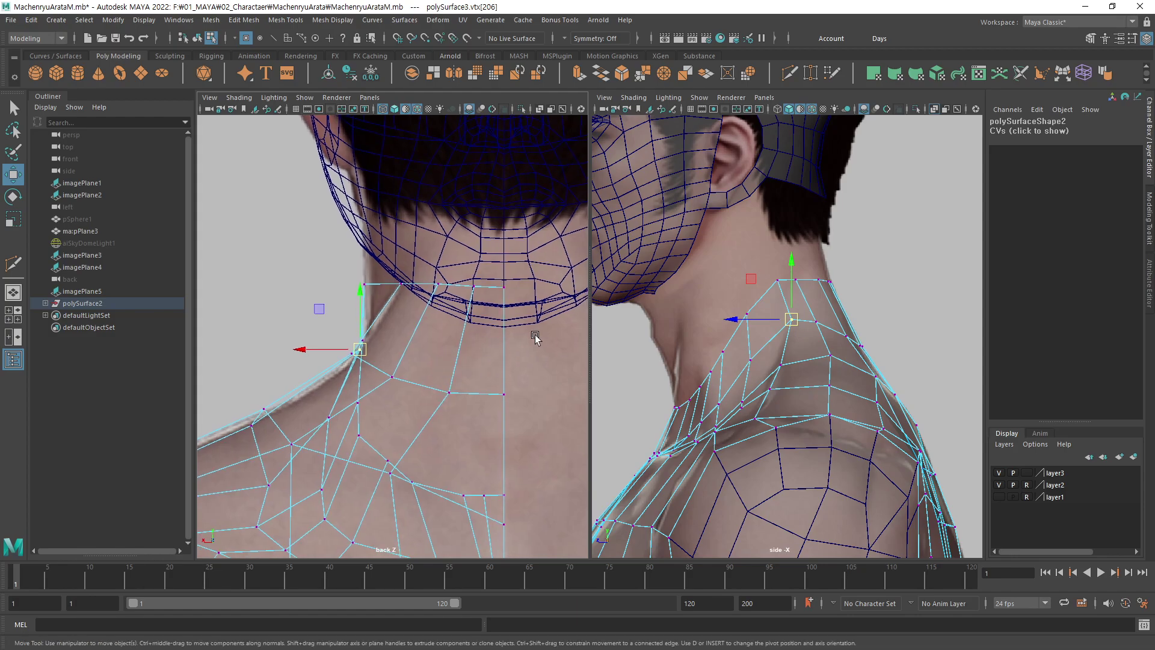
Set the right panel to Perspective and orbit in close on the shoulder and neck.
{"action": "key", "text": "space"}
{"action": "mouse_move", "coordinate": [792, 335]}
{"action": "left_mouse_down"}
{"action": "mouse_move", "coordinate": [798, 307]}
{"action": "mouse_move", "coordinate": [939, 299]}
{"action": "left_mouse_up"}
{"action": "mouse_move", "coordinate": [786, 296]}
{"action": "left_mouse_down", "text": "alt"}
{"action": "mouse_move", "coordinate": [745, 283]}
{"action": "mouse_move", "coordinate": [733, 343]}
{"action": "mouse_move", "coordinate": [776, 255]}
{"action": "mouse_move", "coordinate": [770, 265]}
{"action": "mouse_move", "coordinate": [829, 349]}
{"action": "mouse_move", "coordinate": [762, 366]}
{"action": "left_mouse_up", "text": "alt"}
Lower the first two back neck-opening vertices down to the reference neckline.
{"action": "mouse_move", "coordinate": [404, 343]}
{"action": "middle_mouse_down", "text": "alt"}
{"action": "mouse_move", "coordinate": [413, 309]}
{"action": "mouse_move", "coordinate": [388, 312]}
{"action": "middle_mouse_up", "text": "alt"}
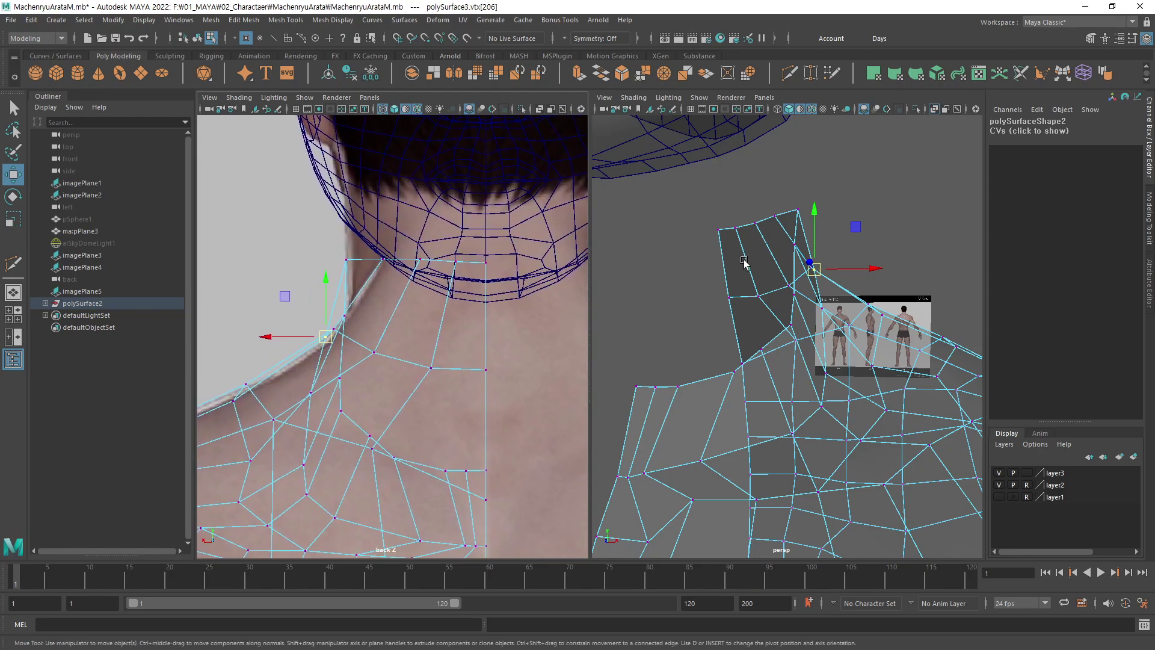
{"action": "left_click", "coordinate": [346, 260]}
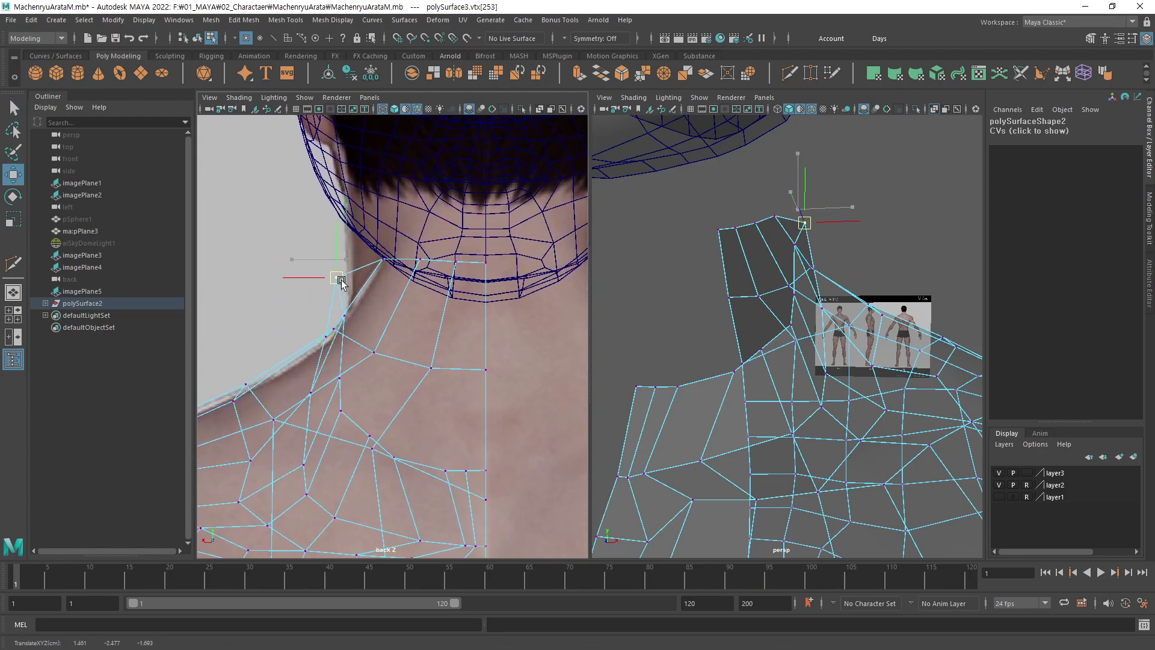
{"action": "mouse_move", "coordinate": [346, 263]}
{"action": "left_mouse_down"}
{"action": "mouse_move", "coordinate": [347, 308]}
{"action": "mouse_move", "coordinate": [361, 301]}
{"action": "left_mouse_up"}
{"action": "left_click", "coordinate": [383, 264]}
{"action": "left_click_drag", "start_coordinate": [384, 265], "coordinate": [364, 292]}
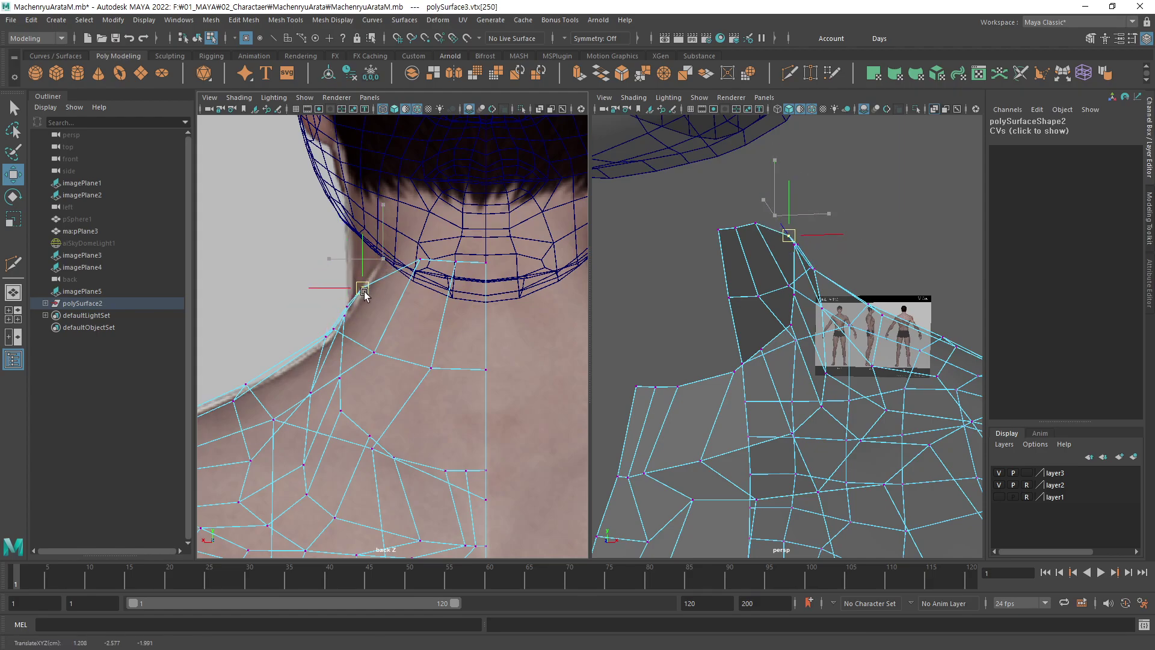
{"action": "left_click", "coordinate": [424, 265]}
{"action": "key", "text": "ctrl+z"}
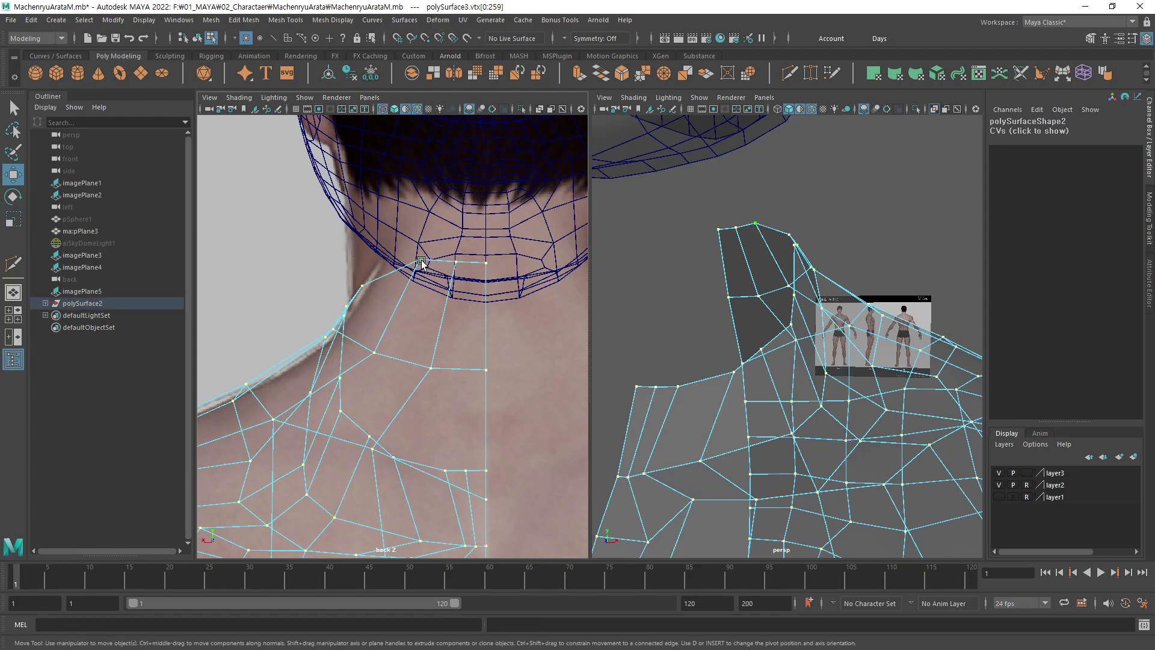
Move the side neck vertex onto the outline and lower the two centre neck vertices.
{"action": "left_click", "coordinate": [421, 262]}
{"action": "left_click_drag", "start_coordinate": [421, 263], "coordinate": [407, 287]}
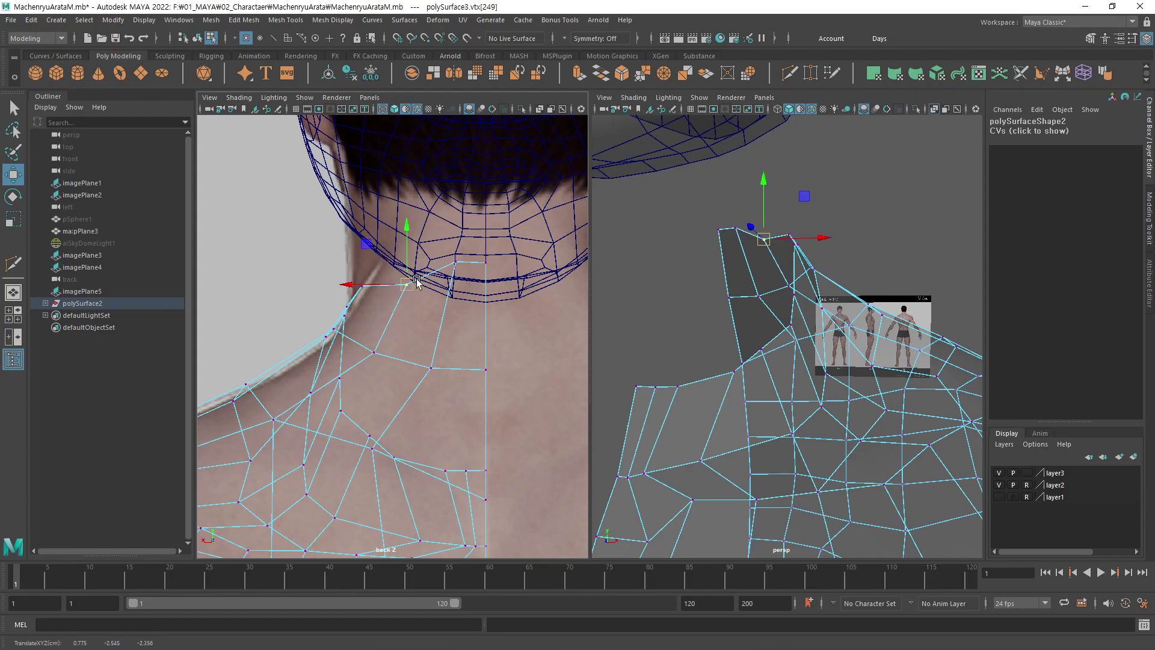
{"action": "left_click", "coordinate": [446, 267]}
{"action": "left_click_drag", "start_coordinate": [503, 253], "coordinate": [451, 274]}
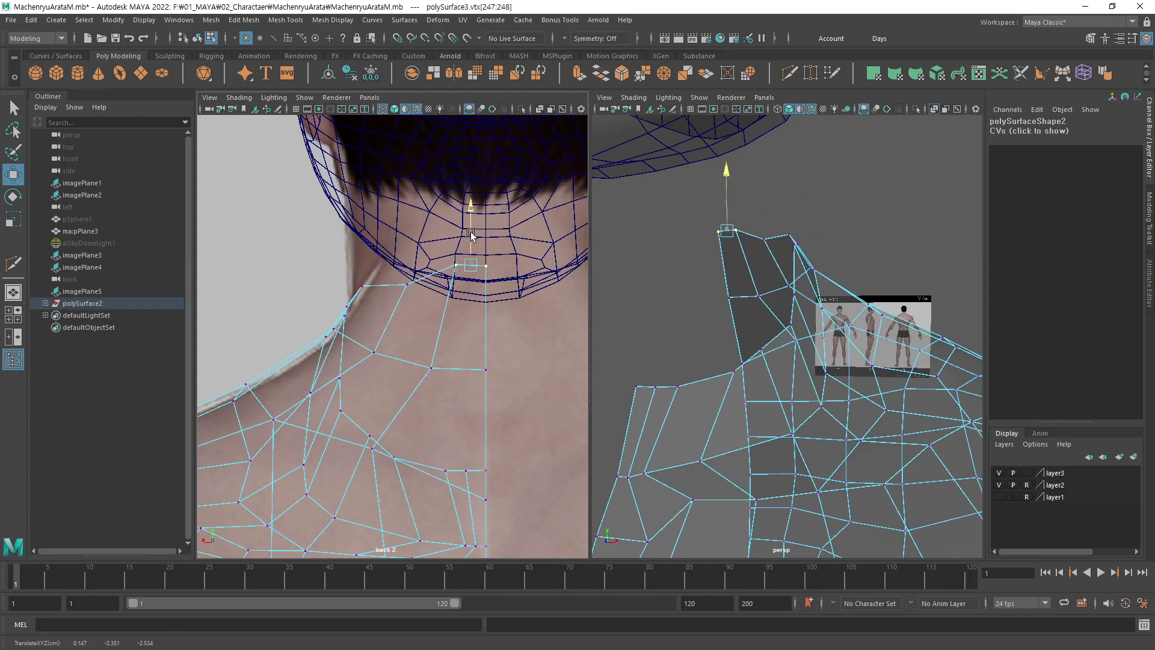
{"action": "left_click_drag", "start_coordinate": [471, 231], "coordinate": [471, 253]}
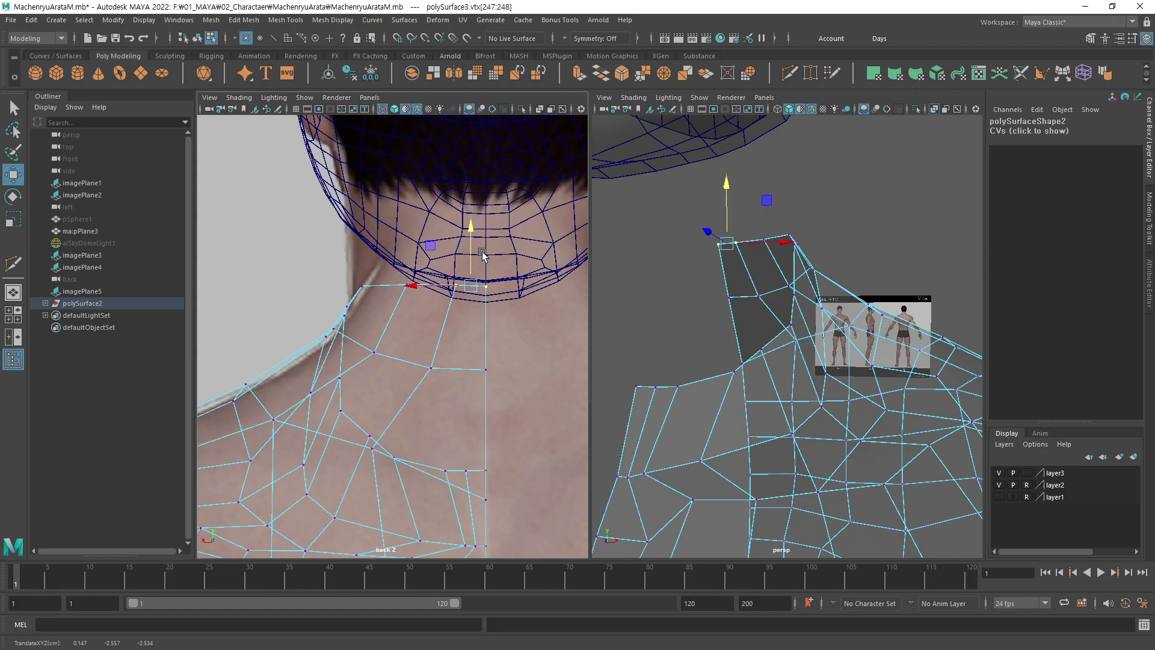
Orbit the perspective view around the shoulder and reframe the neck in the back view.
{"action": "mouse_move", "coordinate": [752, 270]}
{"action": "left_mouse_down", "text": "alt"}
{"action": "mouse_move", "coordinate": [840, 297]}
{"action": "mouse_move", "coordinate": [904, 264]}
{"action": "left_mouse_up", "text": "alt"}
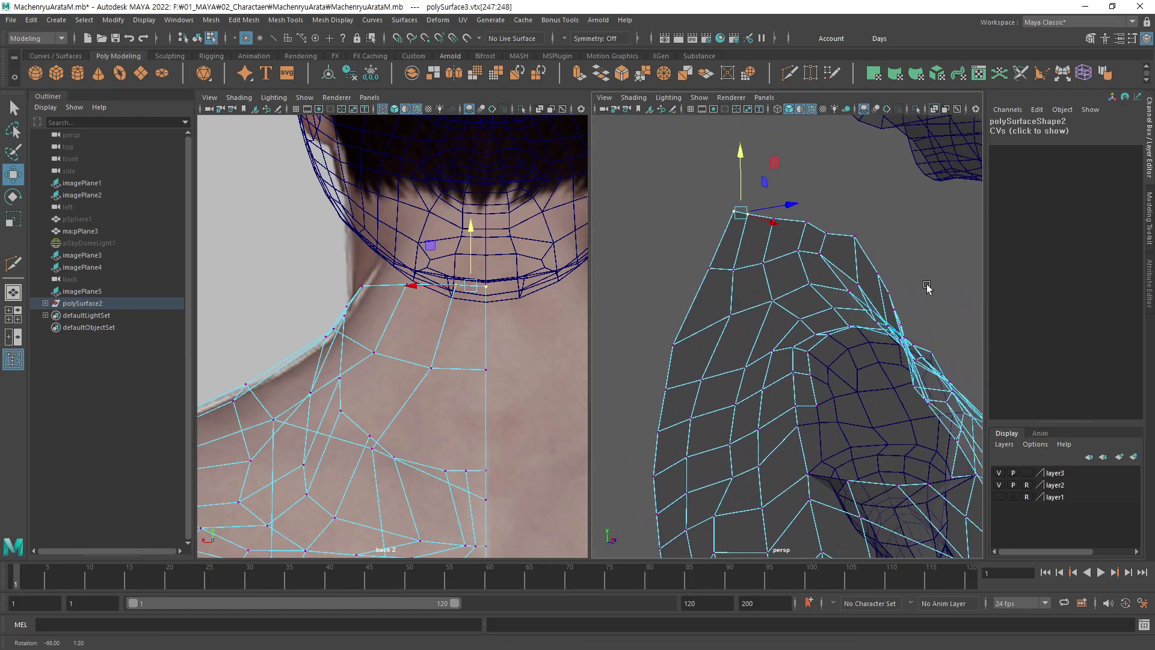
{"action": "left_click", "coordinate": [842, 242]}
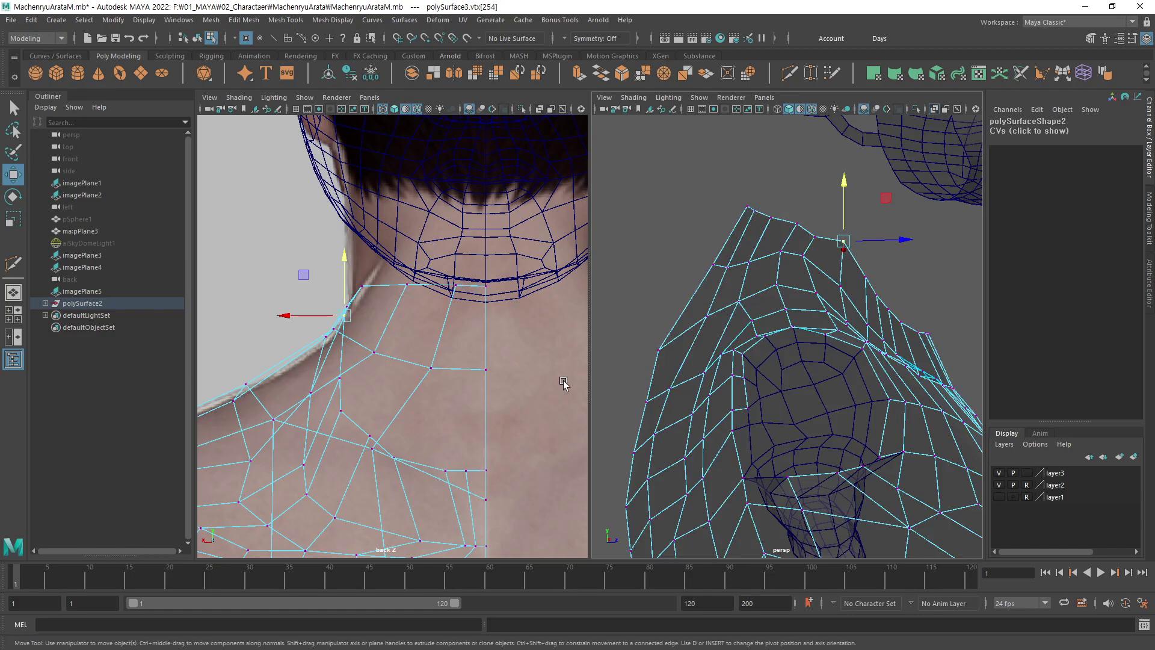
{"action": "middle_click_drag", "start_coordinate": [562, 382], "coordinate": [577, 348], "text": "alt"}
{"action": "key", "text": "space"}
Show the side reference in the left panel and raise a front neck vertex.
{"action": "left_click", "coordinate": [453, 347]}
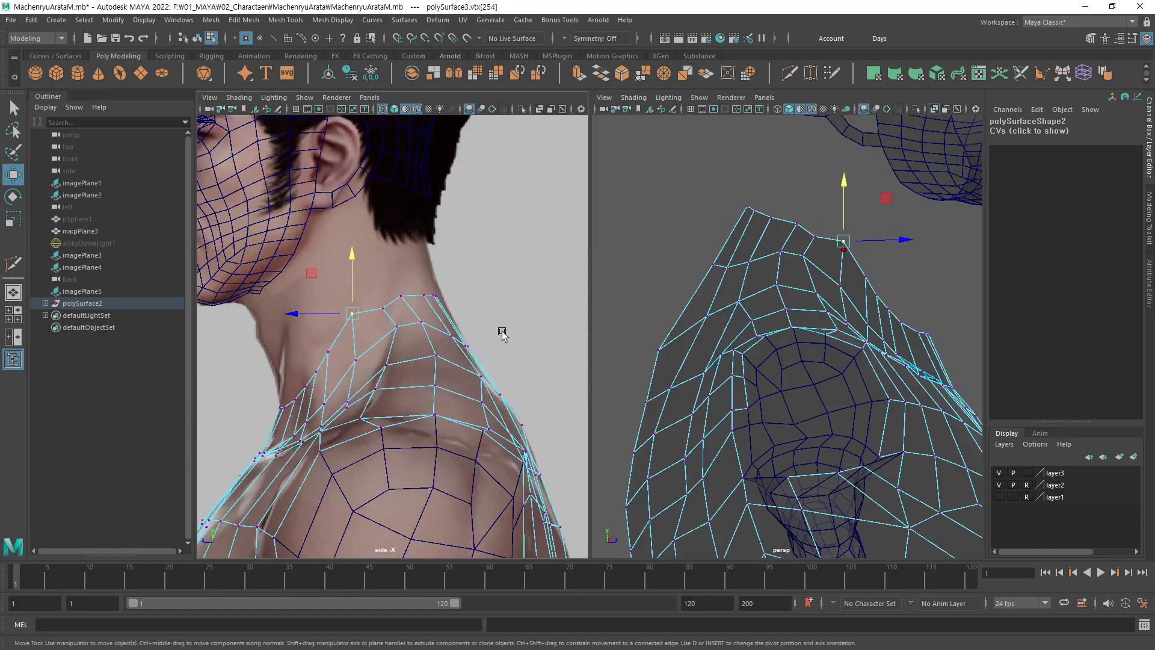
{"action": "scroll", "coordinate": [511, 334], "scroll_direction": "up", "scroll_amount": 3}
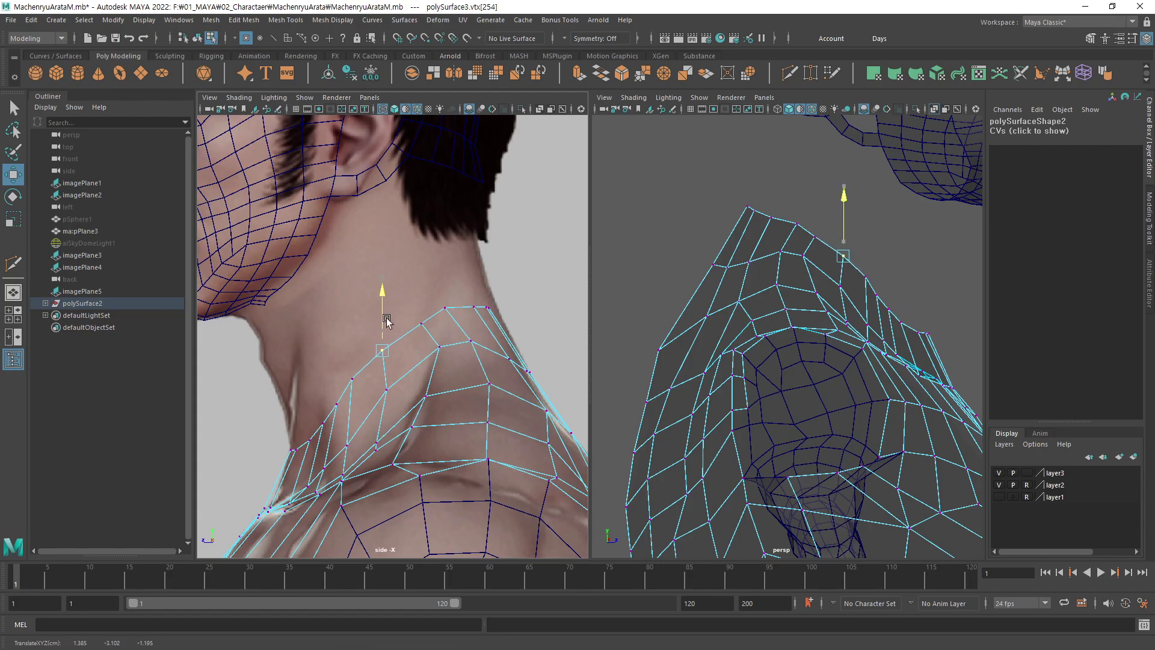
{"action": "left_click", "coordinate": [354, 371]}
{"action": "left_click_drag", "start_coordinate": [356, 373], "coordinate": [350, 358]}
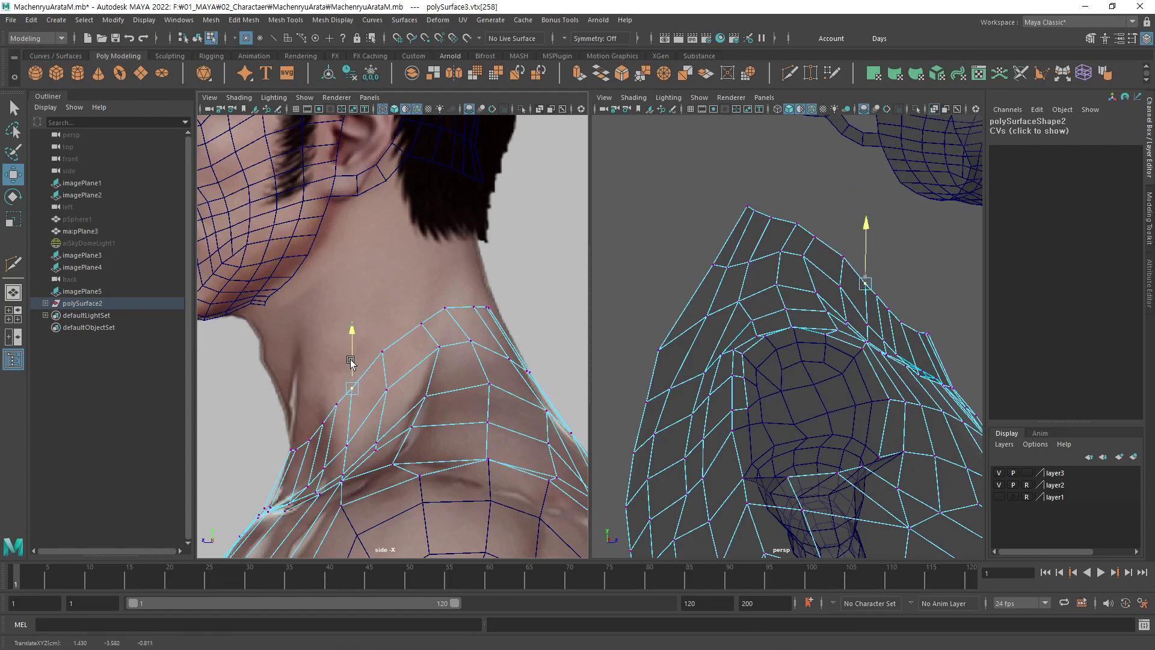
Shift the rear neck-opening vertices back onto the side reference's back-of-neck outline.
{"action": "left_click", "coordinate": [421, 324]}
{"action": "left_click", "coordinate": [448, 309]}
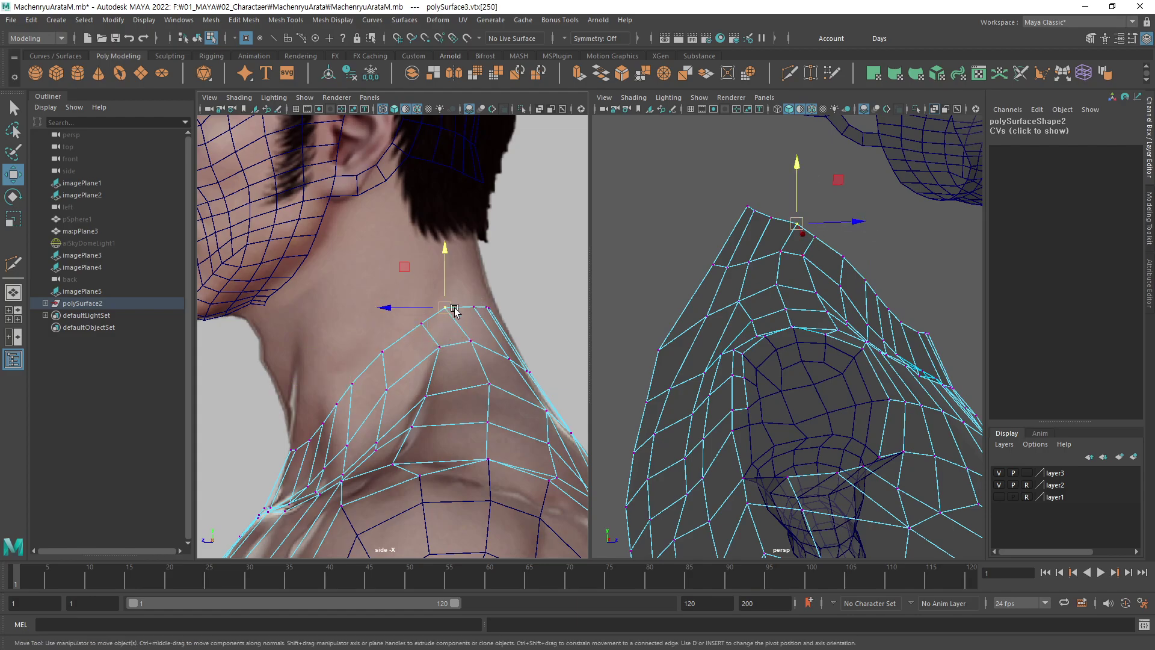
{"action": "left_click", "coordinate": [471, 309]}
{"action": "left_click", "coordinate": [445, 308]}
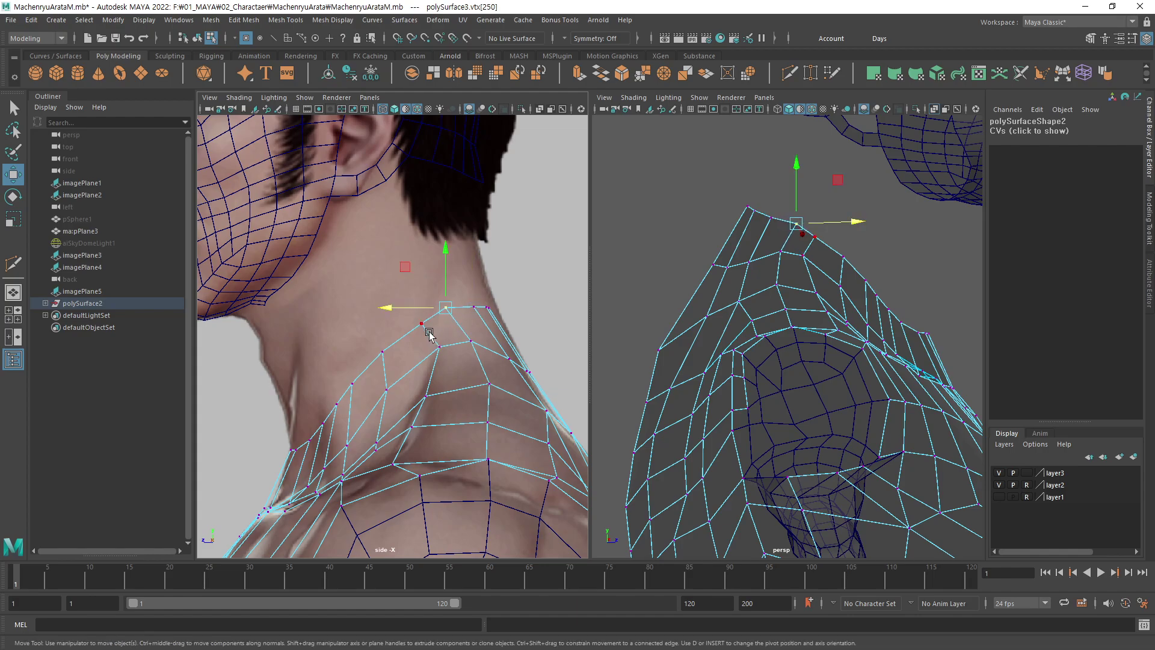
{"action": "left_click", "coordinate": [415, 323]}
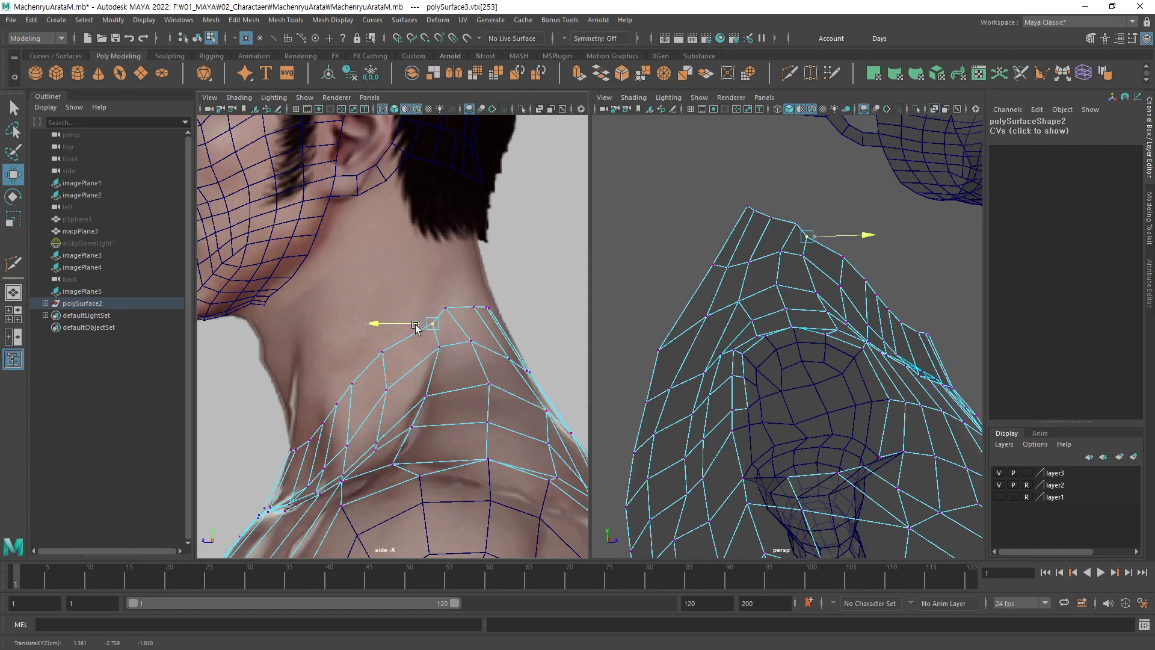
{"action": "left_click", "coordinate": [451, 312]}
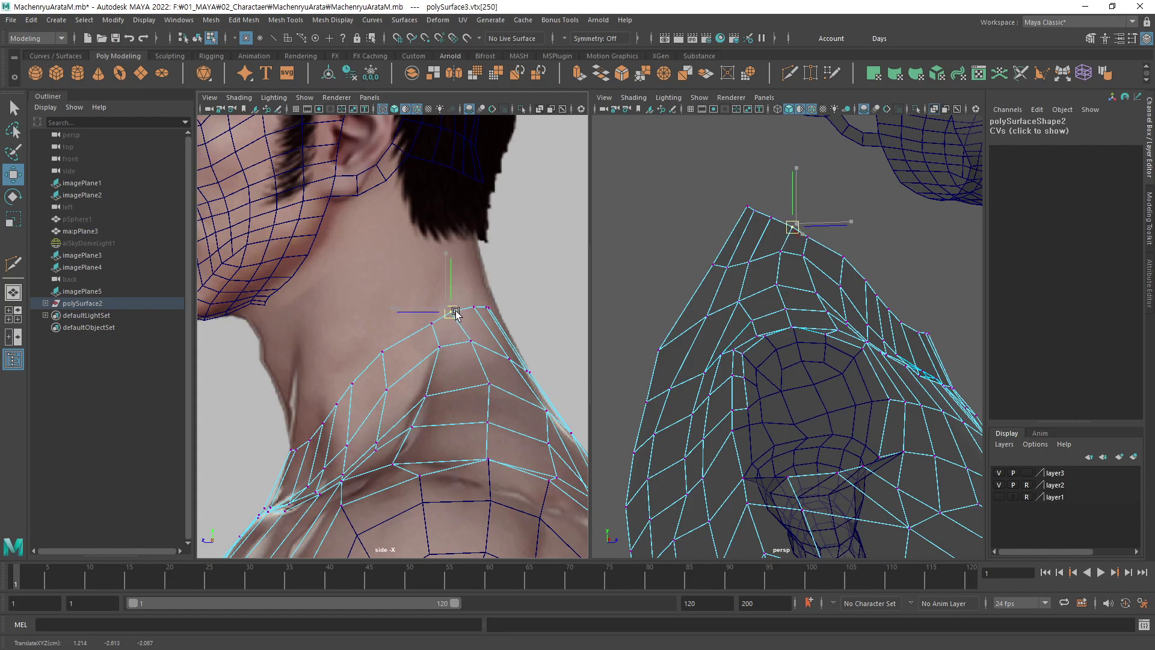
{"action": "mouse_move", "coordinate": [455, 313]}
{"action": "left_mouse_down"}
{"action": "mouse_move", "coordinate": [474, 312]}
{"action": "mouse_move", "coordinate": [475, 288]}
{"action": "mouse_move", "coordinate": [485, 316]}
{"action": "left_mouse_up"}
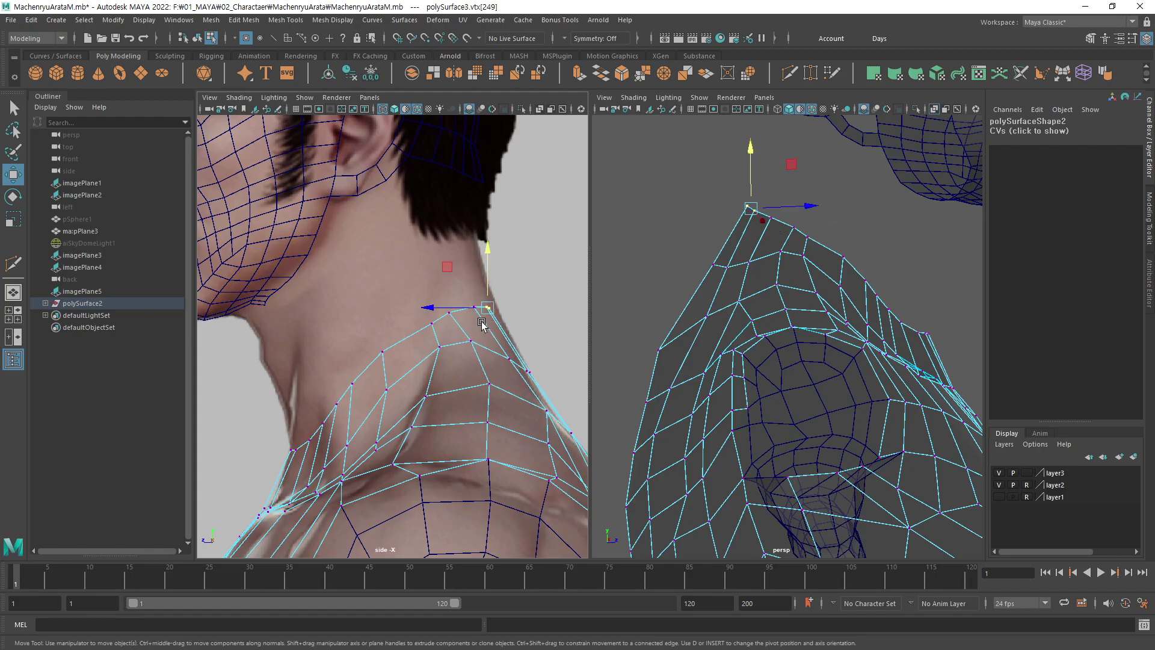
{"action": "middle_click_drag", "start_coordinate": [507, 355], "coordinate": [533, 323], "text": "alt"}
{"action": "left_click_drag", "start_coordinate": [474, 276], "coordinate": [484, 276]}
Shift a front-of-neck vertex horizontally outward onto the side reference's neck outline.
{"action": "key", "text": "q"}
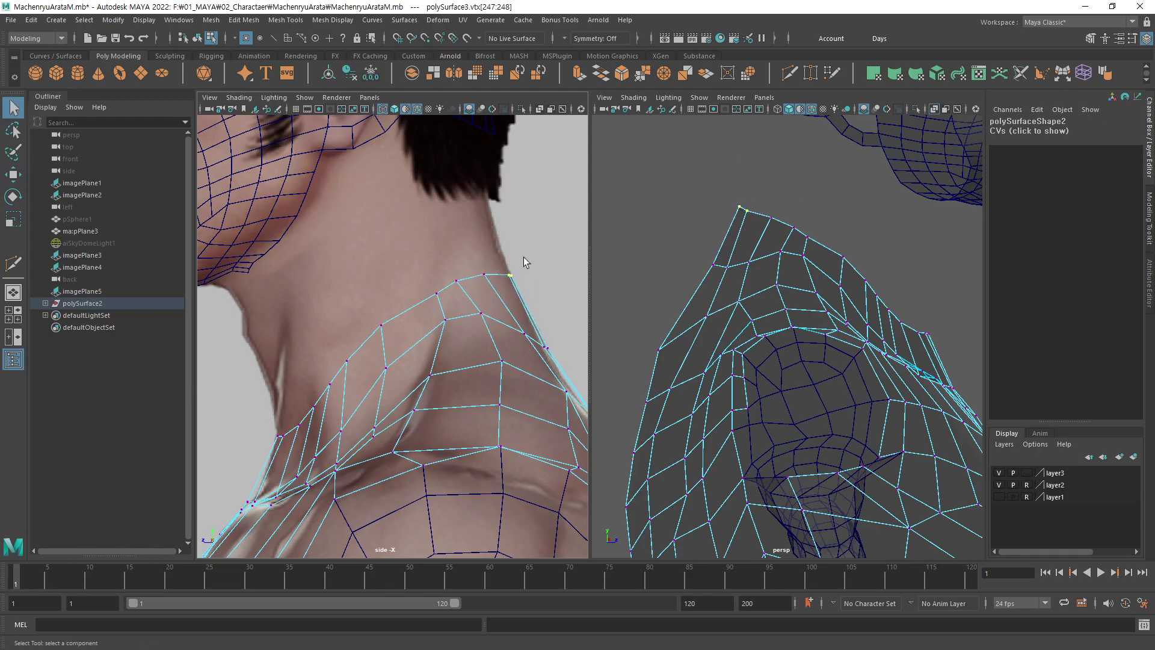
{"action": "scroll", "coordinate": [378, 455], "scroll_direction": "up", "scroll_amount": 2}
{"action": "mouse_move", "coordinate": [361, 361]}
{"action": "middle_mouse_down", "text": "alt"}
{"action": "mouse_move", "coordinate": [391, 335]}
{"action": "mouse_move", "coordinate": [361, 335]}
{"action": "middle_mouse_up", "text": "alt"}
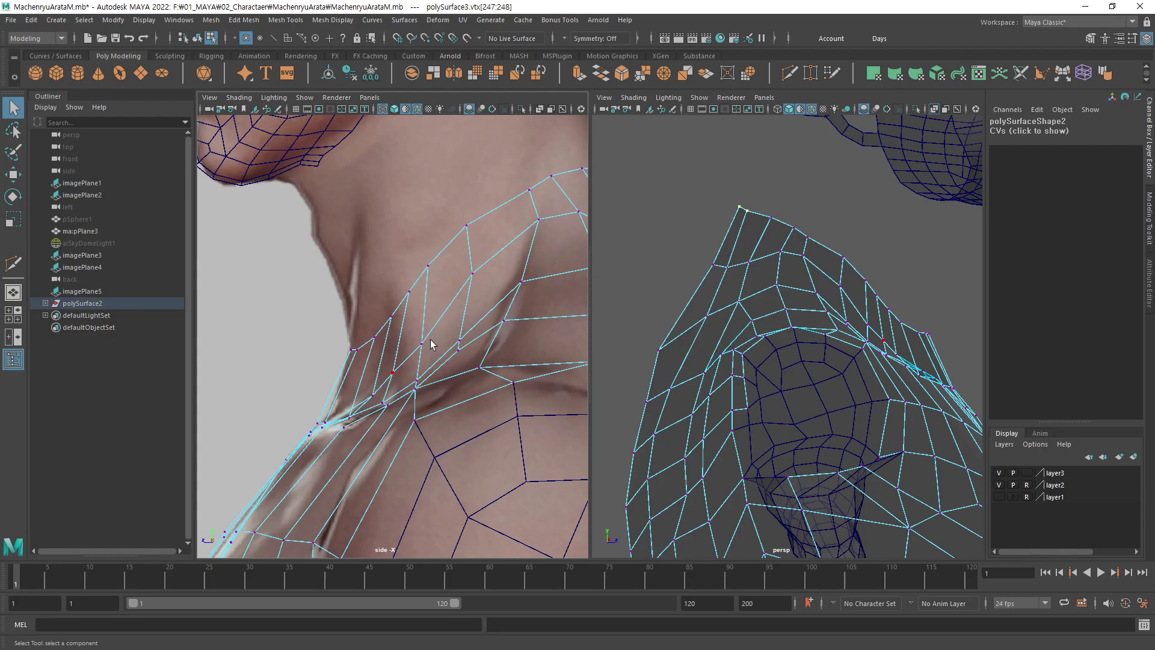
{"action": "mouse_move", "coordinate": [327, 340]}
{"action": "left_mouse_down"}
{"action": "mouse_move", "coordinate": [356, 363]}
{"action": "mouse_move", "coordinate": [344, 368]}
{"action": "left_mouse_up"}
{"action": "key", "text": "w"}
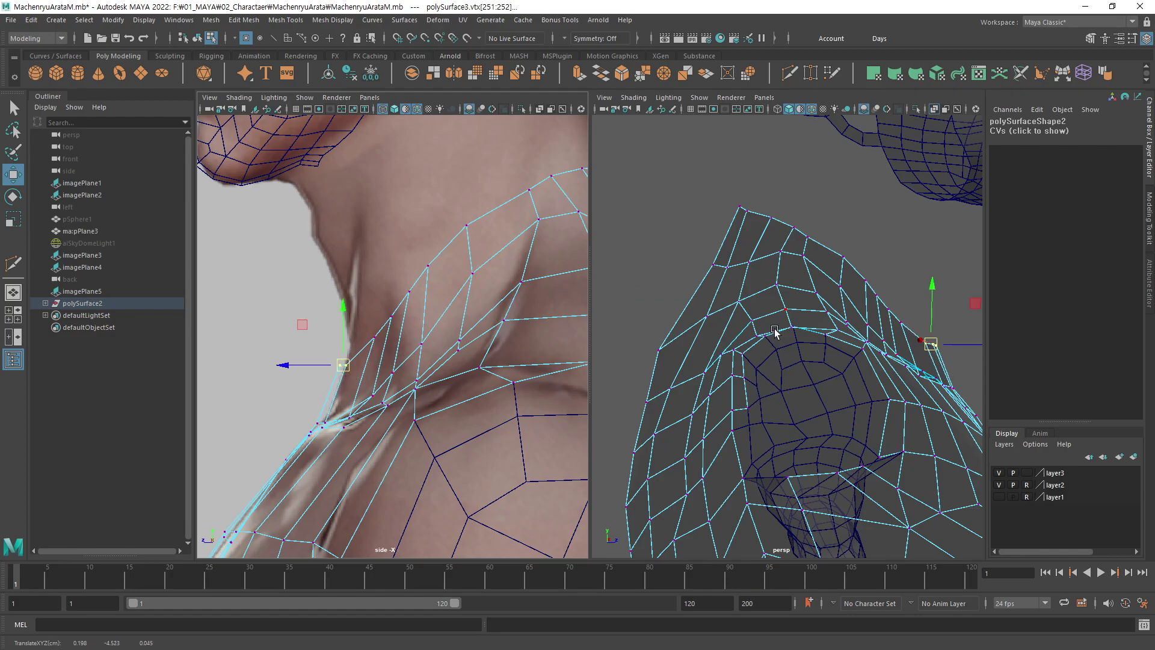
{"action": "mouse_move", "coordinate": [775, 332]}
{"action": "left_mouse_down", "text": "alt"}
{"action": "mouse_move", "coordinate": [825, 295]}
{"action": "mouse_move", "coordinate": [752, 268]}
{"action": "left_mouse_up", "text": "alt"}
{"action": "key", "text": "q"}
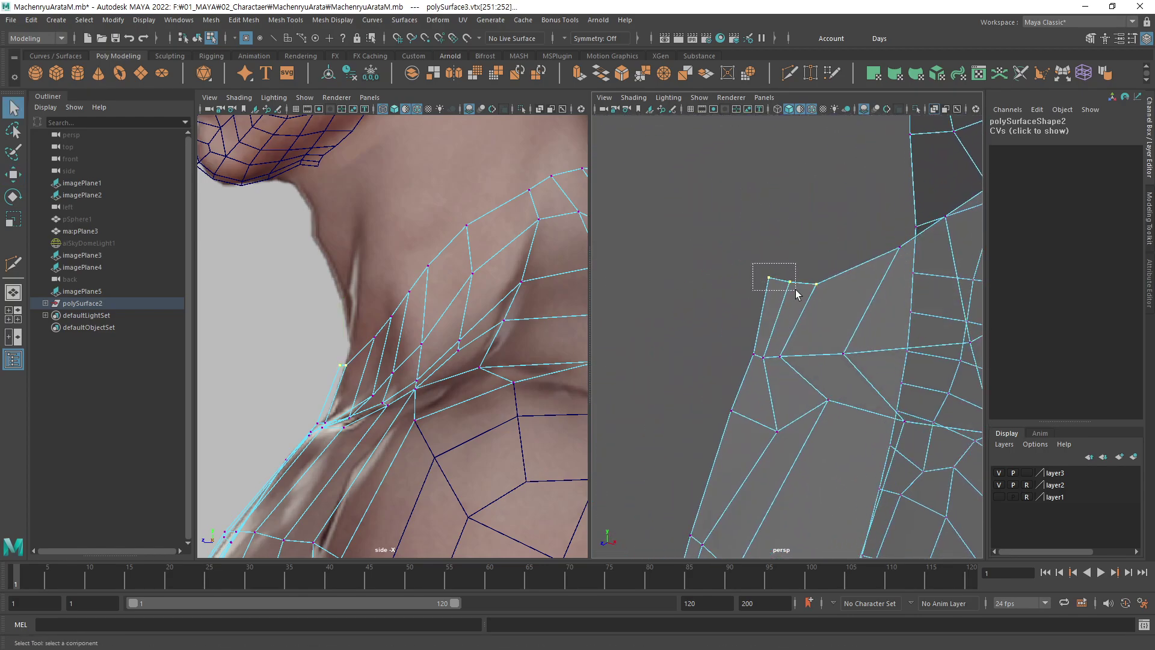
{"action": "key", "text": "w"}
{"action": "left_click_drag", "start_coordinate": [329, 368], "coordinate": [335, 368]}
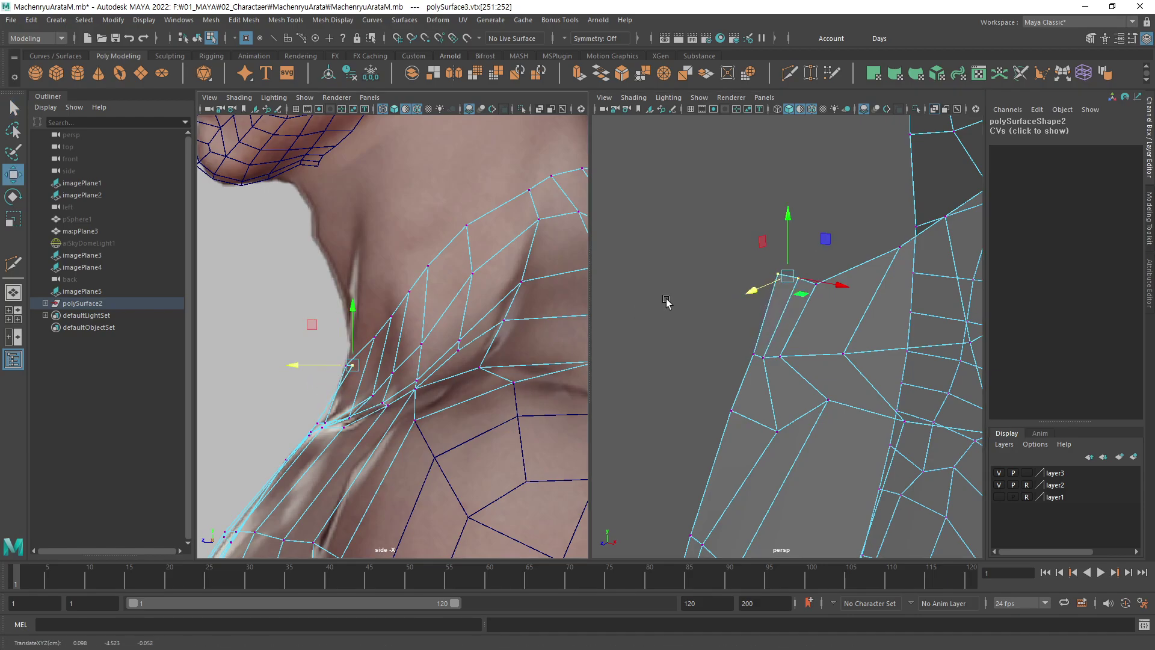
{"action": "key", "text": "q"}
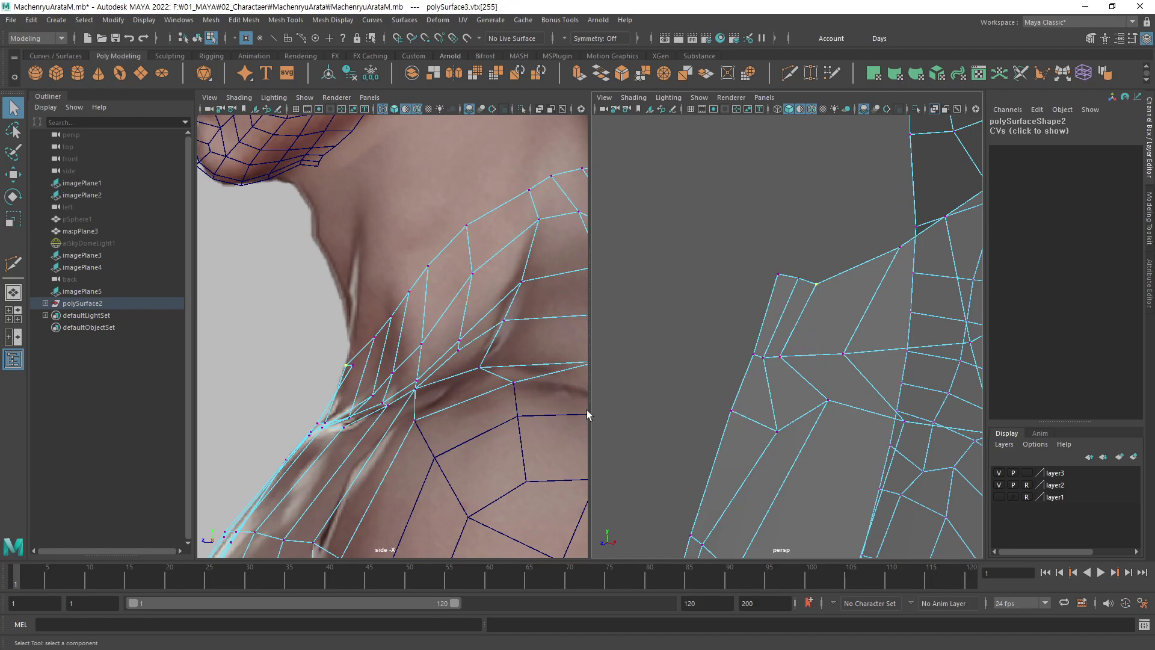
{"action": "key", "text": "w"}
{"action": "left_click", "coordinate": [329, 370]}
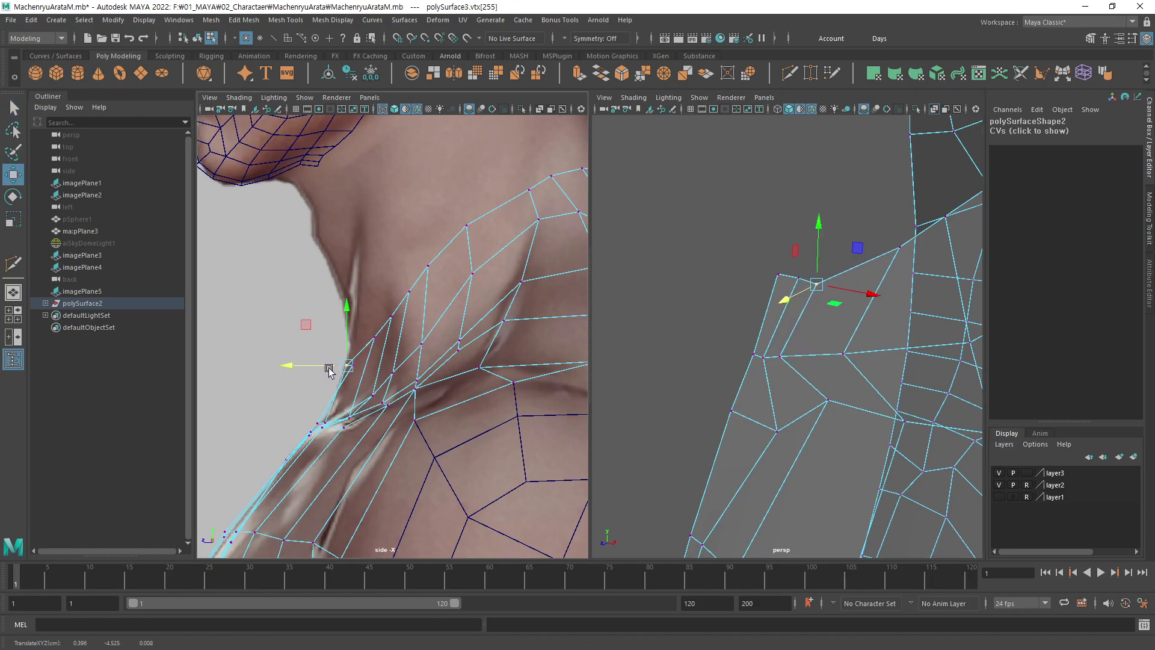
Move the next vertices up the neck out onto the reference neck outline.
{"action": "left_click", "coordinate": [373, 341]}
{"action": "middle_click_drag", "start_coordinate": [373, 338], "coordinate": [393, 317]}
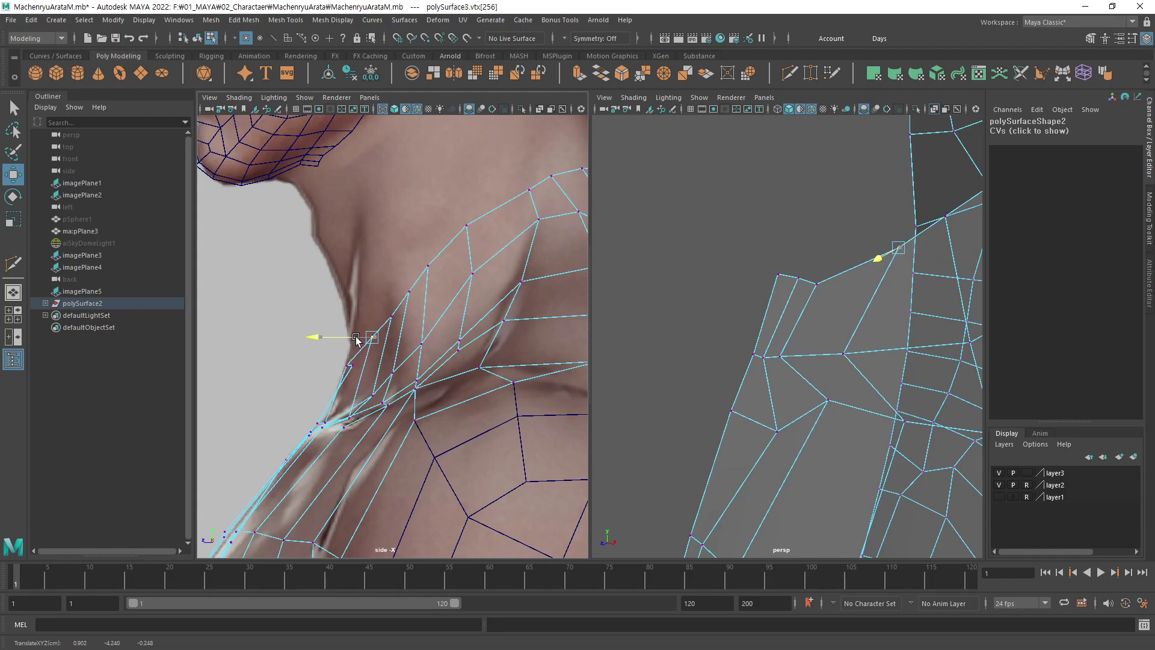
{"action": "left_click", "coordinate": [394, 317]}
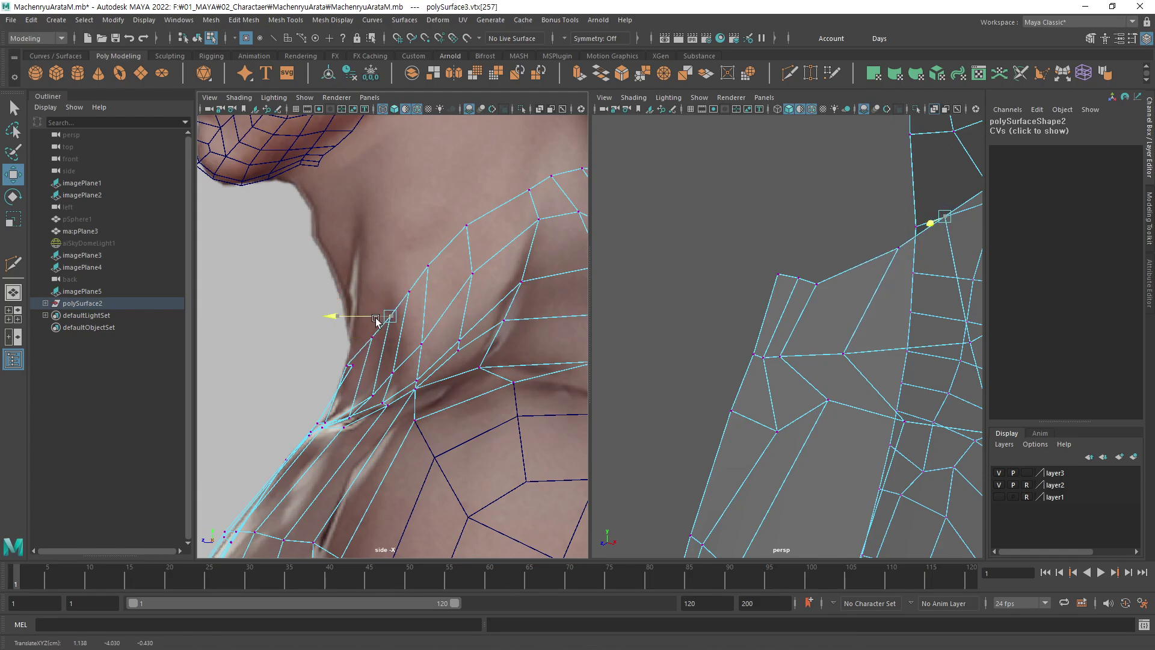
{"action": "middle_click_drag", "start_coordinate": [432, 274], "coordinate": [443, 263]}
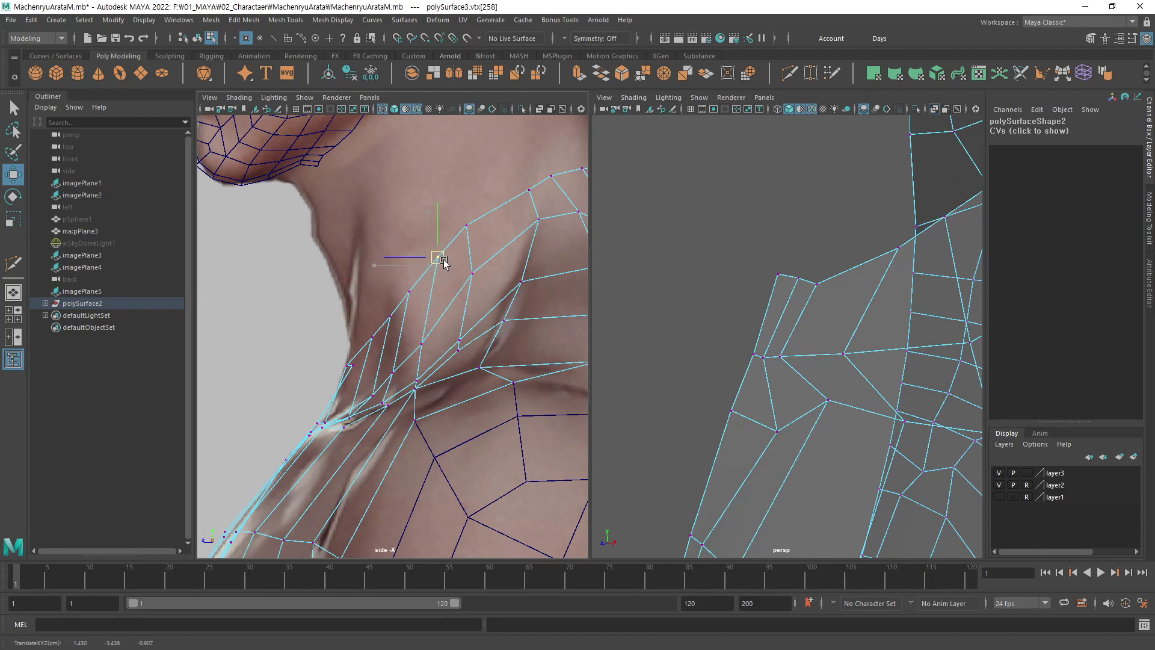
{"action": "left_click", "coordinate": [424, 345]}
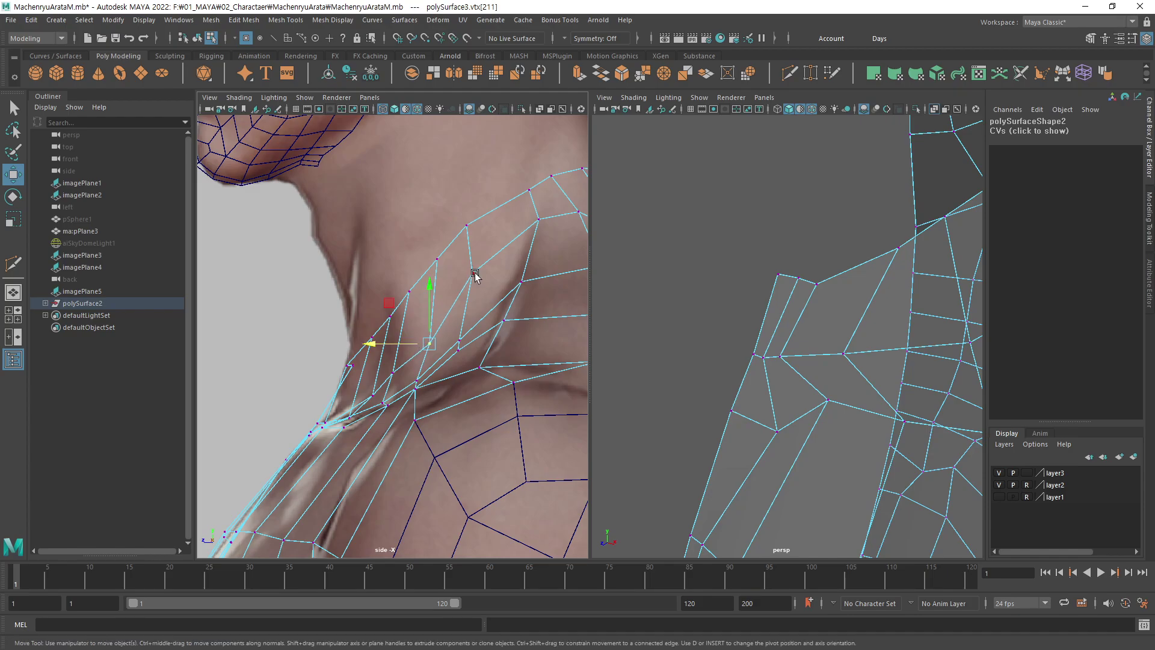
{"action": "left_click", "coordinate": [466, 225]}
{"action": "left_click_drag", "start_coordinate": [466, 224], "coordinate": [480, 227]}
Nudge a front neck vertex and move nape vertices down onto the outline.
{"action": "left_click", "coordinate": [439, 264]}
{"action": "left_click_drag", "start_coordinate": [439, 264], "coordinate": [412, 296]}
{"action": "left_click", "coordinate": [415, 294]}
{"action": "left_click", "coordinate": [473, 273]}
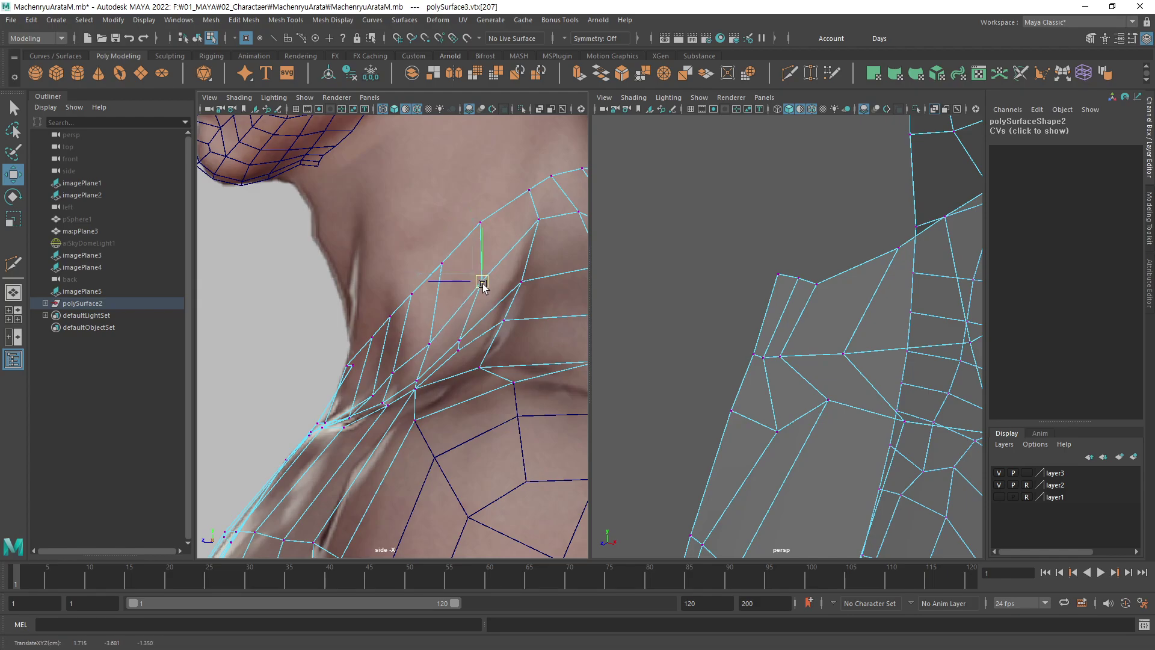
{"action": "left_click_drag", "start_coordinate": [473, 274], "coordinate": [478, 289]}
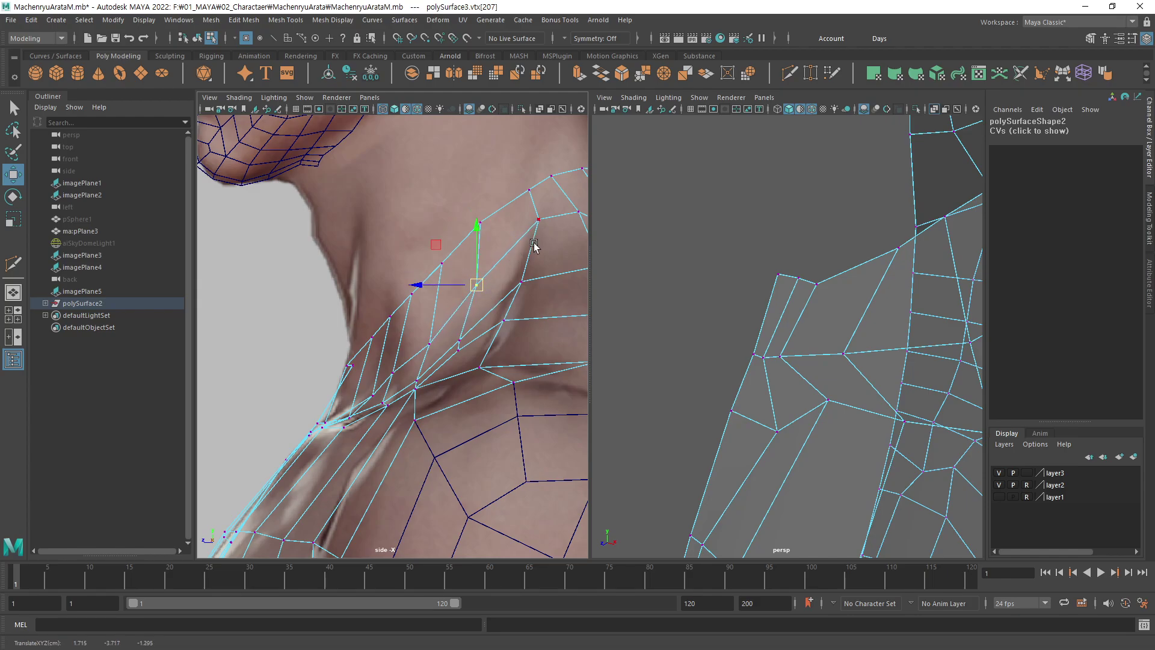
{"action": "left_click", "coordinate": [459, 355]}
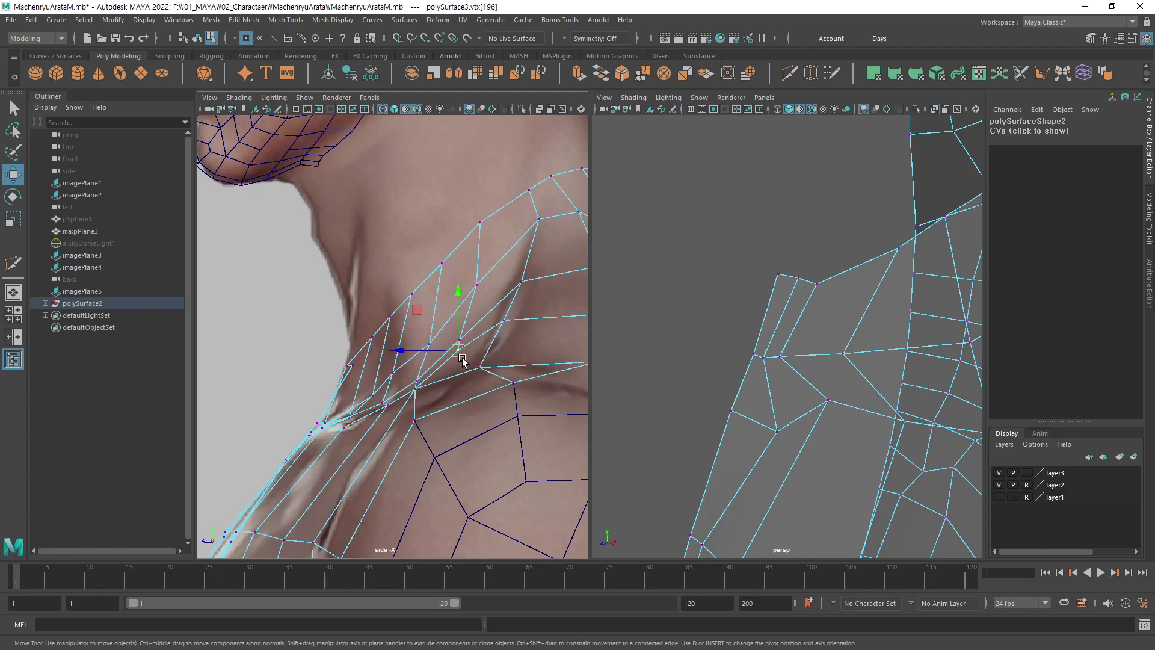
{"action": "left_click_drag", "start_coordinate": [459, 357], "coordinate": [465, 359]}
Move the lower vertices along the neck onto the reference outline.
{"action": "left_click", "coordinate": [469, 335]}
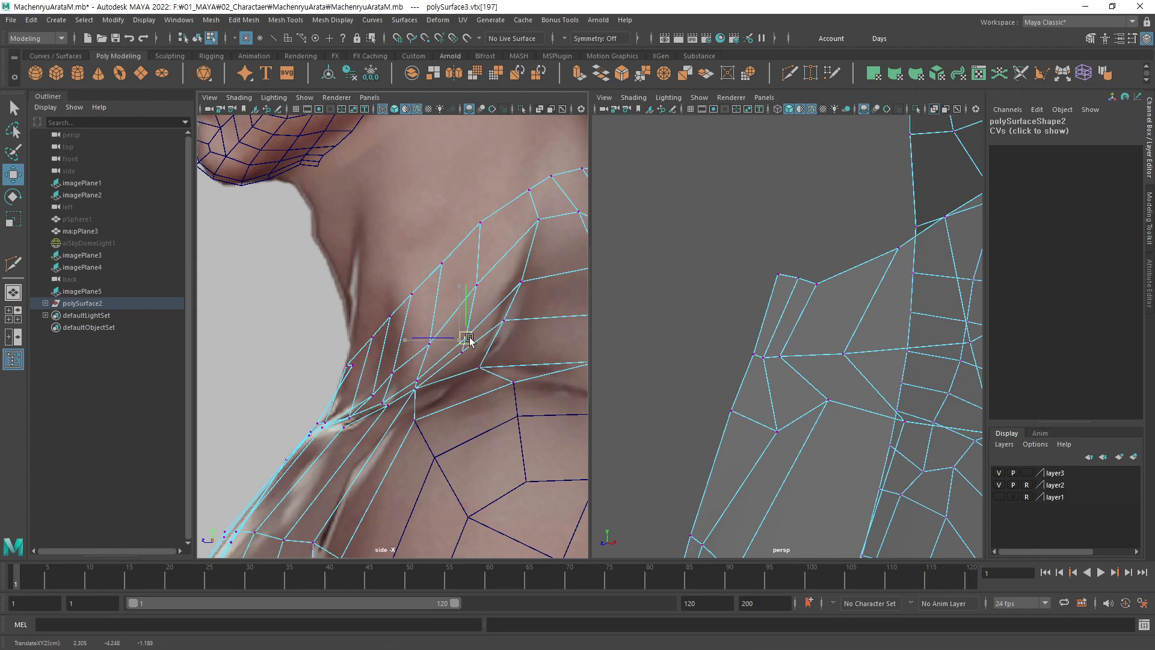
{"action": "left_click", "coordinate": [423, 377]}
{"action": "left_click_drag", "start_coordinate": [423, 377], "coordinate": [426, 377]}
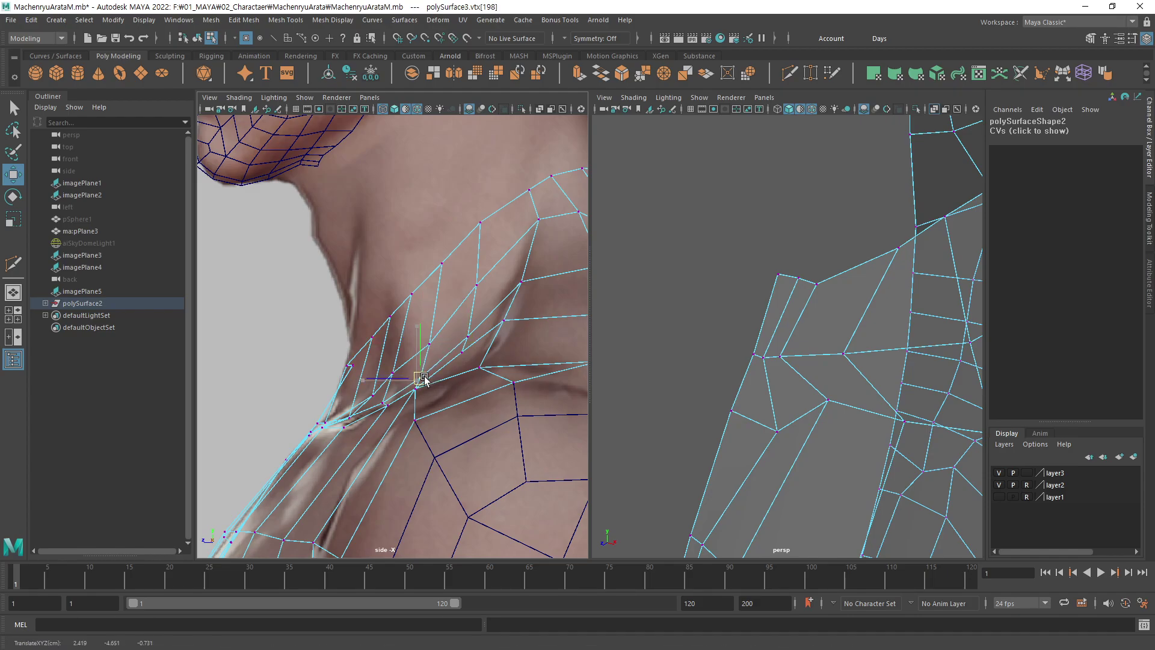
{"action": "left_click", "coordinate": [383, 400]}
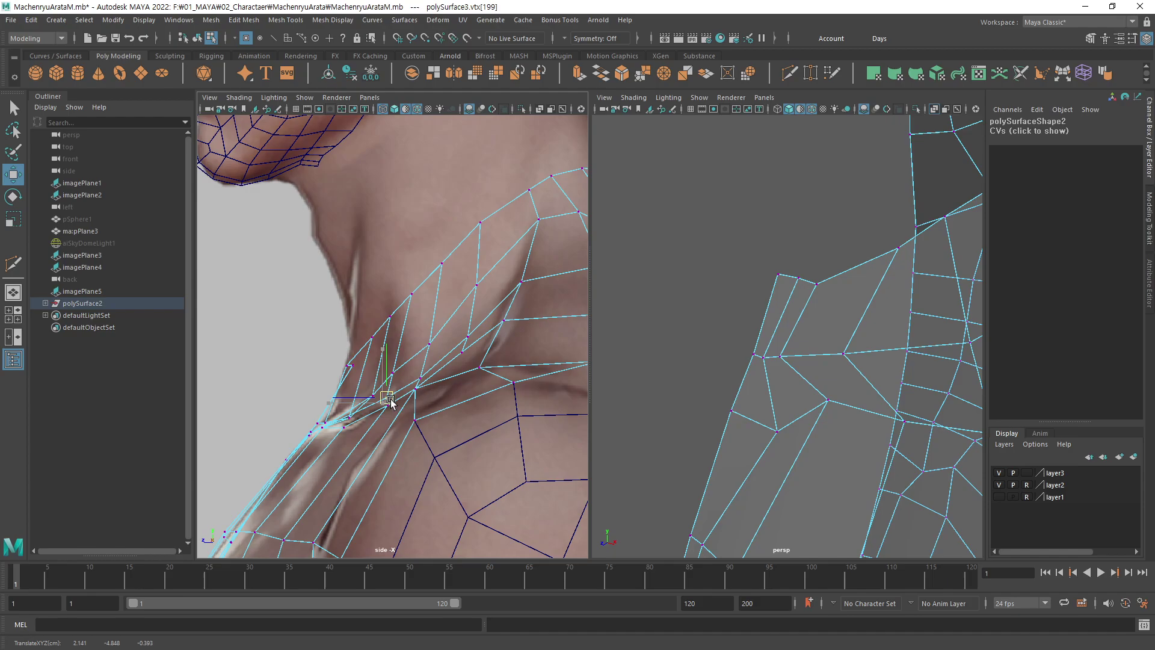
{"action": "mouse_move", "coordinate": [384, 400]}
{"action": "left_mouse_down"}
{"action": "mouse_move", "coordinate": [395, 402]}
{"action": "mouse_move", "coordinate": [403, 376]}
{"action": "left_mouse_up"}
{"action": "left_click", "coordinate": [396, 379]}
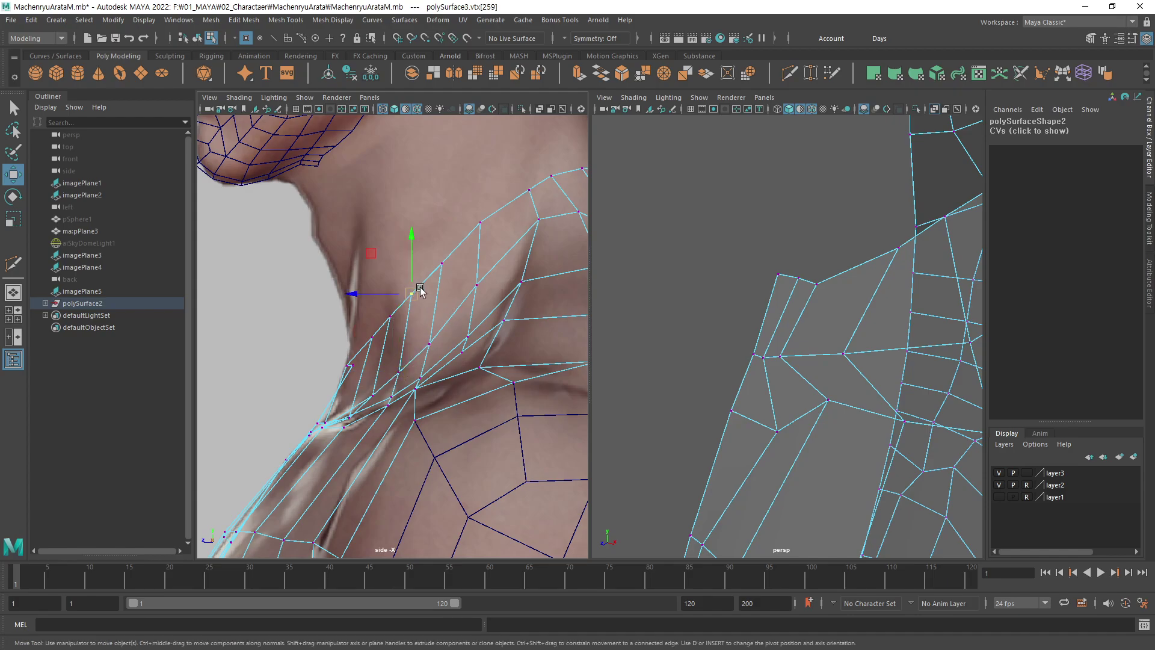
Adjust the throat vertices and the base-of-throat vertex to follow the throat contour.
{"action": "left_click", "coordinate": [410, 294]}
{"action": "left_click_drag", "start_coordinate": [411, 294], "coordinate": [400, 308]}
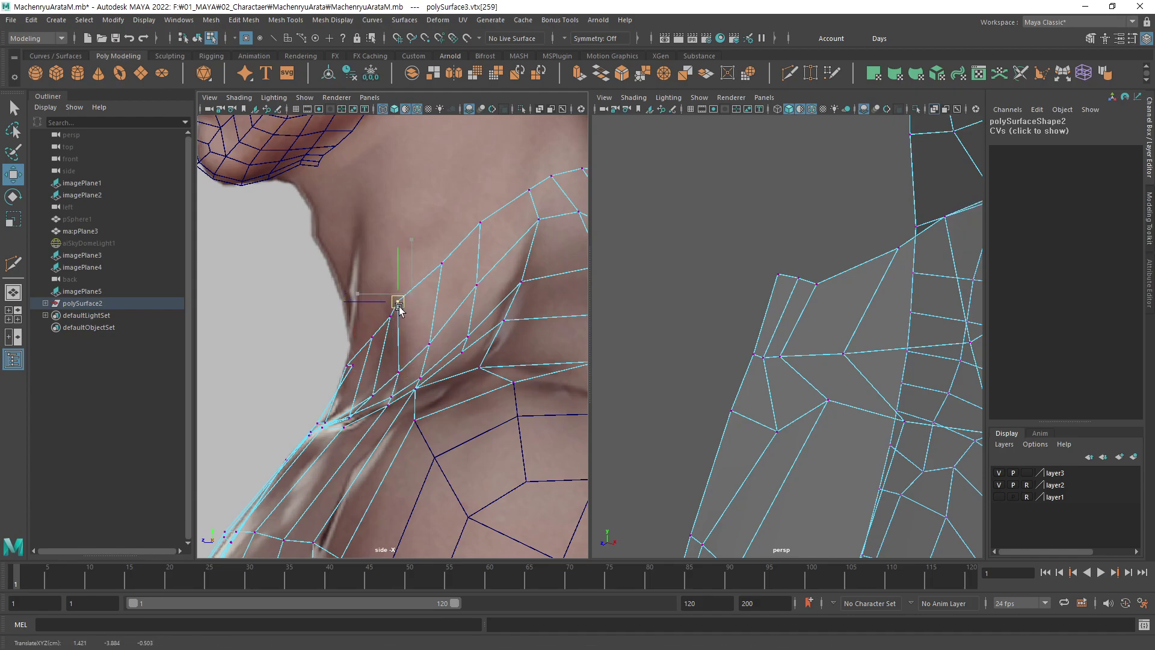
{"action": "left_click", "coordinate": [388, 320]}
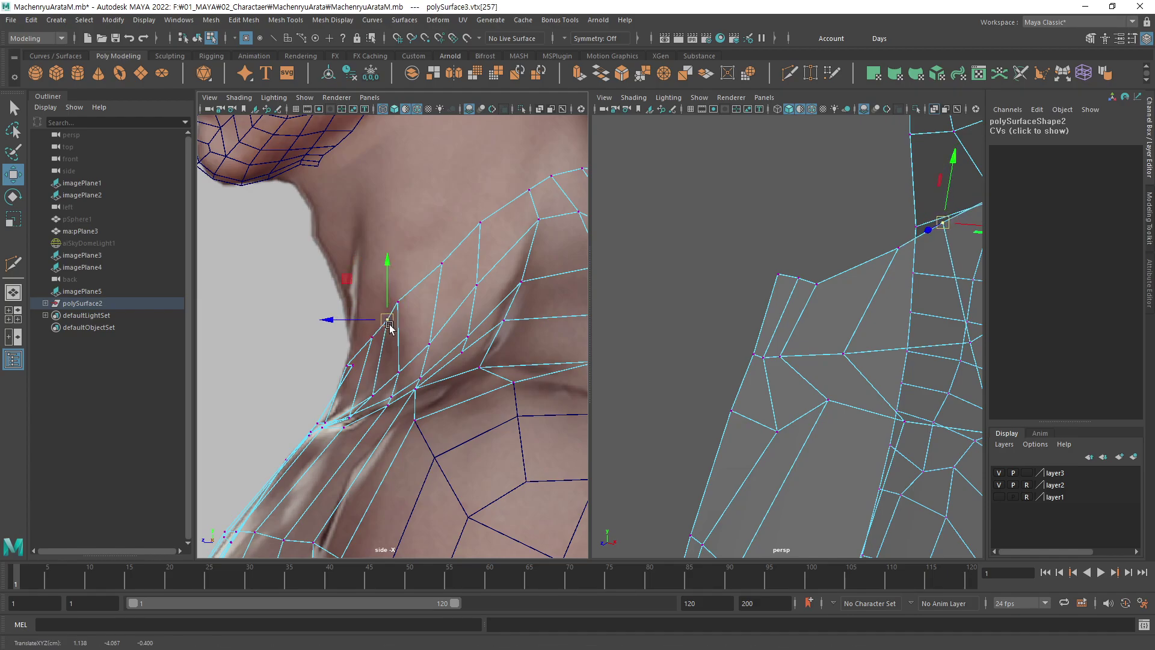
{"action": "left_click", "coordinate": [378, 401]}
{"action": "key", "text": "q"}
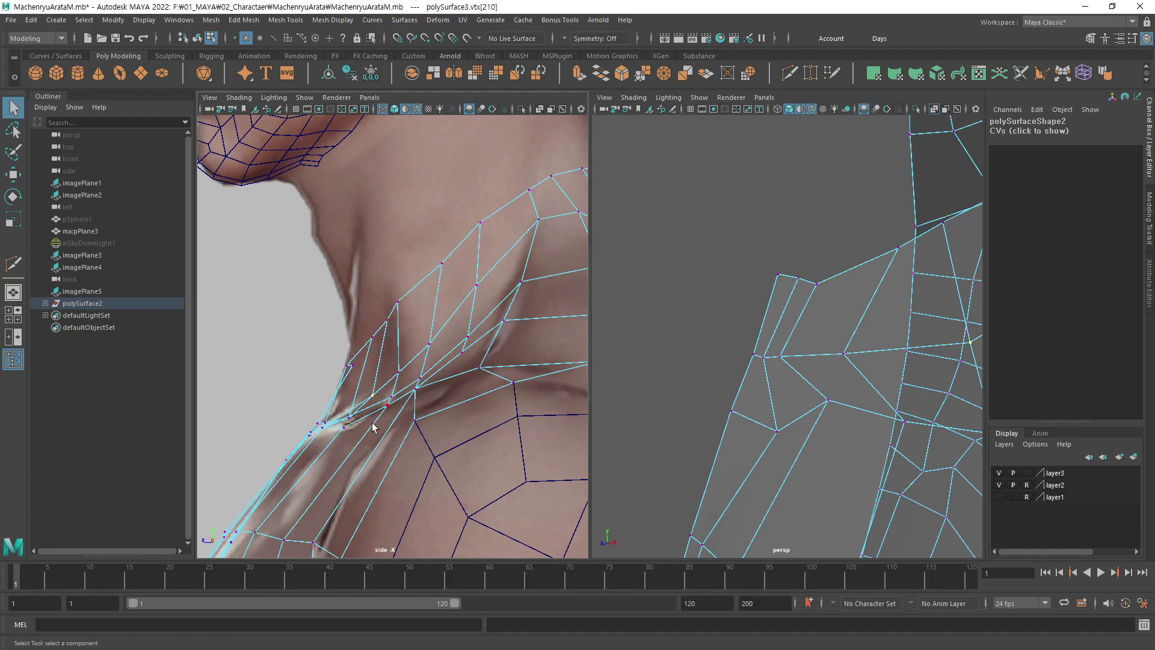
{"action": "key", "text": "w"}
{"action": "mouse_move", "coordinate": [357, 420]}
{"action": "left_mouse_down"}
{"action": "mouse_move", "coordinate": [357, 403]}
{"action": "mouse_move", "coordinate": [356, 420]}
{"action": "left_mouse_up"}
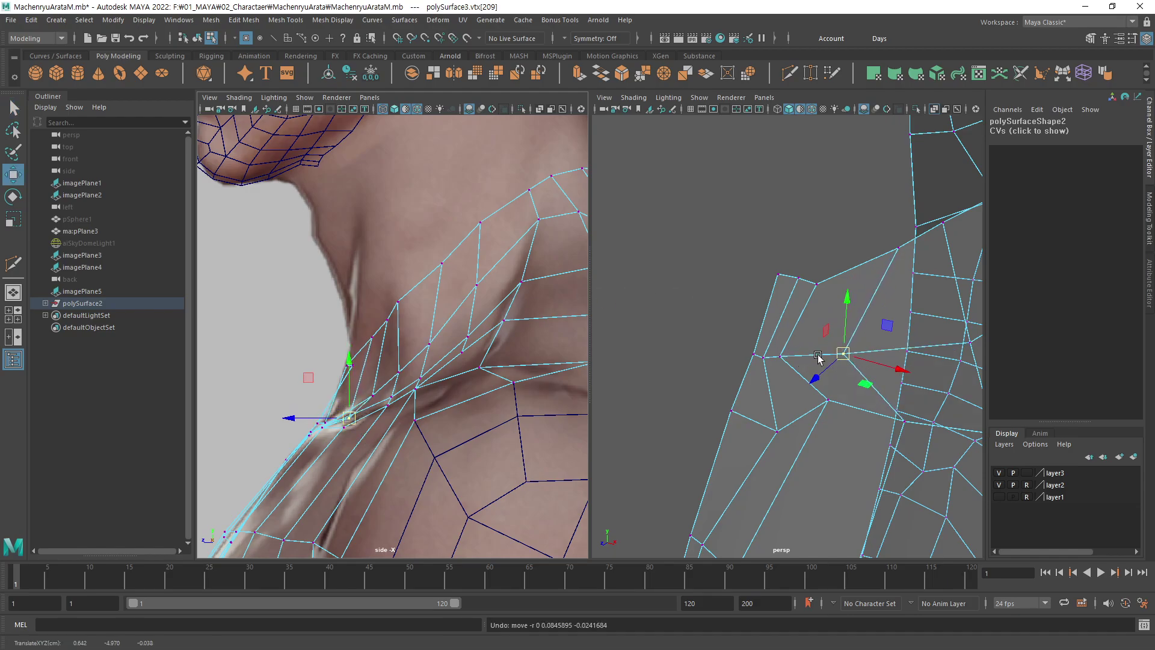
{"action": "mouse_move", "coordinate": [776, 385]}
{"action": "left_mouse_down", "text": "alt"}
{"action": "mouse_move", "coordinate": [701, 392]}
{"action": "mouse_move", "coordinate": [853, 415]}
{"action": "mouse_move", "coordinate": [706, 328]}
{"action": "left_mouse_up", "text": "alt"}
Slide the neck vertices near the collarbone slightly in the side view.
{"action": "key", "text": "q"}
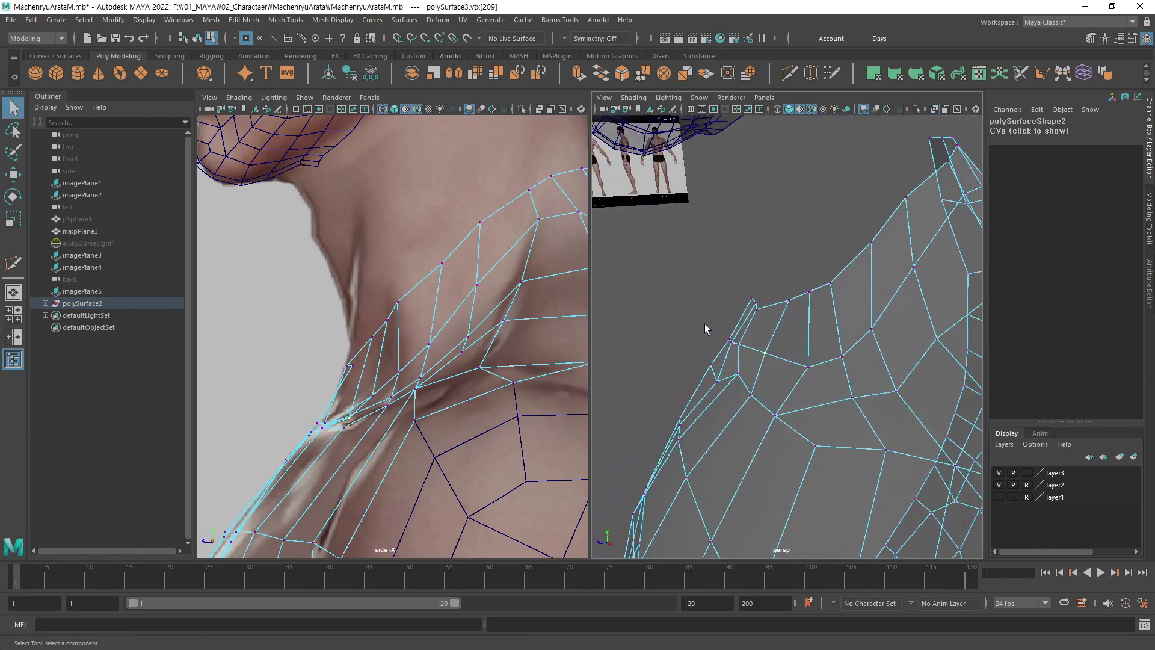
{"action": "middle_click_drag", "start_coordinate": [529, 440], "coordinate": [575, 420], "text": "alt"}
{"action": "key", "text": "w"}
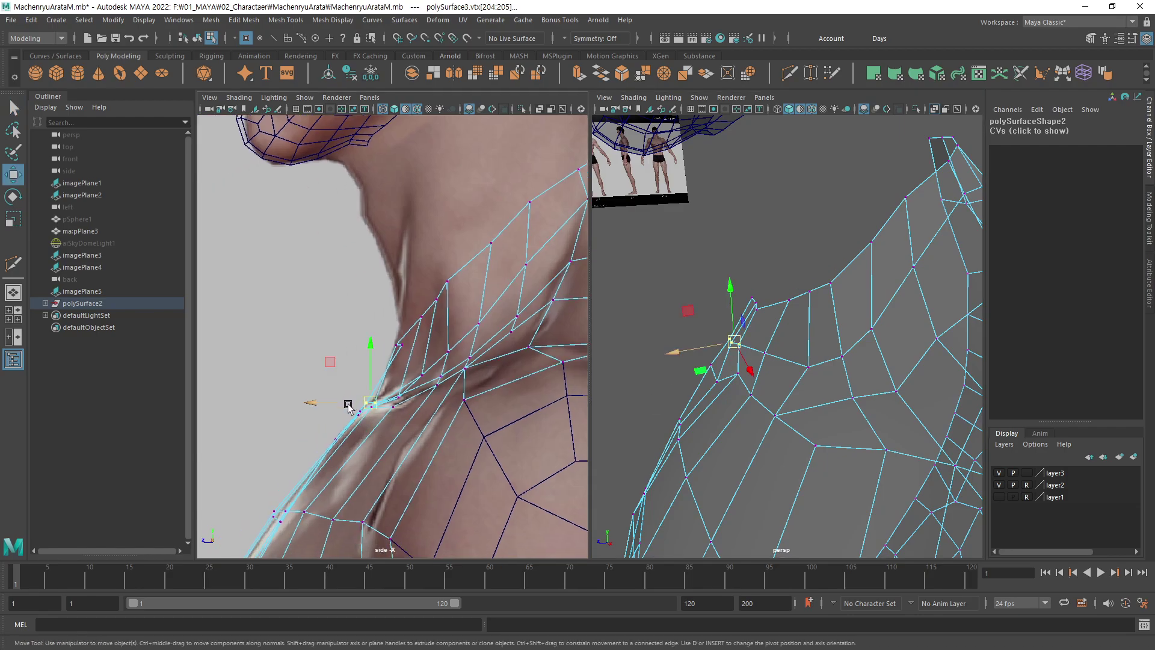
{"action": "left_click_drag", "start_coordinate": [345, 402], "coordinate": [350, 401]}
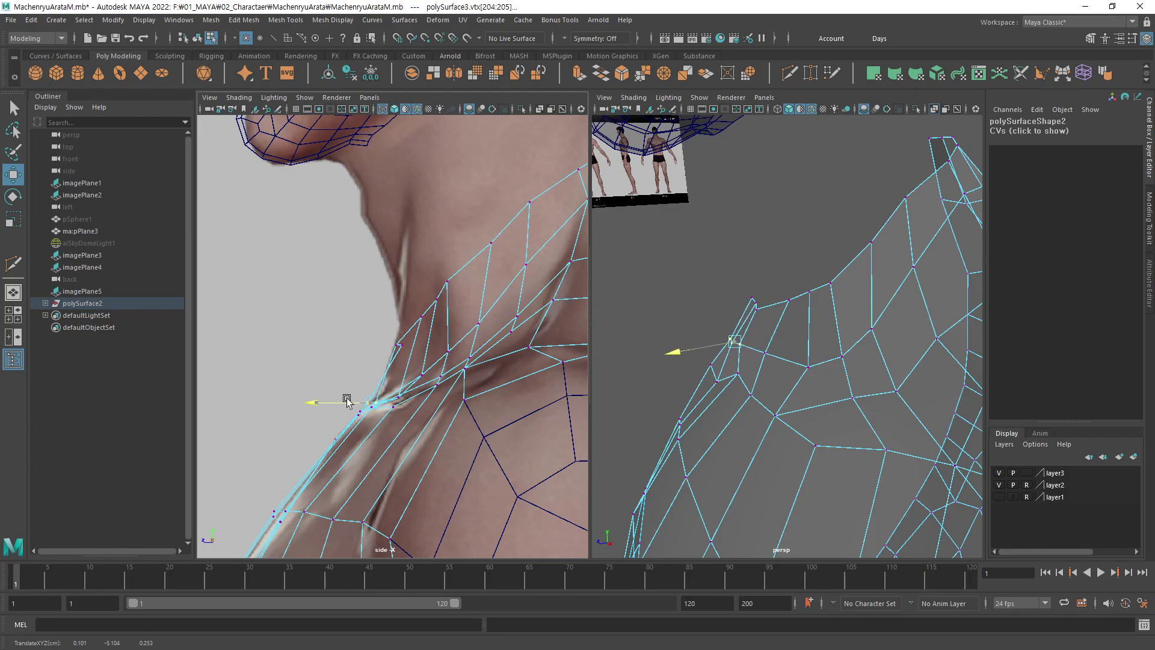
{"action": "key", "text": "q"}
{"action": "left_click", "coordinate": [373, 400]}
{"action": "key", "text": "w"}
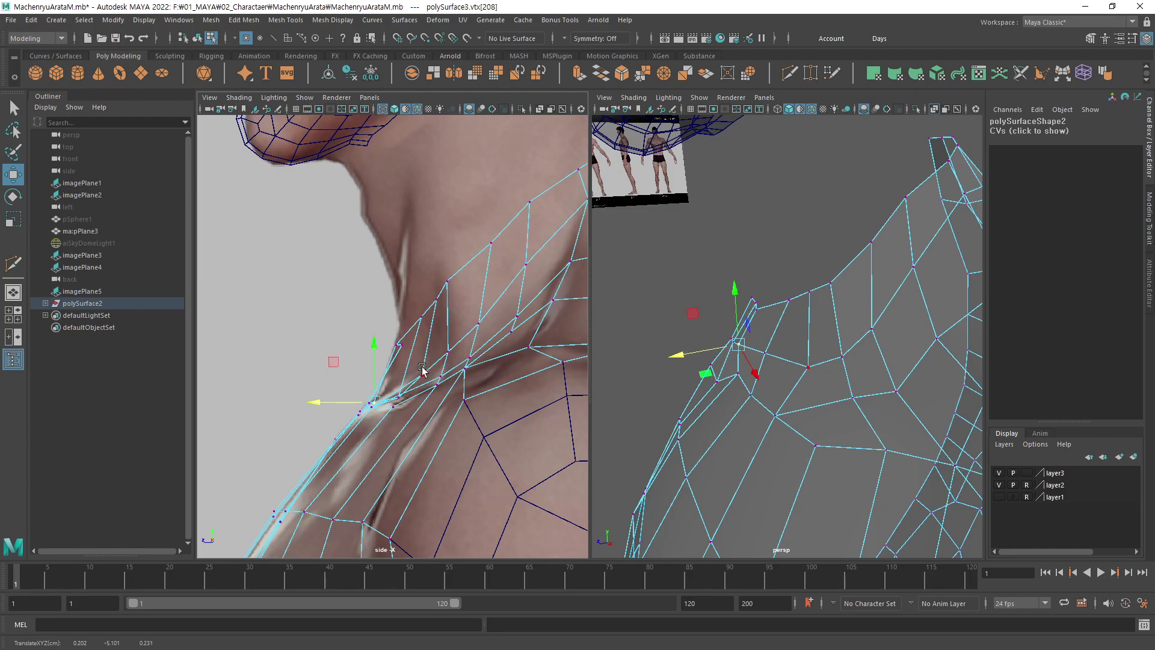
Select neck-rim vertices in perspective and raise the front neck vertex slightly.
{"action": "mouse_move", "coordinate": [740, 313]}
{"action": "left_mouse_down", "text": "alt"}
{"action": "mouse_move", "coordinate": [872, 277]}
{"action": "mouse_move", "coordinate": [800, 328]}
{"action": "left_mouse_up", "text": "alt"}
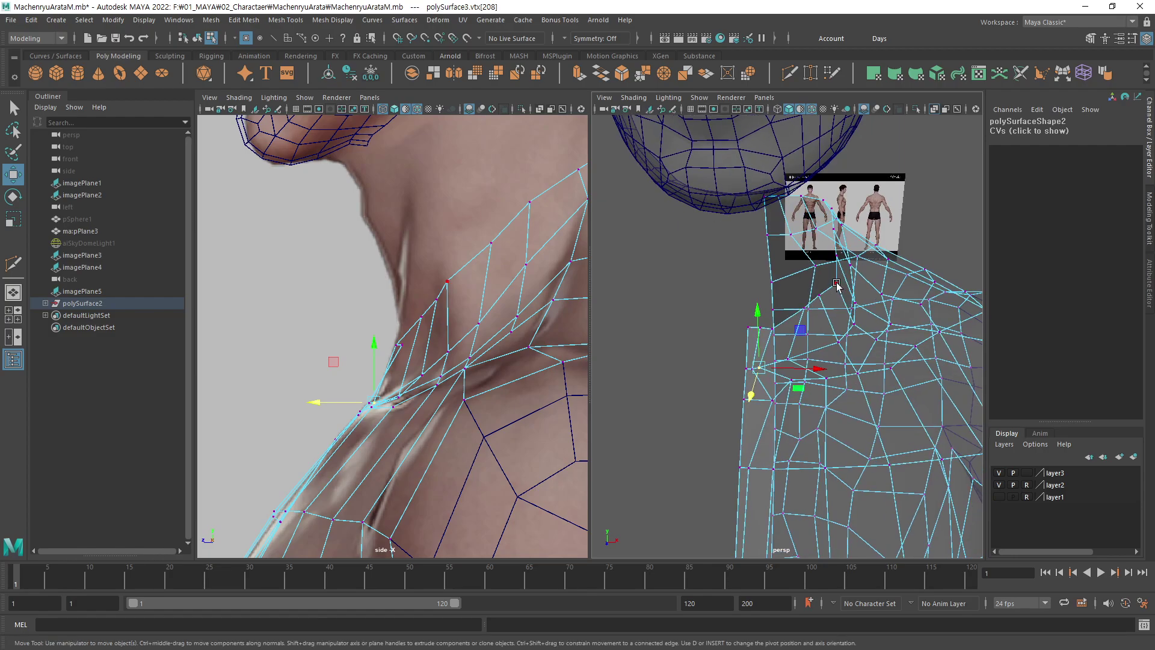
{"action": "left_click", "coordinate": [834, 285]}
{"action": "left_click_drag", "start_coordinate": [764, 263], "coordinate": [789, 338], "text": "alt"}
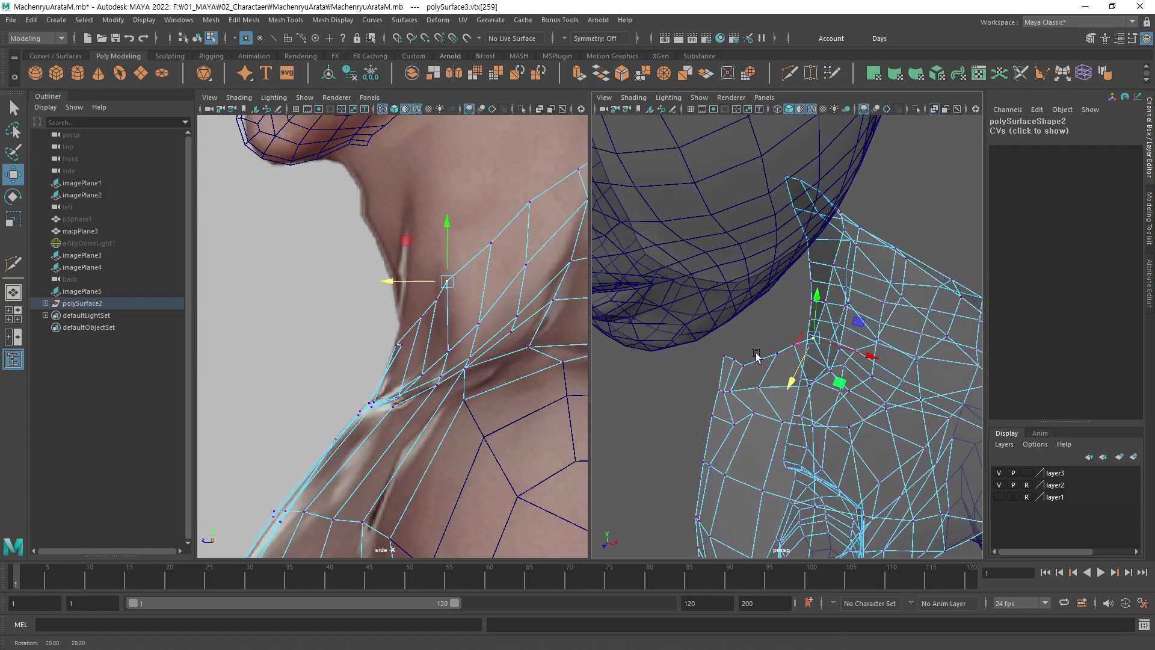
{"action": "left_click", "coordinate": [792, 342]}
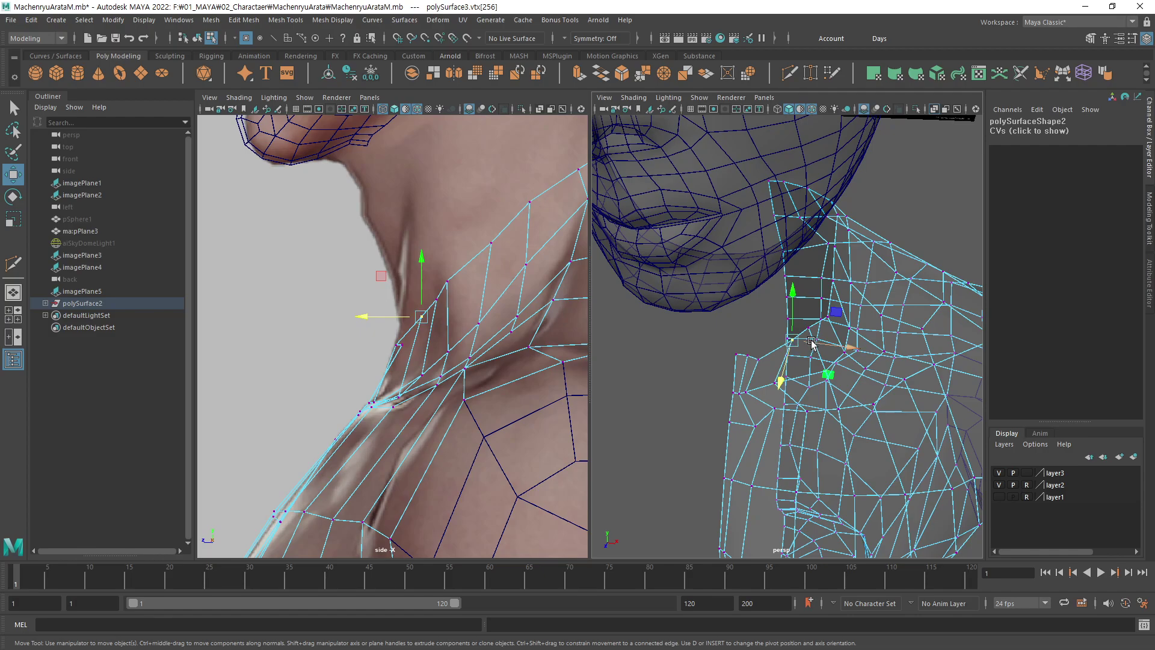
{"action": "left_click", "coordinate": [811, 342]}
{"action": "mouse_move", "coordinate": [811, 341]}
{"action": "left_mouse_down", "text": "alt"}
{"action": "mouse_move", "coordinate": [721, 371]}
{"action": "mouse_move", "coordinate": [713, 355]}
{"action": "left_mouse_up", "text": "alt"}
{"action": "left_click", "coordinate": [717, 343]}
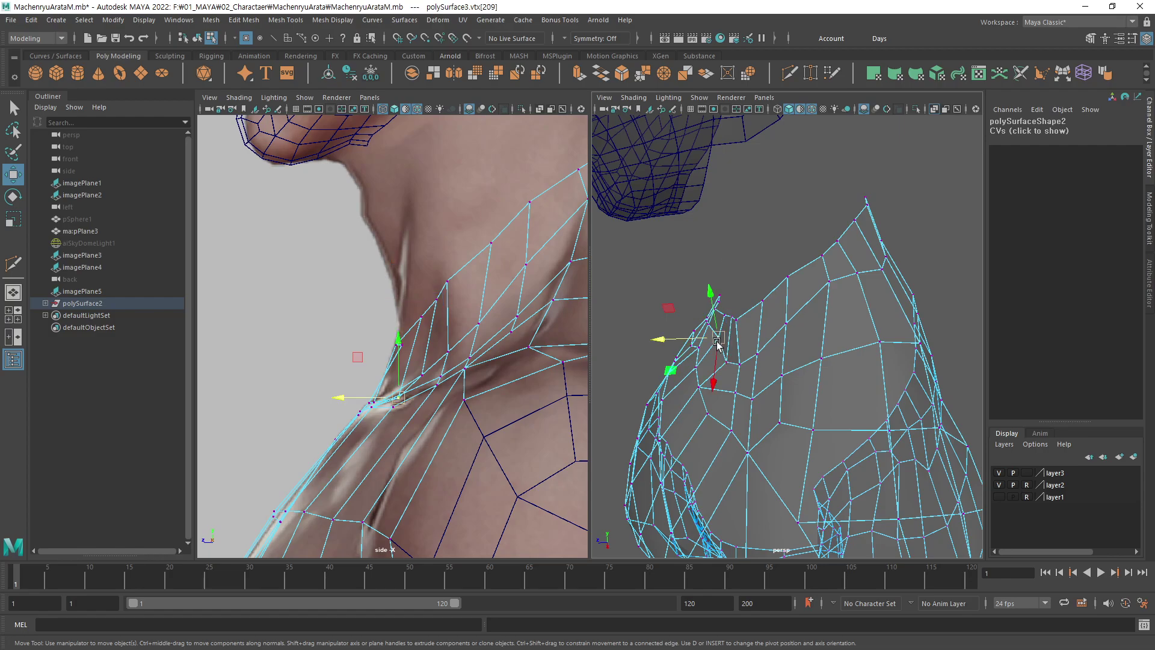
{"action": "left_click_drag", "start_coordinate": [400, 374], "coordinate": [400, 361]}
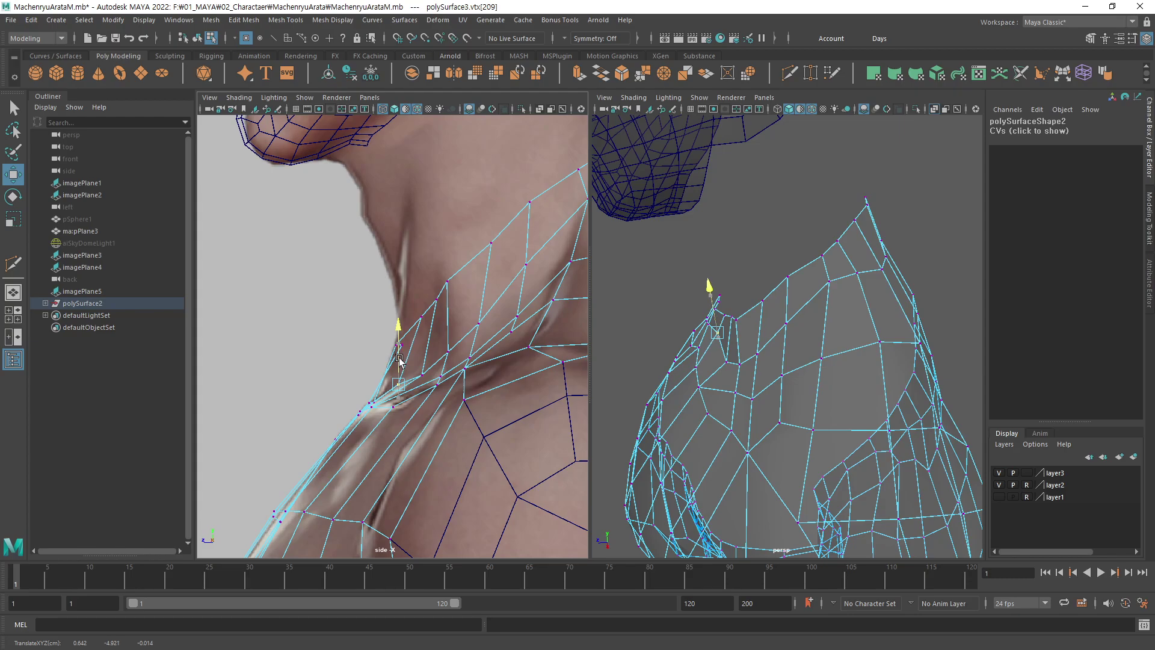
Orbit to show the shoulder and select throat and back neck-rim vertices.
{"action": "mouse_move", "coordinate": [604, 335]}
{"action": "left_mouse_down", "text": "alt"}
{"action": "mouse_move", "coordinate": [875, 338]}
{"action": "mouse_move", "coordinate": [834, 347]}
{"action": "mouse_move", "coordinate": [847, 355]}
{"action": "mouse_move", "coordinate": [816, 404]}
{"action": "mouse_move", "coordinate": [790, 365]}
{"action": "mouse_move", "coordinate": [660, 328]}
{"action": "mouse_move", "coordinate": [898, 265]}
{"action": "mouse_move", "coordinate": [674, 307]}
{"action": "mouse_move", "coordinate": [796, 309]}
{"action": "mouse_move", "coordinate": [775, 318]}
{"action": "left_mouse_up", "text": "alt"}
{"action": "left_click", "coordinate": [817, 335]}
{"action": "left_click", "coordinate": [776, 303]}
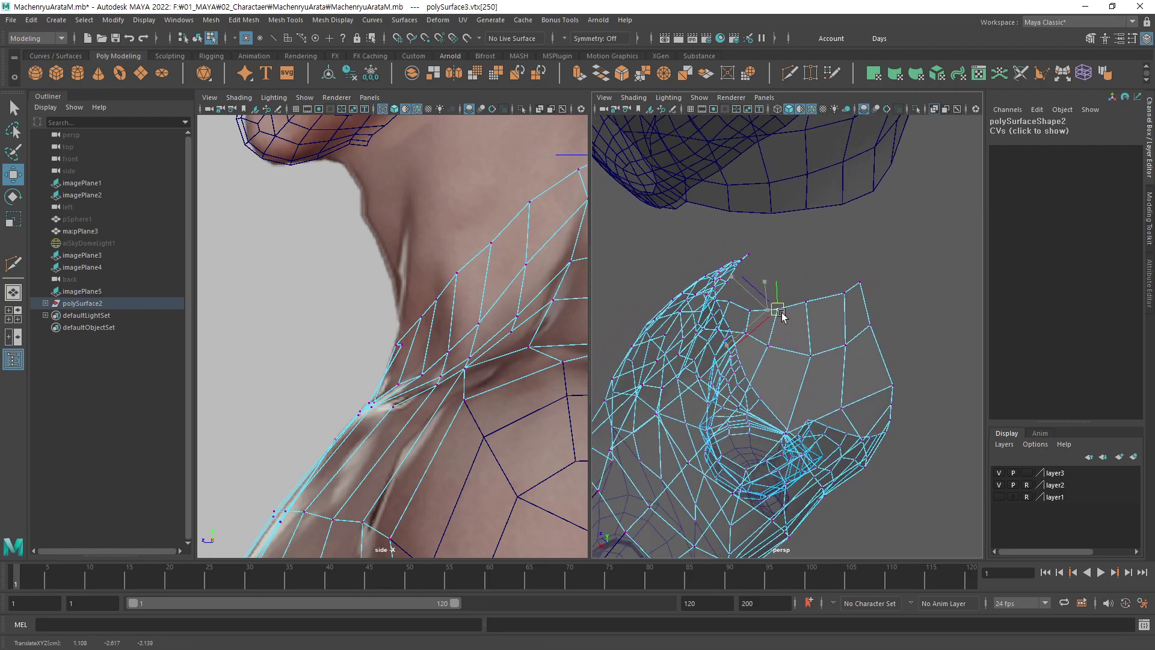
Nudge the last neck vertex, deselect, and orbit around the mesh to inspect the neck.
{"action": "left_click_drag", "start_coordinate": [774, 336], "coordinate": [617, 335], "text": "alt"}
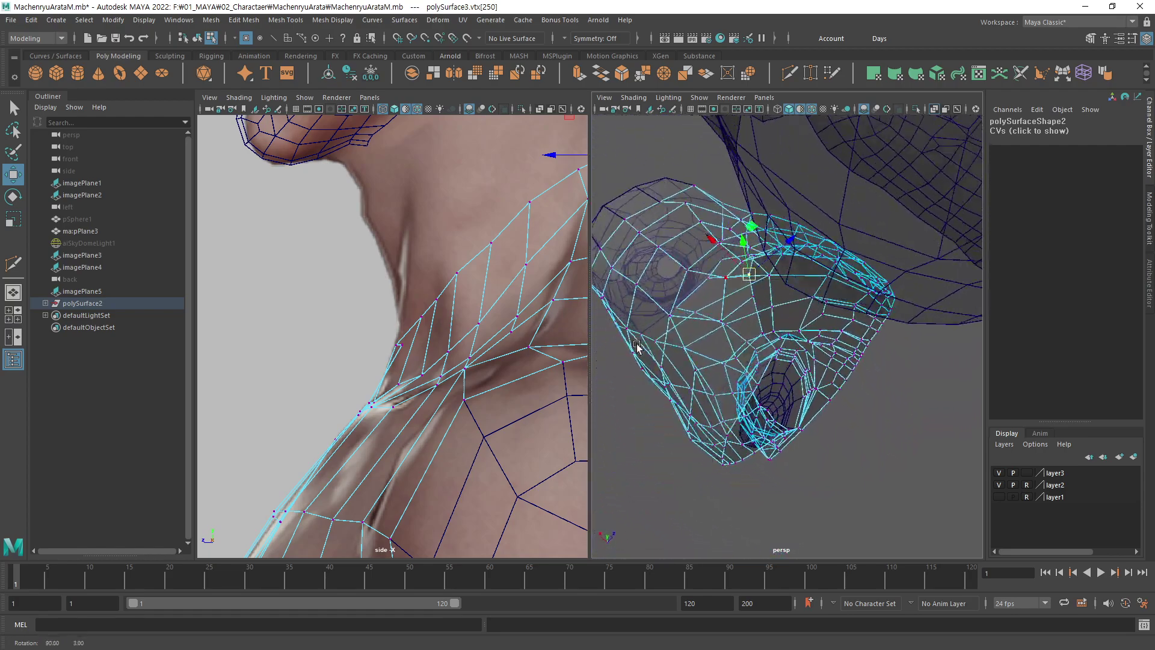
{"action": "left_click_drag", "start_coordinate": [750, 268], "coordinate": [757, 265]}
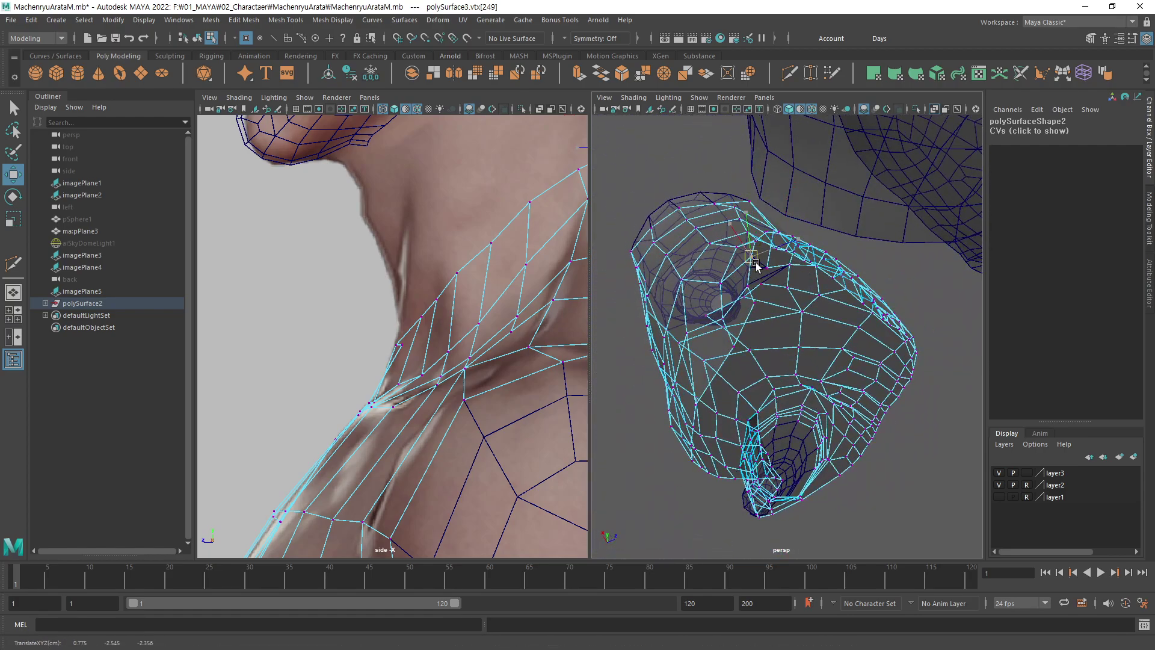
{"action": "left_click", "coordinate": [699, 353]}
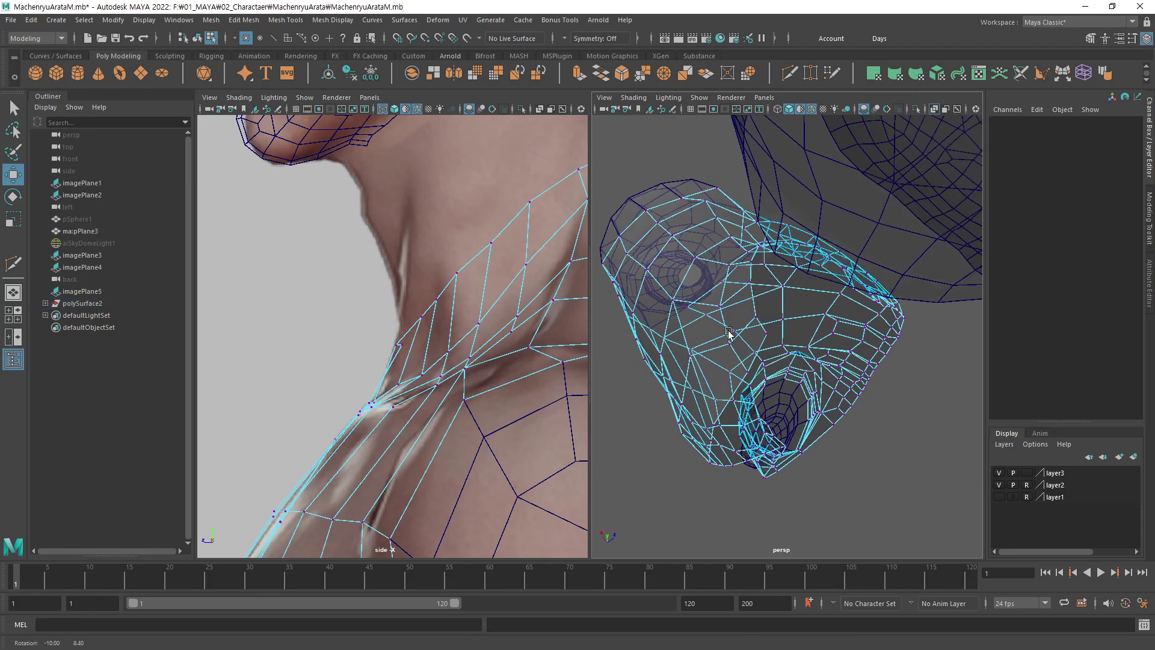
{"action": "mouse_move", "coordinate": [699, 353]}
{"action": "left_mouse_down", "text": "alt"}
{"action": "mouse_move", "coordinate": [915, 309]}
{"action": "mouse_move", "coordinate": [763, 389]}
{"action": "mouse_move", "coordinate": [946, 250]}
{"action": "mouse_move", "coordinate": [840, 366]}
{"action": "mouse_move", "coordinate": [867, 350]}
{"action": "mouse_move", "coordinate": [608, 459]}
{"action": "mouse_move", "coordinate": [843, 355]}
{"action": "left_mouse_up", "text": "alt"}
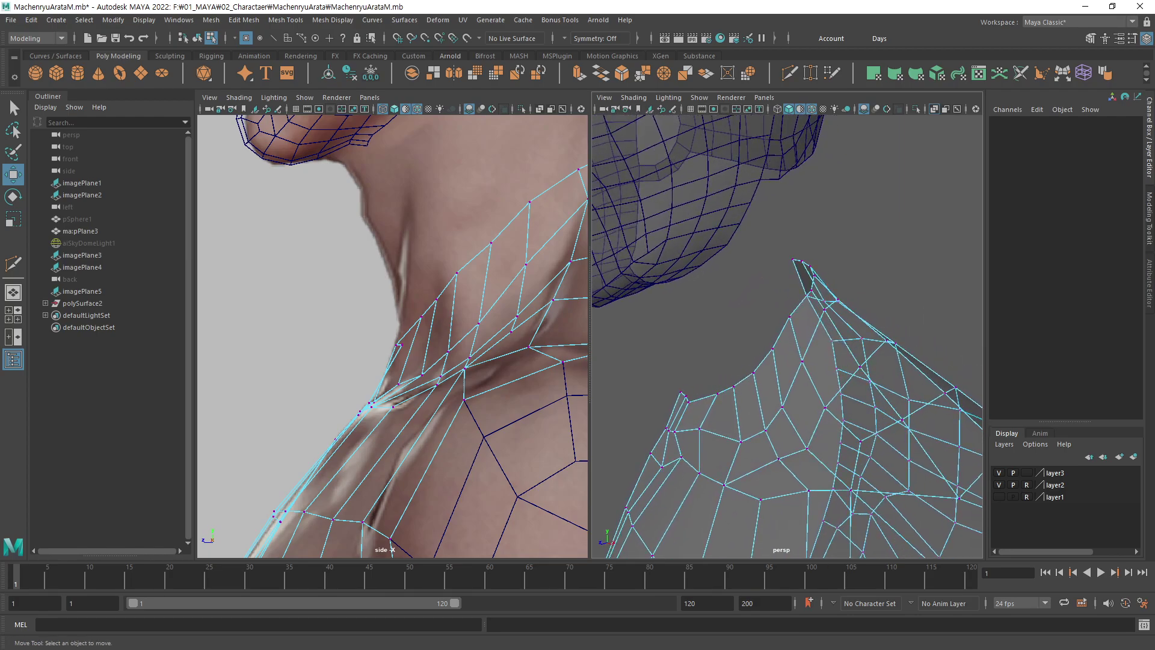
Frame the neck in the front view and select the edge loop around the neck opening.
{"action": "scroll", "coordinate": [842, 399], "scroll_direction": "down", "scroll_amount": 2}
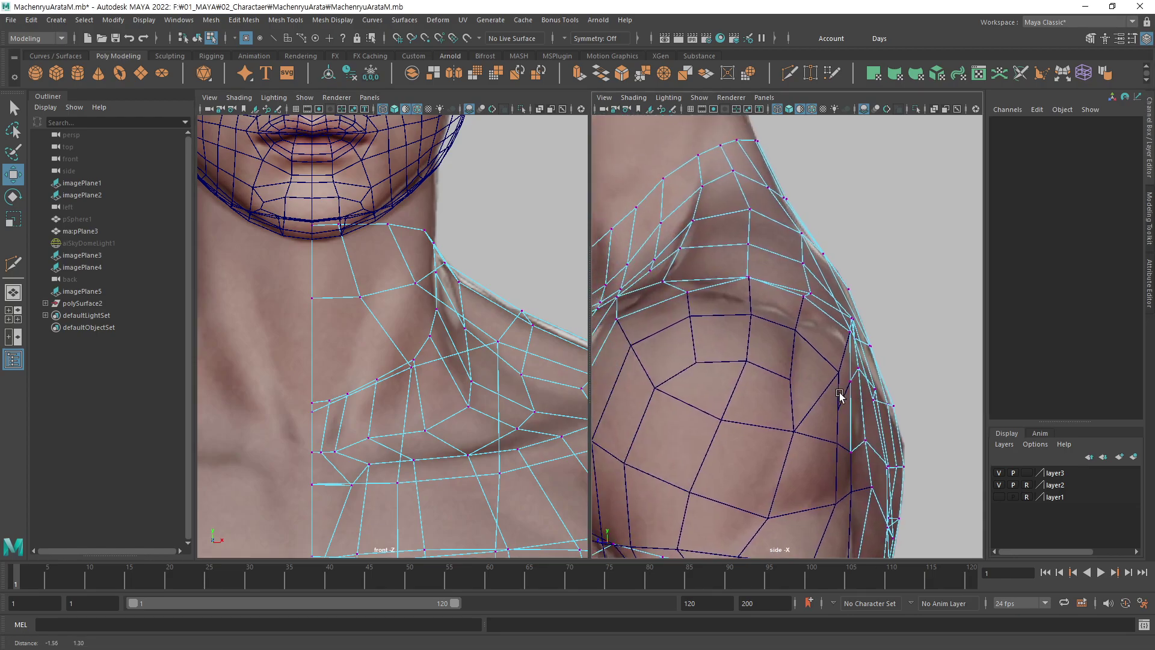
{"action": "scroll", "coordinate": [812, 387], "scroll_direction": "down", "scroll_amount": 2}
{"action": "scroll", "coordinate": [800, 397], "scroll_direction": "down", "scroll_amount": 2}
{"action": "scroll", "coordinate": [794, 403], "scroll_direction": "down", "scroll_amount": 2}
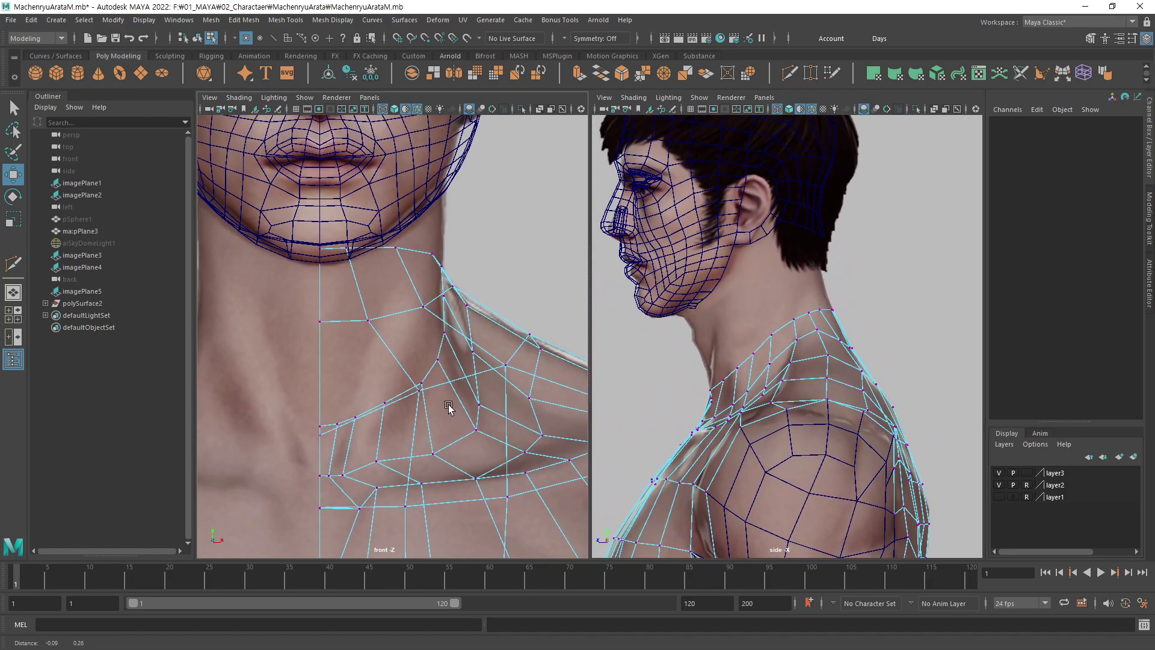
{"action": "middle_click_drag", "start_coordinate": [437, 382], "coordinate": [446, 405], "text": "alt"}
{"action": "key", "text": "F10"}
{"action": "key", "text": "q"}
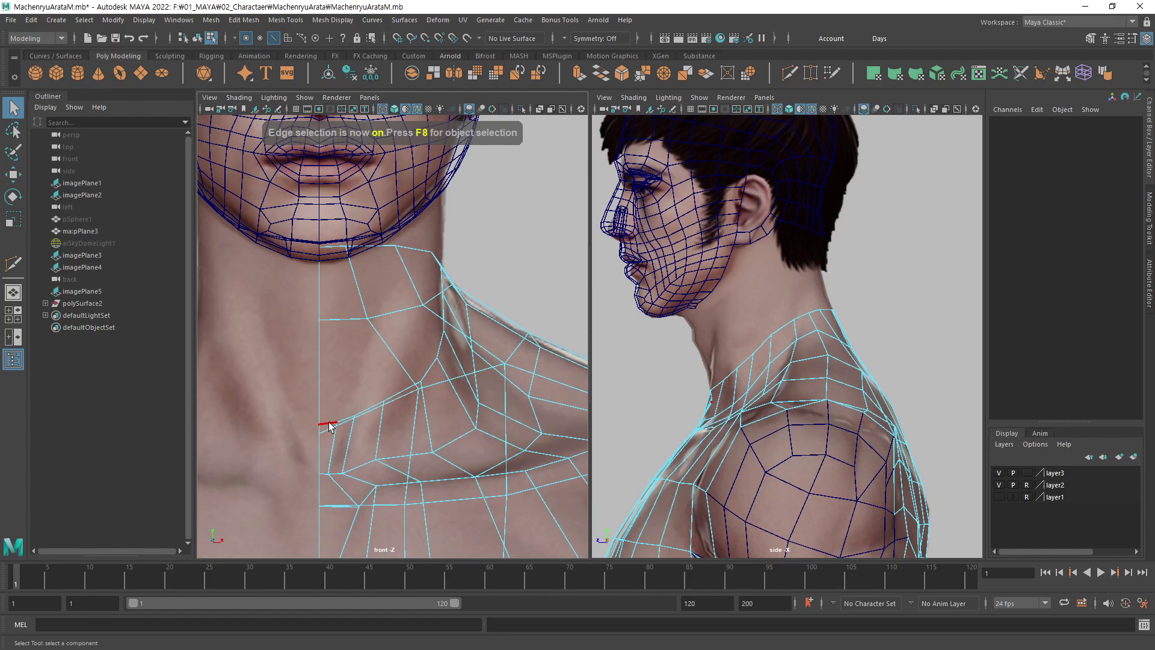
{"action": "double_click", "coordinate": [329, 424]}
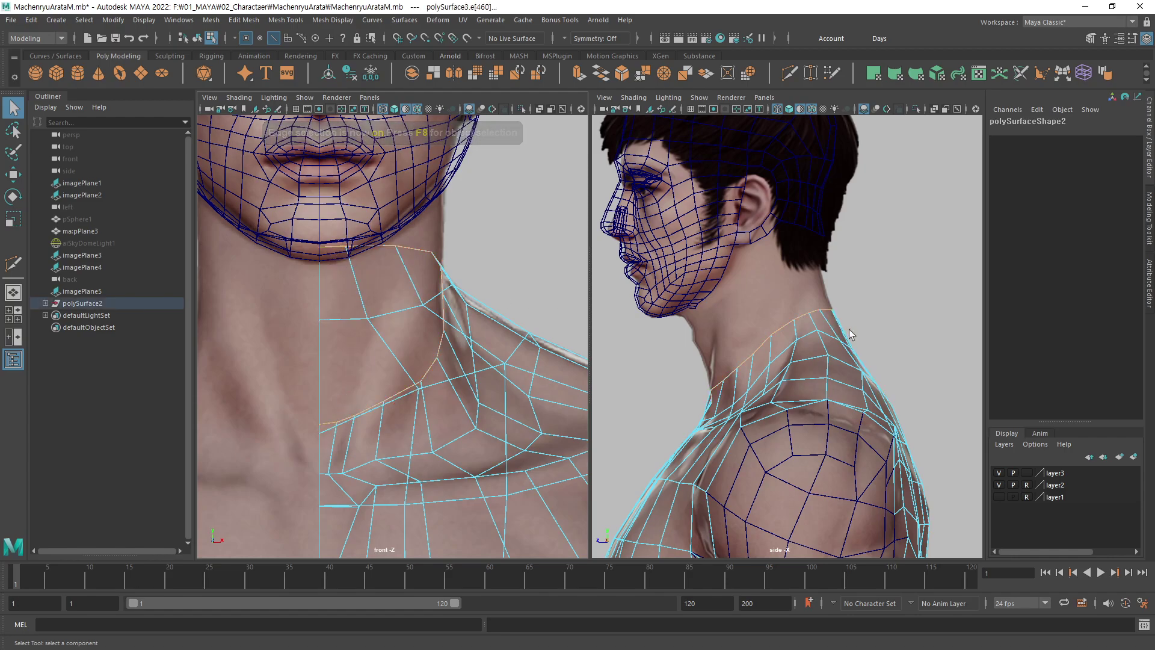
Extrude the selected neck edge loop, ready to move it with the Move tool.
{"action": "scroll", "coordinate": [836, 337], "scroll_direction": "up", "scroll_amount": 2}
{"action": "scroll", "coordinate": [782, 346], "scroll_direction": "up", "scroll_amount": 2}
{"action": "scroll", "coordinate": [721, 360], "scroll_direction": "up", "scroll_amount": 1}
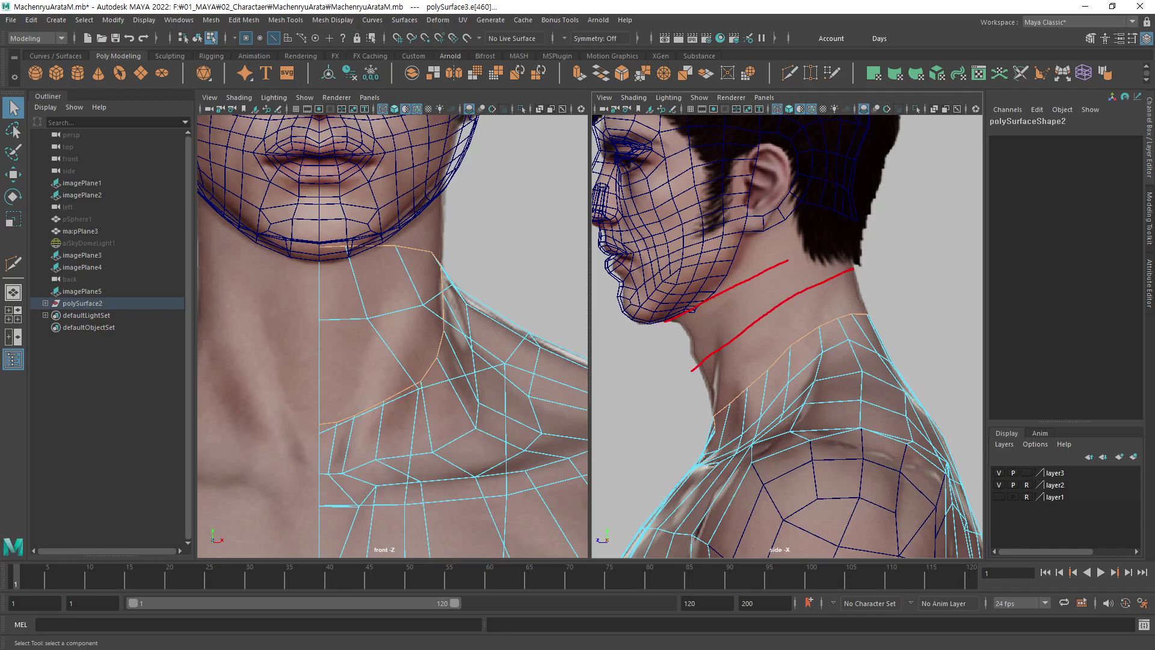
{"action": "key", "text": "w"}
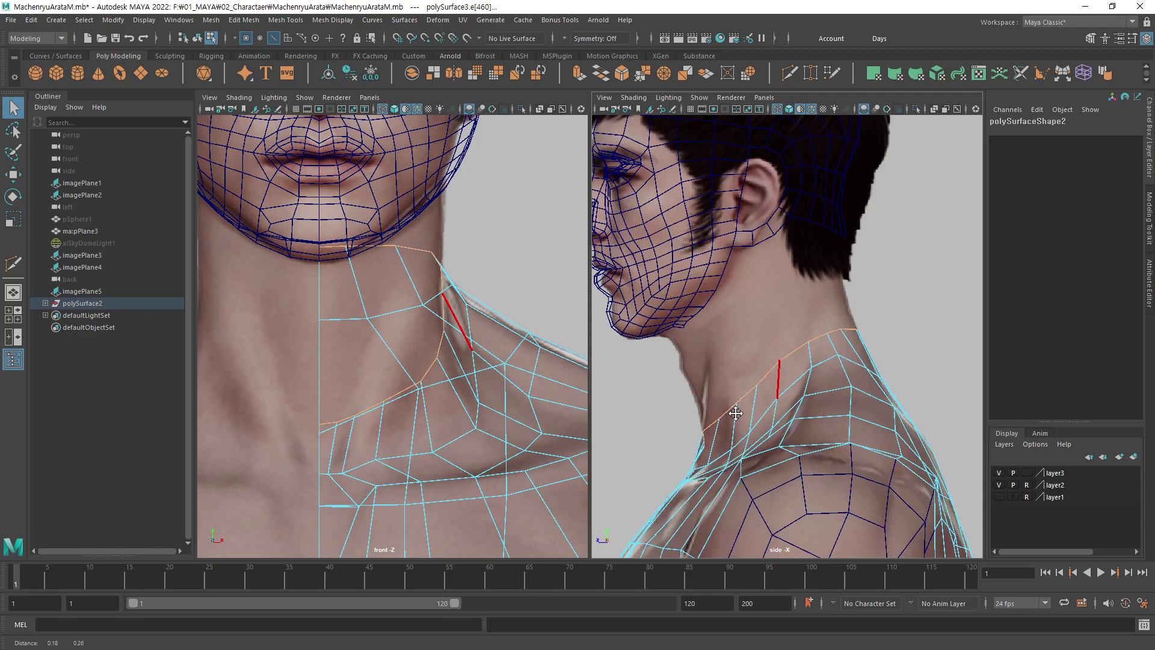
{"action": "scroll", "coordinate": [782, 403], "scroll_direction": "up", "scroll_amount": 3}
{"action": "left_click", "coordinate": [837, 408]}
{"action": "scroll", "coordinate": [836, 403], "scroll_direction": "down", "scroll_amount": 1}
{"action": "scroll", "coordinate": [830, 397], "scroll_direction": "down", "scroll_amount": 2}
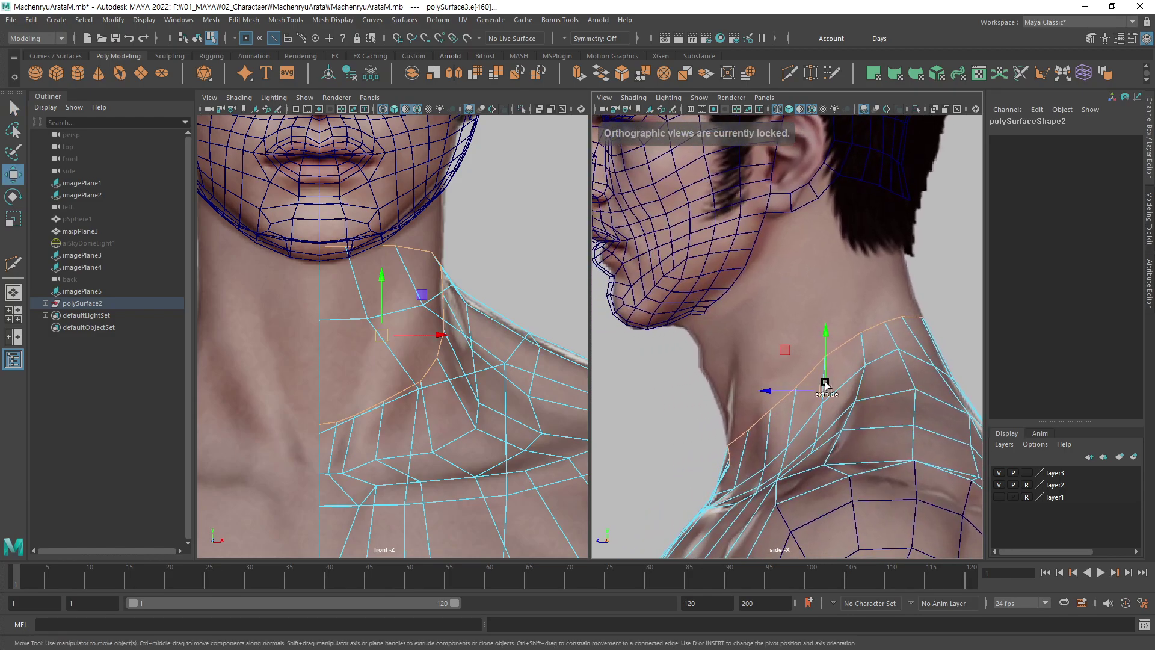
Raise the extruded neck loop up under the jaw and zoom both views onto the neck.
{"action": "left_click_drag", "start_coordinate": [820, 377], "coordinate": [807, 331], "text": "shift"}
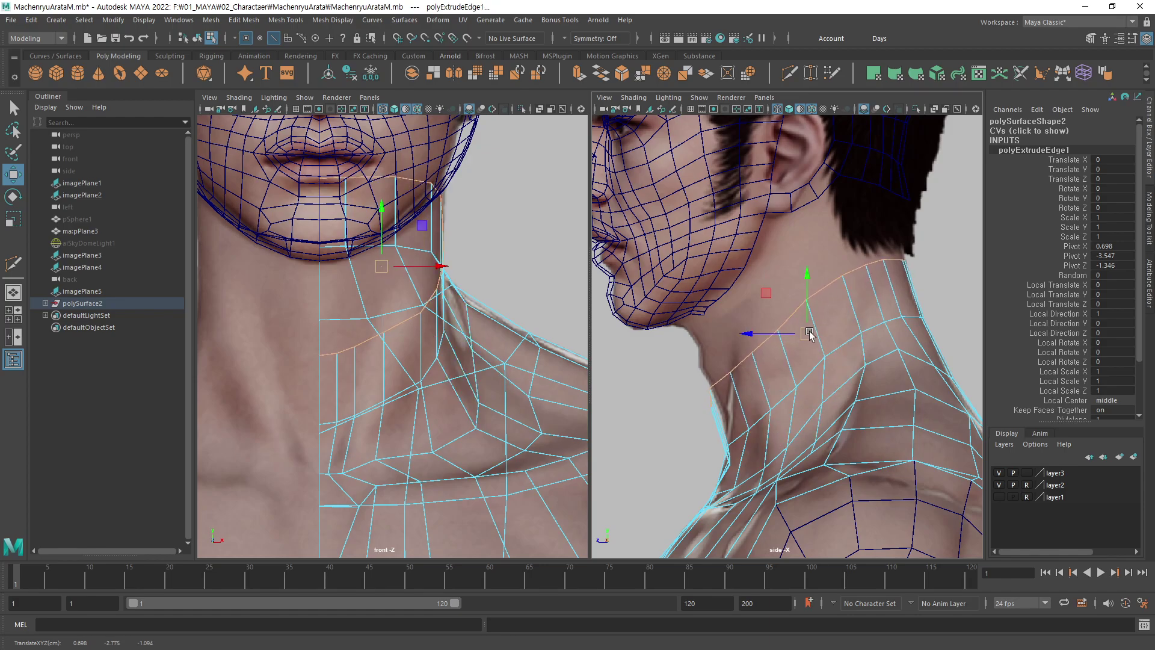
{"action": "left_click_drag", "start_coordinate": [810, 335], "coordinate": [818, 332], "text": "shift"}
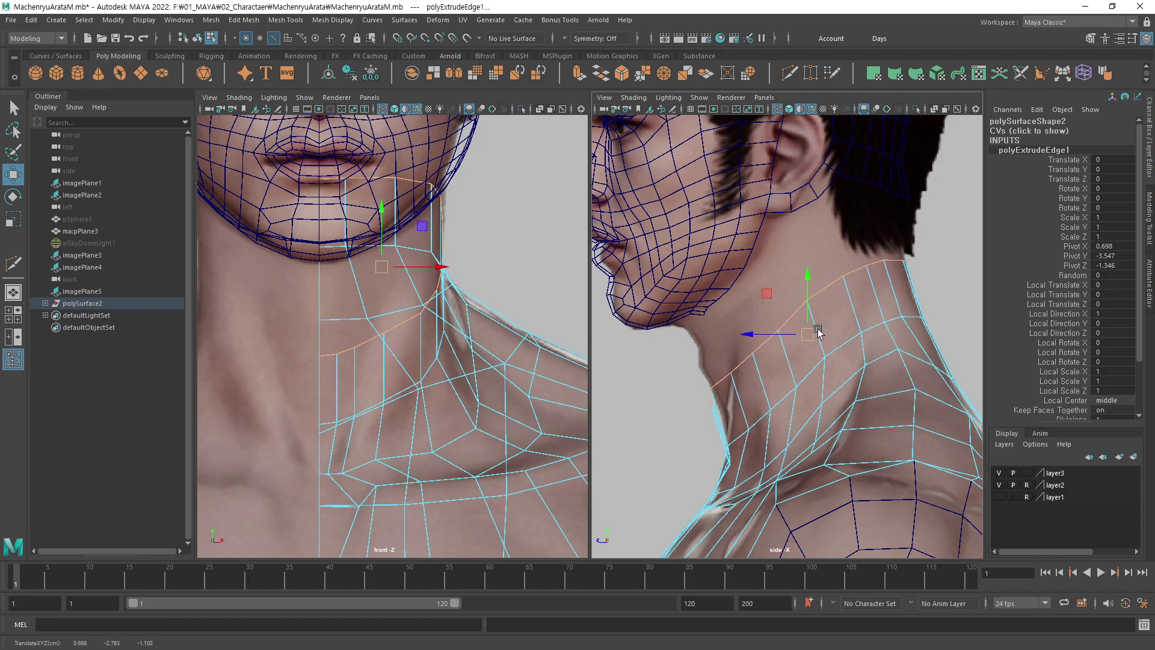
{"action": "right_click_drag", "start_coordinate": [818, 331], "coordinate": [891, 311], "text": "alt"}
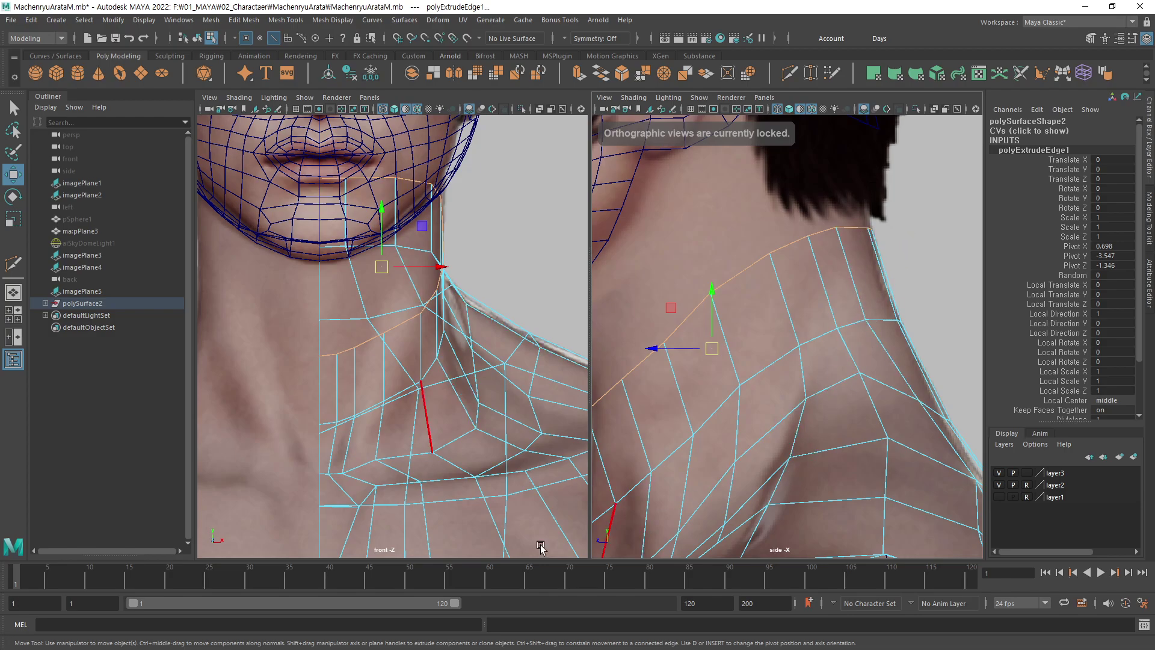
{"action": "mouse_move", "coordinate": [325, 440]}
{"action": "right_mouse_down", "text": "alt"}
{"action": "mouse_move", "coordinate": [343, 417]}
{"action": "mouse_move", "coordinate": [424, 416]}
{"action": "right_mouse_up", "text": "alt"}
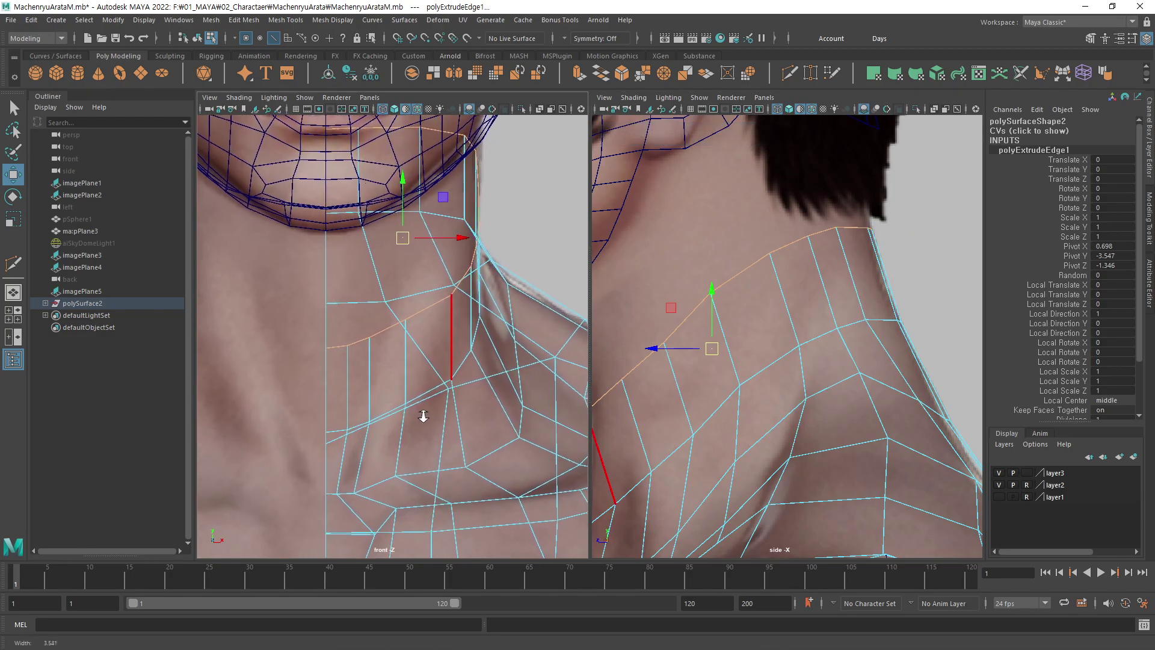
In vertex mode, shift three front-view neck vertices right onto the reference neck outline.
{"action": "key", "text": "F9"}
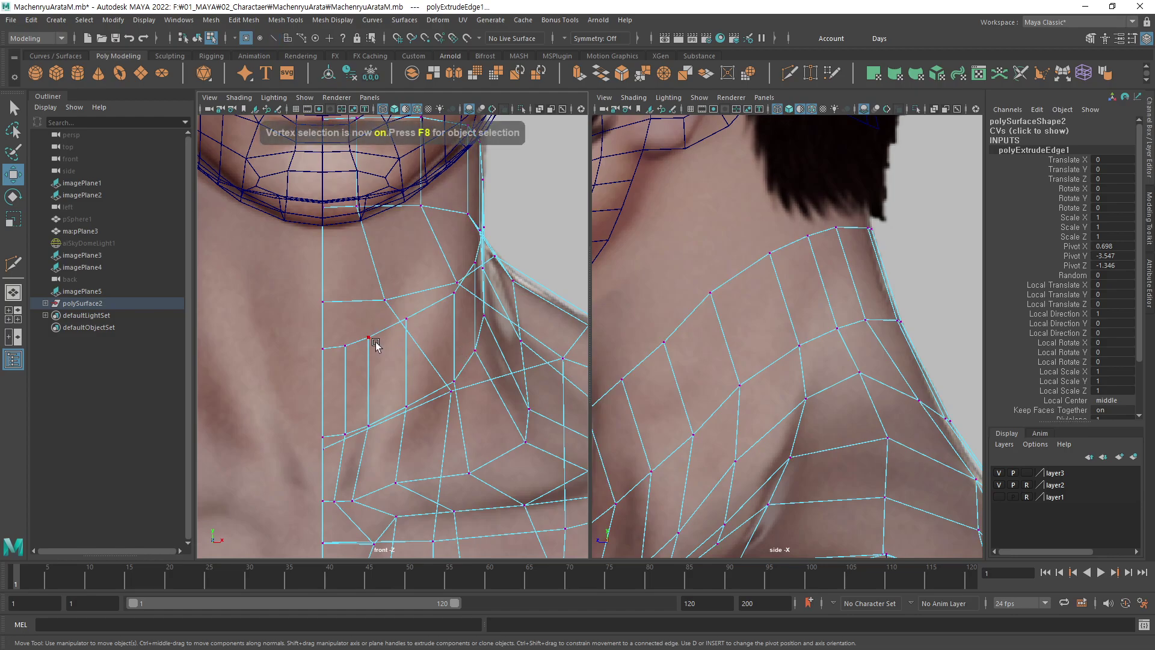
{"action": "left_click", "coordinate": [376, 344]}
{"action": "left_click_drag", "start_coordinate": [430, 339], "coordinate": [450, 339]}
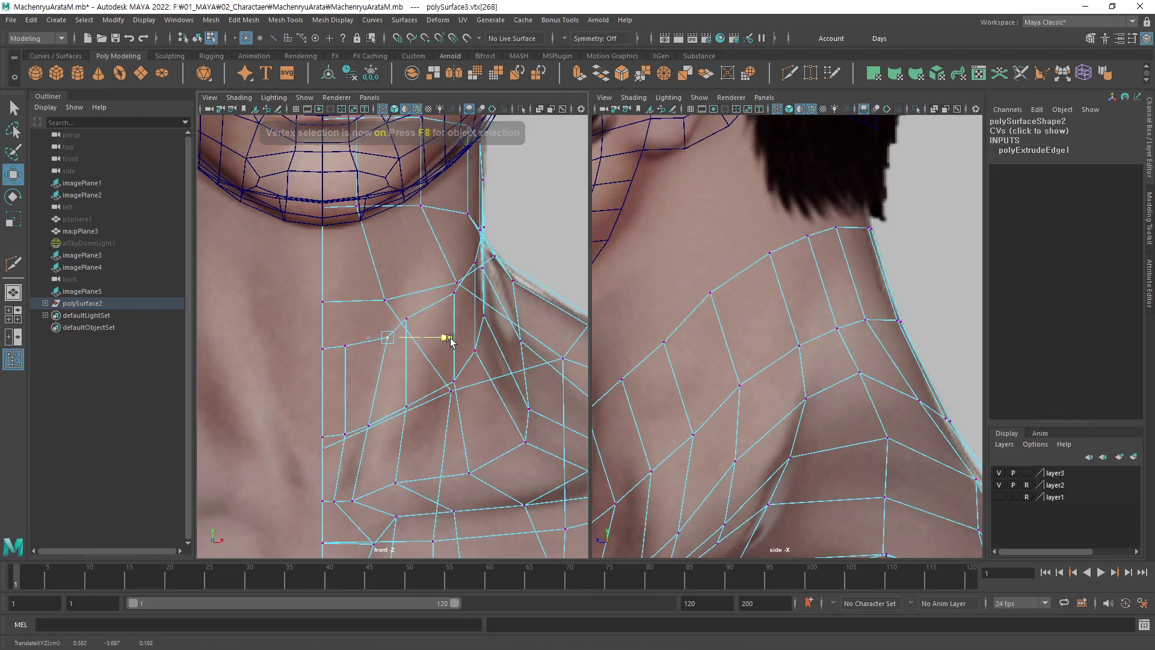
{"action": "left_click", "coordinate": [414, 321]}
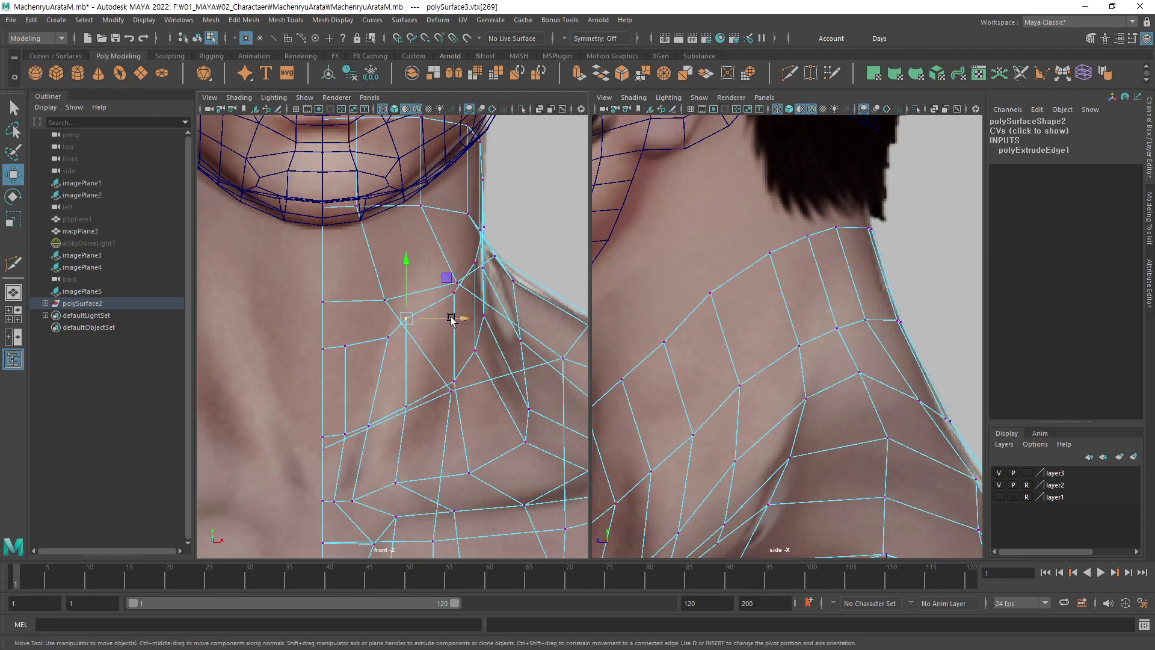
{"action": "left_click_drag", "start_coordinate": [451, 320], "coordinate": [468, 321]}
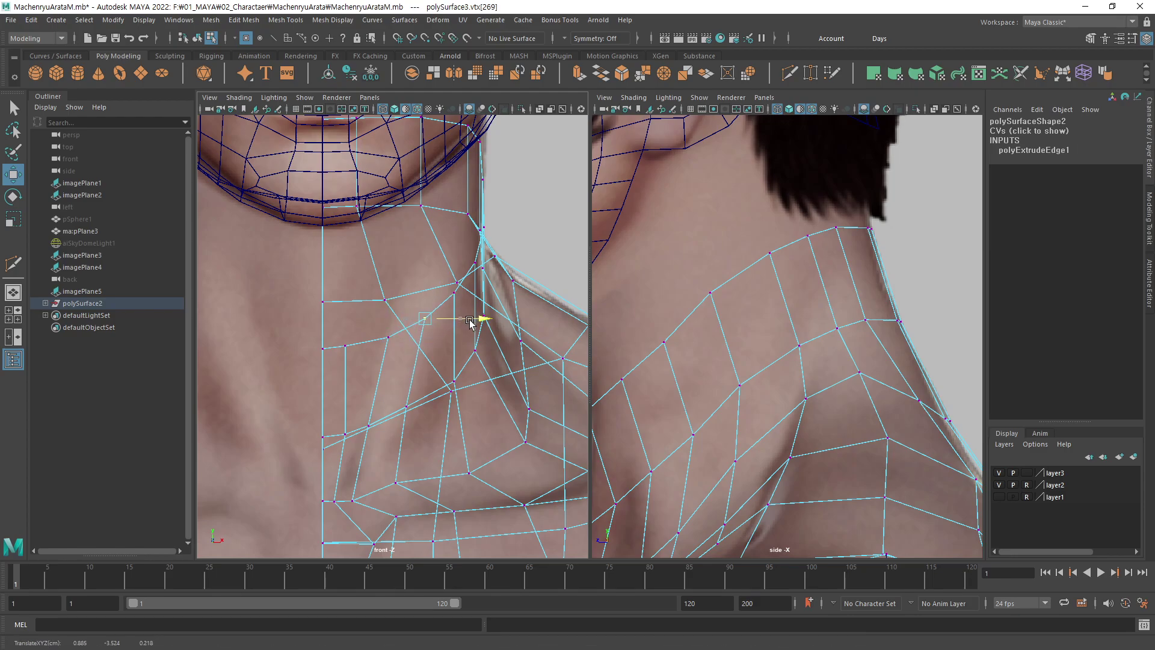
{"action": "left_click", "coordinate": [455, 297]}
{"action": "left_click_drag", "start_coordinate": [500, 304], "coordinate": [512, 300]}
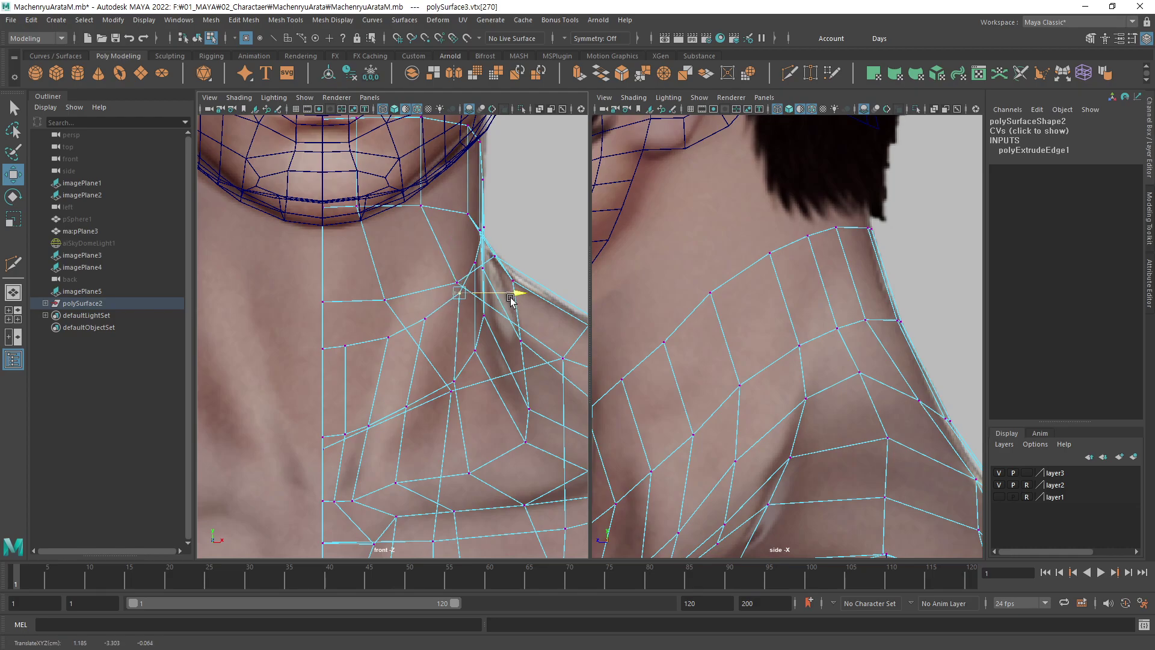
{"action": "left_click_drag", "start_coordinate": [508, 301], "coordinate": [511, 300]}
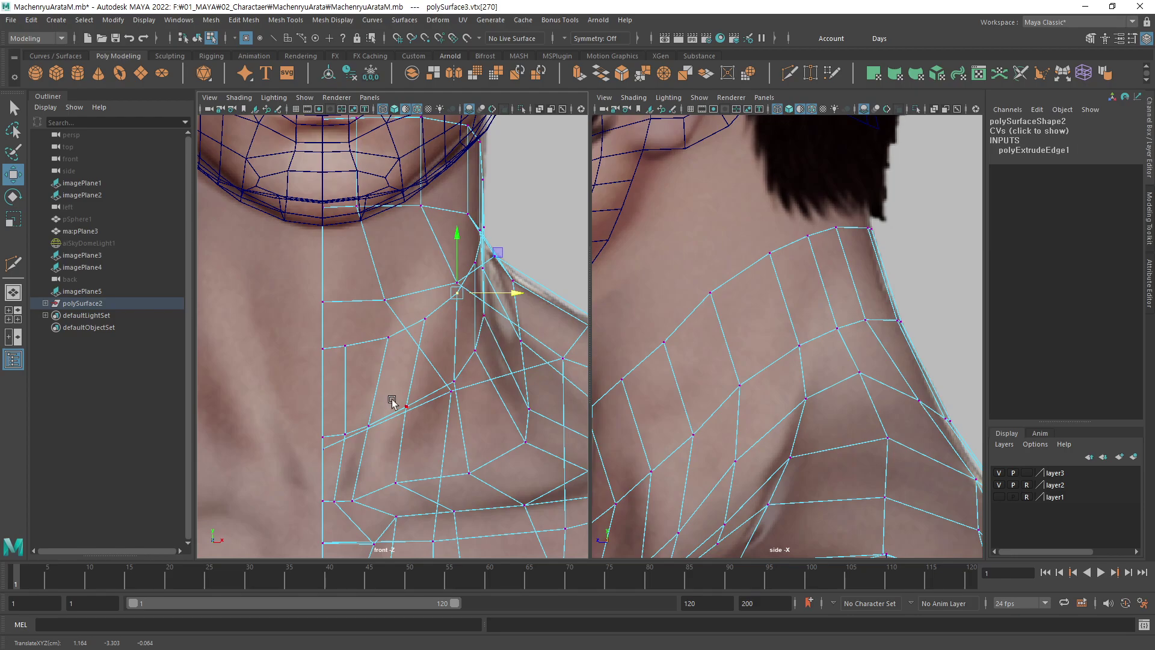
Shift the lower neck-centre vertex right along the front reference's neck contour.
{"action": "left_click", "coordinate": [347, 351]}
{"action": "left_click_drag", "start_coordinate": [390, 347], "coordinate": [400, 346]}
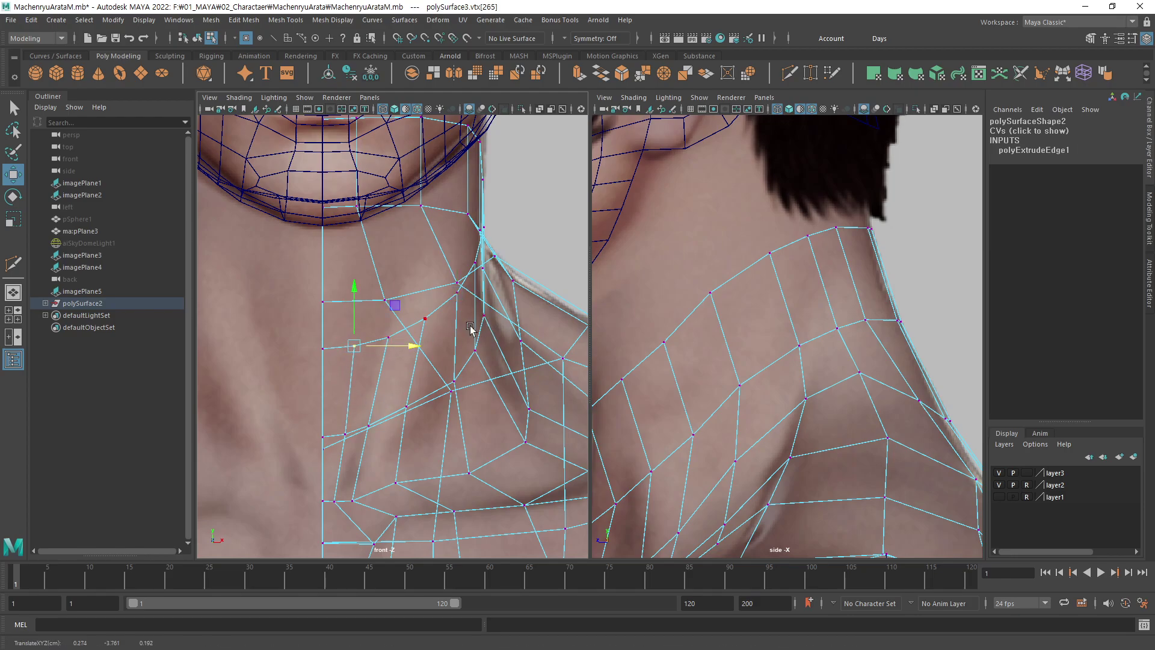
{"action": "scroll", "coordinate": [807, 250], "scroll_direction": "down", "scroll_amount": 2}
{"action": "scroll", "coordinate": [916, 199], "scroll_direction": "up", "scroll_amount": 4}
{"action": "middle_click_drag", "start_coordinate": [803, 320], "coordinate": [827, 291], "text": "alt"}
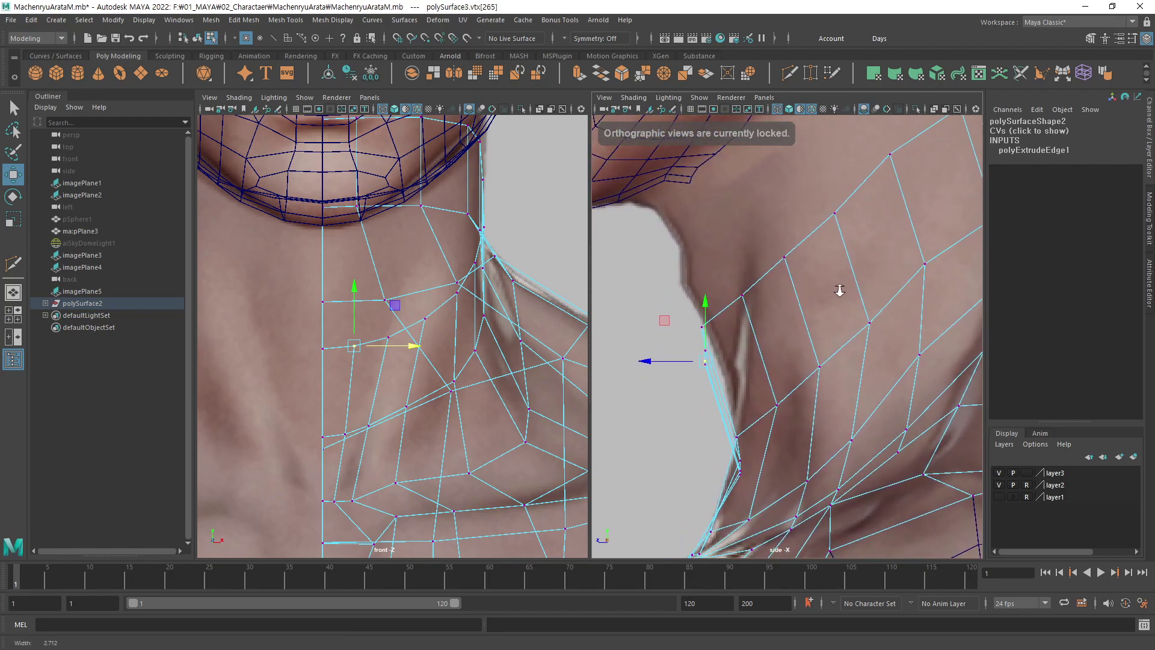
Move the selected throat vertex in depth to match the side reference profile.
{"action": "scroll", "coordinate": [774, 327], "scroll_direction": "up", "scroll_amount": 1}
{"action": "scroll", "coordinate": [741, 371], "scroll_direction": "up", "scroll_amount": 2}
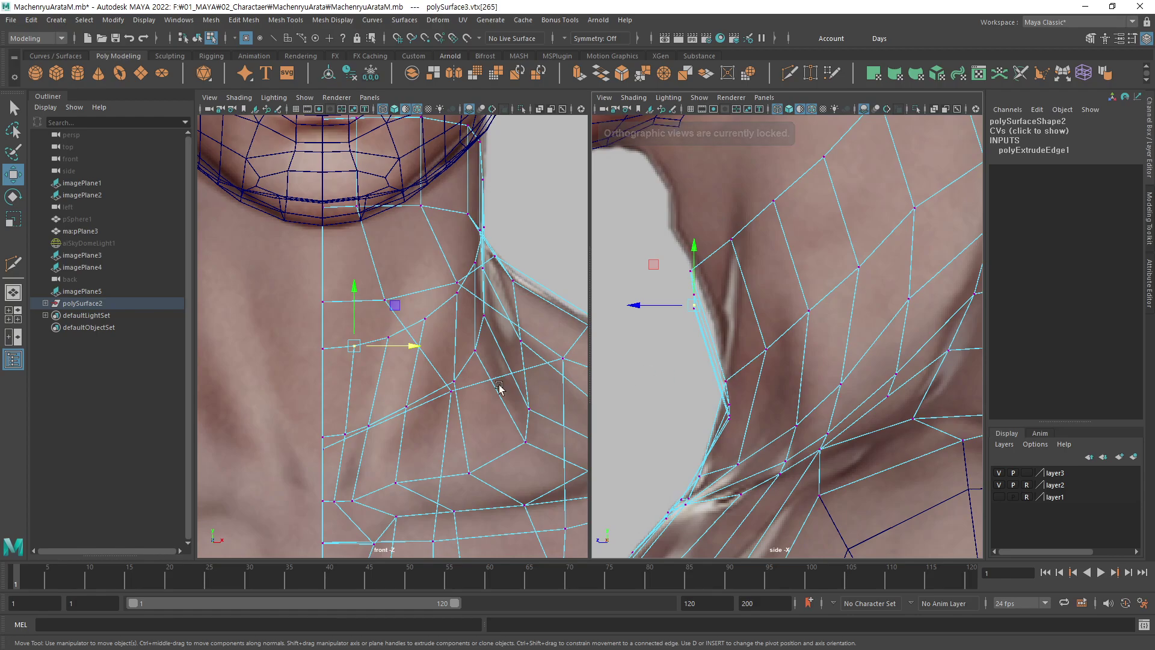
{"action": "middle_click_drag", "start_coordinate": [427, 326], "coordinate": [419, 338], "text": "alt"}
{"action": "key", "text": "q"}
{"action": "key", "text": "w"}
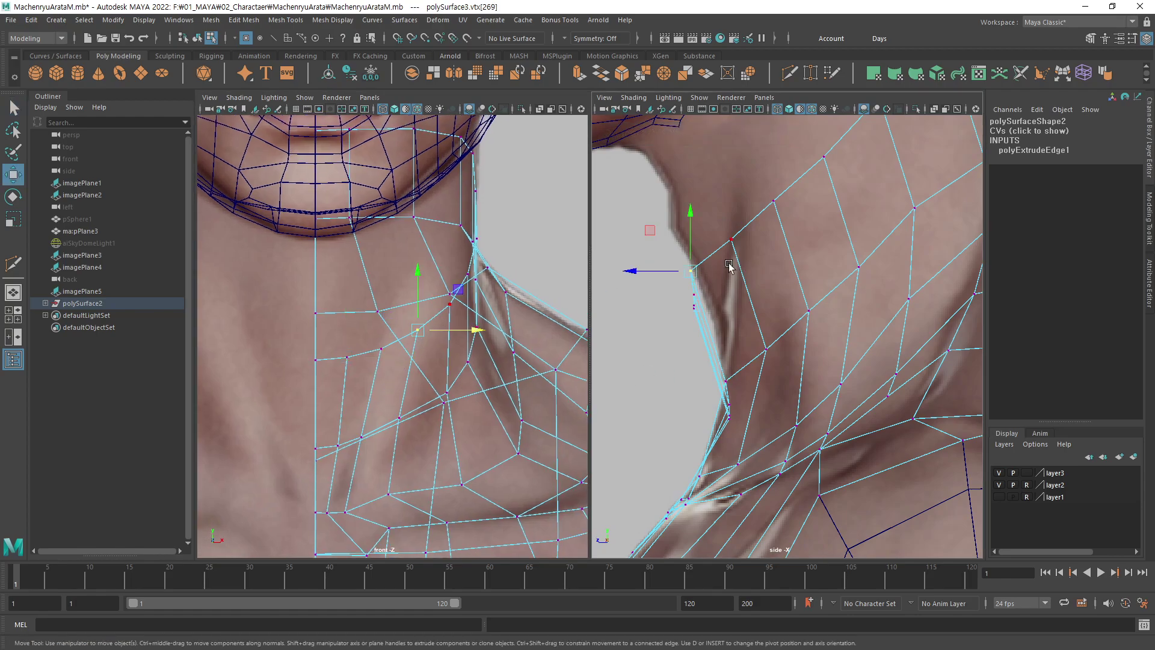
{"action": "left_click_drag", "start_coordinate": [695, 271], "coordinate": [715, 268]}
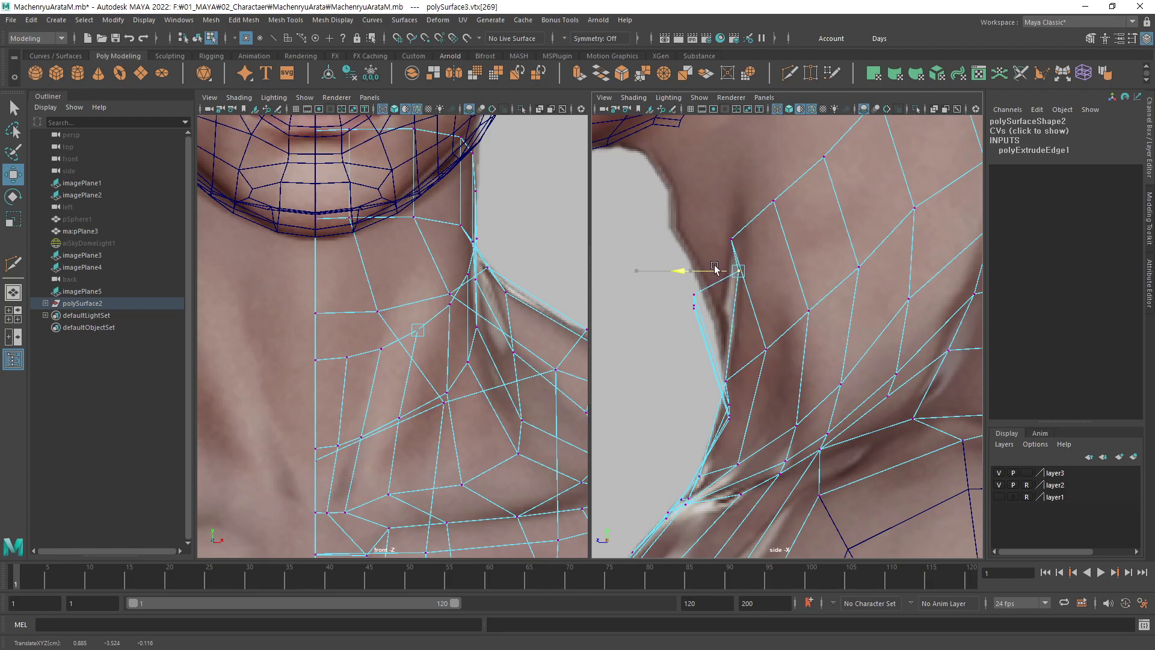
{"action": "left_click_drag", "start_coordinate": [713, 269], "coordinate": [710, 296]}
{"action": "key", "text": "q"}
{"action": "key", "text": "w"}
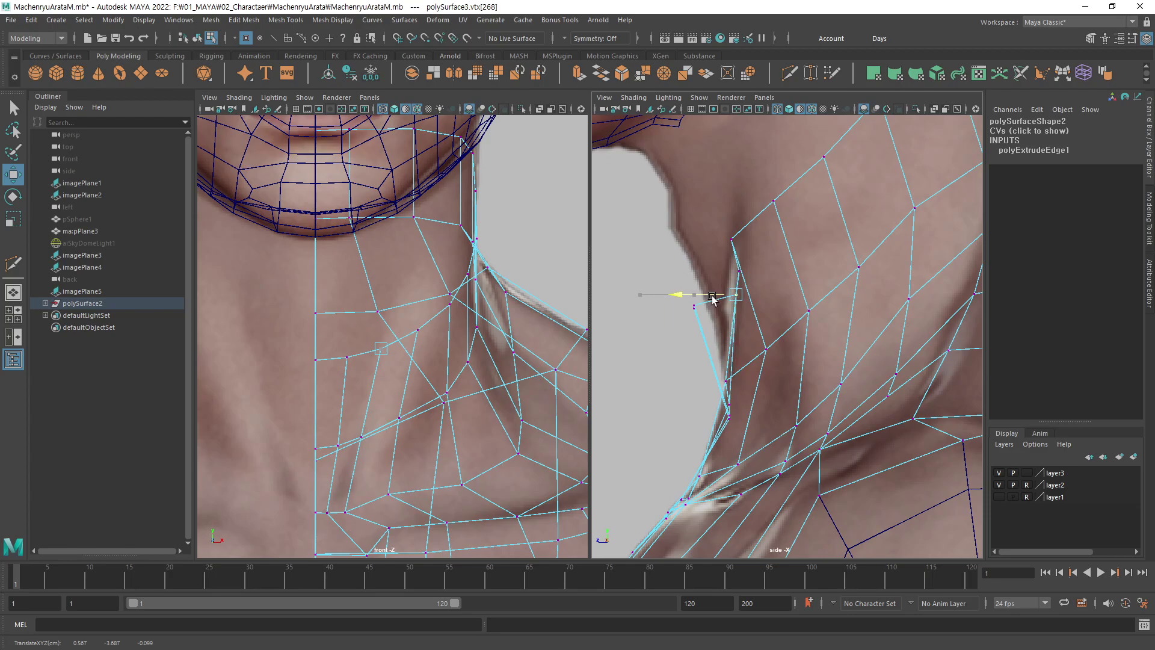
Nudge the neighbouring throat, front-centre and side-neck vertices onto the side reference's throat line.
{"action": "left_click", "coordinate": [694, 307]}
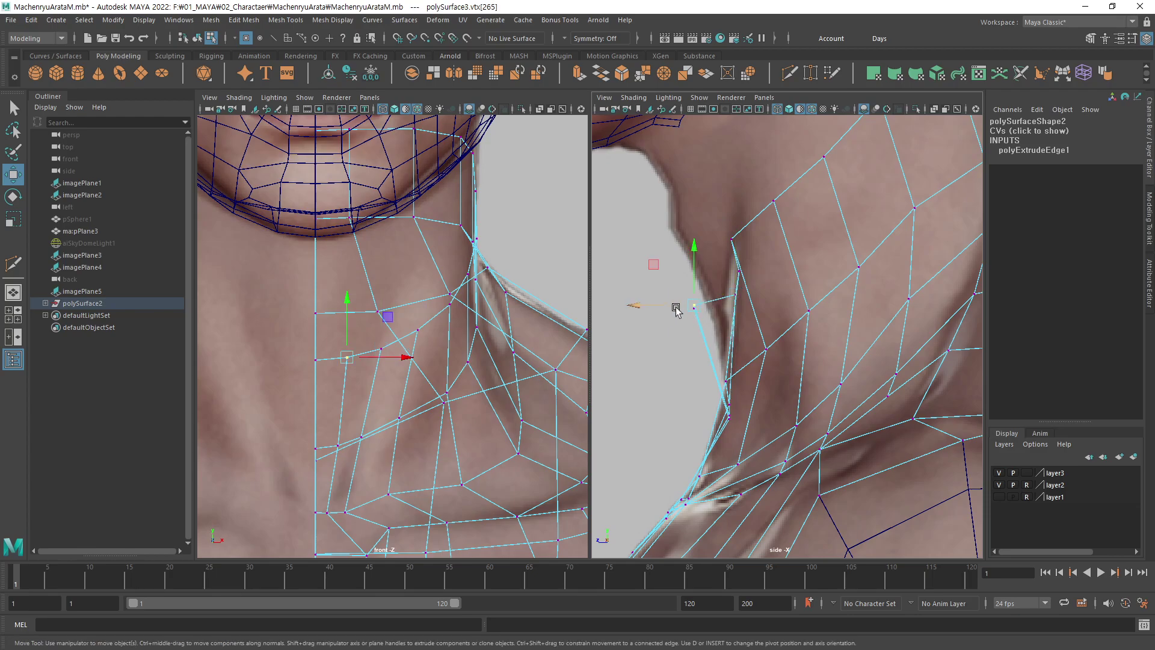
{"action": "left_click_drag", "start_coordinate": [695, 307], "coordinate": [701, 310]}
{"action": "left_click", "coordinate": [695, 308]}
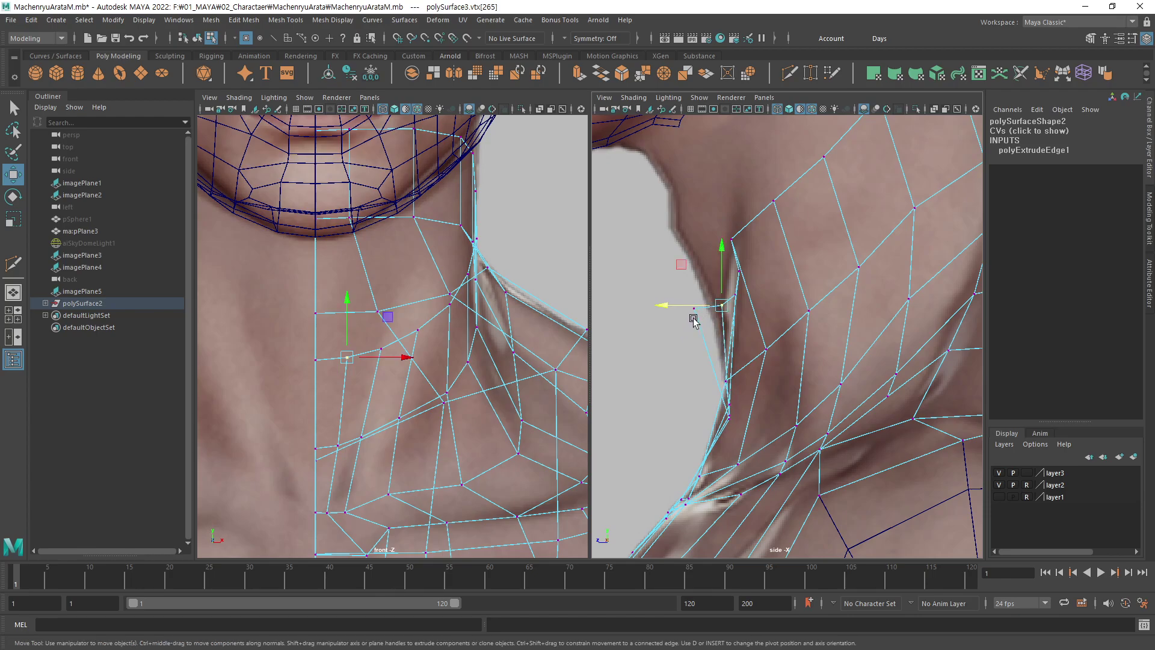
{"action": "left_click", "coordinate": [691, 319]}
{"action": "left_click_drag", "start_coordinate": [669, 313], "coordinate": [684, 311]}
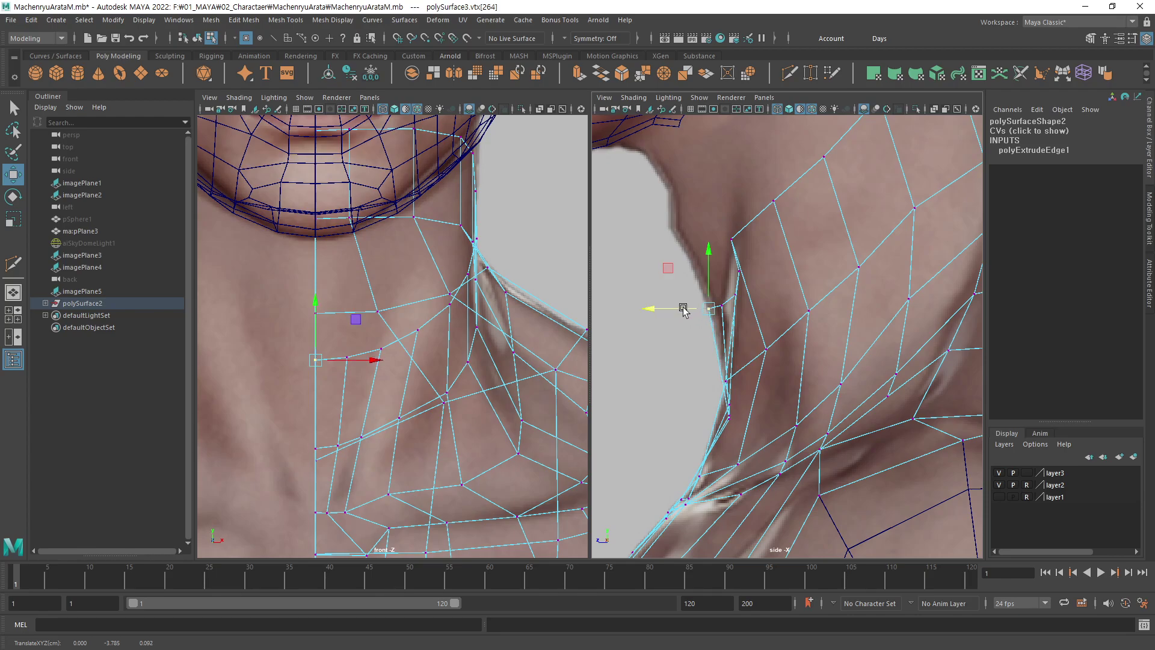
{"action": "left_click", "coordinate": [722, 309]}
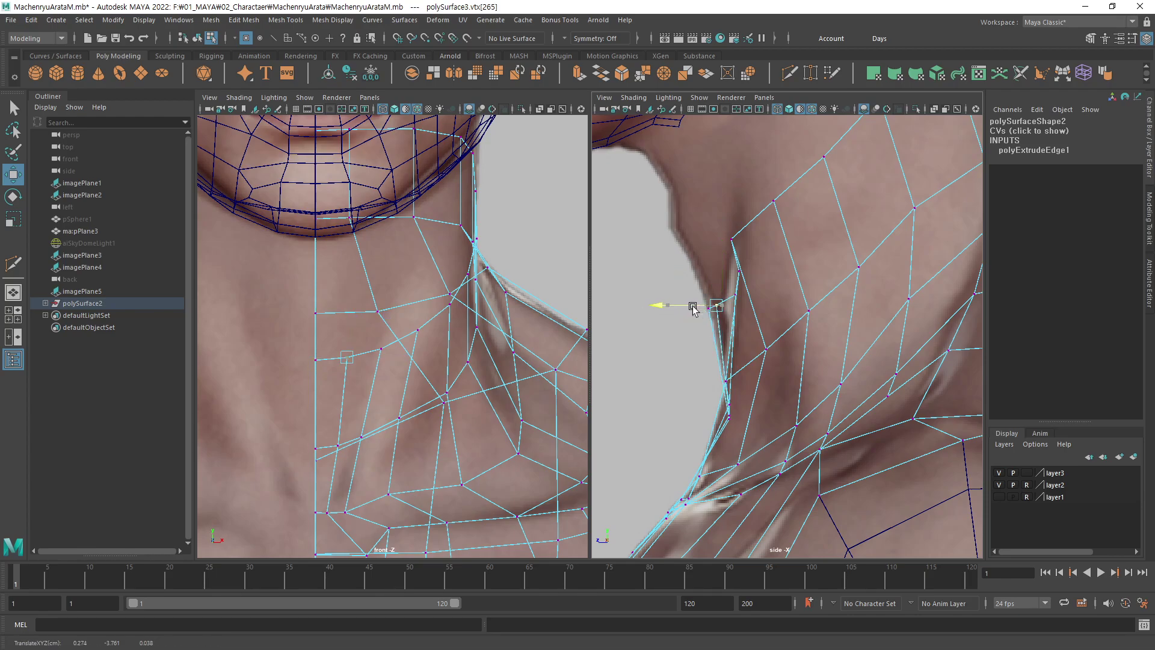
{"action": "left_click_drag", "start_coordinate": [693, 308], "coordinate": [690, 312]}
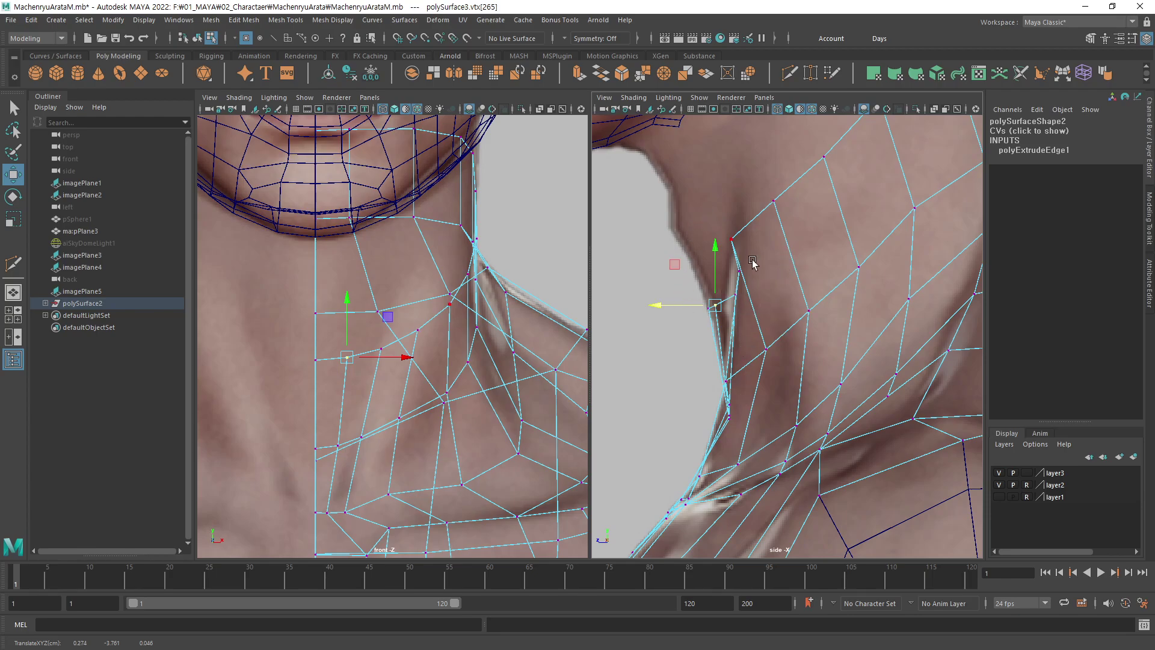
{"action": "scroll", "coordinate": [752, 263], "scroll_direction": "up", "scroll_amount": 2}
{"action": "left_click", "coordinate": [688, 322]}
{"action": "left_click_drag", "start_coordinate": [668, 321], "coordinate": [705, 318]}
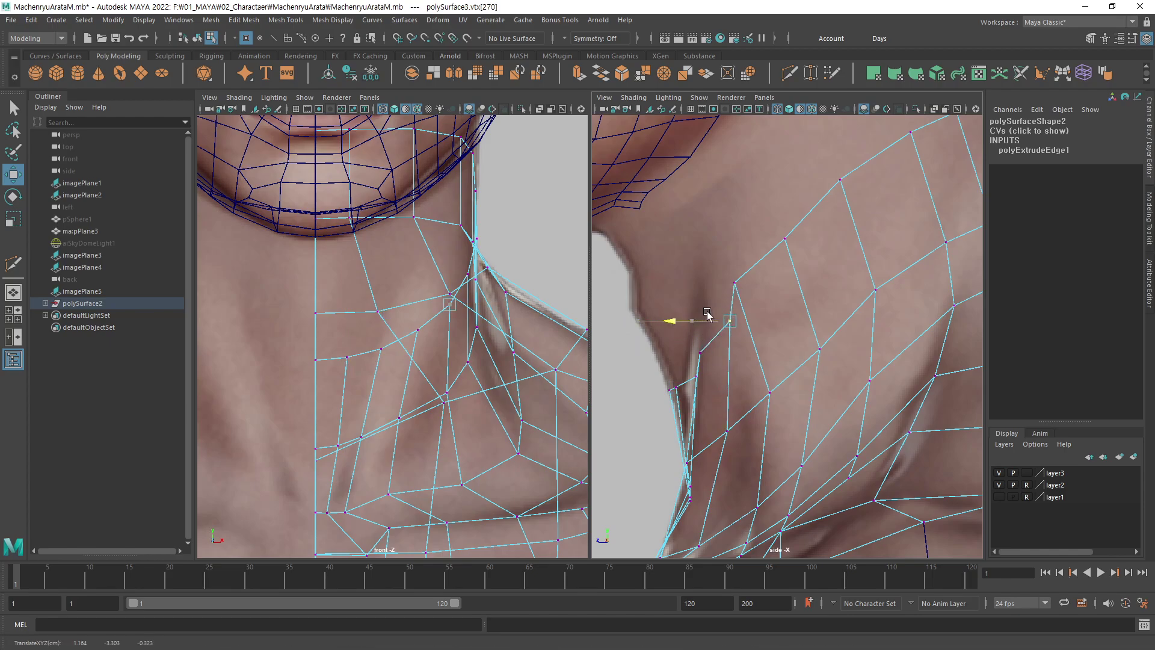
Move five extruded-loop vertices in the side view onto the reference neck contour.
{"action": "left_click", "coordinate": [743, 282]}
{"action": "left_click_drag", "start_coordinate": [743, 282], "coordinate": [761, 284]}
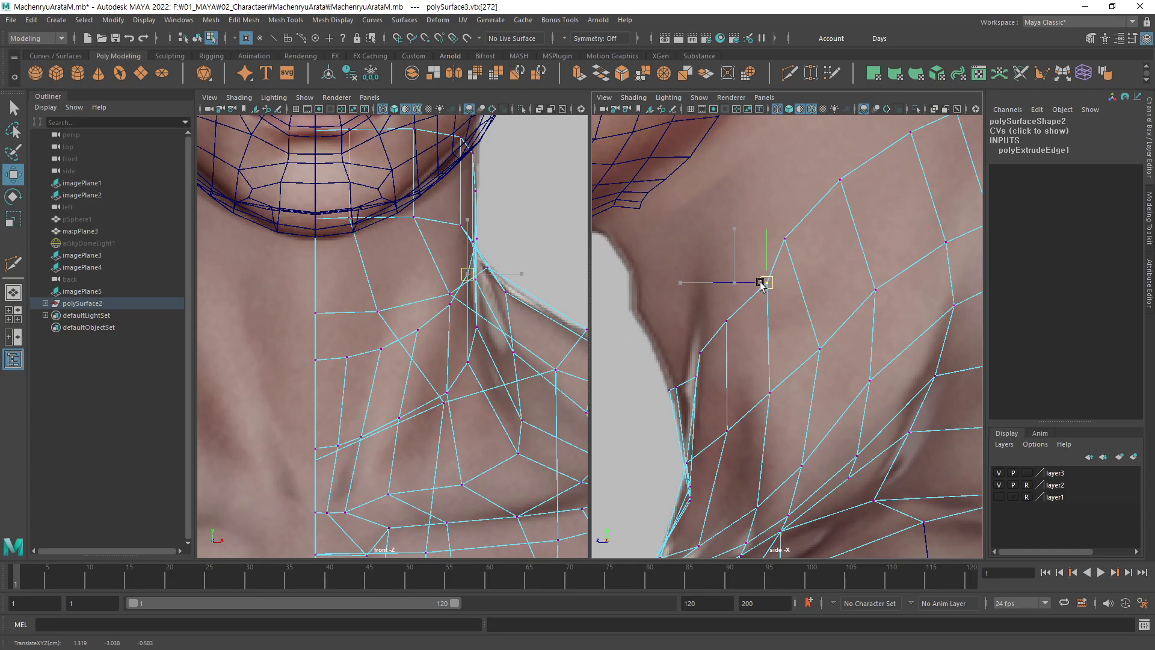
{"action": "left_click", "coordinate": [785, 239]}
{"action": "left_click_drag", "start_coordinate": [792, 242], "coordinate": [826, 242]}
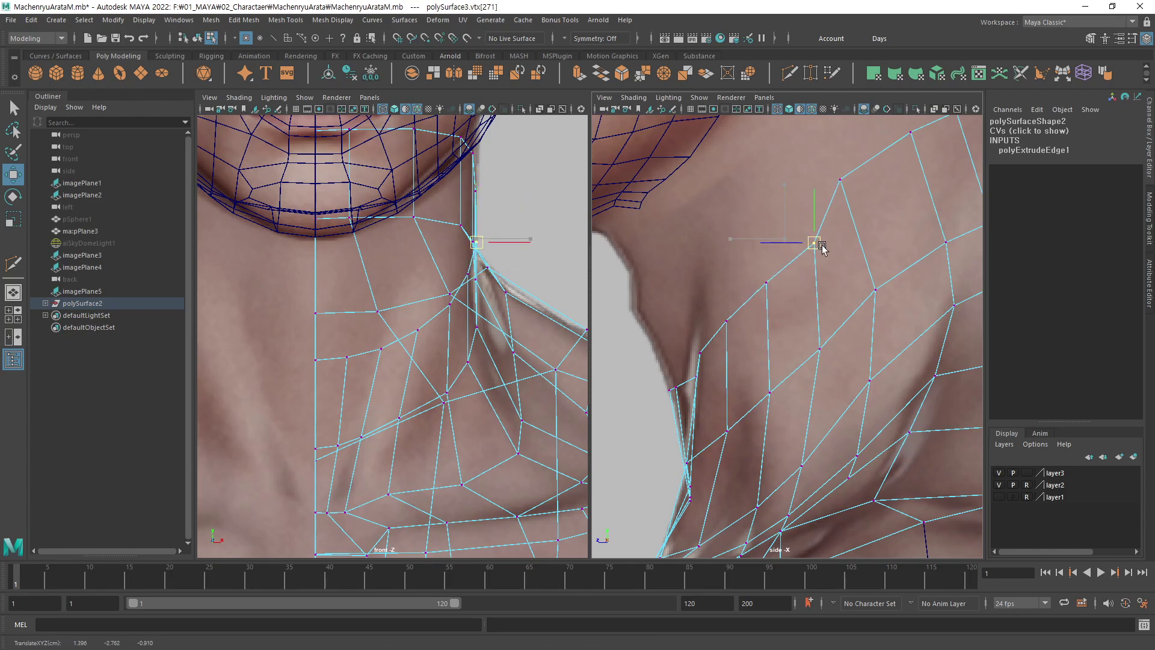
{"action": "left_click", "coordinate": [774, 293]}
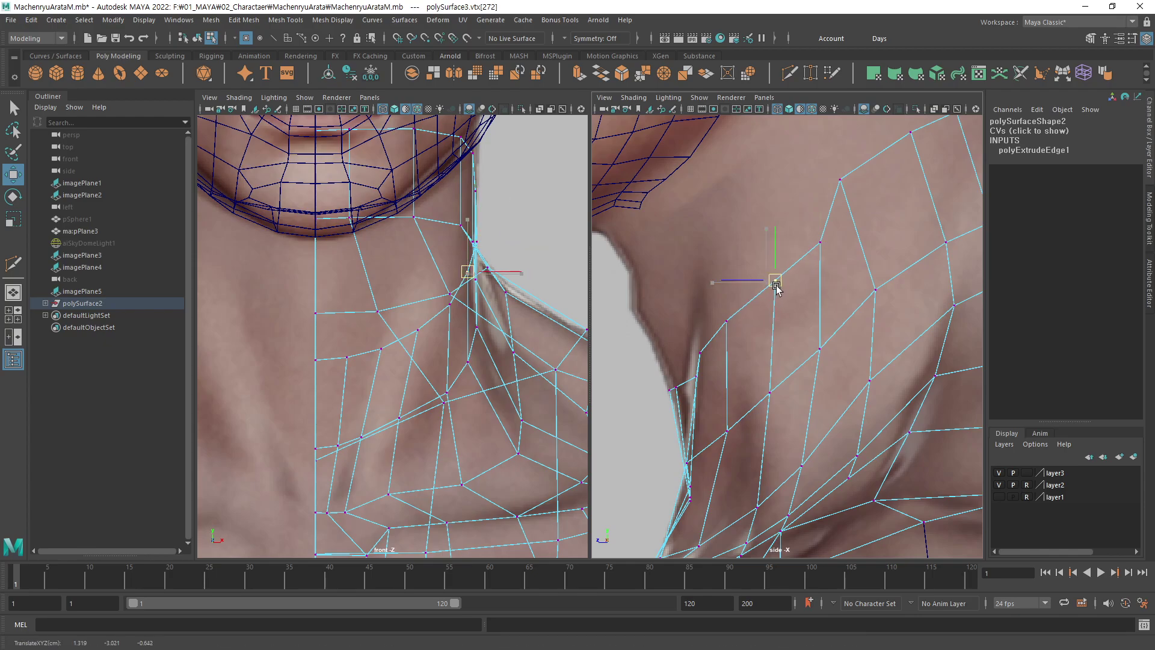
{"action": "left_click_drag", "start_coordinate": [765, 282], "coordinate": [766, 283]}
{"action": "left_click", "coordinate": [729, 322]}
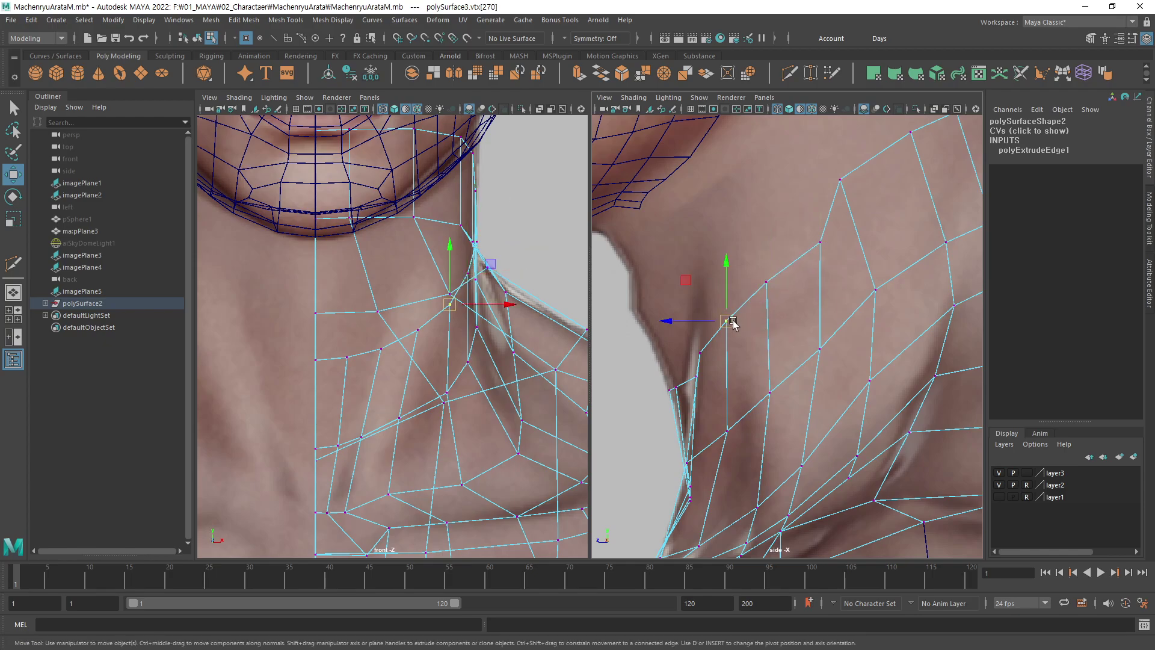
{"action": "left_click_drag", "start_coordinate": [729, 322], "coordinate": [734, 335]}
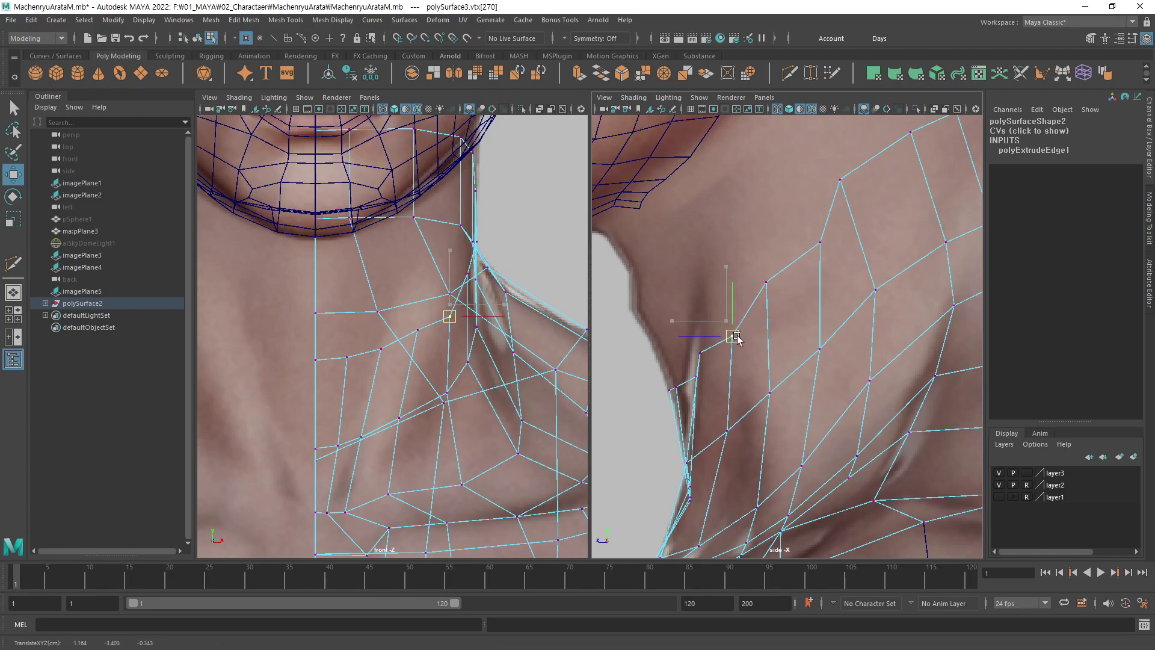
{"action": "left_click", "coordinate": [696, 376]}
{"action": "mouse_move", "coordinate": [696, 377]}
{"action": "left_mouse_down"}
{"action": "mouse_move", "coordinate": [700, 359]}
{"action": "mouse_move", "coordinate": [699, 381]}
{"action": "left_mouse_up"}
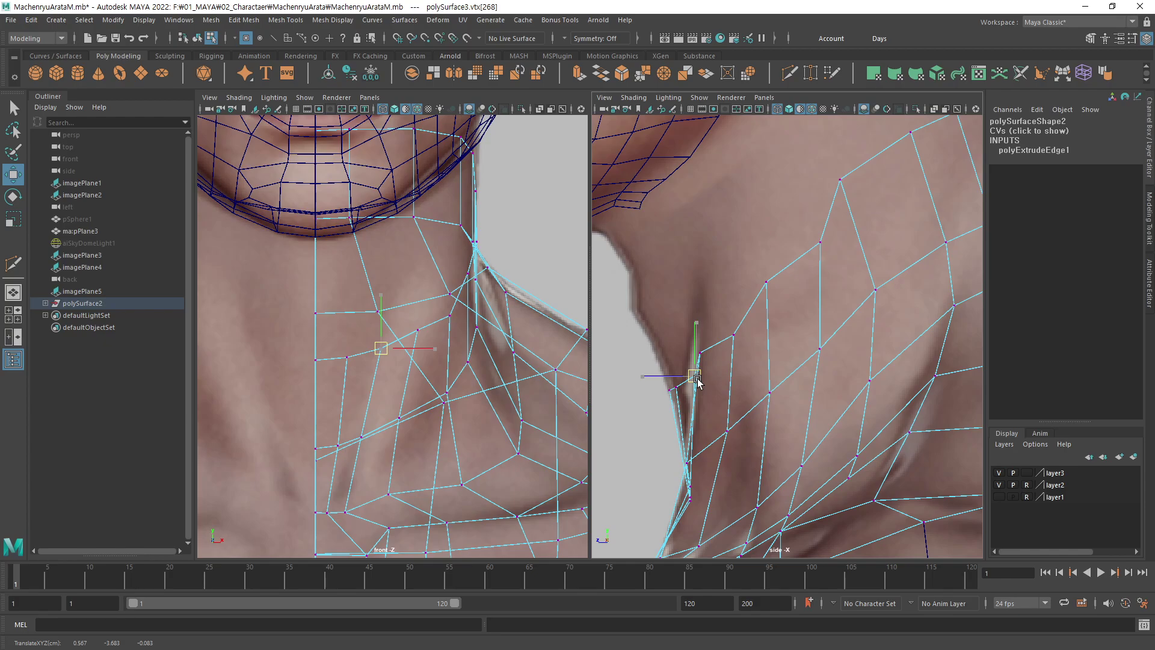
Lower two front-of-neck vertices onto the neck outline.
{"action": "mouse_move", "coordinate": [816, 316]}
{"action": "middle_mouse_down", "text": "alt"}
{"action": "mouse_move", "coordinate": [737, 378]}
{"action": "mouse_move", "coordinate": [745, 342]}
{"action": "middle_mouse_up", "text": "alt"}
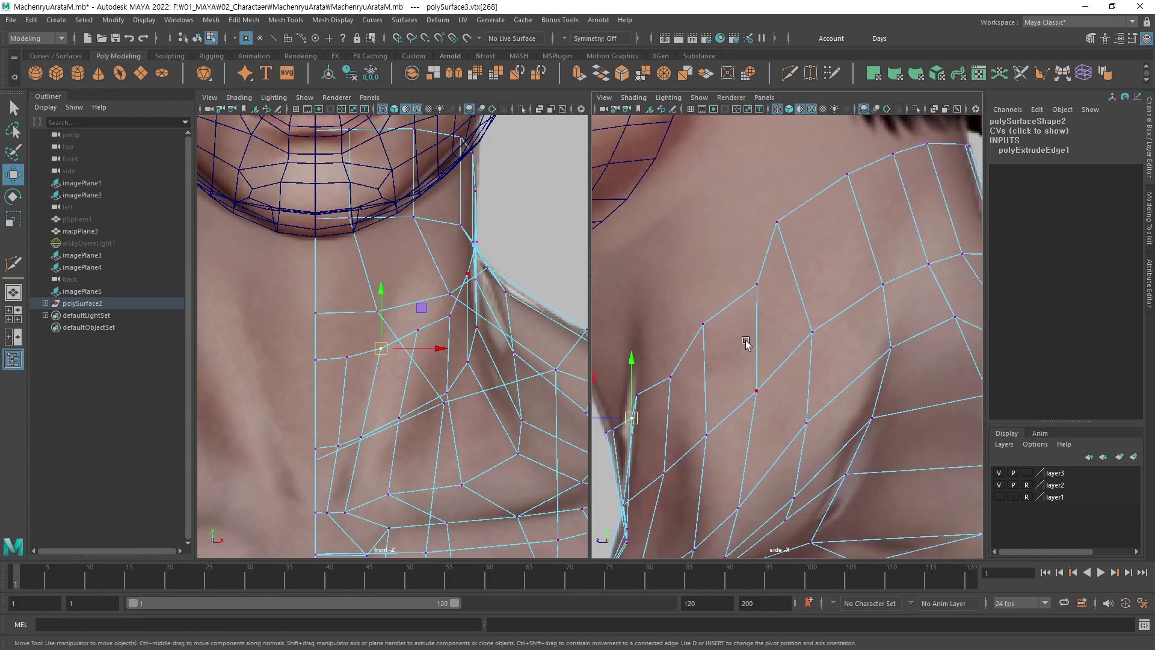
{"action": "left_click", "coordinate": [419, 330]}
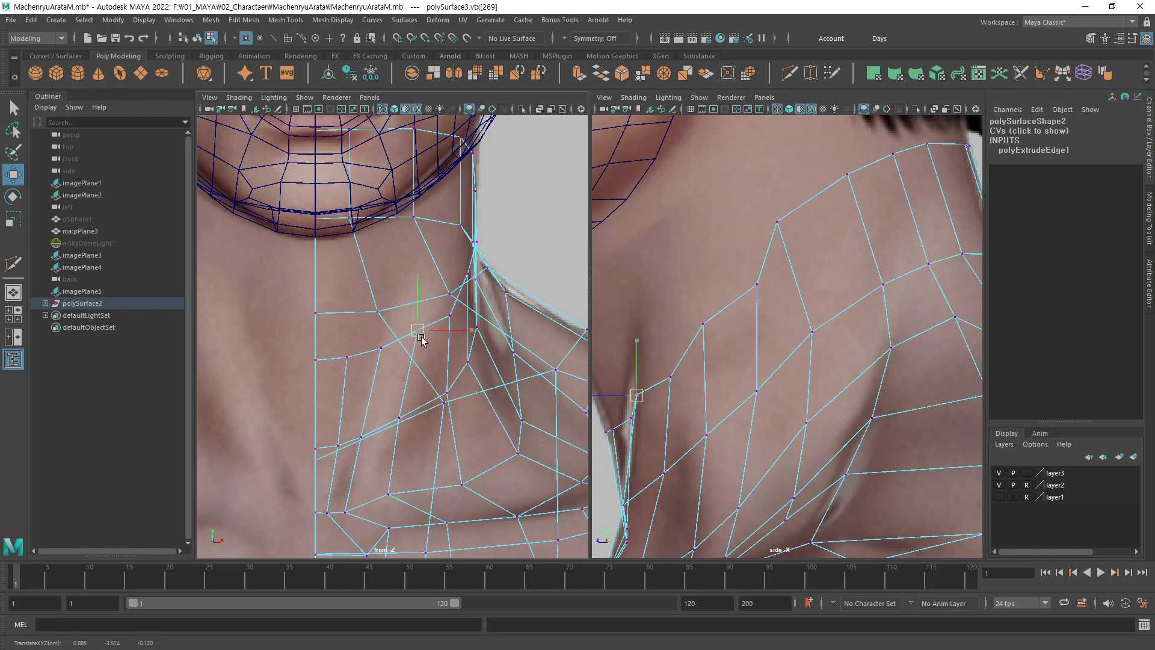
{"action": "left_click_drag", "start_coordinate": [420, 331], "coordinate": [421, 343]}
{"action": "left_click", "coordinate": [450, 315]}
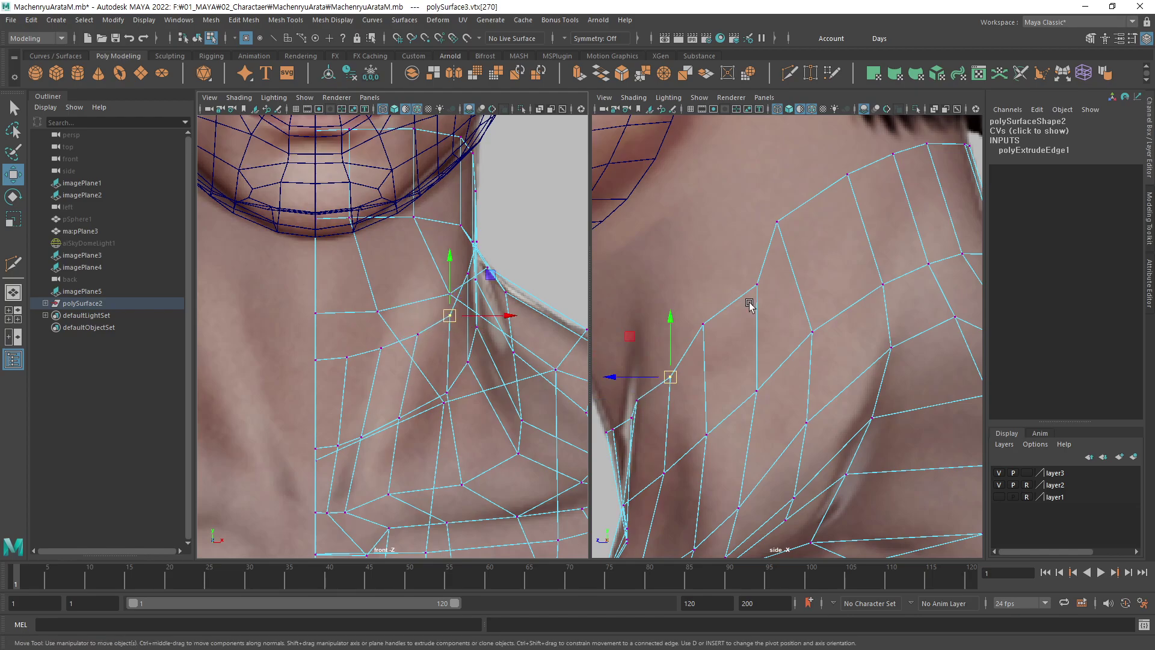
{"action": "key", "text": "q"}
{"action": "middle_click_drag", "start_coordinate": [745, 297], "coordinate": [749, 326], "text": "alt"}
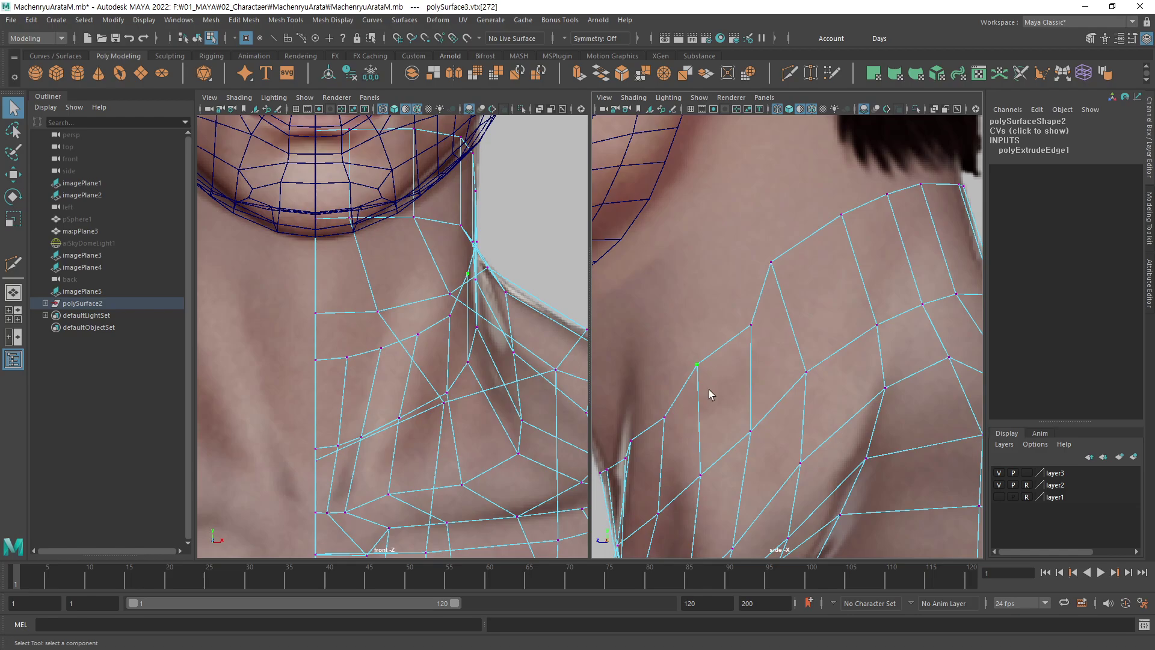
{"action": "key", "text": "w"}
{"action": "left_click_drag", "start_coordinate": [701, 371], "coordinate": [709, 377]}
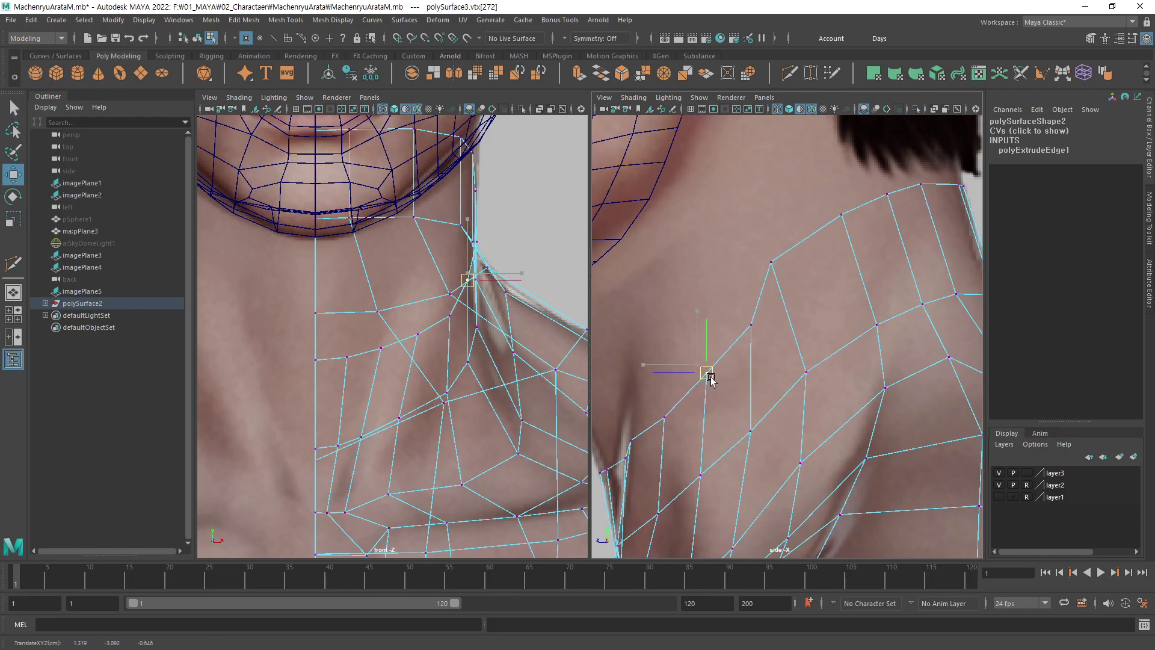
Move the upper neck vertex and its neighbour right onto the side reference's neck edge.
{"action": "left_click", "coordinate": [751, 325]}
{"action": "left_click", "coordinate": [772, 262]}
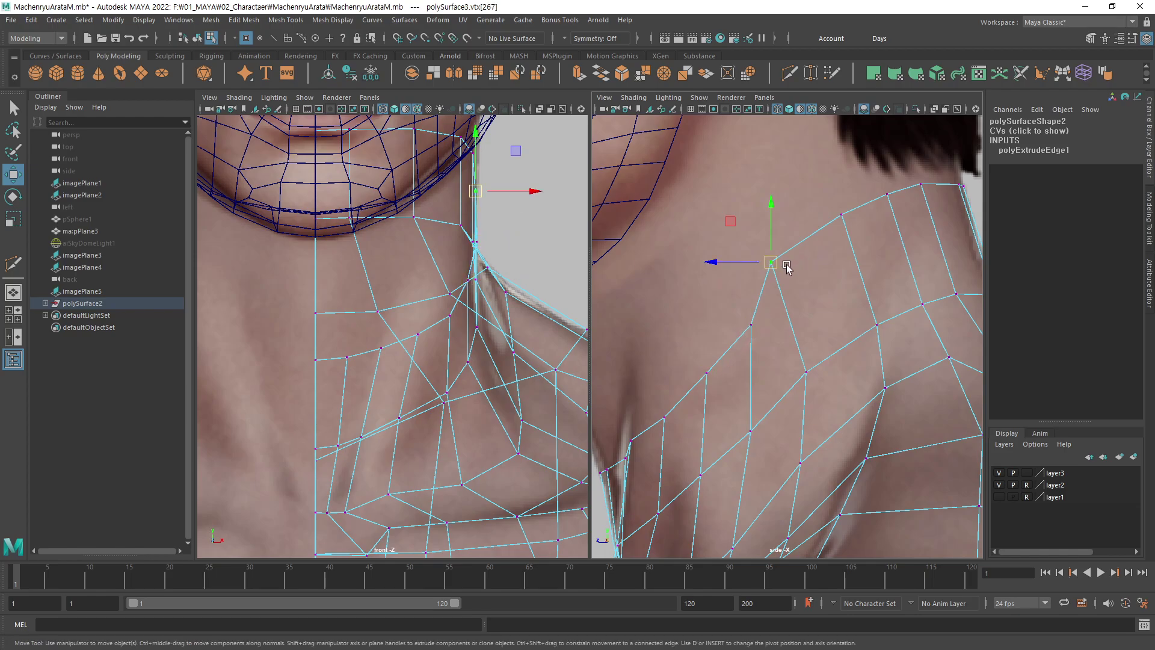
{"action": "left_click_drag", "start_coordinate": [786, 265], "coordinate": [807, 269]}
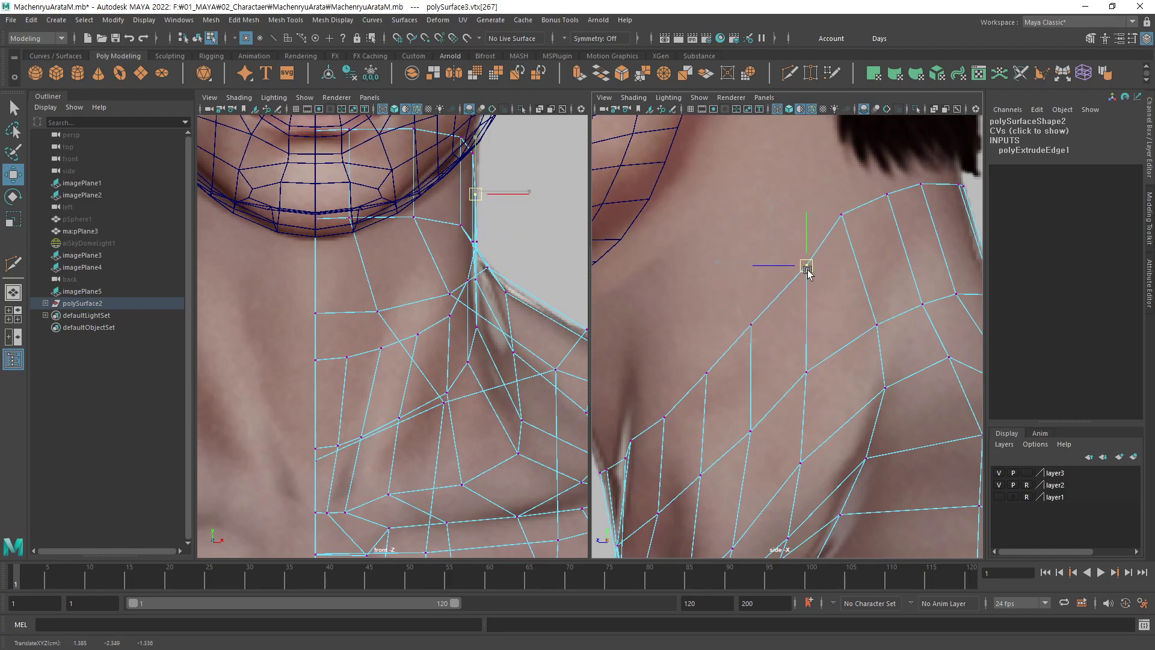
{"action": "left_click", "coordinate": [755, 325]}
{"action": "left_click_drag", "start_coordinate": [755, 326], "coordinate": [761, 331]}
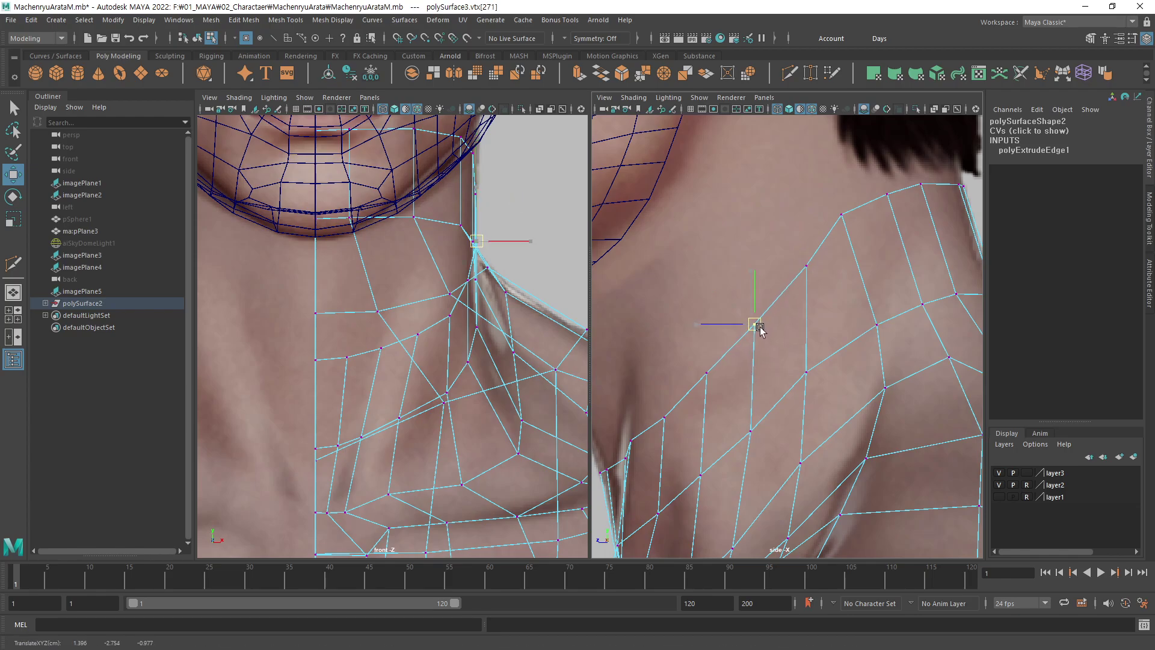
{"action": "middle_click_drag", "start_coordinate": [897, 266], "coordinate": [791, 330], "text": "alt"}
{"action": "scroll", "coordinate": [773, 330], "scroll_direction": "down", "scroll_amount": 2}
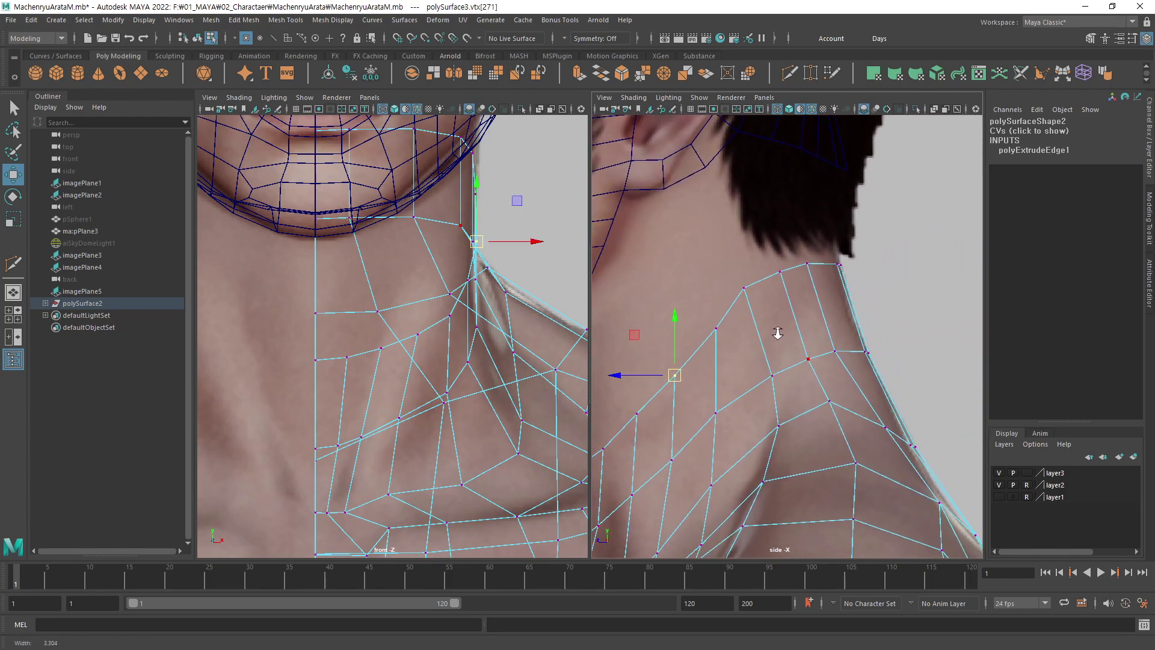
Pull the side-view neck and top-ring vertices down and right onto the nape outline.
{"action": "left_click", "coordinate": [746, 290]}
{"action": "left_click_drag", "start_coordinate": [747, 290], "coordinate": [778, 305]}
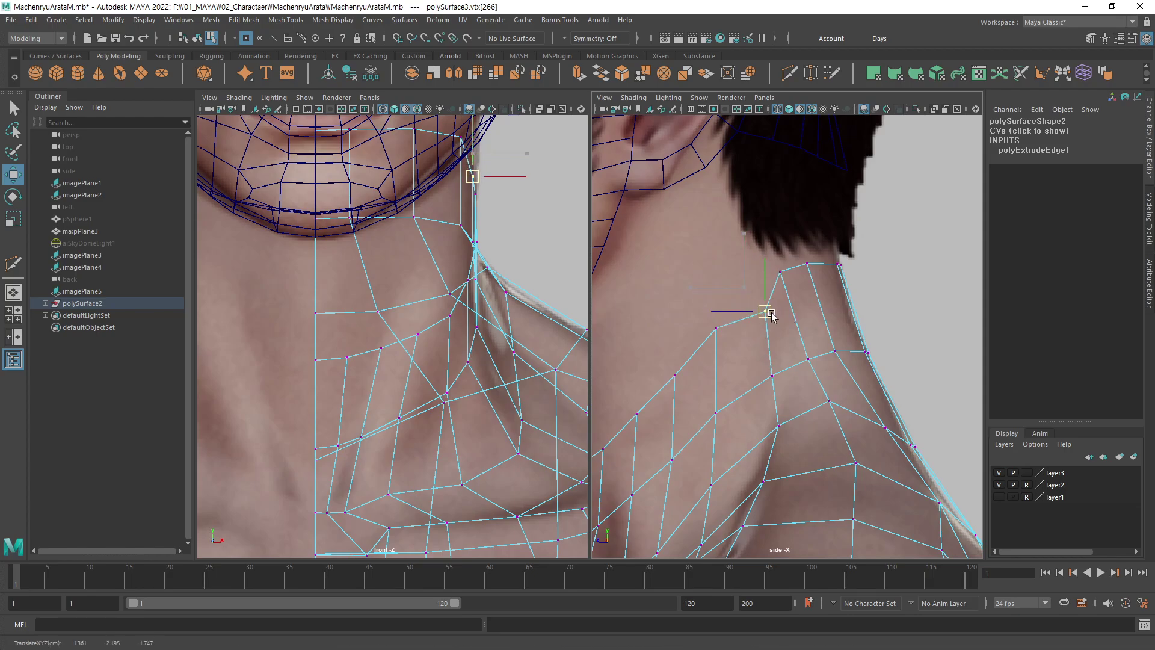
{"action": "left_click", "coordinate": [775, 377]}
{"action": "left_click_drag", "start_coordinate": [778, 379], "coordinate": [789, 369]}
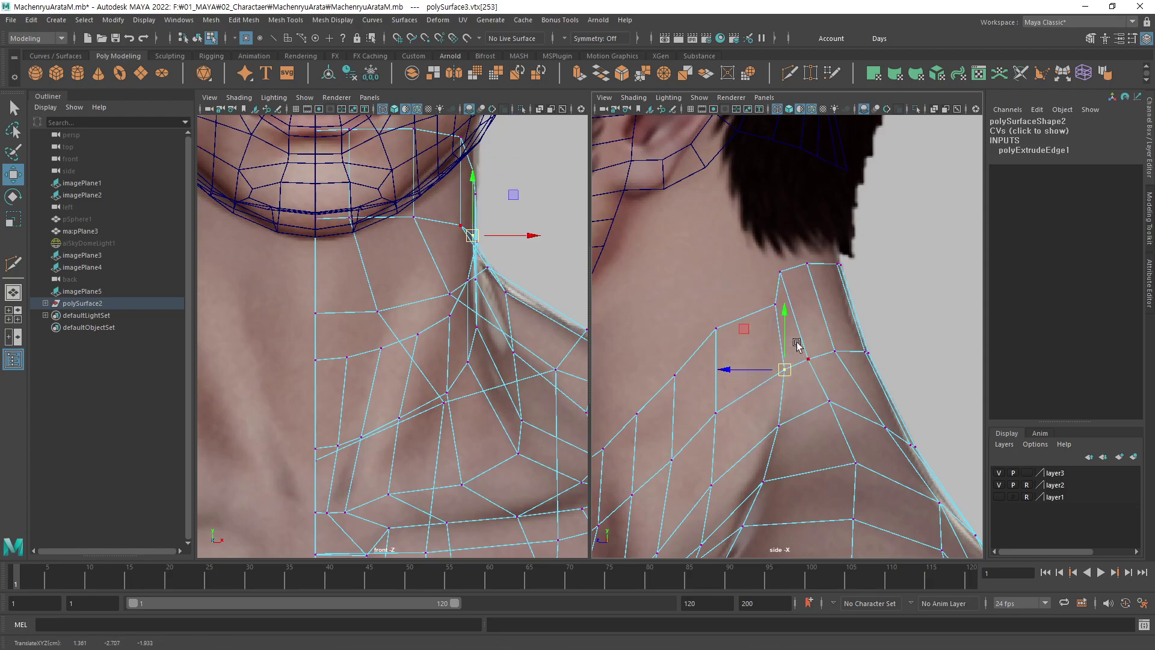
{"action": "left_click", "coordinate": [784, 273]}
{"action": "mouse_move", "coordinate": [787, 276]}
{"action": "left_mouse_down"}
{"action": "mouse_move", "coordinate": [809, 297]}
{"action": "mouse_move", "coordinate": [785, 299]}
{"action": "left_mouse_up"}
{"action": "left_click", "coordinate": [782, 309]}
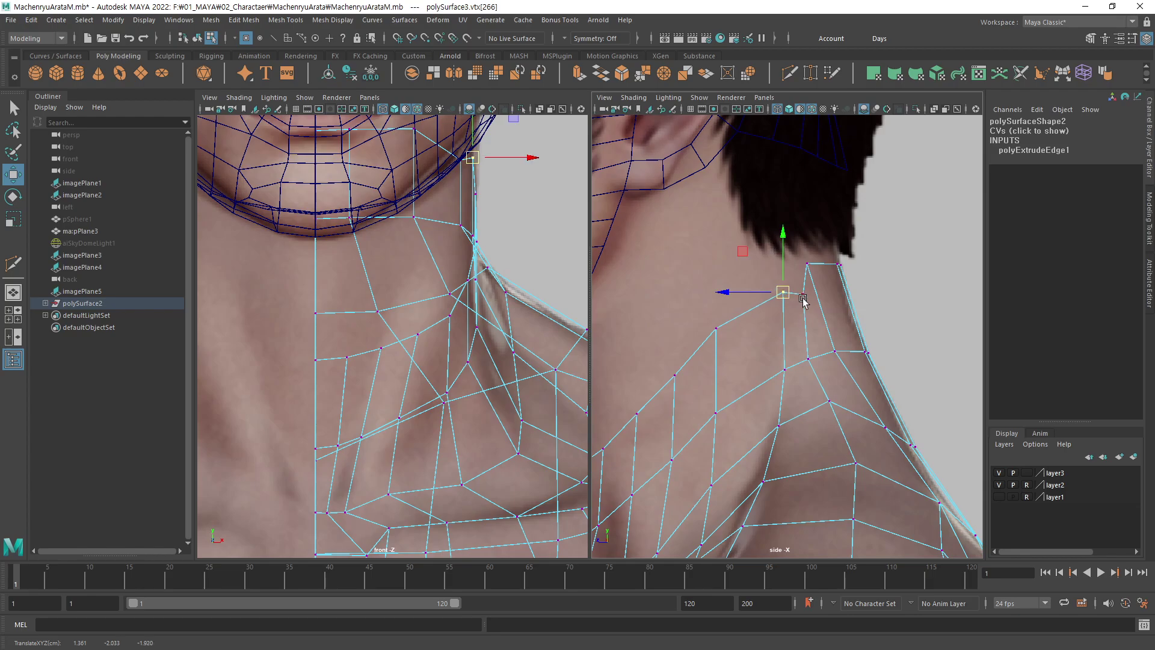
{"action": "left_click", "coordinate": [809, 265]}
{"action": "mouse_move", "coordinate": [814, 269]}
{"action": "left_mouse_down"}
{"action": "mouse_move", "coordinate": [830, 297]}
{"action": "mouse_move", "coordinate": [845, 297]}
{"action": "left_mouse_up"}
Fine-tune the back top-ring vertices against the nape just below the hairline.
{"action": "left_click", "coordinate": [841, 268]}
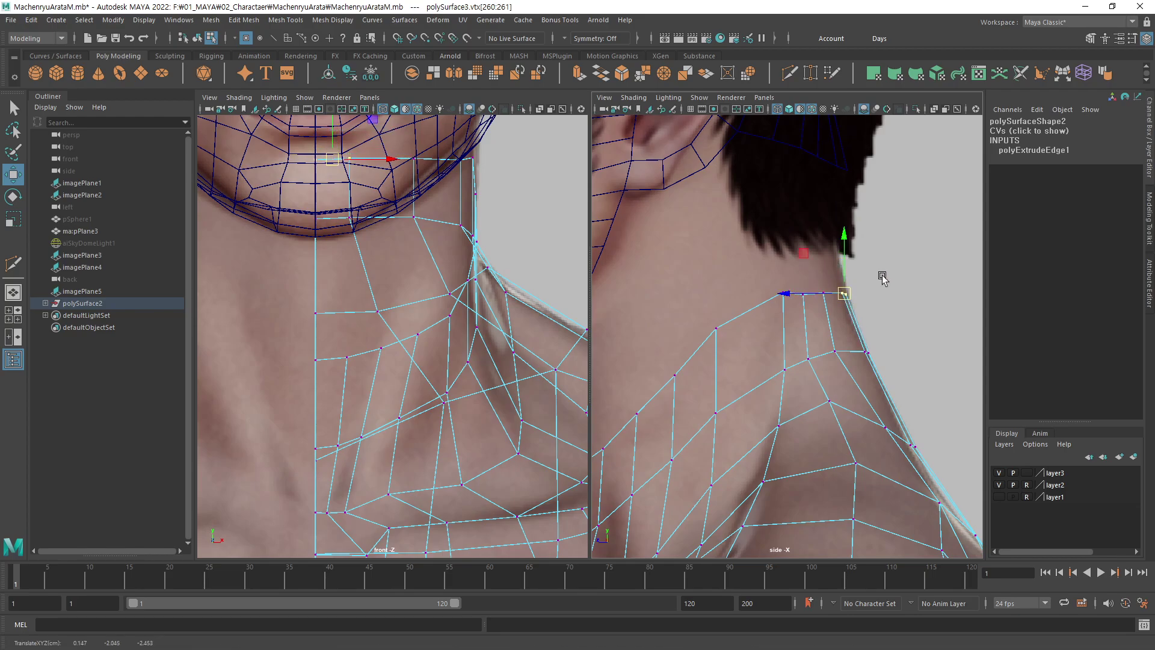
{"action": "left_click", "coordinate": [820, 302]}
{"action": "mouse_move", "coordinate": [838, 307]}
{"action": "left_mouse_down"}
{"action": "mouse_move", "coordinate": [850, 299]}
{"action": "mouse_move", "coordinate": [833, 299]}
{"action": "left_mouse_up"}
{"action": "left_click", "coordinate": [824, 294]}
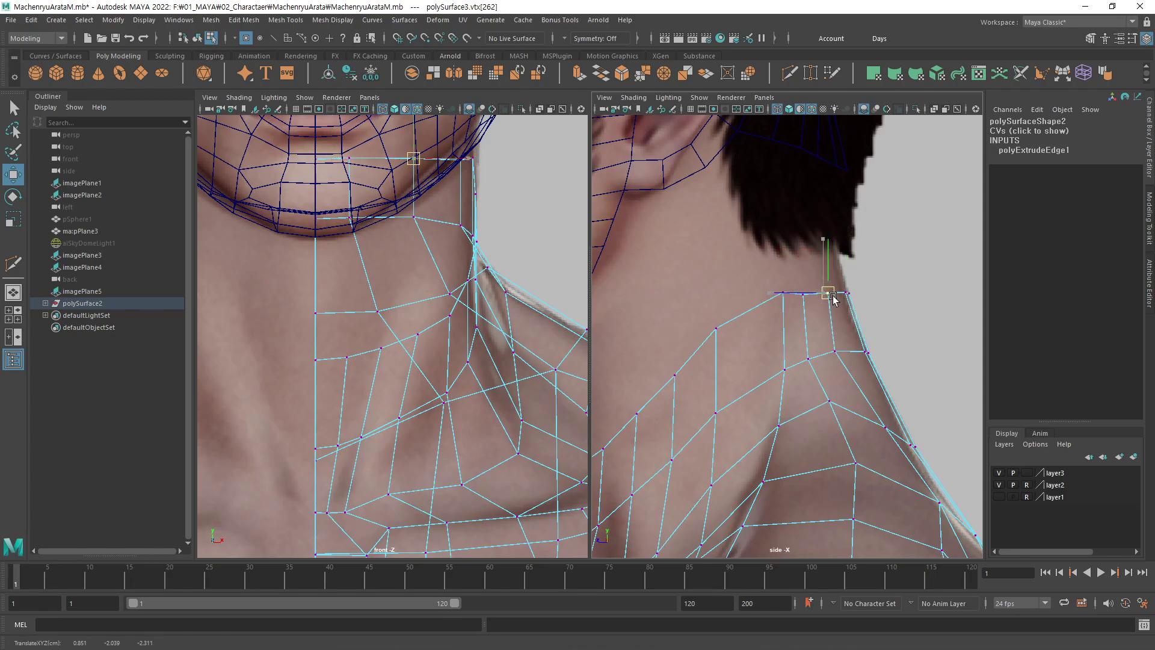
{"action": "left_click", "coordinate": [842, 352]}
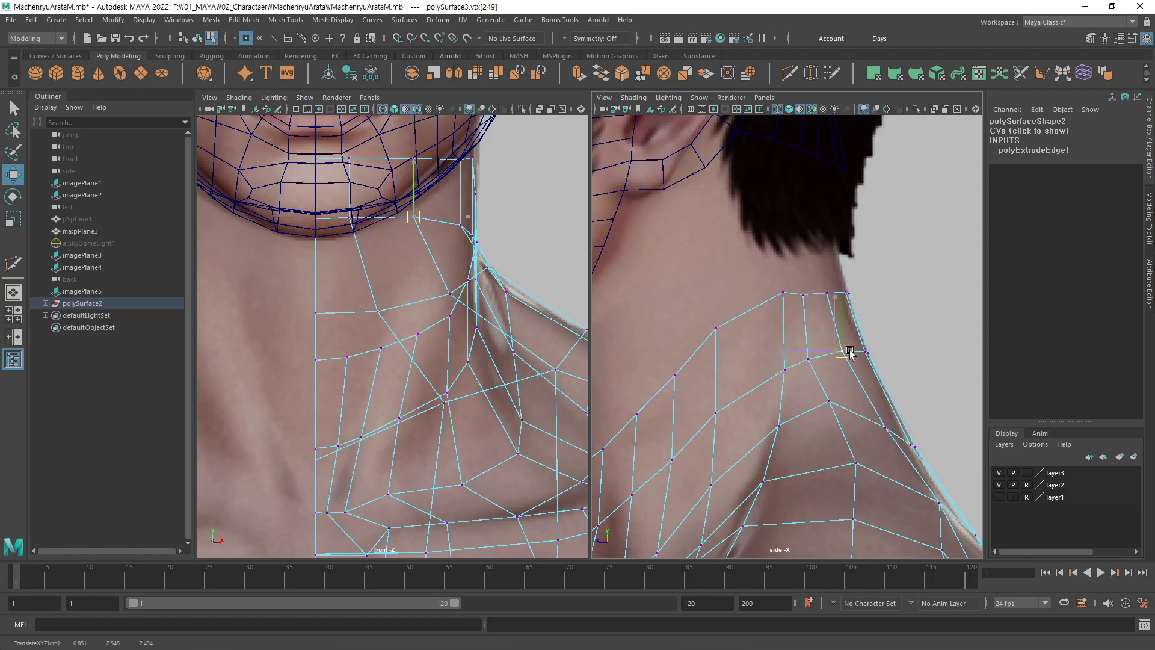
{"action": "left_click", "coordinate": [809, 294]}
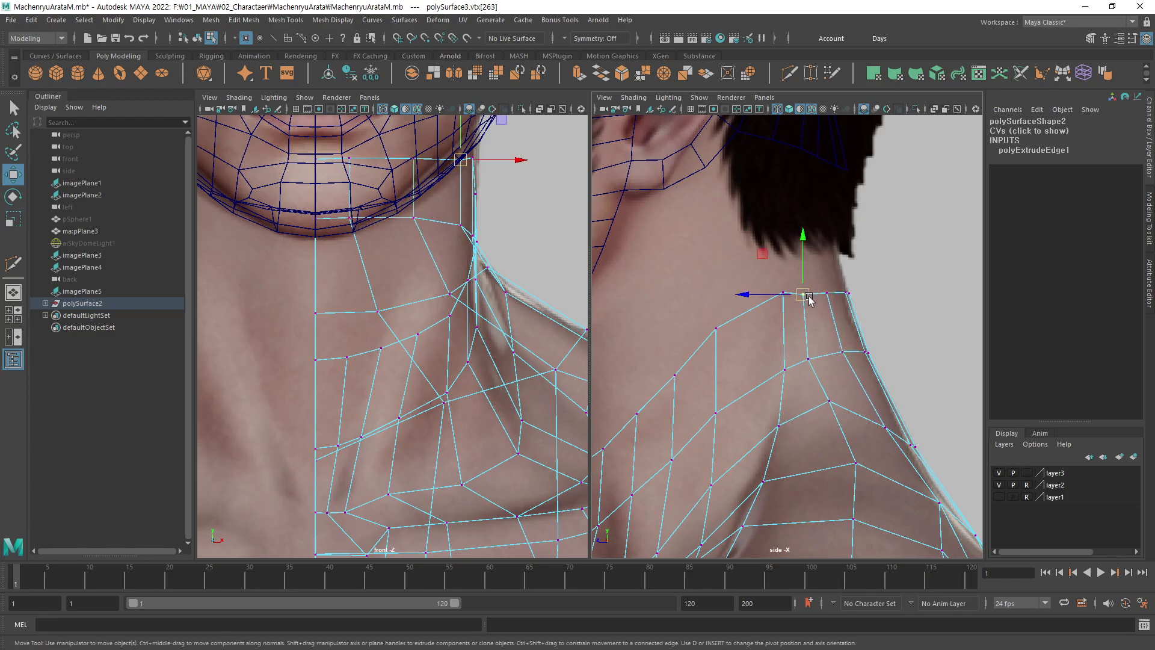
{"action": "left_click", "coordinate": [834, 295]}
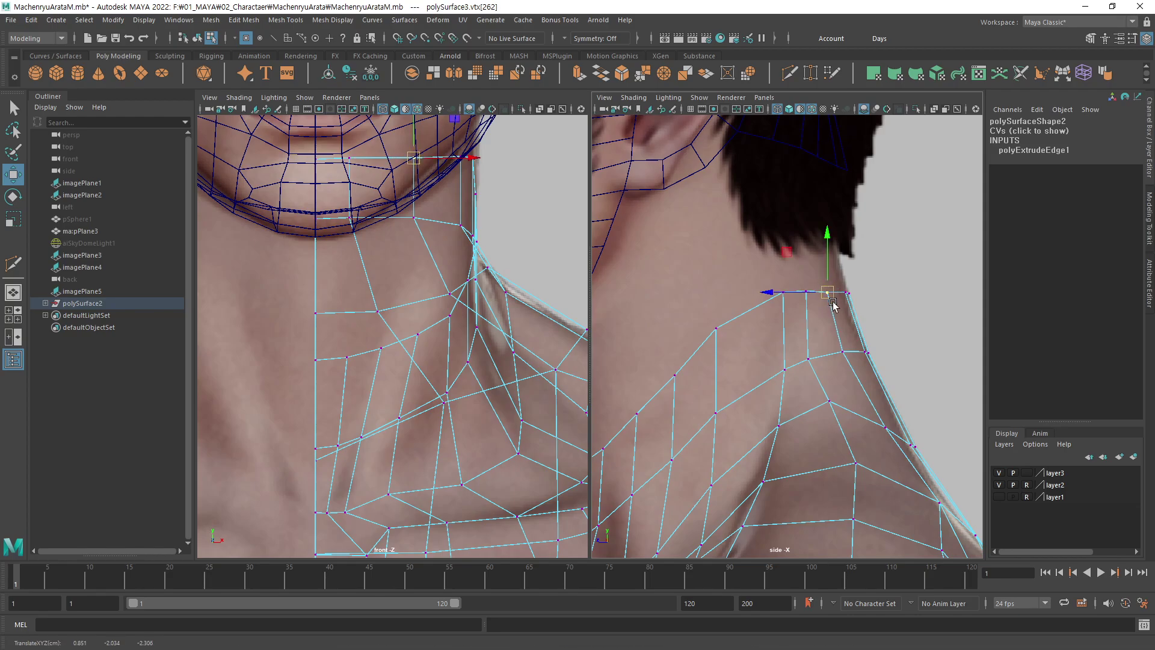
{"action": "middle_click_drag", "start_coordinate": [508, 359], "coordinate": [511, 371], "text": "alt"}
{"action": "scroll", "coordinate": [510, 371], "scroll_direction": "down", "scroll_amount": 5}
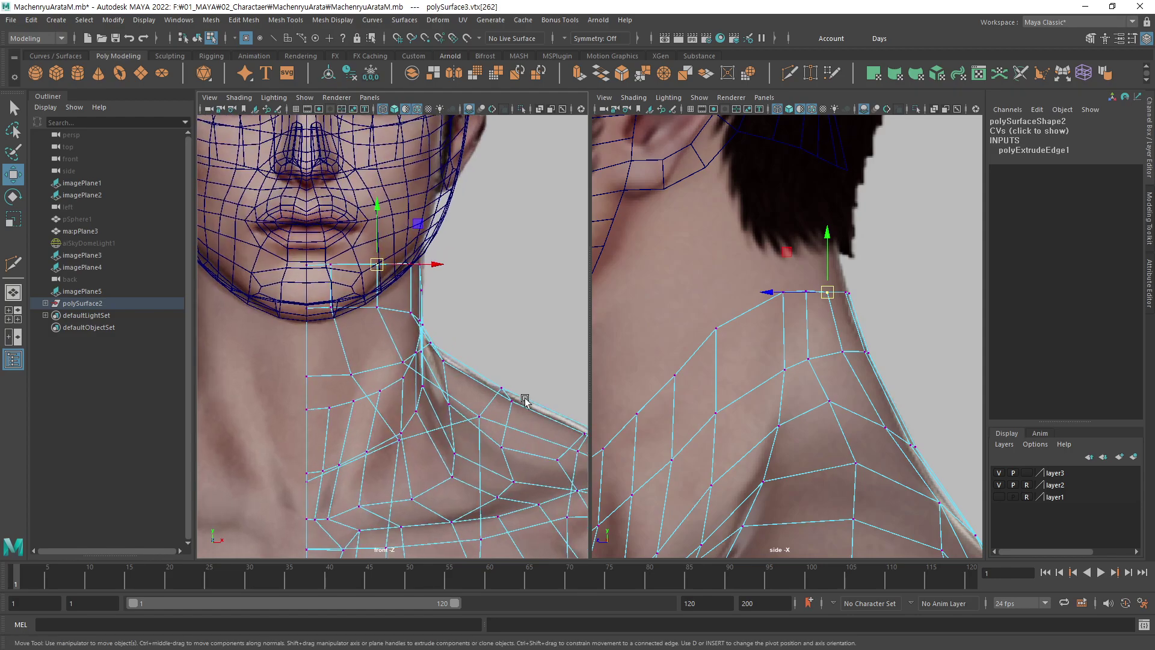
{"action": "key", "text": "space"}
Switch the left viewport to the back view and slide the top neck vertex to the neck edge.
{"action": "left_click_drag", "start_coordinate": [457, 358], "coordinate": [449, 373]}
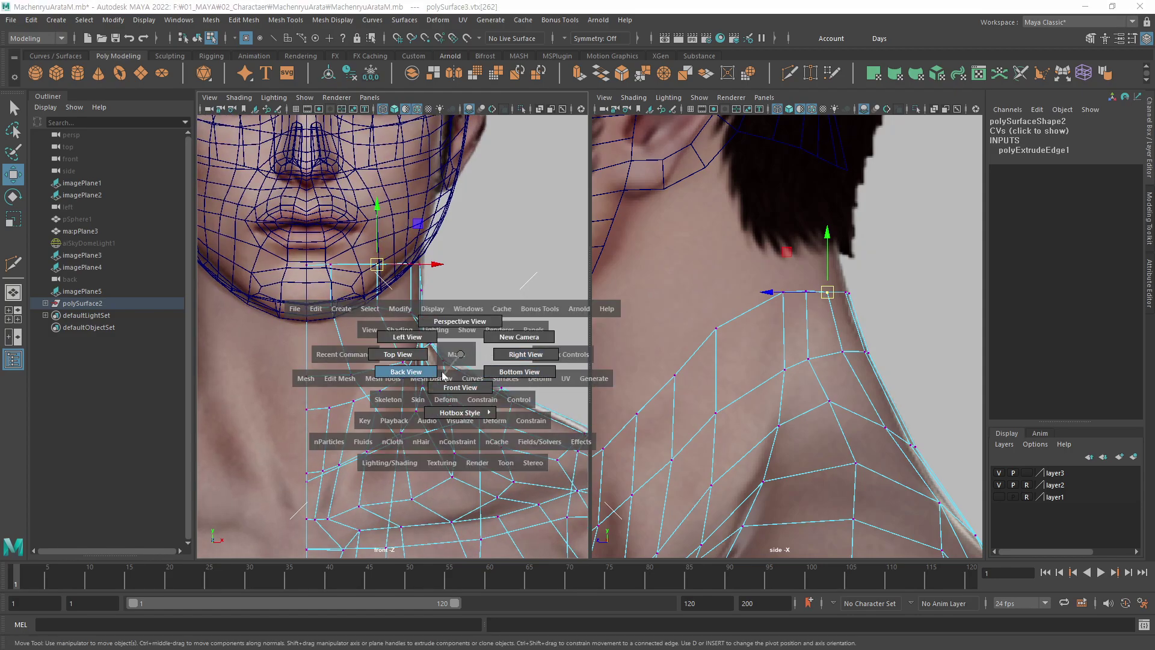
{"action": "middle_click_drag", "start_coordinate": [471, 317], "coordinate": [503, 421], "text": "alt"}
{"action": "key", "text": "q"}
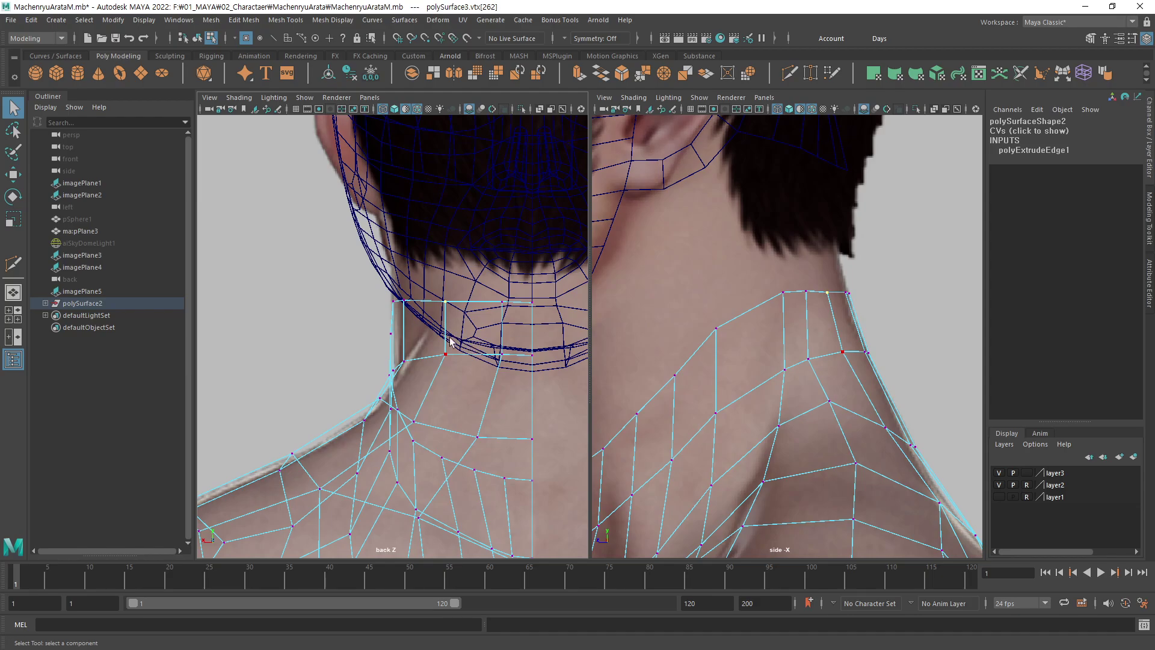
{"action": "left_click", "coordinate": [445, 354]}
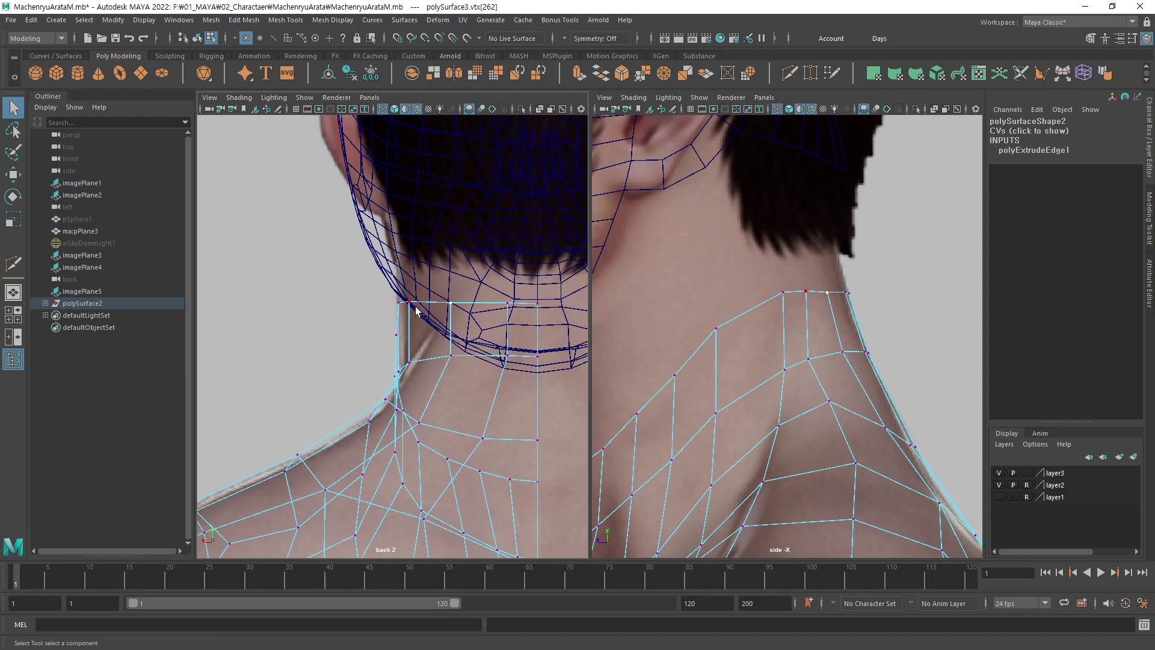
{"action": "left_click", "coordinate": [417, 310]}
{"action": "key", "text": "w"}
{"action": "left_click_drag", "start_coordinate": [392, 301], "coordinate": [434, 303]}
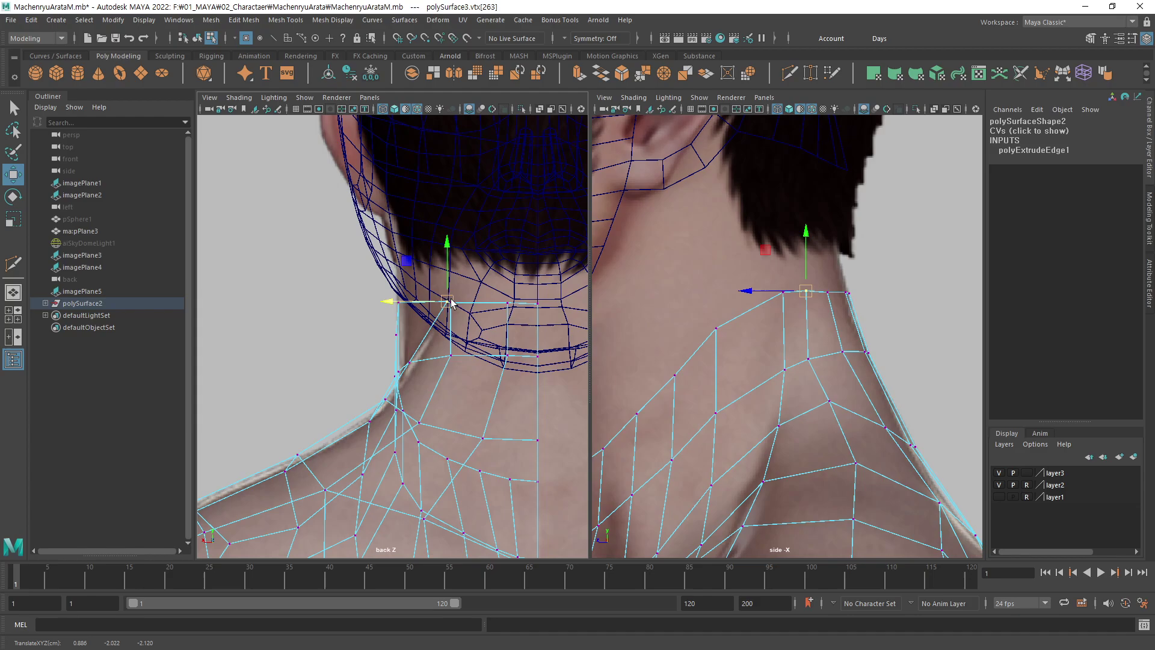
Move the lower neck vertex outward to the back reference's neck edge, then deselect.
{"action": "key", "text": "q"}
{"action": "left_click", "coordinate": [450, 304]}
{"action": "key", "text": "w"}
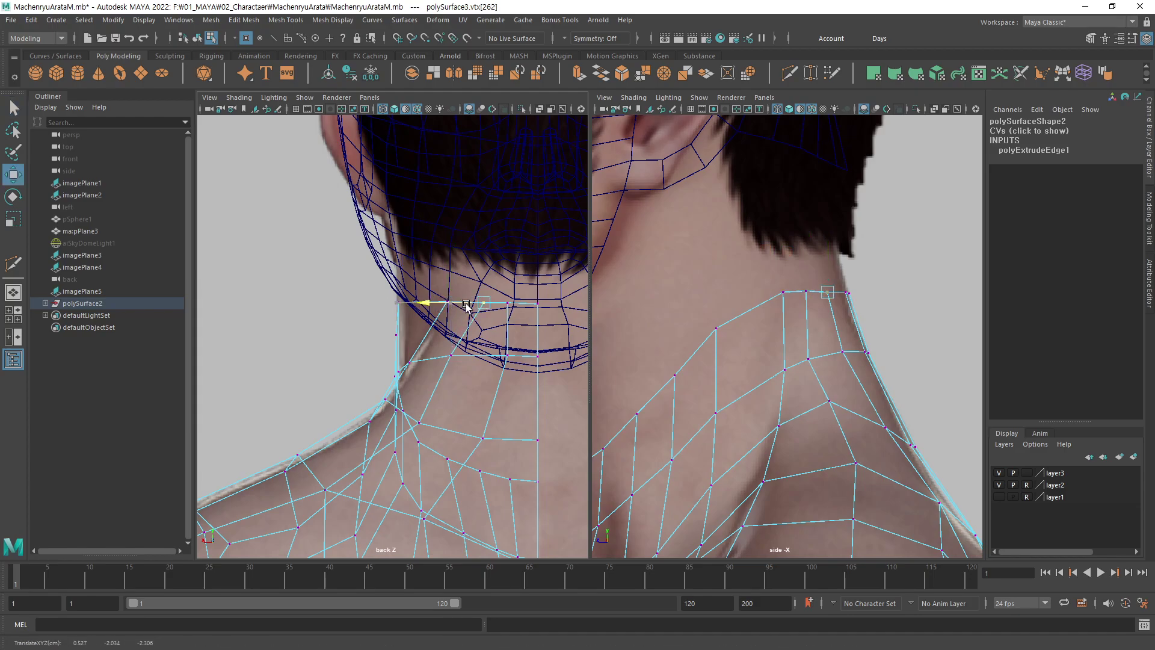
{"action": "left_click", "coordinate": [434, 356]}
{"action": "left_click_drag", "start_coordinate": [435, 356], "coordinate": [452, 356]}
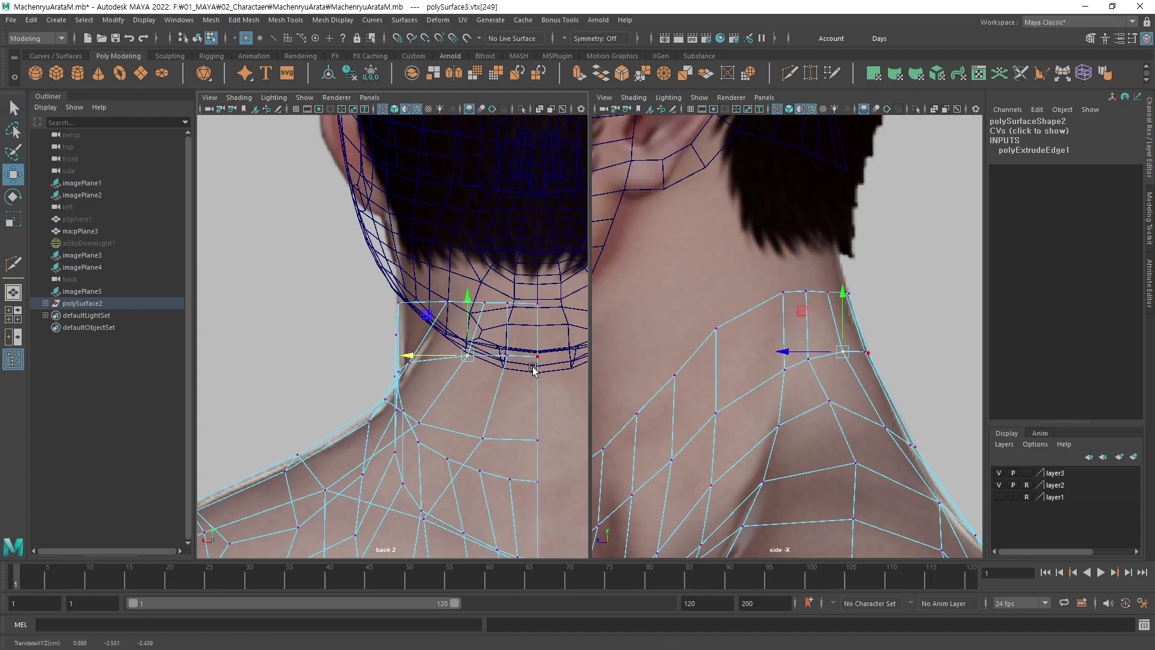
{"action": "left_click", "coordinate": [508, 304]}
{"action": "left_click", "coordinate": [478, 307]}
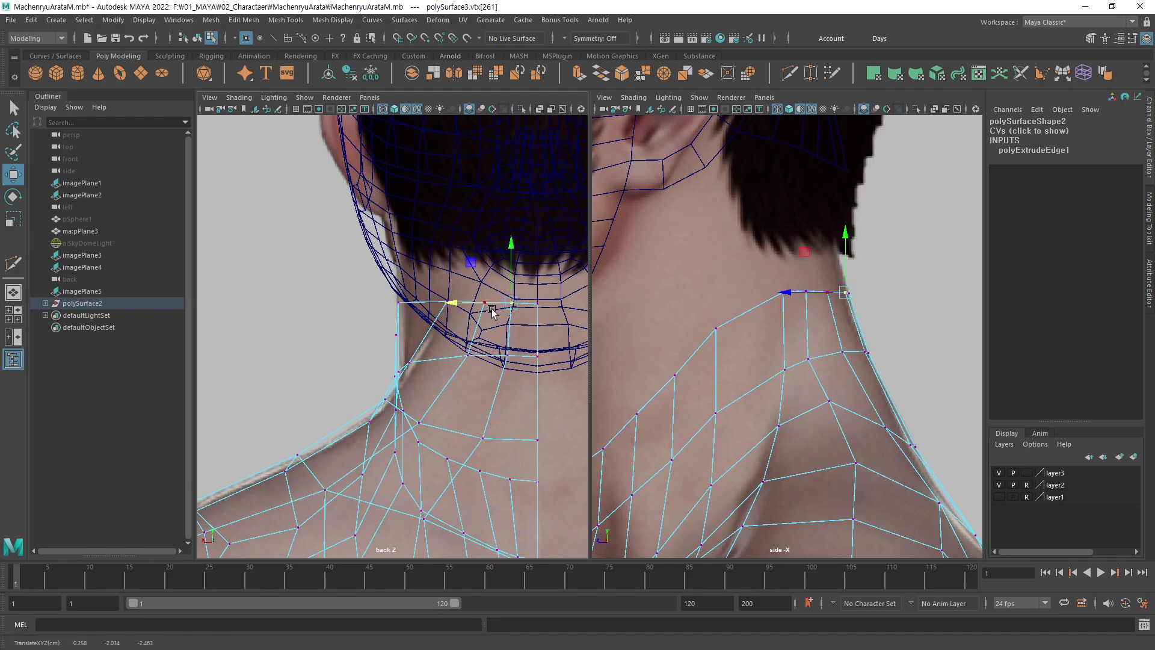
{"action": "left_click", "coordinate": [448, 355]}
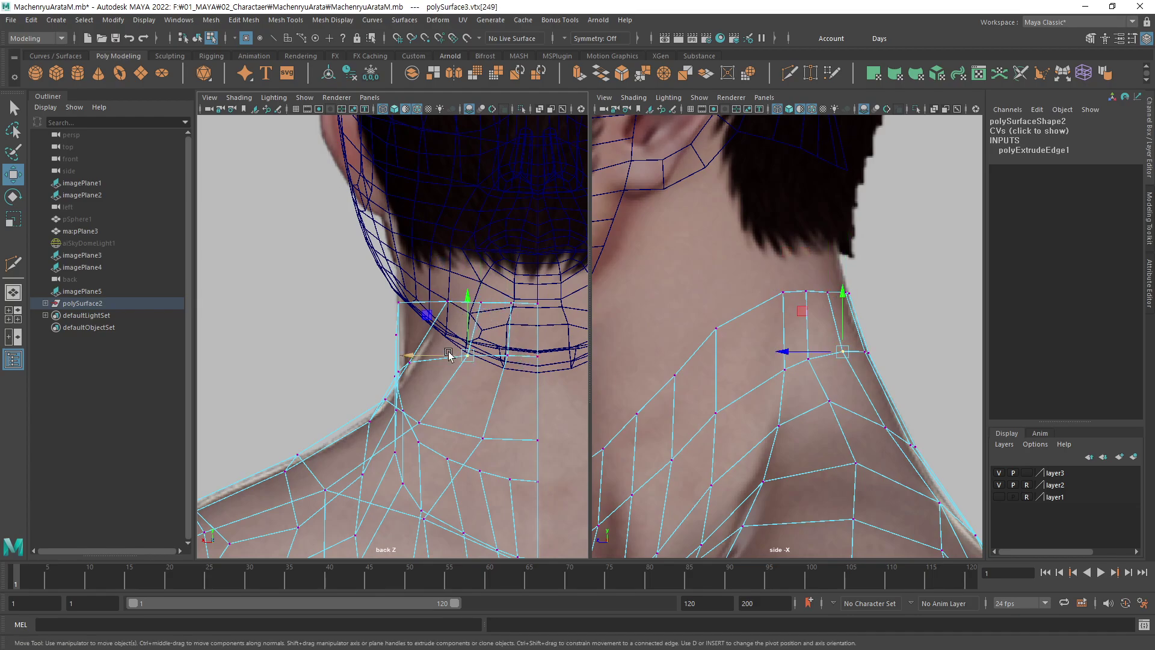
{"action": "left_click", "coordinate": [380, 356]}
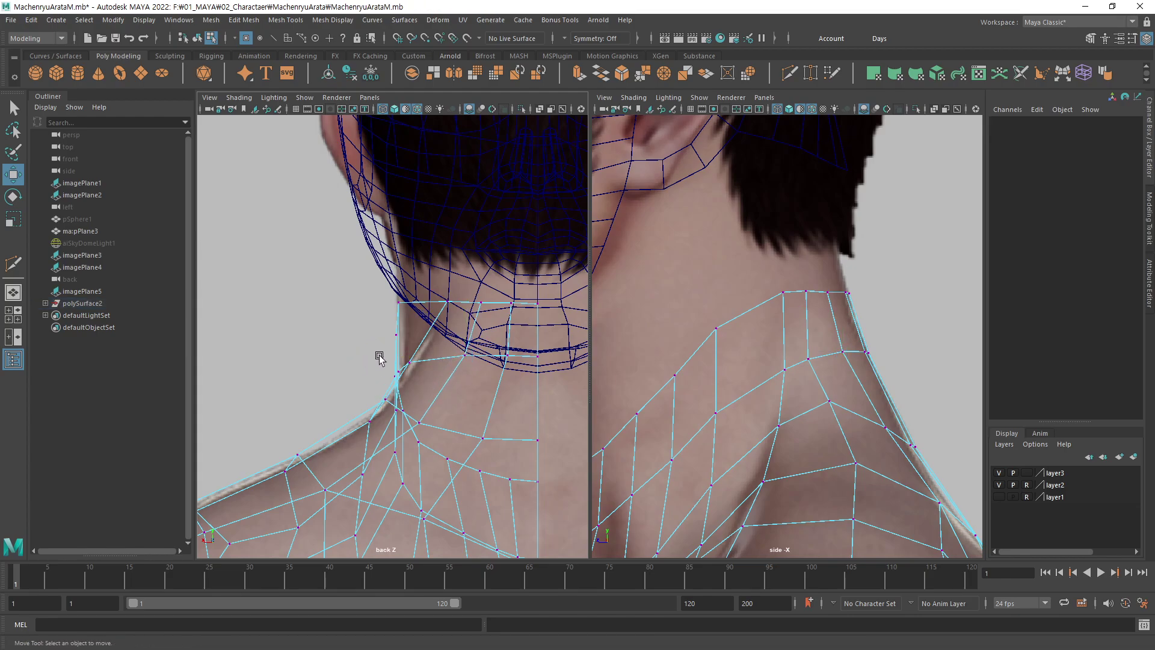
Slide the top-ring nape vertices sideways onto the back reference's neck edge.
{"action": "middle_click_drag", "start_coordinate": [735, 348], "coordinate": [739, 329], "text": "alt"}
{"action": "key", "text": "q"}
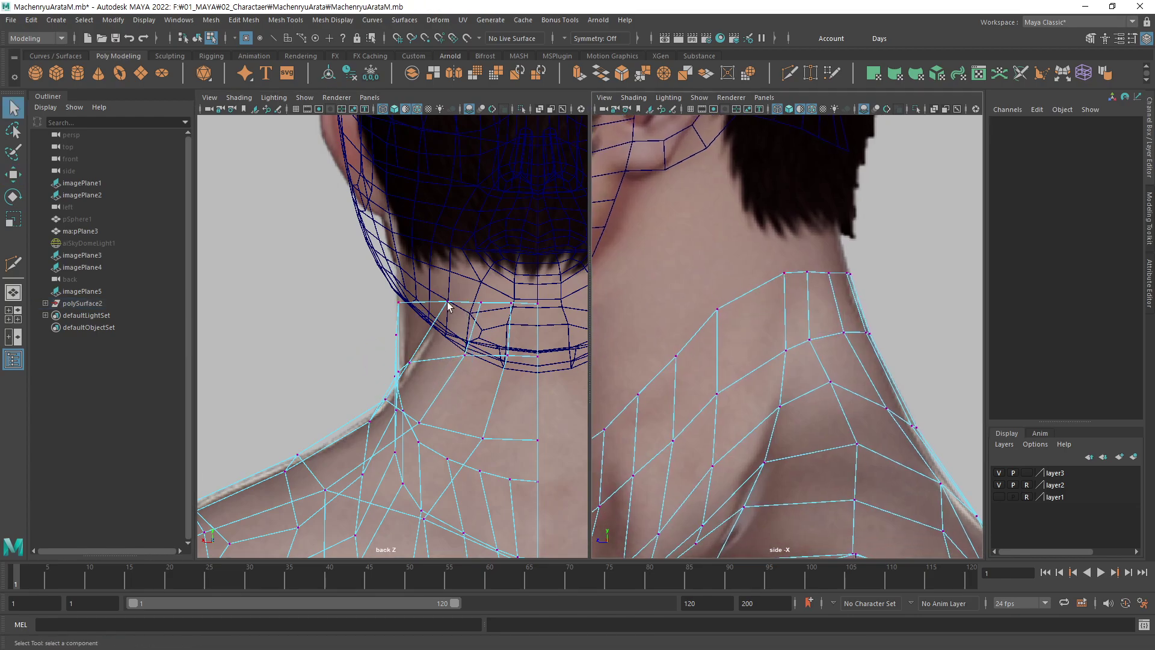
{"action": "left_click", "coordinate": [450, 305]}
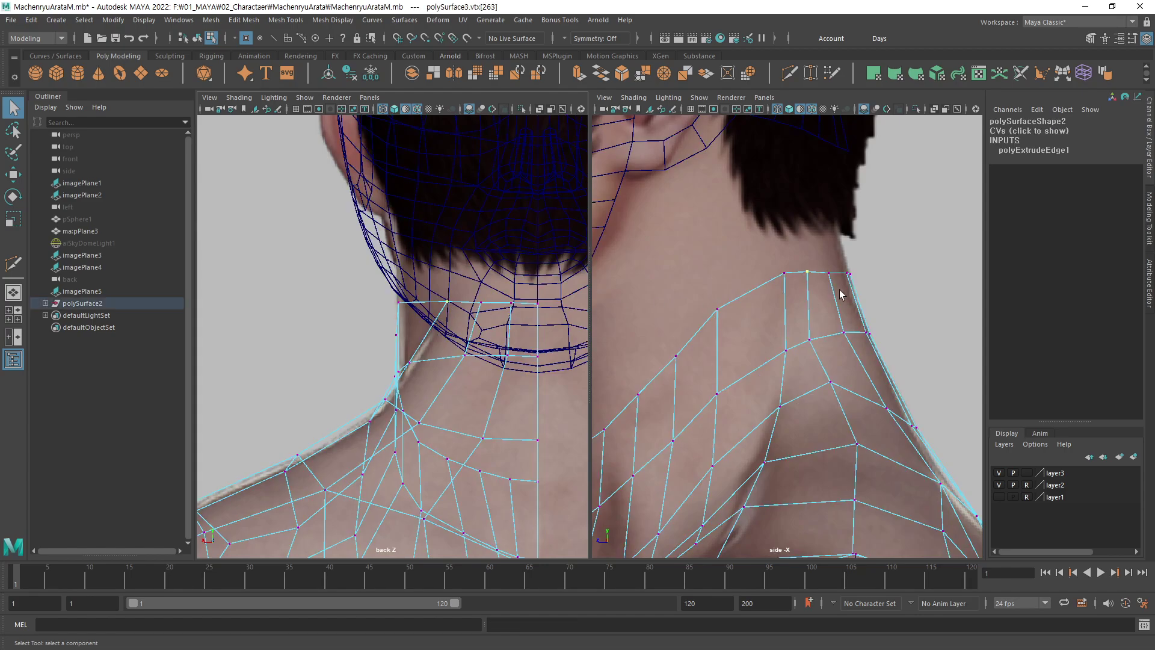
{"action": "key", "text": "w"}
{"action": "left_click", "coordinate": [783, 276]}
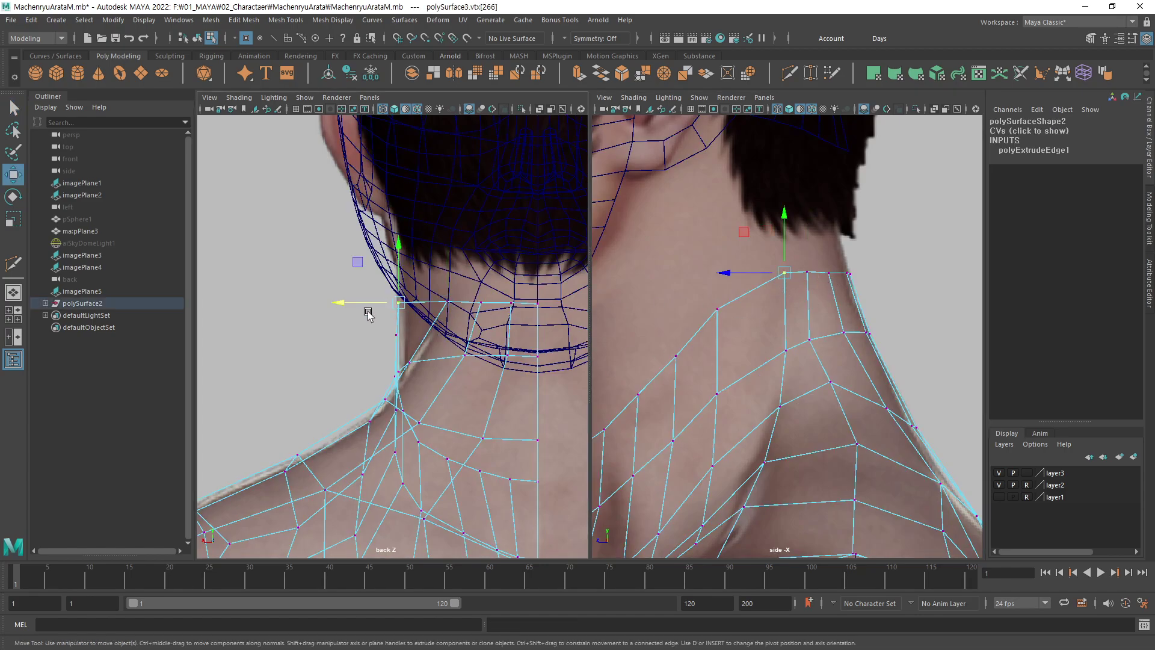
{"action": "left_click_drag", "start_coordinate": [371, 304], "coordinate": [395, 306]}
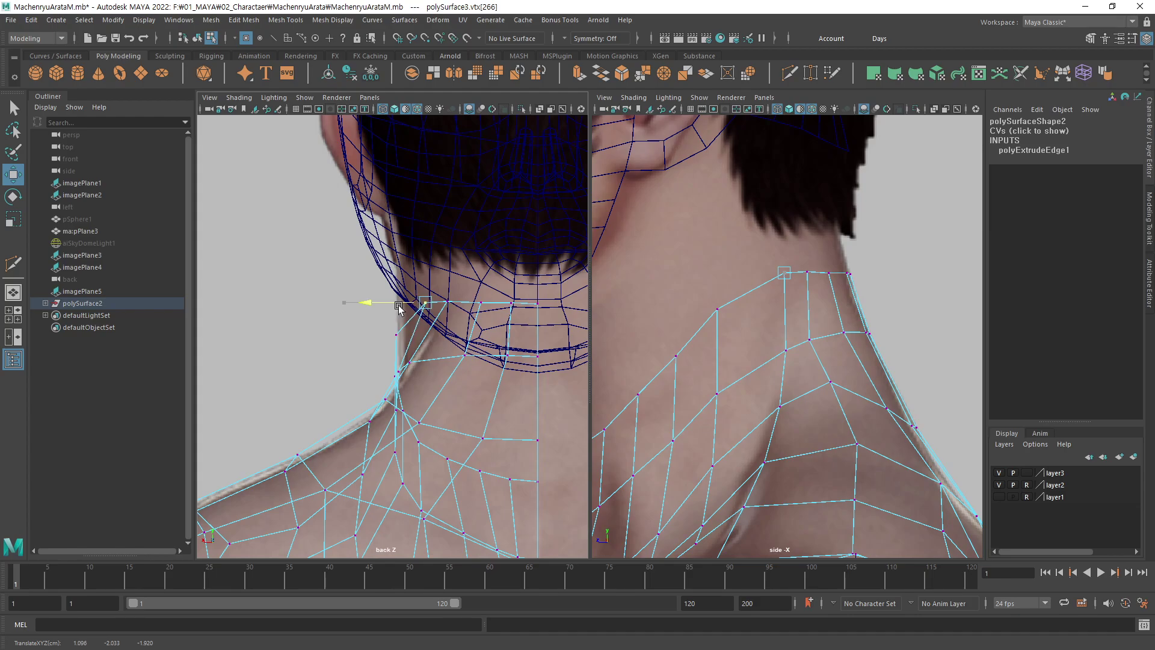
{"action": "left_click_drag", "start_coordinate": [399, 307], "coordinate": [400, 308]}
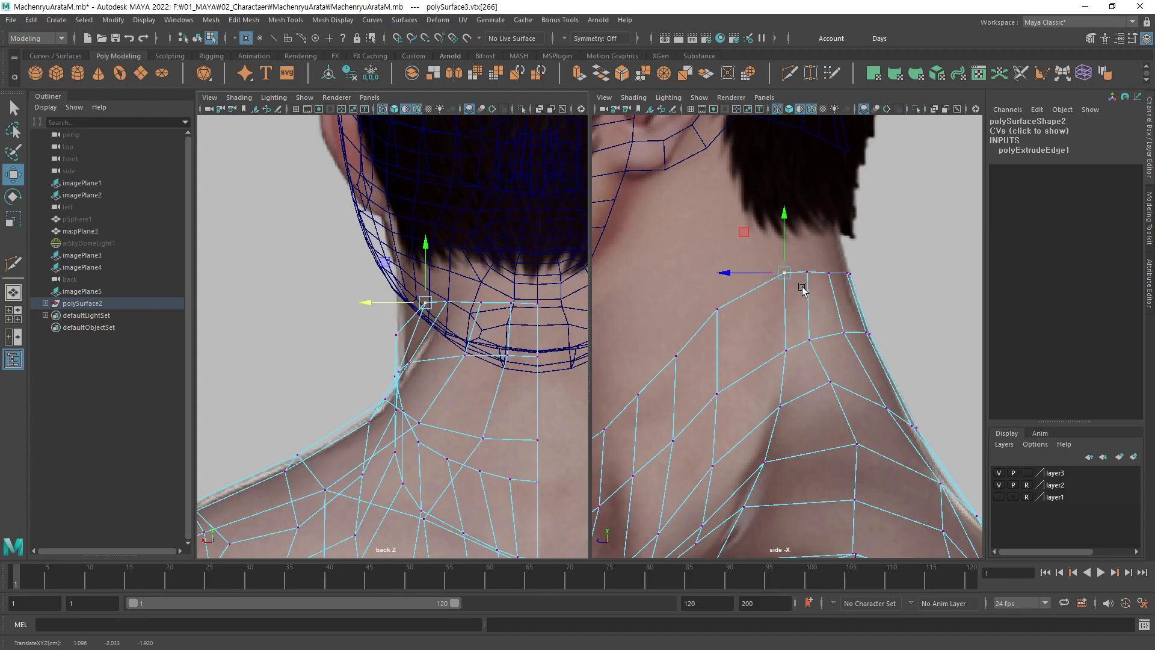
{"action": "middle_click_drag", "start_coordinate": [803, 289], "coordinate": [870, 280], "text": "alt"}
{"action": "left_click", "coordinate": [785, 299]}
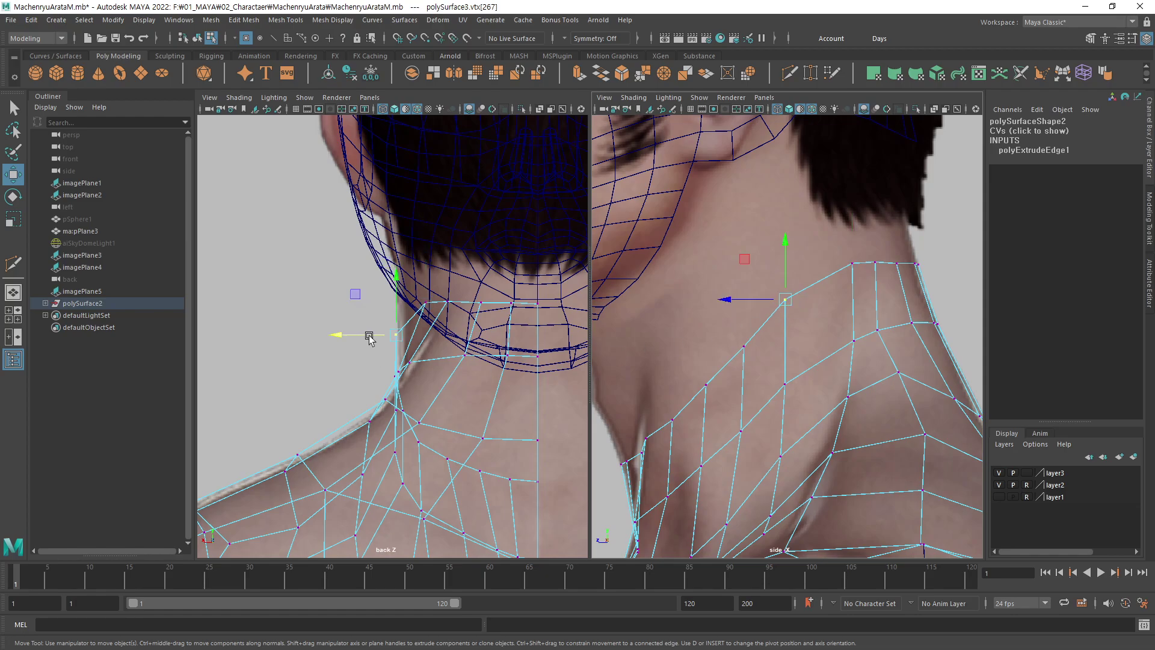
{"action": "middle_click_drag", "start_coordinate": [411, 390], "coordinate": [404, 384], "text": "alt"}
{"action": "left_click", "coordinate": [408, 297]}
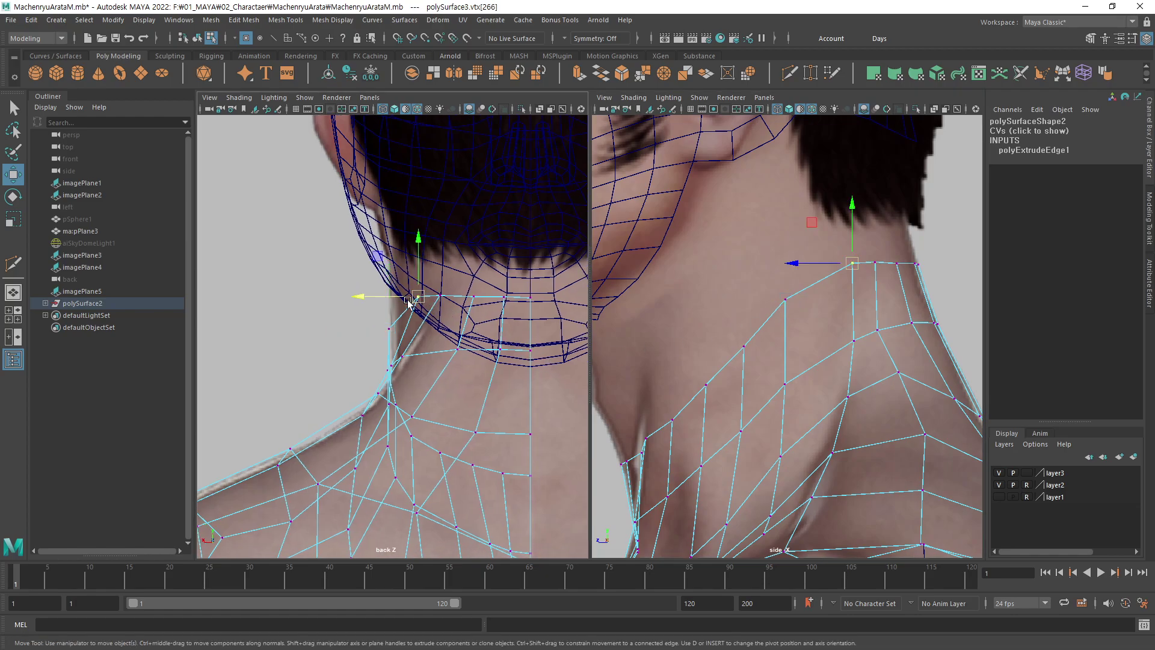
{"action": "mouse_move", "coordinate": [398, 299]}
{"action": "left_mouse_down"}
{"action": "mouse_move", "coordinate": [408, 313]}
{"action": "mouse_move", "coordinate": [444, 305]}
{"action": "left_mouse_up"}
Move the mid and lower neck vertices onto the side reference's neck slope and clear the selection.
{"action": "left_click", "coordinate": [441, 302]}
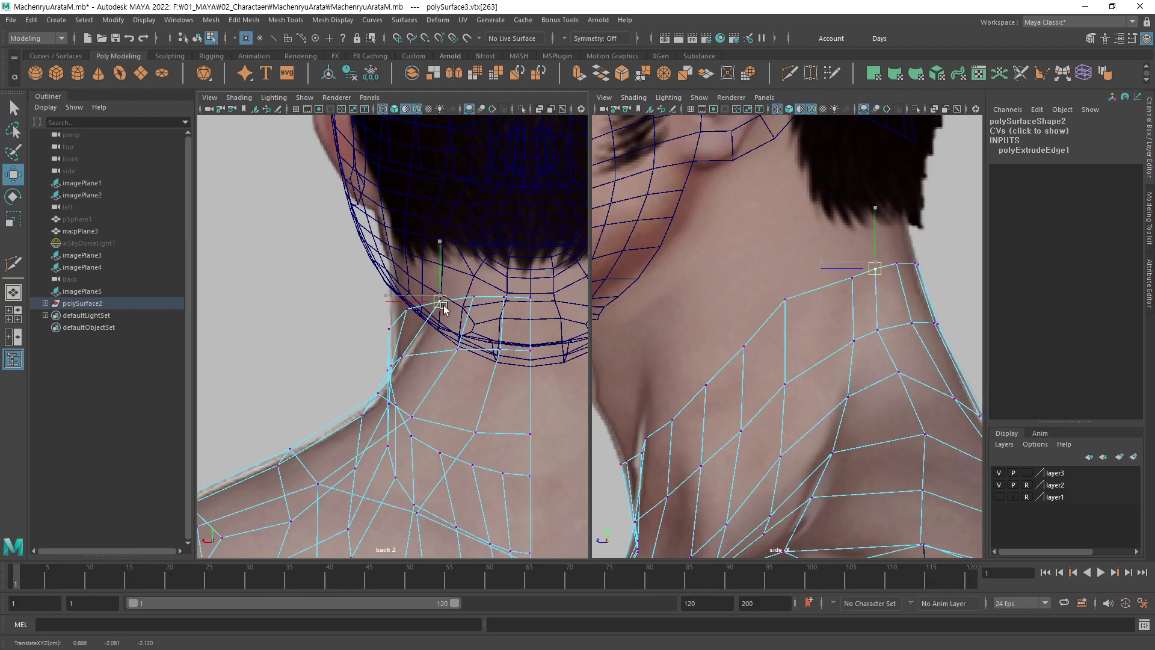
{"action": "left_click", "coordinate": [407, 310]}
{"action": "left_click", "coordinate": [786, 299]}
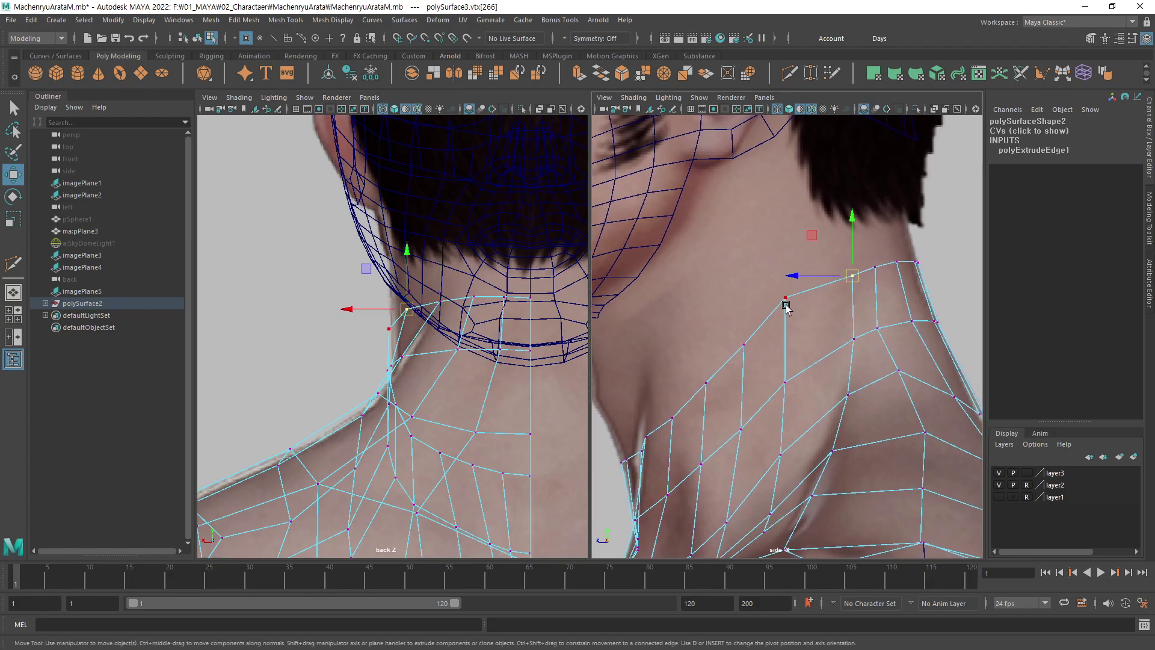
{"action": "left_click_drag", "start_coordinate": [786, 298], "coordinate": [789, 309]}
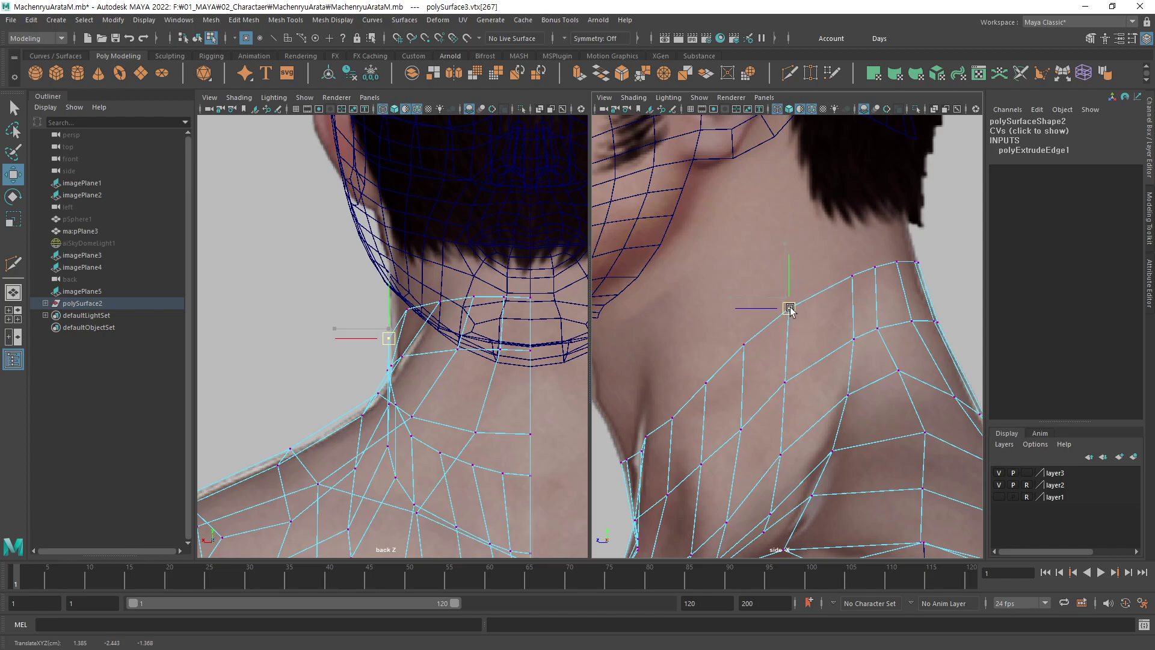
{"action": "left_click", "coordinate": [744, 344]}
{"action": "left_click", "coordinate": [785, 382]}
{"action": "left_click_drag", "start_coordinate": [793, 391], "coordinate": [794, 388]}
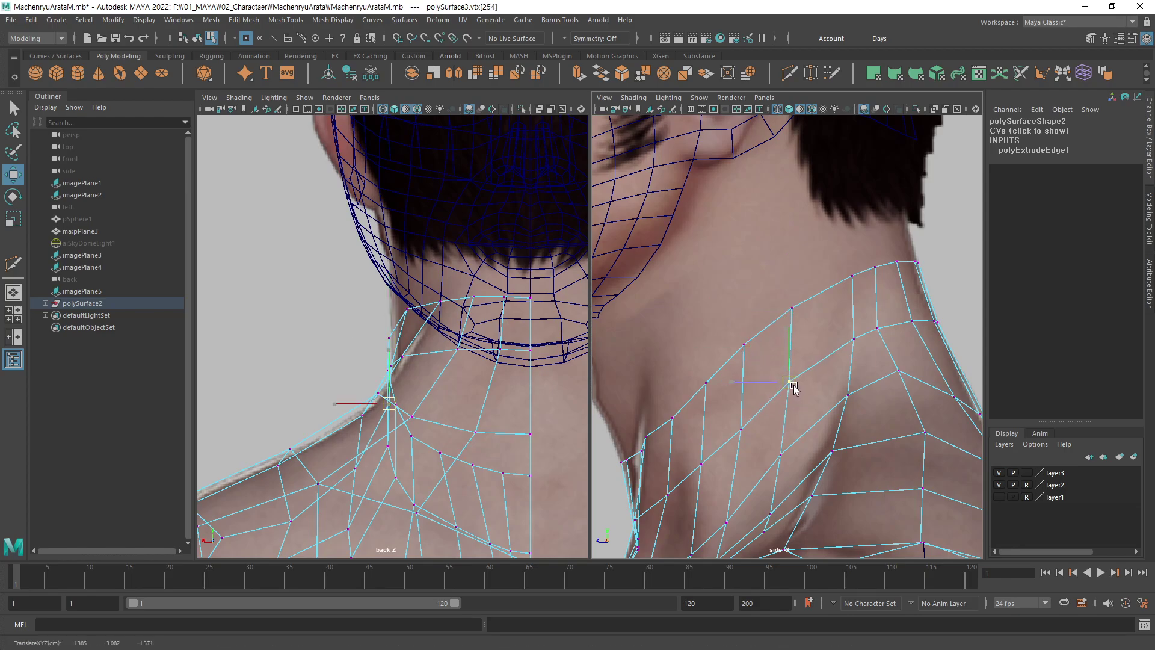
{"action": "left_click", "coordinate": [744, 344]}
{"action": "left_click", "coordinate": [957, 237]}
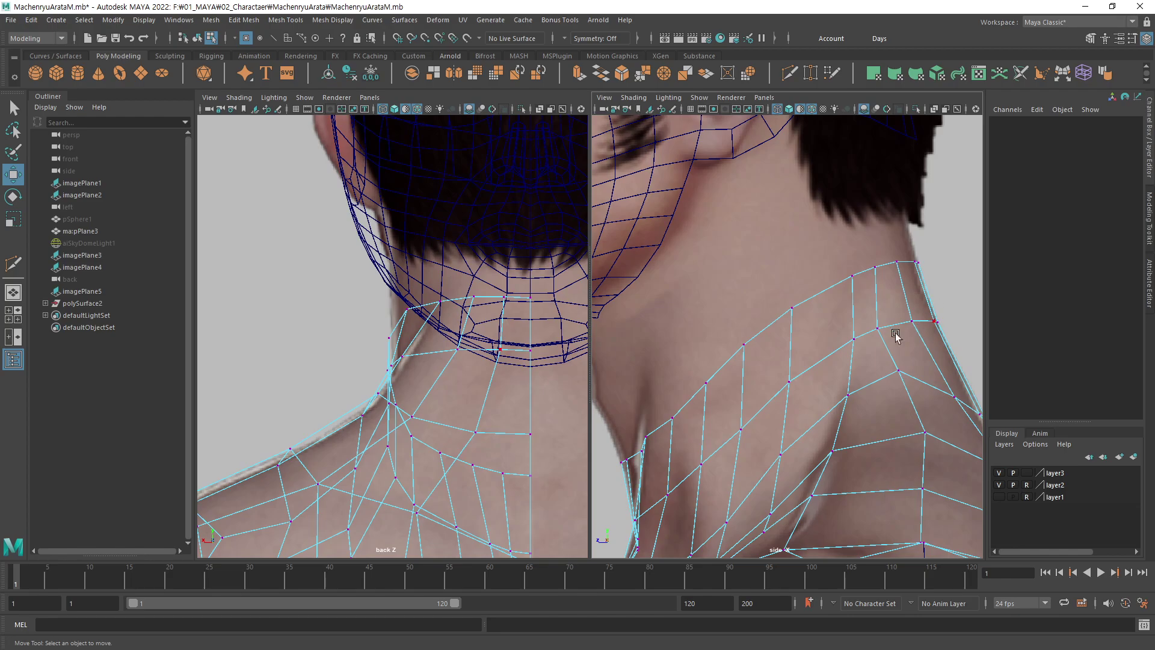
{"action": "scroll", "coordinate": [890, 288], "scroll_direction": "down", "scroll_amount": 2}
{"action": "mouse_move", "coordinate": [876, 258]}
{"action": "left_mouse_down", "text": "alt"}
{"action": "mouse_move", "coordinate": [784, 330]}
{"action": "mouse_move", "coordinate": [830, 329]}
{"action": "mouse_move", "coordinate": [832, 296]}
{"action": "mouse_move", "coordinate": [673, 337]}
{"action": "mouse_move", "coordinate": [804, 272]}
{"action": "left_mouse_up", "text": "alt"}
Set the right panel to perspective and shift the first neck vertices along X.
{"action": "key", "text": "space"}
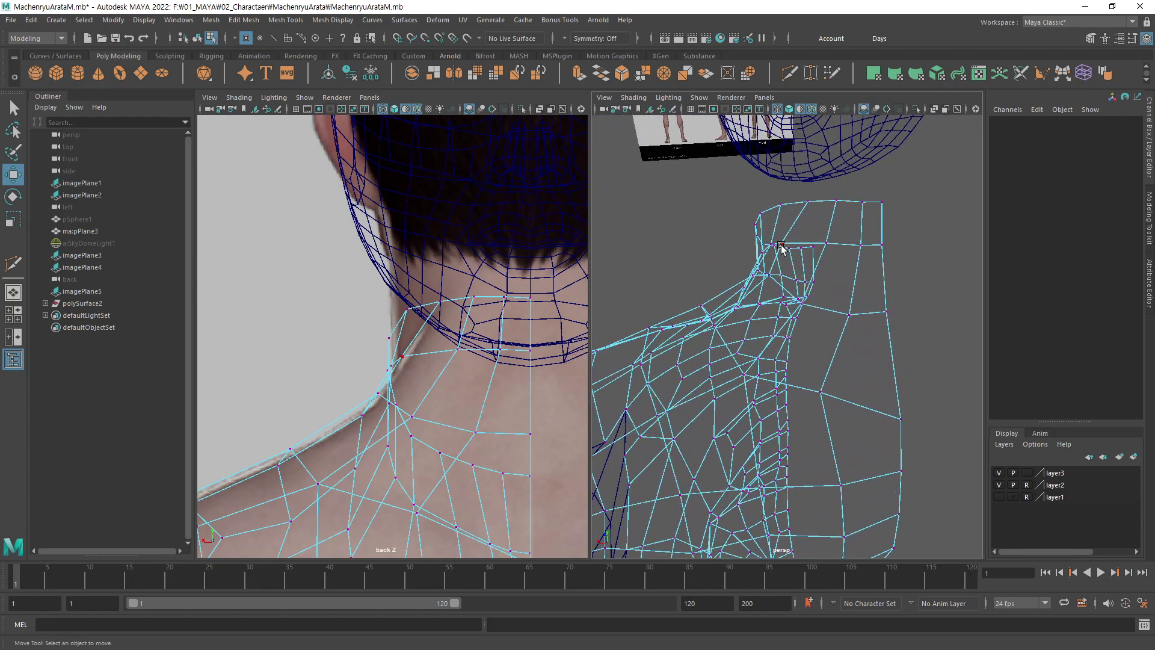
{"action": "left_click", "coordinate": [780, 247]}
{"action": "mouse_move", "coordinate": [788, 325]}
{"action": "left_mouse_down", "text": "alt"}
{"action": "mouse_move", "coordinate": [907, 305]}
{"action": "mouse_move", "coordinate": [875, 306]}
{"action": "left_mouse_up", "text": "alt"}
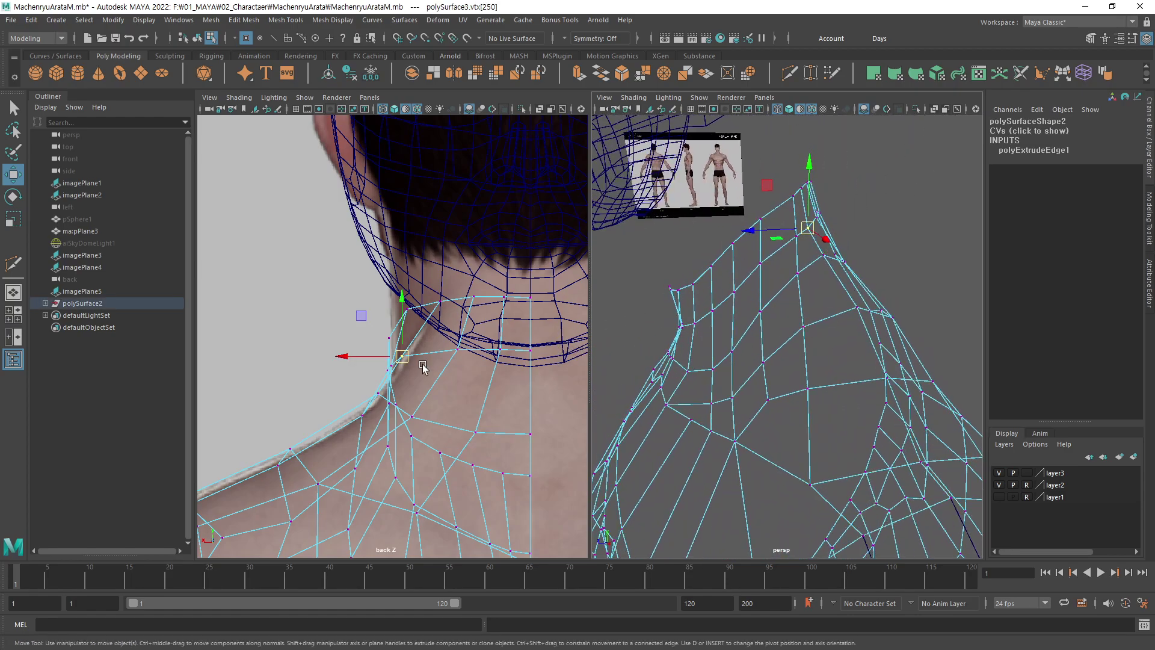
{"action": "left_click_drag", "start_coordinate": [376, 360], "coordinate": [385, 358]}
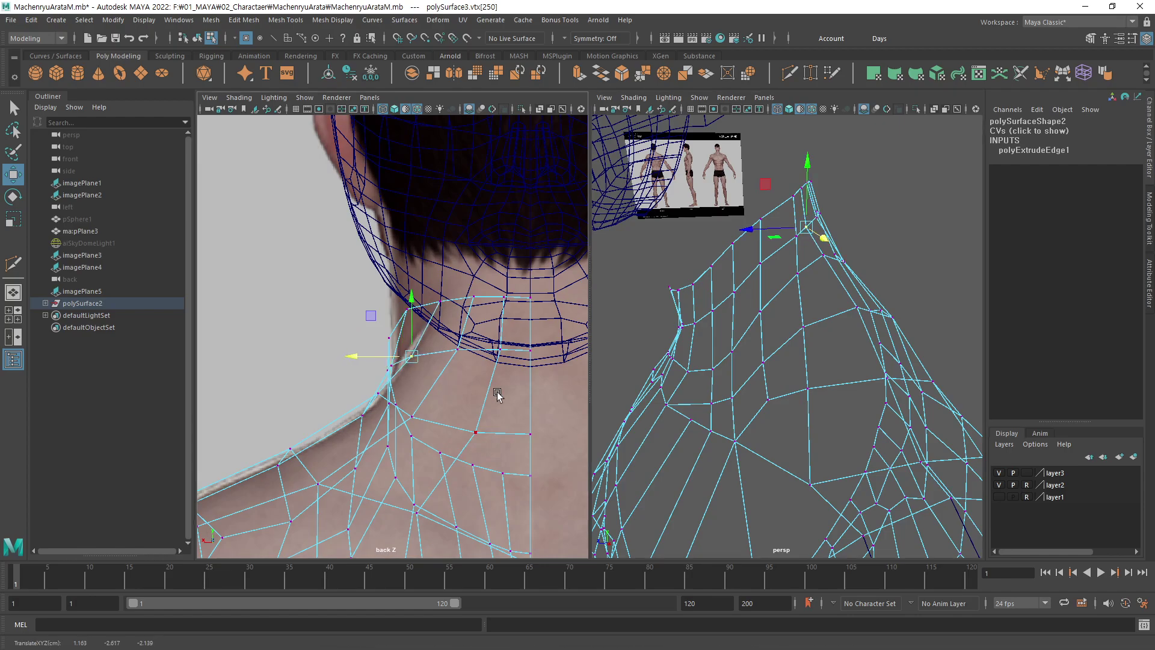
{"action": "mouse_move", "coordinate": [841, 338]}
{"action": "left_mouse_down", "text": "alt"}
{"action": "mouse_move", "coordinate": [866, 313]}
{"action": "mouse_move", "coordinate": [747, 270]}
{"action": "left_mouse_up", "text": "alt"}
{"action": "left_click", "coordinate": [752, 265]}
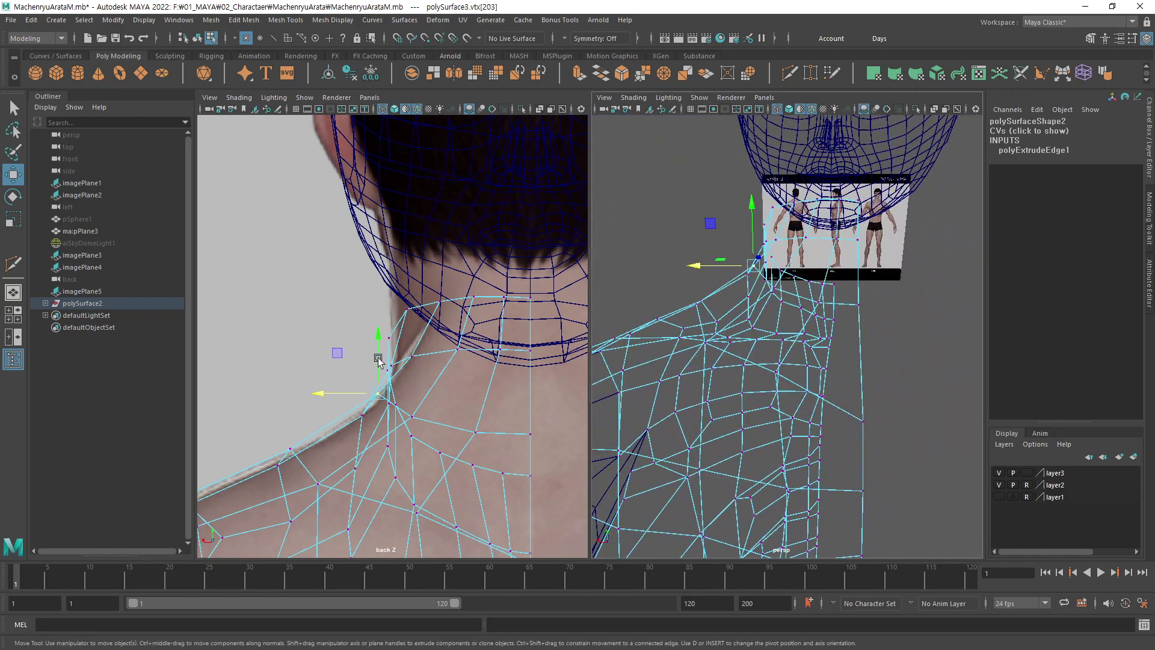
{"action": "left_click_drag", "start_coordinate": [378, 359], "coordinate": [380, 356]}
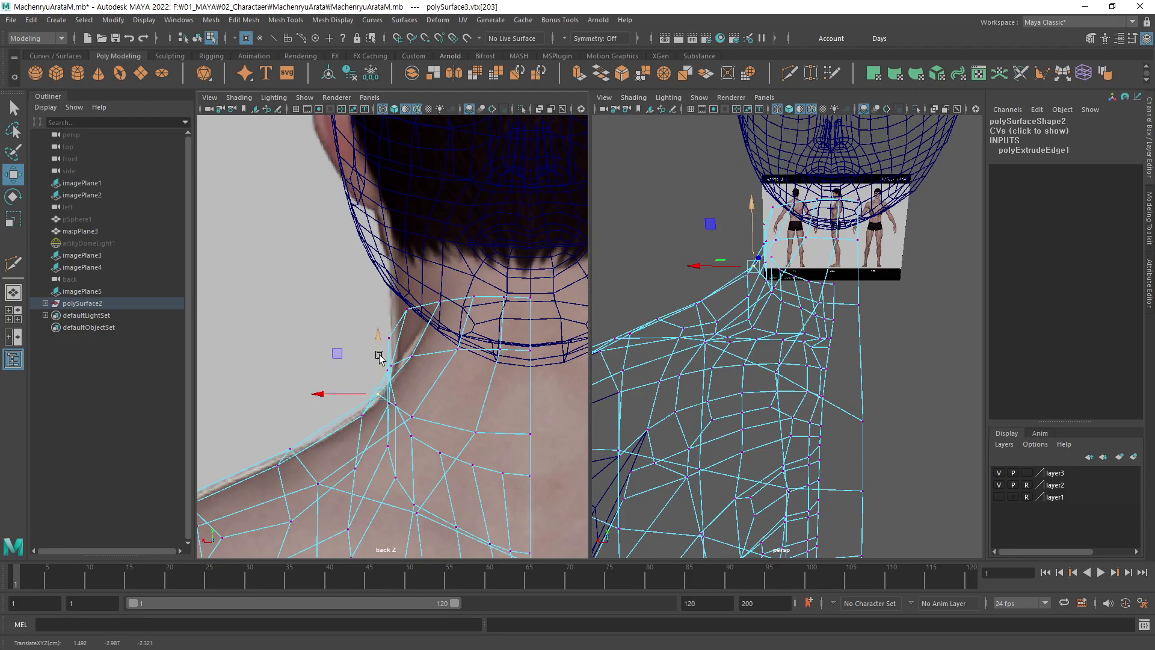
Slide a neck-base vertex sideways to match the back reference outline.
{"action": "left_click", "coordinate": [939, 340]}
{"action": "mouse_move", "coordinate": [940, 340]}
{"action": "left_mouse_down", "text": "alt"}
{"action": "mouse_move", "coordinate": [784, 354]}
{"action": "mouse_move", "coordinate": [929, 342]}
{"action": "mouse_move", "coordinate": [895, 363]}
{"action": "mouse_move", "coordinate": [763, 381]}
{"action": "mouse_move", "coordinate": [676, 412]}
{"action": "mouse_move", "coordinate": [782, 361]}
{"action": "mouse_move", "coordinate": [939, 352]}
{"action": "left_mouse_up", "text": "alt"}
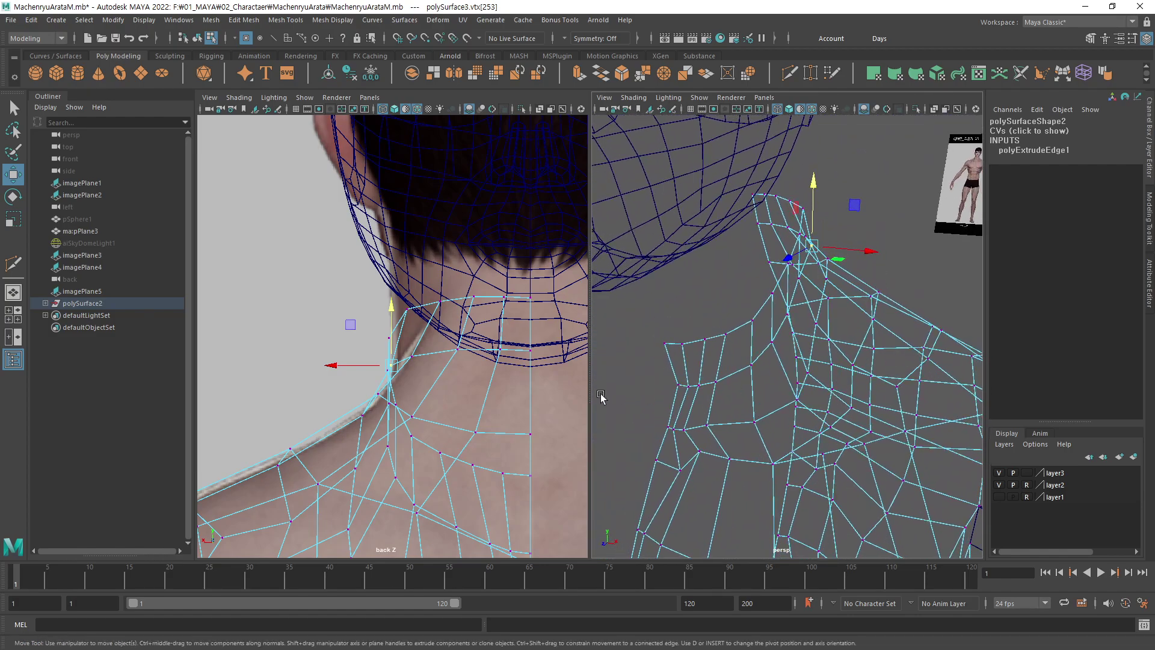
{"action": "middle_click_drag", "start_coordinate": [490, 376], "coordinate": [539, 391], "text": "alt"}
{"action": "left_click", "coordinate": [438, 354]}
{"action": "left_click_drag", "start_coordinate": [428, 354], "coordinate": [423, 355]}
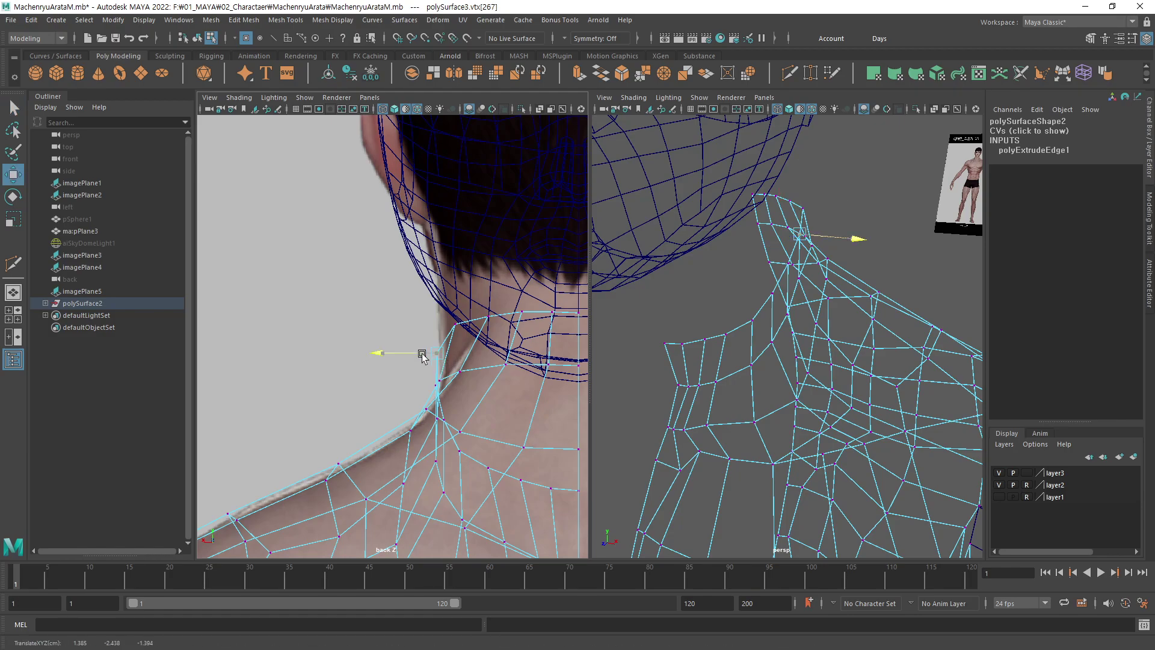
Move a lower neck-base vertex up and outward along the neck, checking in perspective.
{"action": "left_click_drag", "start_coordinate": [659, 331], "coordinate": [831, 314], "text": "alt"}
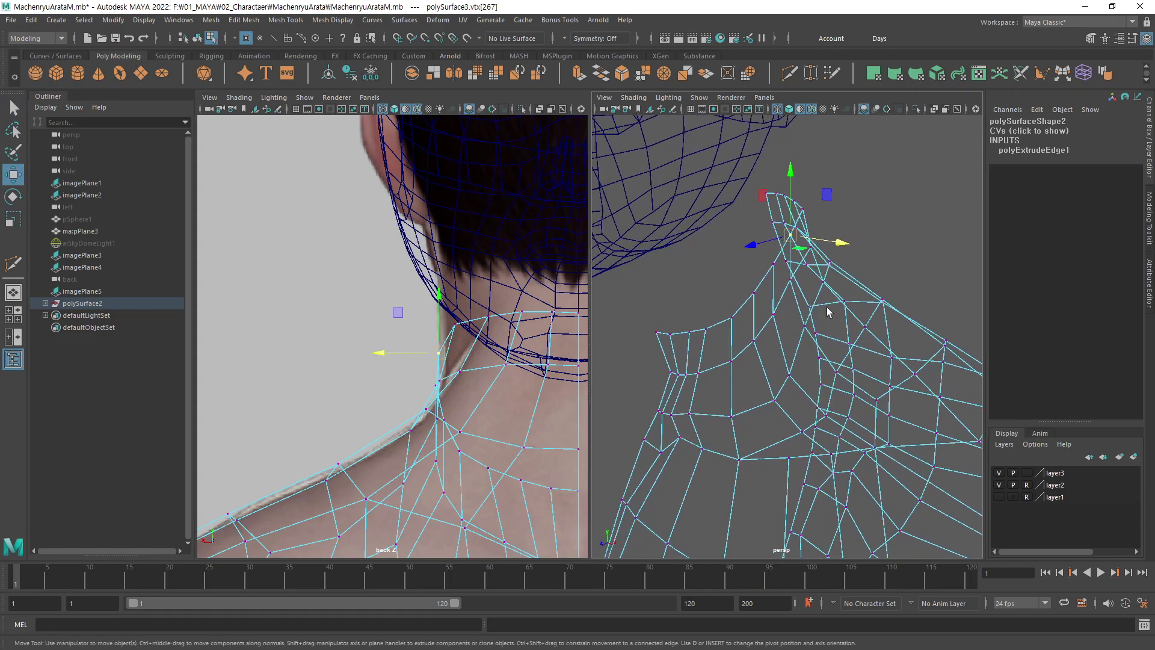
{"action": "key", "text": "q"}
{"action": "key", "text": "w"}
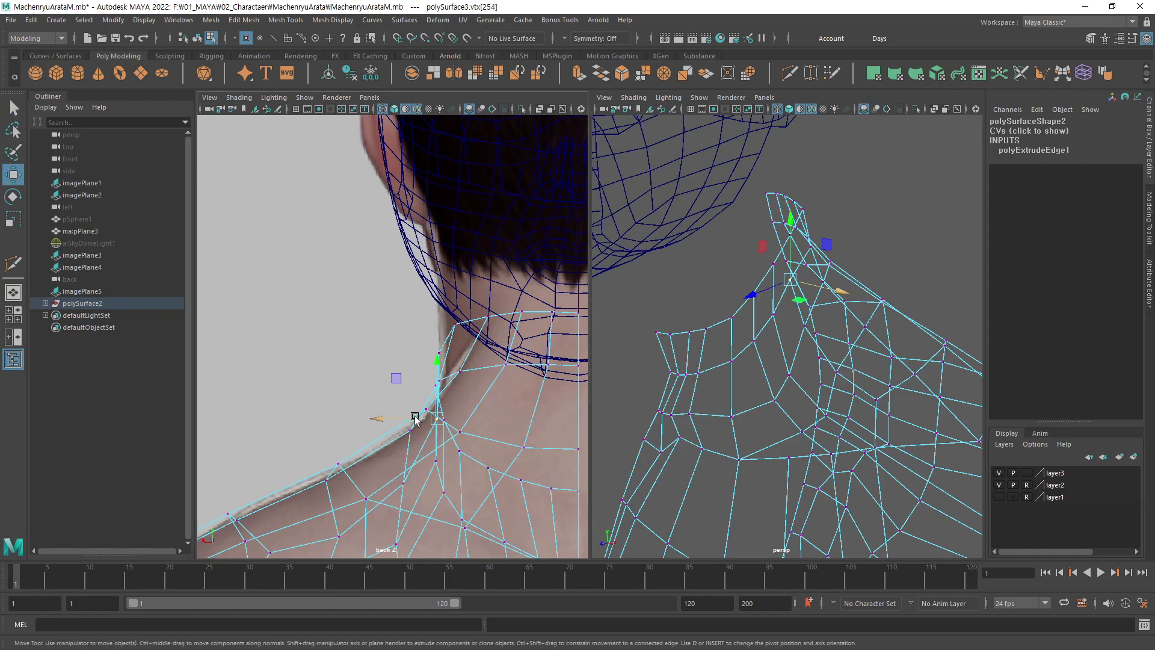
{"action": "left_click", "coordinate": [415, 418]}
{"action": "left_click_drag", "start_coordinate": [800, 289], "coordinate": [840, 282], "text": "alt"}
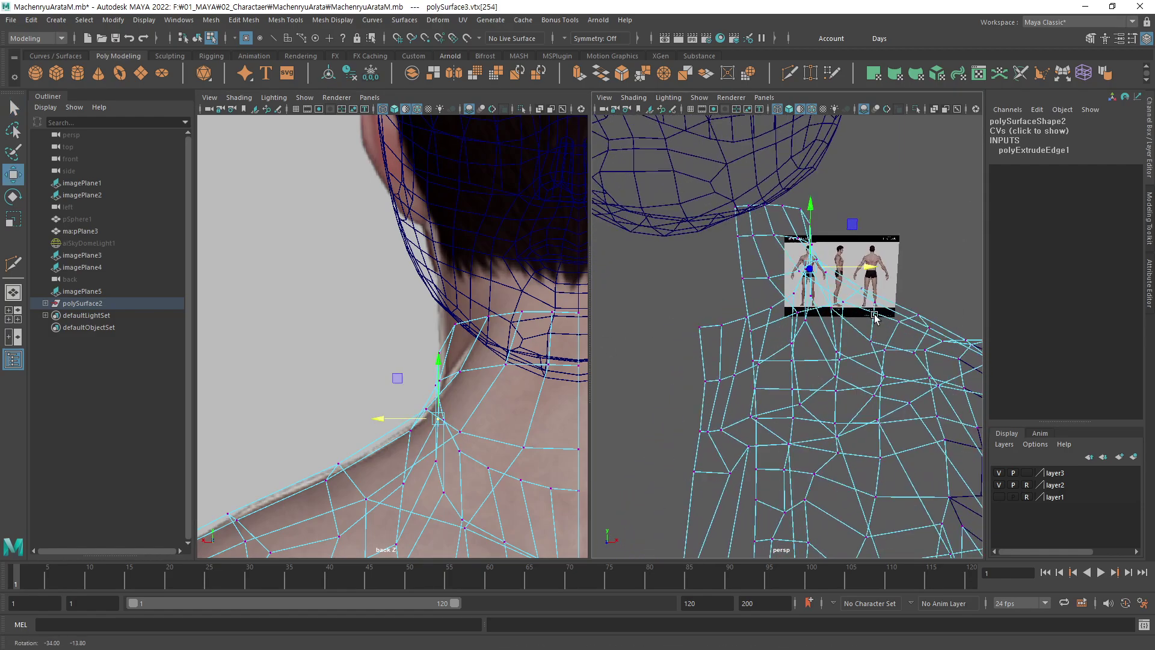
{"action": "key", "text": "q"}
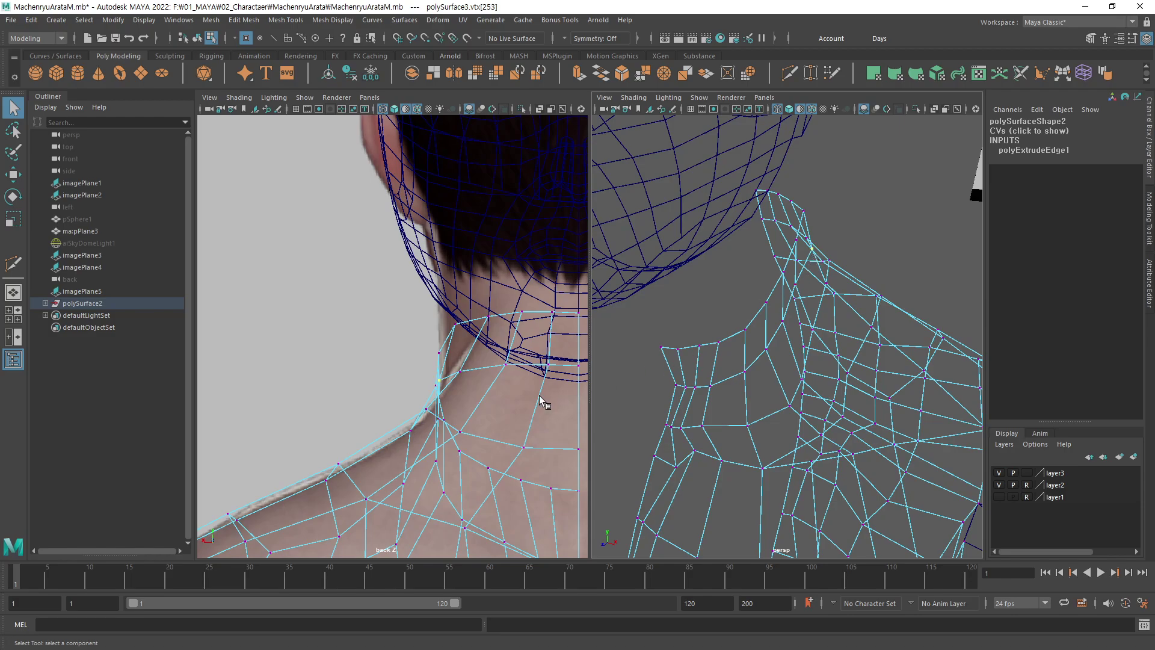
{"action": "key", "text": "w"}
{"action": "key", "text": "q"}
{"action": "key", "text": "w"}
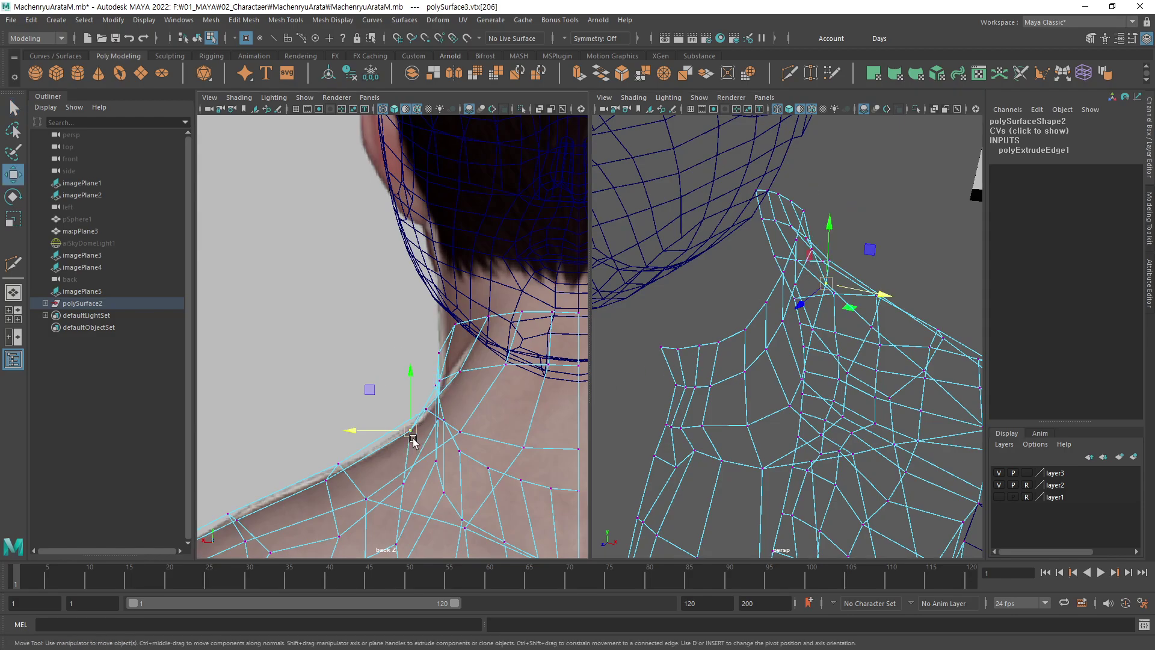
{"action": "left_click_drag", "start_coordinate": [410, 430], "coordinate": [430, 419]}
{"action": "left_click_drag", "start_coordinate": [428, 421], "coordinate": [430, 424]}
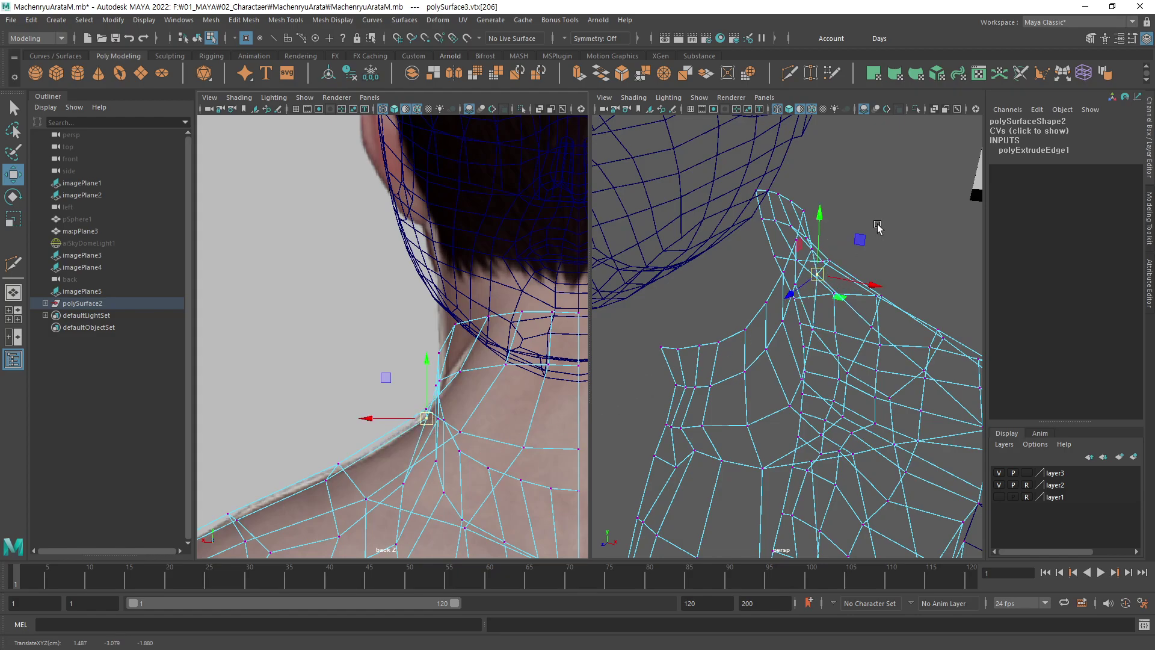
Orbit the perspective view around the neck and select another neck vertex.
{"action": "left_click", "coordinate": [878, 227]}
{"action": "mouse_move", "coordinate": [878, 227]}
{"action": "left_mouse_down", "text": "alt"}
{"action": "mouse_move", "coordinate": [782, 347]}
{"action": "mouse_move", "coordinate": [760, 327]}
{"action": "mouse_move", "coordinate": [789, 315]}
{"action": "mouse_move", "coordinate": [748, 311]}
{"action": "left_mouse_up", "text": "alt"}
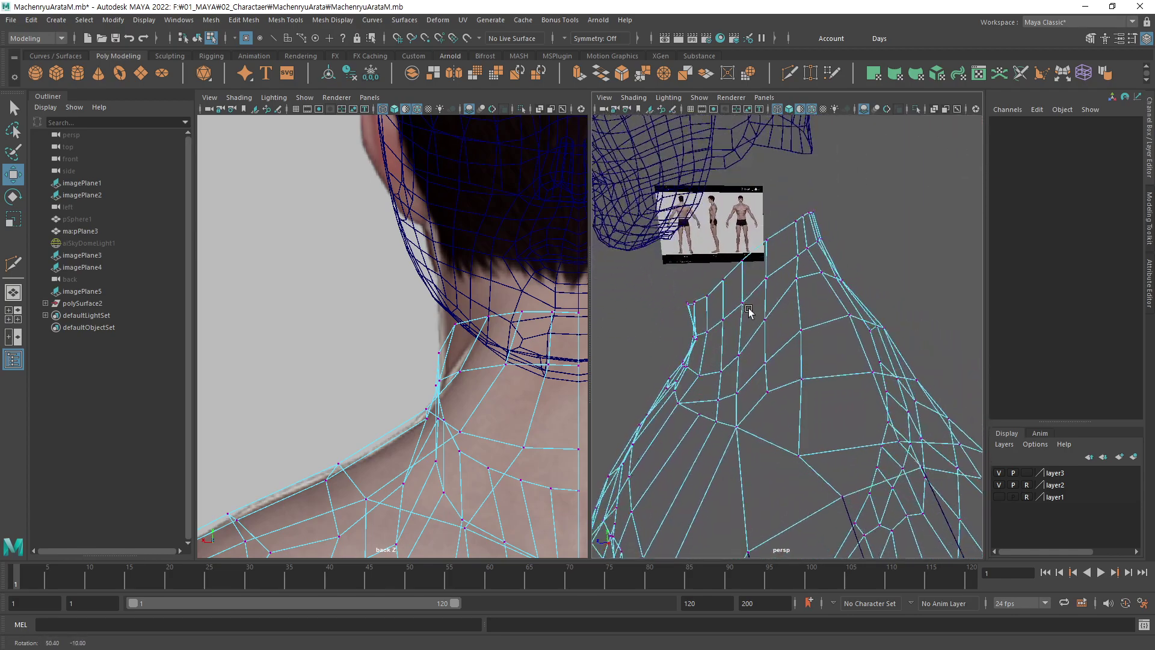
{"action": "left_click", "coordinate": [796, 260]}
Return the right panel to side view and nudge upper neck vertices onto the side outline.
{"action": "key", "text": "space"}
{"action": "left_click_drag", "start_coordinate": [795, 261], "coordinate": [798, 296]}
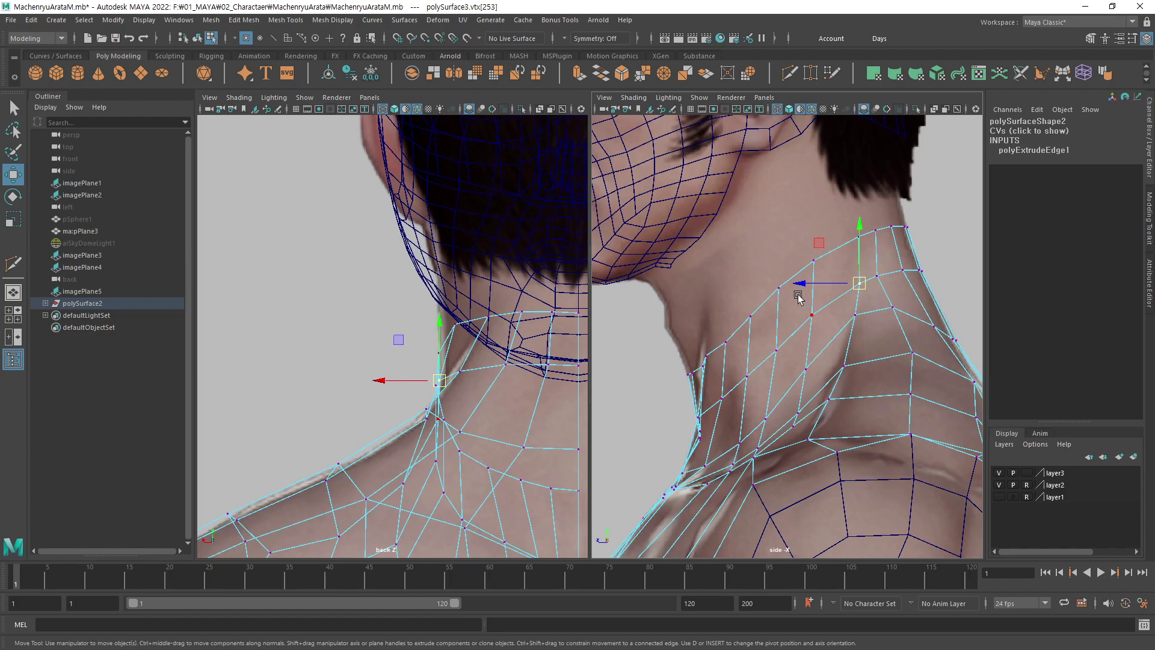
{"action": "middle_click_drag", "start_coordinate": [822, 285], "coordinate": [774, 273], "text": "alt"}
{"action": "middle_click_drag", "start_coordinate": [820, 309], "coordinate": [813, 316]}
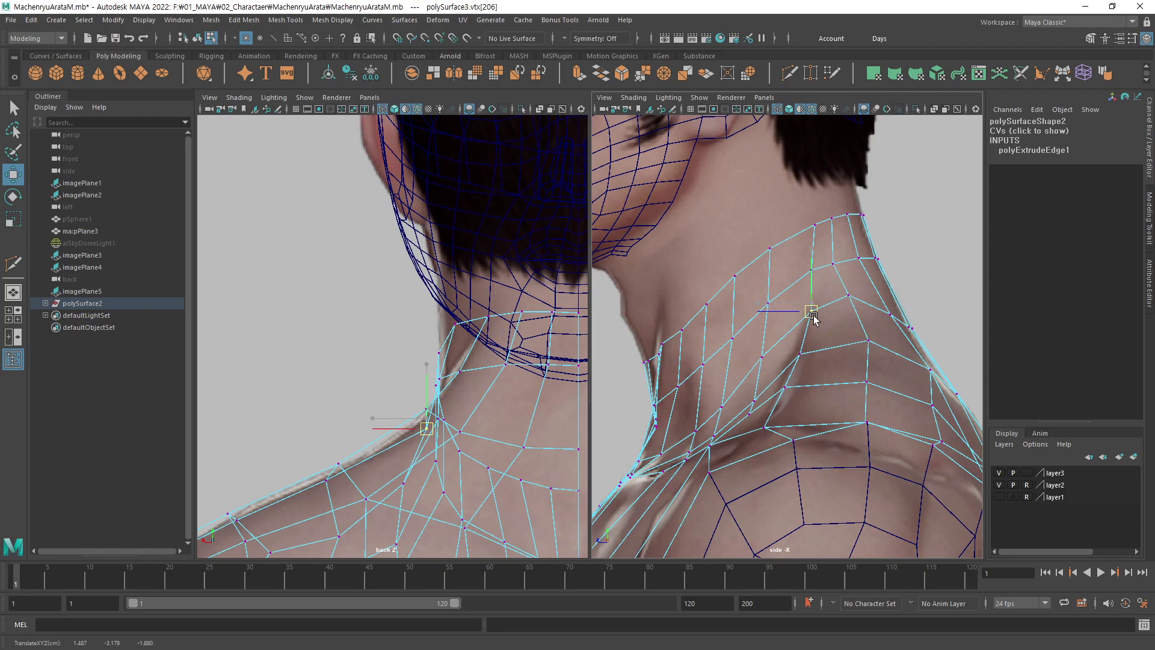
{"action": "left_click", "coordinate": [834, 265]}
{"action": "middle_click_drag", "start_coordinate": [838, 265], "coordinate": [843, 267]}
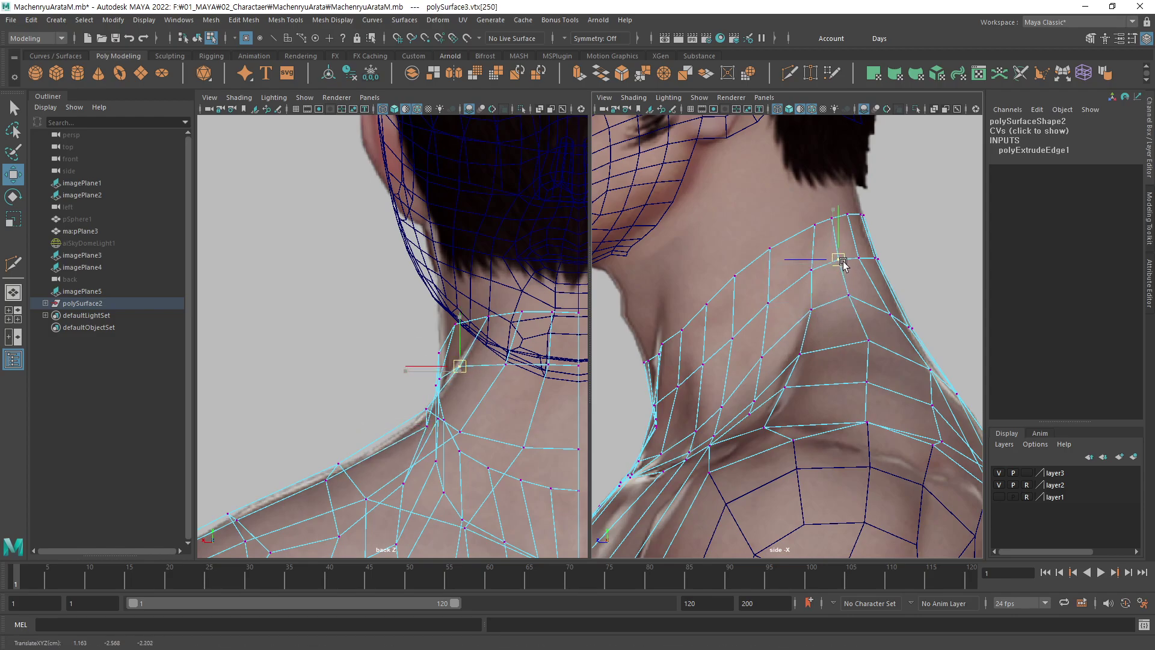
{"action": "left_click", "coordinate": [923, 245]}
Frame the neck and change the left panel from back to front reference.
{"action": "scroll", "coordinate": [836, 349], "scroll_direction": "down", "scroll_amount": 1}
{"action": "middle_click_drag", "start_coordinate": [828, 325], "coordinate": [844, 300], "text": "alt"}
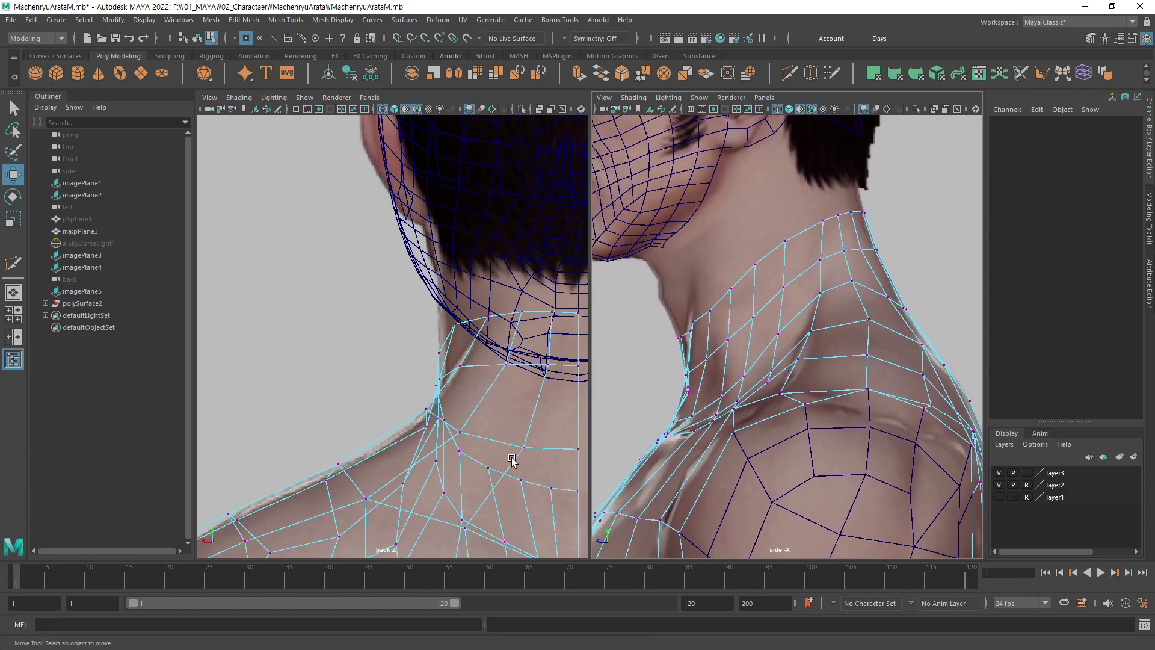
{"action": "scroll", "coordinate": [511, 460], "scroll_direction": "up", "scroll_amount": 3}
{"action": "left_click_drag", "start_coordinate": [505, 403], "coordinate": [430, 428], "text": "alt"}
{"action": "key", "text": "space"}
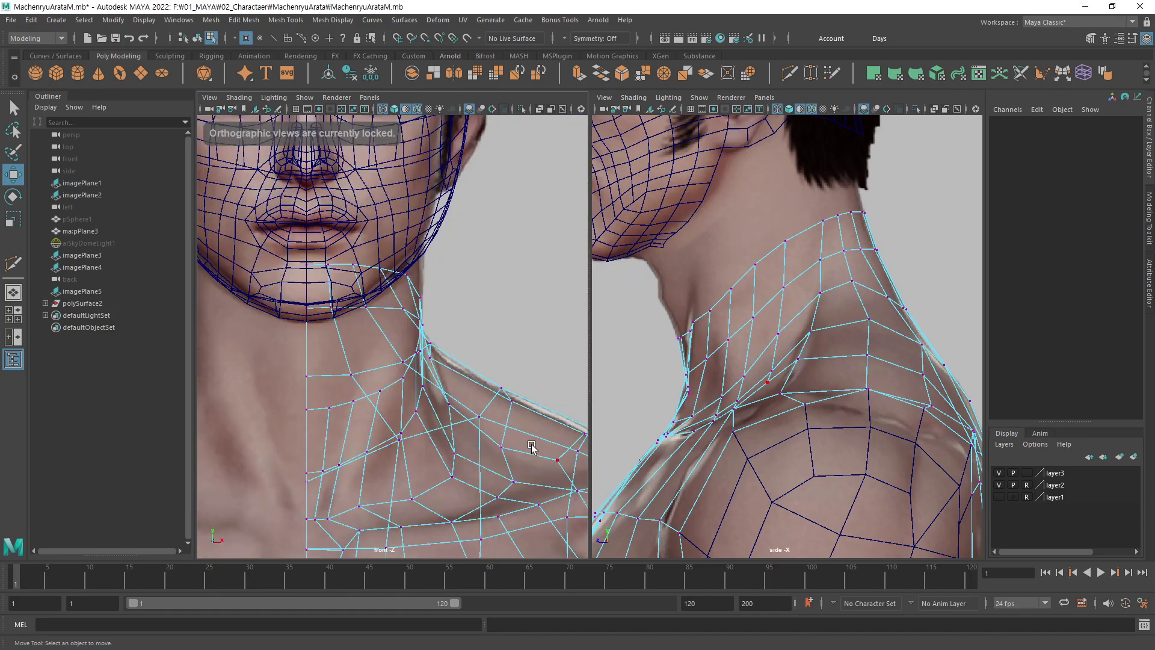
{"action": "middle_click_drag", "start_coordinate": [531, 446], "coordinate": [523, 398], "text": "alt"}
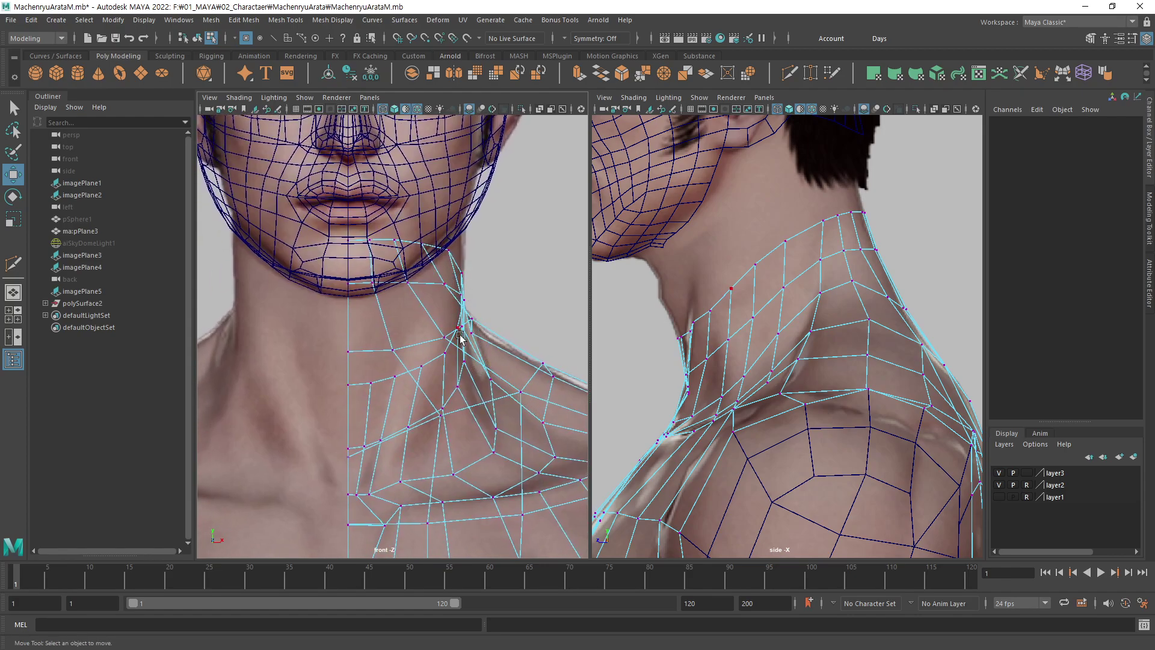
{"action": "left_click", "coordinate": [444, 283]}
{"action": "left_click", "coordinate": [551, 293]}
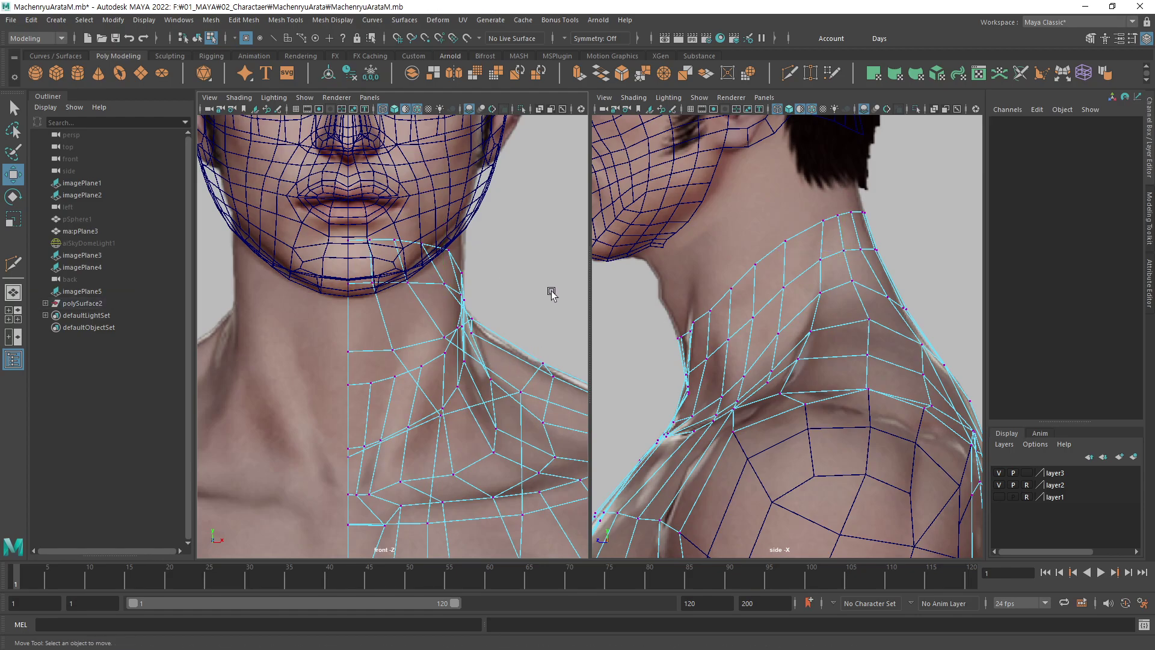
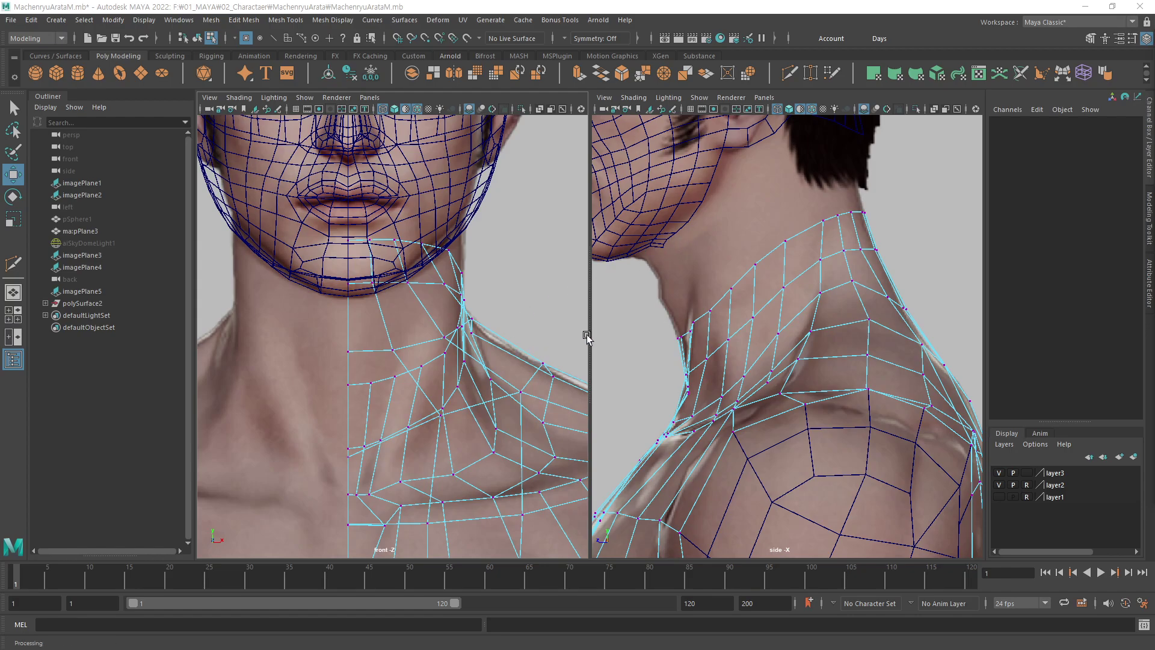
Select the neck's top border edge loop and extrude it upward.
{"action": "middle_click_drag", "start_coordinate": [741, 299], "coordinate": [742, 258], "text": "alt"}
{"action": "key", "text": "F10"}
{"action": "left_click", "coordinate": [776, 296]}
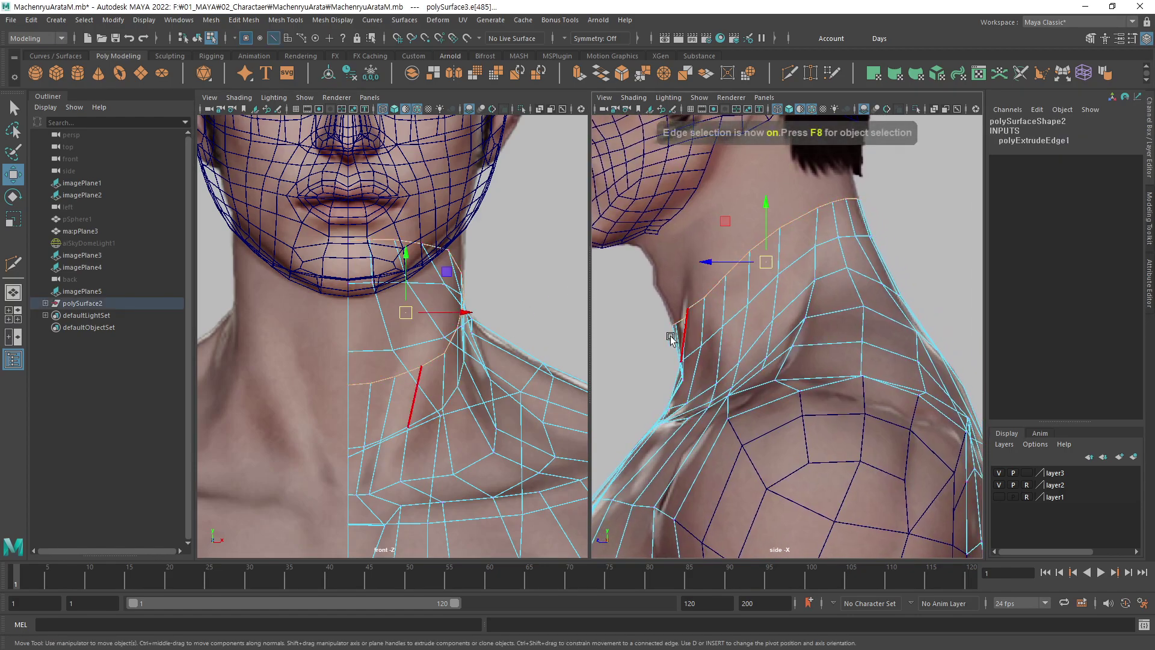
{"action": "middle_click_drag", "start_coordinate": [796, 295], "coordinate": [809, 319], "text": "alt"}
{"action": "left_click_drag", "start_coordinate": [773, 314], "coordinate": [745, 245], "text": "shift"}
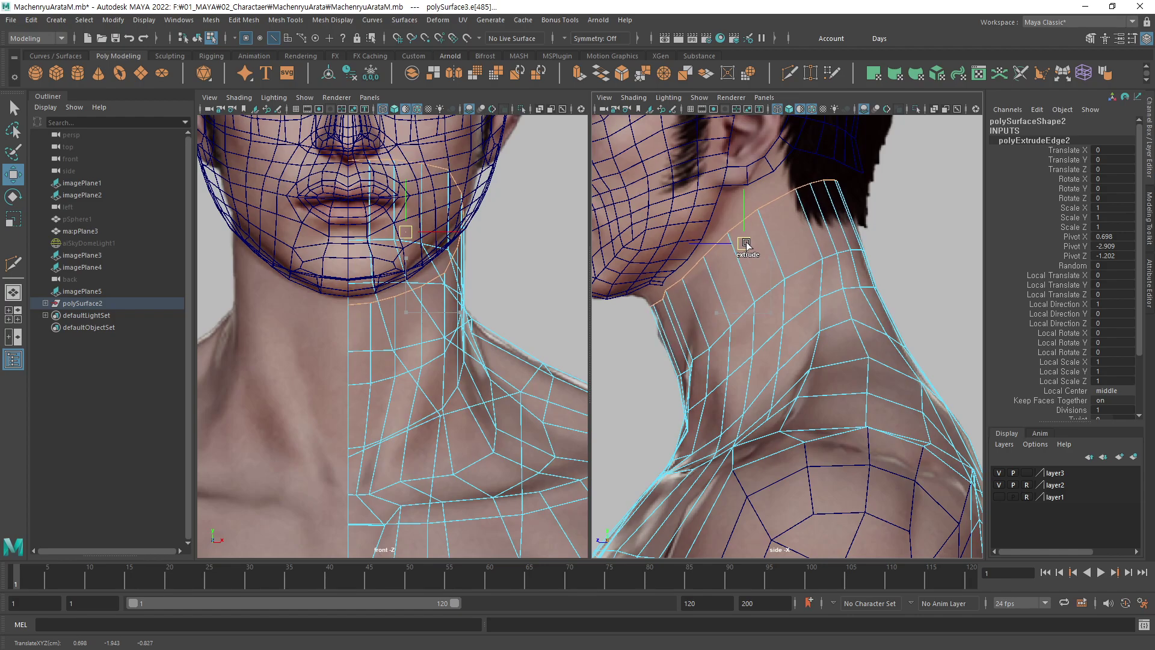
Frame the neck in the side view and pull the extruded loop toward the jawline.
{"action": "right_click_drag", "start_coordinate": [781, 250], "coordinate": [906, 279], "text": "alt"}
{"action": "mouse_move", "coordinate": [906, 279]}
{"action": "middle_mouse_down", "text": "alt"}
{"action": "mouse_move", "coordinate": [824, 270]}
{"action": "mouse_move", "coordinate": [893, 225]}
{"action": "middle_mouse_up", "text": "alt"}
{"action": "scroll", "coordinate": [893, 225], "scroll_direction": "up", "scroll_amount": 1}
{"action": "left_click_drag", "start_coordinate": [754, 229], "coordinate": [773, 244]}
{"action": "scroll", "coordinate": [773, 243], "scroll_direction": "down", "scroll_amount": 2}
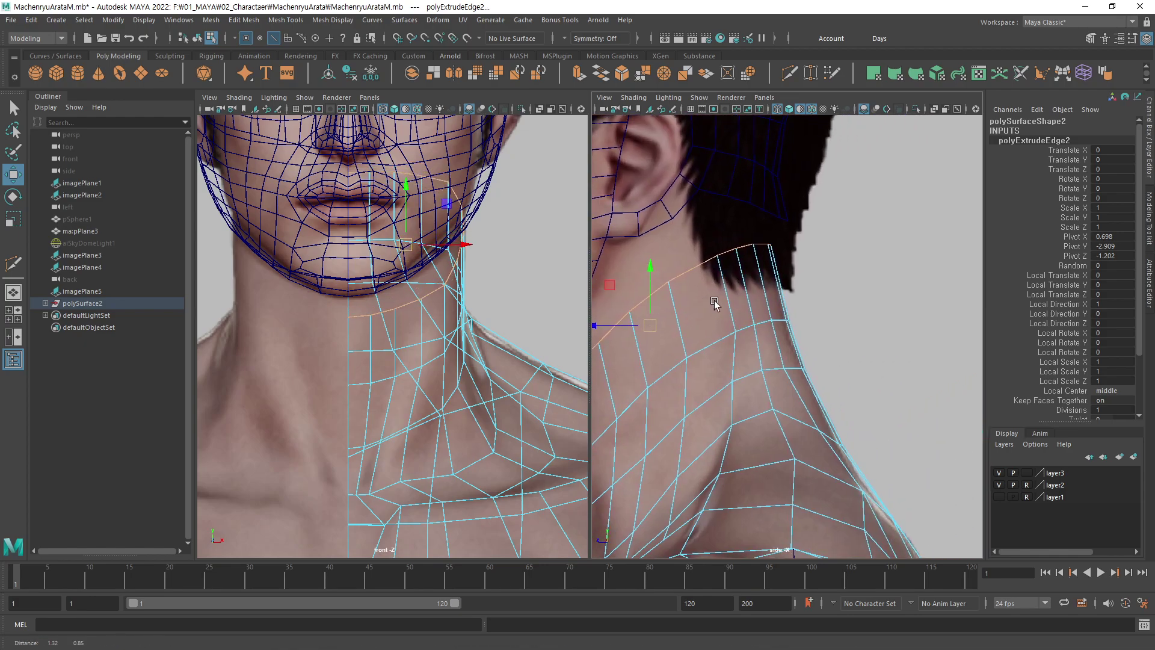
{"action": "middle_click_drag", "start_coordinate": [773, 243], "coordinate": [789, 325], "text": "alt"}
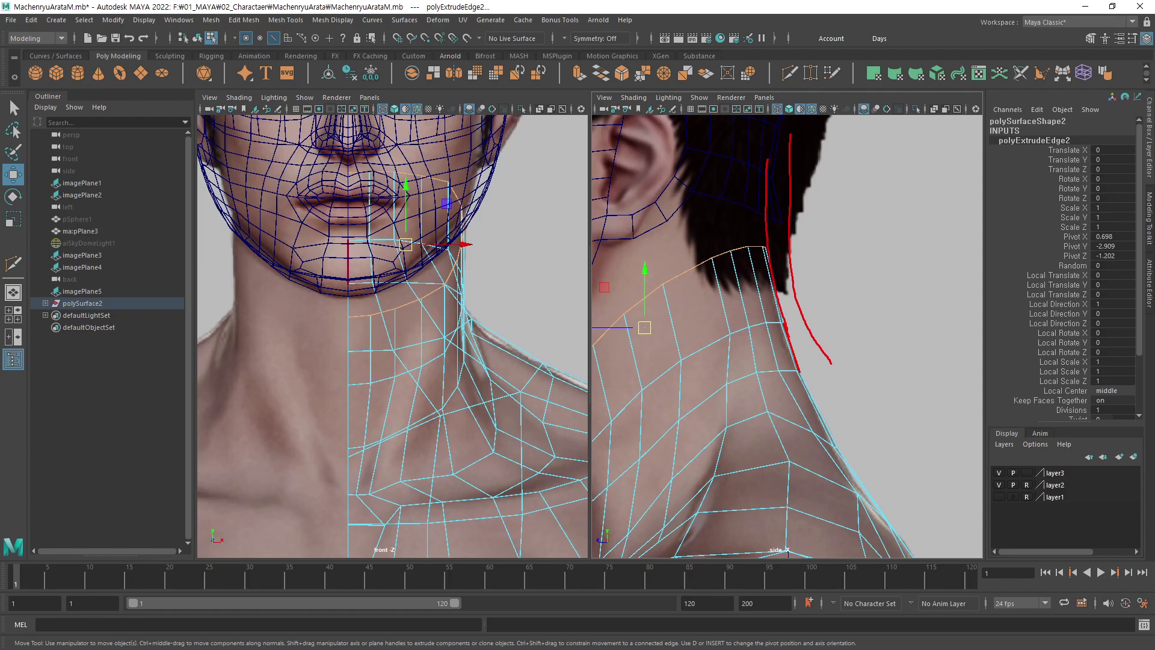
Settle the new edge loop just under the jaw, then switch to vertex mode.
{"action": "middle_click_drag", "start_coordinate": [776, 288], "coordinate": [875, 283], "text": "alt"}
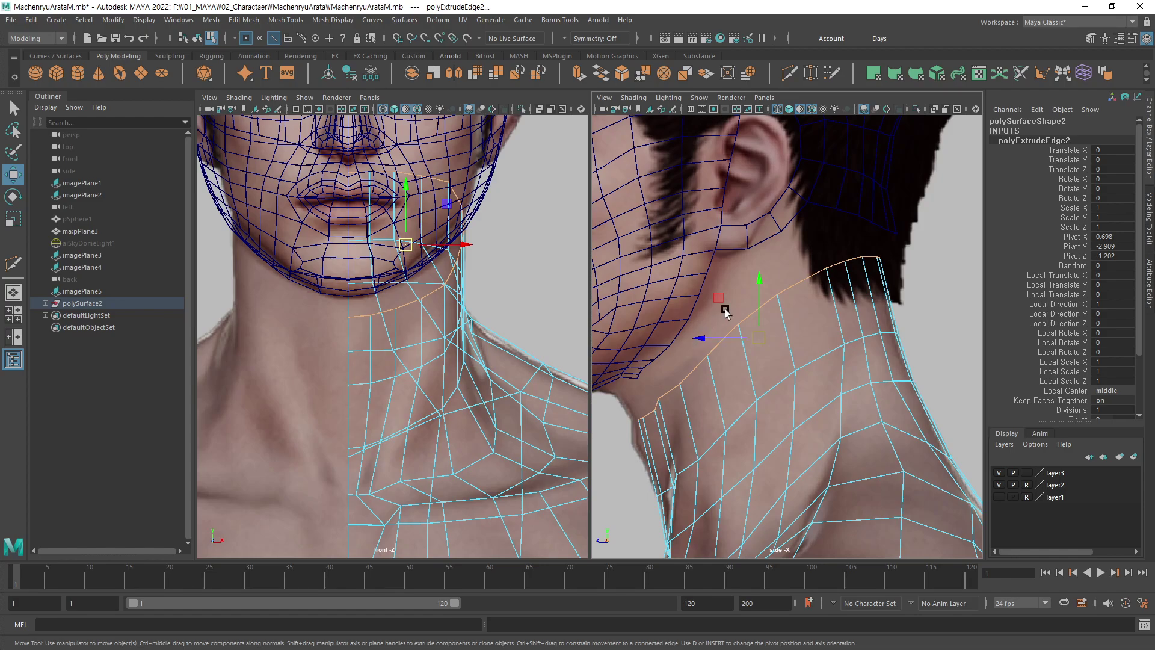
{"action": "right_click_drag", "start_coordinate": [726, 312], "coordinate": [796, 359], "text": "alt"}
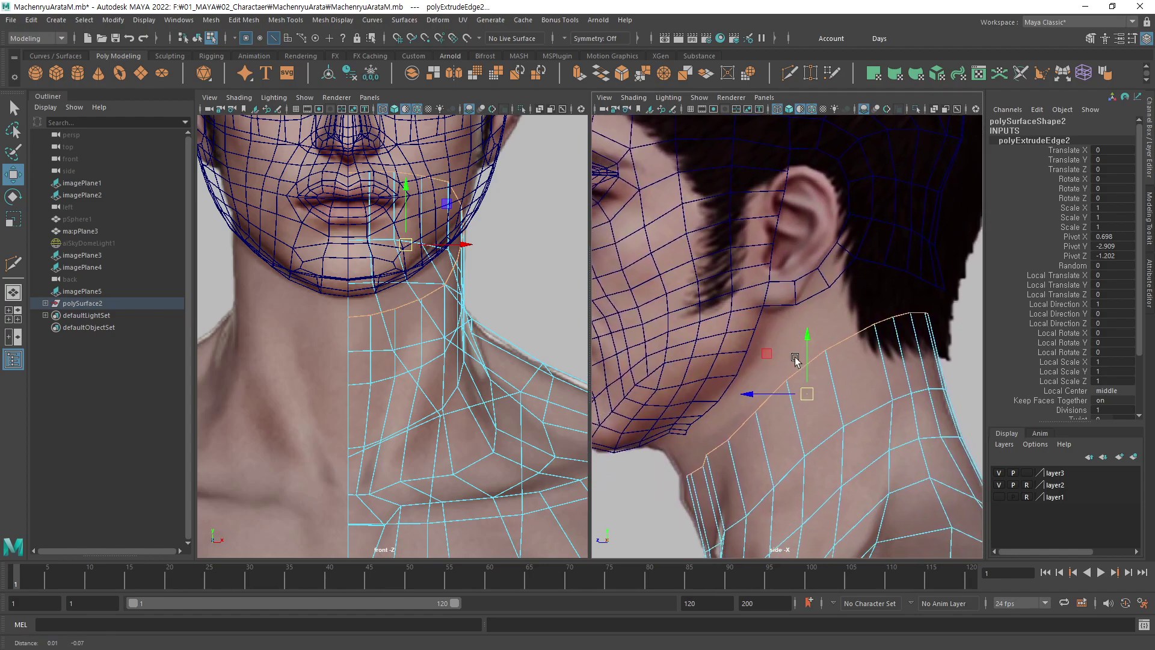
{"action": "mouse_move", "coordinate": [795, 359]}
{"action": "middle_mouse_down", "text": "alt"}
{"action": "mouse_move", "coordinate": [827, 216]}
{"action": "mouse_move", "coordinate": [828, 255]}
{"action": "middle_mouse_up", "text": "alt"}
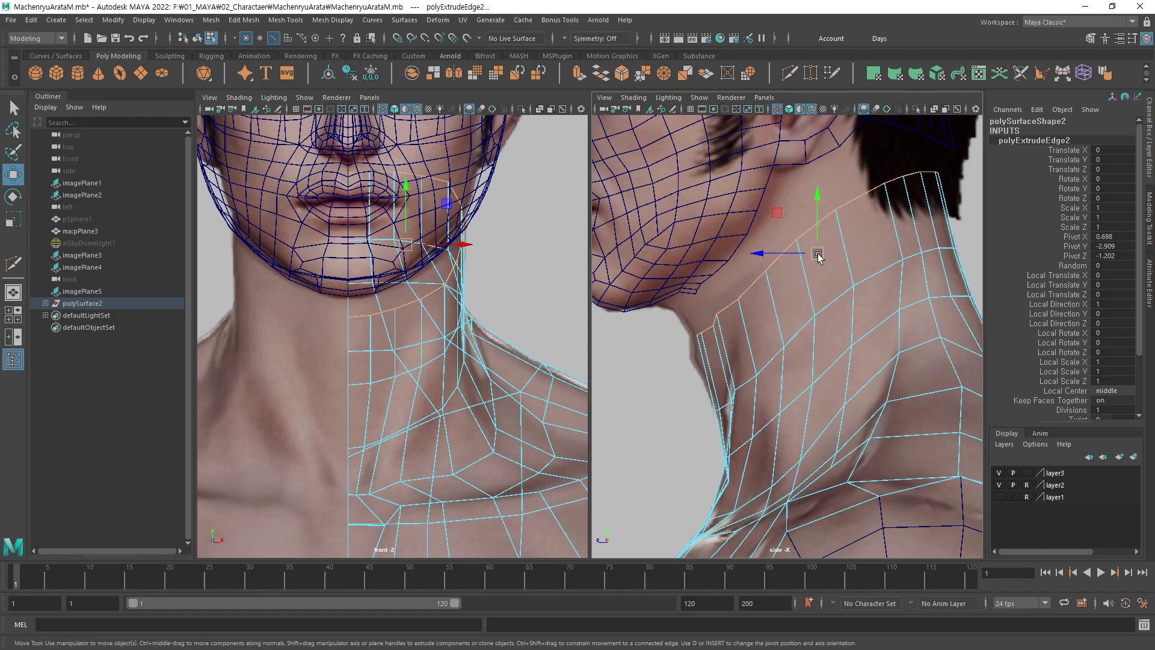
{"action": "left_click_drag", "start_coordinate": [818, 256], "coordinate": [816, 250]}
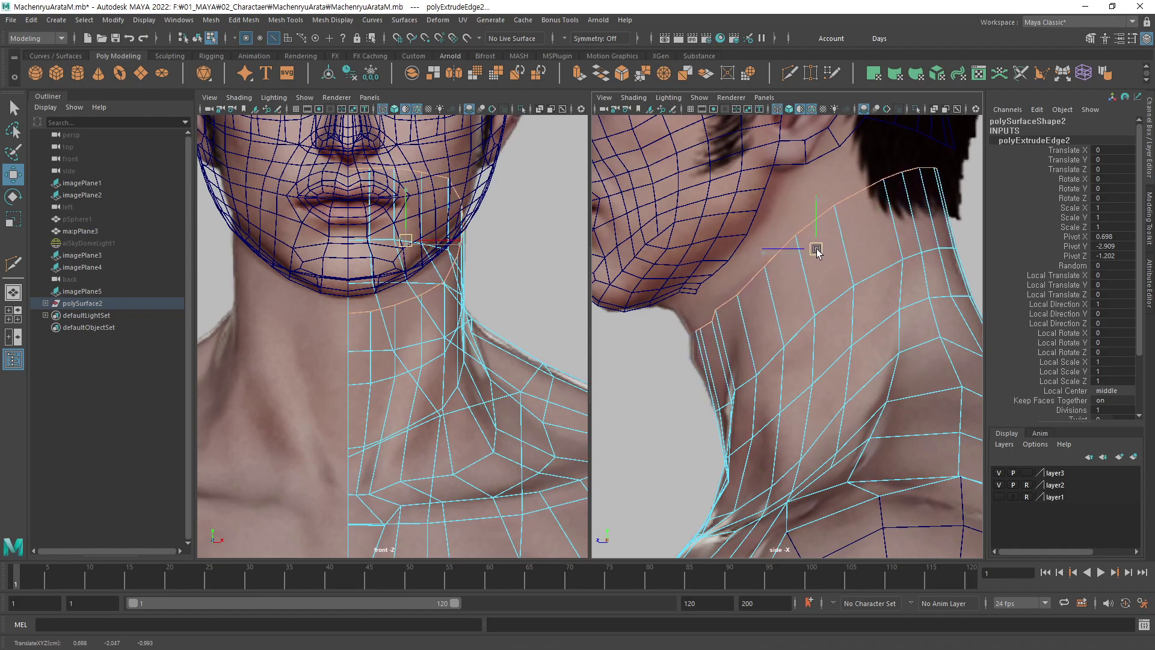
{"action": "left_click", "coordinate": [809, 289]}
{"action": "right_click_drag", "start_coordinate": [809, 288], "coordinate": [806, 309], "text": "alt"}
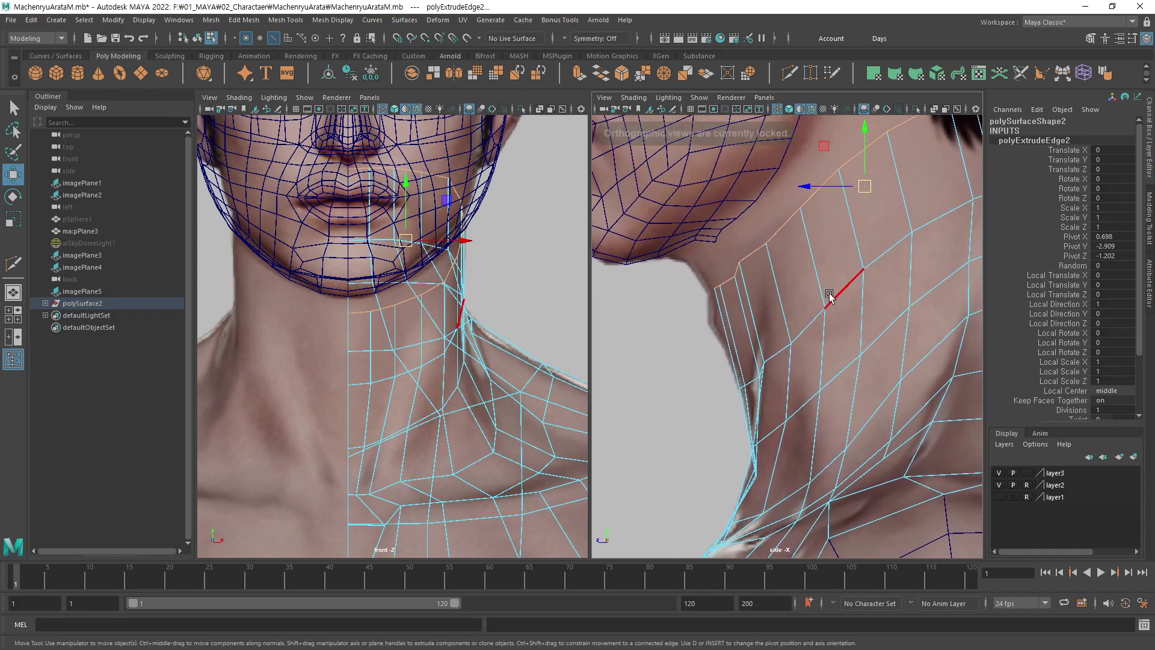
{"action": "key", "text": "F9"}
Pull the front neck vertices forward onto the throat outline.
{"action": "middle_click_drag", "start_coordinate": [403, 359], "coordinate": [423, 354], "text": "alt"}
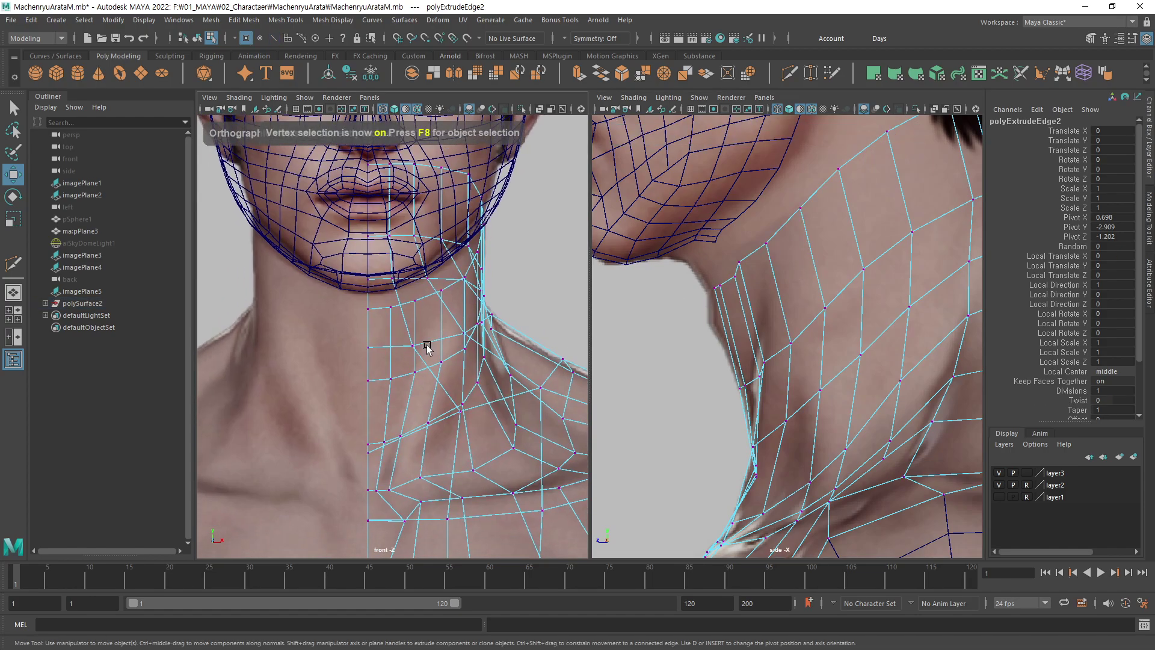
{"action": "key", "text": "q"}
{"action": "left_click_drag", "start_coordinate": [360, 299], "coordinate": [398, 317]}
{"action": "key", "text": "w"}
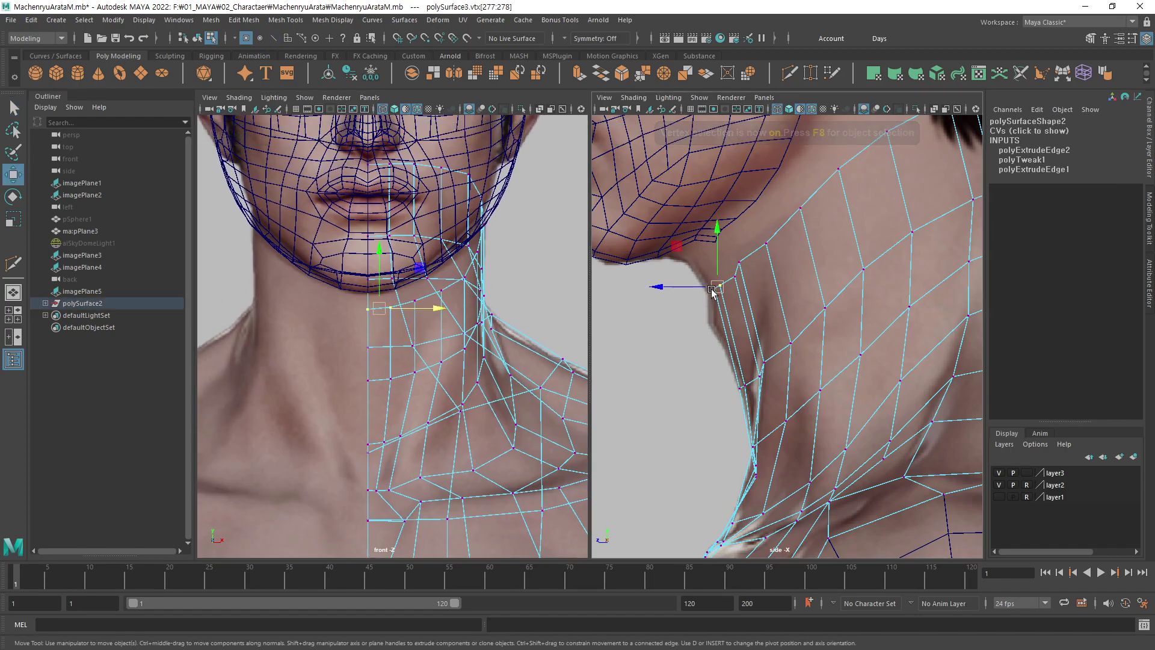
{"action": "left_click_drag", "start_coordinate": [701, 288], "coordinate": [702, 287]}
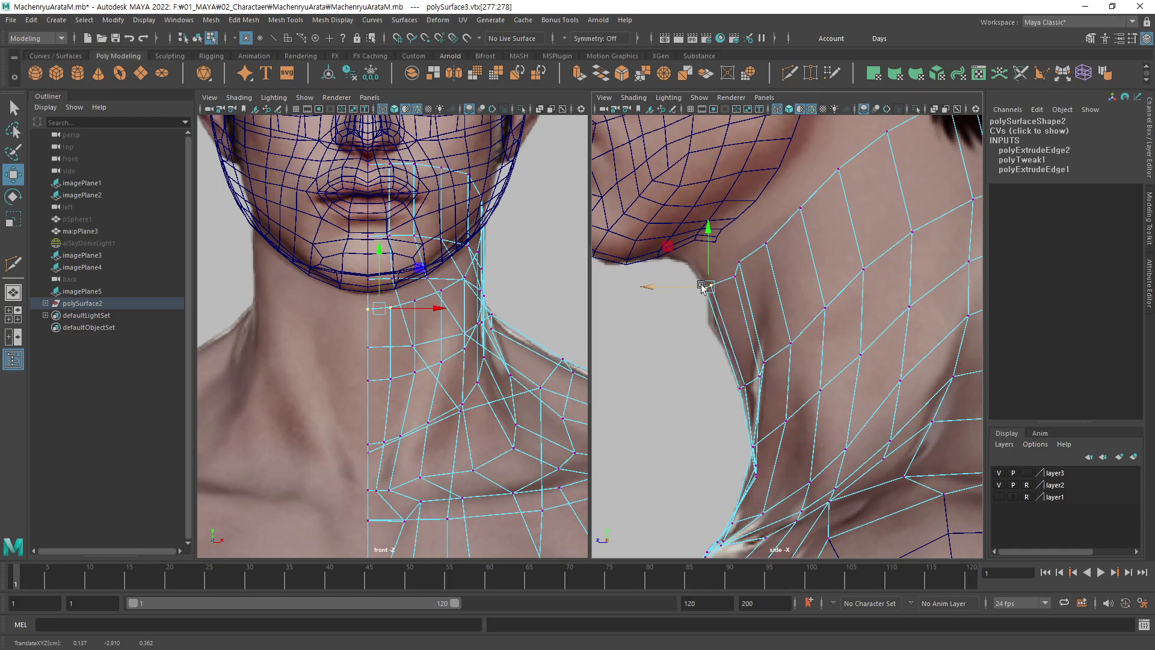
{"action": "left_click", "coordinate": [734, 277]}
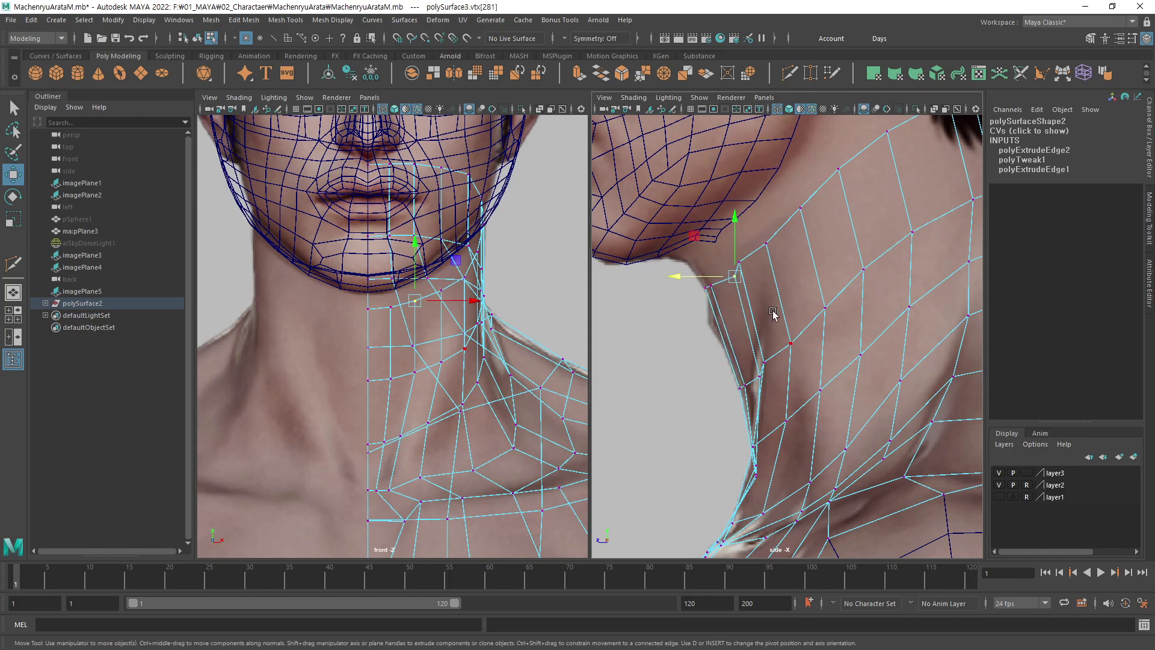
{"action": "left_click_drag", "start_coordinate": [726, 280], "coordinate": [744, 275]}
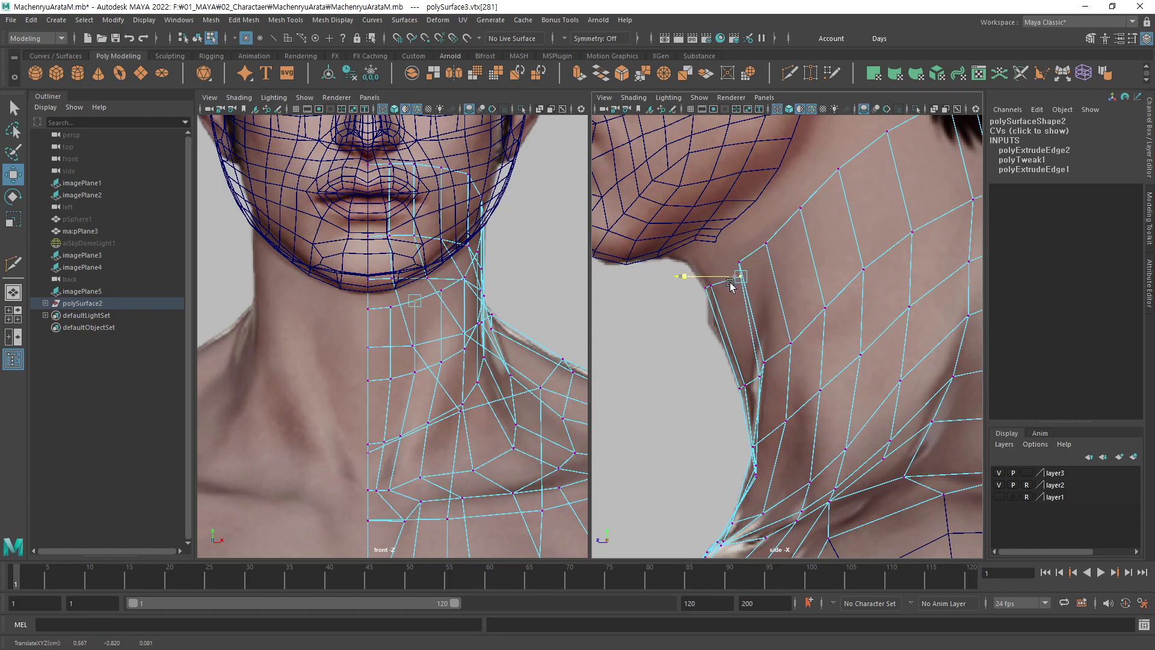
Move successive throat vertices up to the jaw so they follow the reference profile.
{"action": "left_click", "coordinate": [740, 377]}
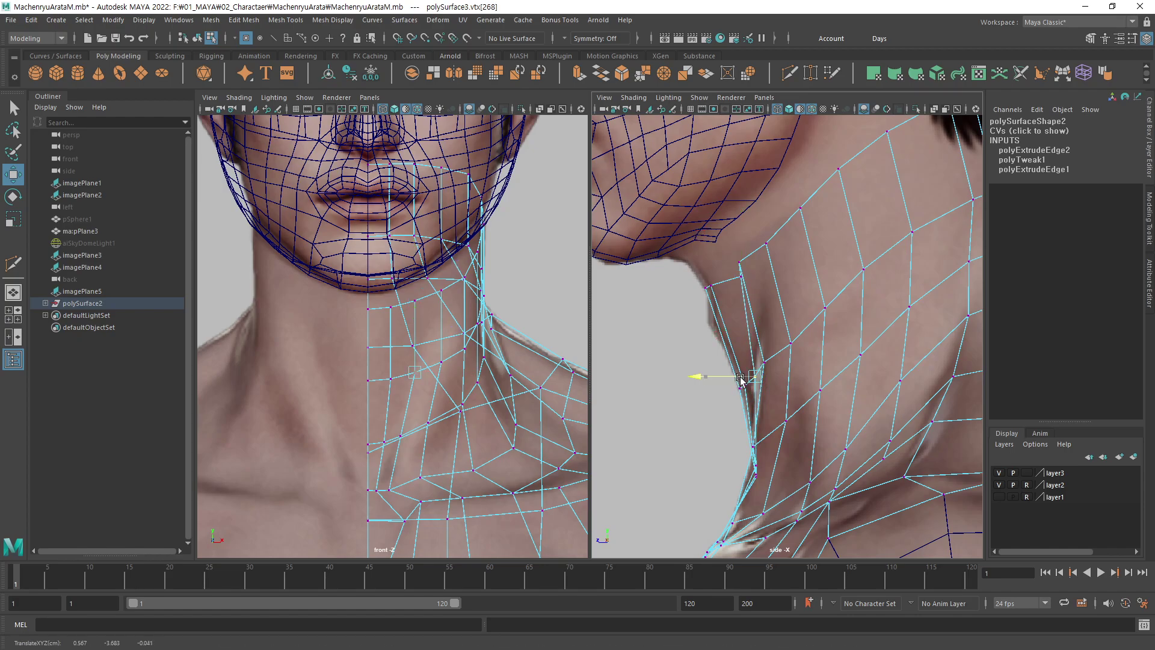
{"action": "left_click", "coordinate": [738, 264]}
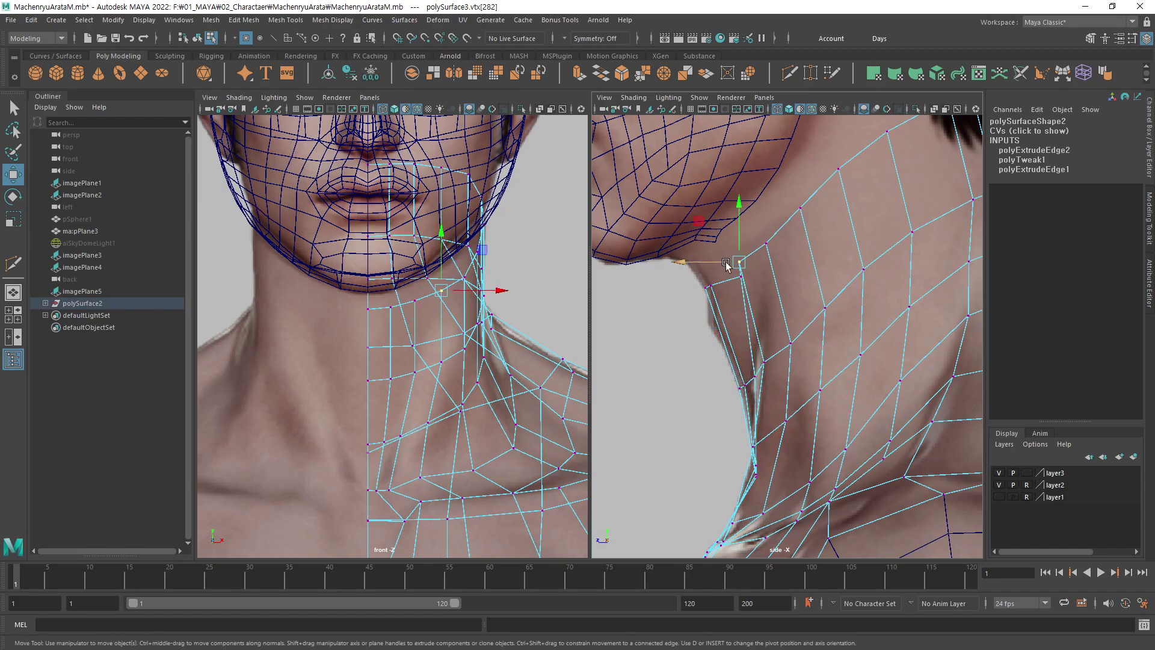
{"action": "left_click_drag", "start_coordinate": [726, 265], "coordinate": [753, 263]}
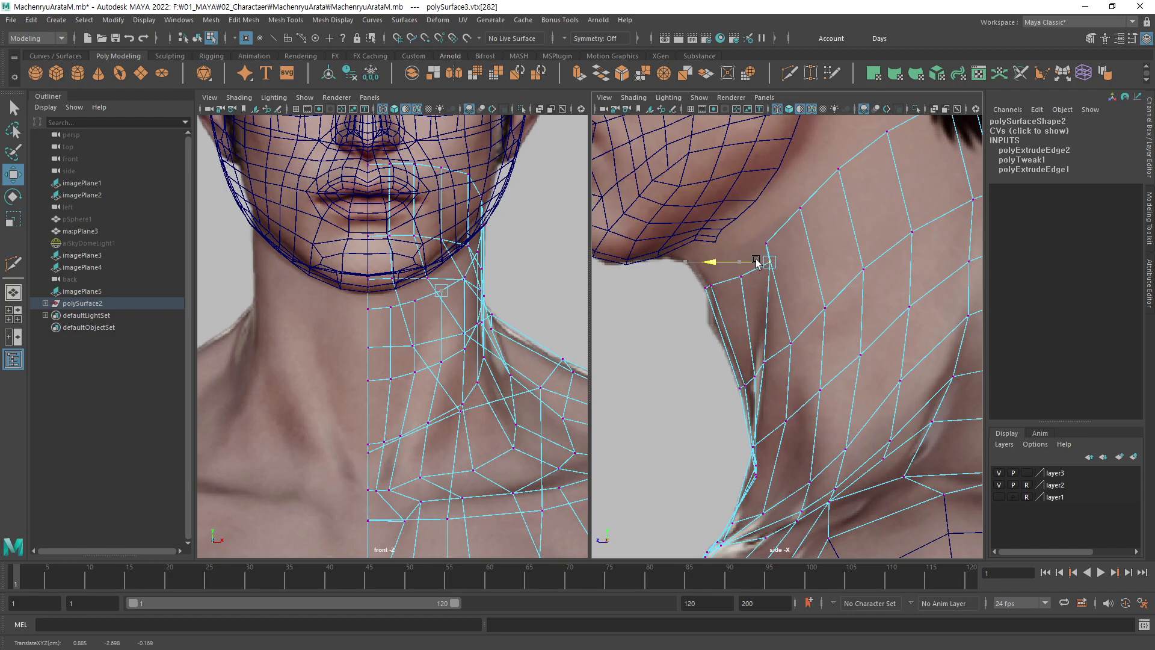
{"action": "left_click", "coordinate": [766, 243]}
{"action": "left_click_drag", "start_coordinate": [767, 243], "coordinate": [774, 246]}
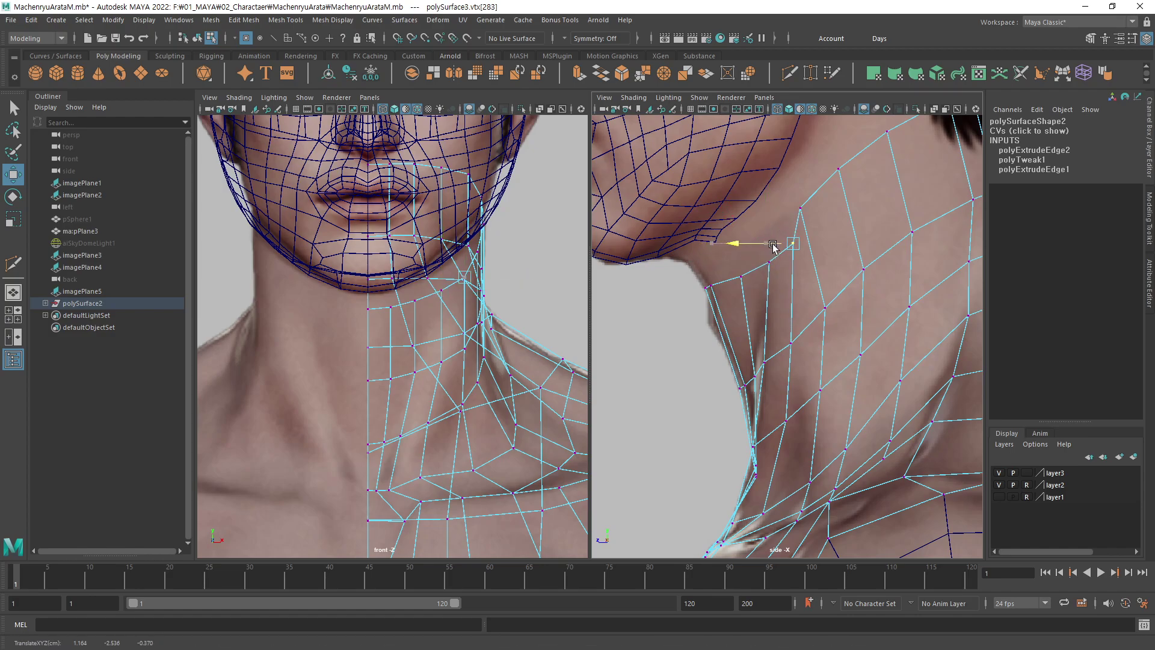
{"action": "left_click", "coordinate": [800, 208]}
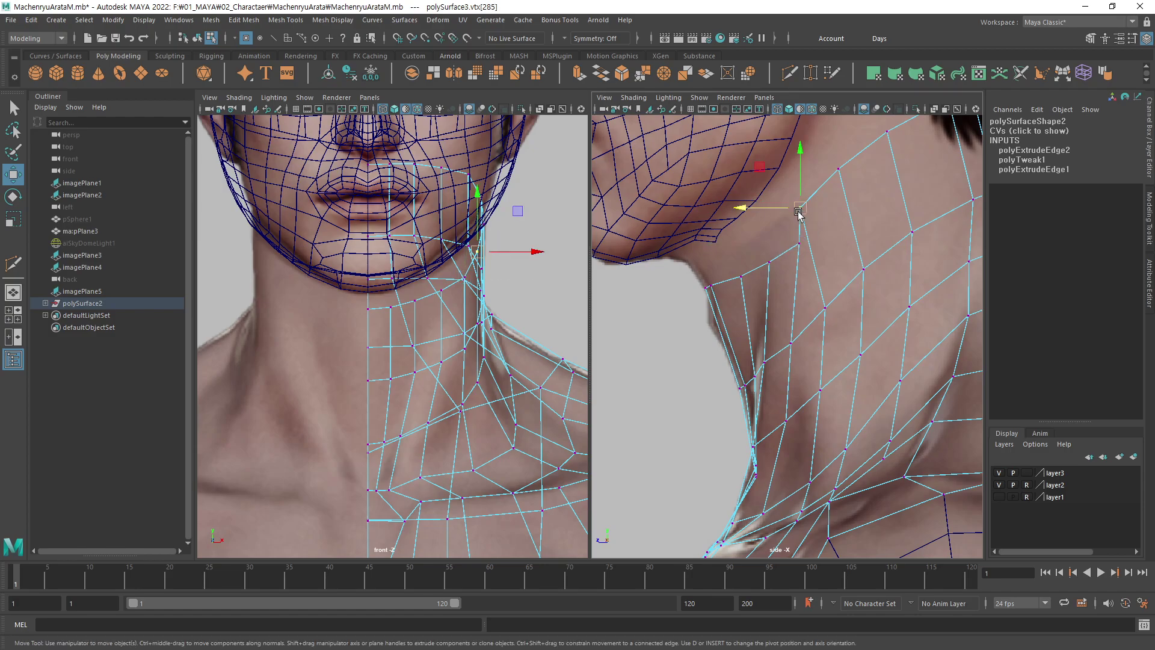
{"action": "mouse_move", "coordinate": [800, 207]}
{"action": "left_mouse_down"}
{"action": "mouse_move", "coordinate": [830, 208]}
{"action": "mouse_move", "coordinate": [770, 260]}
{"action": "left_mouse_up"}
Refine the upper neck vertices under the jaw along the neck outline.
{"action": "left_click", "coordinate": [800, 250]}
{"action": "left_click", "coordinate": [769, 263]}
{"action": "left_click", "coordinate": [833, 210]}
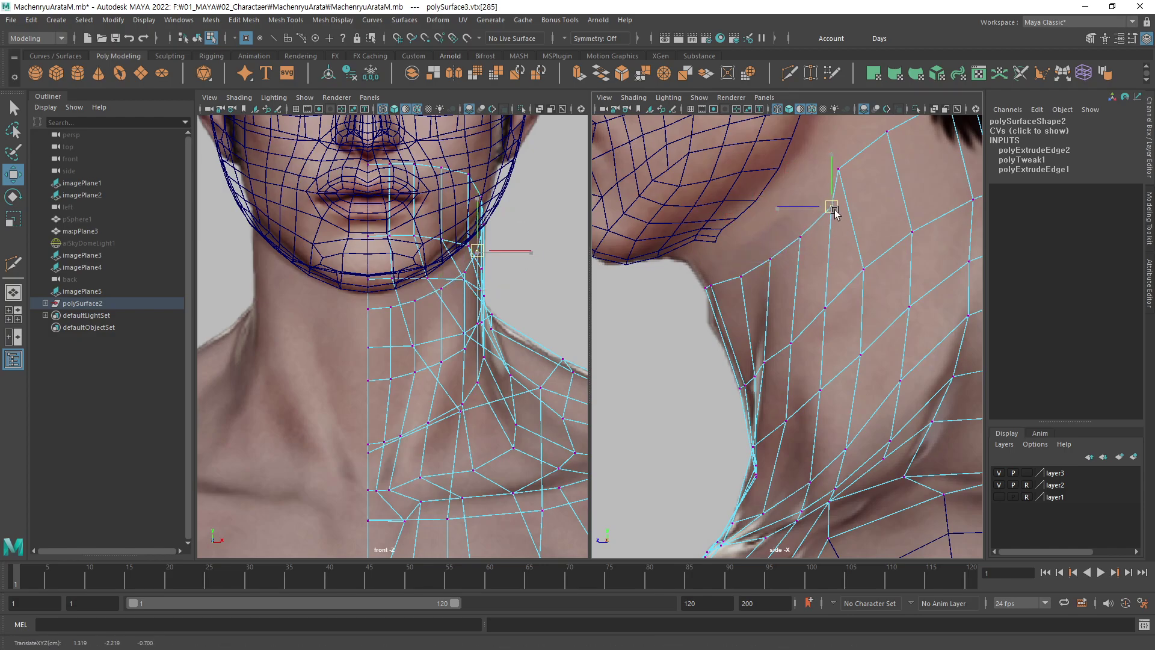
{"action": "left_click_drag", "start_coordinate": [832, 210], "coordinate": [831, 212]}
{"action": "left_click", "coordinate": [838, 169]}
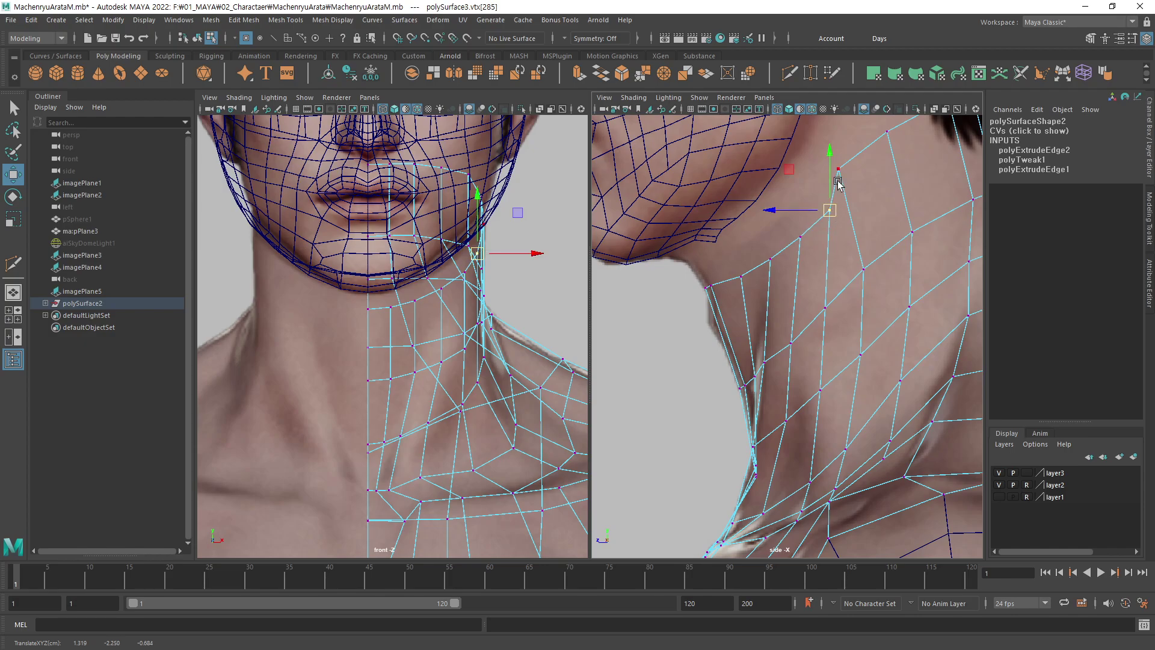
{"action": "middle_click_drag", "start_coordinate": [902, 190], "coordinate": [788, 274], "text": "alt"}
{"action": "left_click_drag", "start_coordinate": [725, 253], "coordinate": [753, 261]}
Lower the top neck vertices toward the nape outline in the side reference.
{"action": "left_click", "coordinate": [759, 357]}
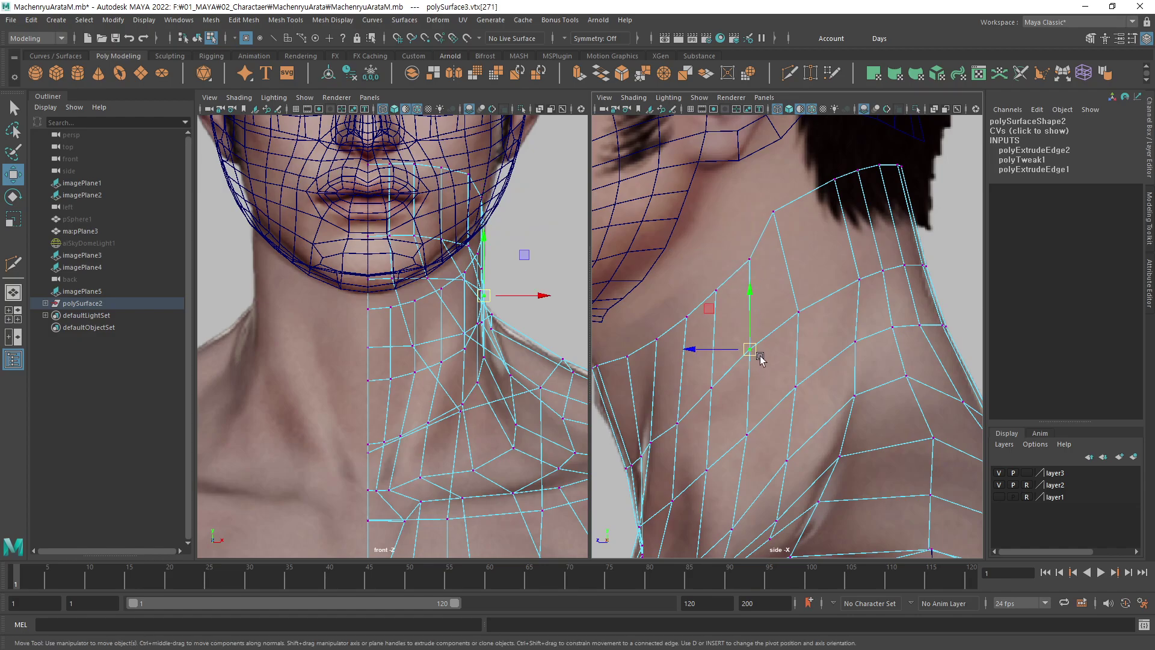
{"action": "left_click_drag", "start_coordinate": [760, 358], "coordinate": [759, 352]}
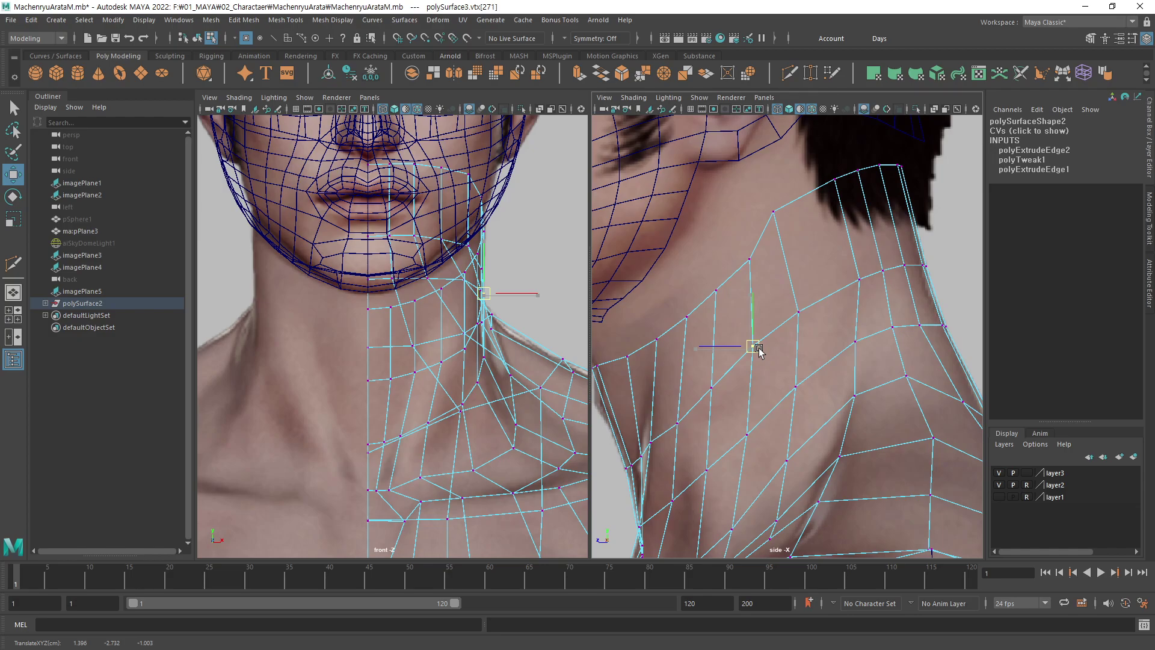
{"action": "left_click", "coordinate": [775, 213]}
{"action": "left_click_drag", "start_coordinate": [777, 214], "coordinate": [798, 208]}
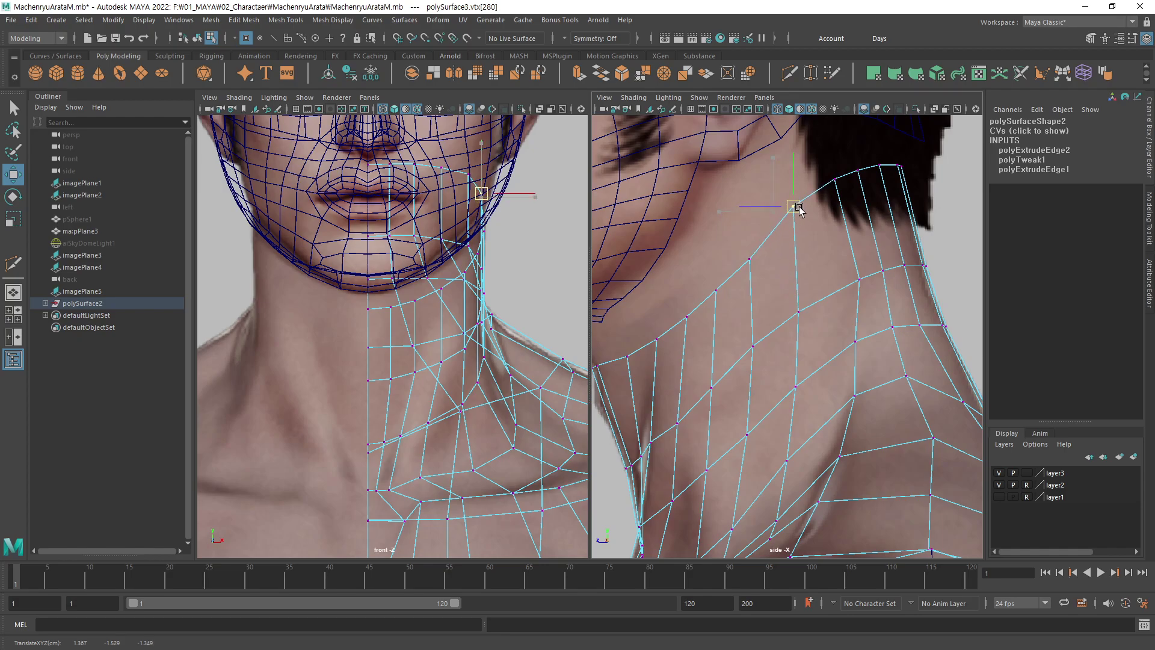
{"action": "left_click", "coordinate": [836, 184]}
{"action": "left_click_drag", "start_coordinate": [838, 187], "coordinate": [844, 198]}
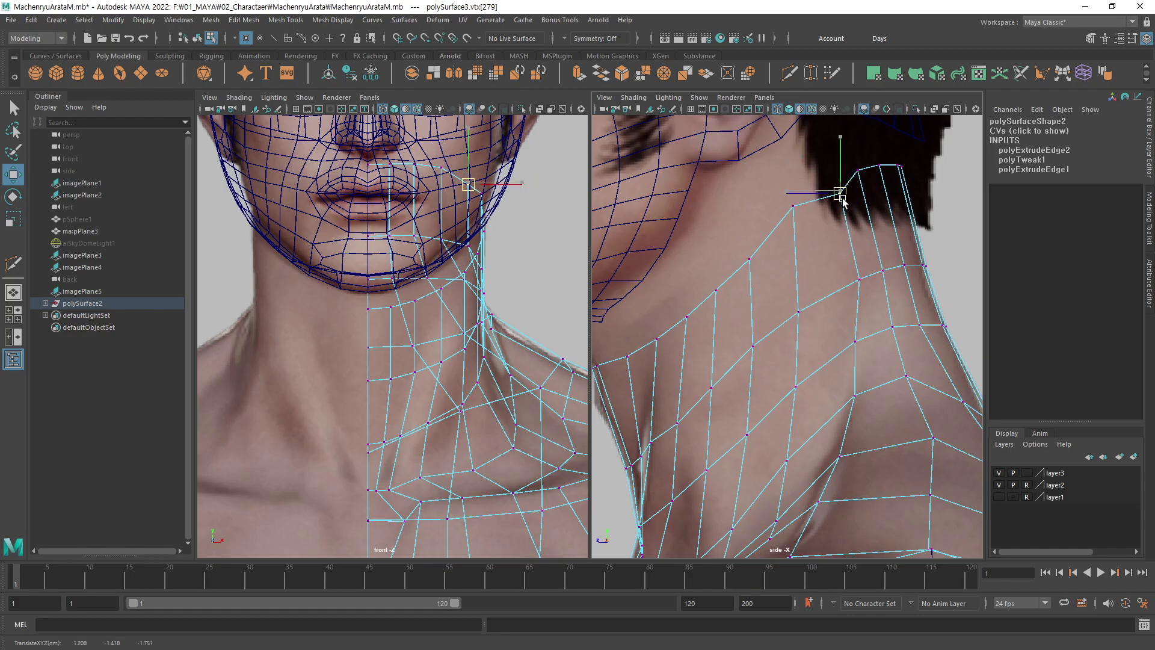
{"action": "left_click", "coordinate": [792, 206]}
{"action": "left_click_drag", "start_coordinate": [795, 208], "coordinate": [800, 225]}
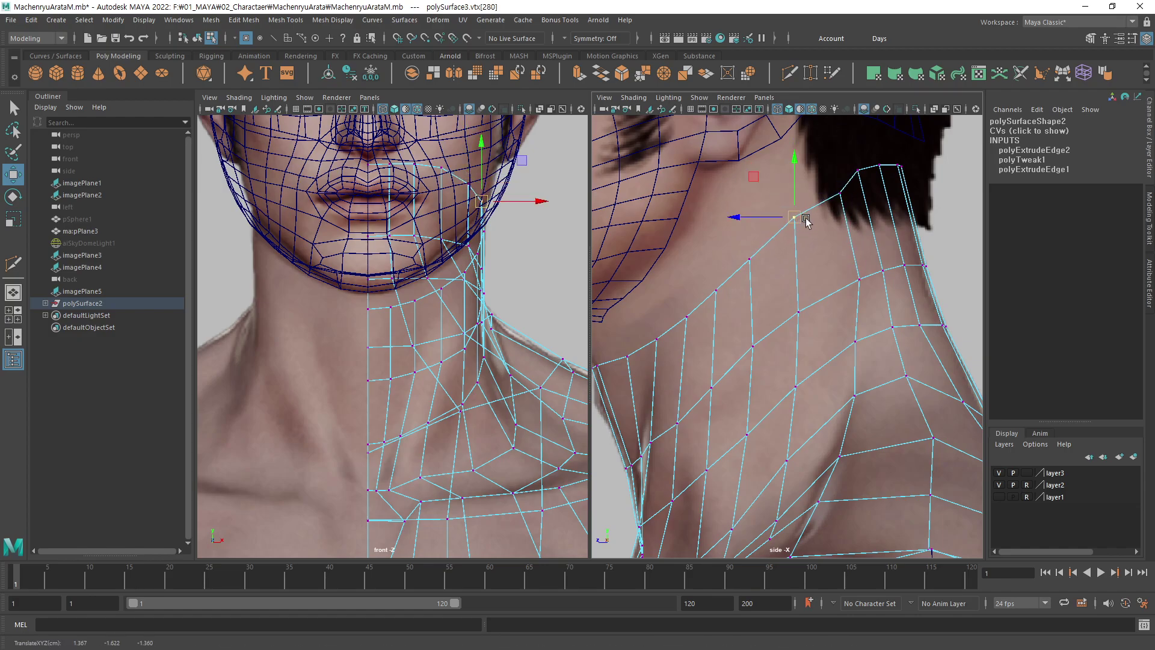
Smooth the top neck edge and even out the side-of-neck vertex spacing.
{"action": "left_click", "coordinate": [839, 188]}
{"action": "left_click_drag", "start_coordinate": [842, 189], "coordinate": [841, 214]}
{"action": "left_click", "coordinate": [855, 282]}
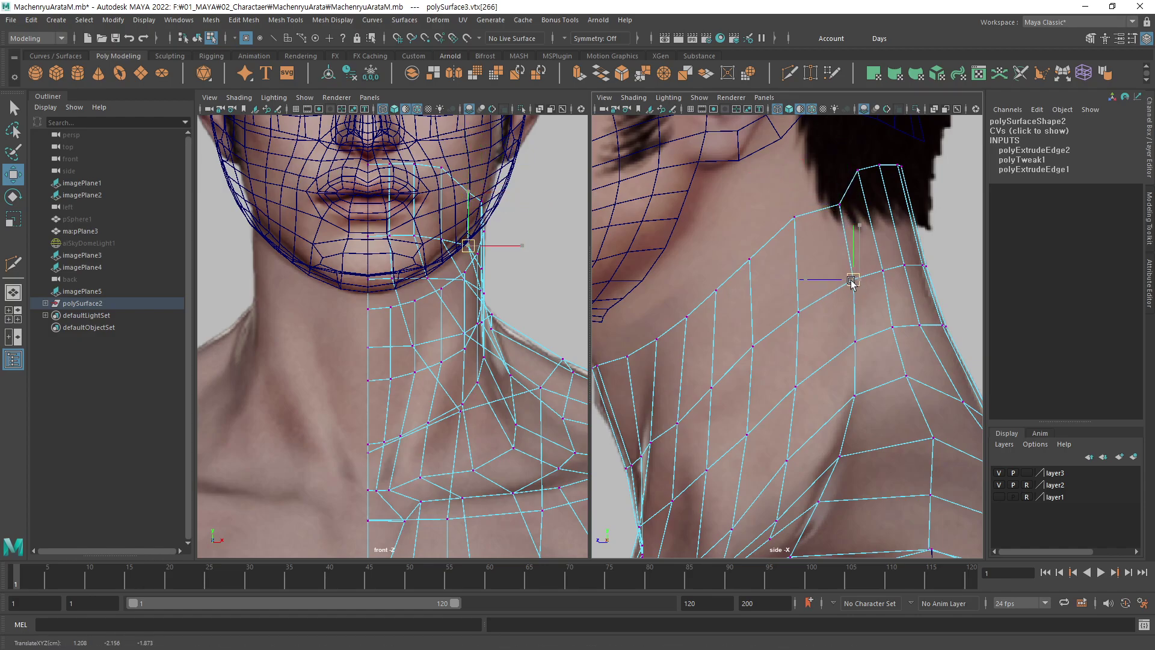
{"action": "left_click_drag", "start_coordinate": [855, 283], "coordinate": [882, 265]}
{"action": "left_click", "coordinate": [883, 270]}
{"action": "left_click", "coordinate": [856, 341]}
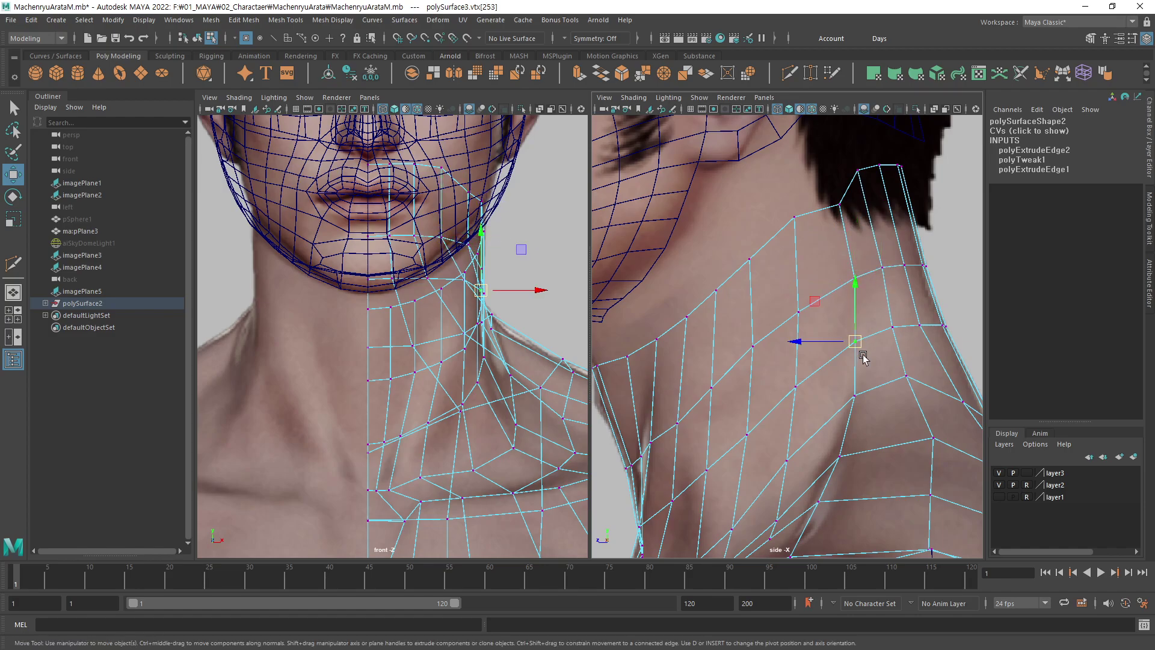
{"action": "left_click_drag", "start_coordinate": [856, 342], "coordinate": [862, 346]}
Marquee-select the top shoulder vertices and move them down to the reference.
{"action": "scroll", "coordinate": [869, 241], "scroll_direction": "down", "scroll_amount": 1}
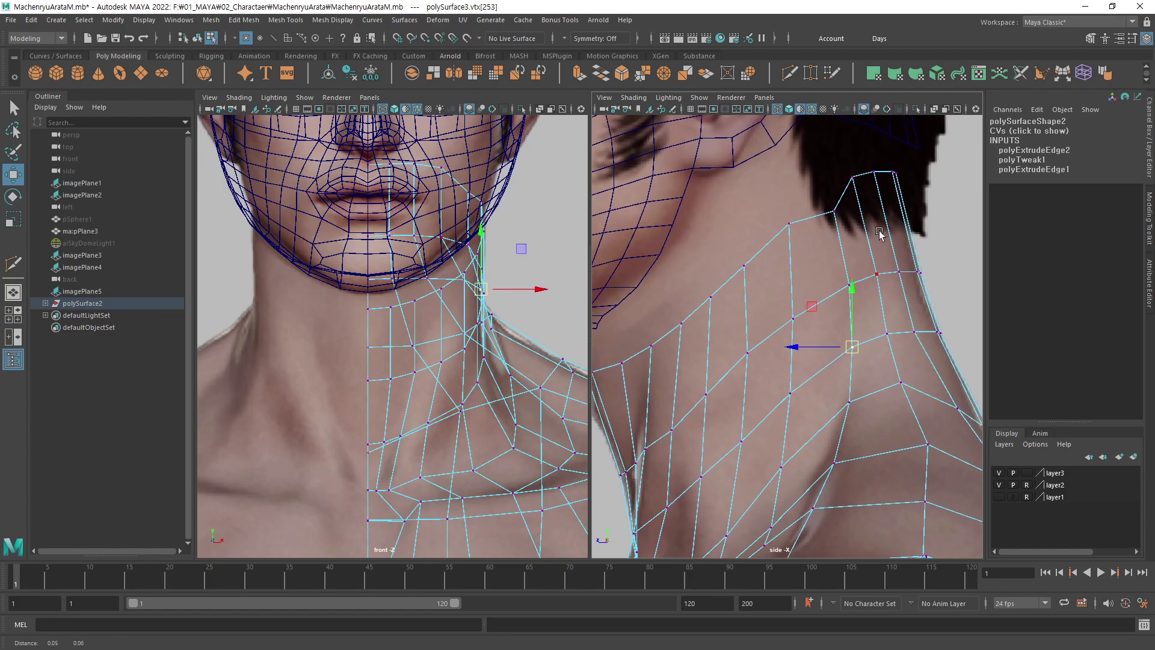
{"action": "scroll", "coordinate": [861, 211], "scroll_direction": "down", "scroll_amount": 2}
{"action": "left_click_drag", "start_coordinate": [840, 206], "coordinate": [840, 207]}
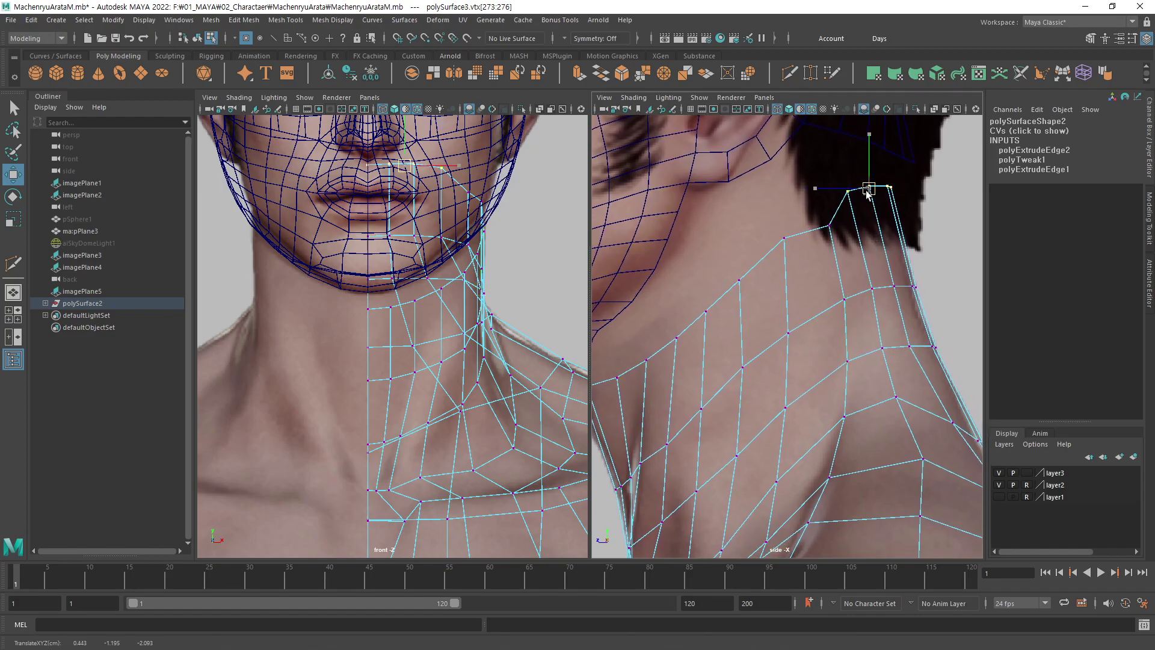
{"action": "mouse_move", "coordinate": [827, 216]}
{"action": "middle_mouse_down"}
{"action": "mouse_move", "coordinate": [830, 239]}
{"action": "mouse_move", "coordinate": [824, 229]}
{"action": "middle_mouse_up"}
{"action": "left_click", "coordinate": [828, 226]}
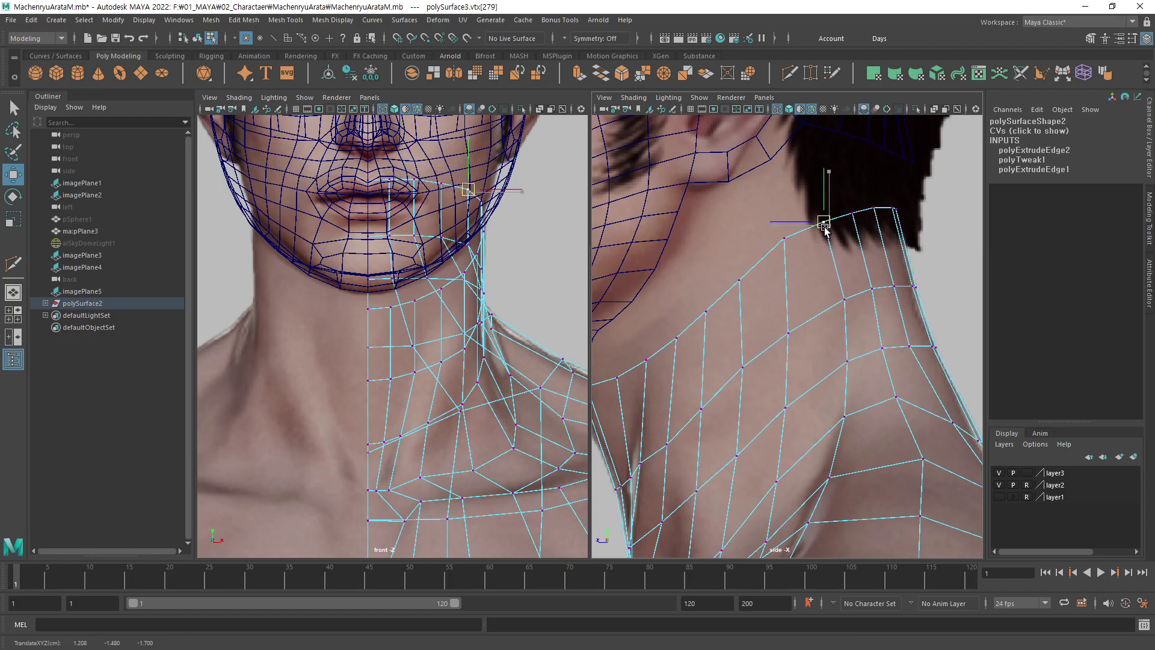
{"action": "left_click", "coordinate": [852, 213]}
{"action": "left_click", "coordinate": [950, 223]}
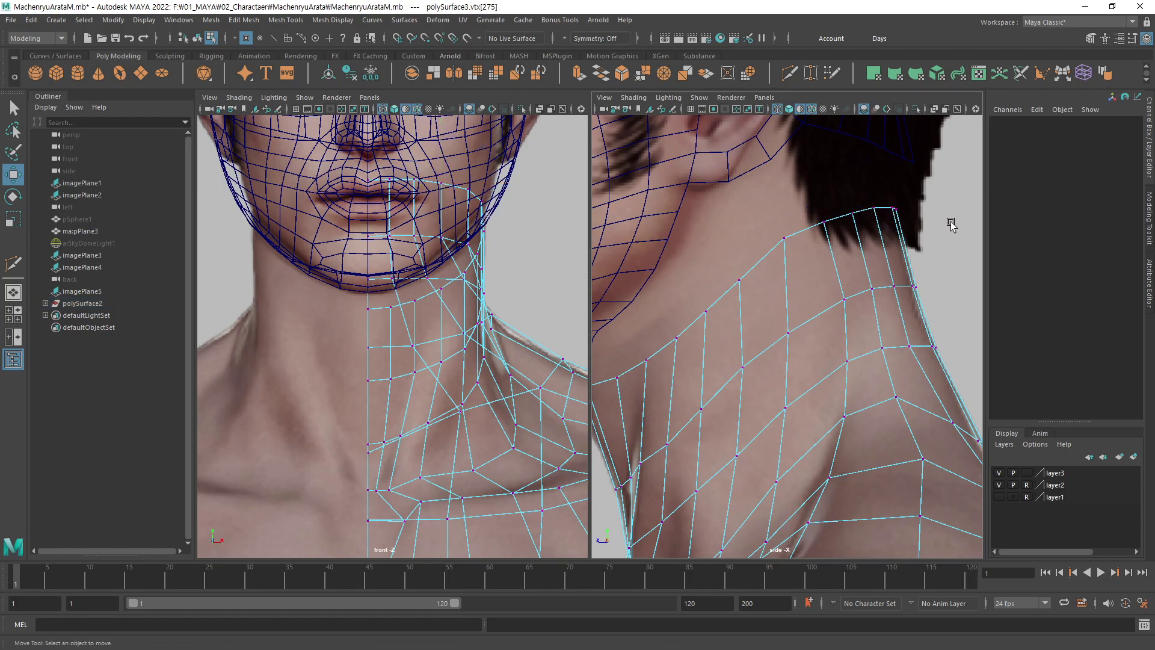
Reframe the side view closer on the neck and check the top neck vertices.
{"action": "scroll", "coordinate": [916, 289], "scroll_direction": "up", "scroll_amount": 3}
{"action": "scroll", "coordinate": [781, 289], "scroll_direction": "down", "scroll_amount": 2}
{"action": "scroll", "coordinate": [745, 298], "scroll_direction": "down", "scroll_amount": 2}
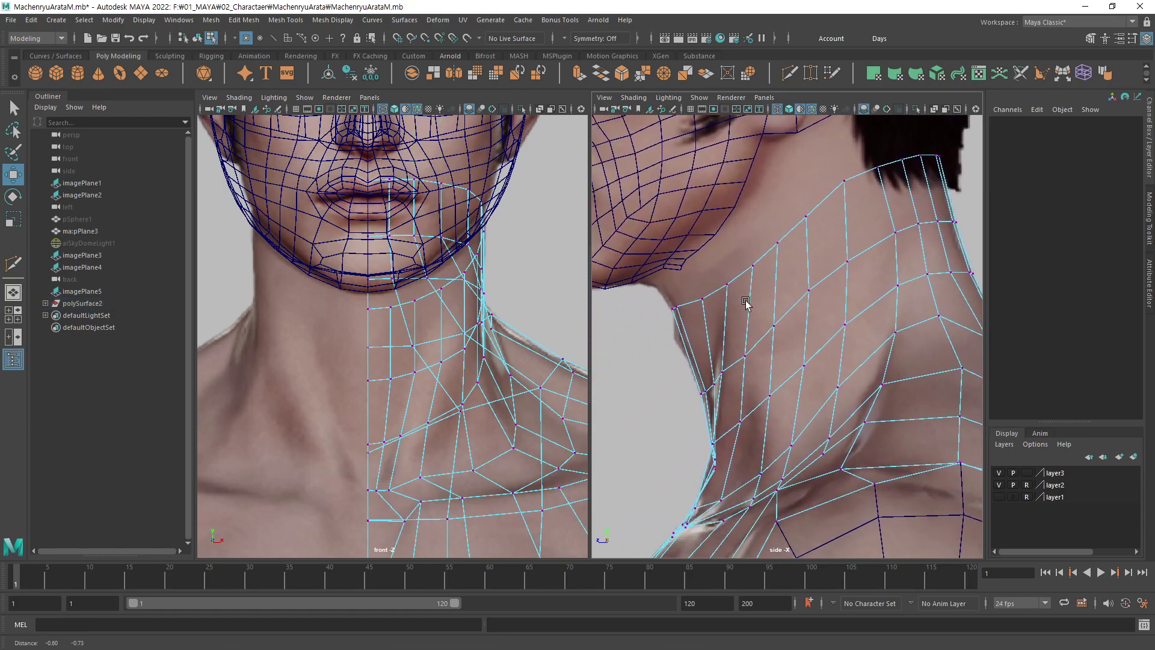
{"action": "middle_click_drag", "start_coordinate": [745, 299], "coordinate": [764, 272], "text": "alt"}
{"action": "scroll", "coordinate": [764, 272], "scroll_direction": "up", "scroll_amount": 2}
{"action": "scroll", "coordinate": [740, 265], "scroll_direction": "up", "scroll_amount": 2}
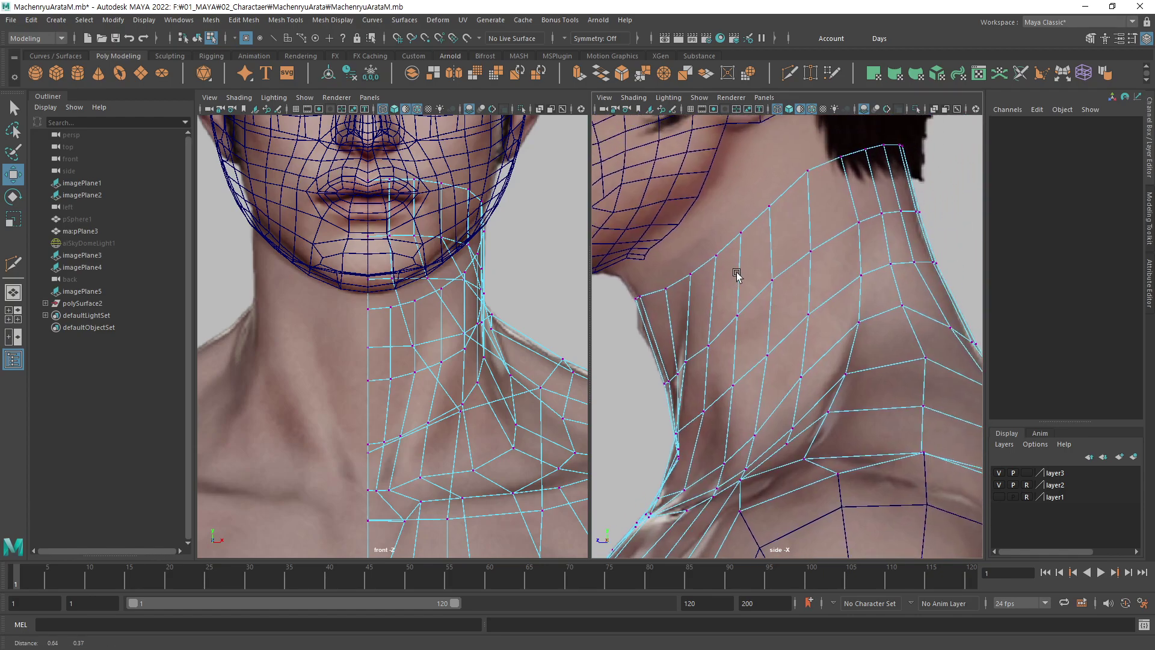
{"action": "scroll", "coordinate": [736, 272], "scroll_direction": "up", "scroll_amount": 1}
{"action": "left_click", "coordinate": [852, 225]}
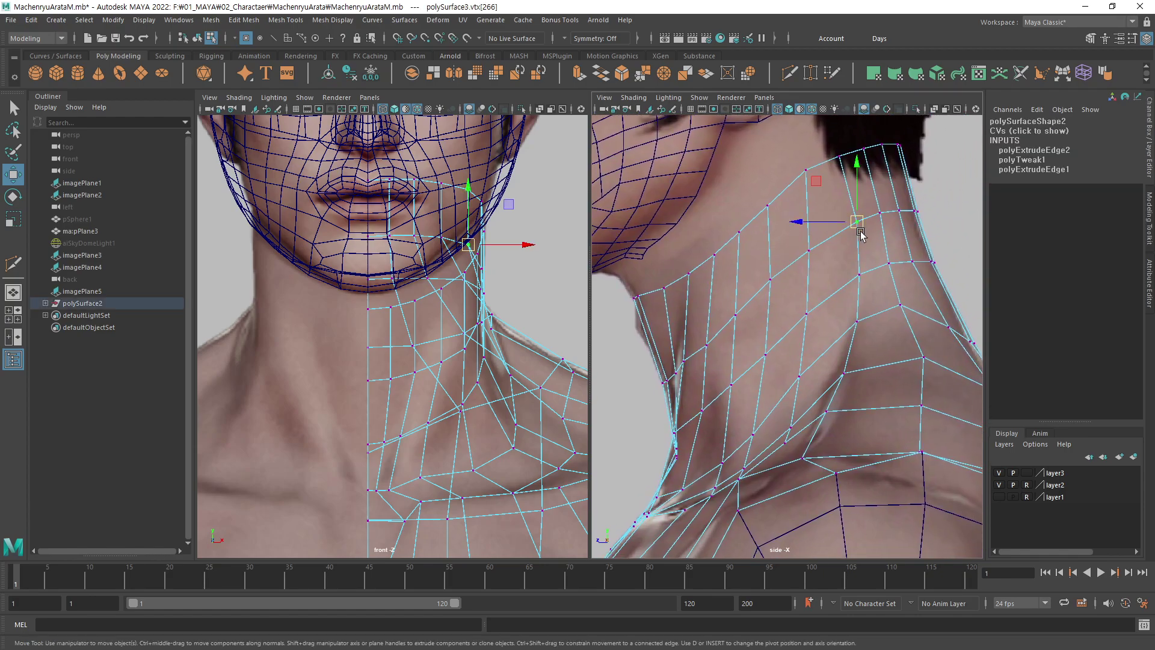
{"action": "left_click", "coordinate": [924, 203]}
{"action": "scroll", "coordinate": [842, 229], "scroll_direction": "down", "scroll_amount": 2}
{"action": "key", "text": "space"}
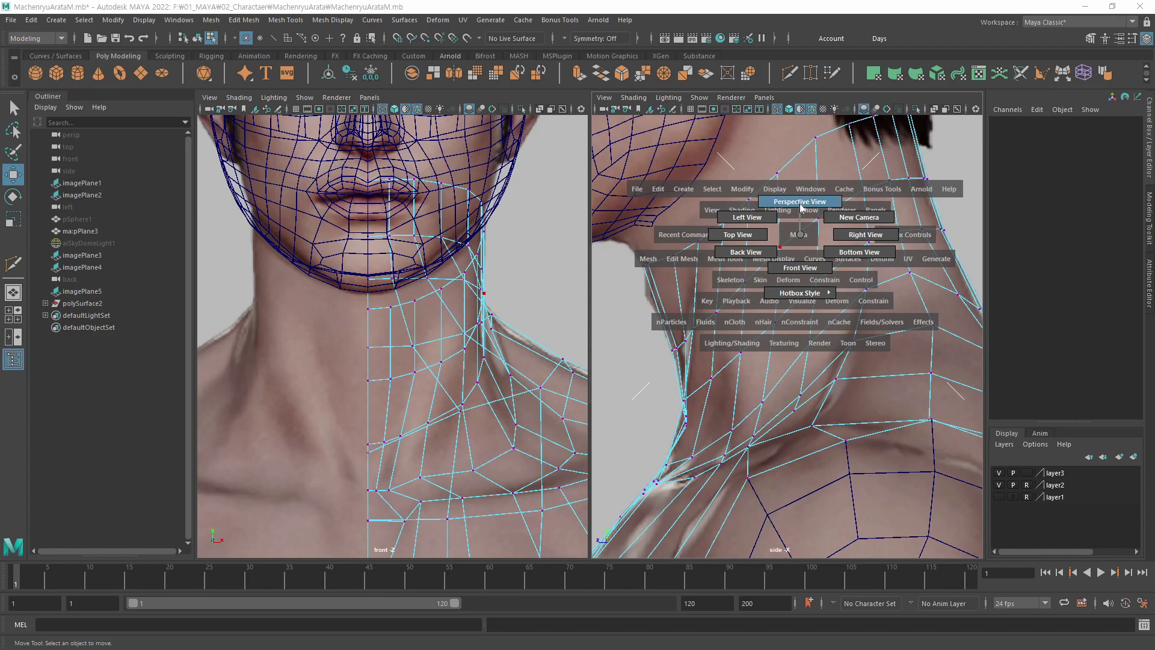
Show the right panel as a shaded Perspective view framed on the neck.
{"action": "left_click", "coordinate": [800, 208]}
{"action": "key", "text": "5"}
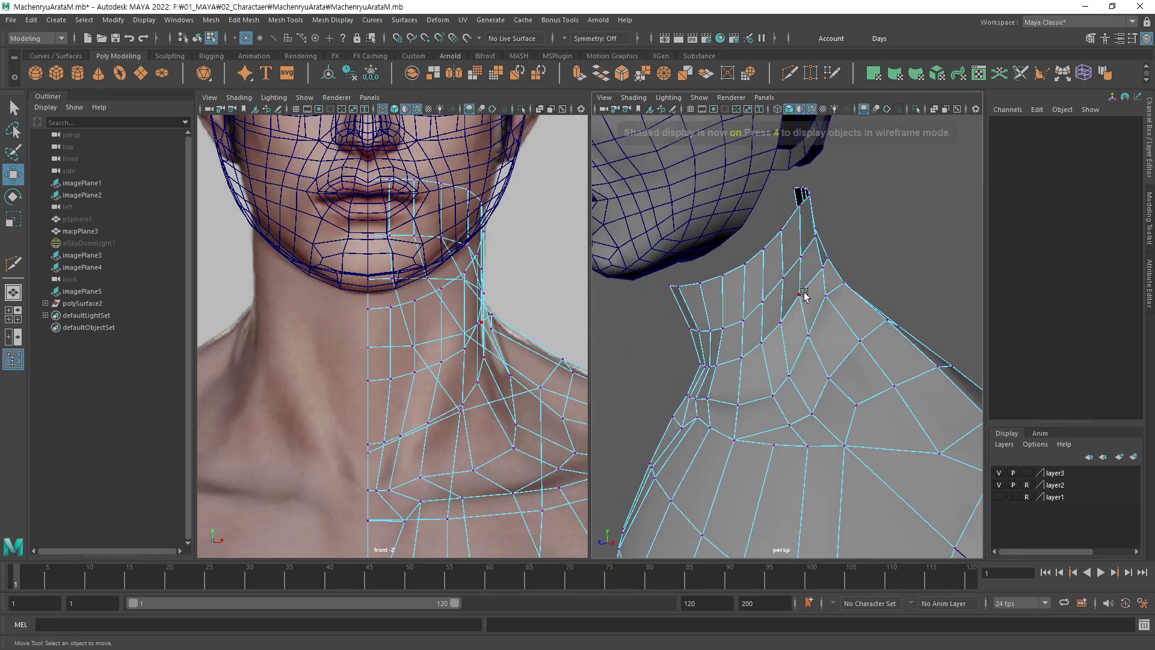
{"action": "mouse_move", "coordinate": [804, 295]}
{"action": "left_mouse_down", "text": "alt"}
{"action": "mouse_move", "coordinate": [807, 266]}
{"action": "mouse_move", "coordinate": [851, 291]}
{"action": "mouse_move", "coordinate": [918, 288]}
{"action": "mouse_move", "coordinate": [770, 287]}
{"action": "mouse_move", "coordinate": [822, 260]}
{"action": "mouse_move", "coordinate": [843, 291]}
{"action": "left_mouse_up", "text": "alt"}
{"action": "mouse_move", "coordinate": [843, 291]}
{"action": "right_mouse_down", "text": "alt"}
{"action": "mouse_move", "coordinate": [748, 330]}
{"action": "mouse_move", "coordinate": [768, 296]}
{"action": "mouse_move", "coordinate": [724, 304]}
{"action": "mouse_move", "coordinate": [728, 286]}
{"action": "right_mouse_up", "text": "alt"}
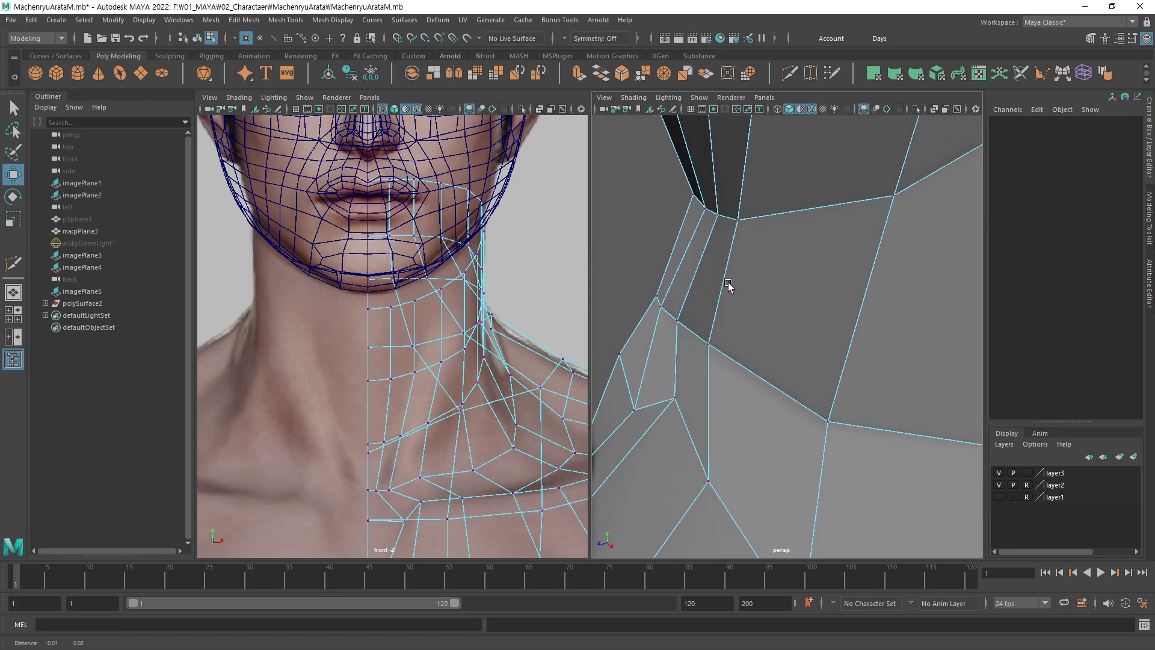
{"action": "mouse_move", "coordinate": [728, 286]}
{"action": "left_mouse_down", "text": "alt"}
{"action": "mouse_move", "coordinate": [755, 327]}
{"action": "mouse_move", "coordinate": [742, 312]}
{"action": "left_mouse_up", "text": "alt"}
Nudge the neck seam vertices along X.
{"action": "key", "text": "q"}
{"action": "left_click", "coordinate": [771, 340]}
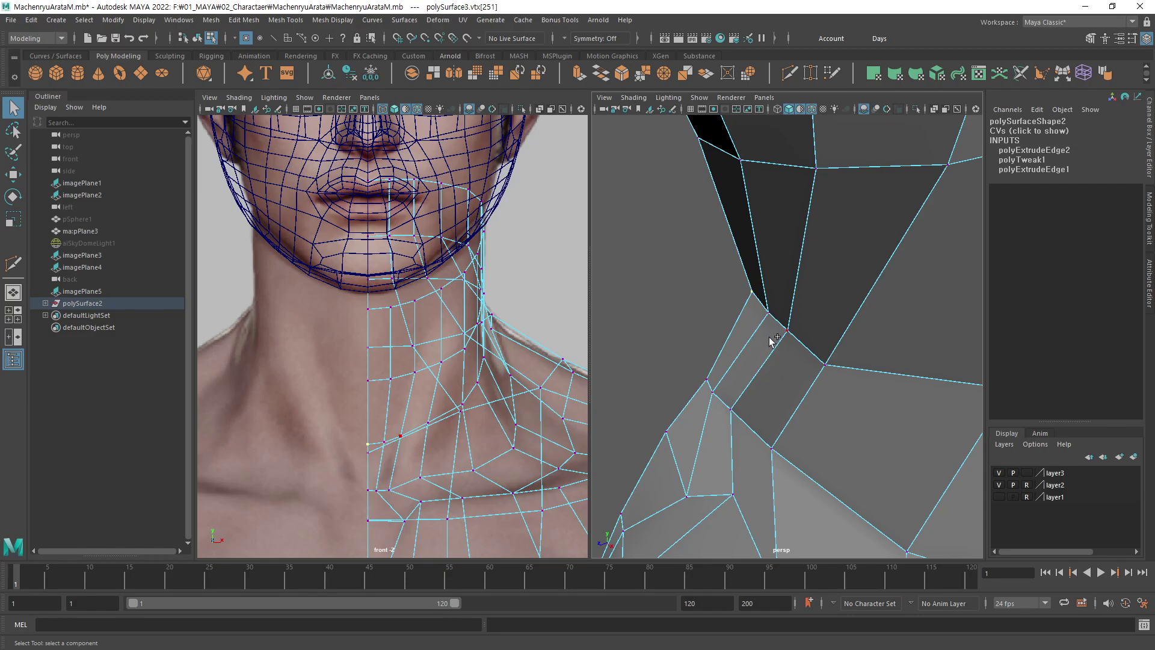
{"action": "key", "text": "w"}
{"action": "left_click_drag", "start_coordinate": [723, 317], "coordinate": [720, 319]}
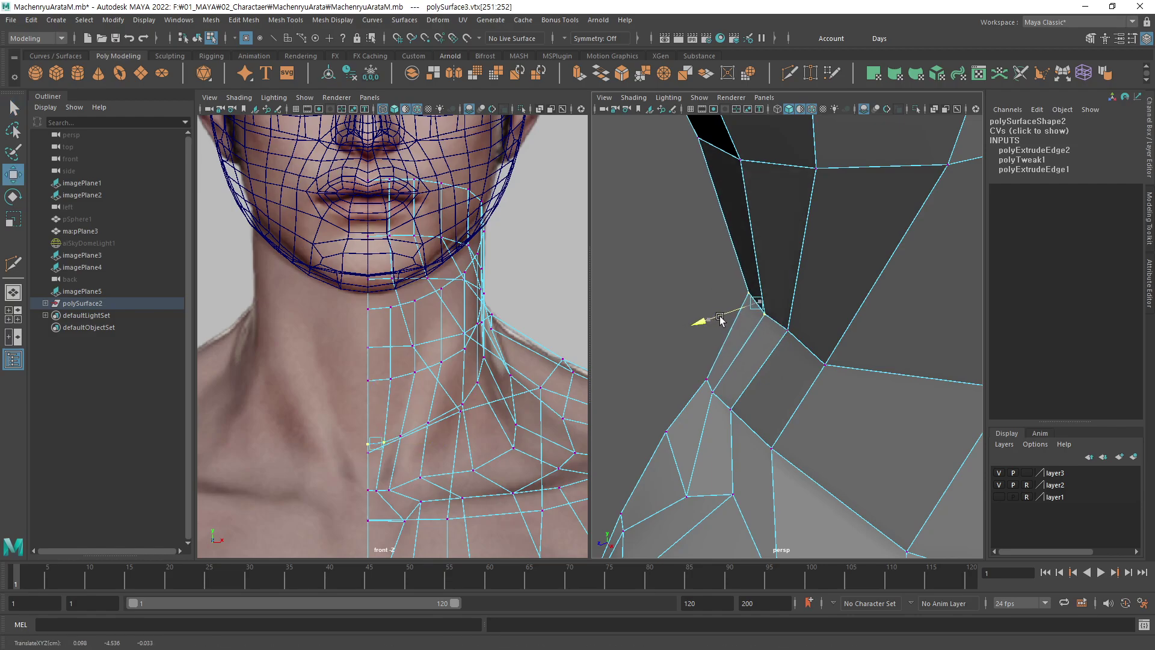
{"action": "left_click", "coordinate": [769, 326]}
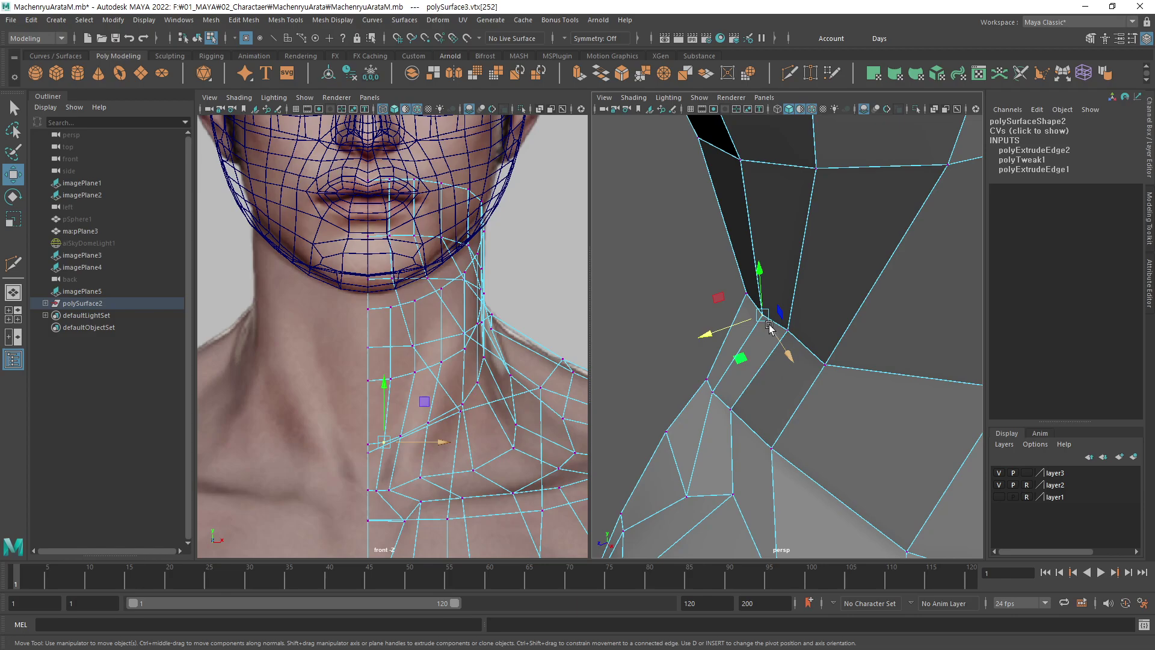
{"action": "left_click_drag", "start_coordinate": [745, 321], "coordinate": [747, 321]}
{"action": "left_click", "coordinate": [692, 291]}
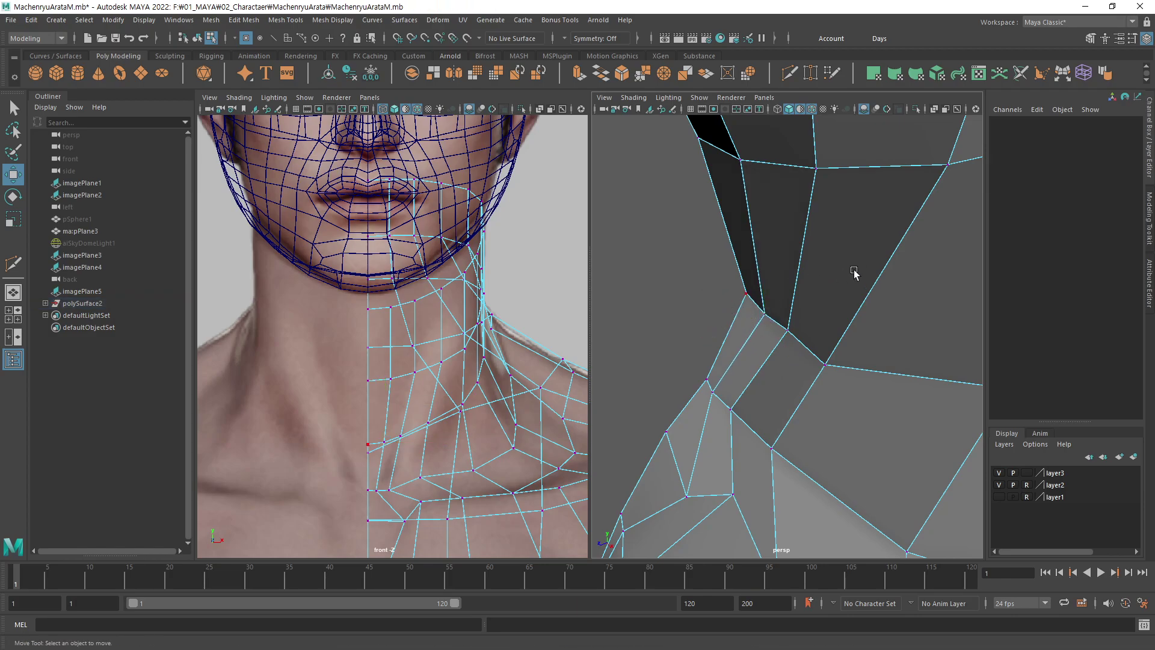
{"action": "right_click_drag", "start_coordinate": [853, 273], "coordinate": [783, 310], "text": "alt"}
{"action": "mouse_move", "coordinate": [783, 310]}
{"action": "left_mouse_down", "text": "alt"}
{"action": "mouse_move", "coordinate": [836, 260]}
{"action": "mouse_move", "coordinate": [613, 318]}
{"action": "mouse_move", "coordinate": [829, 266]}
{"action": "mouse_move", "coordinate": [852, 299]}
{"action": "mouse_move", "coordinate": [808, 268]}
{"action": "mouse_move", "coordinate": [853, 246]}
{"action": "left_mouse_up", "text": "alt"}
Push neighbouring neck vertices outward along X beneath the chin.
{"action": "left_click", "coordinate": [852, 299]}
{"action": "left_click", "coordinate": [808, 251]}
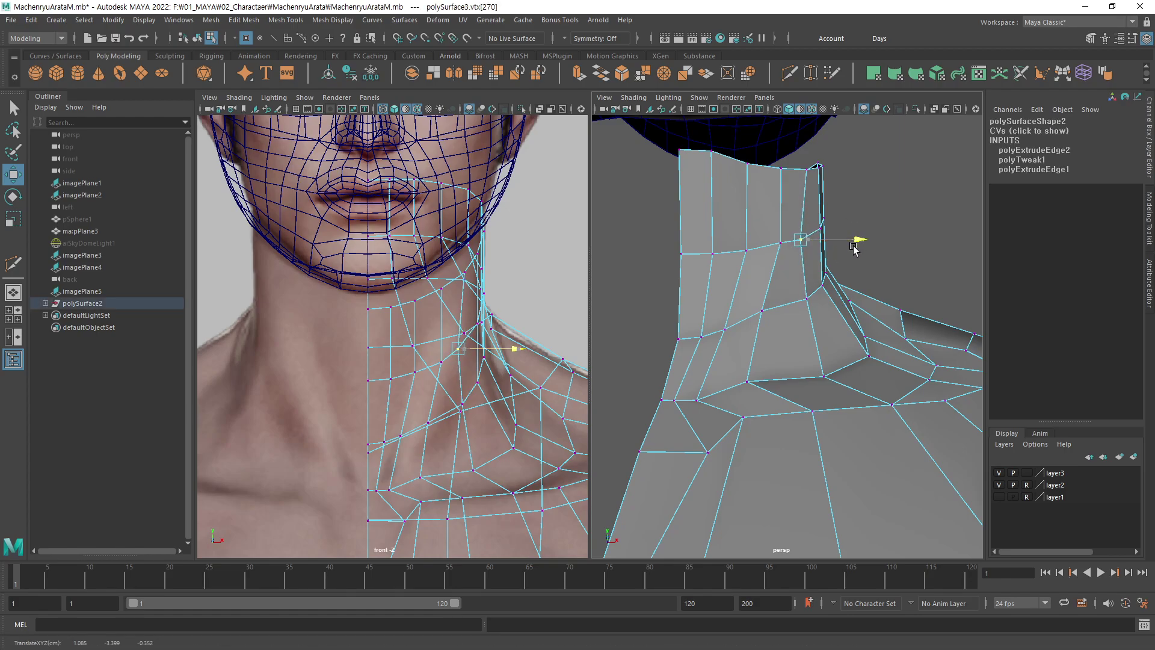
{"action": "left_click_drag", "start_coordinate": [848, 236], "coordinate": [863, 243]}
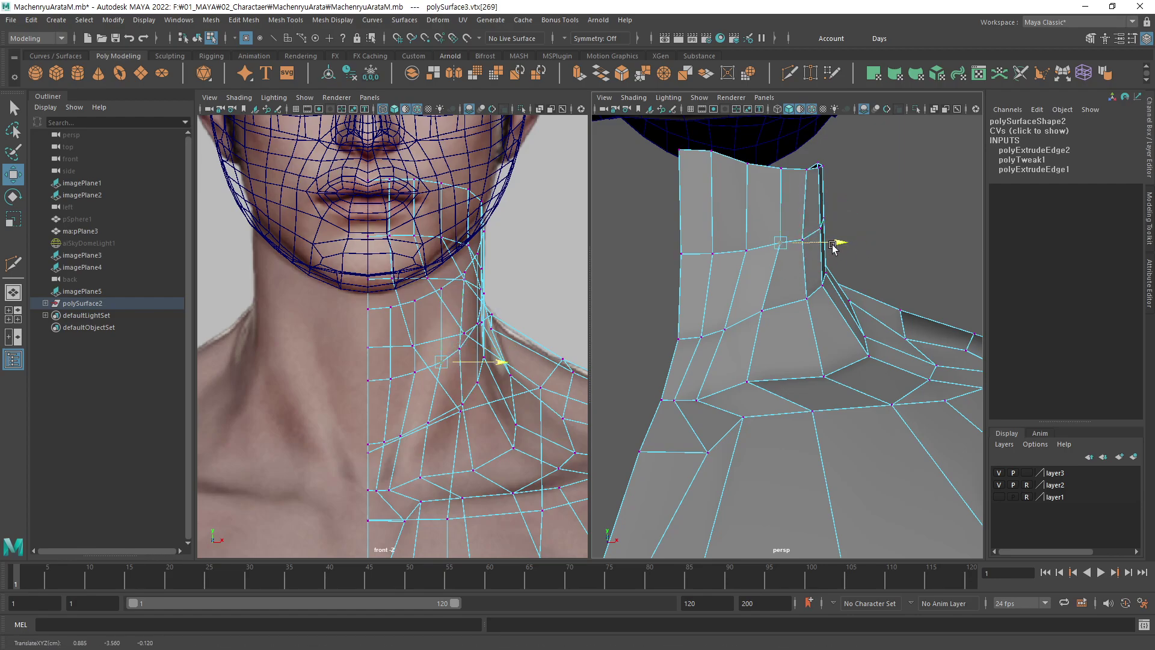
{"action": "key", "text": "Left"}
{"action": "left_click_drag", "start_coordinate": [835, 254], "coordinate": [816, 258], "text": "alt"}
{"action": "key", "text": "q"}
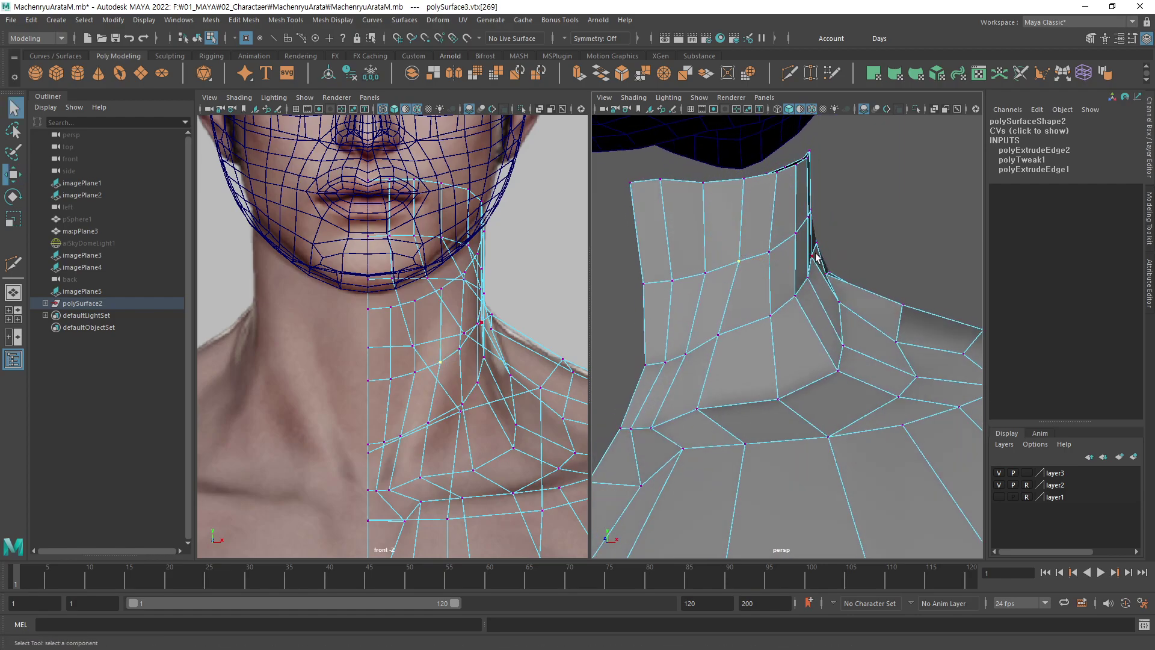
{"action": "key", "text": "w"}
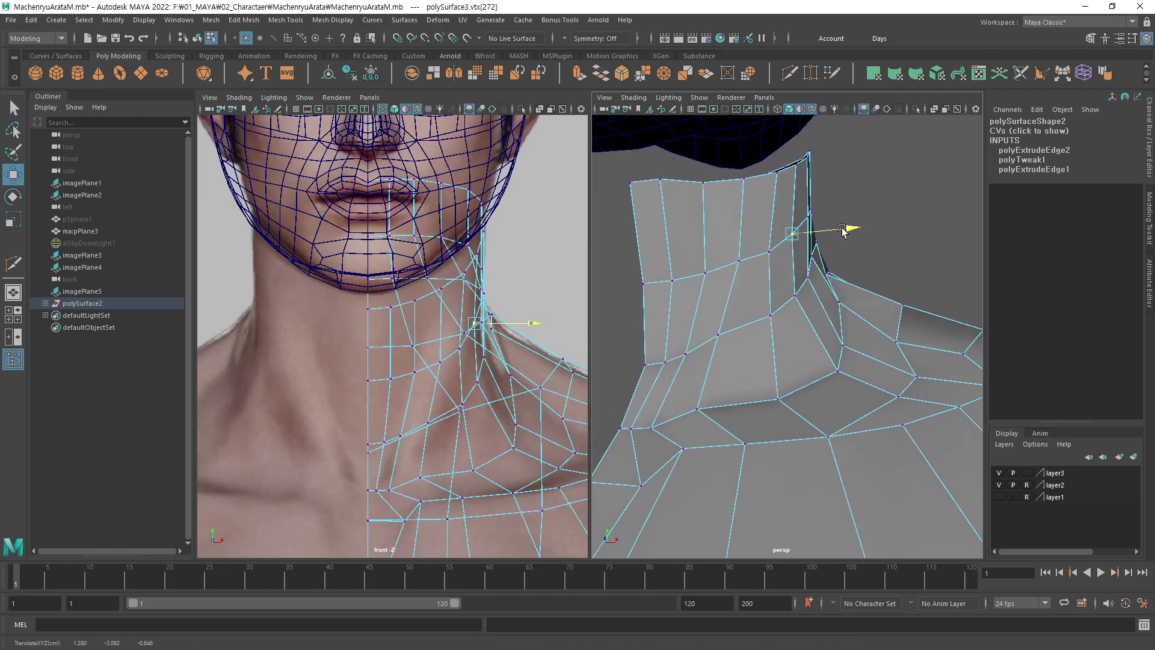
{"action": "left_click_drag", "start_coordinate": [841, 229], "coordinate": [811, 303]}
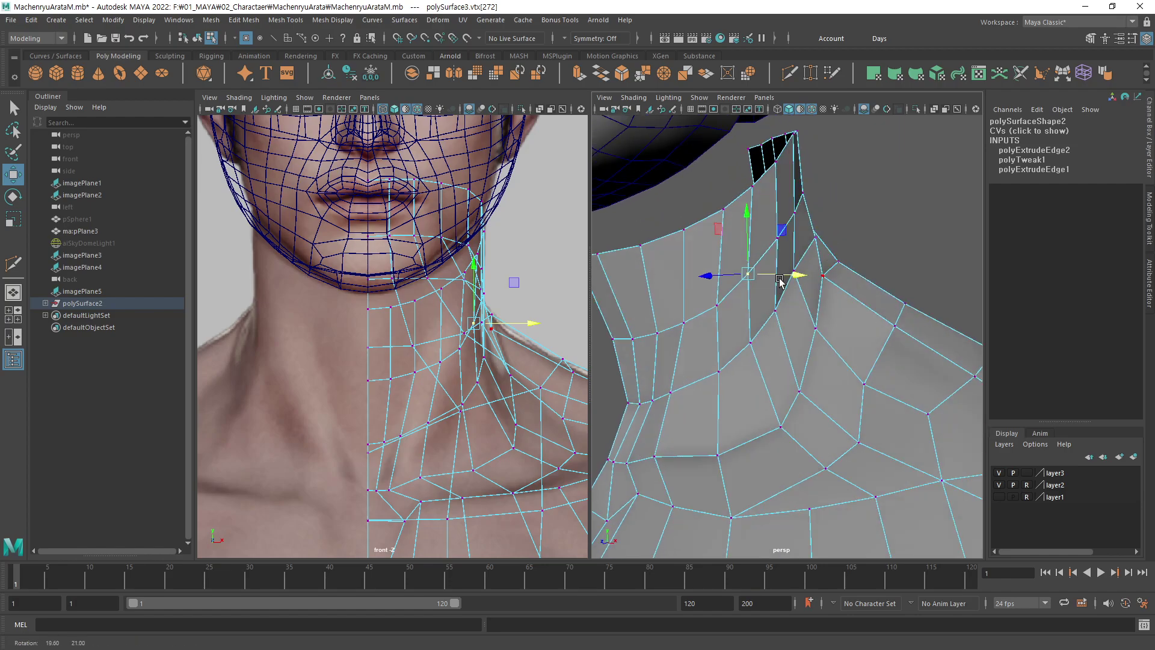
Shift the remaining neck side vertices along X so the ring sits evenly.
{"action": "right_click_drag", "start_coordinate": [810, 304], "coordinate": [745, 282], "text": "alt"}
{"action": "key", "text": "q"}
{"action": "key", "text": "w"}
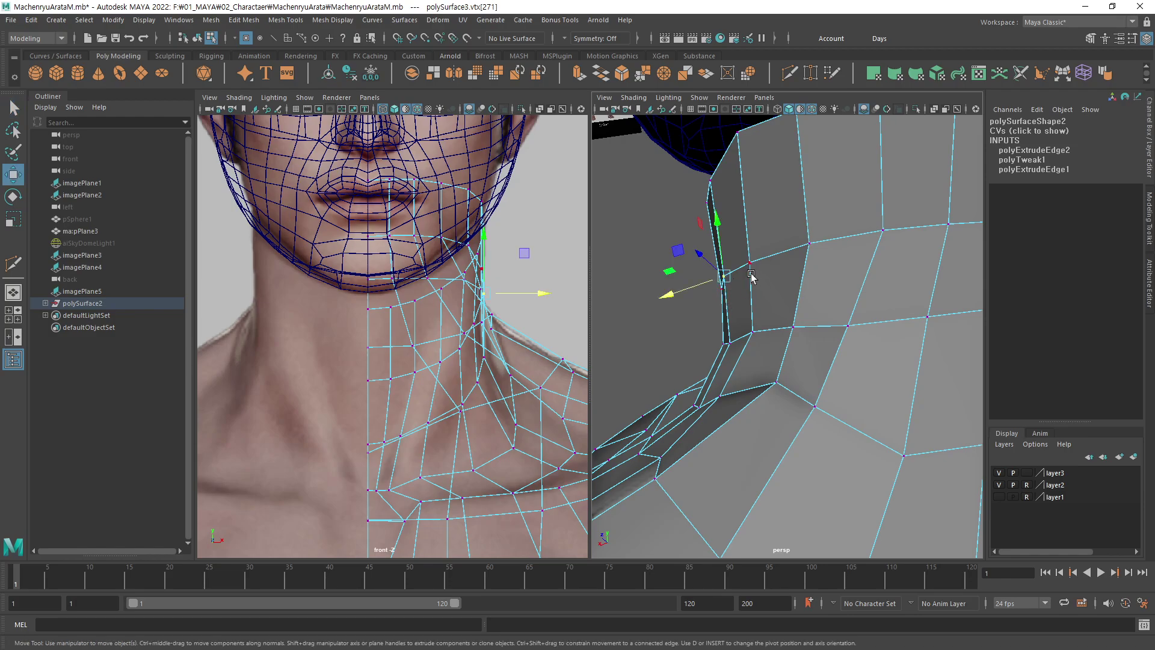
{"action": "left_click_drag", "start_coordinate": [688, 290], "coordinate": [691, 290]}
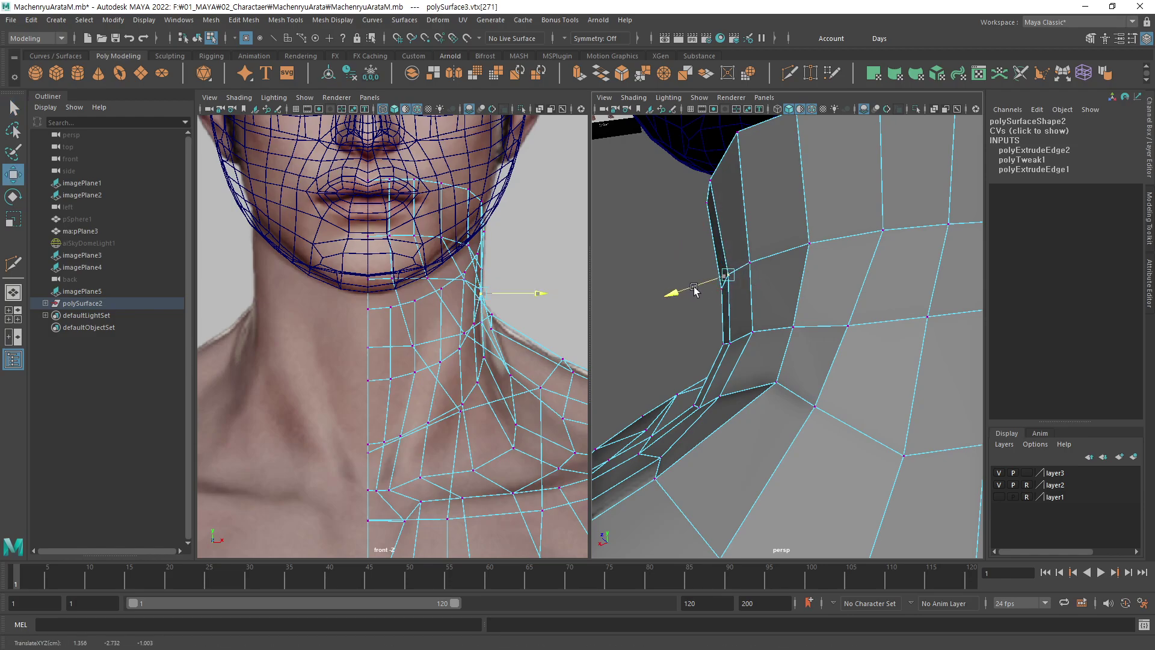
{"action": "left_click", "coordinate": [726, 340]}
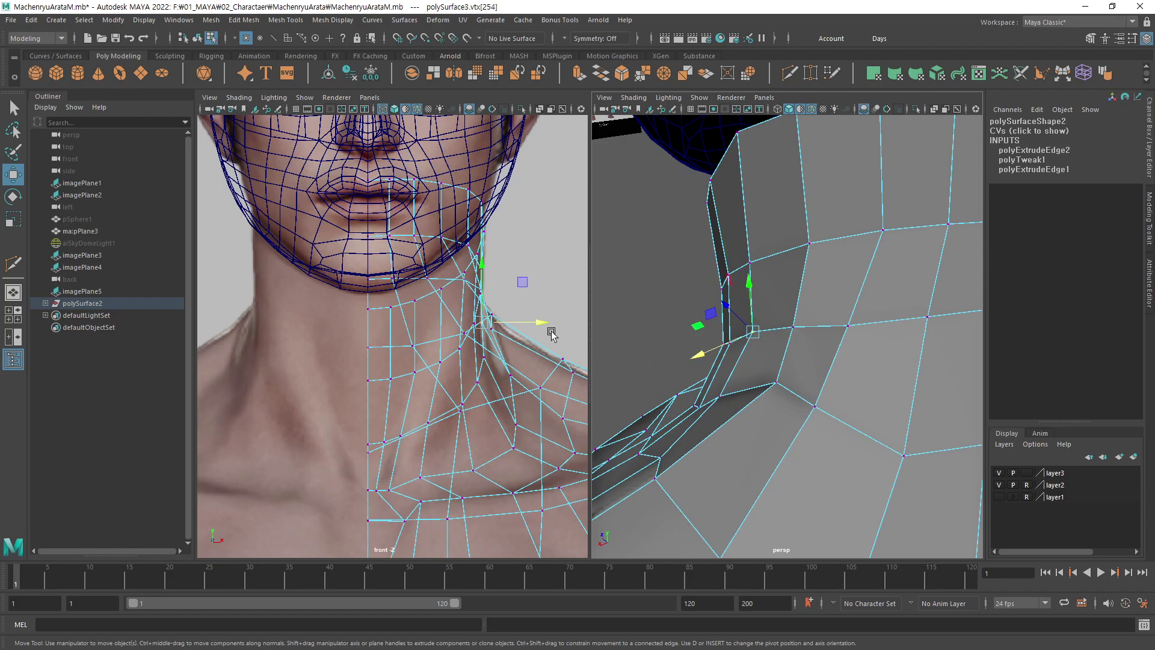
{"action": "left_click_drag", "start_coordinate": [538, 327], "coordinate": [563, 336]}
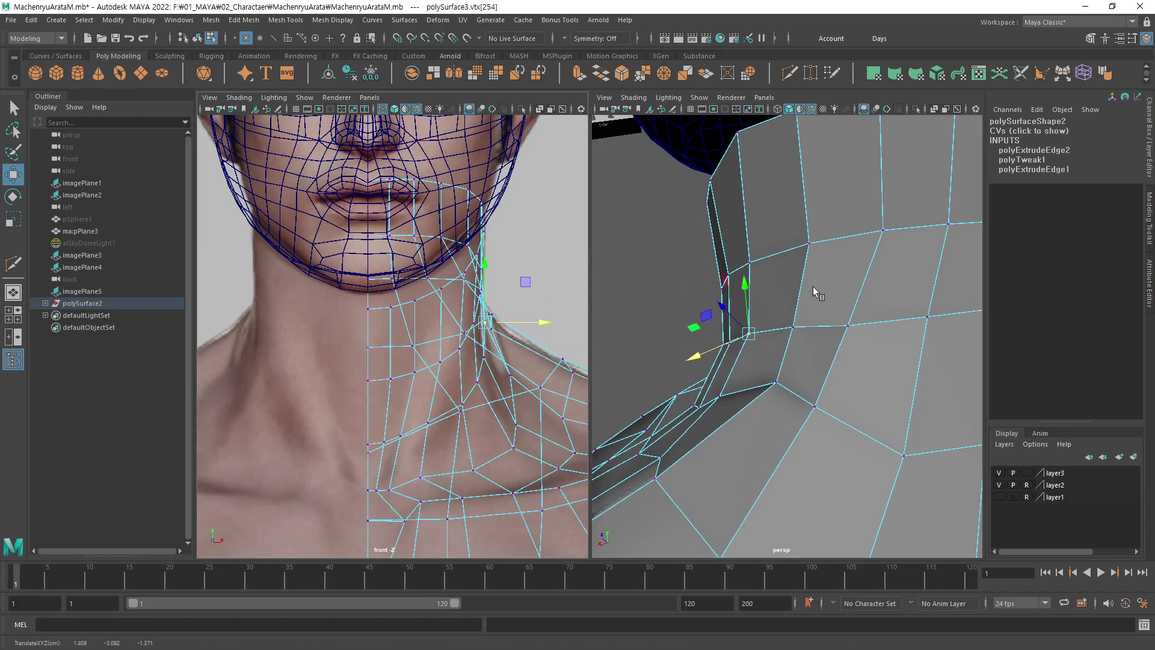
{"action": "key", "text": "q"}
{"action": "left_click", "coordinate": [762, 259]}
{"action": "left_click_drag", "start_coordinate": [529, 270], "coordinate": [536, 273]}
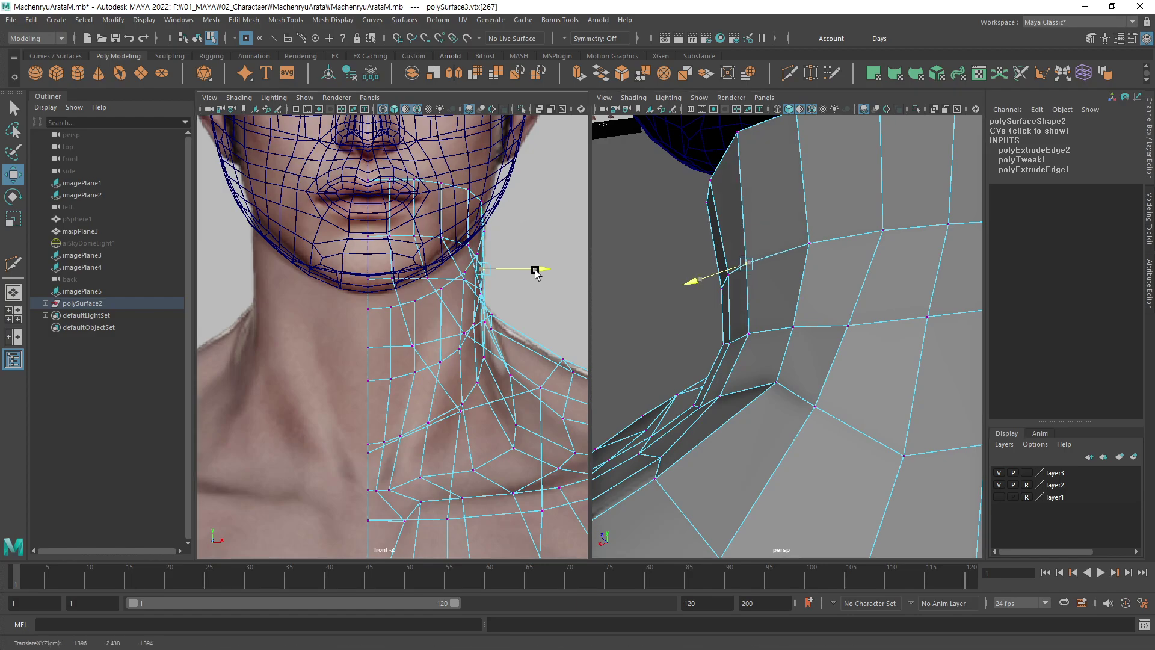
{"action": "left_click_drag", "start_coordinate": [722, 264], "coordinate": [806, 291], "text": "alt"}
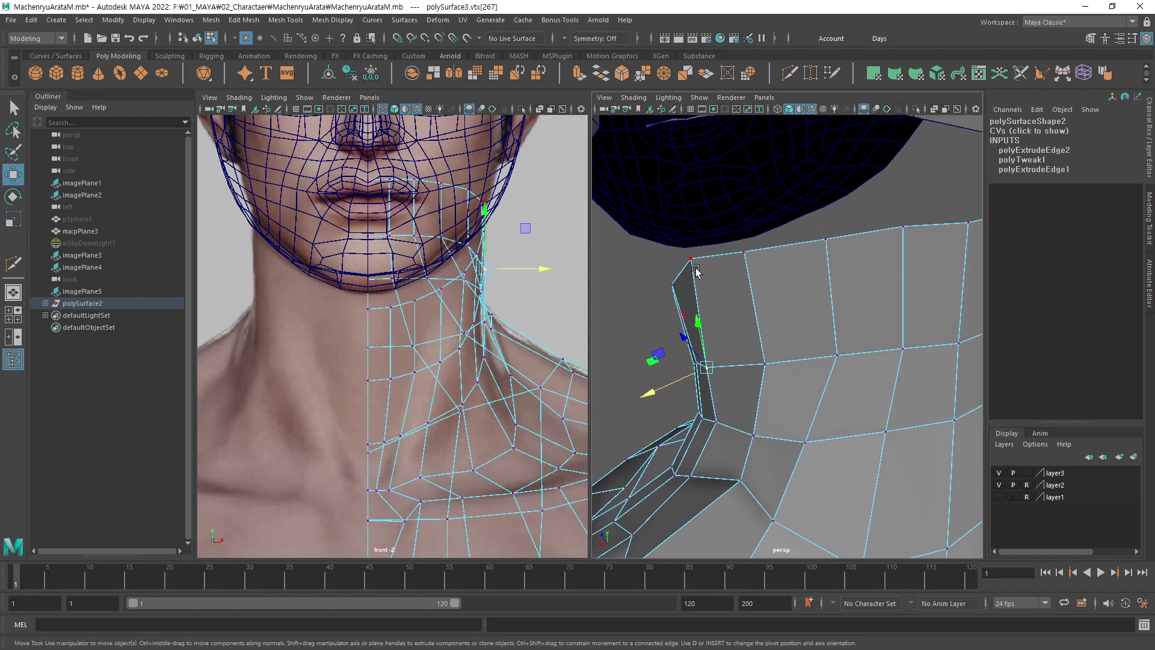
{"action": "left_click_drag", "start_coordinate": [546, 209], "coordinate": [542, 206]}
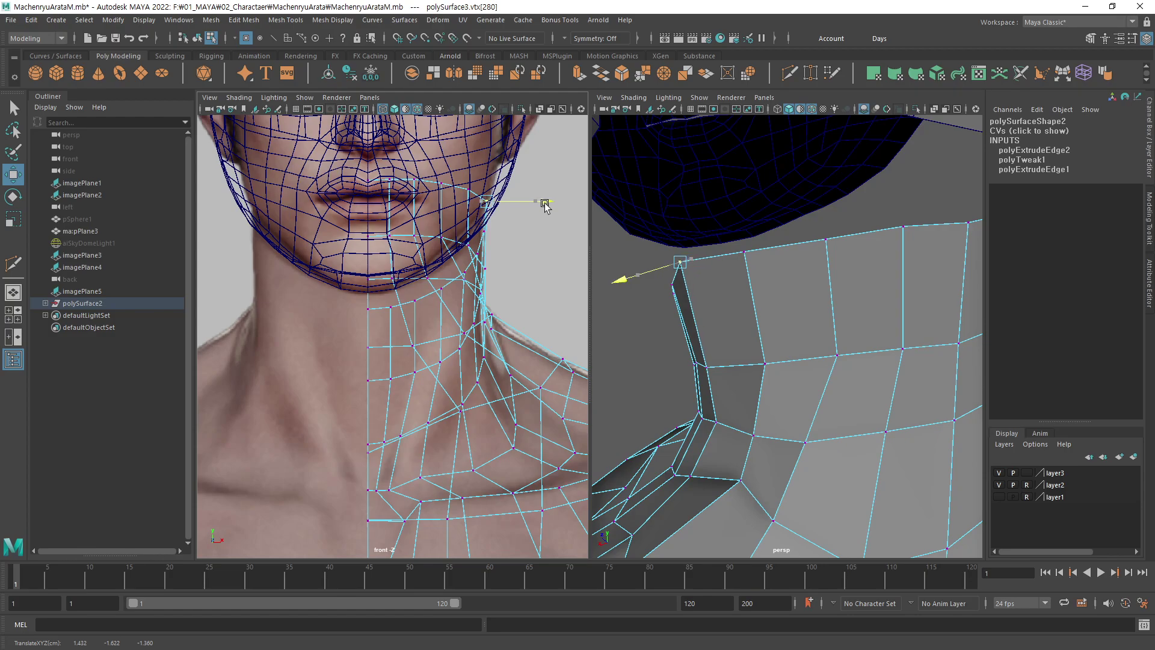
Orbit around the neck opening, shoulder and head to check the fit.
{"action": "mouse_move", "coordinate": [763, 271]}
{"action": "left_mouse_down", "text": "alt"}
{"action": "mouse_move", "coordinate": [725, 258]}
{"action": "mouse_move", "coordinate": [660, 309]}
{"action": "mouse_move", "coordinate": [721, 322]}
{"action": "mouse_move", "coordinate": [656, 260]}
{"action": "mouse_move", "coordinate": [659, 282]}
{"action": "mouse_move", "coordinate": [760, 291]}
{"action": "mouse_move", "coordinate": [897, 258]}
{"action": "mouse_move", "coordinate": [919, 190]}
{"action": "mouse_move", "coordinate": [993, 224]}
{"action": "mouse_move", "coordinate": [902, 241]}
{"action": "mouse_move", "coordinate": [903, 255]}
{"action": "mouse_move", "coordinate": [796, 279]}
{"action": "mouse_move", "coordinate": [672, 327]}
{"action": "mouse_move", "coordinate": [733, 322]}
{"action": "mouse_move", "coordinate": [762, 371]}
{"action": "left_mouse_up", "text": "alt"}
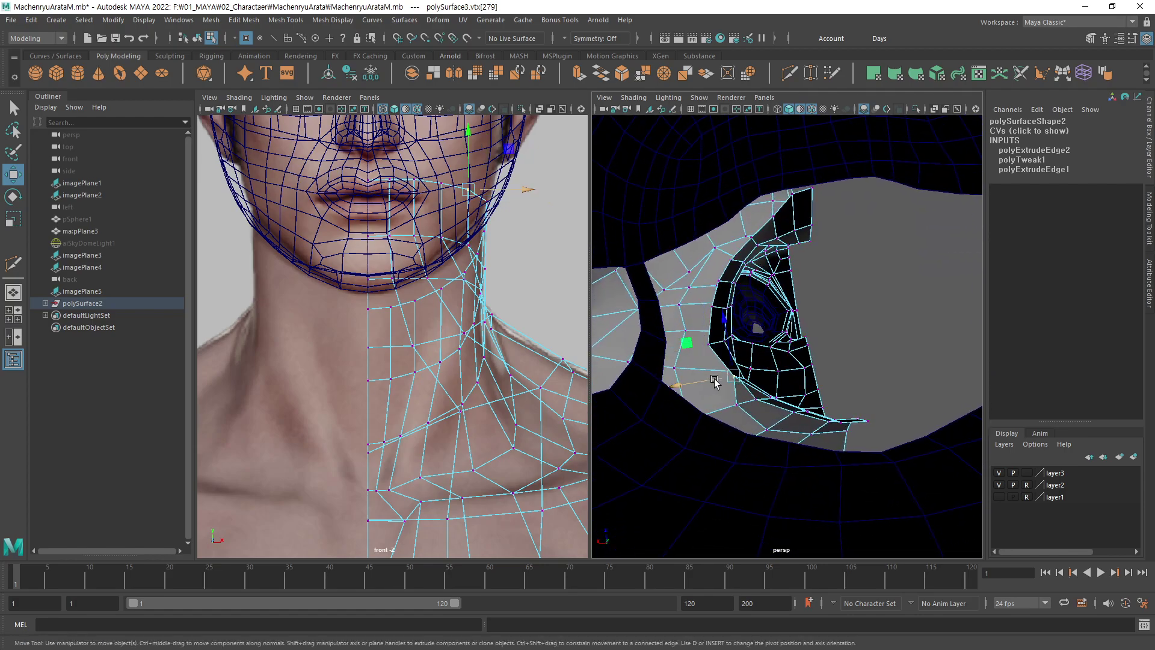
{"action": "left_click", "coordinate": [767, 404]}
{"action": "mouse_move", "coordinate": [848, 358]}
{"action": "left_mouse_down", "text": "alt"}
{"action": "mouse_move", "coordinate": [830, 378]}
{"action": "mouse_move", "coordinate": [763, 363]}
{"action": "mouse_move", "coordinate": [765, 373]}
{"action": "left_mouse_up", "text": "alt"}
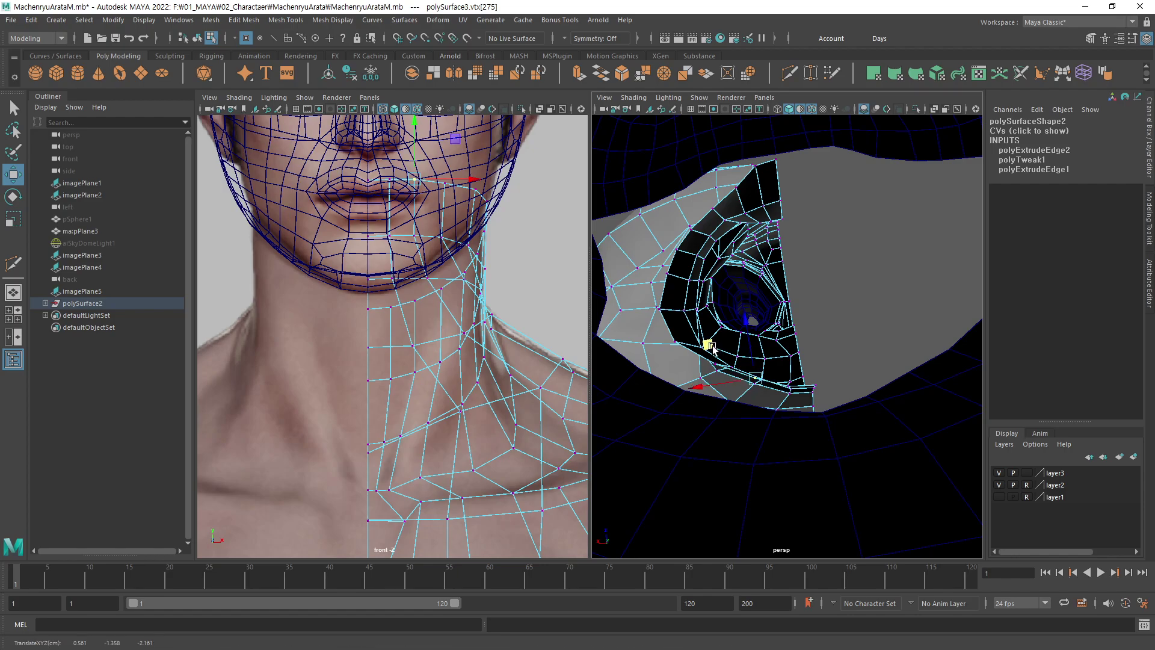
{"action": "mouse_move", "coordinate": [806, 354]}
{"action": "left_mouse_down", "text": "alt"}
{"action": "mouse_move", "coordinate": [698, 254]}
{"action": "mouse_move", "coordinate": [680, 274]}
{"action": "left_mouse_up", "text": "alt"}
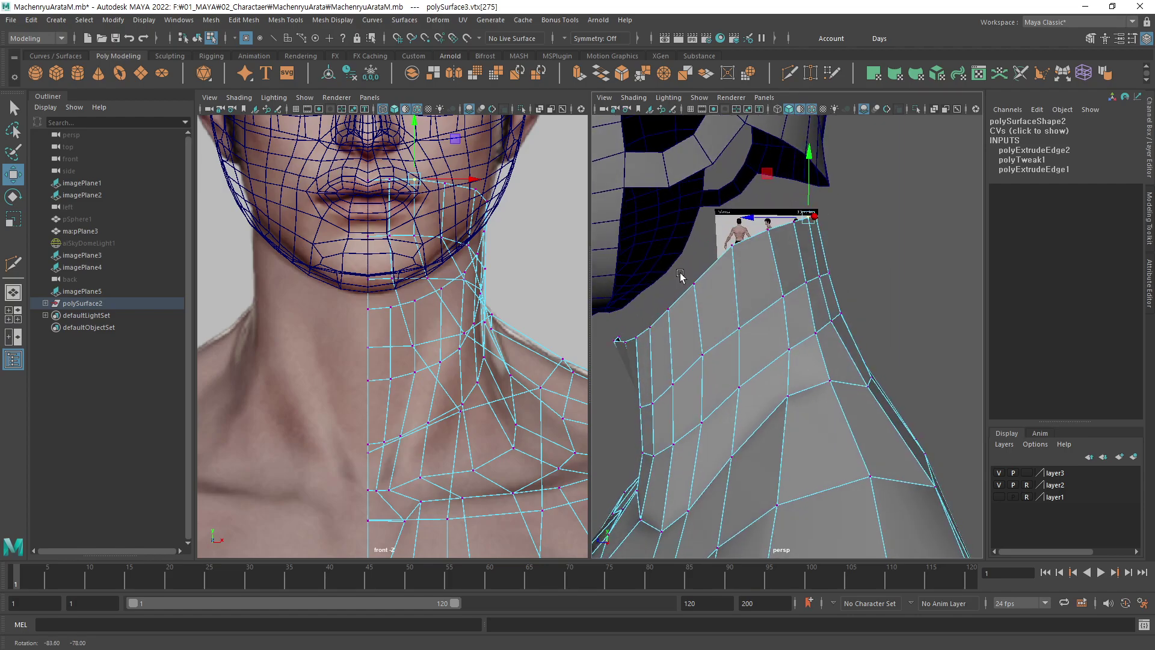
{"action": "mouse_move", "coordinate": [866, 302]}
{"action": "left_mouse_down", "text": "alt"}
{"action": "mouse_move", "coordinate": [798, 296]}
{"action": "mouse_move", "coordinate": [879, 283]}
{"action": "mouse_move", "coordinate": [838, 288]}
{"action": "left_mouse_up", "text": "alt"}
{"action": "key", "text": "F8"}
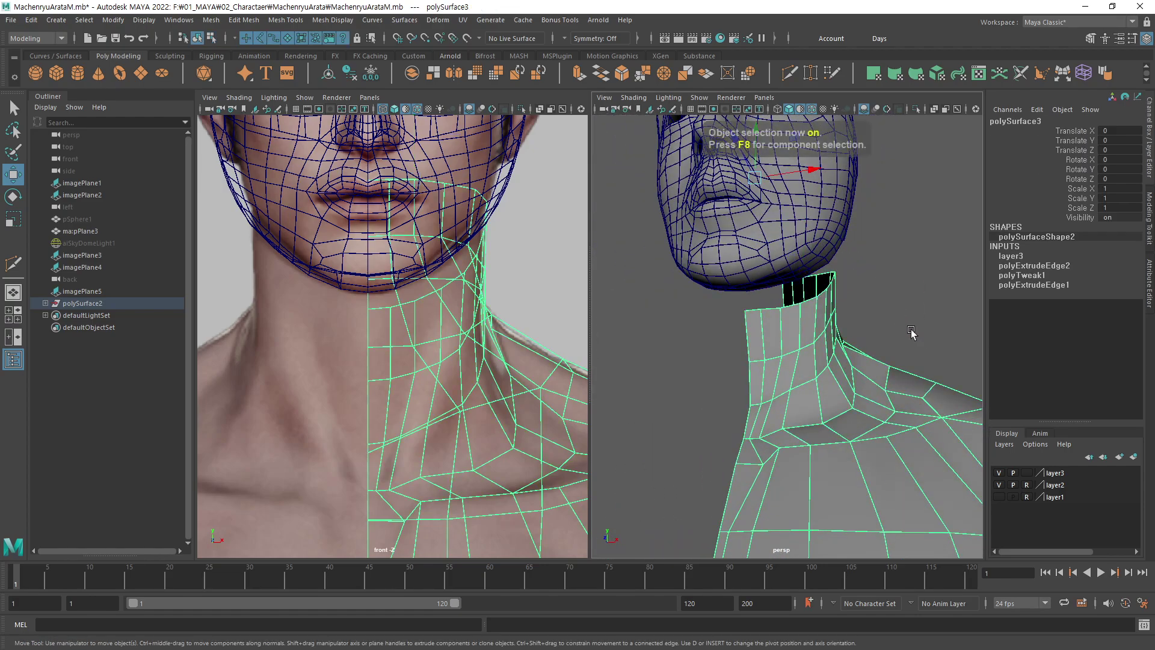
Delete the body mesh's history and put the torso mesh polySurface3 into vertex editing.
{"action": "key", "text": "alt+shift+d"}
{"action": "left_click", "coordinate": [919, 355]}
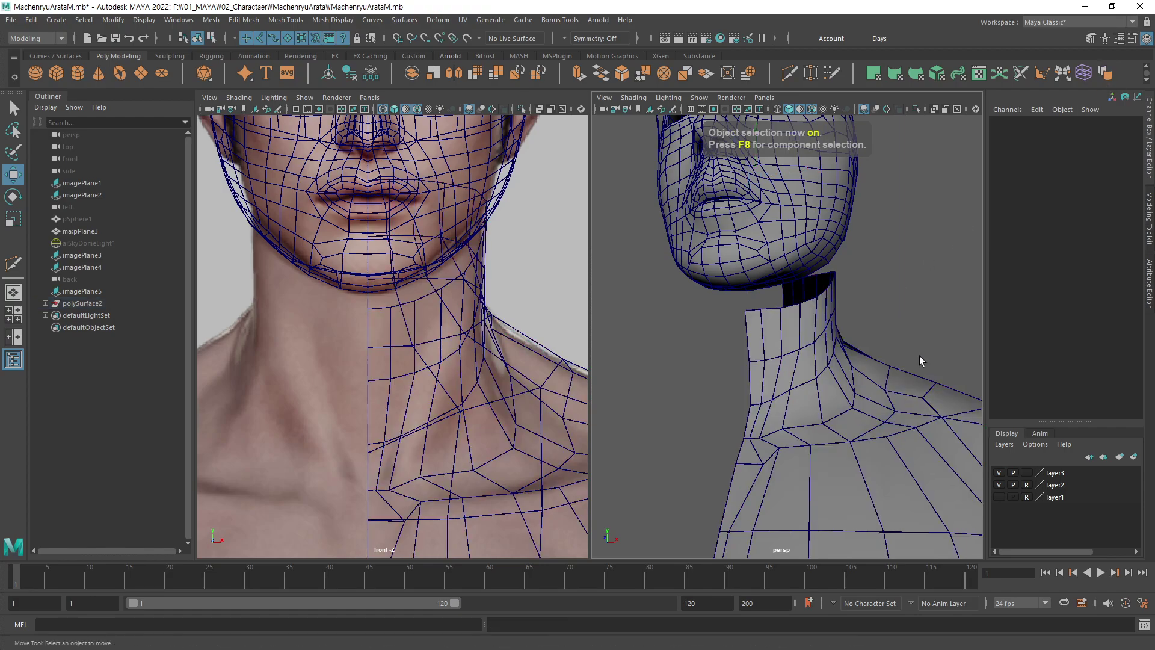
{"action": "mouse_move", "coordinate": [919, 355]}
{"action": "left_mouse_down", "text": "alt"}
{"action": "mouse_move", "coordinate": [769, 305]}
{"action": "mouse_move", "coordinate": [679, 373]}
{"action": "mouse_move", "coordinate": [768, 326]}
{"action": "mouse_move", "coordinate": [696, 335]}
{"action": "mouse_move", "coordinate": [760, 342]}
{"action": "mouse_move", "coordinate": [776, 385]}
{"action": "left_mouse_up", "text": "alt"}
{"action": "left_click", "coordinate": [797, 368]}
{"action": "mouse_move", "coordinate": [796, 368]}
{"action": "right_mouse_down", "text": "alt"}
{"action": "mouse_move", "coordinate": [892, 361]}
{"action": "mouse_move", "coordinate": [871, 312]}
{"action": "right_mouse_up", "text": "alt"}
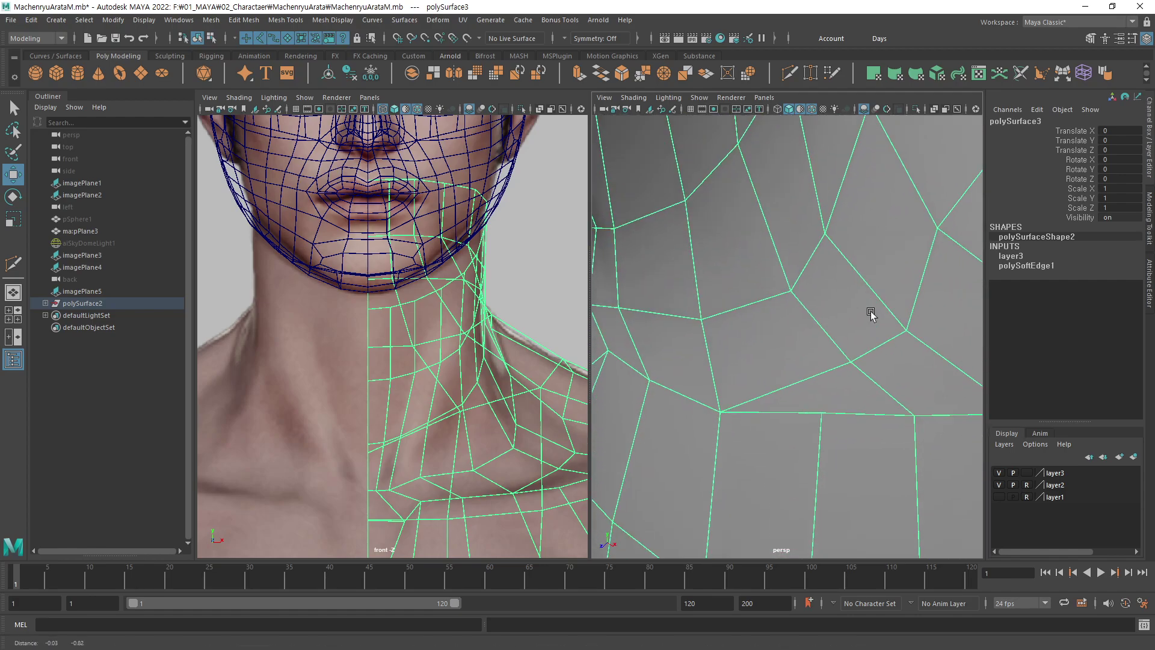
{"action": "mouse_move", "coordinate": [871, 312]}
{"action": "left_mouse_down", "text": "alt"}
{"action": "mouse_move", "coordinate": [825, 333]}
{"action": "mouse_move", "coordinate": [823, 371]}
{"action": "mouse_move", "coordinate": [848, 424]}
{"action": "left_mouse_up", "text": "alt"}
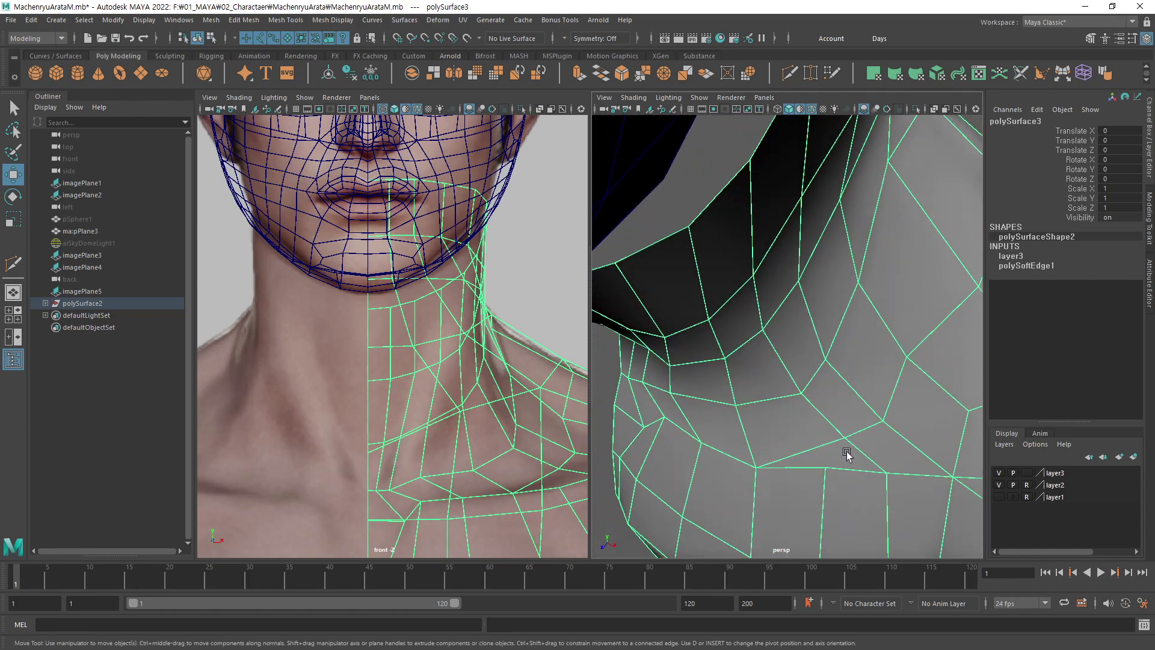
{"action": "right_click_drag", "start_coordinate": [847, 455], "coordinate": [847, 444]}
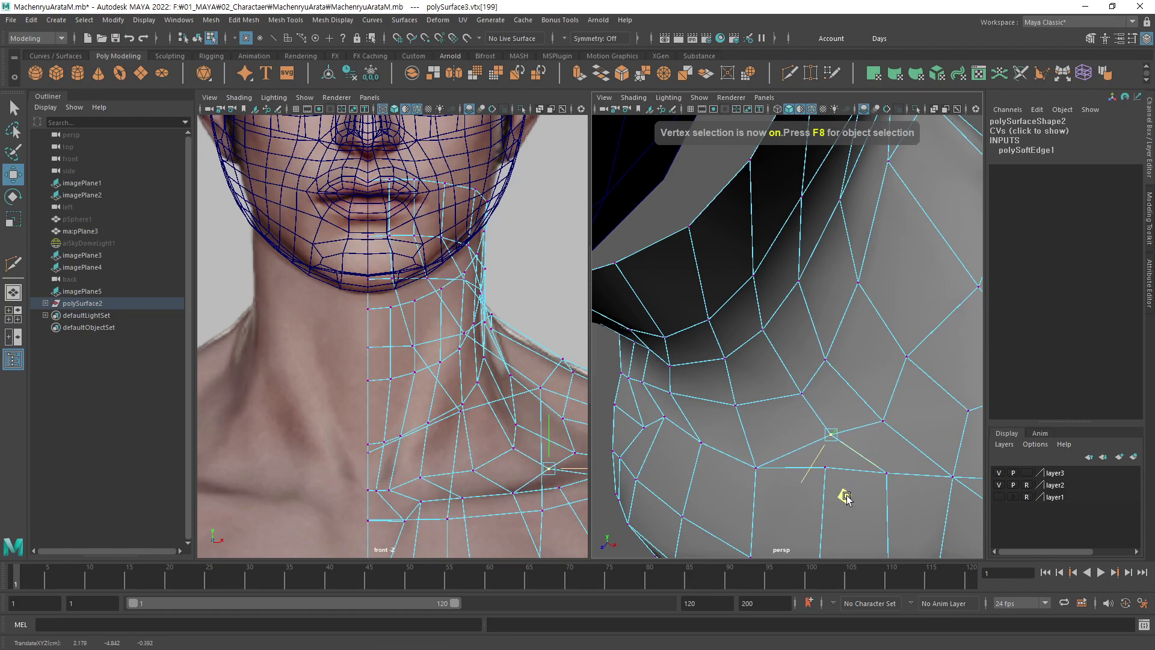
Move the collar vertices up and inward to match the reference.
{"action": "middle_click_drag", "start_coordinate": [841, 500], "coordinate": [842, 503]}
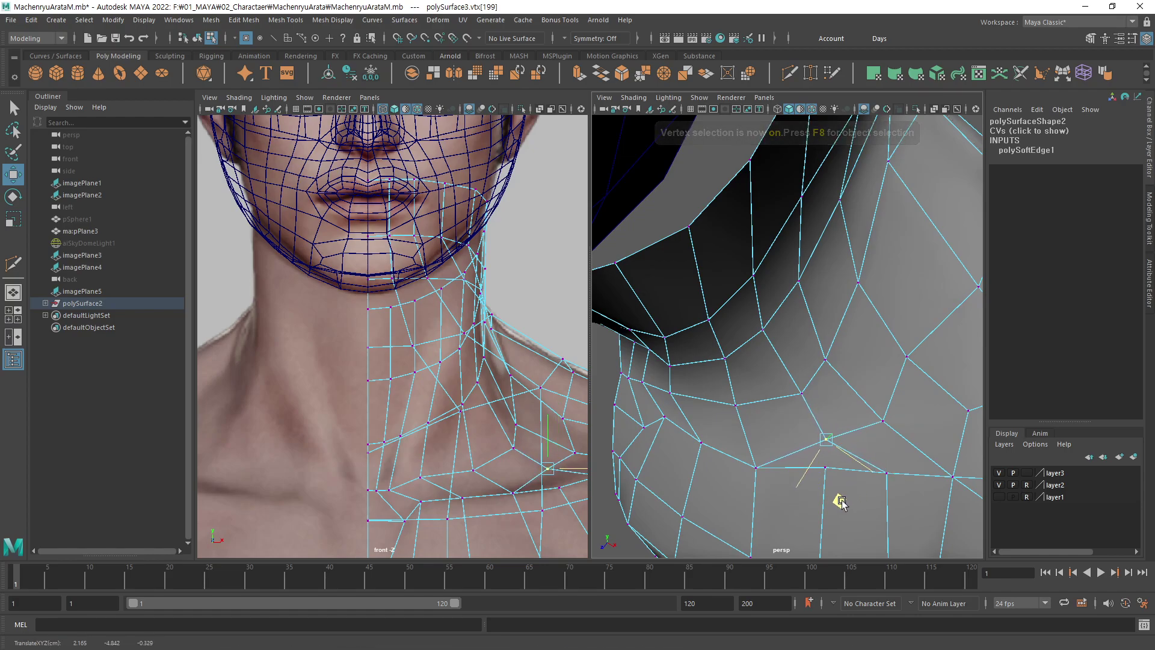
{"action": "left_click", "coordinate": [897, 438]}
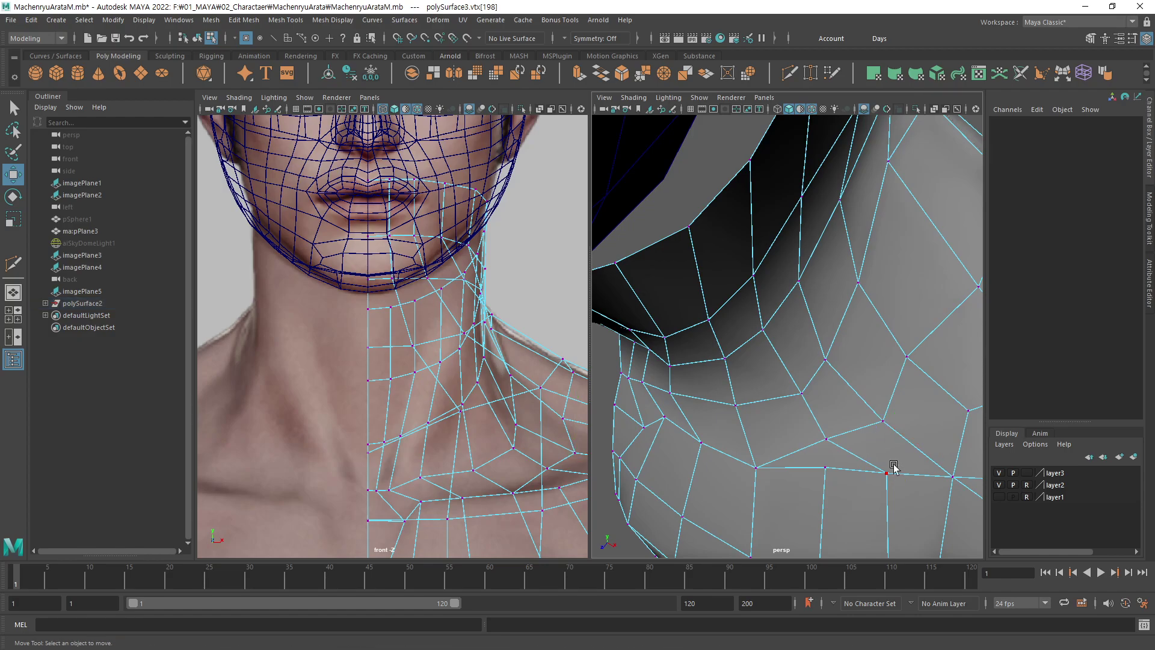
{"action": "middle_click_drag", "start_coordinate": [900, 479], "coordinate": [892, 475]}
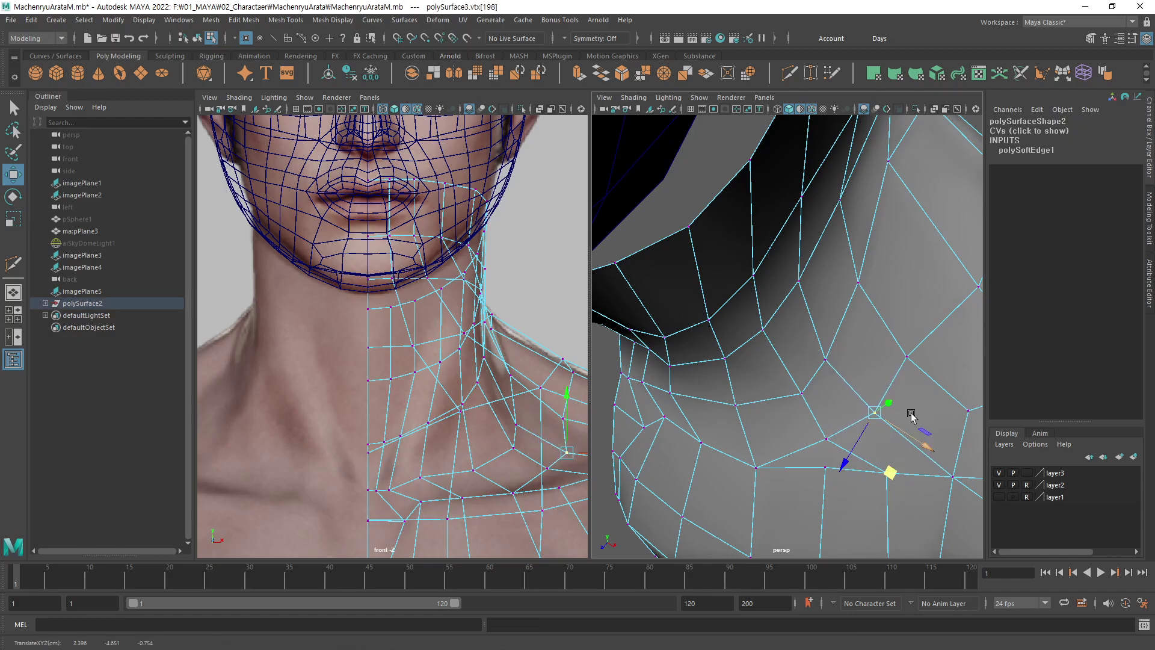
{"action": "left_click", "coordinate": [906, 356]}
{"action": "key", "text": "f"}
{"action": "key", "text": "f"}
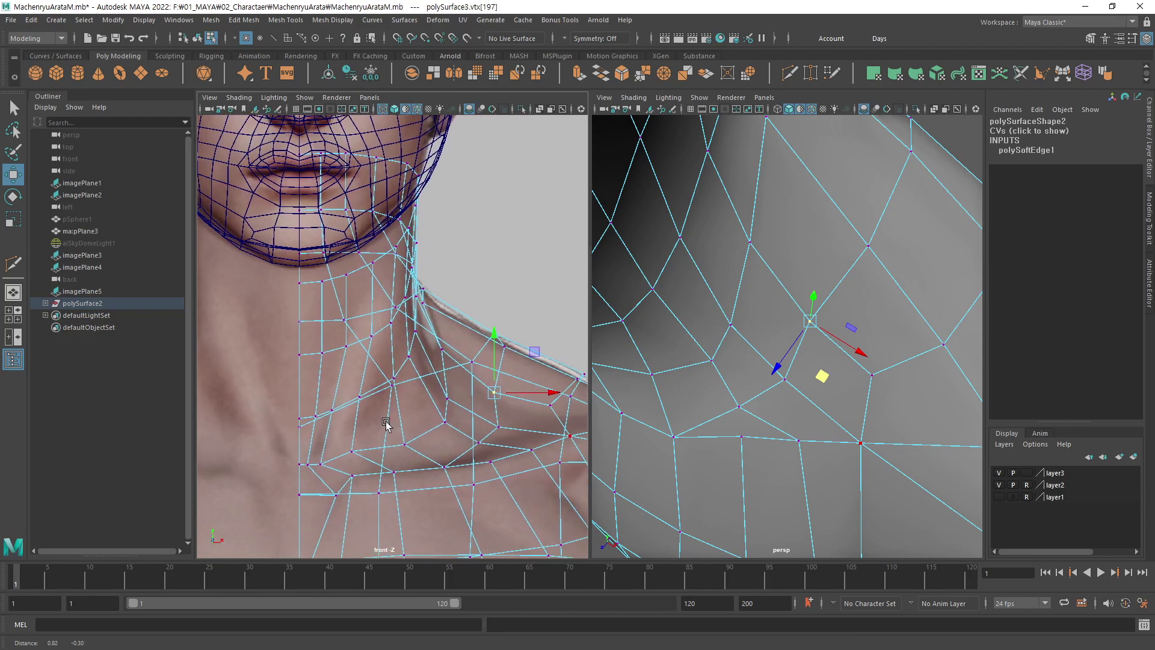
{"action": "left_click_drag", "start_coordinate": [493, 398], "coordinate": [506, 394]}
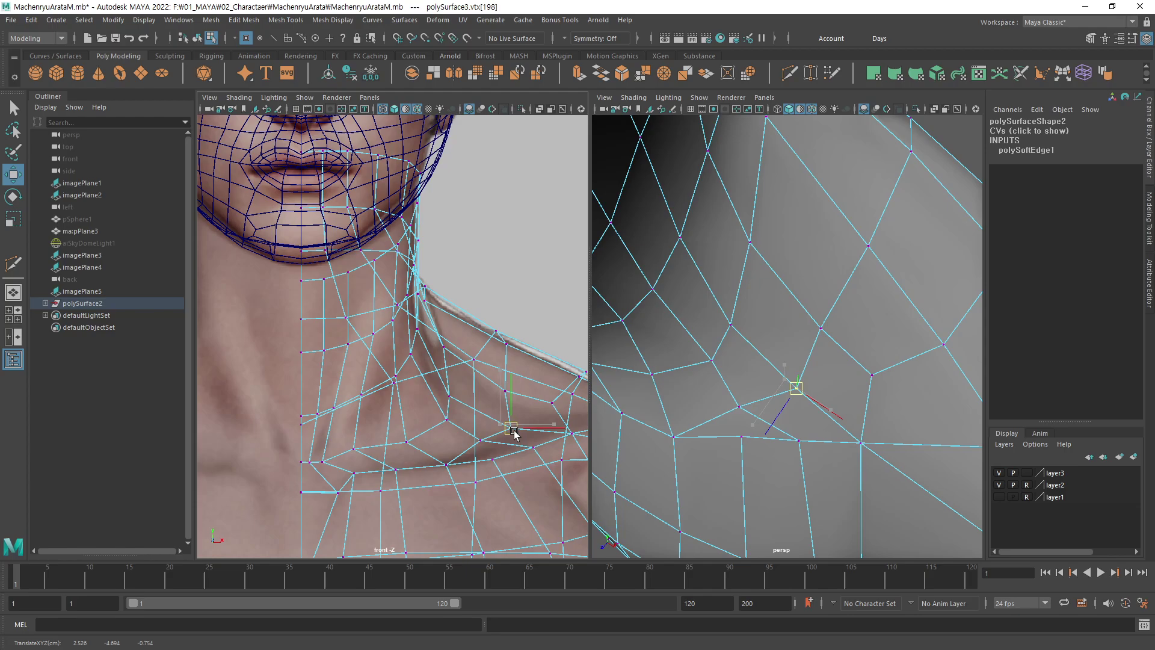
{"action": "left_click", "coordinate": [511, 448]}
{"action": "left_click_drag", "start_coordinate": [511, 449], "coordinate": [492, 446]}
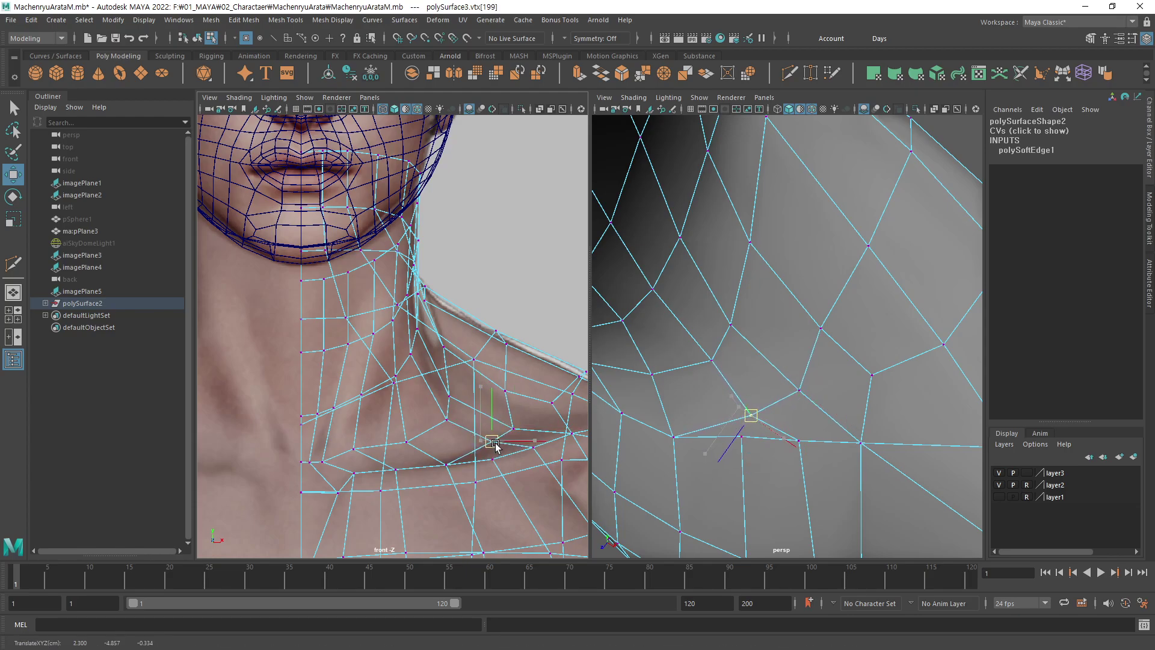
Adjust a shoulder vertex viewed from the side.
{"action": "scroll", "coordinate": [832, 390], "scroll_direction": "down", "scroll_amount": 5}
{"action": "left_click_drag", "start_coordinate": [761, 400], "coordinate": [761, 376], "text": "alt"}
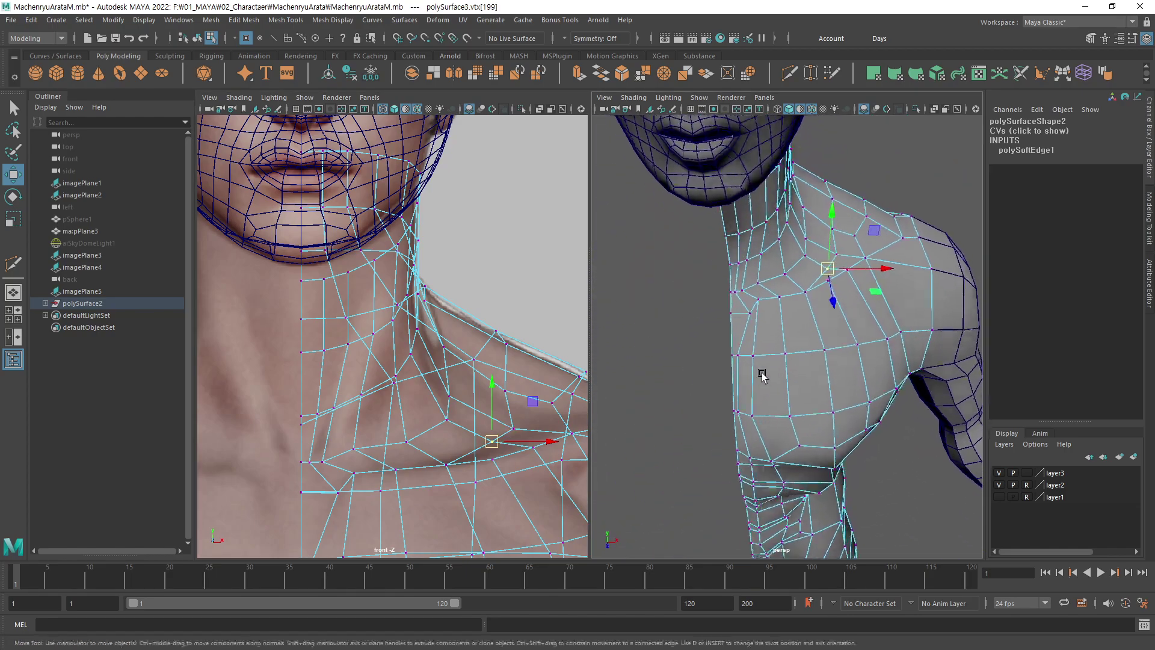
{"action": "left_click", "coordinate": [915, 168]}
{"action": "mouse_move", "coordinate": [881, 279]}
{"action": "left_mouse_down", "text": "alt"}
{"action": "mouse_move", "coordinate": [788, 335]}
{"action": "mouse_move", "coordinate": [812, 359]}
{"action": "left_mouse_up", "text": "alt"}
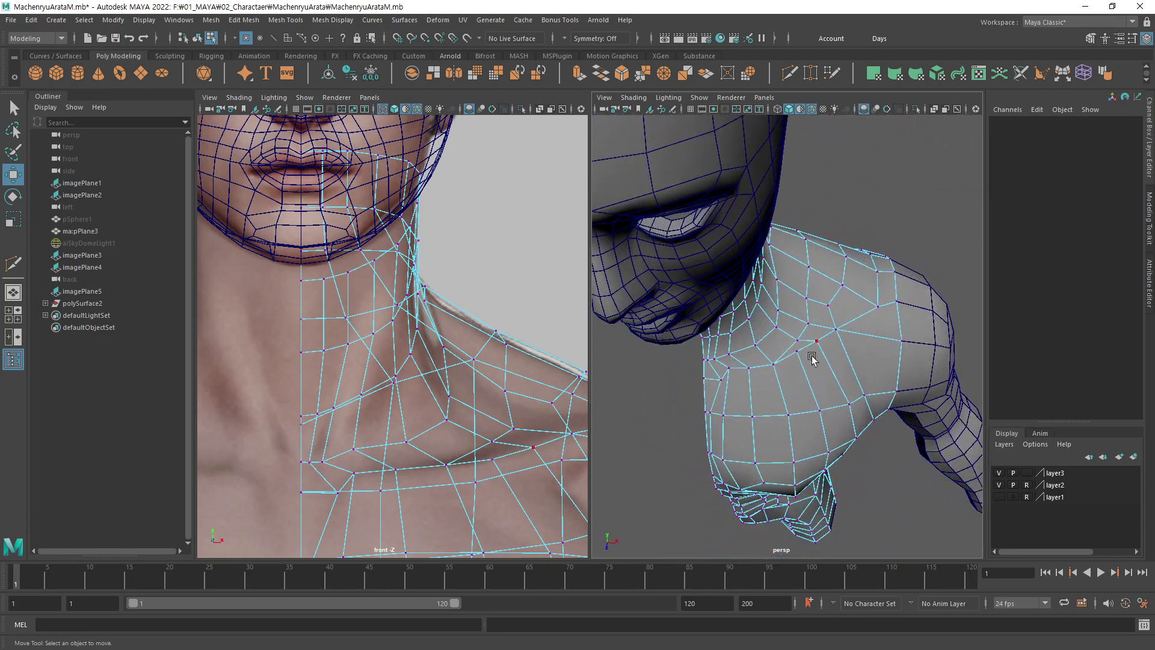
{"action": "left_click", "coordinate": [806, 362]}
{"action": "mouse_move", "coordinate": [830, 388]}
{"action": "left_mouse_down", "text": "alt"}
{"action": "mouse_move", "coordinate": [869, 359]}
{"action": "mouse_move", "coordinate": [776, 360]}
{"action": "left_mouse_up", "text": "alt"}
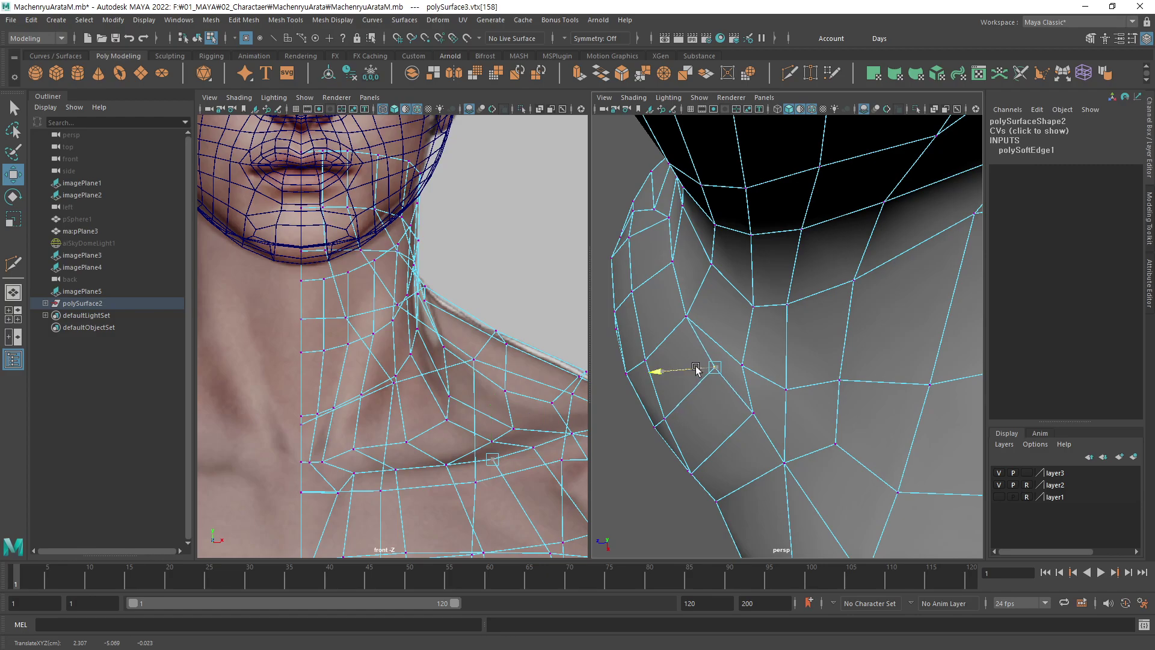
Orbit around the upper body and preview the torso mesh smoothed.
{"action": "left_click", "coordinate": [662, 505]}
{"action": "mouse_move", "coordinate": [661, 504]}
{"action": "left_mouse_down", "text": "alt"}
{"action": "mouse_move", "coordinate": [702, 439]}
{"action": "mouse_move", "coordinate": [601, 537]}
{"action": "left_mouse_up", "text": "alt"}
{"action": "right_click_drag", "start_coordinate": [602, 536], "coordinate": [821, 343], "text": "alt"}
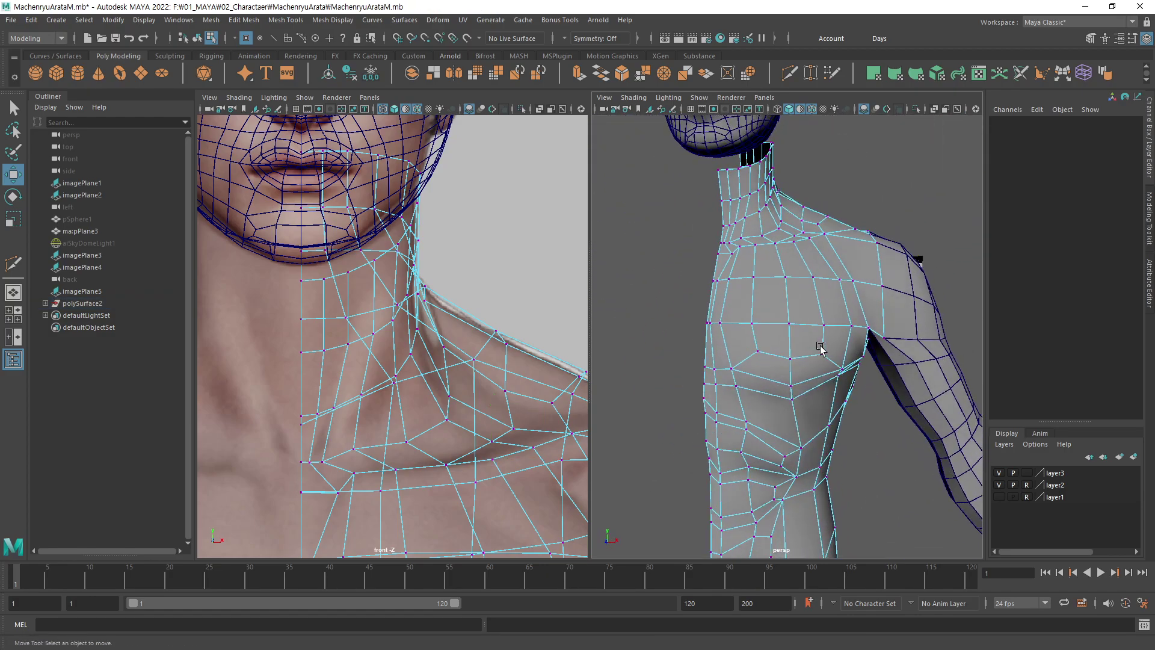
{"action": "mouse_move", "coordinate": [858, 373]}
{"action": "left_mouse_down", "text": "alt"}
{"action": "mouse_move", "coordinate": [742, 361]}
{"action": "mouse_move", "coordinate": [824, 353]}
{"action": "mouse_move", "coordinate": [882, 322]}
{"action": "mouse_move", "coordinate": [922, 241]}
{"action": "mouse_move", "coordinate": [854, 229]}
{"action": "mouse_move", "coordinate": [782, 181]}
{"action": "left_mouse_up", "text": "alt"}
{"action": "key", "text": "3"}
{"action": "left_click", "coordinate": [922, 230]}
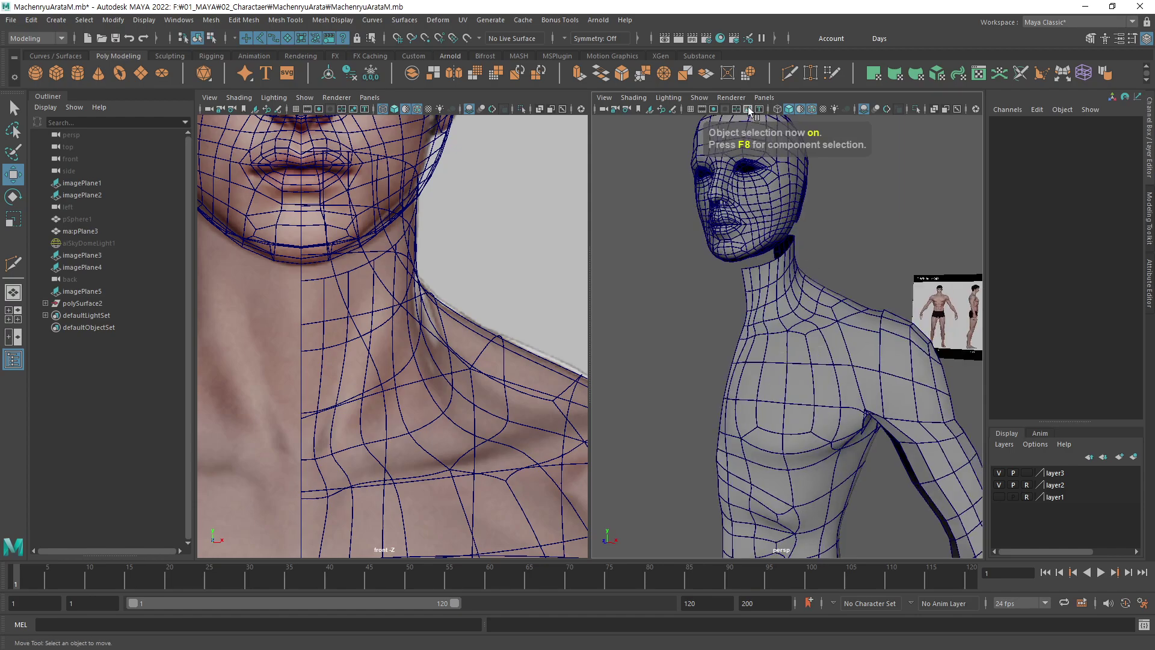
Turn off Wireframe on Shaded and orbit around the smoothed neck and head.
{"action": "left_click", "coordinate": [814, 111]}
{"action": "mouse_move", "coordinate": [830, 361]}
{"action": "left_mouse_down", "text": "alt"}
{"action": "mouse_move", "coordinate": [734, 379]}
{"action": "mouse_move", "coordinate": [884, 335]}
{"action": "mouse_move", "coordinate": [746, 361]}
{"action": "mouse_move", "coordinate": [728, 378]}
{"action": "mouse_move", "coordinate": [797, 379]}
{"action": "mouse_move", "coordinate": [774, 355]}
{"action": "mouse_move", "coordinate": [749, 363]}
{"action": "mouse_move", "coordinate": [897, 361]}
{"action": "mouse_move", "coordinate": [759, 374]}
{"action": "mouse_move", "coordinate": [805, 385]}
{"action": "mouse_move", "coordinate": [750, 412]}
{"action": "left_mouse_up", "text": "alt"}
{"action": "right_click_drag", "start_coordinate": [750, 413], "coordinate": [920, 379], "text": "alt"}
{"action": "left_click", "coordinate": [851, 439]}
{"action": "mouse_move", "coordinate": [851, 439]}
{"action": "right_mouse_down", "text": "alt"}
{"action": "mouse_move", "coordinate": [794, 388]}
{"action": "mouse_move", "coordinate": [750, 395]}
{"action": "right_mouse_up", "text": "alt"}
{"action": "left_click", "coordinate": [748, 398]}
{"action": "left_click_drag", "start_coordinate": [749, 399], "coordinate": [746, 430], "text": "alt"}
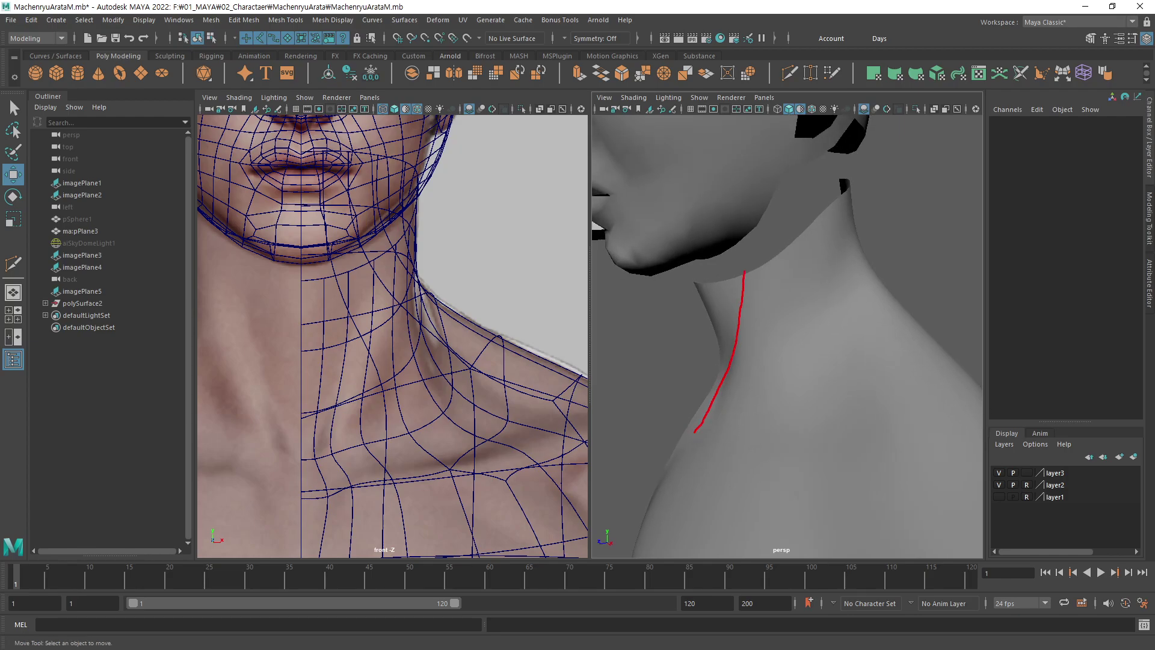
{"action": "mouse_move", "coordinate": [746, 424]}
{"action": "left_mouse_down", "text": "alt"}
{"action": "mouse_move", "coordinate": [874, 391]}
{"action": "mouse_move", "coordinate": [907, 369]}
{"action": "mouse_move", "coordinate": [912, 377]}
{"action": "mouse_move", "coordinate": [912, 404]}
{"action": "mouse_move", "coordinate": [828, 397]}
{"action": "mouse_move", "coordinate": [840, 392]}
{"action": "left_mouse_up", "text": "alt"}
{"action": "mouse_move", "coordinate": [840, 392]}
{"action": "right_mouse_down", "text": "alt"}
{"action": "mouse_move", "coordinate": [741, 449]}
{"action": "mouse_move", "coordinate": [698, 457]}
{"action": "right_mouse_up", "text": "alt"}
{"action": "mouse_move", "coordinate": [698, 457]}
{"action": "left_mouse_down", "text": "alt"}
{"action": "mouse_move", "coordinate": [788, 433]}
{"action": "mouse_move", "coordinate": [828, 438]}
{"action": "mouse_move", "coordinate": [782, 391]}
{"action": "left_mouse_up", "text": "alt"}
Inspect the smoothed torso from the chin, back, side and front against the reference.
{"action": "left_click", "coordinate": [827, 425]}
{"action": "right_click_drag", "start_coordinate": [782, 390], "coordinate": [722, 421], "text": "alt"}
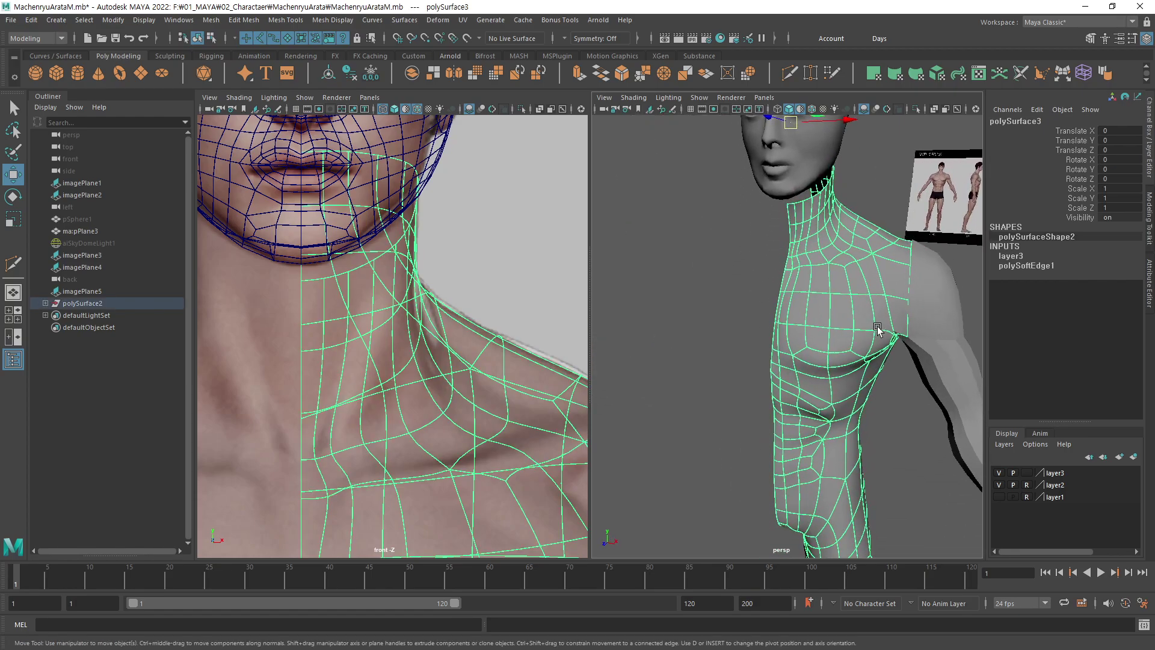
{"action": "left_click", "coordinate": [660, 459]}
{"action": "mouse_move", "coordinate": [876, 415]}
{"action": "left_mouse_down", "text": "alt"}
{"action": "mouse_move", "coordinate": [889, 399]}
{"action": "mouse_move", "coordinate": [797, 401]}
{"action": "mouse_move", "coordinate": [889, 399]}
{"action": "mouse_move", "coordinate": [826, 421]}
{"action": "mouse_move", "coordinate": [833, 394]}
{"action": "mouse_move", "coordinate": [799, 330]}
{"action": "left_mouse_up", "text": "alt"}
{"action": "right_click_drag", "start_coordinate": [799, 330], "coordinate": [884, 387], "text": "alt"}
{"action": "mouse_move", "coordinate": [884, 387]}
{"action": "left_mouse_down", "text": "alt"}
{"action": "mouse_move", "coordinate": [868, 348]}
{"action": "mouse_move", "coordinate": [764, 384]}
{"action": "mouse_move", "coordinate": [882, 387]}
{"action": "mouse_move", "coordinate": [774, 400]}
{"action": "mouse_move", "coordinate": [807, 390]}
{"action": "mouse_move", "coordinate": [792, 325]}
{"action": "left_mouse_up", "text": "alt"}
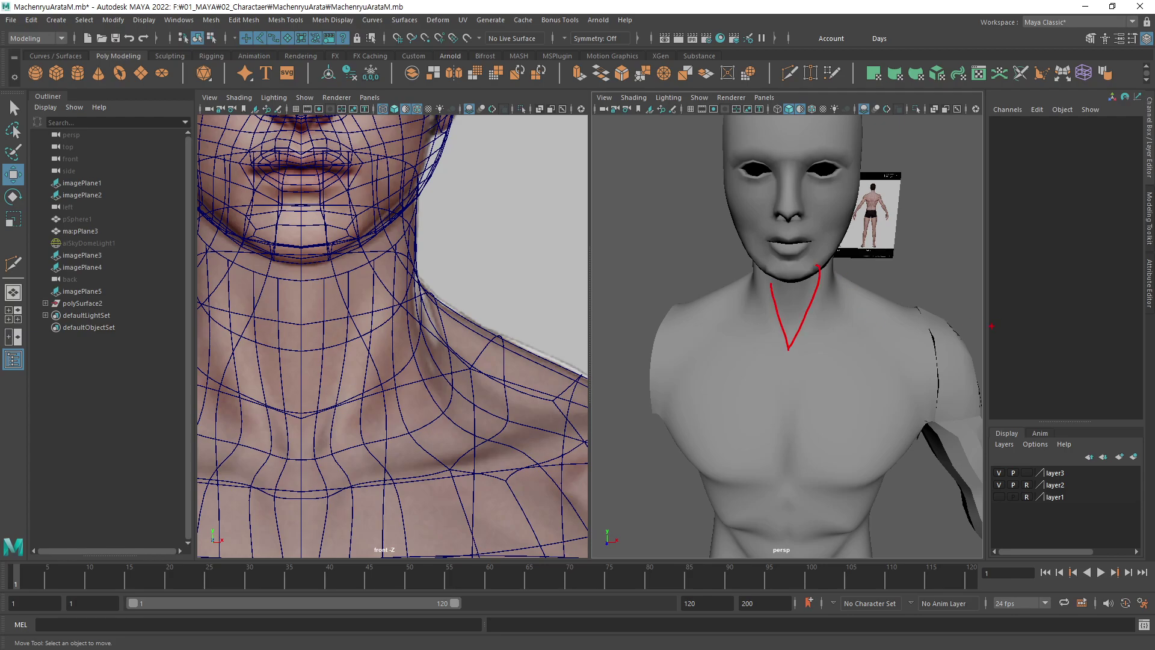
{"action": "mouse_move", "coordinate": [898, 371]}
{"action": "left_mouse_down", "text": "alt"}
{"action": "mouse_move", "coordinate": [664, 382]}
{"action": "mouse_move", "coordinate": [623, 418]}
{"action": "mouse_move", "coordinate": [853, 363]}
{"action": "mouse_move", "coordinate": [936, 386]}
{"action": "mouse_move", "coordinate": [884, 355]}
{"action": "mouse_move", "coordinate": [842, 373]}
{"action": "left_mouse_up", "text": "alt"}
{"action": "right_click_drag", "start_coordinate": [843, 373], "coordinate": [670, 430], "text": "alt"}
{"action": "mouse_move", "coordinate": [670, 430]}
{"action": "left_mouse_down", "text": "alt"}
{"action": "mouse_move", "coordinate": [777, 322]}
{"action": "mouse_move", "coordinate": [802, 325]}
{"action": "mouse_move", "coordinate": [764, 305]}
{"action": "mouse_move", "coordinate": [712, 317]}
{"action": "mouse_move", "coordinate": [714, 335]}
{"action": "mouse_move", "coordinate": [842, 322]}
{"action": "mouse_move", "coordinate": [791, 369]}
{"action": "mouse_move", "coordinate": [812, 339]}
{"action": "mouse_move", "coordinate": [749, 339]}
{"action": "mouse_move", "coordinate": [722, 320]}
{"action": "mouse_move", "coordinate": [809, 329]}
{"action": "left_mouse_up", "text": "alt"}
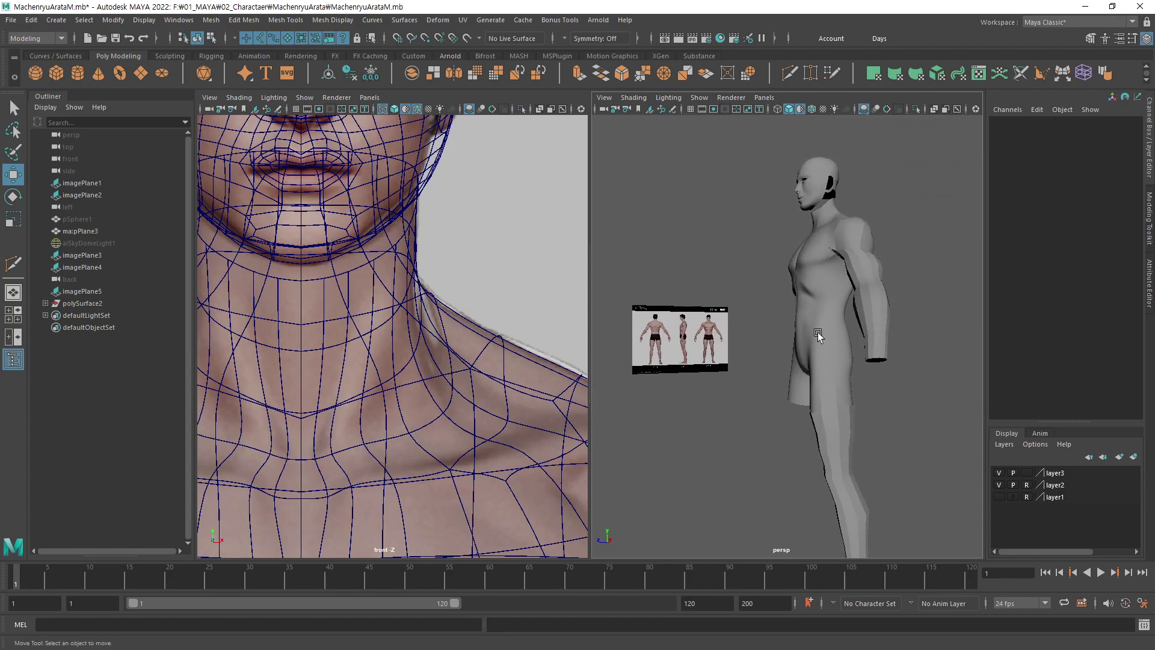
{"action": "right_click_drag", "start_coordinate": [817, 332], "coordinate": [821, 283], "text": "alt"}
{"action": "mouse_move", "coordinate": [822, 283]}
{"action": "left_mouse_down", "text": "alt"}
{"action": "mouse_move", "coordinate": [861, 266]}
{"action": "mouse_move", "coordinate": [884, 320]}
{"action": "mouse_move", "coordinate": [751, 339]}
{"action": "mouse_move", "coordinate": [861, 326]}
{"action": "mouse_move", "coordinate": [763, 327]}
{"action": "mouse_move", "coordinate": [850, 328]}
{"action": "mouse_move", "coordinate": [793, 324]}
{"action": "mouse_move", "coordinate": [824, 299]}
{"action": "mouse_move", "coordinate": [804, 297]}
{"action": "left_mouse_up", "text": "alt"}
Return the torso to its low-poly cage and turn Wireframe on Shaded back on.
{"action": "left_click", "coordinate": [793, 323]}
{"action": "left_click", "coordinate": [887, 341]}
{"action": "left_click", "coordinate": [810, 245]}
{"action": "mouse_move", "coordinate": [809, 246]}
{"action": "left_mouse_down", "text": "alt"}
{"action": "mouse_move", "coordinate": [785, 312]}
{"action": "mouse_move", "coordinate": [860, 300]}
{"action": "mouse_move", "coordinate": [815, 309]}
{"action": "left_mouse_up", "text": "alt"}
{"action": "key", "text": "1"}
{"action": "right_click_drag", "start_coordinate": [814, 310], "coordinate": [895, 250], "text": "alt"}
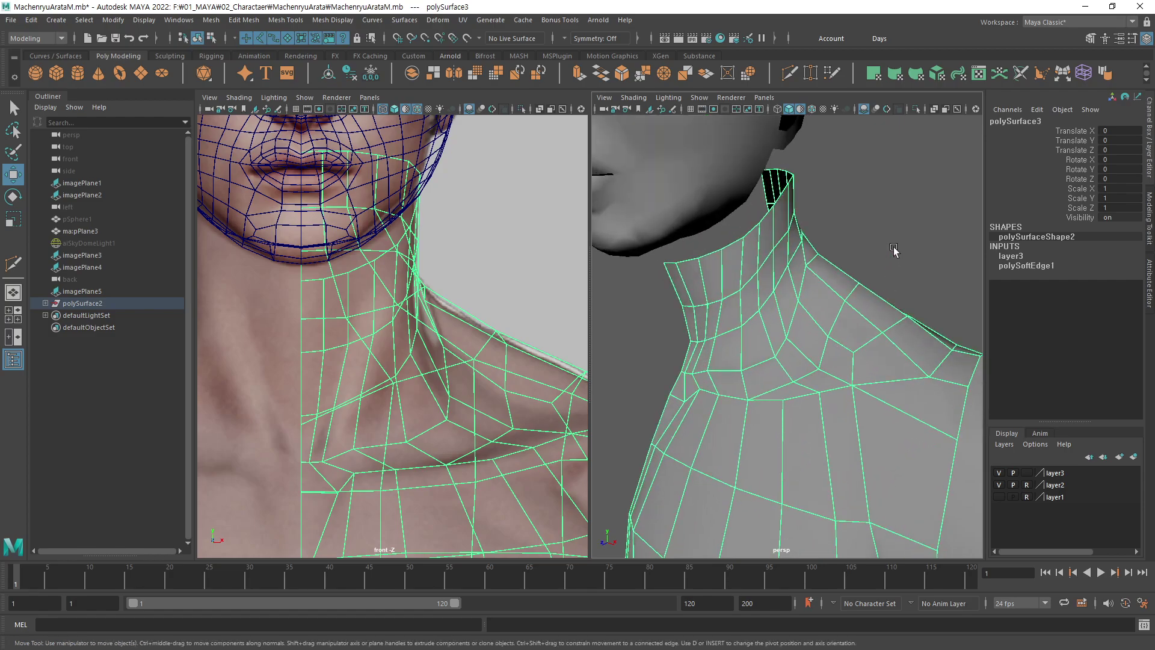
{"action": "left_click", "coordinate": [894, 250]}
{"action": "mouse_move", "coordinate": [859, 319]}
{"action": "left_mouse_down", "text": "alt"}
{"action": "mouse_move", "coordinate": [828, 305]}
{"action": "mouse_move", "coordinate": [838, 257]}
{"action": "left_mouse_up", "text": "alt"}
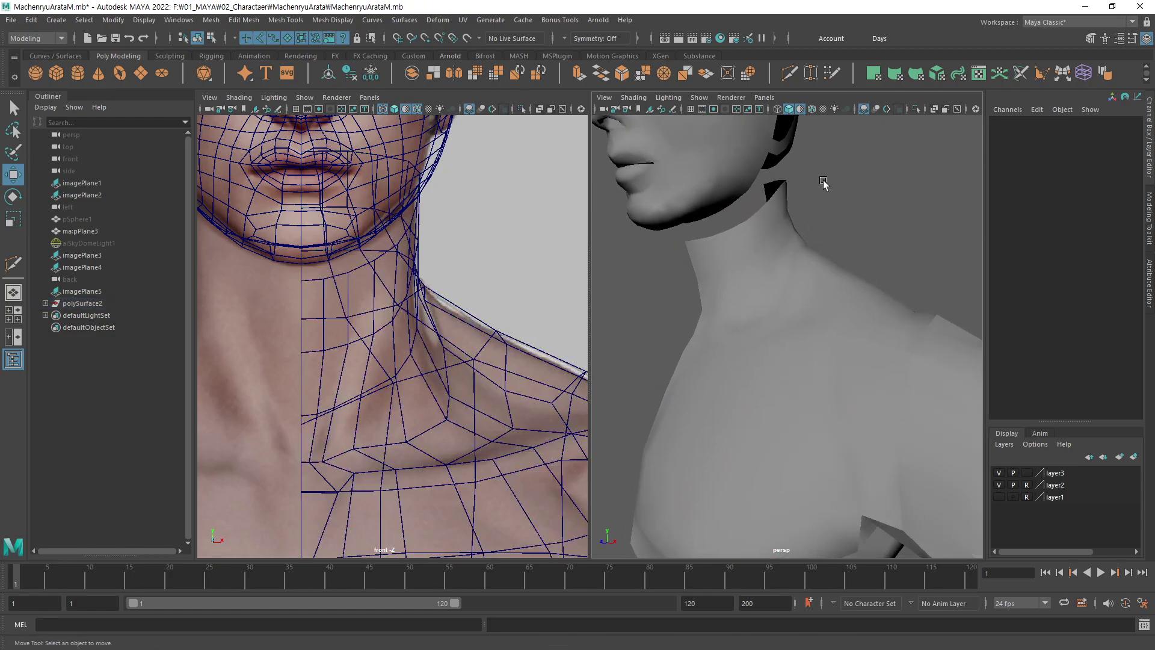
{"action": "left_click", "coordinate": [812, 110]}
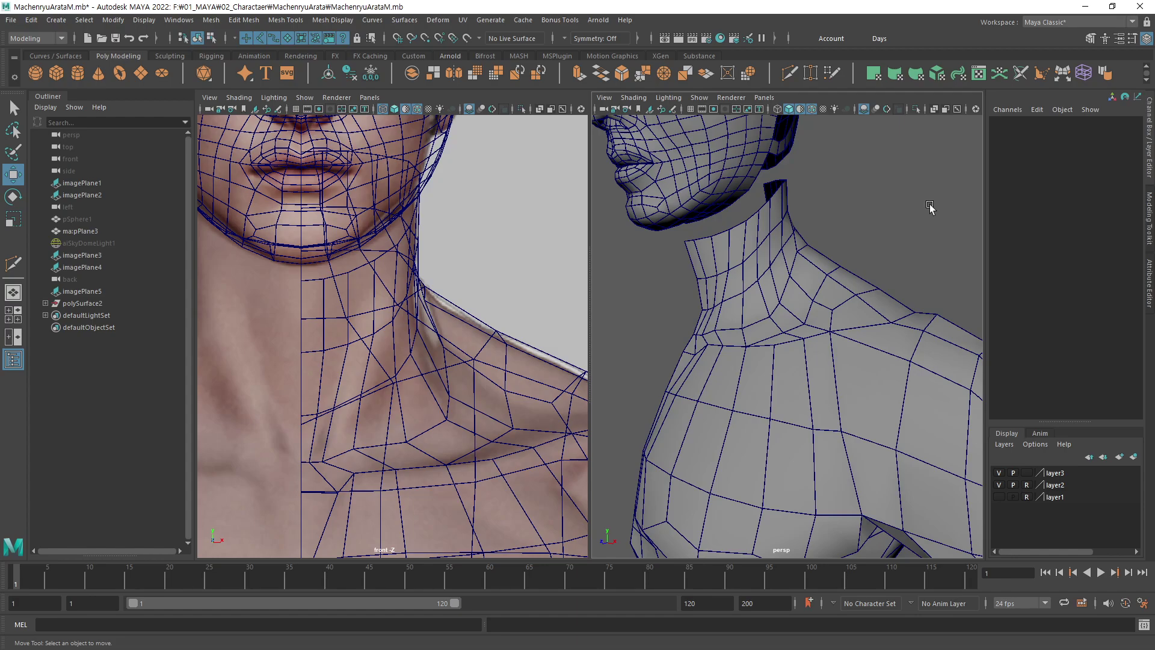
Restore the deleted neck faces and move the side view down to the legs.
{"action": "key", "text": "ctrl+z"}
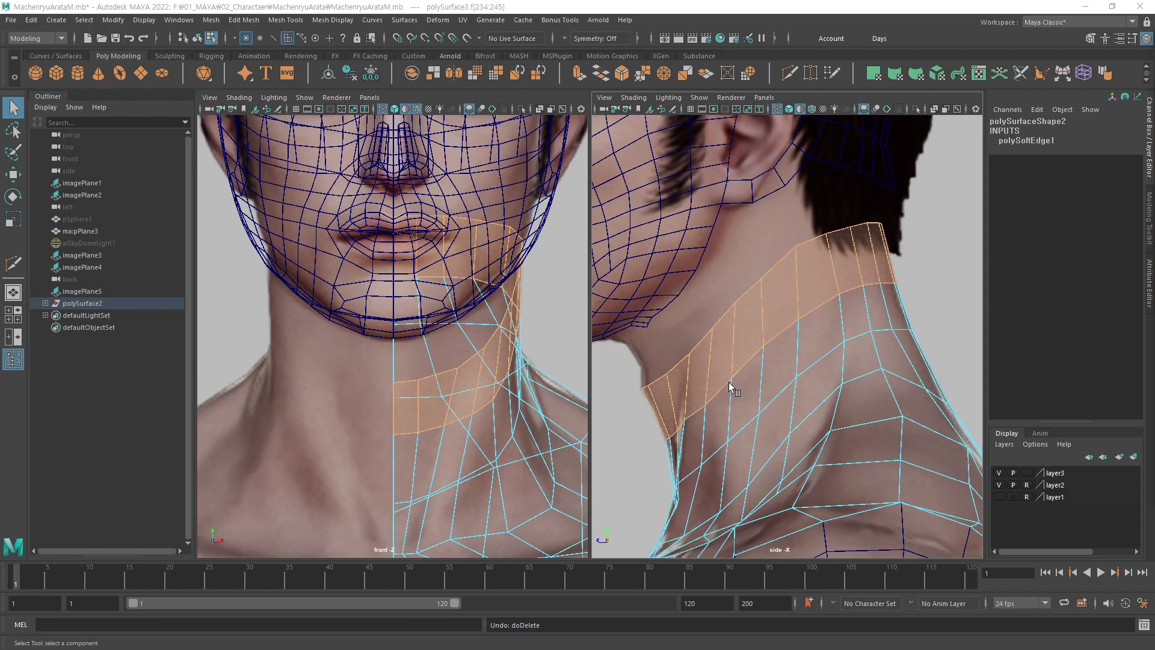
{"action": "scroll", "coordinate": [730, 388], "scroll_direction": "down", "scroll_amount": 2}
{"action": "scroll", "coordinate": [666, 374], "scroll_direction": "down", "scroll_amount": 5}
{"action": "scroll", "coordinate": [665, 373], "scroll_direction": "up", "scroll_amount": 3}
{"action": "left_click_drag", "start_coordinate": [842, 301], "coordinate": [901, 263], "text": "alt"}
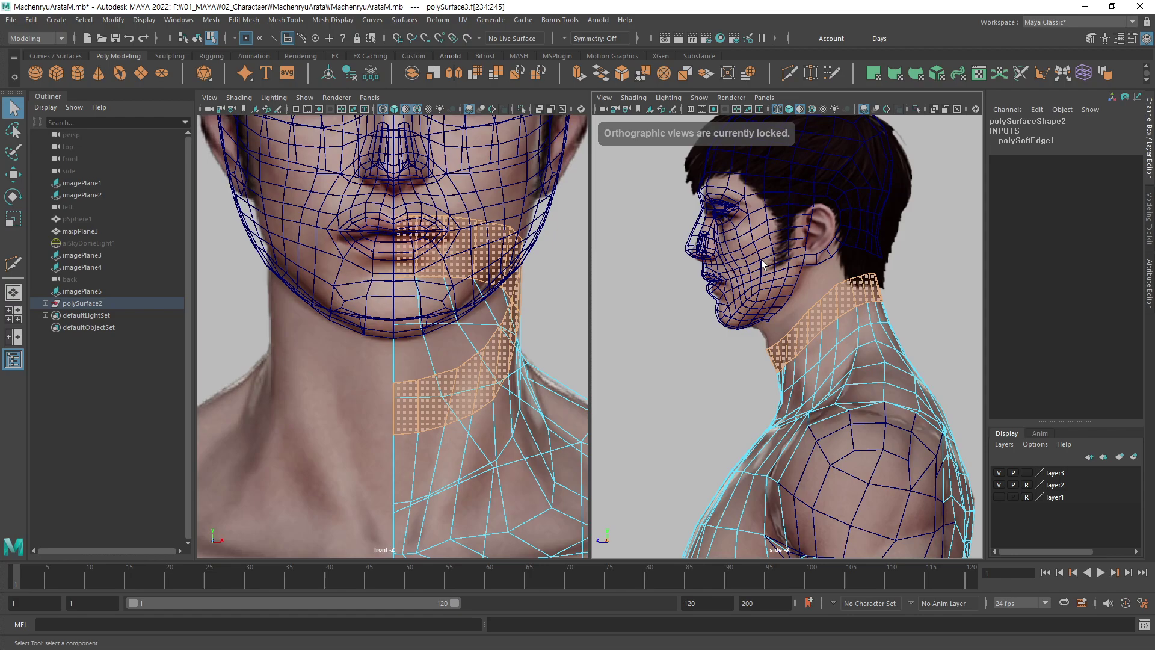
{"action": "middle_click_drag", "start_coordinate": [773, 432], "coordinate": [631, 323], "text": "alt"}
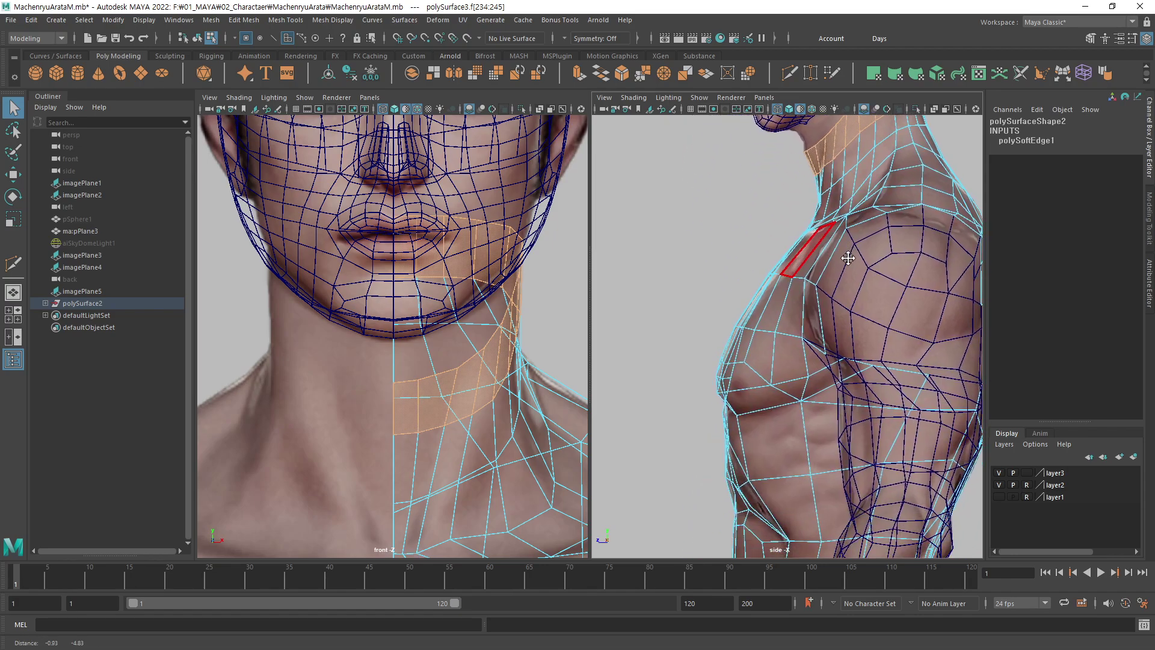
{"action": "scroll", "coordinate": [631, 323], "scroll_direction": "down", "scroll_amount": 3}
{"action": "scroll", "coordinate": [752, 421], "scroll_direction": "up", "scroll_amount": 3}
{"action": "mouse_move", "coordinate": [752, 421]}
{"action": "middle_mouse_down", "text": "alt"}
{"action": "mouse_move", "coordinate": [766, 458]}
{"action": "mouse_move", "coordinate": [782, 319]}
{"action": "middle_mouse_up", "text": "alt"}
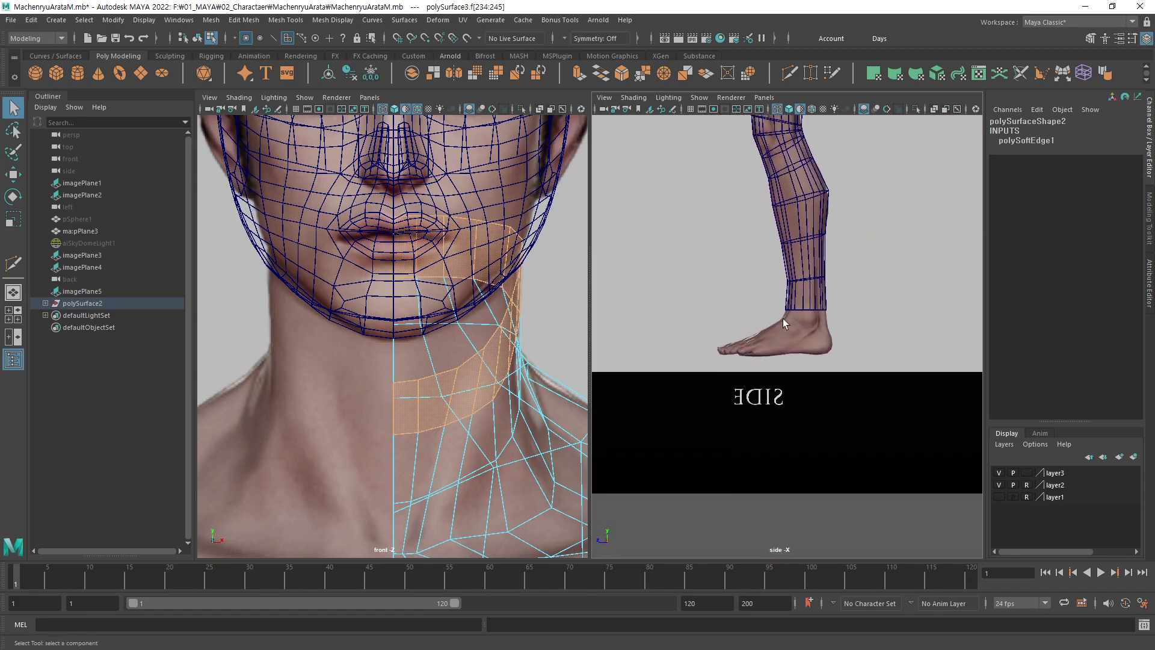
{"action": "scroll", "coordinate": [782, 337], "scroll_direction": "up", "scroll_amount": 3}
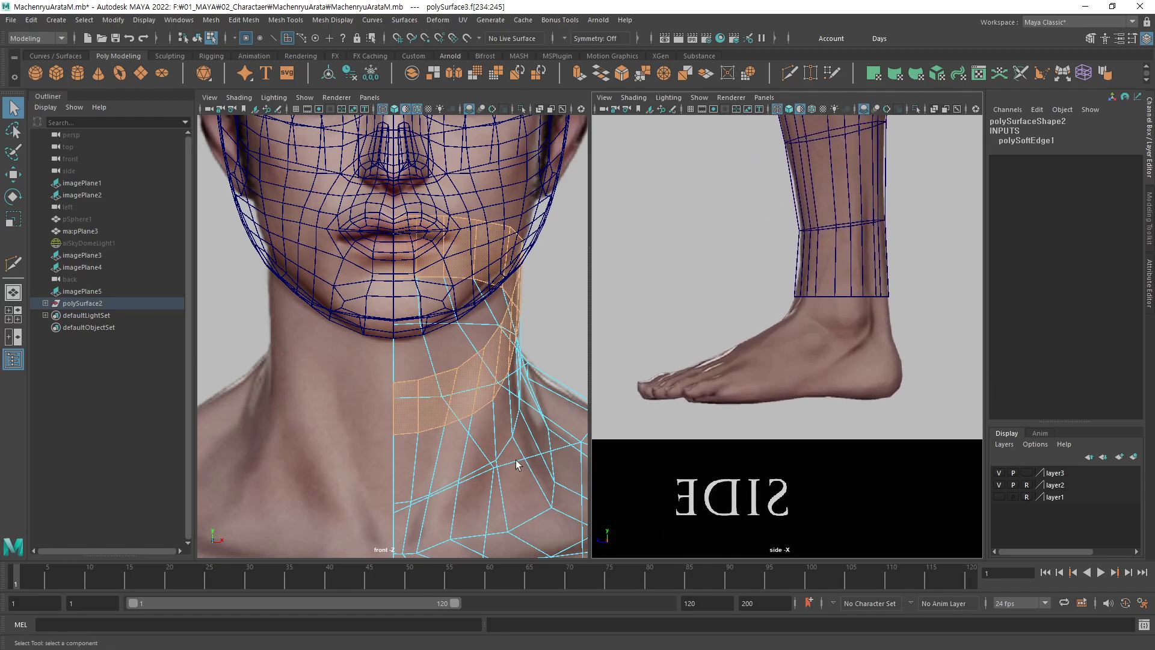
{"action": "scroll", "coordinate": [516, 464], "scroll_direction": "down", "scroll_amount": 3}
{"action": "scroll", "coordinate": [338, 372], "scroll_direction": "down", "scroll_amount": 3}
Frame the foot in the front view, then in the side view.
{"action": "middle_click_drag", "start_coordinate": [338, 372], "coordinate": [355, 198], "text": "alt"}
{"action": "scroll", "coordinate": [351, 353], "scroll_direction": "down", "scroll_amount": 2}
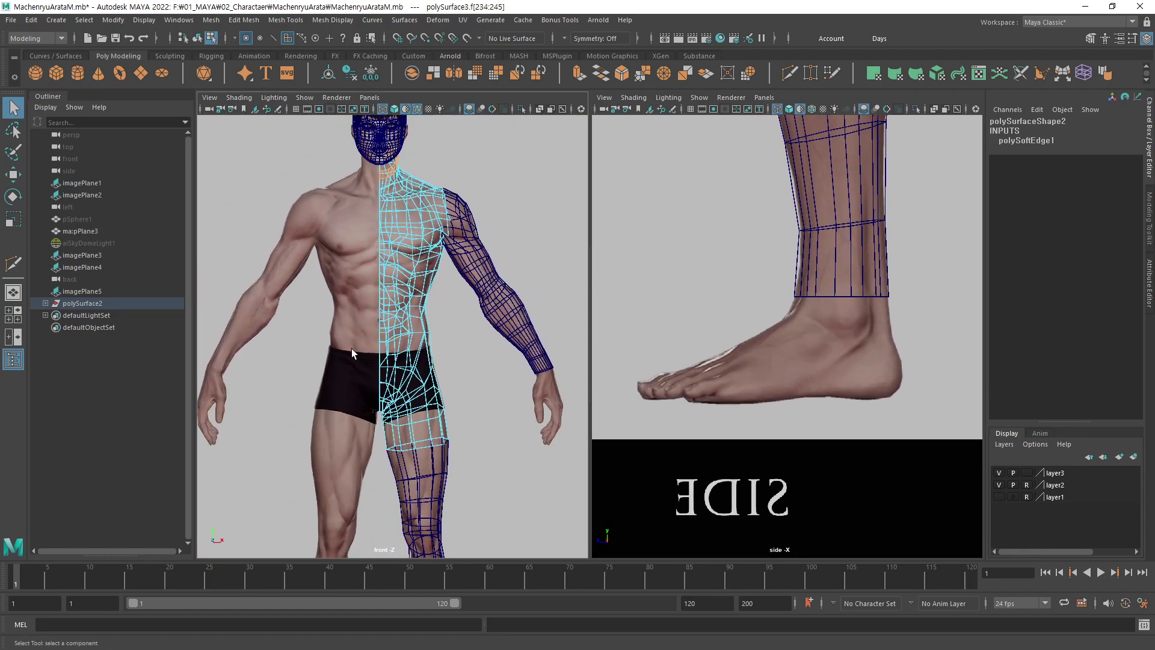
{"action": "middle_click_drag", "start_coordinate": [351, 349], "coordinate": [463, 211], "text": "alt"}
{"action": "scroll", "coordinate": [415, 443], "scroll_direction": "up", "scroll_amount": 3}
{"action": "scroll", "coordinate": [399, 438], "scroll_direction": "up", "scroll_amount": 3}
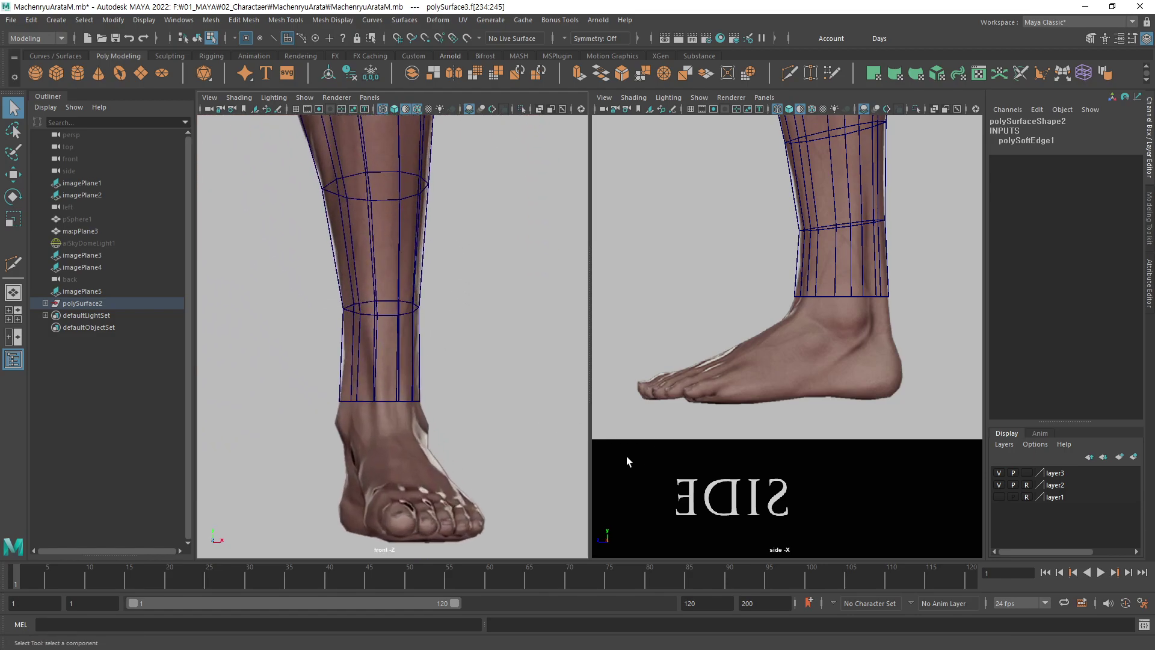
{"action": "middle_click_drag", "start_coordinate": [394, 475], "coordinate": [405, 387], "text": "alt"}
{"action": "scroll", "coordinate": [405, 387], "scroll_direction": "up", "scroll_amount": 2}
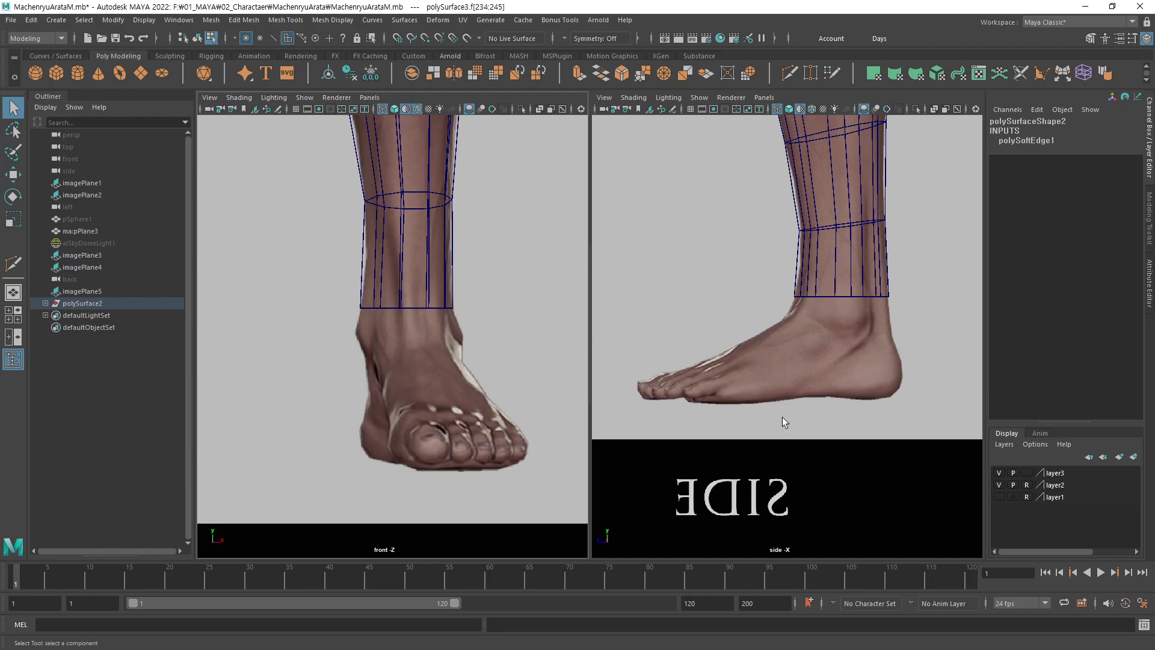
{"action": "middle_click_drag", "start_coordinate": [787, 415], "coordinate": [776, 343], "text": "alt"}
{"action": "mouse_move", "coordinate": [776, 343]}
{"action": "right_mouse_down", "text": "alt"}
{"action": "mouse_move", "coordinate": [817, 358]}
{"action": "mouse_move", "coordinate": [836, 348]}
{"action": "right_mouse_up", "text": "alt"}
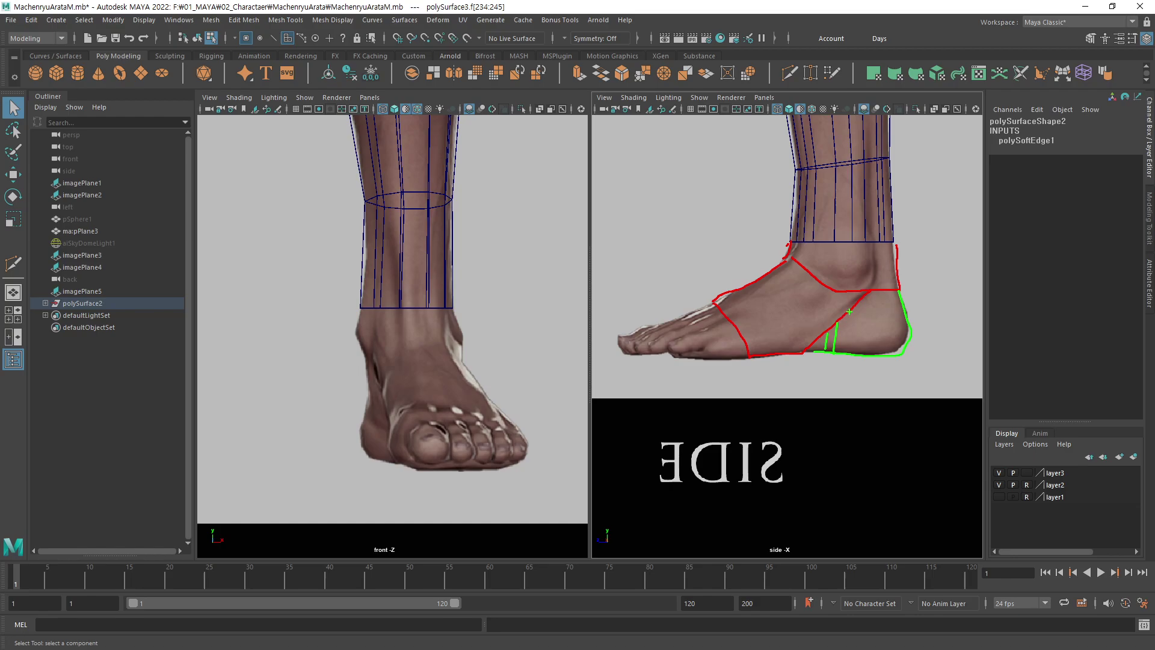
{"action": "left_click_drag", "start_coordinate": [886, 290], "coordinate": [887, 354]}
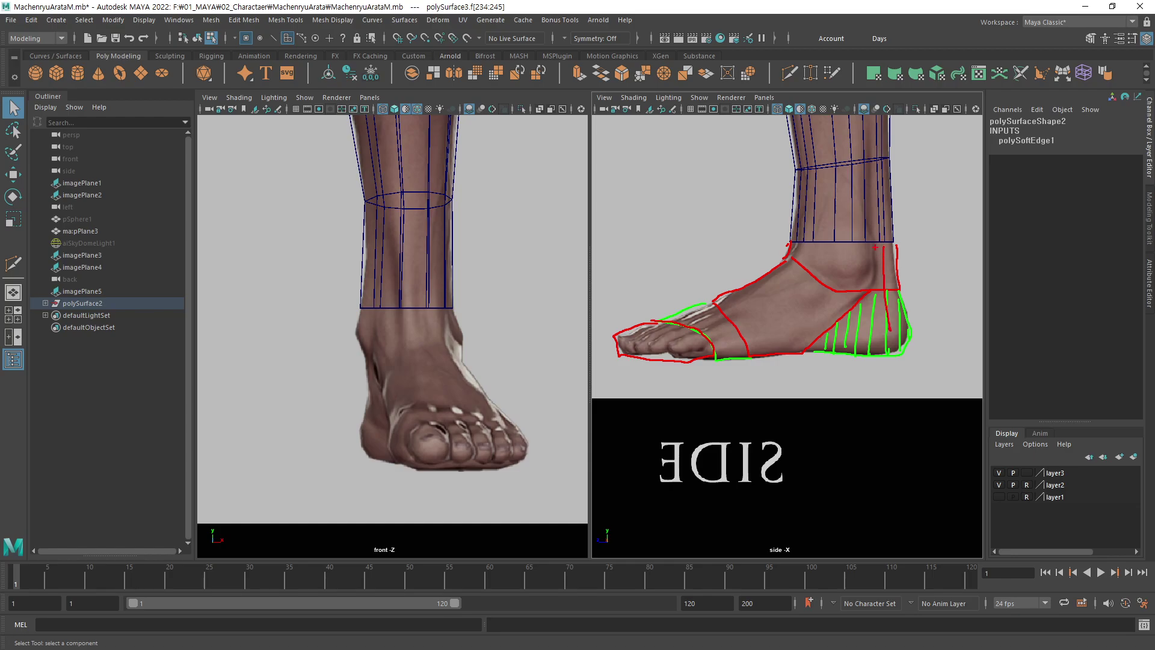
{"action": "mouse_move", "coordinate": [825, 255]}
{"action": "left_mouse_down"}
{"action": "mouse_move", "coordinate": [824, 333]}
{"action": "mouse_move", "coordinate": [799, 341]}
{"action": "mouse_move", "coordinate": [936, 354]}
{"action": "left_mouse_up"}
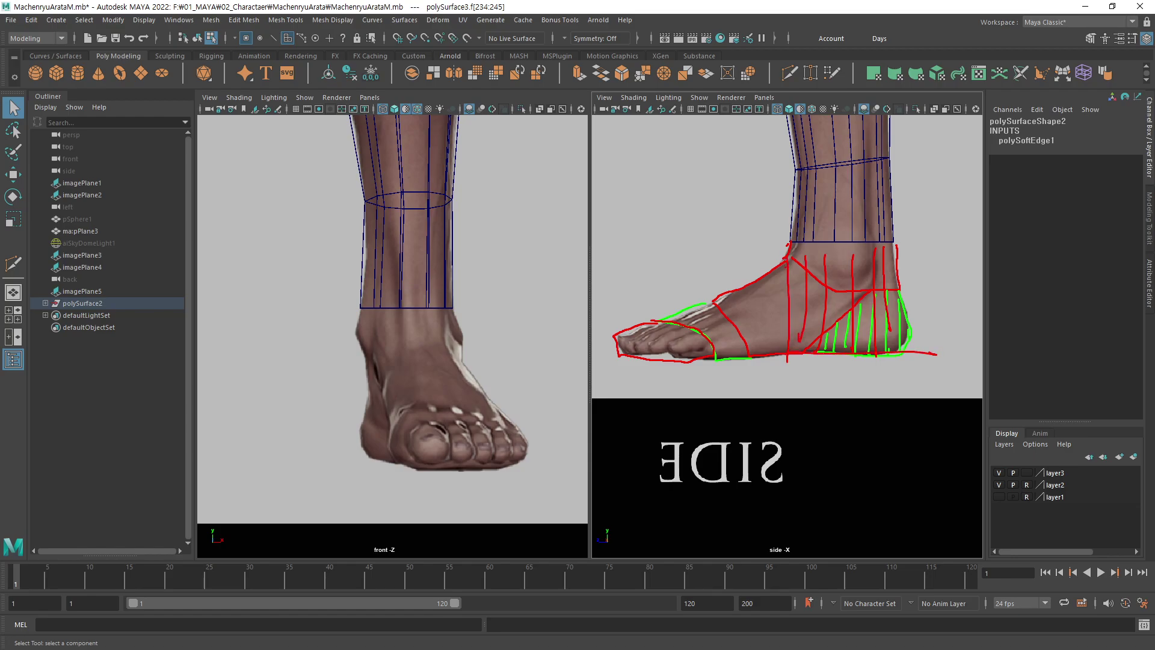
{"action": "left_click_drag", "start_coordinate": [678, 323], "coordinate": [785, 267]}
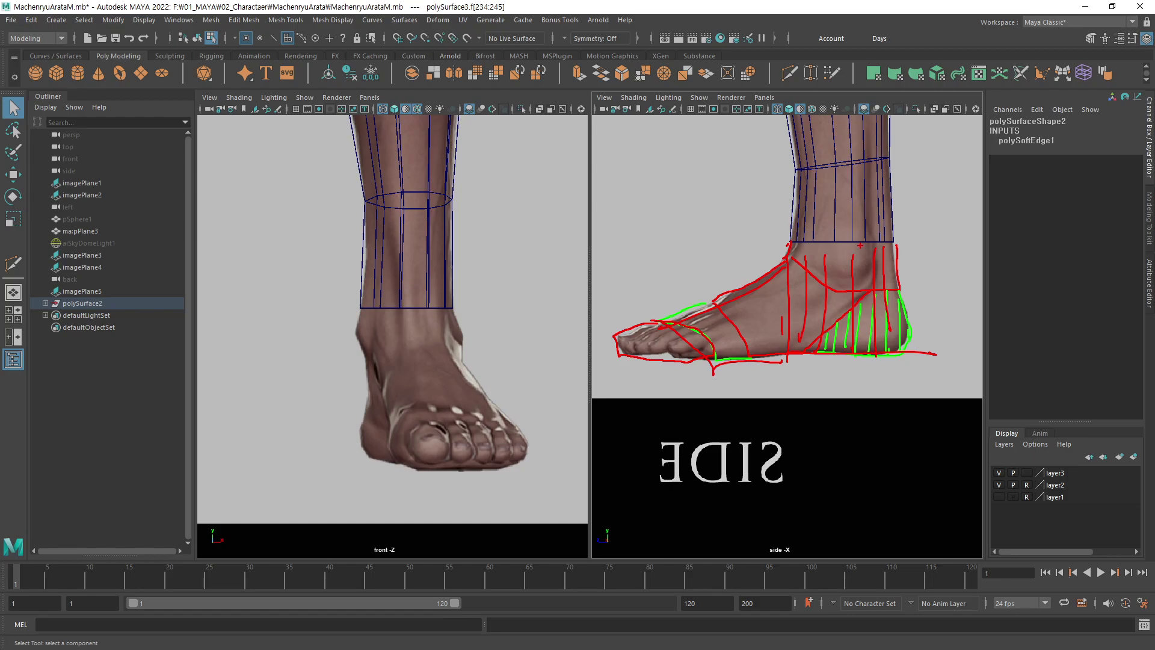
{"action": "key", "text": "Escape"}
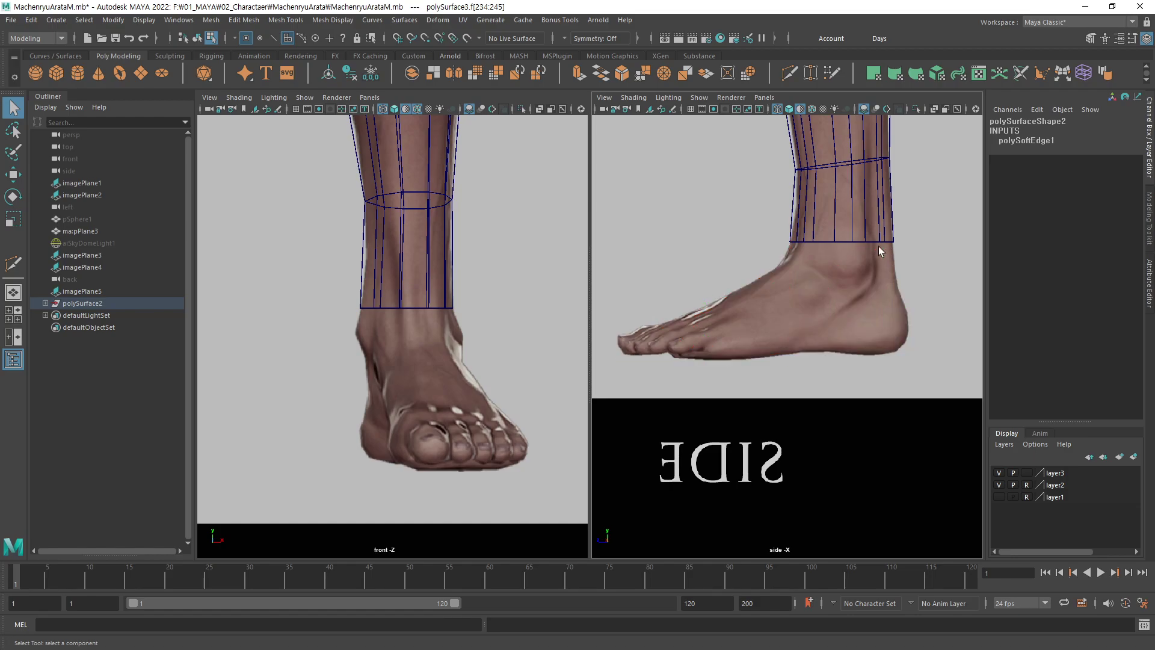
Extrude the ankle's bottom edge loop downward over the heel.
{"action": "left_click", "coordinate": [859, 249]}
{"action": "right_click_drag", "start_coordinate": [872, 265], "coordinate": [935, 272], "text": "alt"}
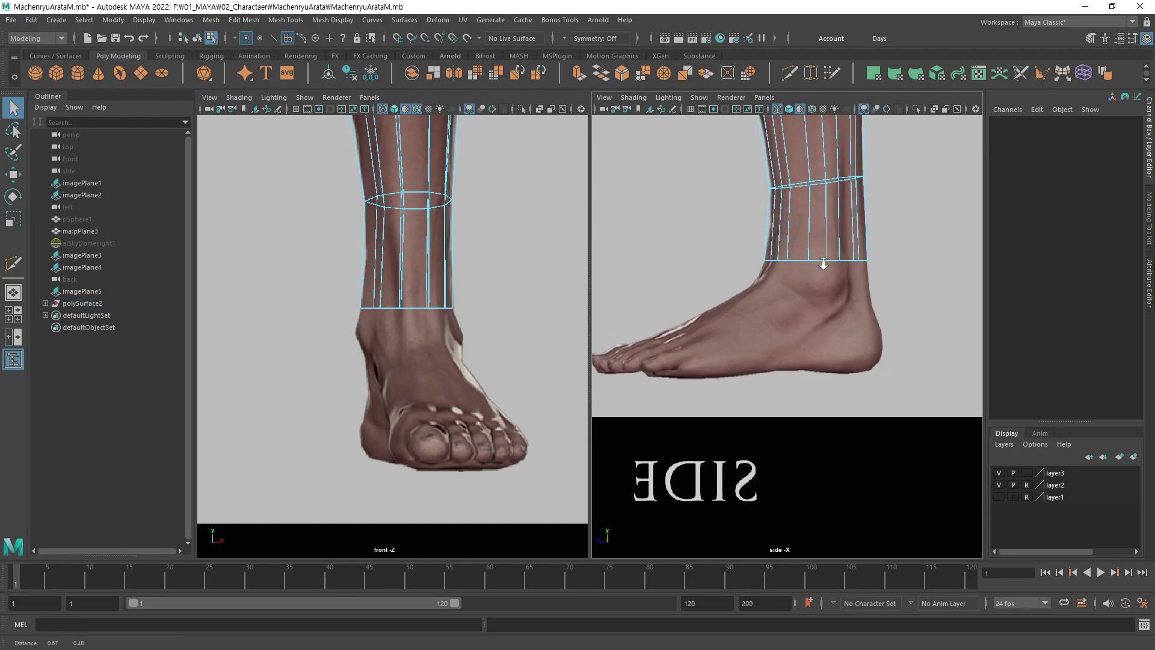
{"action": "left_click_drag", "start_coordinate": [934, 271], "coordinate": [942, 247], "text": "alt"}
{"action": "key", "text": "F10"}
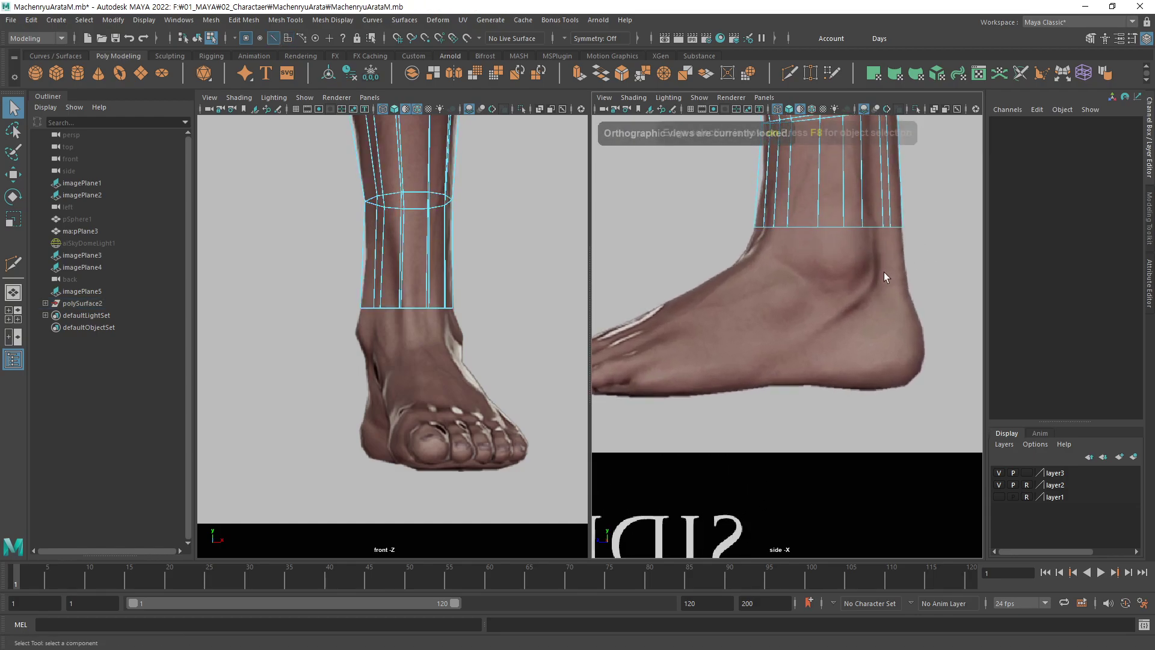
{"action": "double_click", "coordinate": [877, 227]}
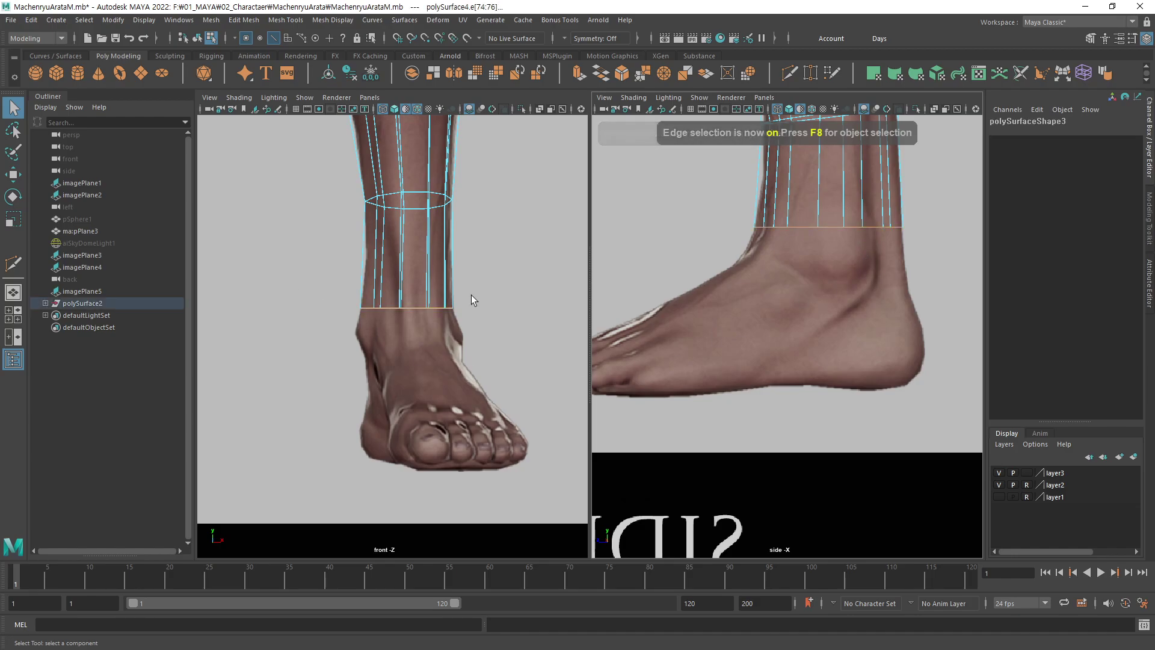
{"action": "scroll", "coordinate": [394, 310], "scroll_direction": "up", "scroll_amount": 2}
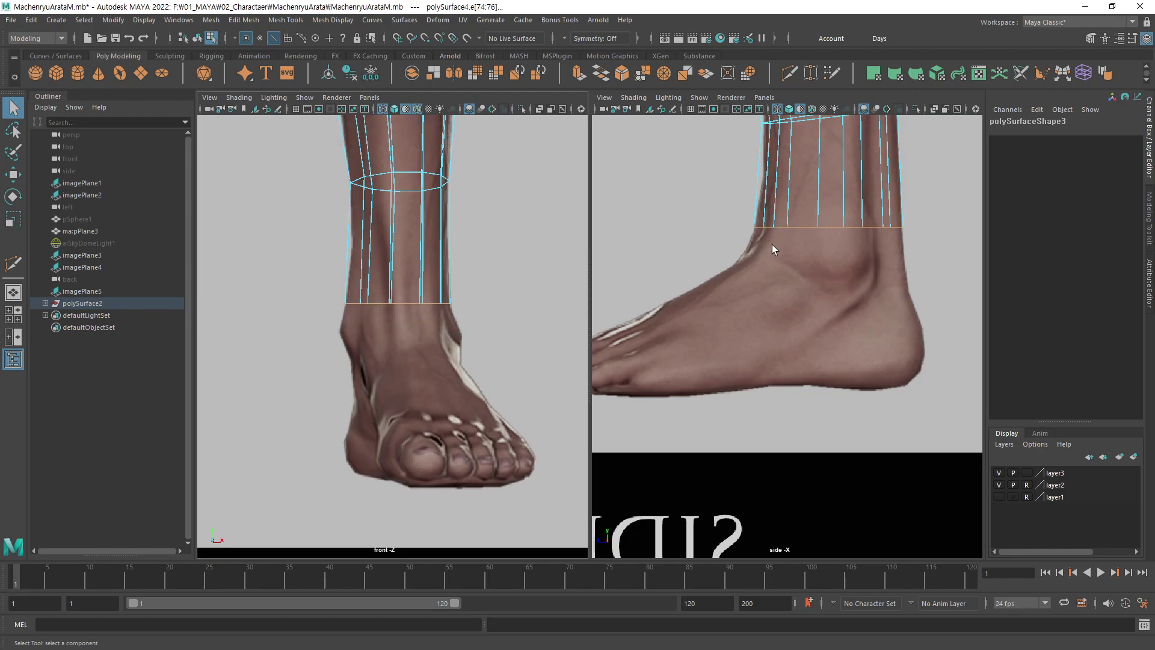
{"action": "middle_click_drag", "start_coordinate": [803, 283], "coordinate": [787, 283], "text": "alt"}
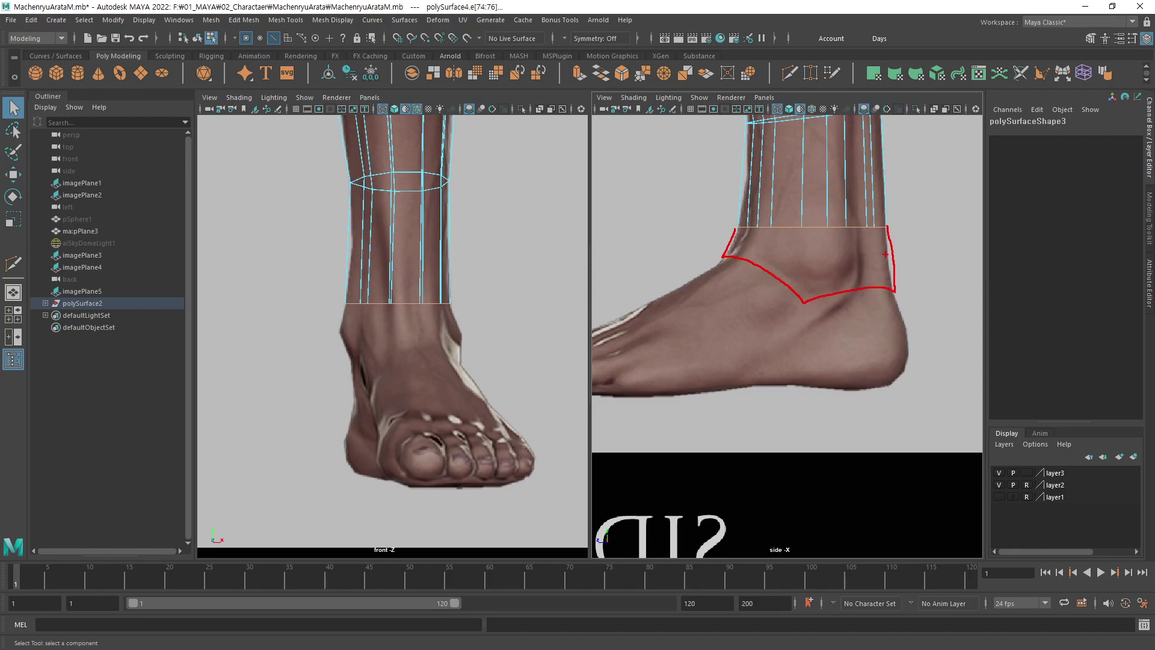
{"action": "middle_click_drag", "start_coordinate": [823, 350], "coordinate": [807, 365], "text": "alt"}
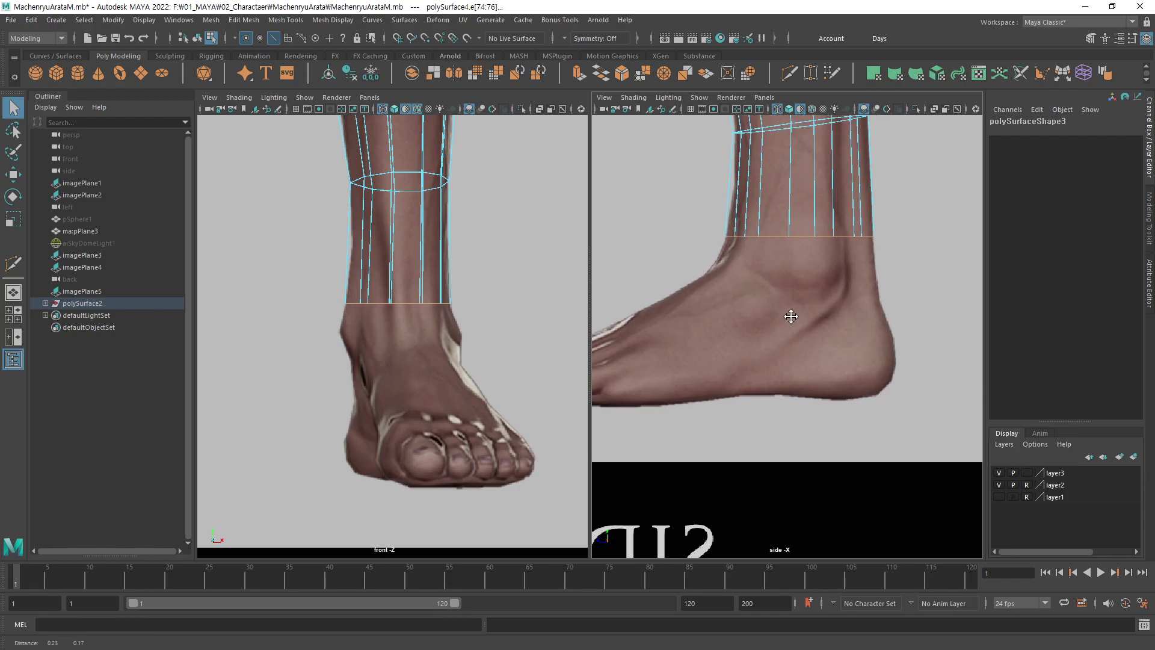
{"action": "key", "text": "w"}
{"action": "left_click", "coordinate": [810, 224]}
{"action": "left_click_drag", "start_coordinate": [797, 184], "coordinate": [792, 252], "text": "shift"}
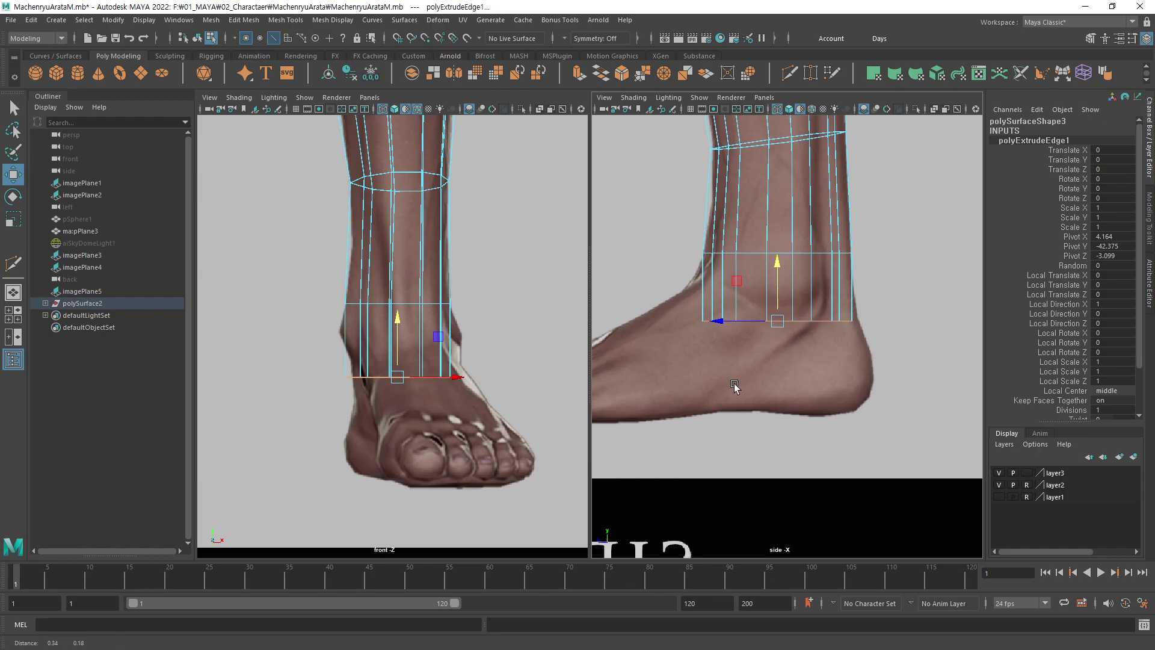
Pull the new ring's front corner vertex forward toward the instep.
{"action": "right_click_drag", "start_coordinate": [735, 387], "coordinate": [824, 361], "text": "alt"}
{"action": "key", "text": "F9"}
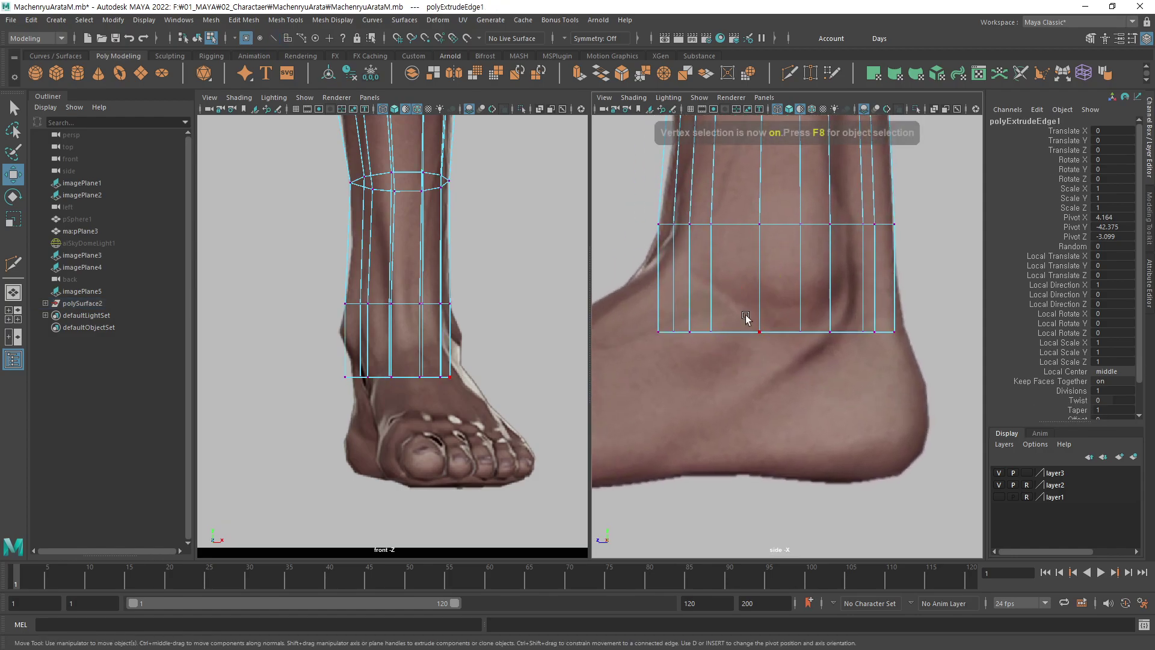
{"action": "middle_click_drag", "start_coordinate": [768, 291], "coordinate": [795, 323], "text": "alt"}
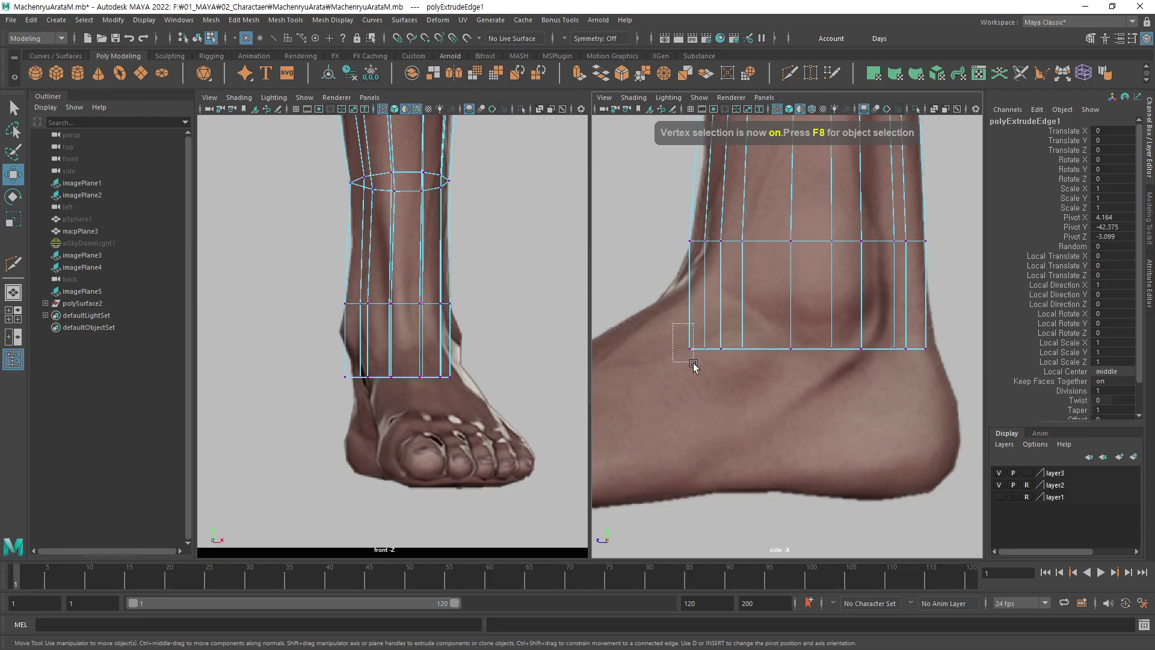
{"action": "mouse_move", "coordinate": [671, 319]}
{"action": "left_mouse_down"}
{"action": "mouse_move", "coordinate": [701, 376]}
{"action": "mouse_move", "coordinate": [670, 294]}
{"action": "left_mouse_up"}
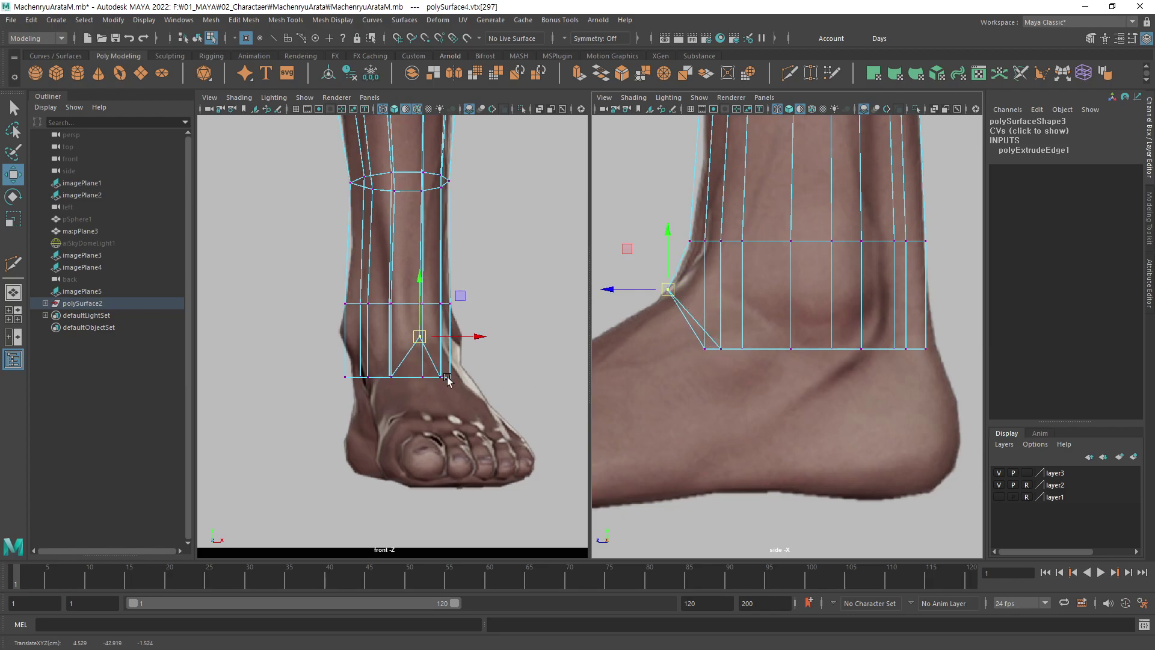
{"action": "middle_click_drag", "start_coordinate": [422, 292], "coordinate": [408, 313], "text": "alt"}
{"action": "key", "text": "space"}
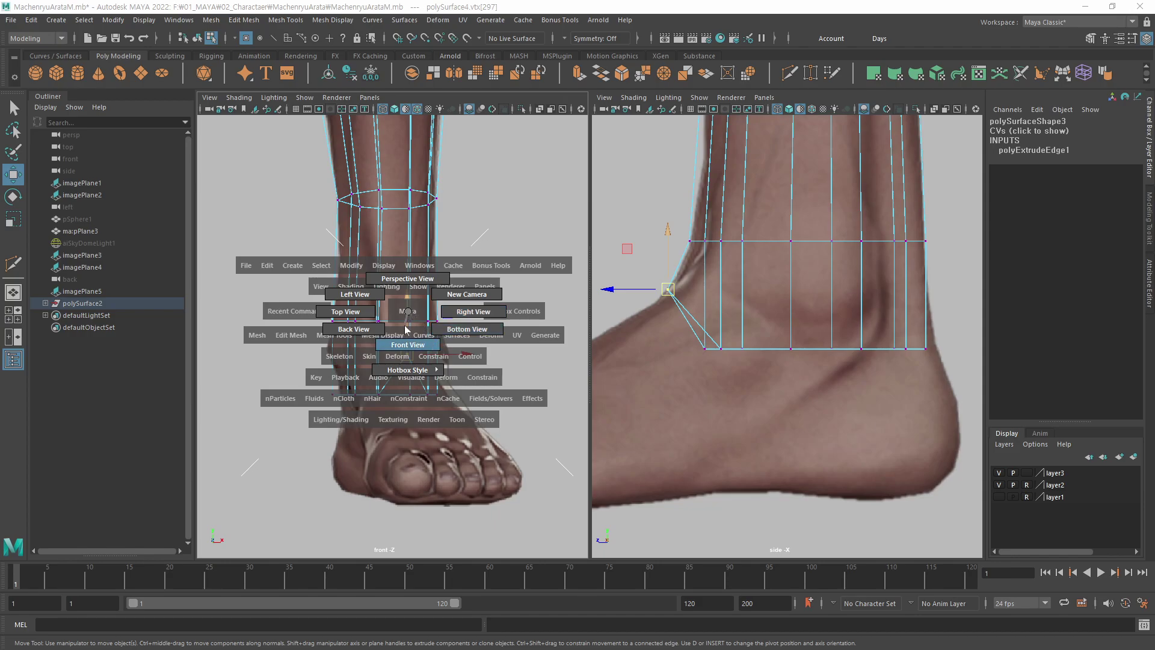
Show the perspective camera in the left panel and move a lower ring vertex onto the ankle.
{"action": "left_click_drag", "start_coordinate": [408, 314], "coordinate": [407, 281]}
{"action": "mouse_move", "coordinate": [428, 374]}
{"action": "left_mouse_down", "text": "alt"}
{"action": "mouse_move", "coordinate": [474, 284]}
{"action": "mouse_move", "coordinate": [500, 421]}
{"action": "left_mouse_up", "text": "alt"}
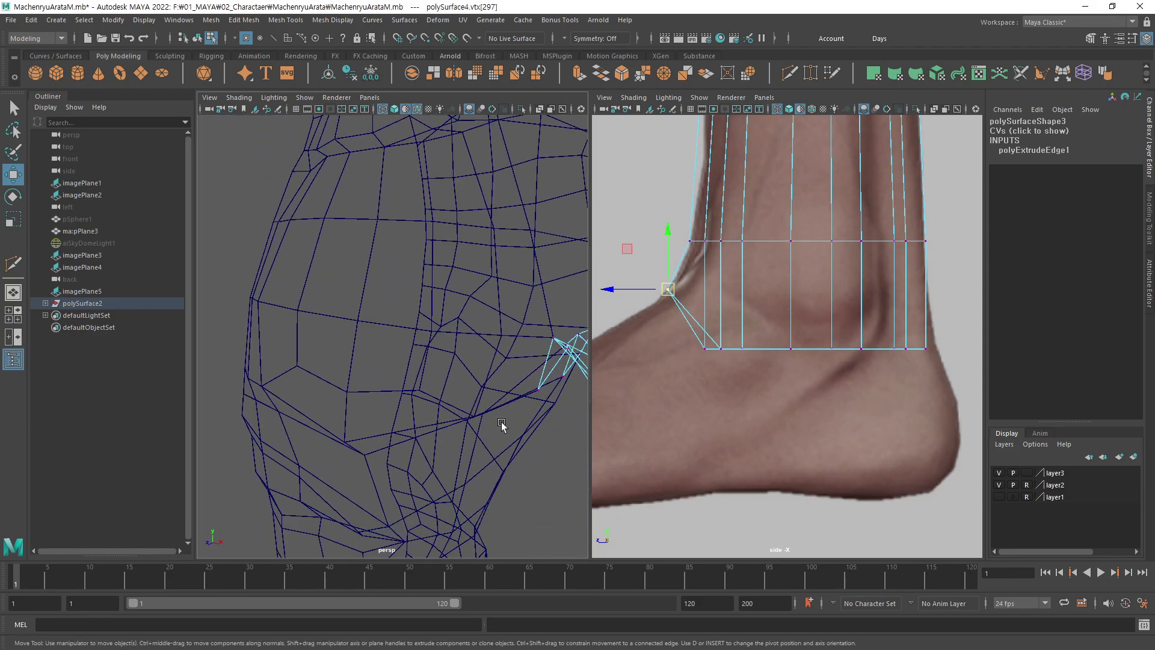
{"action": "key", "text": "f"}
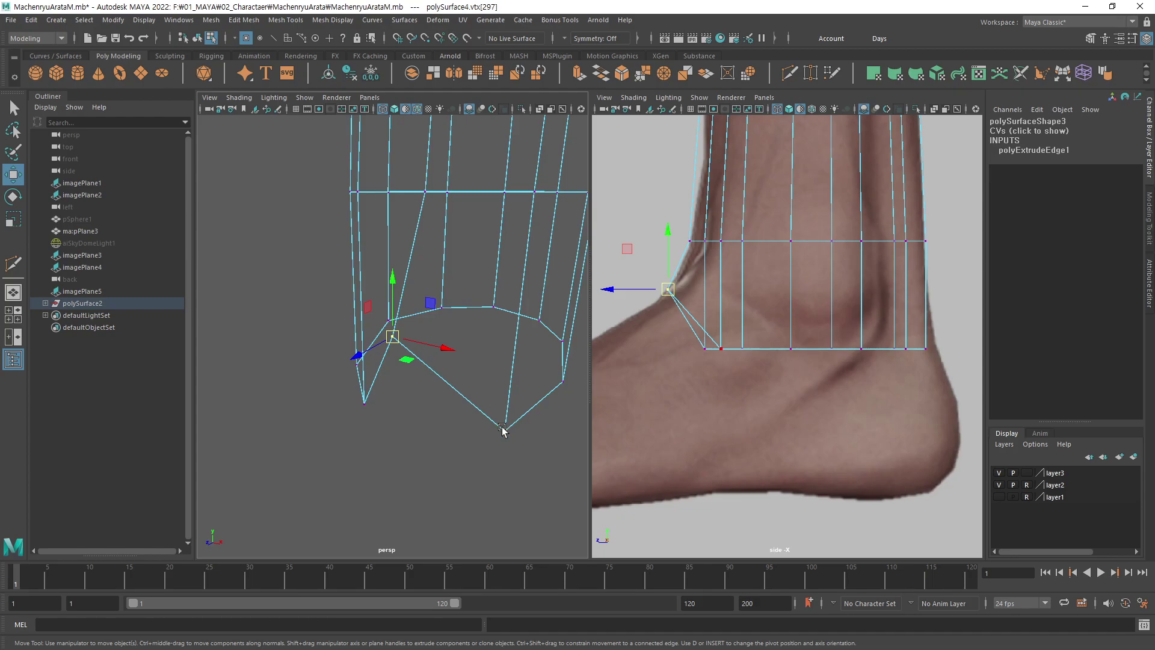
{"action": "scroll", "coordinate": [527, 423], "scroll_direction": "down", "scroll_amount": 5}
{"action": "scroll", "coordinate": [527, 423], "scroll_direction": "up", "scroll_amount": 5}
{"action": "left_click_drag", "start_coordinate": [527, 423], "coordinate": [485, 382], "text": "alt"}
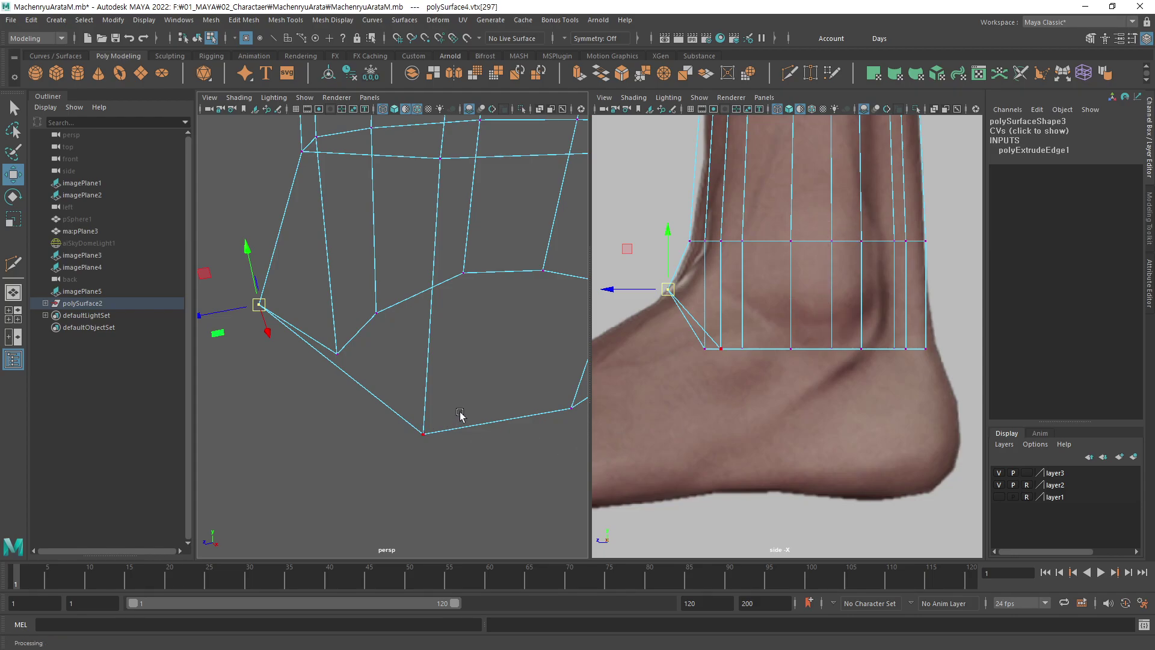
{"action": "left_click", "coordinate": [423, 433]}
{"action": "left_click_drag", "start_coordinate": [573, 414], "coordinate": [482, 337], "text": "alt"}
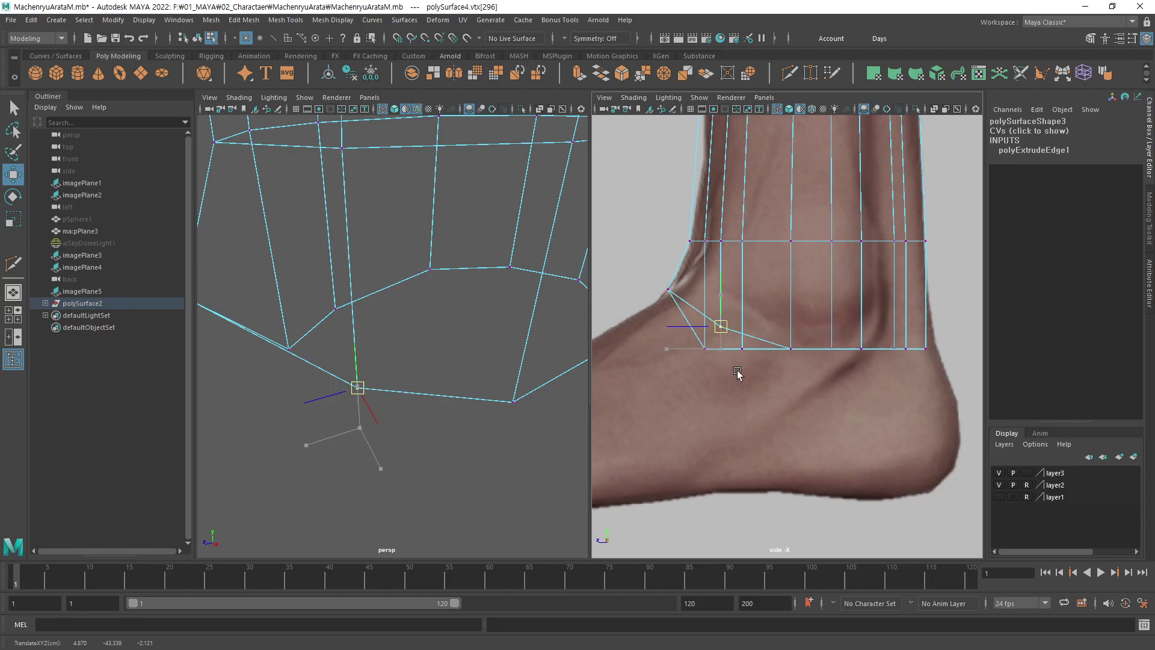
{"action": "mouse_move", "coordinate": [737, 374]}
{"action": "middle_mouse_down"}
{"action": "mouse_move", "coordinate": [725, 332]}
{"action": "mouse_move", "coordinate": [712, 330]}
{"action": "middle_mouse_up"}
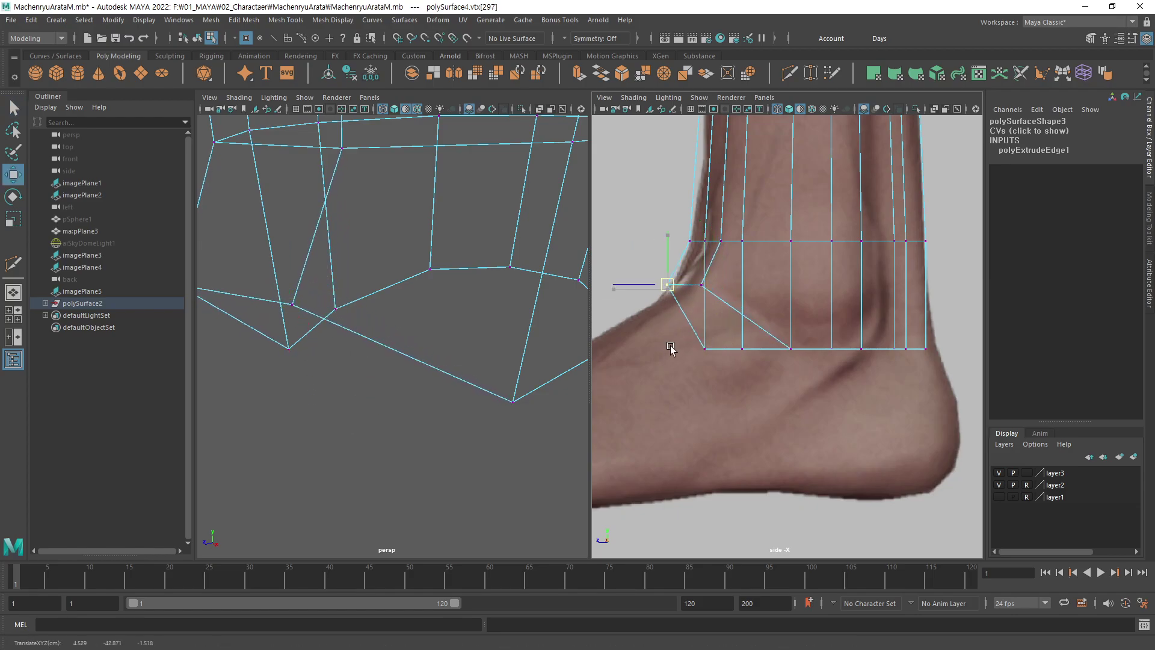
Raise further ankle ring vertices up and back to follow the ankle contour.
{"action": "left_click_drag", "start_coordinate": [662, 275], "coordinate": [672, 347]}
{"action": "left_click", "coordinate": [701, 286]}
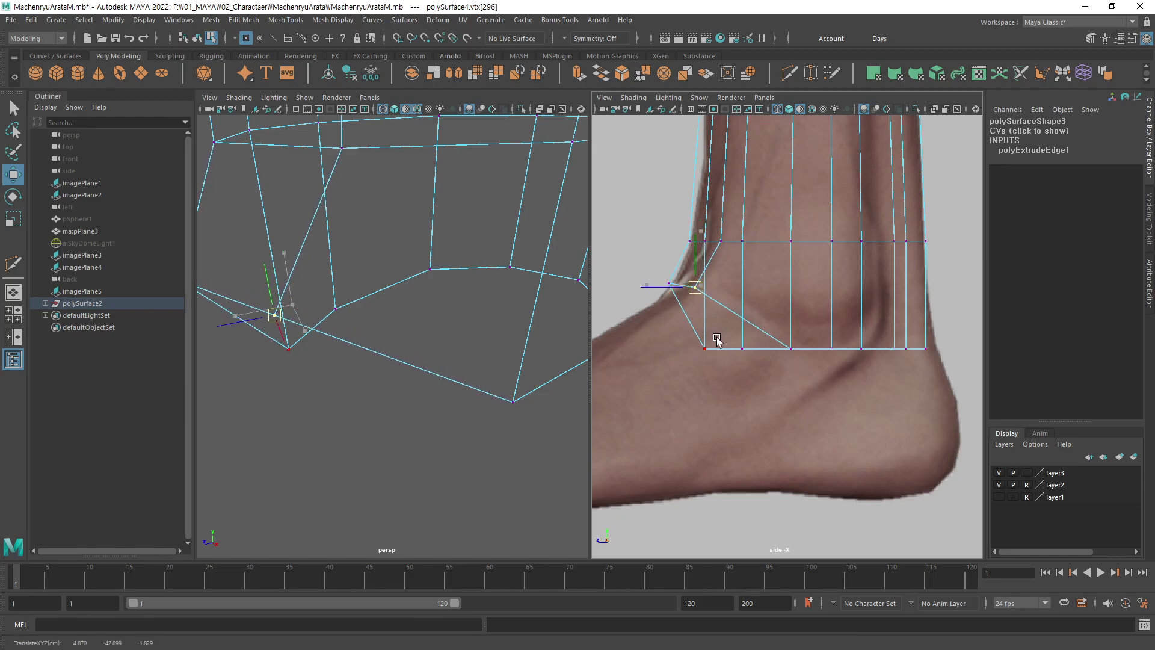
{"action": "right_click_drag", "start_coordinate": [469, 359], "coordinate": [463, 376], "text": "alt"}
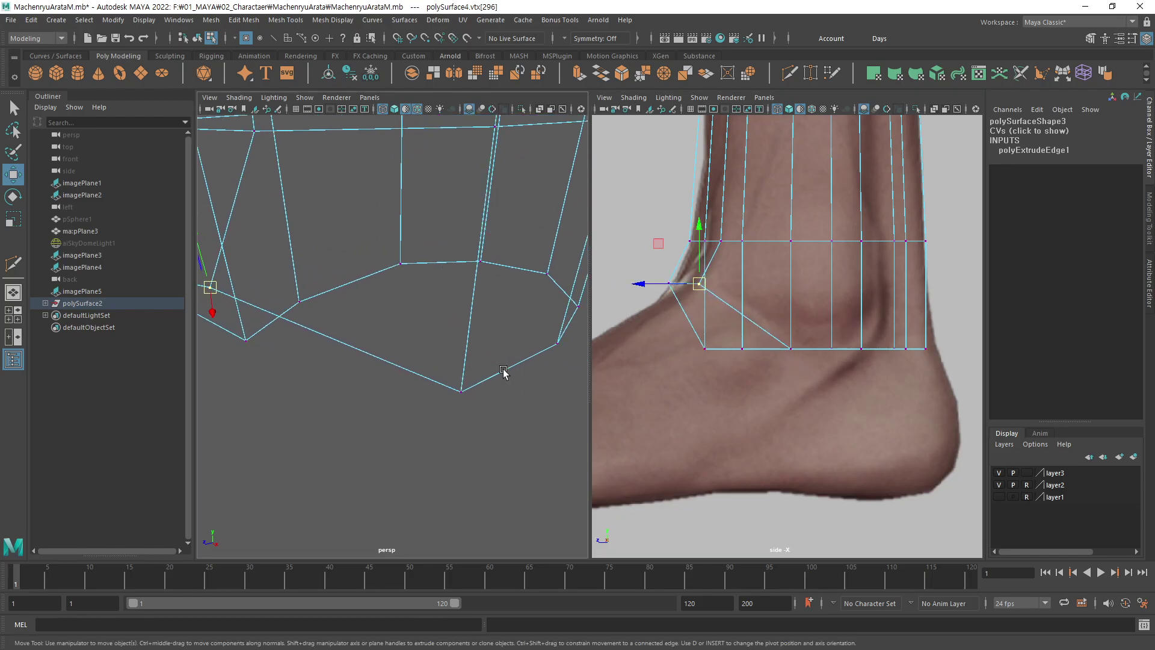
{"action": "mouse_move", "coordinate": [462, 377]}
{"action": "left_mouse_down", "text": "alt"}
{"action": "mouse_move", "coordinate": [283, 386]}
{"action": "mouse_move", "coordinate": [420, 361]}
{"action": "mouse_move", "coordinate": [433, 377]}
{"action": "left_mouse_up", "text": "alt"}
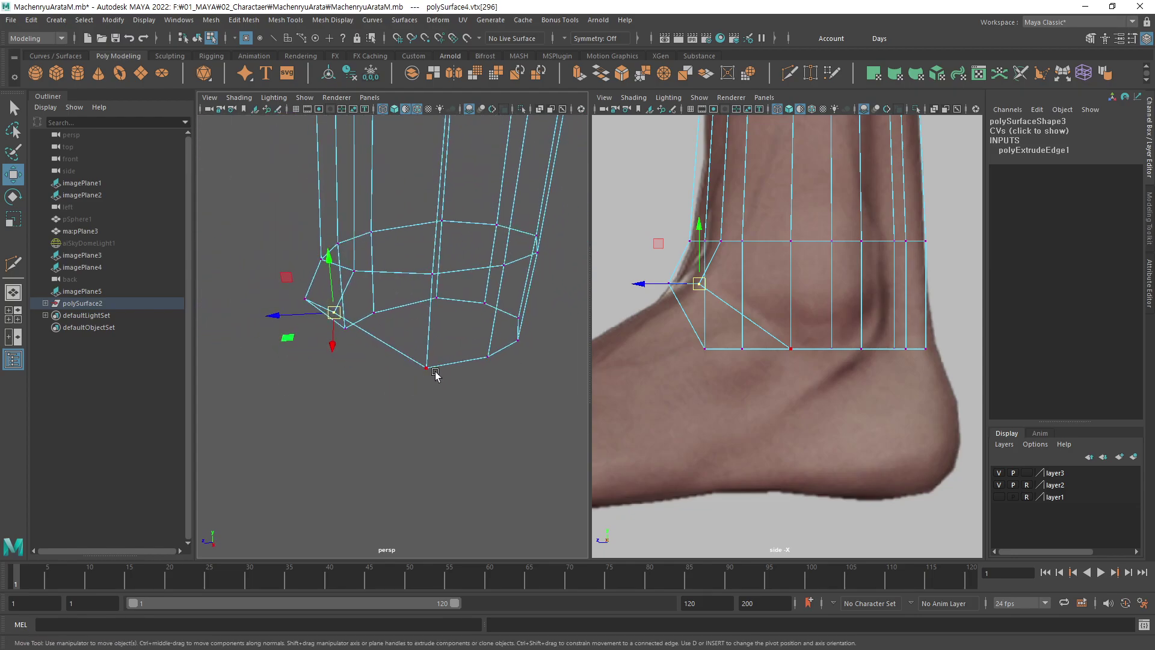
{"action": "left_click", "coordinate": [427, 368]}
{"action": "mouse_move", "coordinate": [824, 403]}
{"action": "middle_mouse_down"}
{"action": "mouse_move", "coordinate": [823, 383]}
{"action": "mouse_move", "coordinate": [803, 373]}
{"action": "middle_mouse_up"}
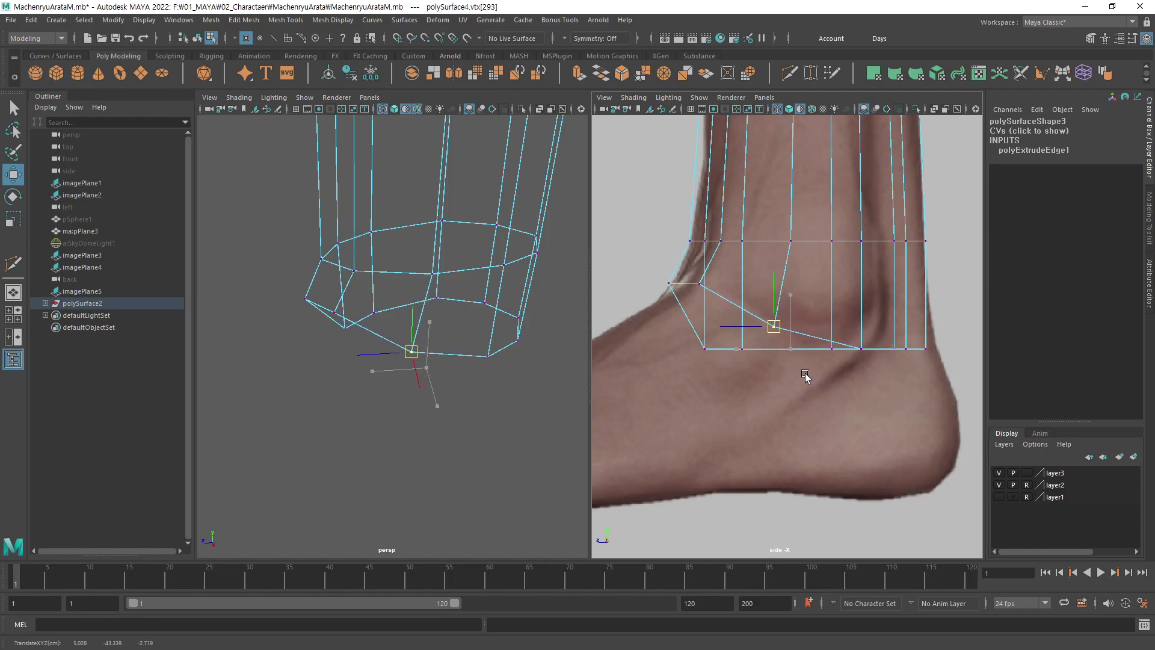
{"action": "key", "text": "q"}
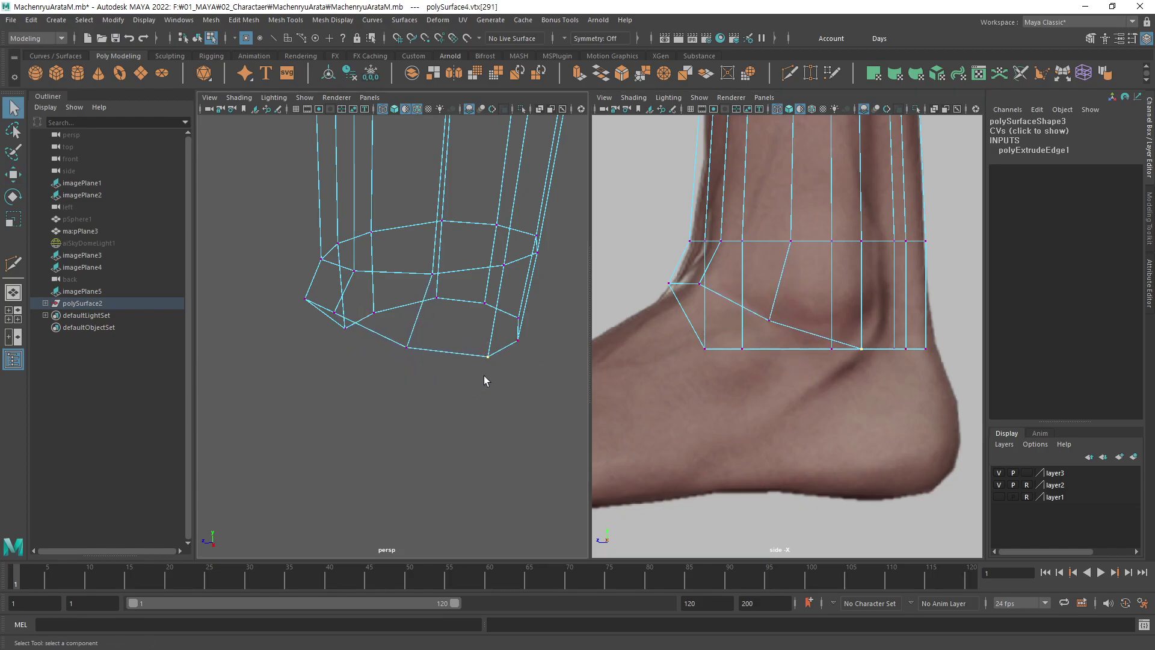
{"action": "key", "text": "w"}
{"action": "mouse_move", "coordinate": [844, 409]}
{"action": "middle_mouse_down"}
{"action": "mouse_move", "coordinate": [857, 399]}
{"action": "mouse_move", "coordinate": [848, 410]}
{"action": "middle_mouse_up"}
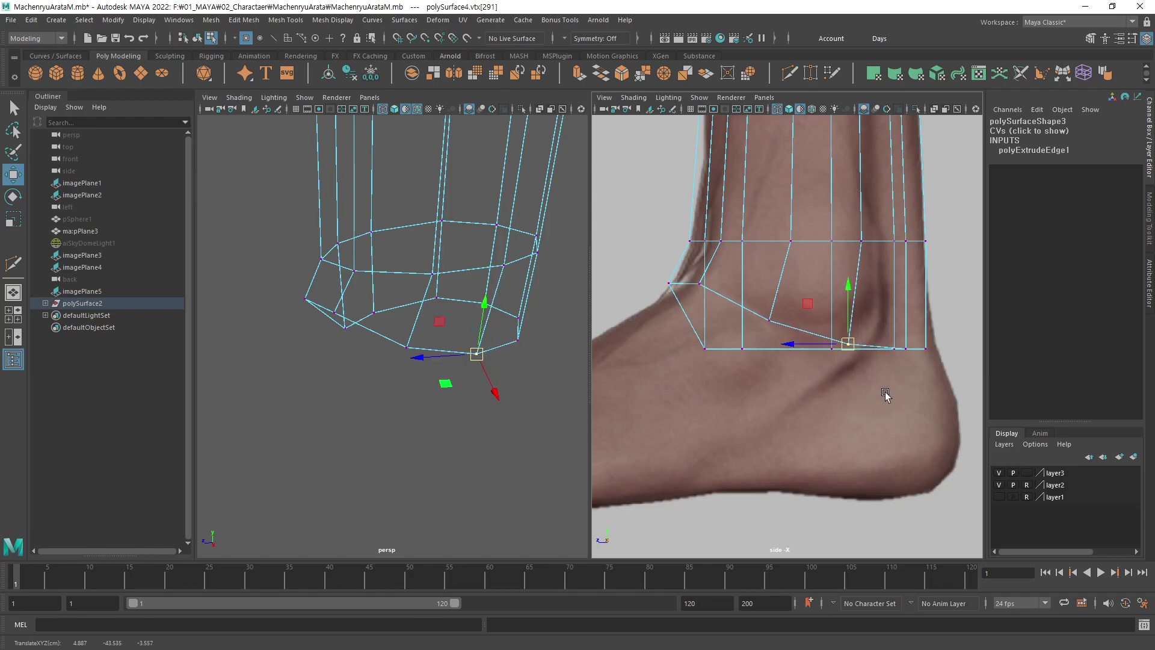
Pull the heel-side ring vertices up and back along the ankle crease, then reframe the foot.
{"action": "key", "text": "q"}
{"action": "left_click_drag", "start_coordinate": [527, 330], "coordinate": [503, 360]}
{"action": "key", "text": "w"}
{"action": "middle_click_drag", "start_coordinate": [923, 402], "coordinate": [924, 387]}
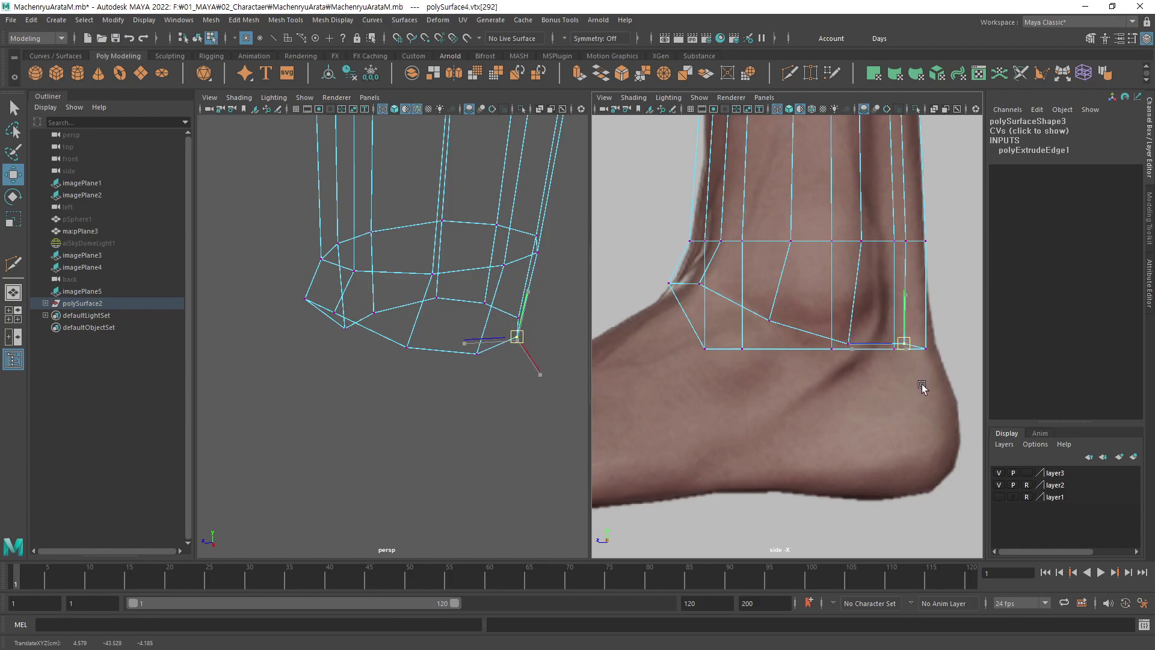
{"action": "left_click_drag", "start_coordinate": [918, 337], "coordinate": [930, 377]}
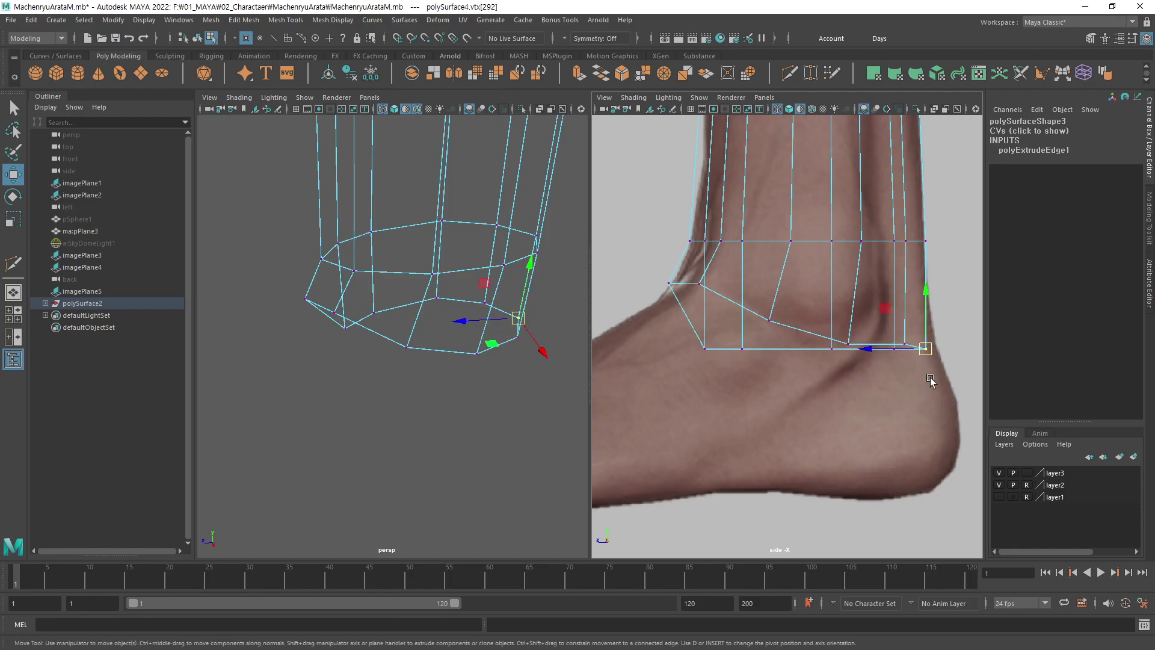
{"action": "middle_click_drag", "start_coordinate": [930, 377], "coordinate": [940, 380]}
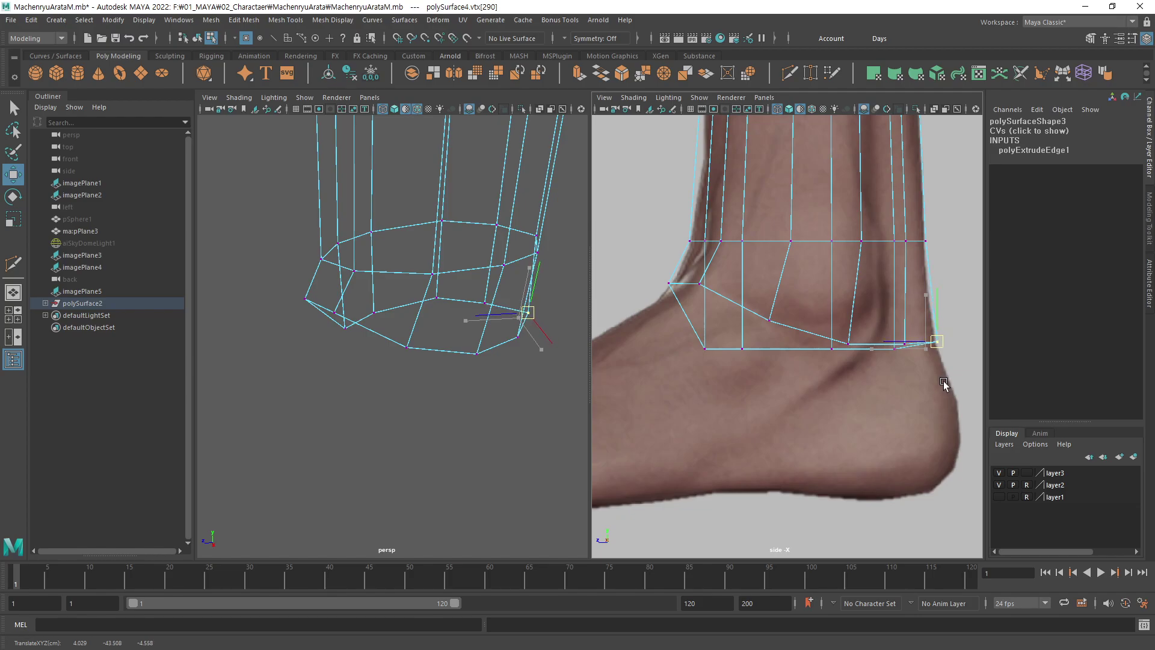
{"action": "key", "text": "q"}
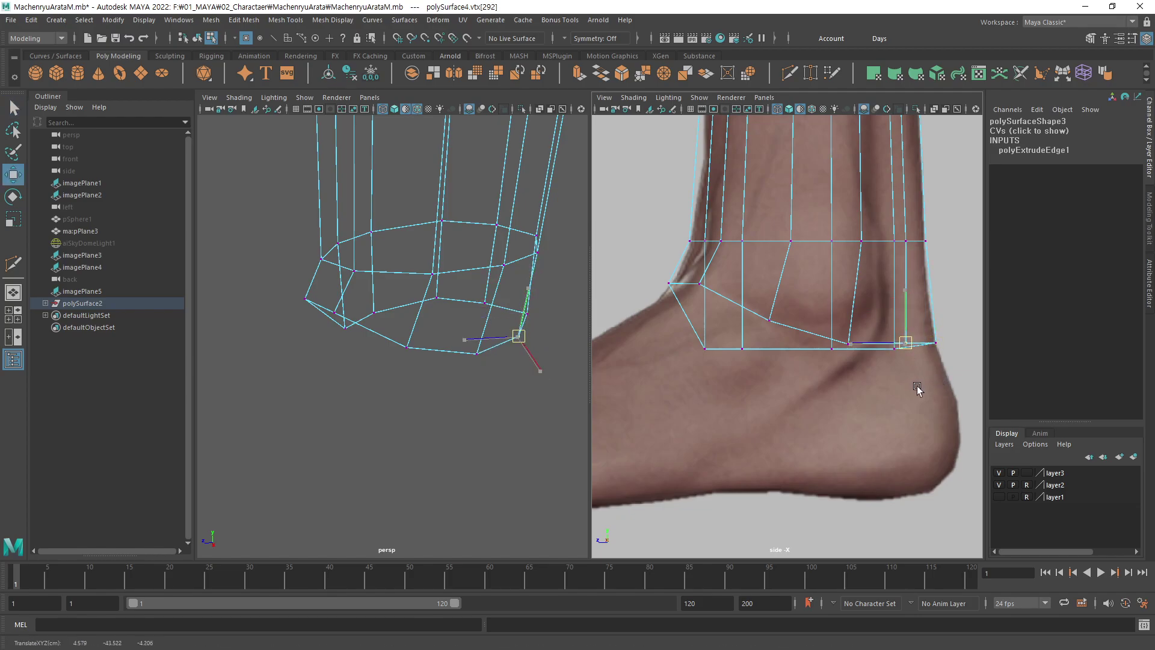
{"action": "key", "text": "w"}
{"action": "mouse_move", "coordinate": [679, 396]}
{"action": "middle_mouse_down", "text": "alt"}
{"action": "mouse_move", "coordinate": [755, 390]}
{"action": "mouse_move", "coordinate": [737, 394]}
{"action": "middle_mouse_up", "text": "alt"}
{"action": "middle_click_drag", "start_coordinate": [834, 385], "coordinate": [819, 394], "text": "alt"}
{"action": "key", "text": "q"}
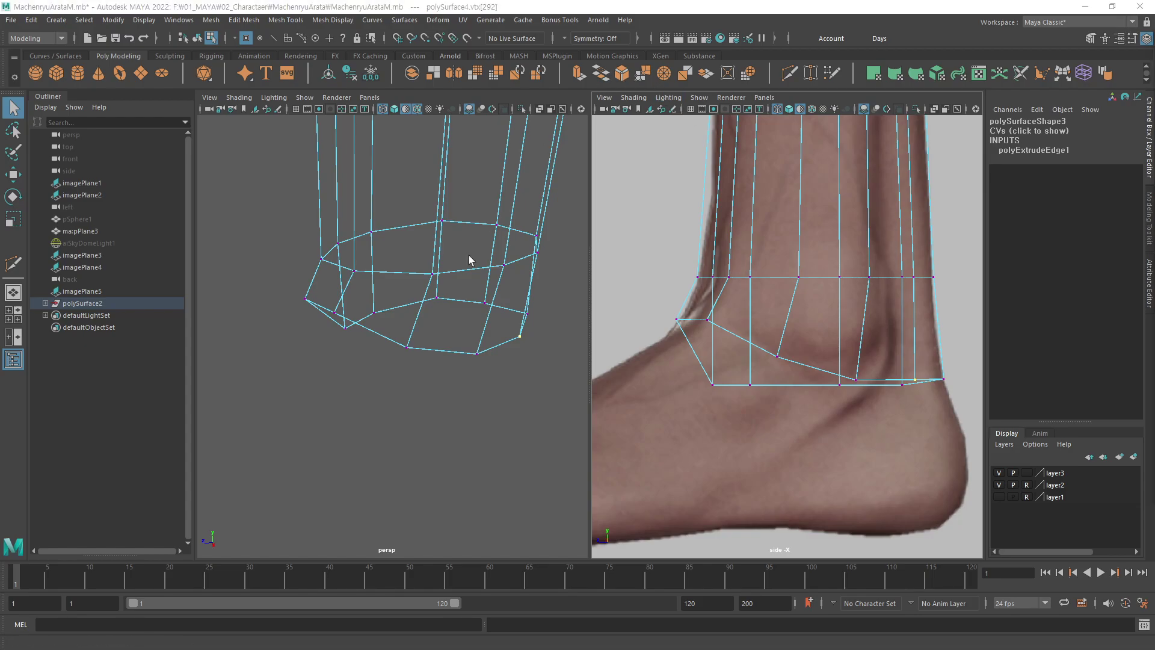
Raise the front and bottom ankle ring vertices onto the reference ankle outline.
{"action": "mouse_move", "coordinate": [383, 303]}
{"action": "left_mouse_down", "text": "alt"}
{"action": "mouse_move", "coordinate": [459, 330]}
{"action": "mouse_move", "coordinate": [522, 333]}
{"action": "mouse_move", "coordinate": [309, 414]}
{"action": "left_mouse_up", "text": "alt"}
{"action": "left_click_drag", "start_coordinate": [303, 292], "coordinate": [246, 443]}
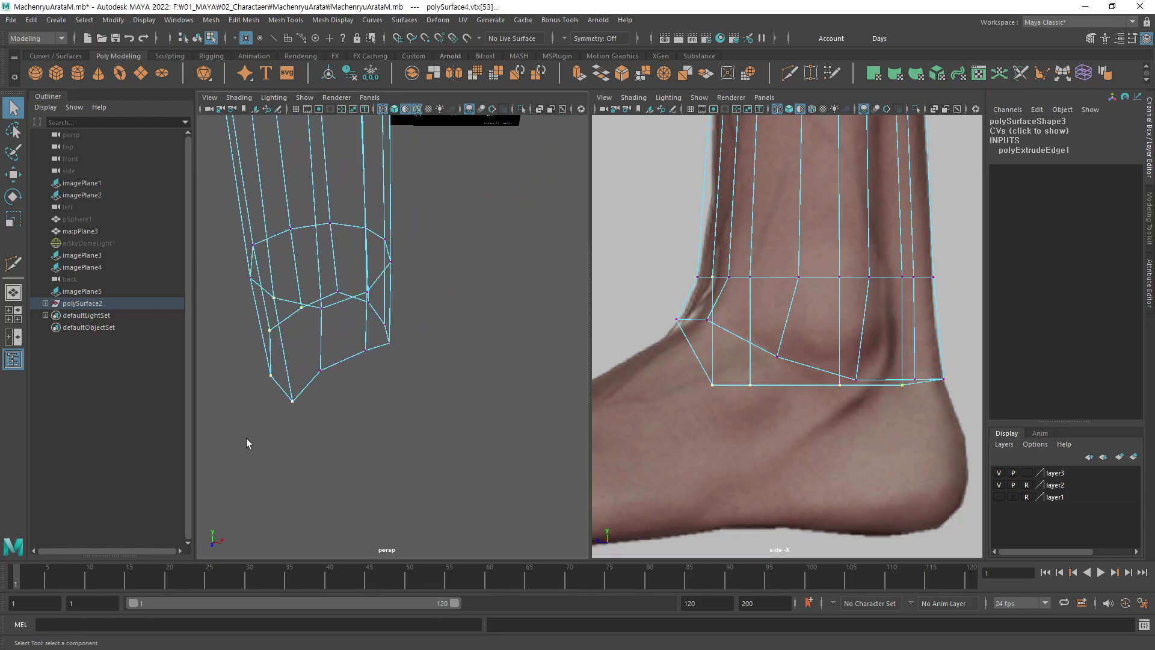
{"action": "left_click", "coordinate": [712, 384]}
{"action": "key", "text": "w"}
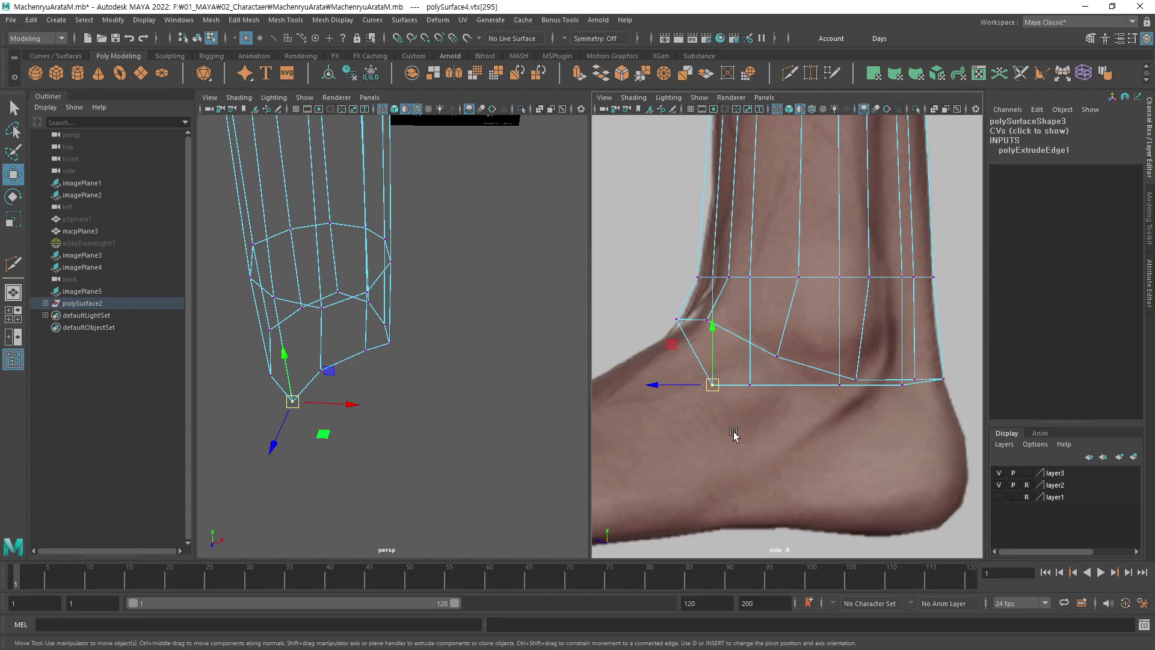
{"action": "middle_click_drag", "start_coordinate": [734, 438], "coordinate": [766, 376]}
{"action": "left_click", "coordinate": [750, 383]}
{"action": "mouse_move", "coordinate": [769, 438]}
{"action": "middle_mouse_down"}
{"action": "mouse_move", "coordinate": [802, 403]}
{"action": "mouse_move", "coordinate": [864, 419]}
{"action": "middle_mouse_up"}
{"action": "left_click", "coordinate": [838, 396]}
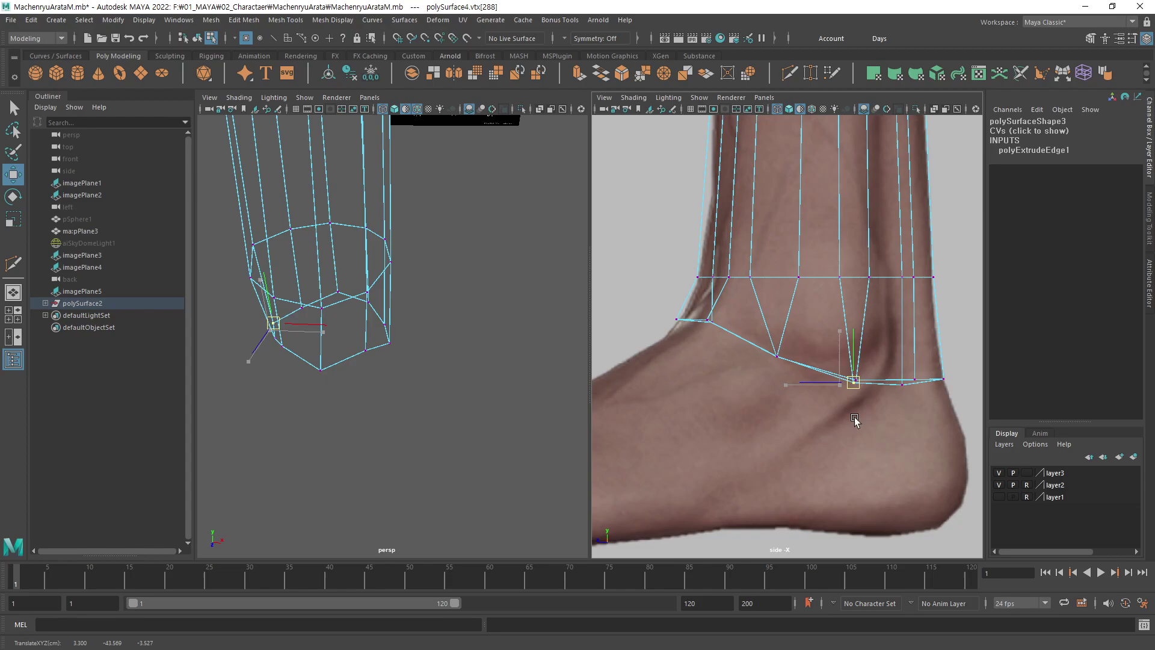
{"action": "left_click", "coordinate": [910, 383]}
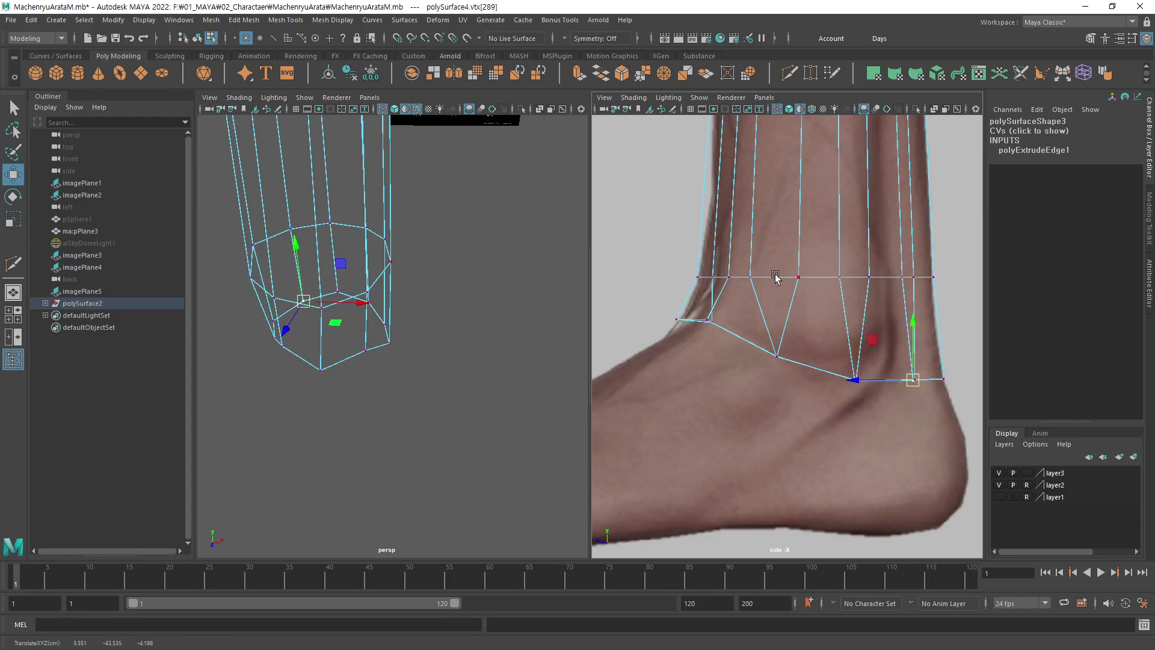
Shift a vertex on the ring above the ankle to fit the shin outline.
{"action": "mouse_move", "coordinate": [408, 396]}
{"action": "left_mouse_down", "text": "alt"}
{"action": "mouse_move", "coordinate": [413, 381]}
{"action": "mouse_move", "coordinate": [284, 387]}
{"action": "mouse_move", "coordinate": [283, 417]}
{"action": "mouse_move", "coordinate": [278, 387]}
{"action": "mouse_move", "coordinate": [262, 407]}
{"action": "mouse_move", "coordinate": [265, 443]}
{"action": "mouse_move", "coordinate": [273, 452]}
{"action": "mouse_move", "coordinate": [296, 421]}
{"action": "mouse_move", "coordinate": [446, 359]}
{"action": "left_mouse_up", "text": "alt"}
{"action": "mouse_move", "coordinate": [445, 359]}
{"action": "right_mouse_down", "text": "alt"}
{"action": "mouse_move", "coordinate": [498, 408]}
{"action": "mouse_move", "coordinate": [381, 404]}
{"action": "right_mouse_up", "text": "alt"}
{"action": "mouse_move", "coordinate": [381, 405]}
{"action": "left_mouse_down", "text": "alt"}
{"action": "mouse_move", "coordinate": [400, 472]}
{"action": "mouse_move", "coordinate": [217, 347]}
{"action": "left_mouse_up", "text": "alt"}
{"action": "middle_click_drag", "start_coordinate": [217, 347], "coordinate": [377, 391], "text": "alt"}
{"action": "right_click_drag", "start_coordinate": [377, 391], "coordinate": [476, 376], "text": "alt"}
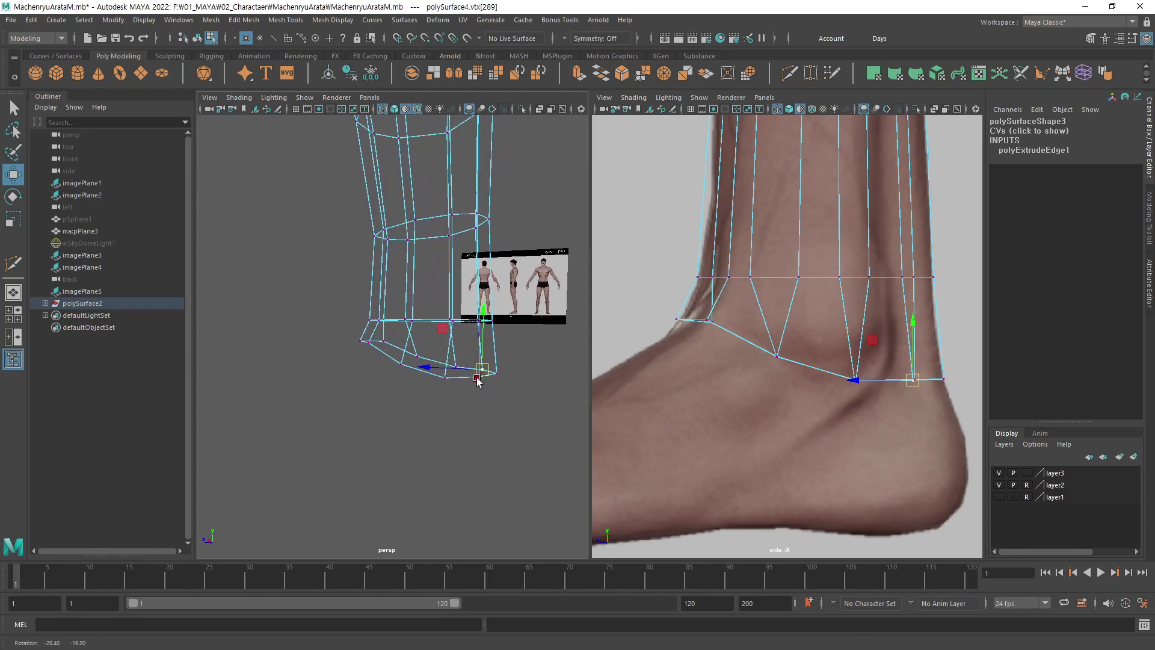
{"action": "mouse_move", "coordinate": [414, 335]}
{"action": "left_mouse_down", "text": "alt"}
{"action": "mouse_move", "coordinate": [412, 314]}
{"action": "mouse_move", "coordinate": [438, 353]}
{"action": "left_mouse_up", "text": "alt"}
{"action": "key", "text": "q"}
{"action": "left_click", "coordinate": [413, 314]}
{"action": "middle_click_drag", "start_coordinate": [664, 332], "coordinate": [628, 327], "text": "alt"}
{"action": "key", "text": "w"}
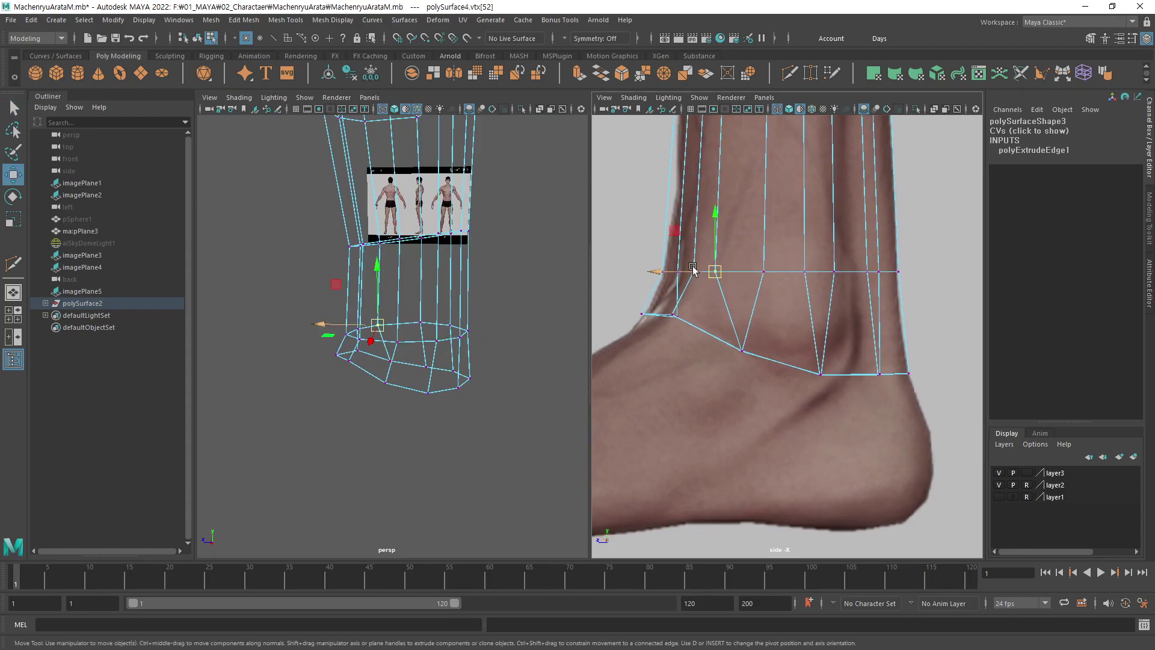
{"action": "left_click_drag", "start_coordinate": [694, 272], "coordinate": [711, 277]}
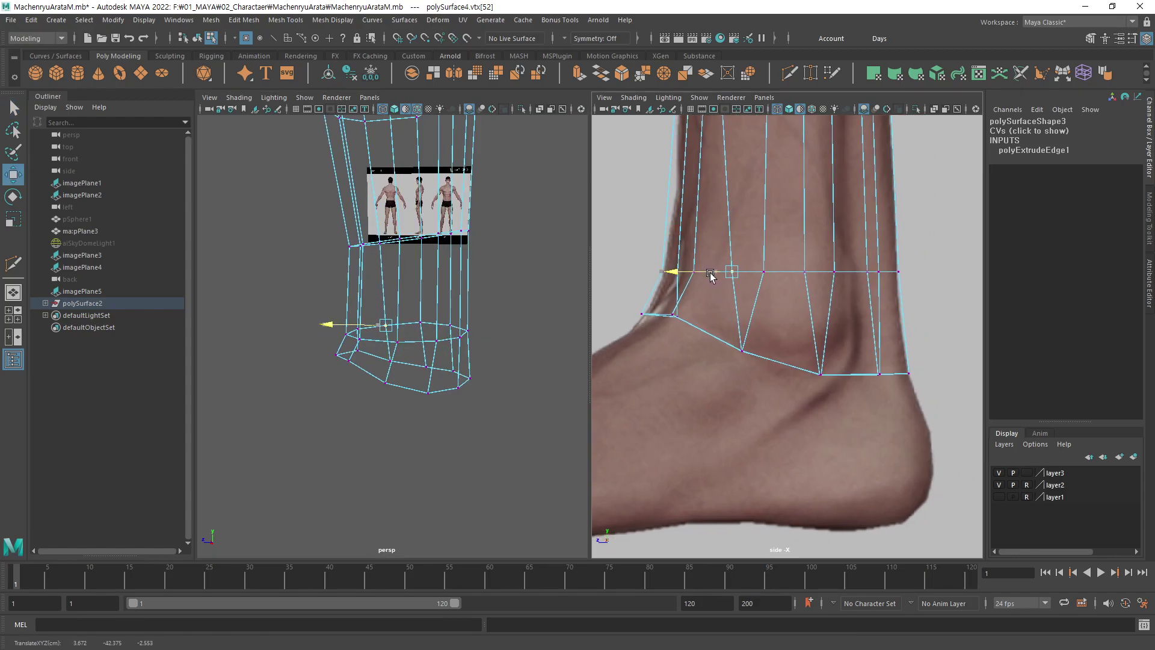
Slide the upper ring's vertices forward to match the leg outline and even their spacing.
{"action": "middle_click_drag", "start_coordinate": [830, 299], "coordinate": [814, 343], "text": "alt"}
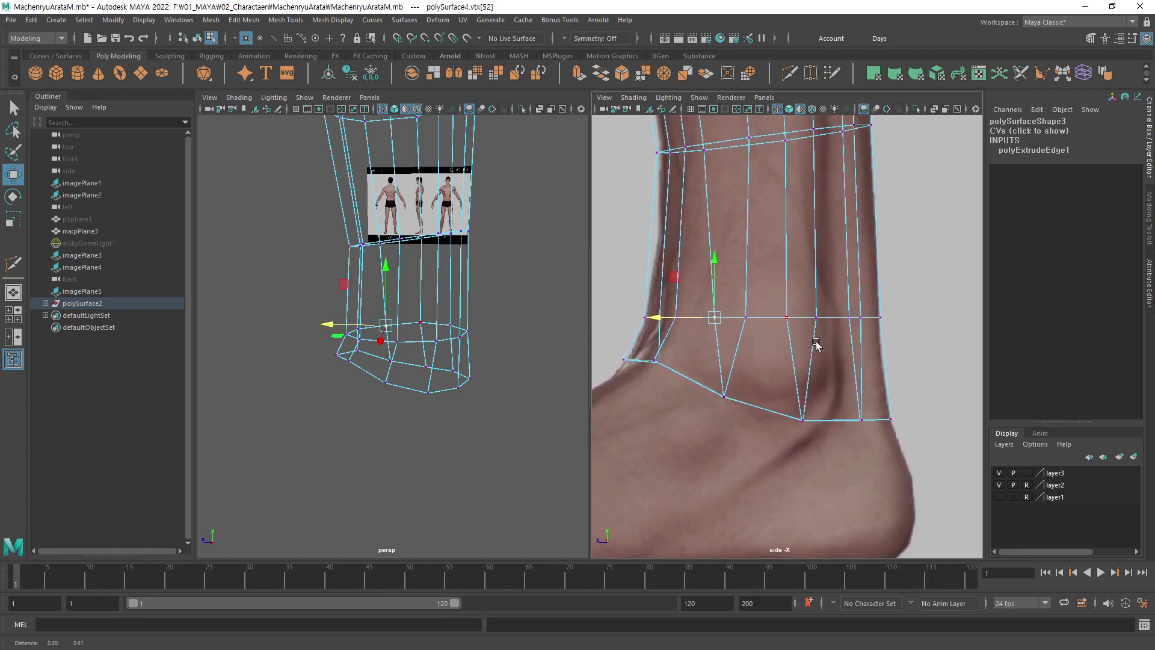
{"action": "key", "text": "q"}
{"action": "left_click_drag", "start_coordinate": [458, 342], "coordinate": [430, 325], "text": "alt"}
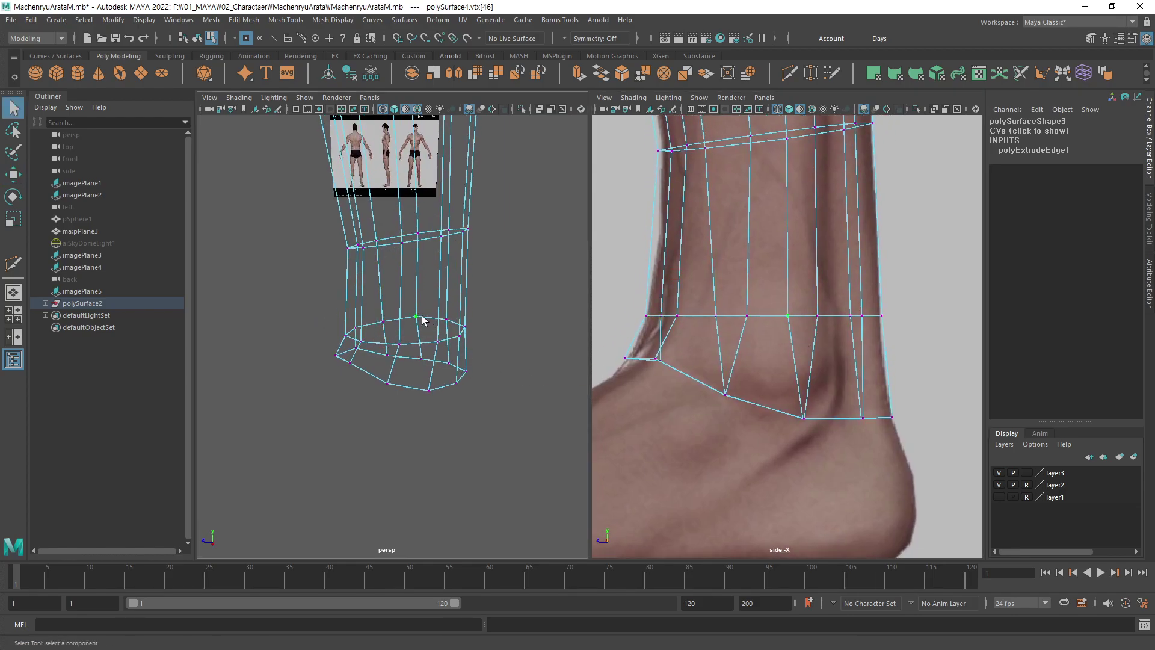
{"action": "key", "text": "w"}
{"action": "left_click_drag", "start_coordinate": [765, 318], "coordinate": [776, 318]}
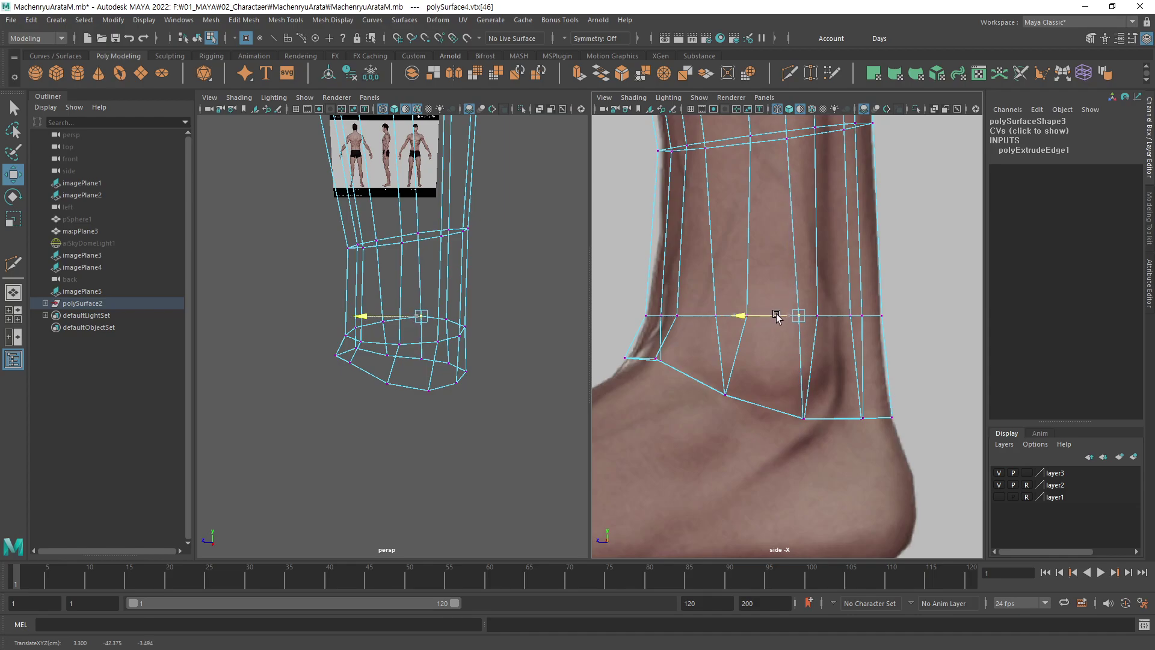
{"action": "left_click", "coordinate": [744, 317]}
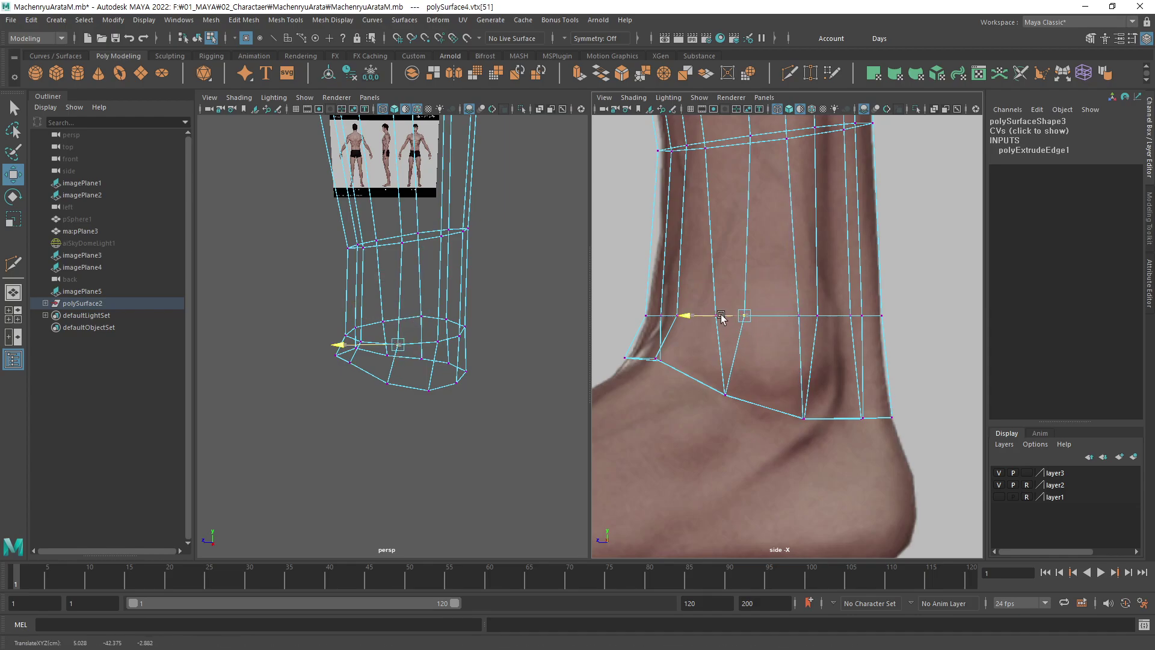
{"action": "left_click_drag", "start_coordinate": [725, 319], "coordinate": [708, 319]}
{"action": "left_click", "coordinate": [813, 315]}
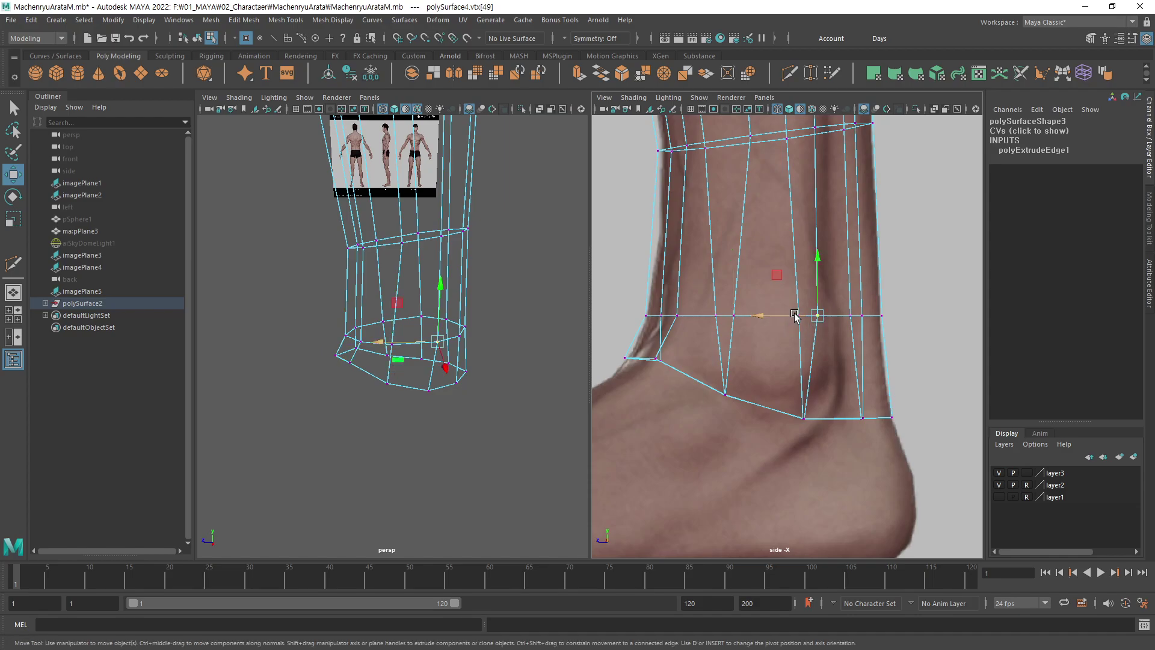
{"action": "mouse_move", "coordinate": [811, 317]}
{"action": "left_mouse_down"}
{"action": "mouse_move", "coordinate": [790, 319]}
{"action": "mouse_move", "coordinate": [830, 317]}
{"action": "mouse_move", "coordinate": [818, 325]}
{"action": "left_mouse_up"}
{"action": "left_click", "coordinate": [854, 316]}
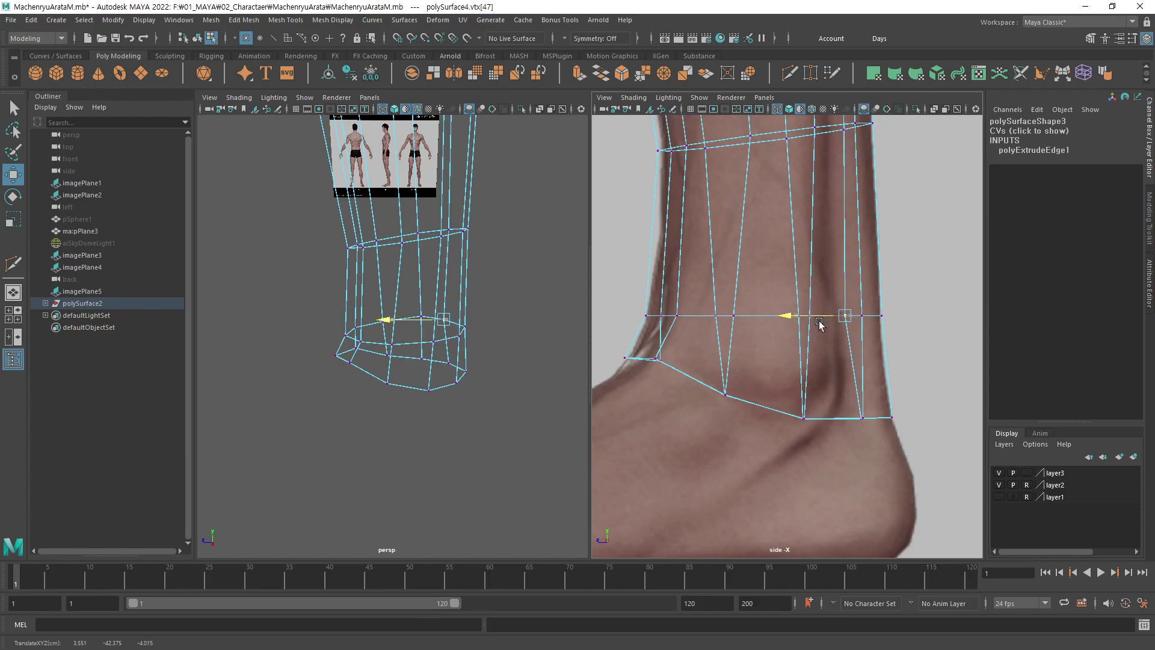
{"action": "left_click", "coordinate": [861, 315]}
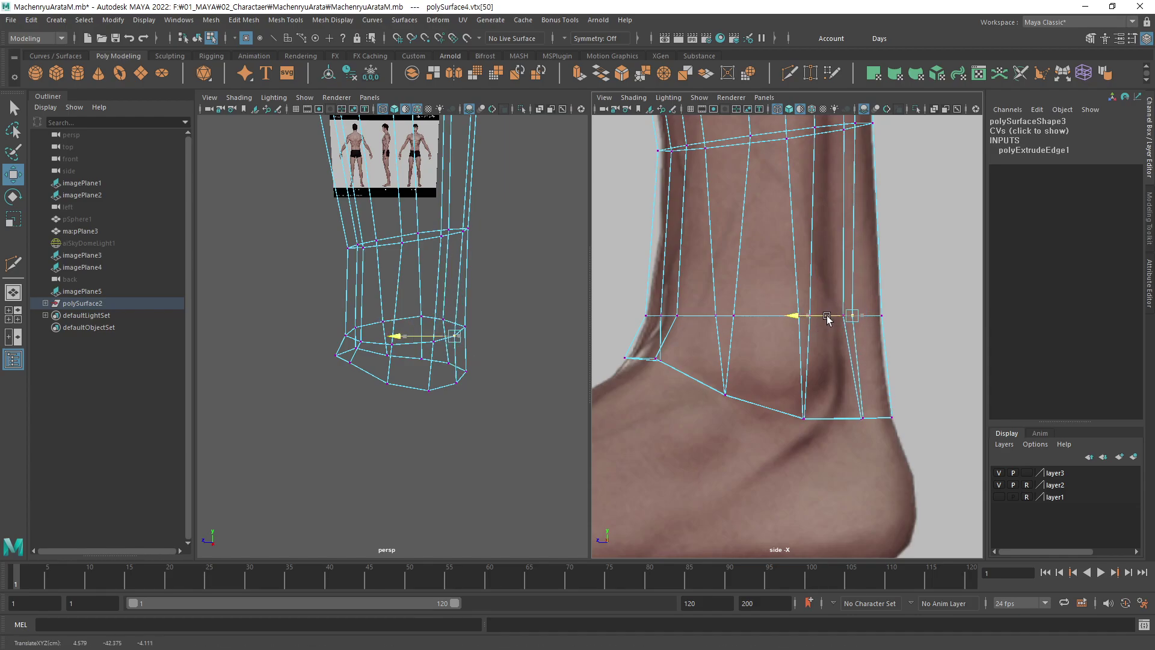
{"action": "left_click_drag", "start_coordinate": [862, 317], "coordinate": [823, 319]}
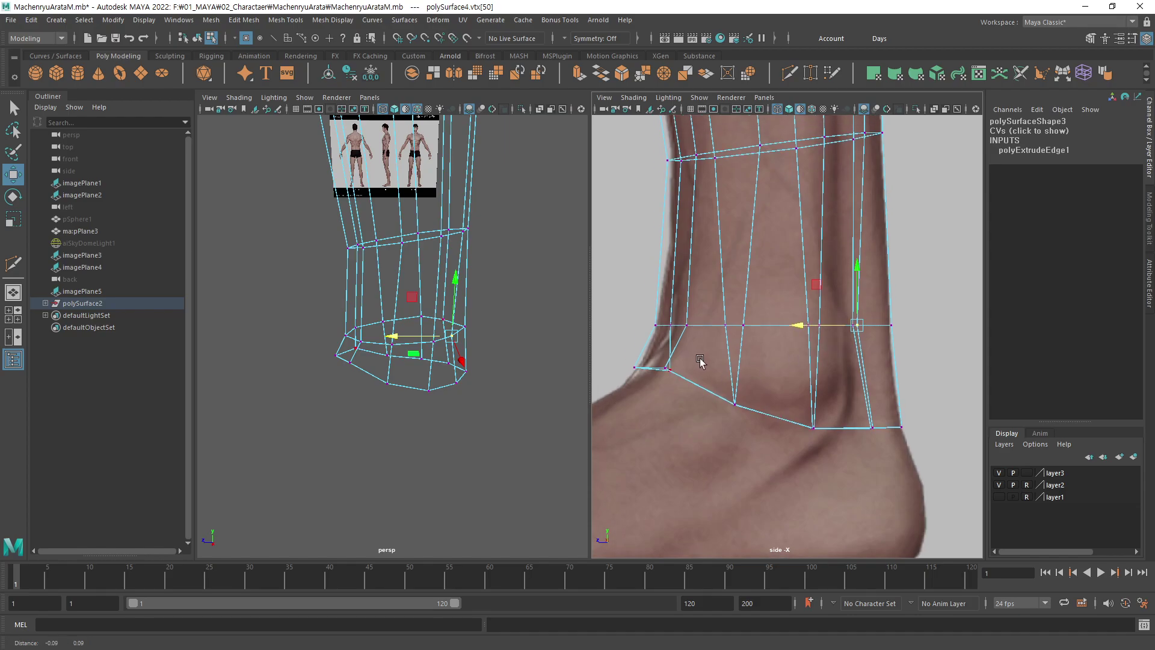
Pull the upper ring's front vertex onto the shin outline, then clear the selection.
{"action": "middle_click_drag", "start_coordinate": [678, 340], "coordinate": [696, 361], "text": "alt"}
{"action": "left_click", "coordinate": [678, 336]}
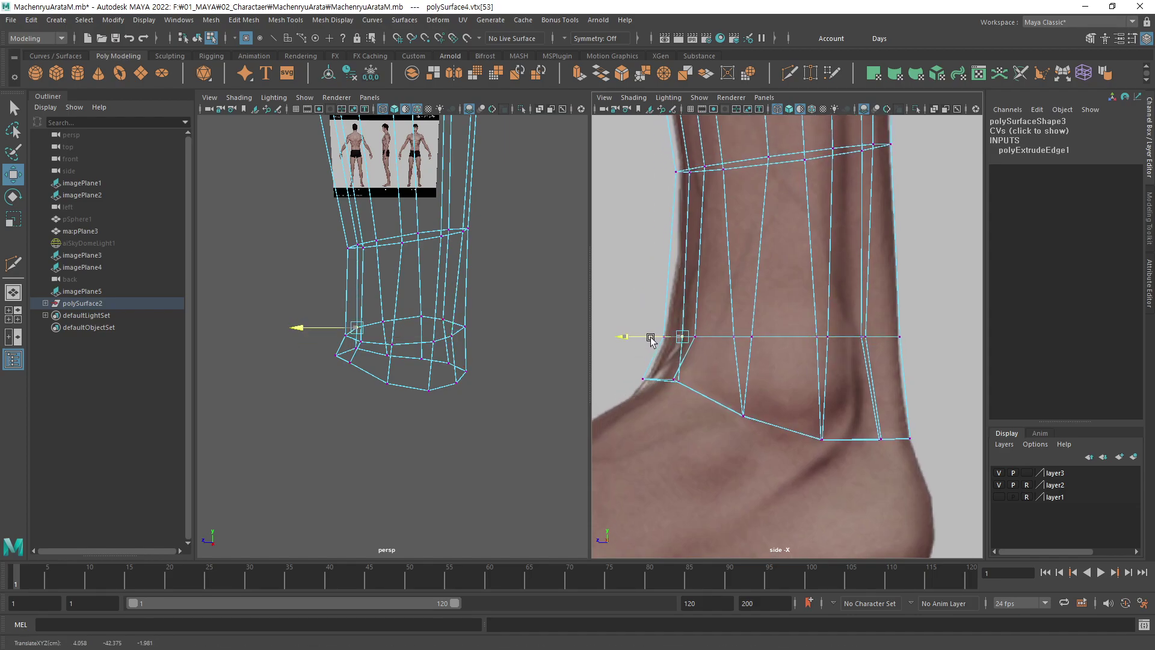
{"action": "left_click_drag", "start_coordinate": [652, 336], "coordinate": [667, 336]}
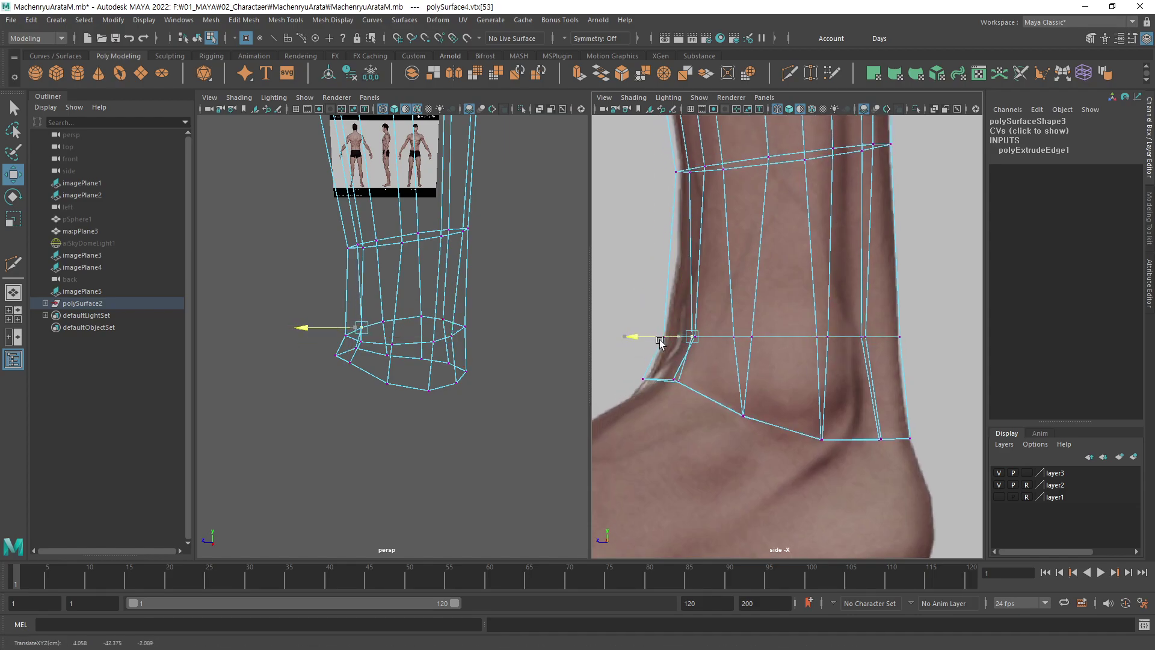
{"action": "left_click", "coordinate": [680, 383]}
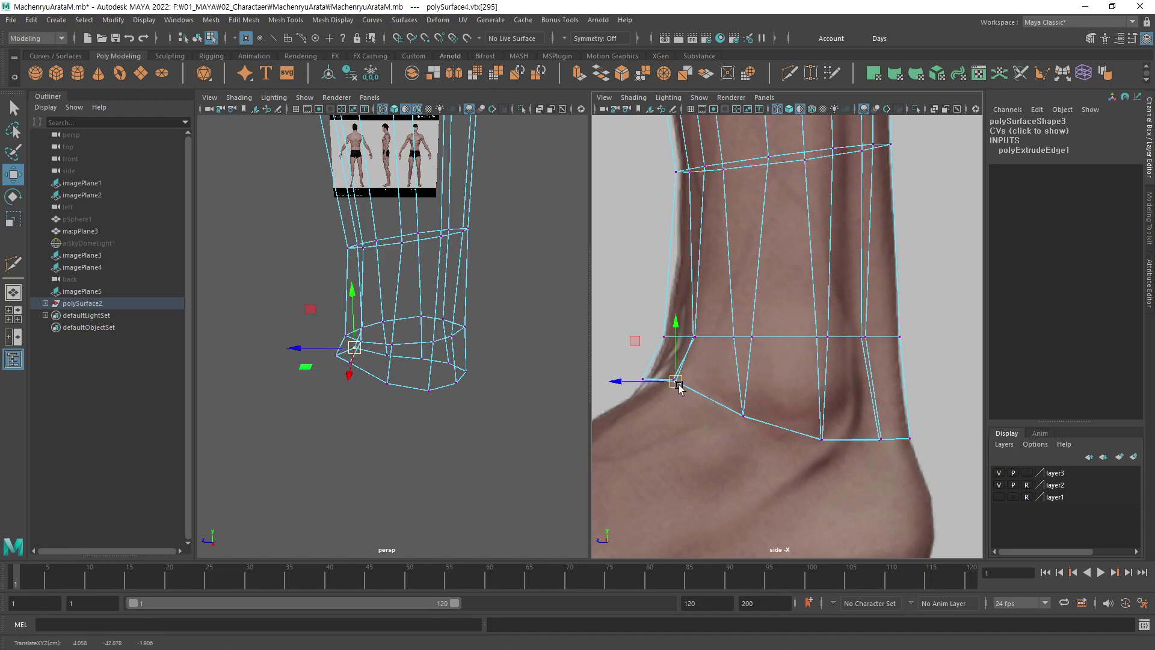
{"action": "left_click", "coordinate": [923, 338]}
{"action": "scroll", "coordinate": [879, 368], "scroll_direction": "down", "scroll_amount": 3}
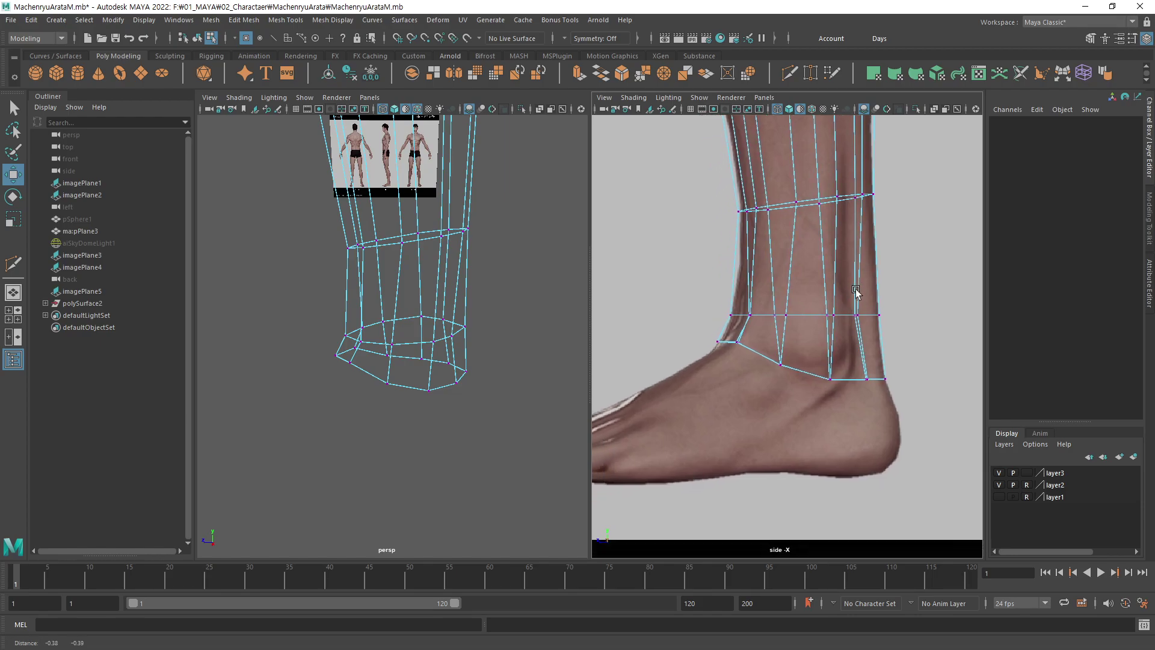
Reframe the side view on the foot and pick vertices at the front of the ankle loop.
{"action": "mouse_move", "coordinate": [854, 296]}
{"action": "middle_mouse_down", "text": "alt"}
{"action": "mouse_move", "coordinate": [880, 236]}
{"action": "mouse_move", "coordinate": [876, 251]}
{"action": "middle_mouse_up", "text": "alt"}
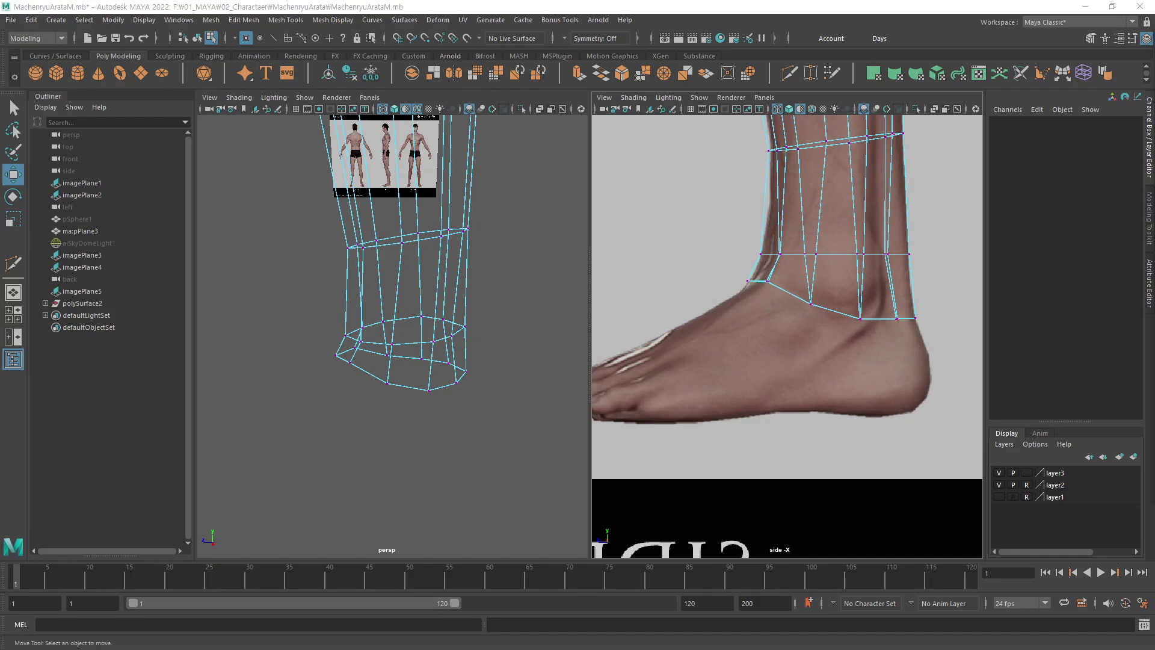
{"action": "left_click", "coordinate": [798, 265]}
{"action": "mouse_move", "coordinate": [853, 363]}
{"action": "middle_mouse_down", "text": "alt"}
{"action": "mouse_move", "coordinate": [880, 313]}
{"action": "mouse_move", "coordinate": [866, 259]}
{"action": "middle_mouse_up", "text": "alt"}
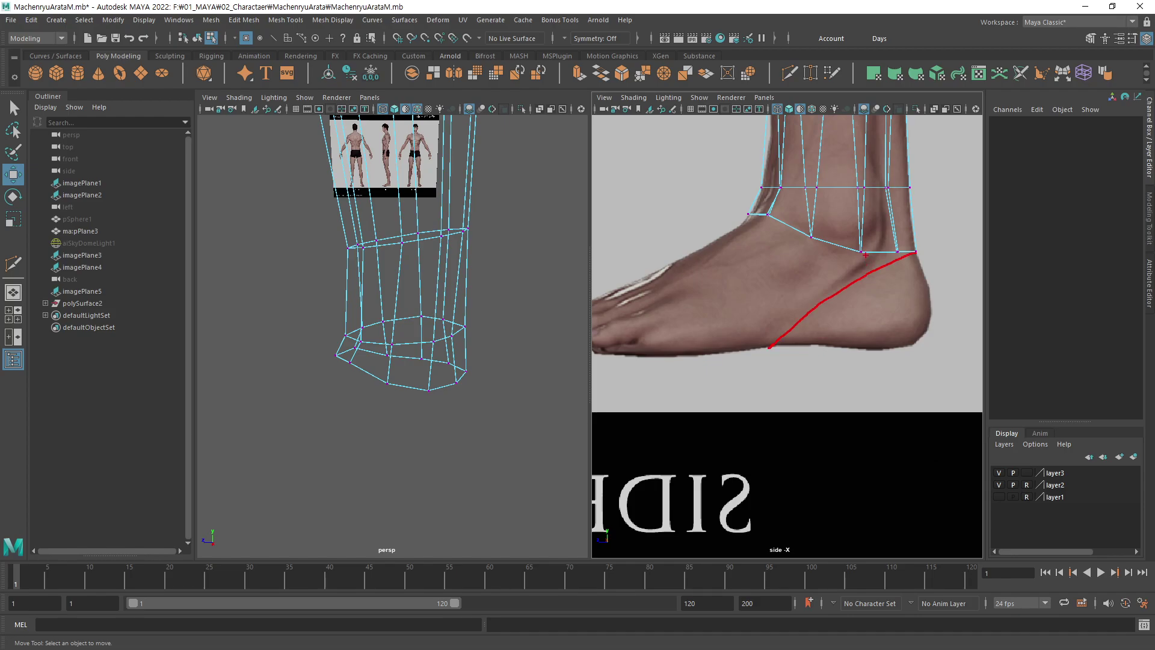
{"action": "left_click_drag", "start_coordinate": [865, 255], "coordinate": [772, 346]}
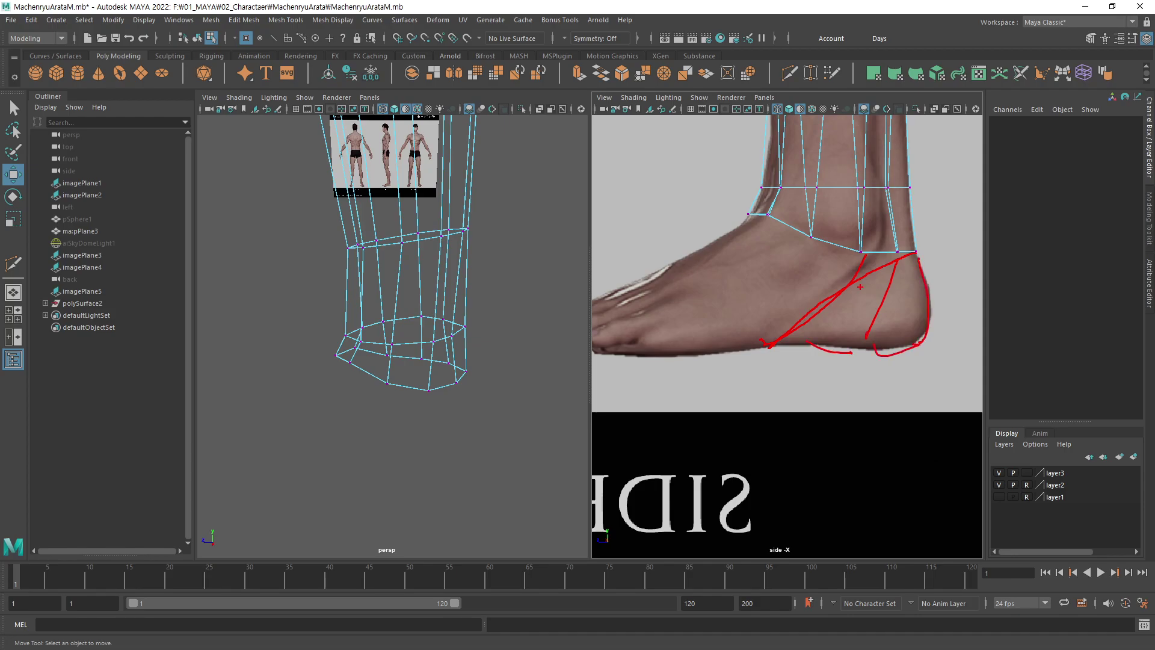
{"action": "key", "text": "Escape"}
{"action": "left_click", "coordinate": [854, 252]}
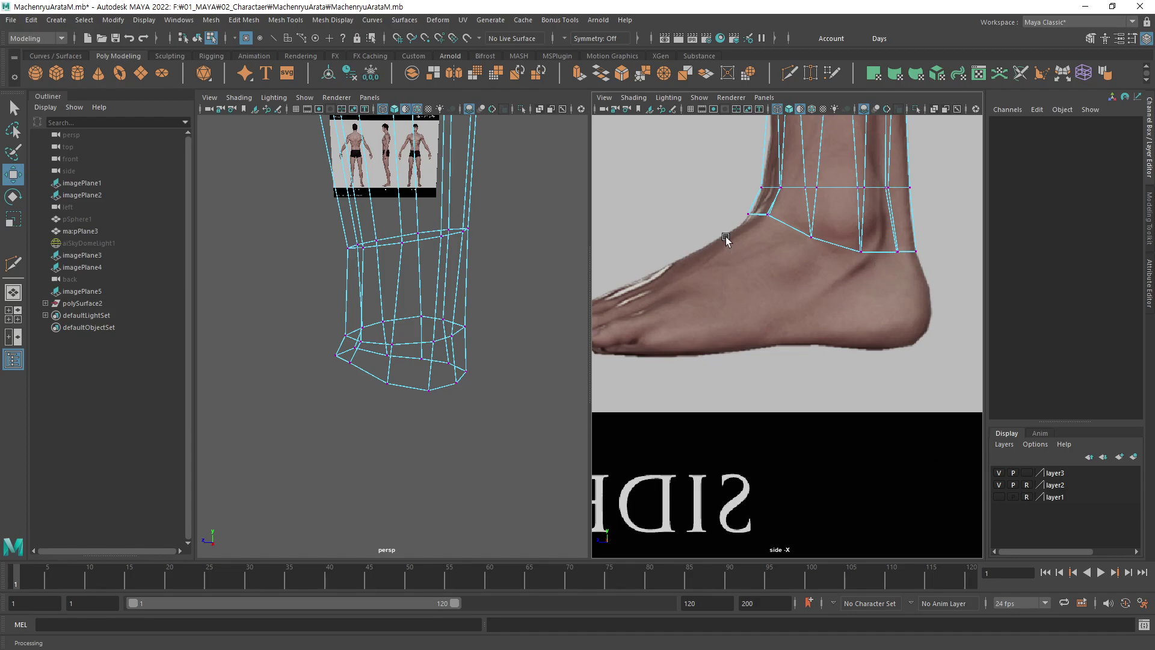
{"action": "scroll", "coordinate": [830, 268], "scroll_direction": "down", "scroll_amount": 2}
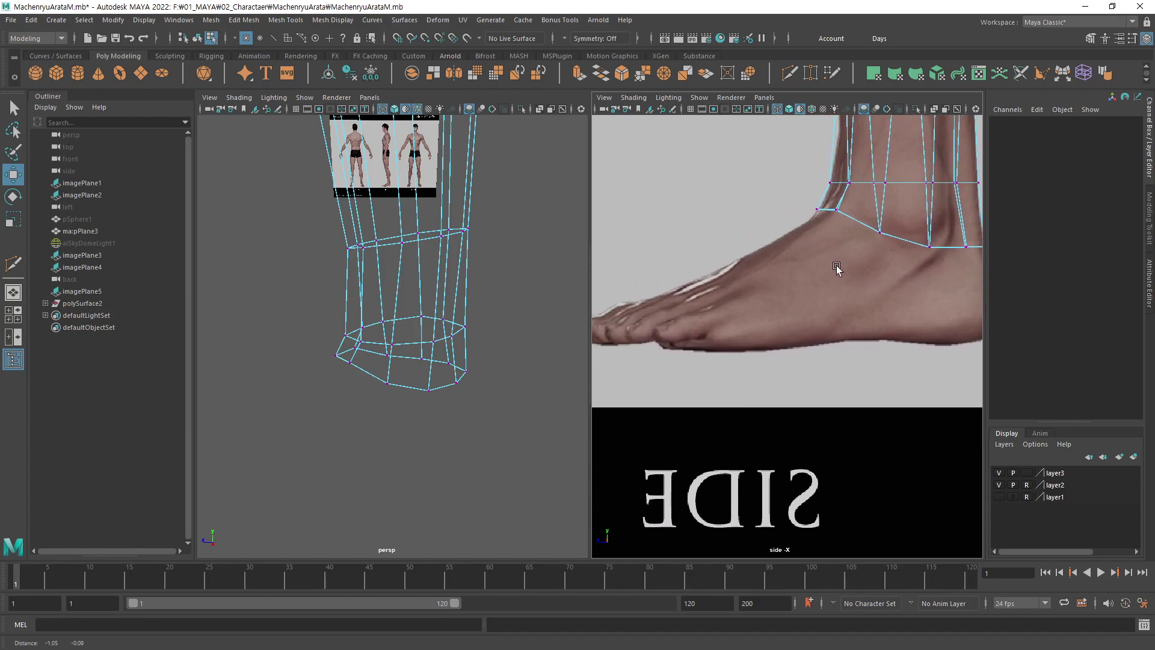
{"action": "scroll", "coordinate": [768, 265], "scroll_direction": "up", "scroll_amount": 2}
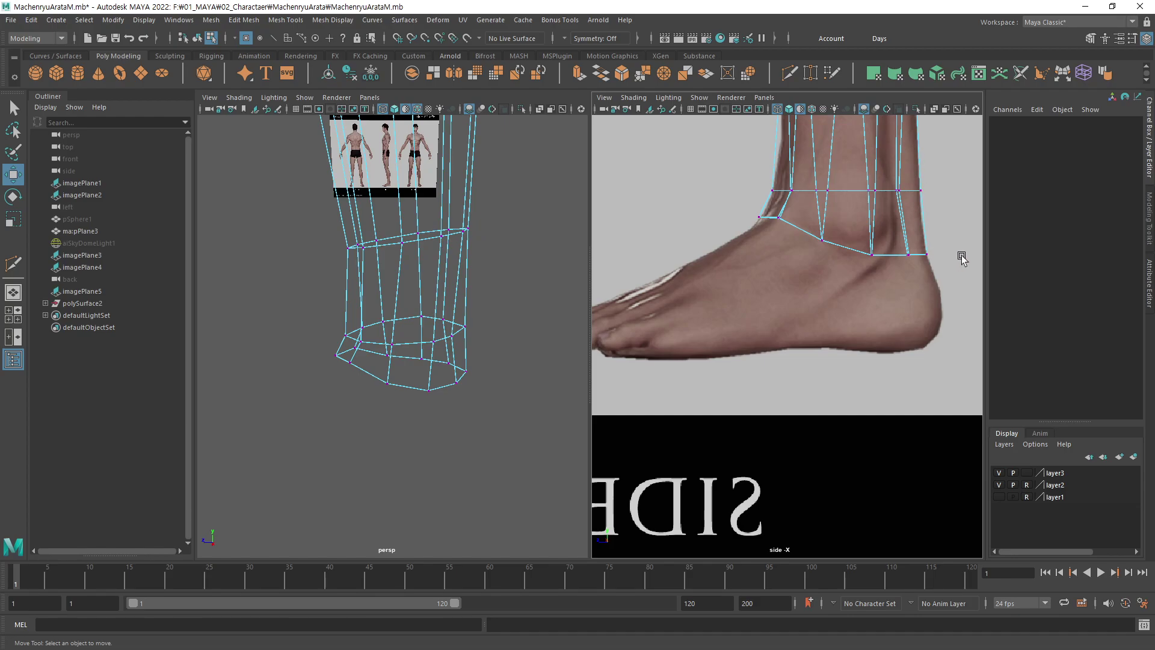
In edge mode, select the ankle ring's bottom border edges, including the back edge.
{"action": "key", "text": "F8"}
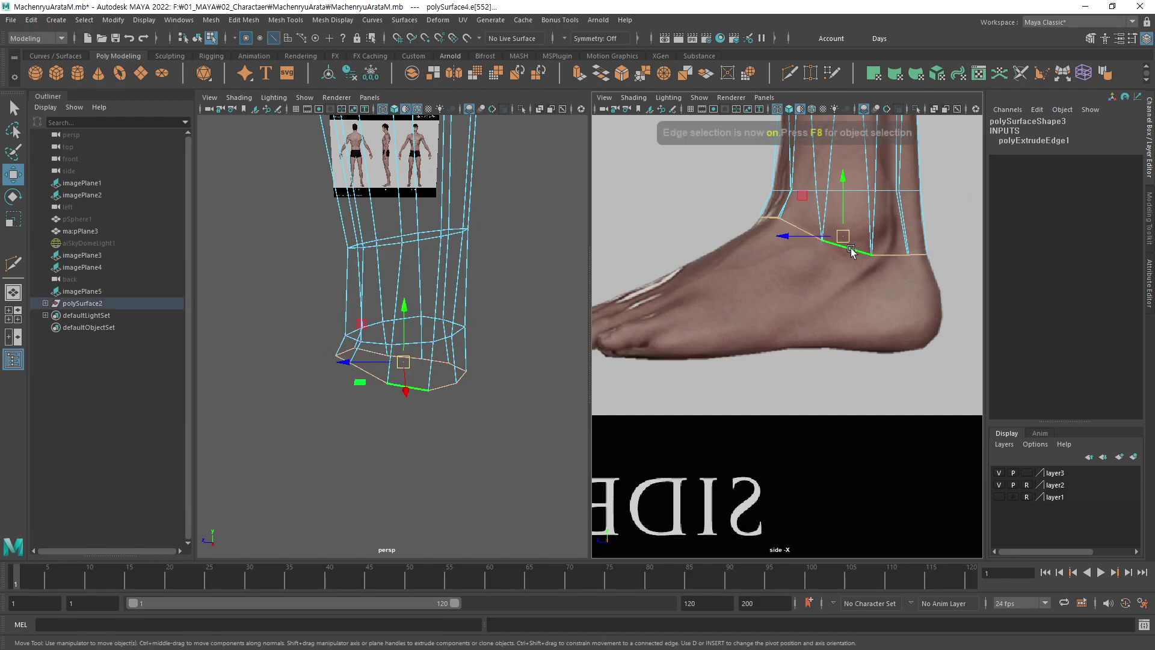
{"action": "key", "text": "F10"}
{"action": "left_click_drag", "start_coordinate": [845, 282], "coordinate": [759, 213]}
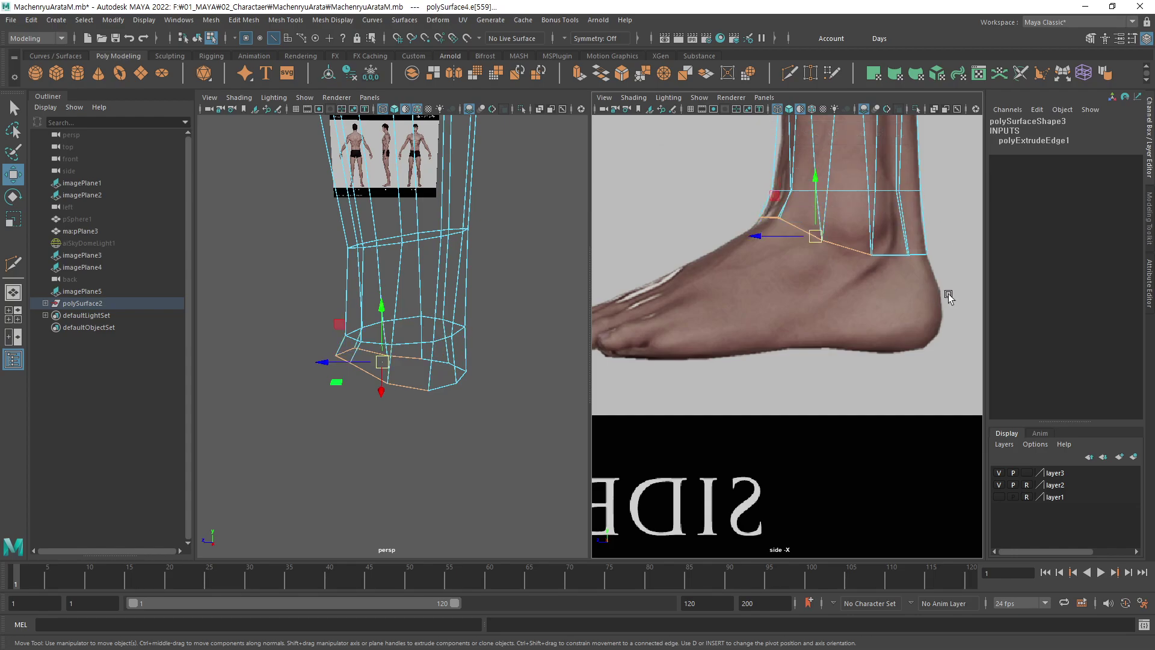
{"action": "mouse_move", "coordinate": [953, 287]}
{"action": "left_mouse_down"}
{"action": "mouse_move", "coordinate": [902, 224]}
{"action": "mouse_move", "coordinate": [879, 293]}
{"action": "left_mouse_up"}
{"action": "left_click_drag", "start_coordinate": [896, 212], "coordinate": [926, 283]}
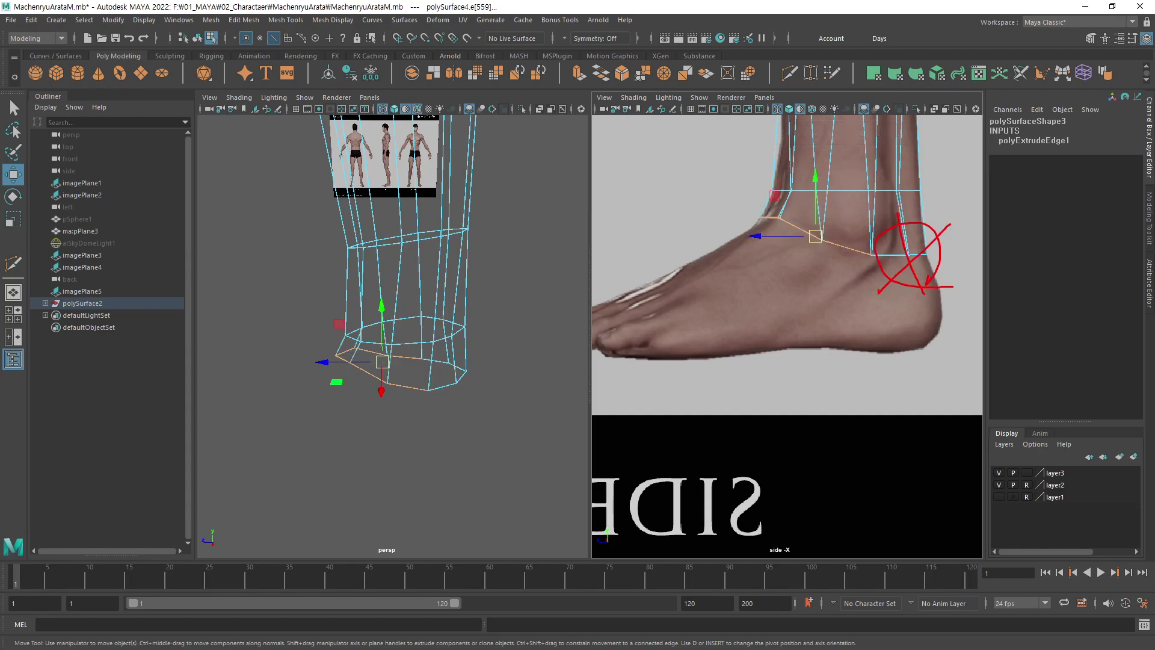
{"action": "left_click_drag", "start_coordinate": [872, 239], "coordinate": [861, 272]}
{"action": "left_click_drag", "start_coordinate": [770, 191], "coordinate": [772, 221]}
{"action": "key", "text": "Escape"}
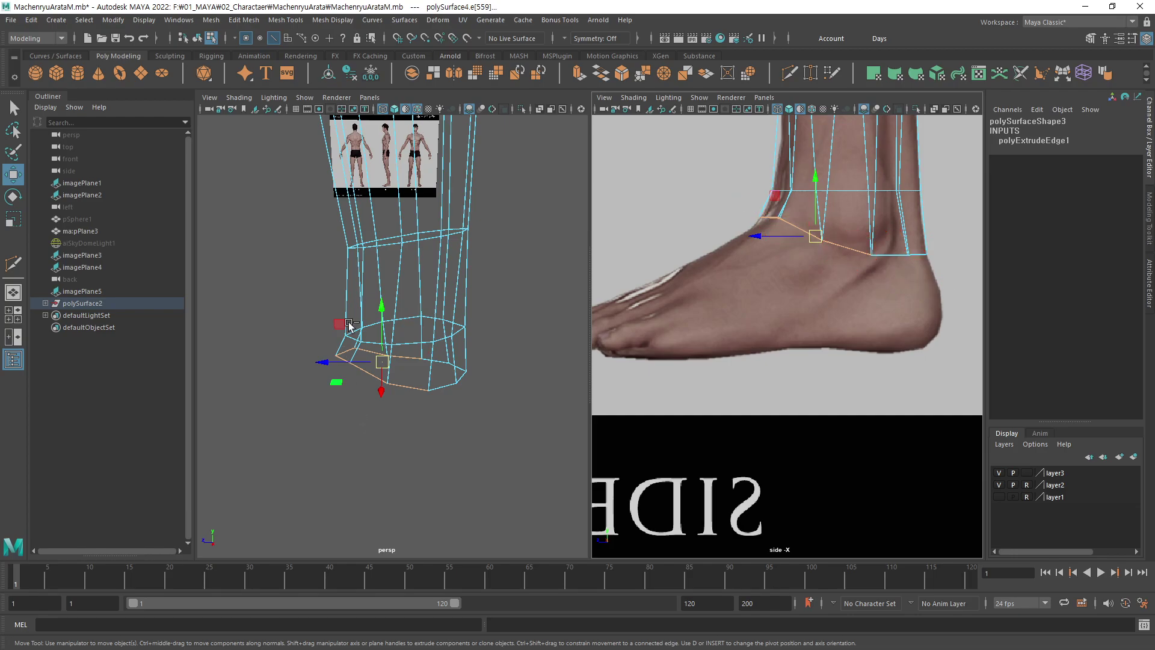
{"action": "middle_click_drag", "start_coordinate": [824, 292], "coordinate": [853, 289], "text": "alt"}
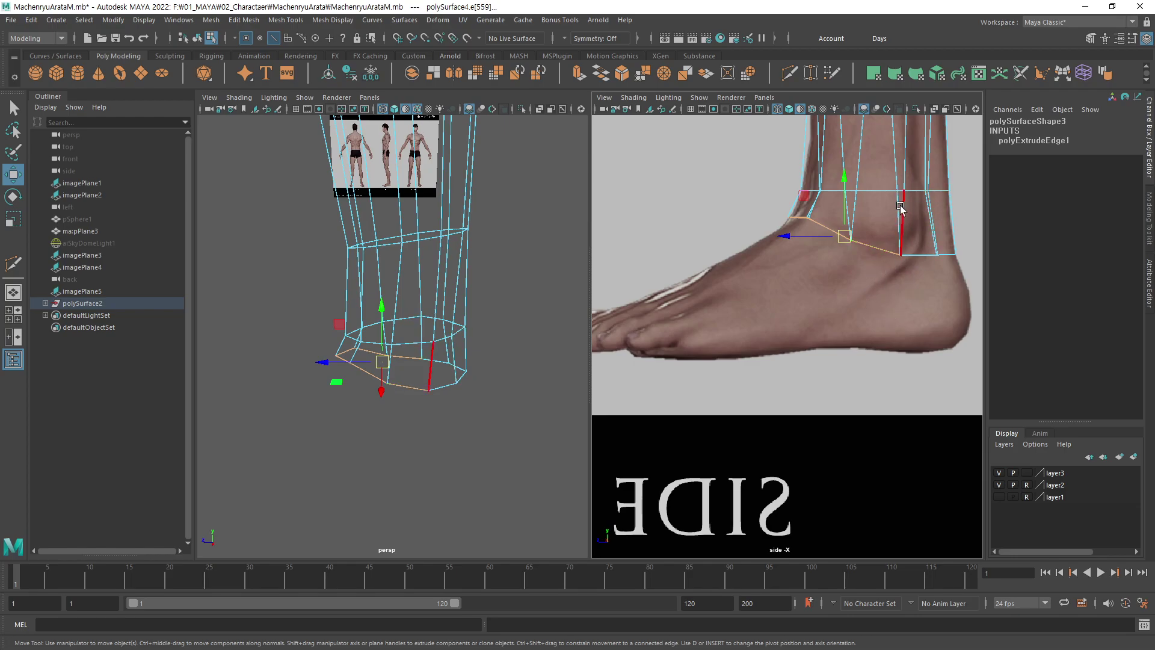
{"action": "middle_click_drag", "start_coordinate": [899, 315], "coordinate": [850, 343], "text": "alt"}
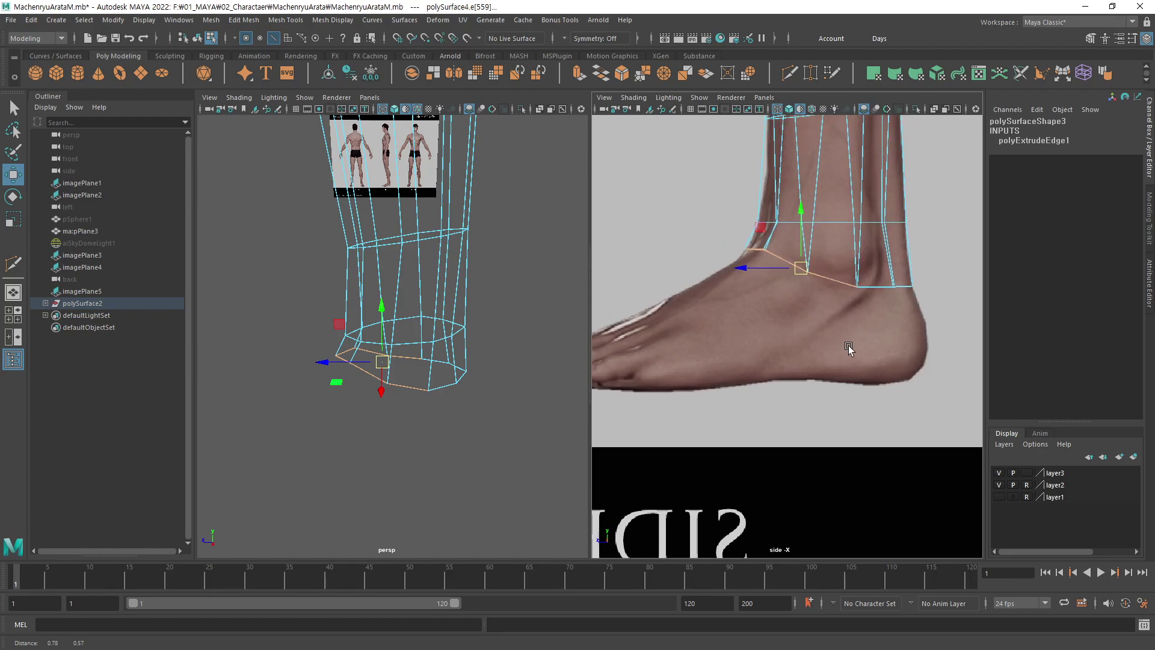
{"action": "left_click", "coordinate": [883, 283], "text": "shift"}
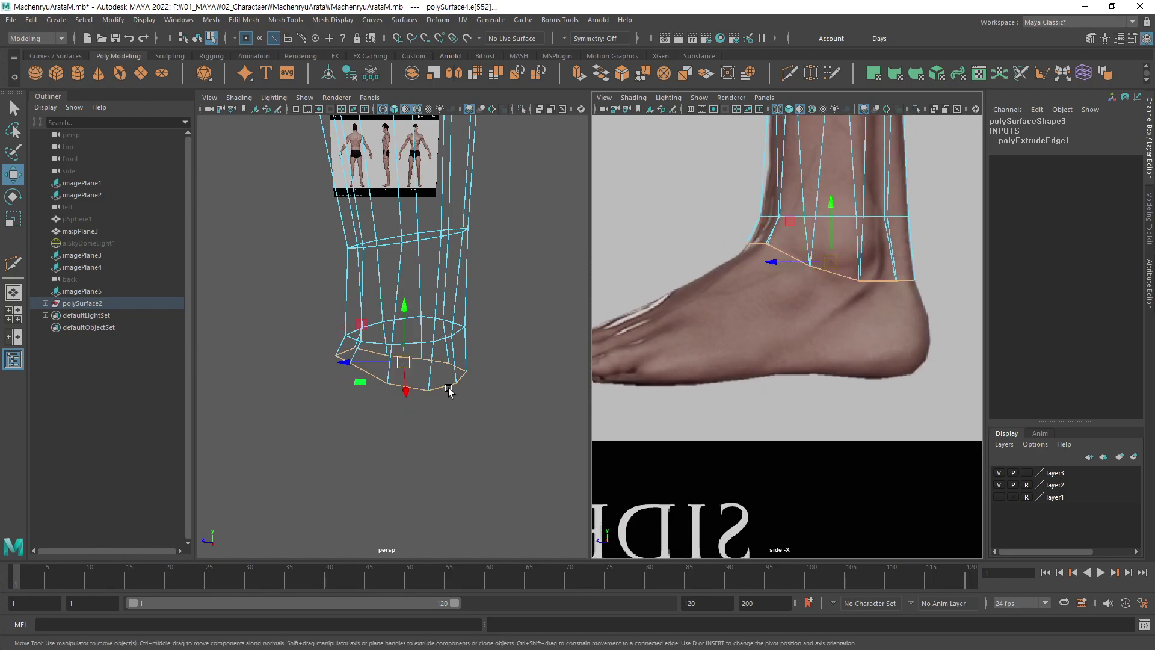
Switch the left viewport to the front view and zoom in on the ankle.
{"action": "middle_click_drag", "start_coordinate": [448, 392], "coordinate": [457, 355], "text": "alt"}
{"action": "key", "text": "space"}
{"action": "left_click_drag", "start_coordinate": [466, 367], "coordinate": [480, 385]}
{"action": "scroll", "coordinate": [439, 450], "scroll_direction": "up", "scroll_amount": 2}
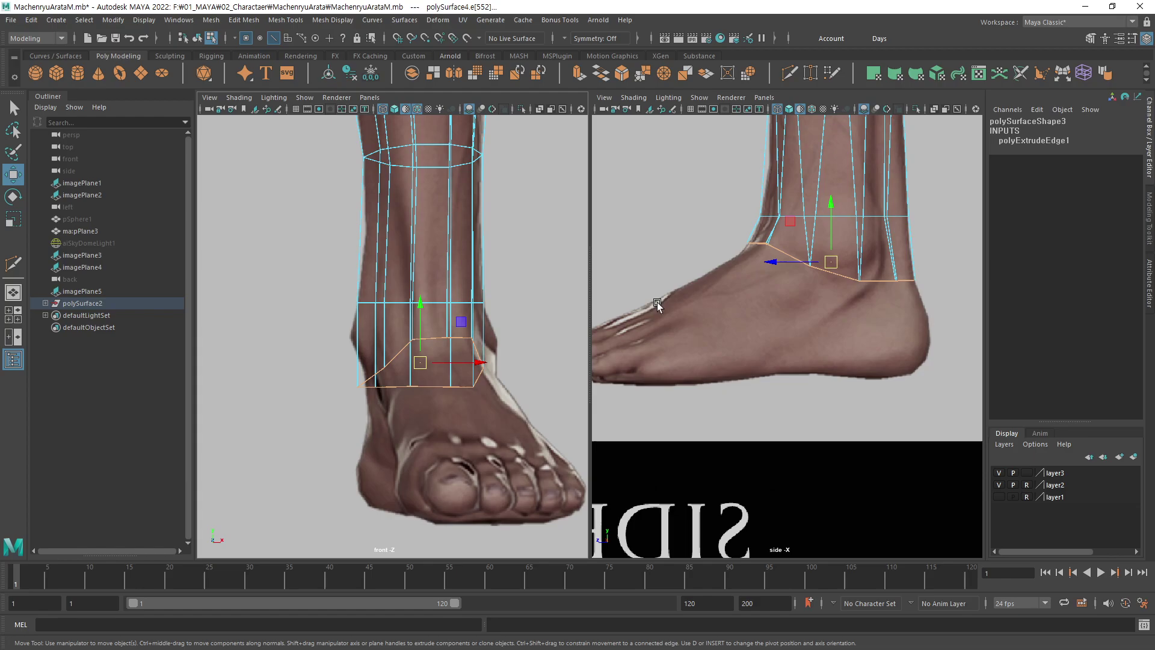
Set the right viewport to a shaded perspective view and pick a bottom ankle-ring vertex.
{"action": "scroll", "coordinate": [471, 367], "scroll_direction": "up", "scroll_amount": 1}
{"action": "scroll", "coordinate": [510, 379], "scroll_direction": "up", "scroll_amount": 1}
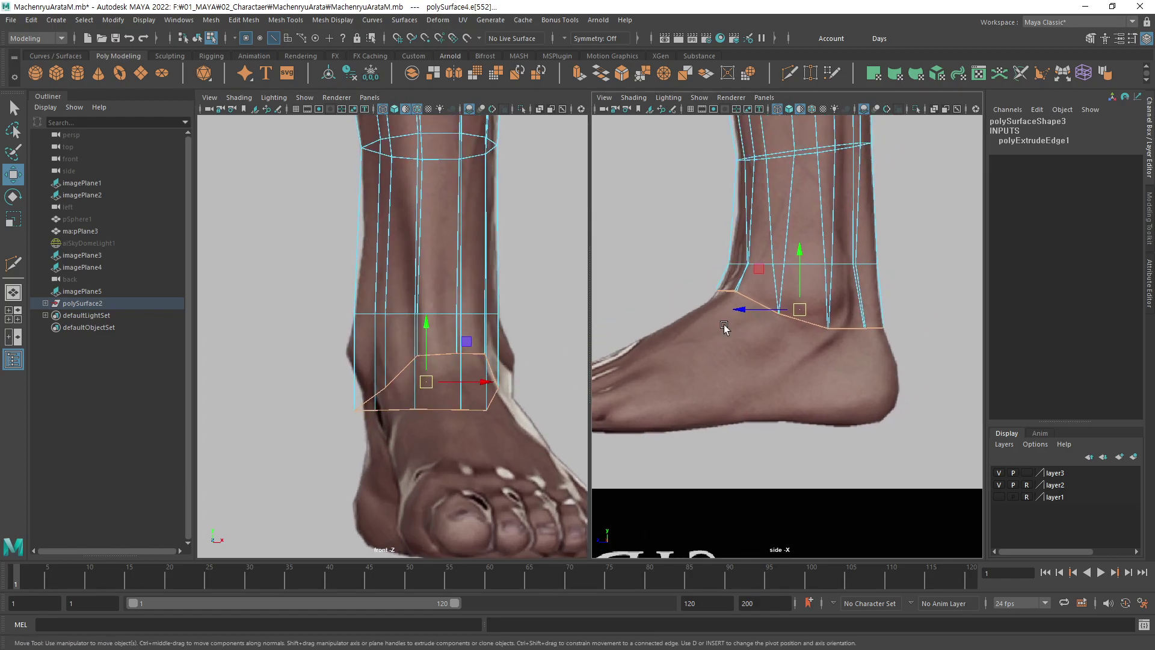
{"action": "mouse_move", "coordinate": [781, 368]}
{"action": "left_mouse_down"}
{"action": "mouse_move", "coordinate": [806, 401]}
{"action": "mouse_move", "coordinate": [827, 335]}
{"action": "mouse_move", "coordinate": [913, 335]}
{"action": "left_mouse_up"}
{"action": "key", "text": "5"}
{"action": "mouse_move", "coordinate": [796, 318]}
{"action": "left_mouse_down", "text": "alt"}
{"action": "mouse_move", "coordinate": [892, 343]}
{"action": "mouse_move", "coordinate": [785, 447]}
{"action": "left_mouse_up", "text": "alt"}
{"action": "key", "text": "q"}
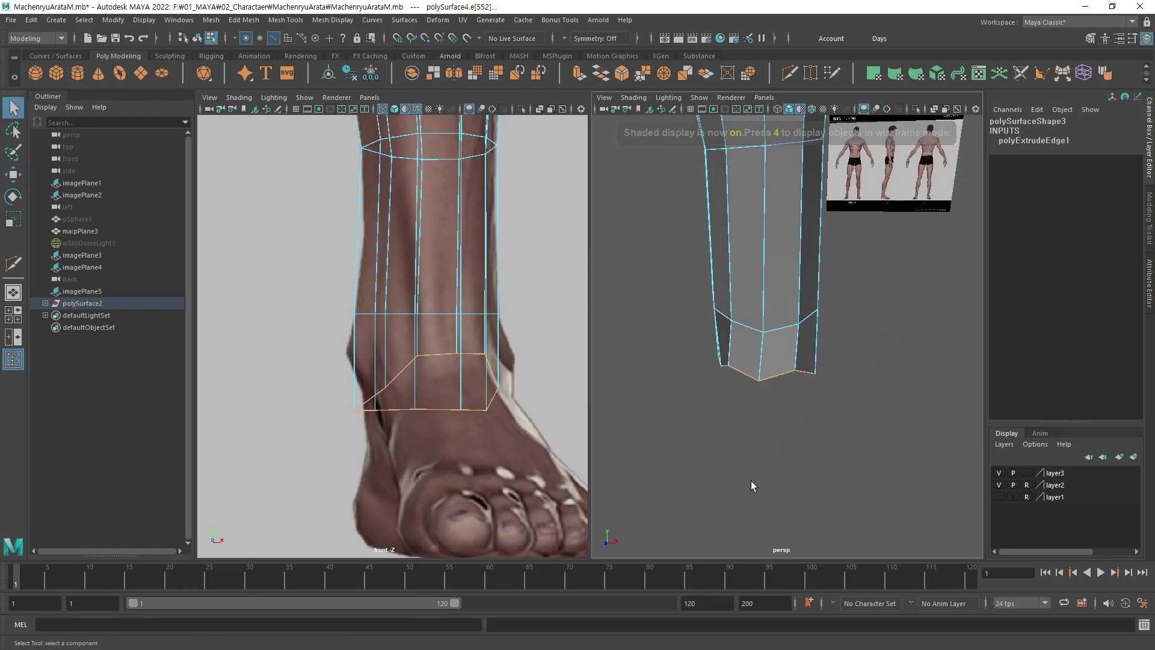
{"action": "key", "text": "F9"}
{"action": "left_click", "coordinate": [760, 386]}
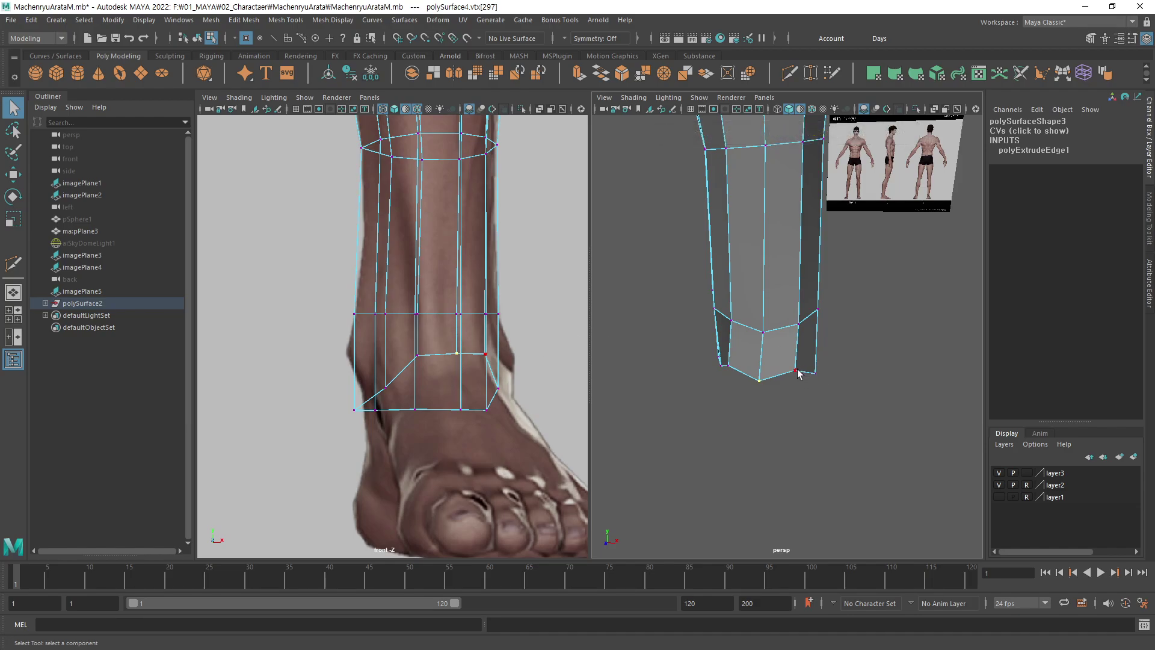
{"action": "key", "text": "w"}
{"action": "key", "text": "q"}
Slide the bottom and upper ankle-ring vertices along X to match the front reference's ankle width.
{"action": "left_click_drag", "start_coordinate": [692, 378], "coordinate": [761, 322], "text": "alt"}
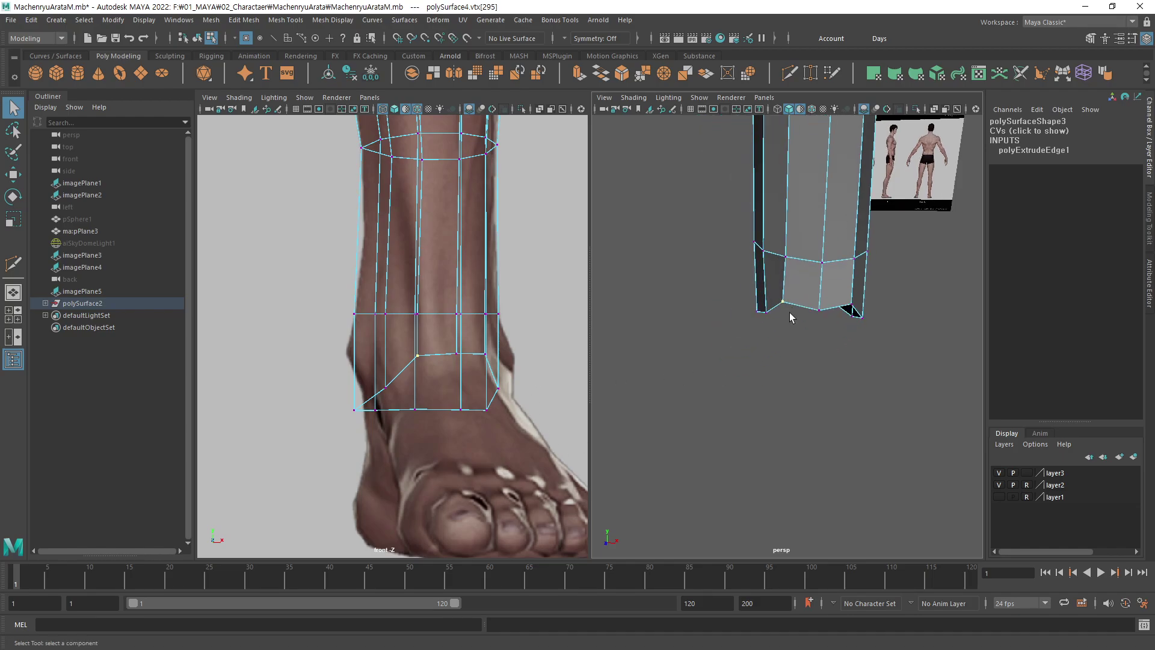
{"action": "middle_click_drag", "start_coordinate": [466, 407], "coordinate": [475, 399], "text": "alt"}
{"action": "key", "text": "w"}
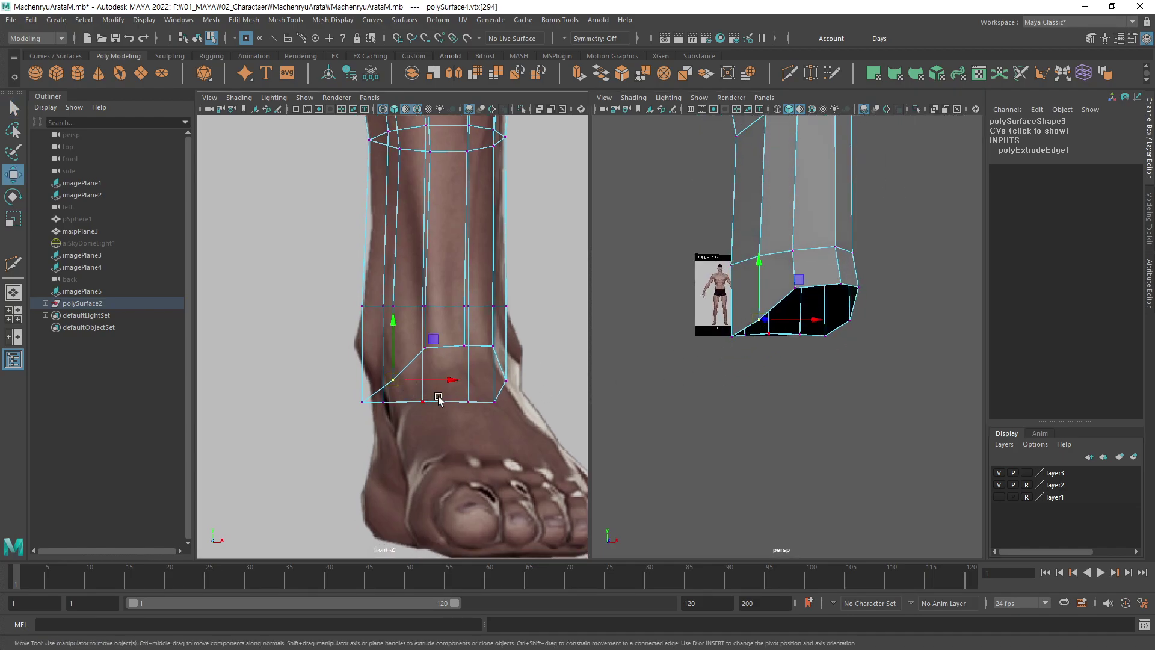
{"action": "left_click_drag", "start_coordinate": [451, 381], "coordinate": [436, 383]}
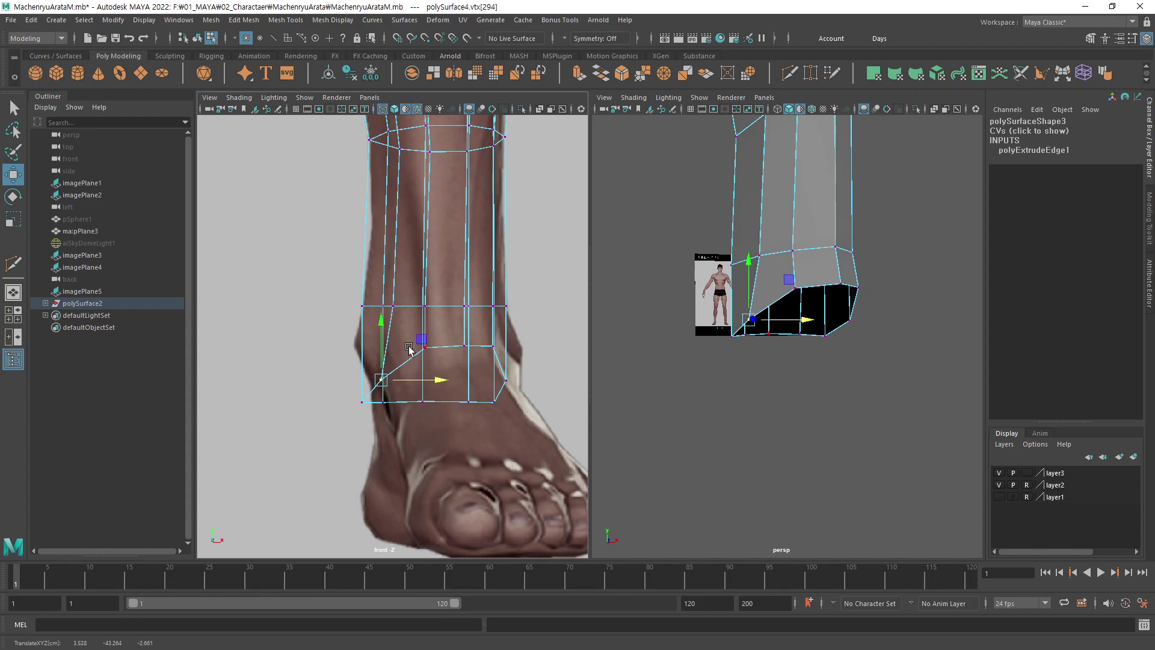
{"action": "left_click", "coordinate": [388, 306]}
{"action": "left_click_drag", "start_coordinate": [433, 311], "coordinate": [443, 315]}
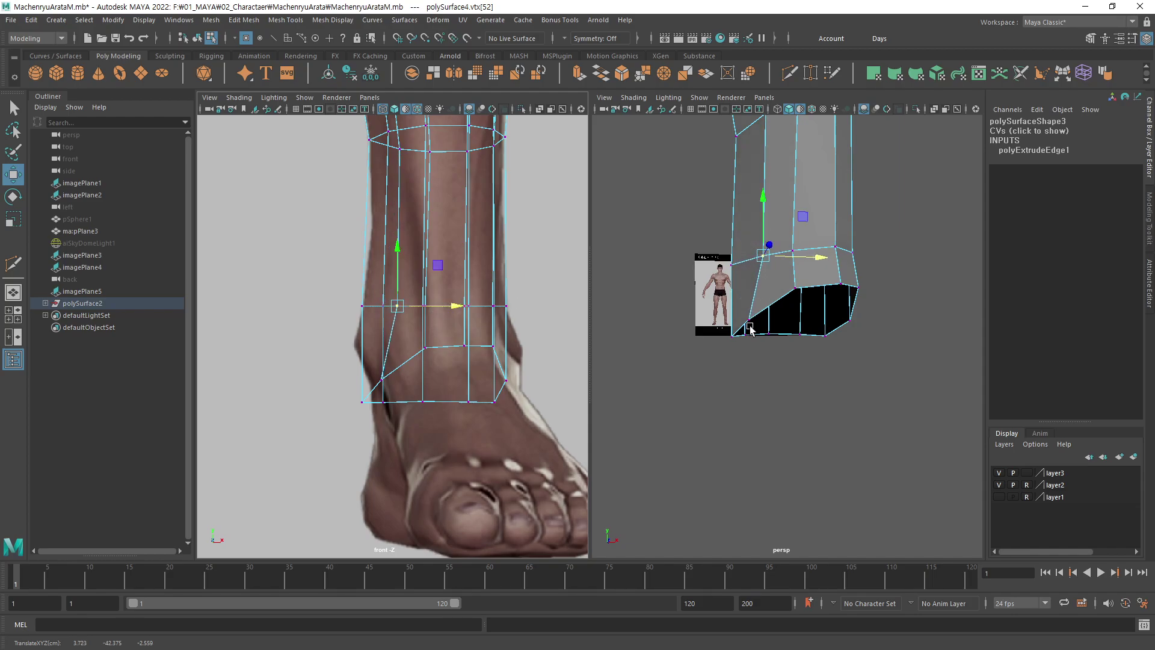
{"action": "key", "text": "q"}
{"action": "left_click_drag", "start_coordinate": [750, 330], "coordinate": [742, 250], "text": "alt"}
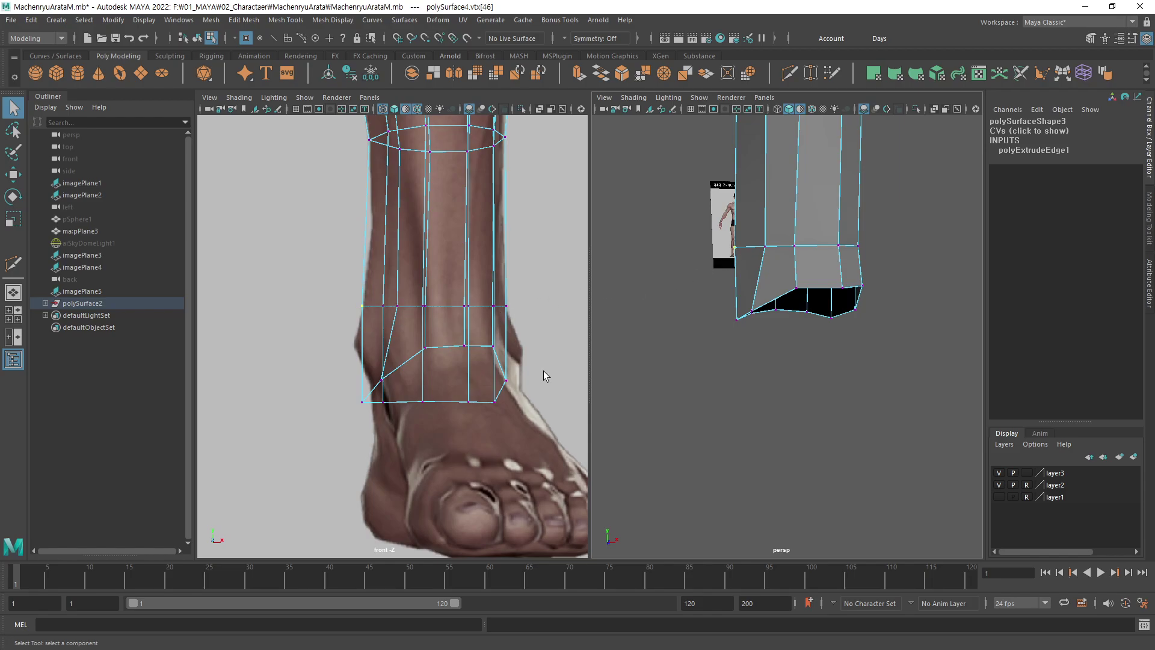
{"action": "key", "text": "w"}
{"action": "left_click_drag", "start_coordinate": [404, 403], "coordinate": [410, 404]}
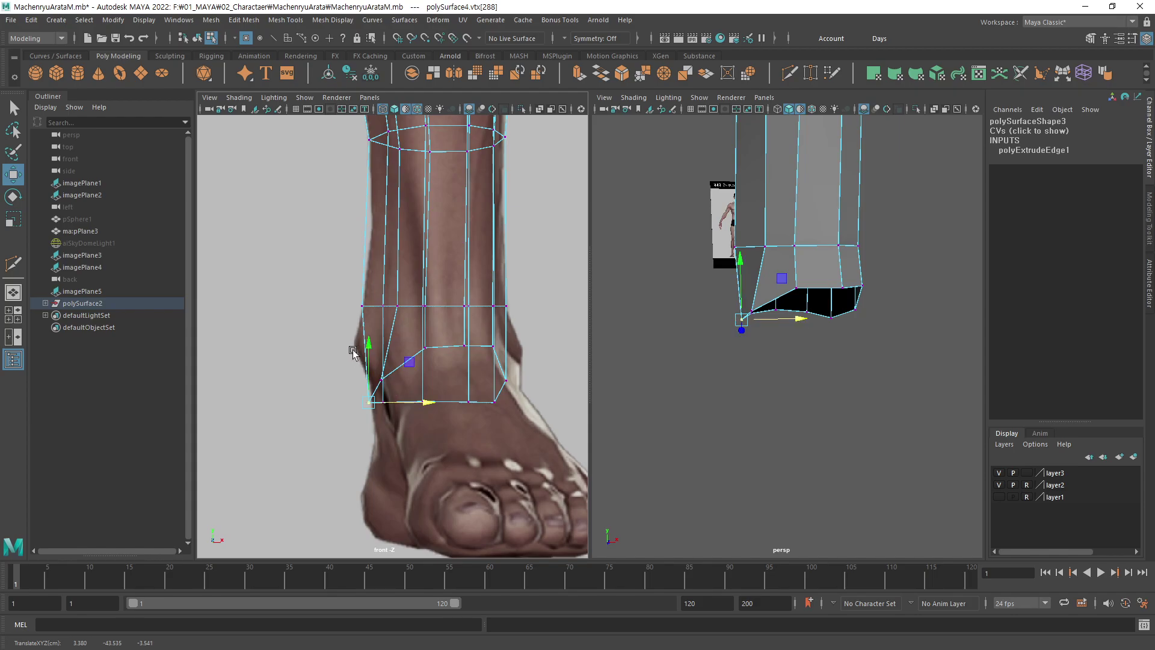
{"action": "left_click_drag", "start_coordinate": [747, 299], "coordinate": [856, 311], "text": "alt"}
Pull the bottom-right and outer ankle vertices out to the ankle outline along X.
{"action": "key", "text": "q"}
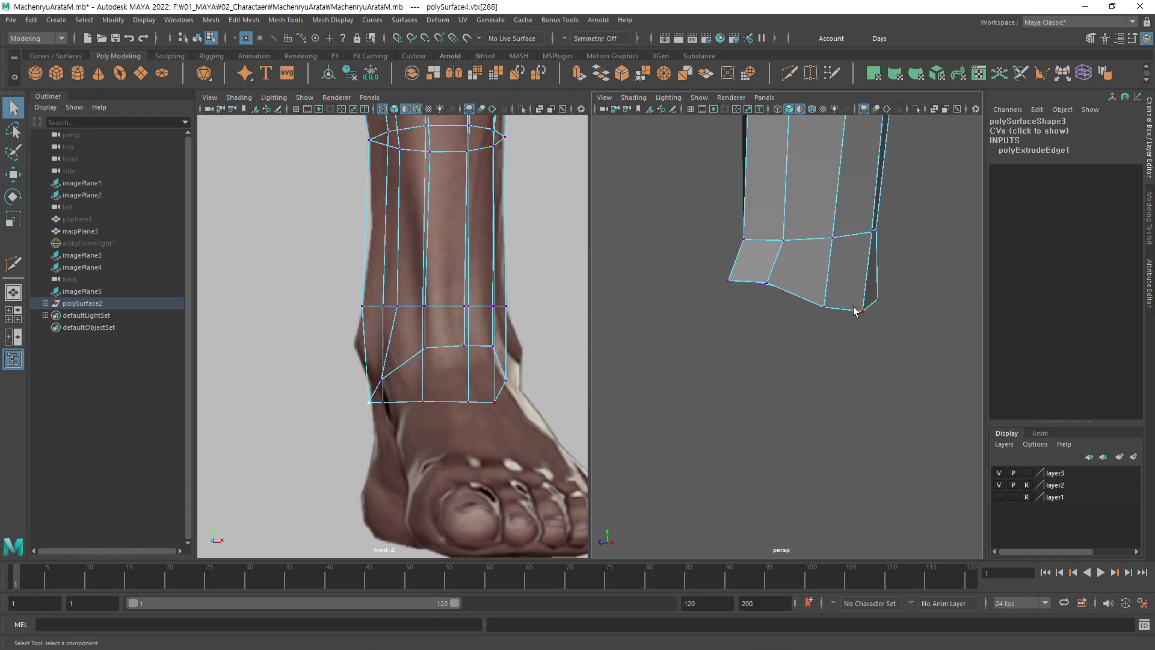
{"action": "middle_click_drag", "start_coordinate": [511, 385], "coordinate": [440, 359], "text": "alt"}
{"action": "key", "text": "w"}
{"action": "left_click_drag", "start_coordinate": [467, 377], "coordinate": [498, 377]}
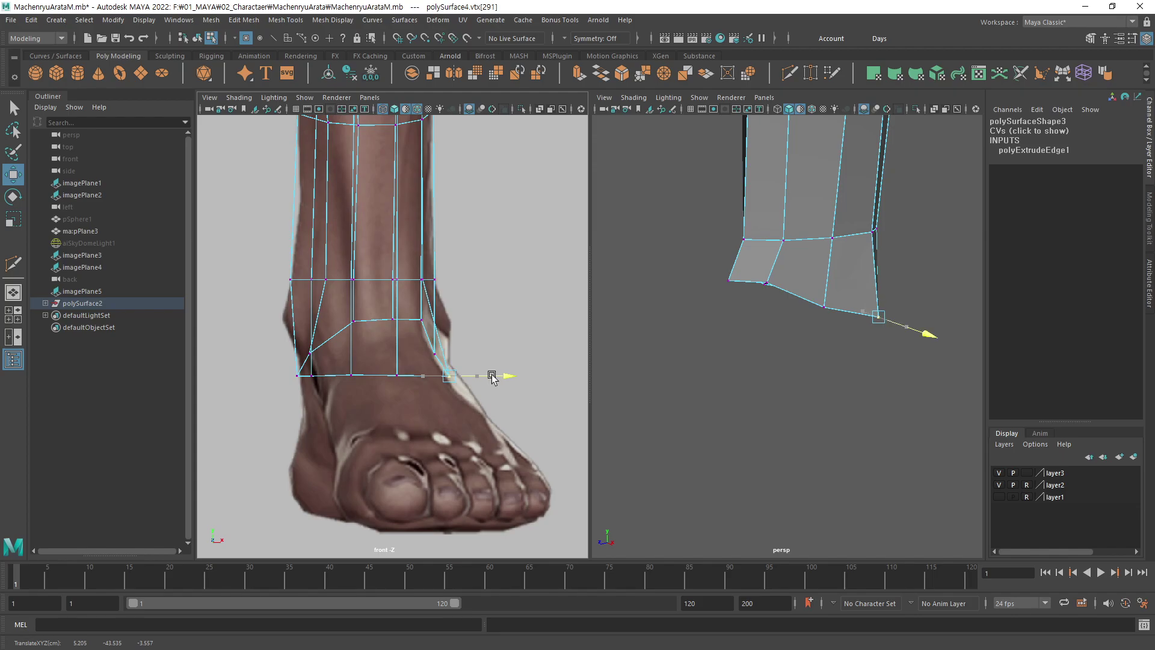
{"action": "middle_click_drag", "start_coordinate": [821, 285], "coordinate": [799, 284], "text": "alt"}
{"action": "key", "text": "q"}
{"action": "left_click", "coordinate": [805, 305]}
{"action": "key", "text": "w"}
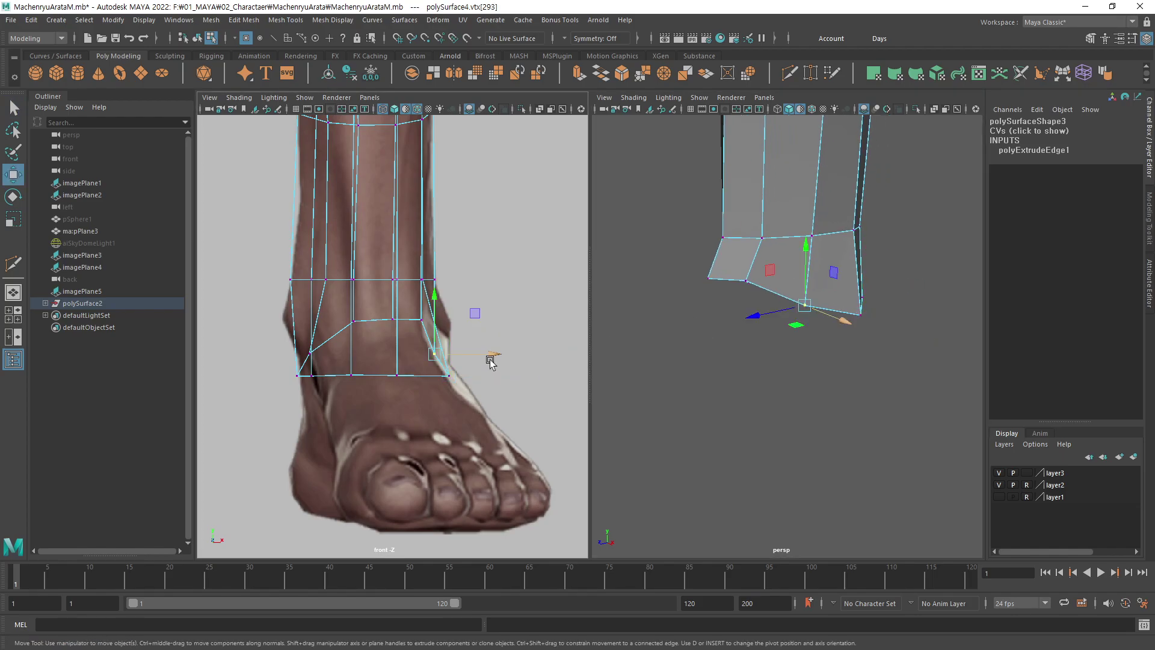
{"action": "left_click_drag", "start_coordinate": [490, 354], "coordinate": [498, 356]}
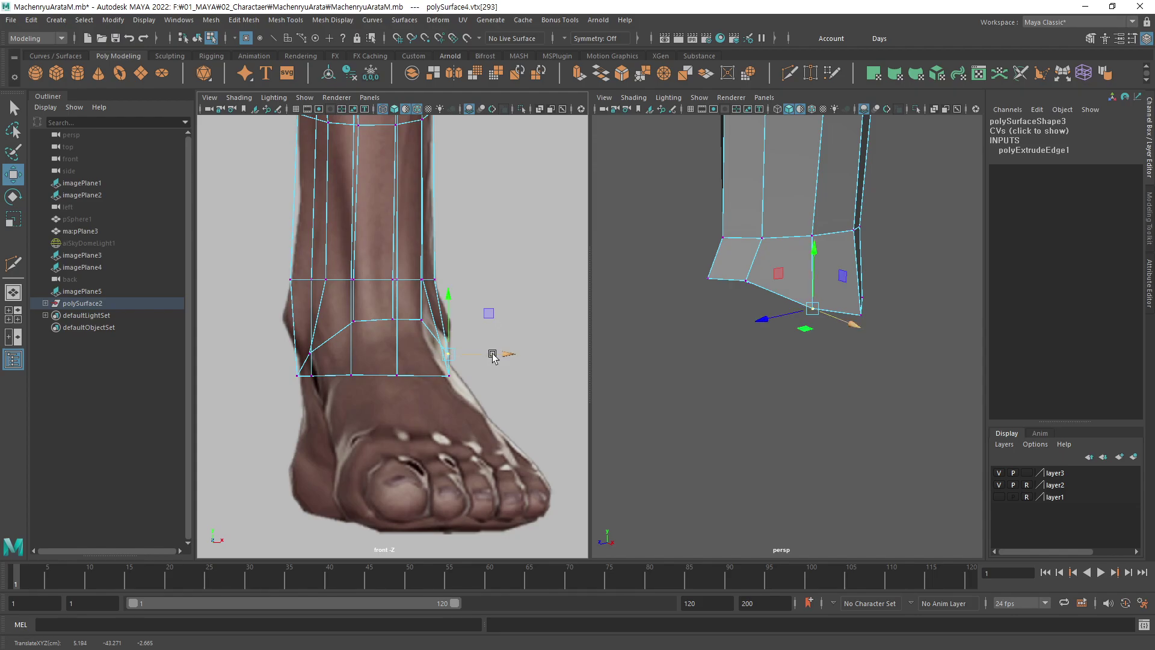
{"action": "left_click", "coordinate": [433, 279]}
{"action": "left_click_drag", "start_coordinate": [466, 280], "coordinate": [471, 285]}
{"action": "middle_click_drag", "start_coordinate": [486, 291], "coordinate": [488, 320], "text": "alt"}
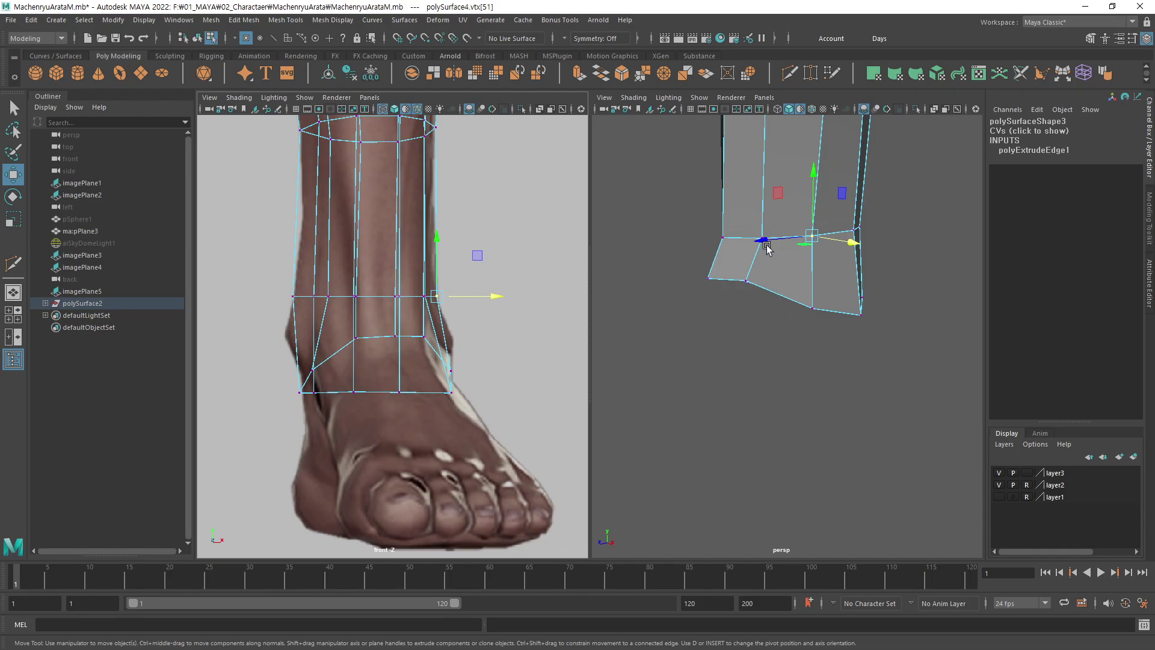
Nudge the remaining bottom-ring and upper-ring outer vertices left along X to fit the ankle.
{"action": "left_click_drag", "start_coordinate": [865, 284], "coordinate": [824, 353], "text": "alt"}
{"action": "left_click", "coordinate": [811, 346]}
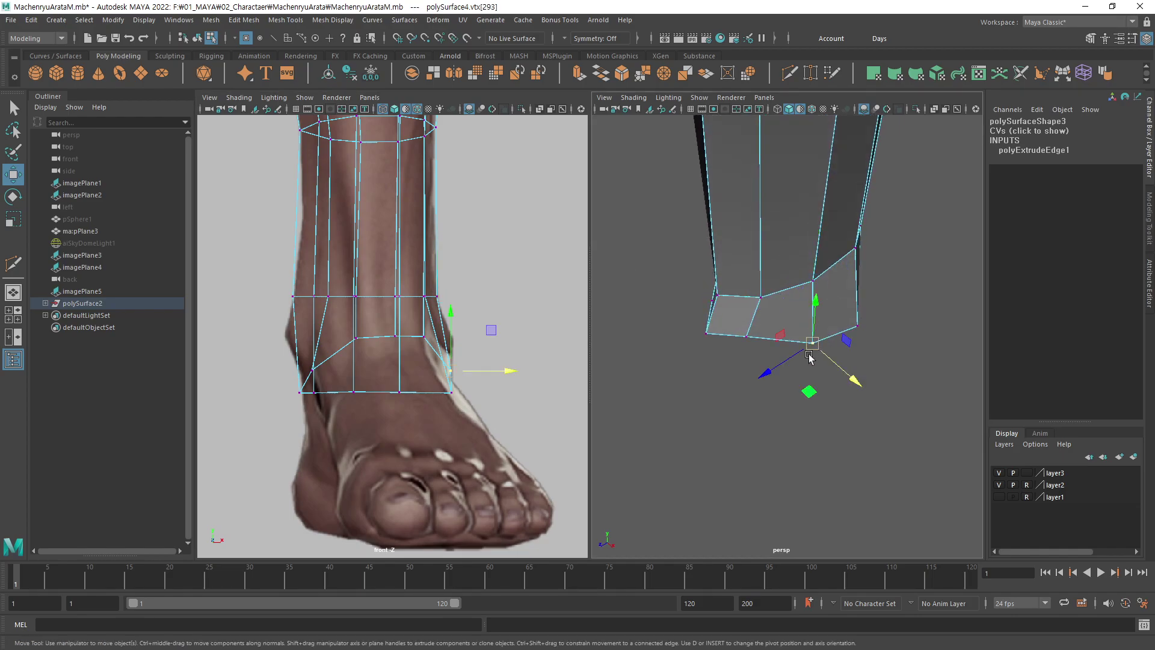
{"action": "left_click_drag", "start_coordinate": [759, 373], "coordinate": [791, 335], "text": "alt"}
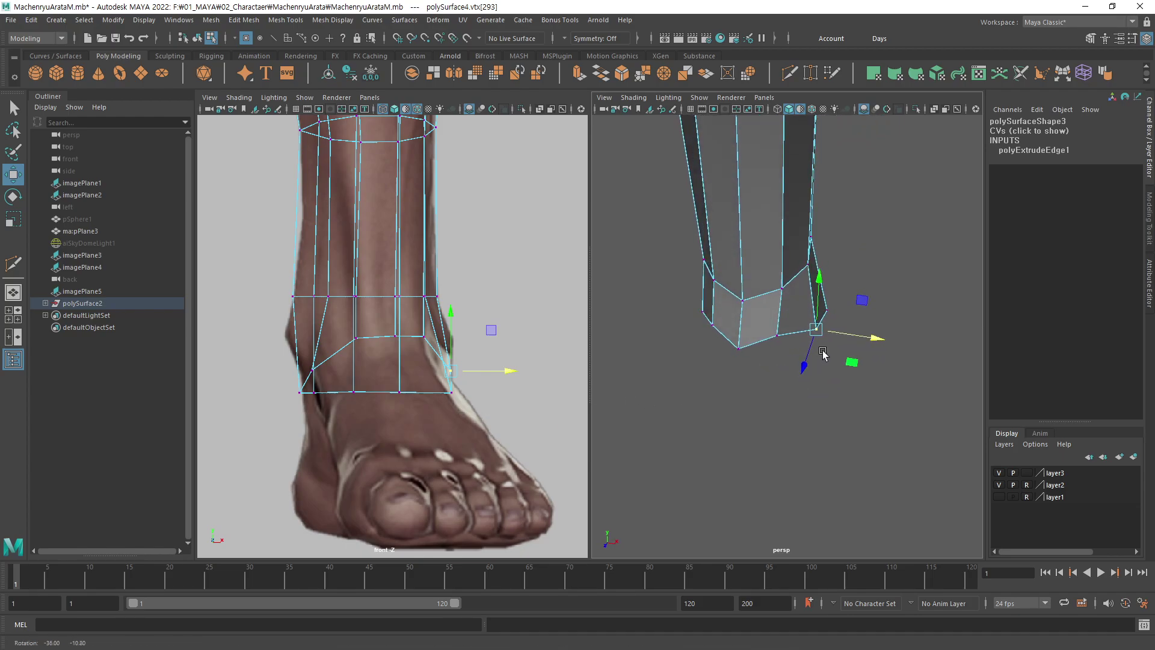
{"action": "left_click", "coordinate": [777, 332]}
{"action": "left_click_drag", "start_coordinate": [484, 331], "coordinate": [475, 333]}
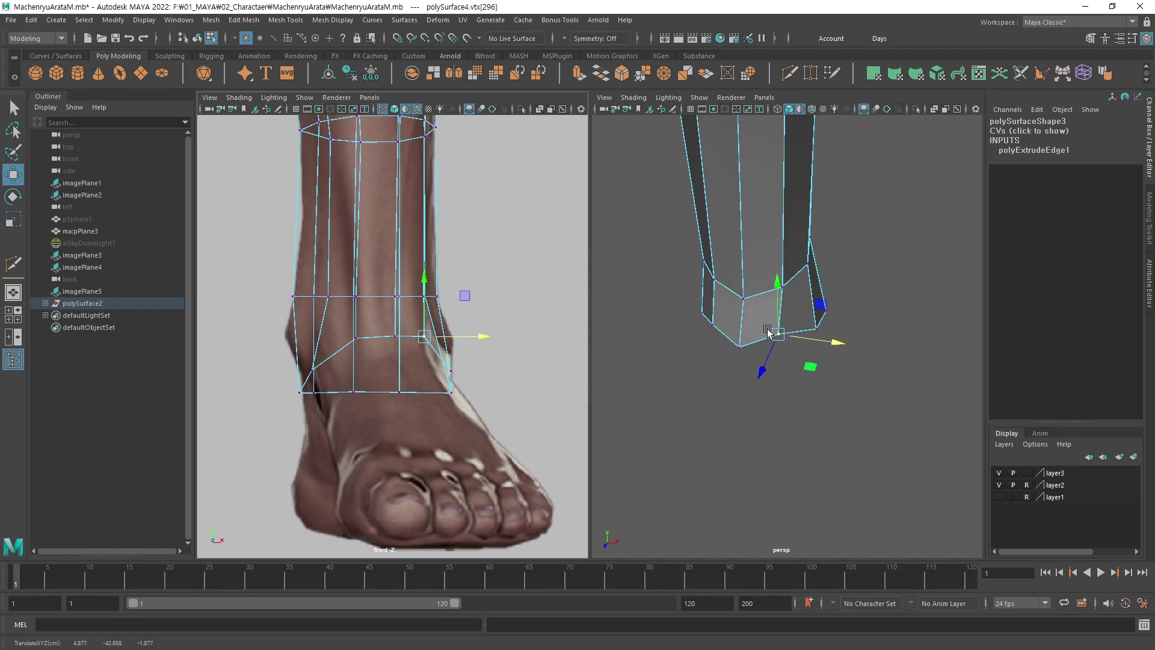
{"action": "left_click_drag", "start_coordinate": [691, 337], "coordinate": [734, 300], "text": "alt"}
{"action": "left_click", "coordinate": [734, 298]}
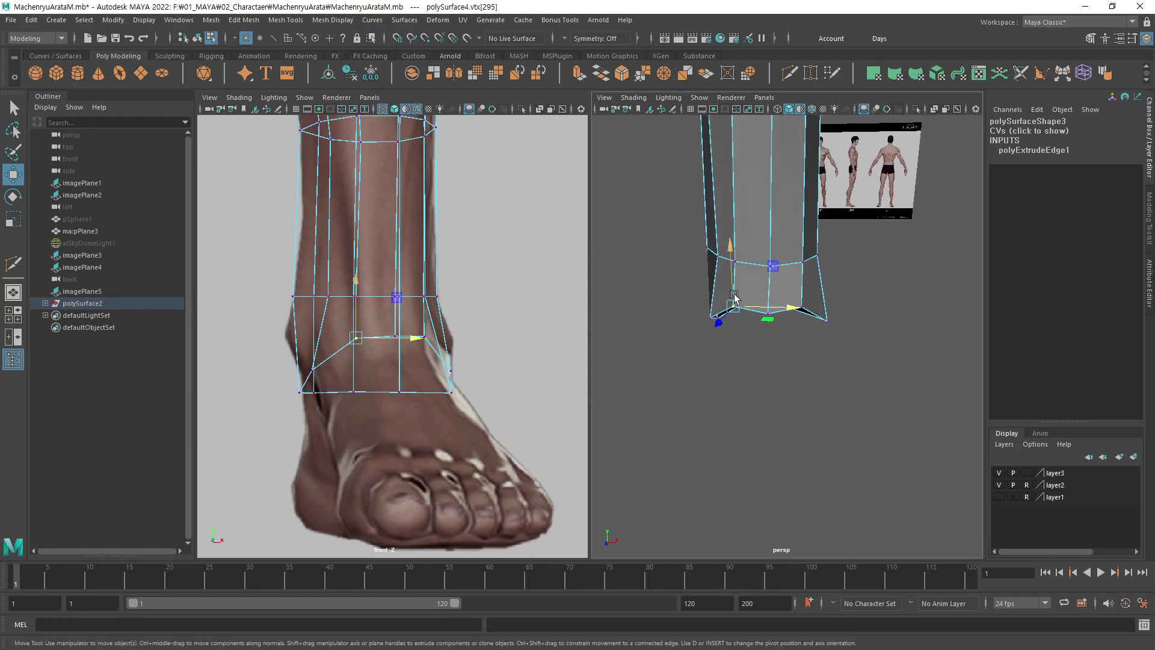
{"action": "left_click_drag", "start_coordinate": [414, 346], "coordinate": [411, 342]}
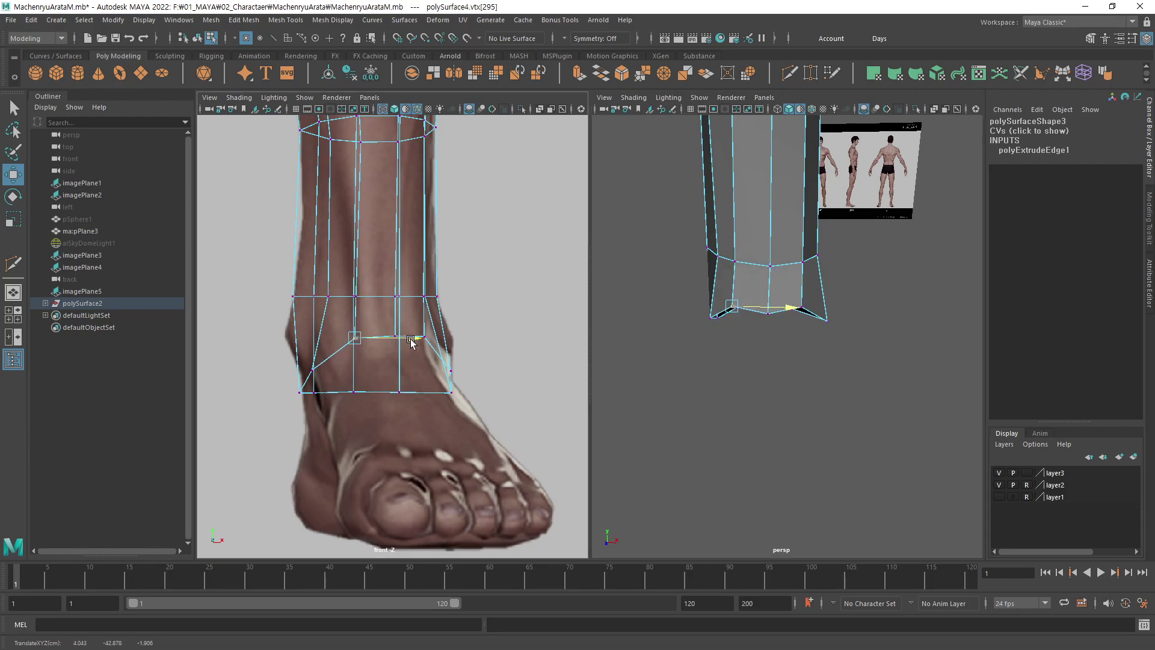
{"action": "left_click", "coordinate": [395, 335]}
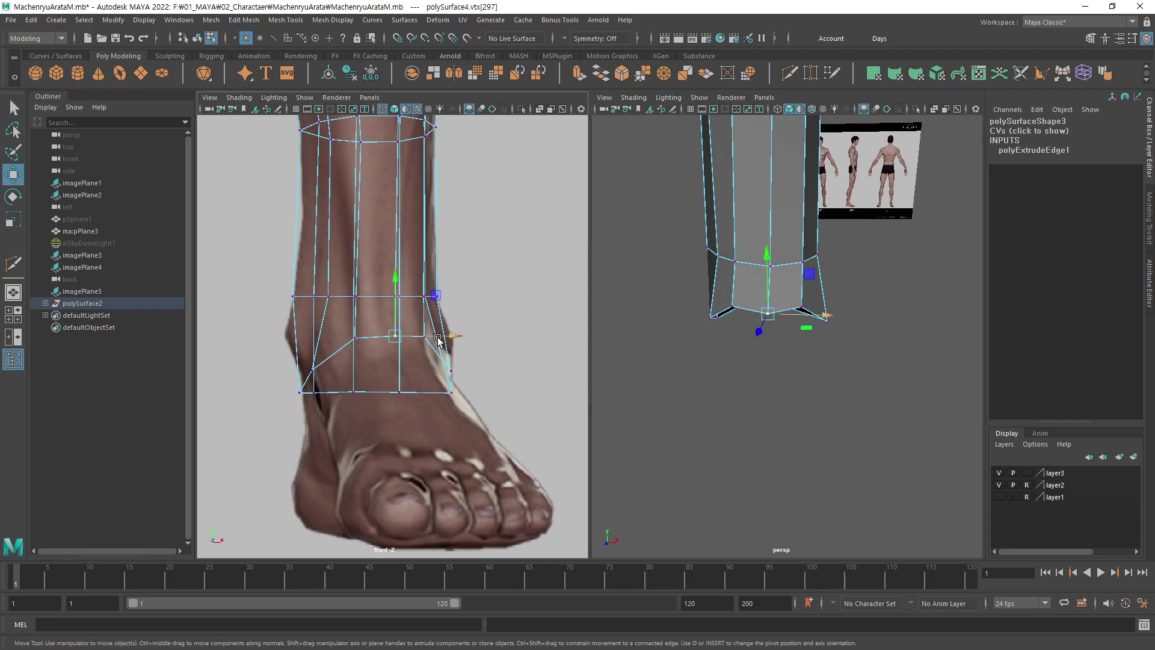
{"action": "left_click_drag", "start_coordinate": [444, 335], "coordinate": [436, 337]}
{"action": "left_click", "coordinate": [398, 296]}
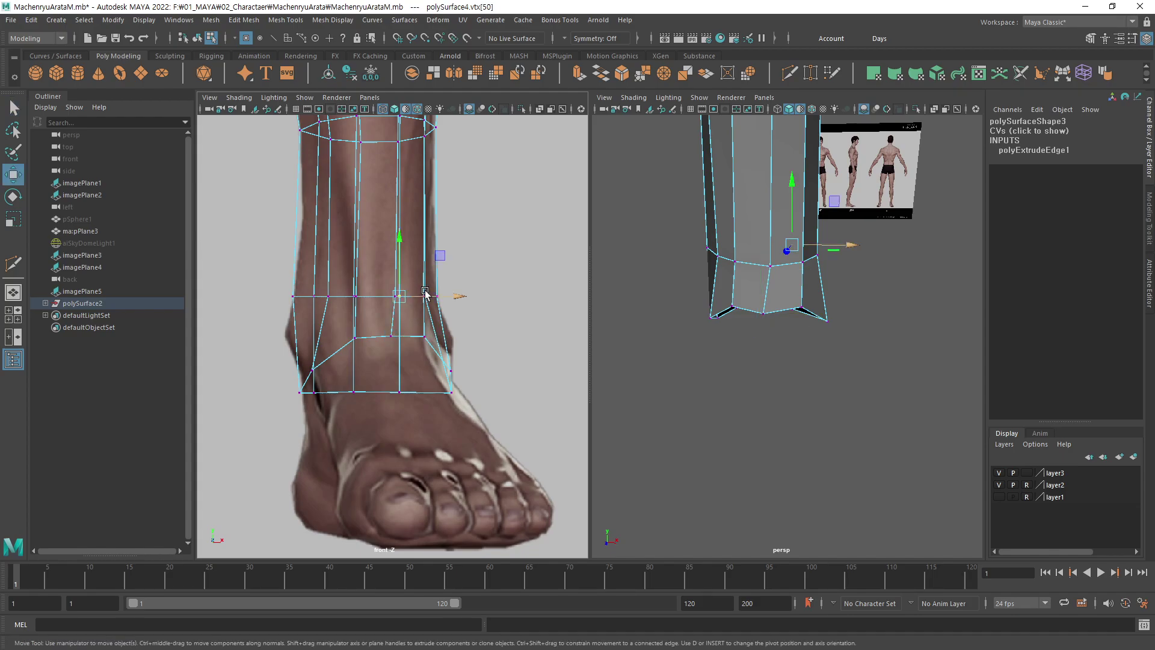
{"action": "left_click", "coordinate": [397, 296]}
{"action": "left_click_drag", "start_coordinate": [446, 297], "coordinate": [444, 300]}
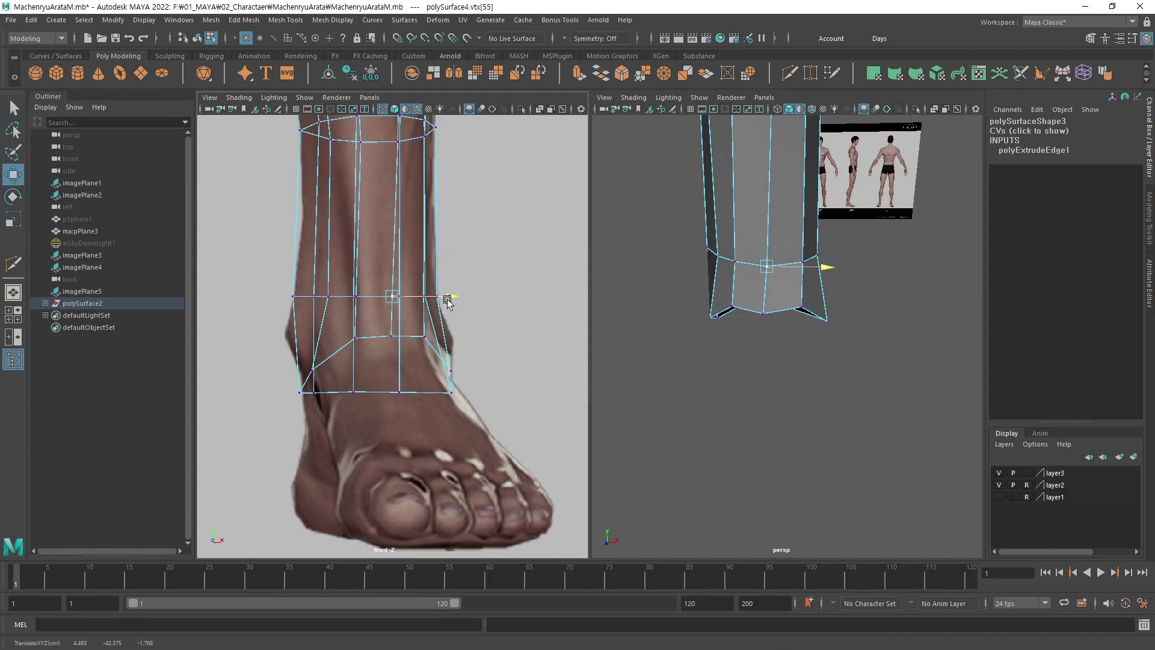
Nudge the upper leg ring vertex slightly left, then deselect and orbit to review the lower leg.
{"action": "middle_click_drag", "start_coordinate": [444, 301], "coordinate": [456, 400], "text": "alt"}
{"action": "key", "text": "q"}
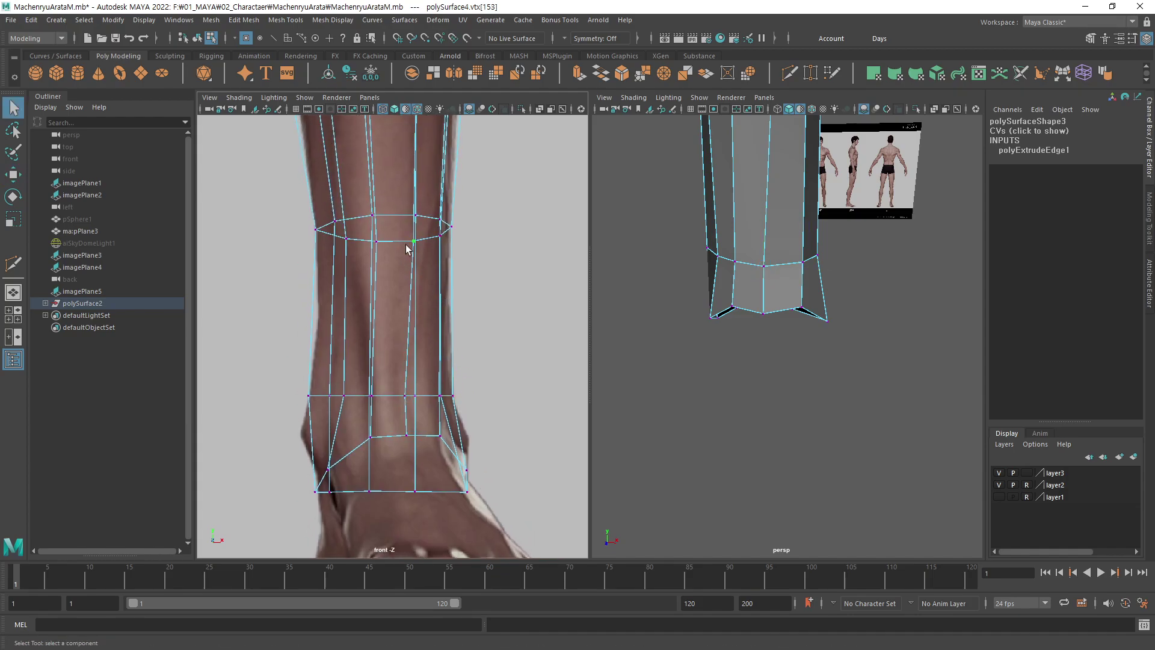
{"action": "key", "text": "w"}
{"action": "left_click_drag", "start_coordinate": [459, 243], "coordinate": [453, 245]}
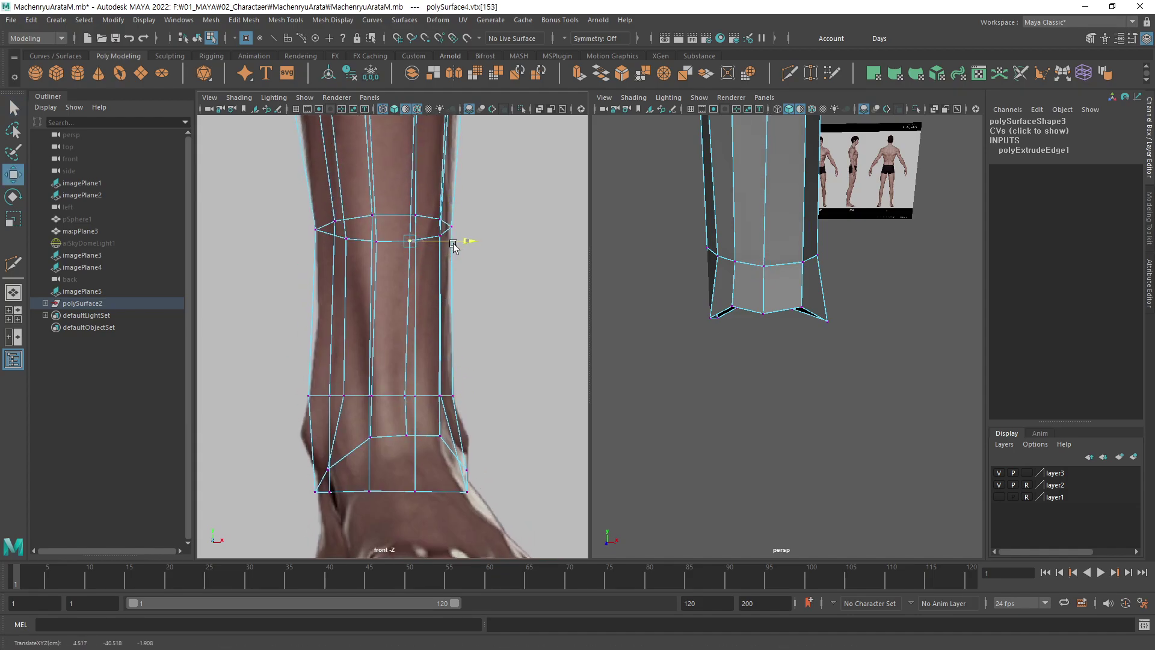
{"action": "left_click", "coordinate": [516, 361]}
{"action": "right_click_drag", "start_coordinate": [609, 537], "coordinate": [727, 298], "text": "alt"}
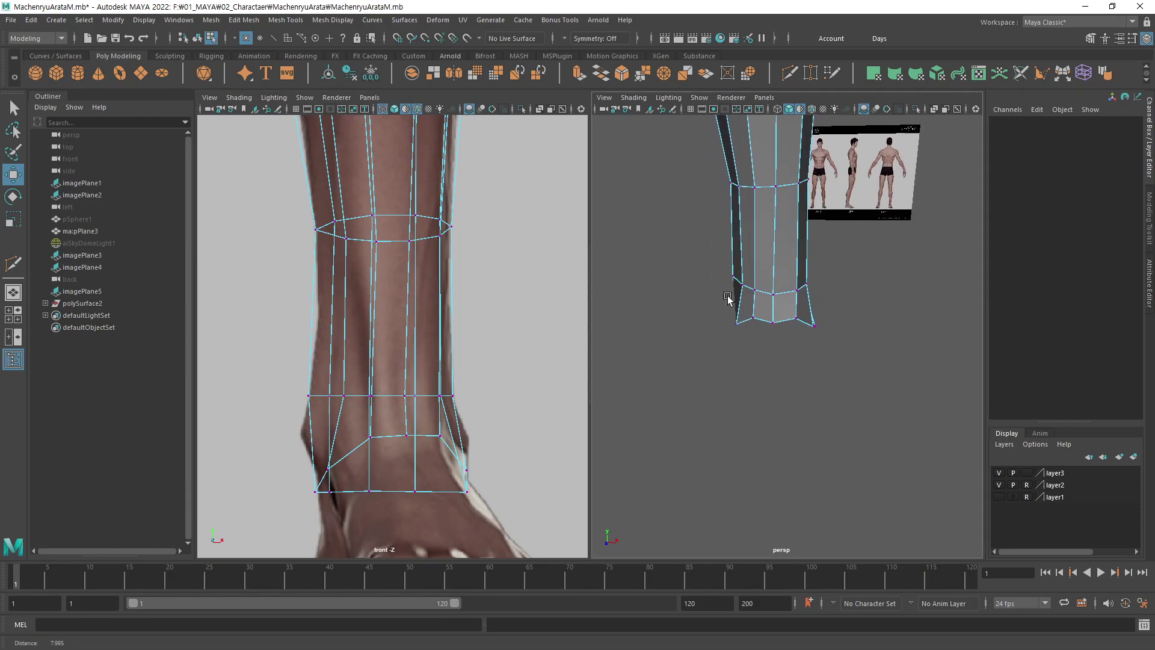
{"action": "mouse_move", "coordinate": [727, 299]}
{"action": "left_mouse_down", "text": "alt"}
{"action": "mouse_move", "coordinate": [725, 287]}
{"action": "mouse_move", "coordinate": [631, 271]}
{"action": "mouse_move", "coordinate": [704, 299]}
{"action": "mouse_move", "coordinate": [721, 289]}
{"action": "left_mouse_up", "text": "alt"}
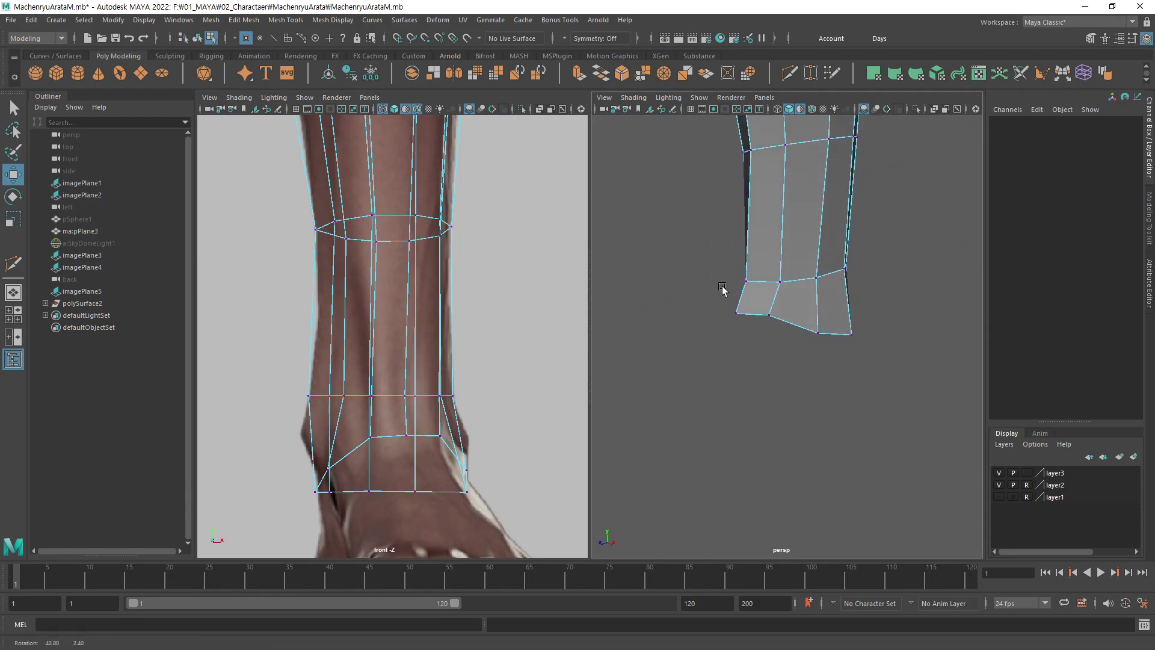
{"action": "scroll", "coordinate": [424, 289], "scroll_direction": "down", "scroll_amount": 2}
{"action": "scroll", "coordinate": [415, 288], "scroll_direction": "down", "scroll_amount": 1}
{"action": "scroll", "coordinate": [409, 300], "scroll_direction": "down", "scroll_amount": 2}
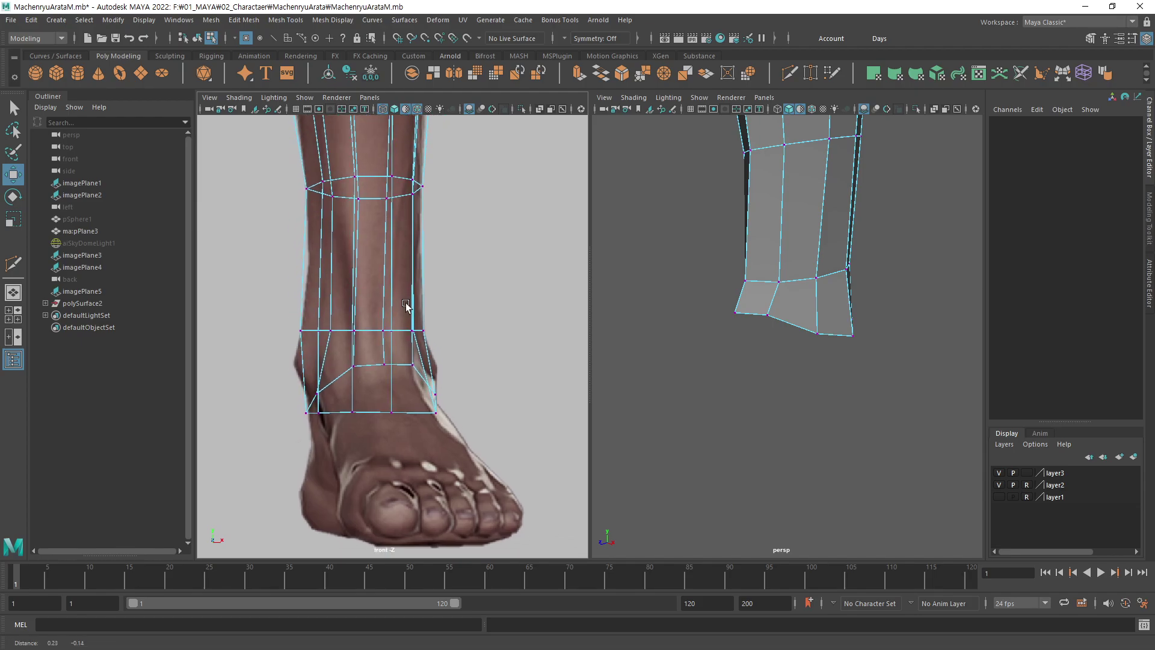
{"action": "scroll", "coordinate": [406, 305], "scroll_direction": "up", "scroll_amount": 2}
{"action": "key", "text": "space"}
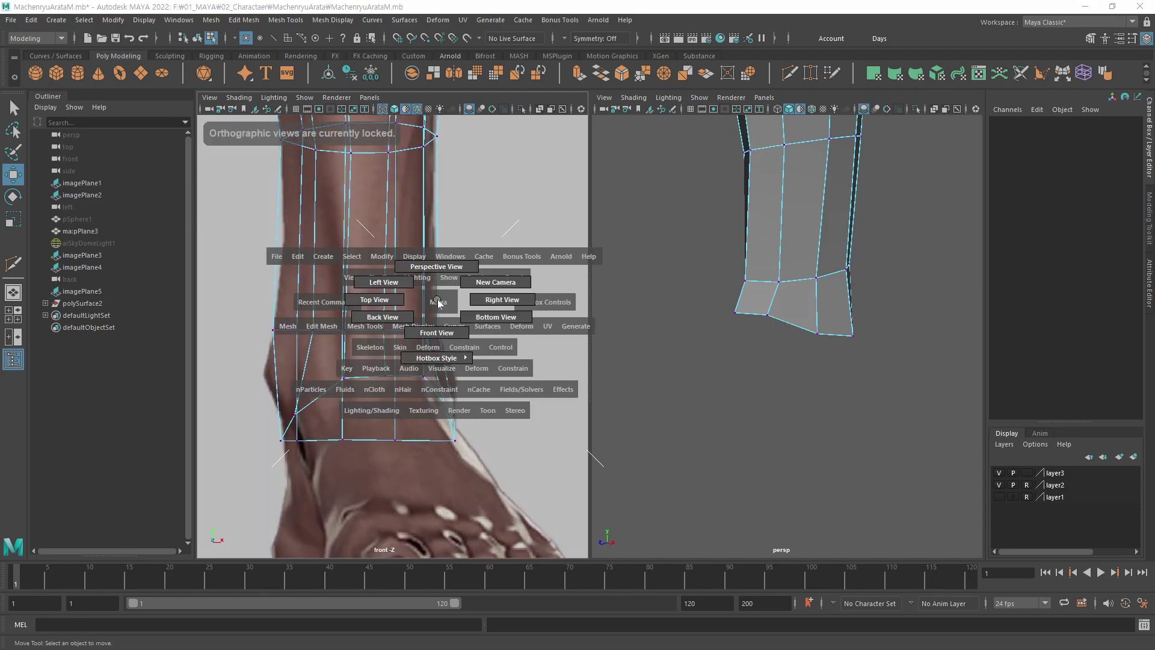
Switch the left panel to the back view and frame the ankle vertices.
{"action": "left_click_drag", "start_coordinate": [439, 302], "coordinate": [382, 317]}
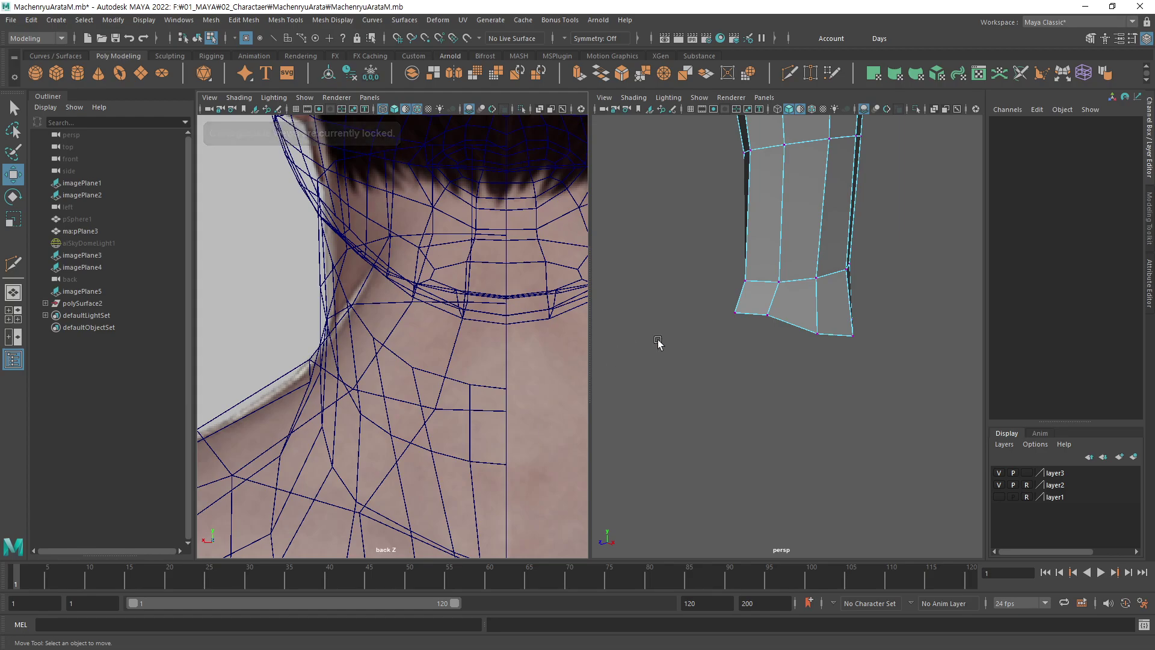
{"action": "key", "text": "ctrl+z"}
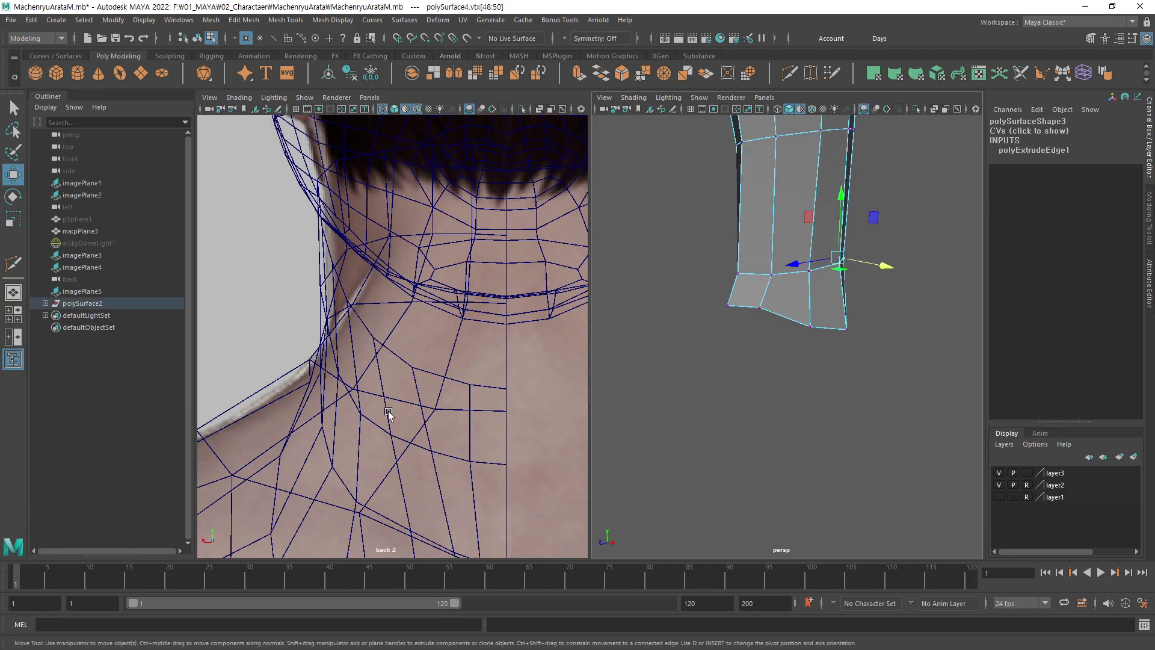
{"action": "key", "text": "f"}
{"action": "scroll", "coordinate": [483, 421], "scroll_direction": "down", "scroll_amount": 3}
{"action": "scroll", "coordinate": [405, 438], "scroll_direction": "up", "scroll_amount": 1}
{"action": "scroll", "coordinate": [416, 357], "scroll_direction": "up", "scroll_amount": 1}
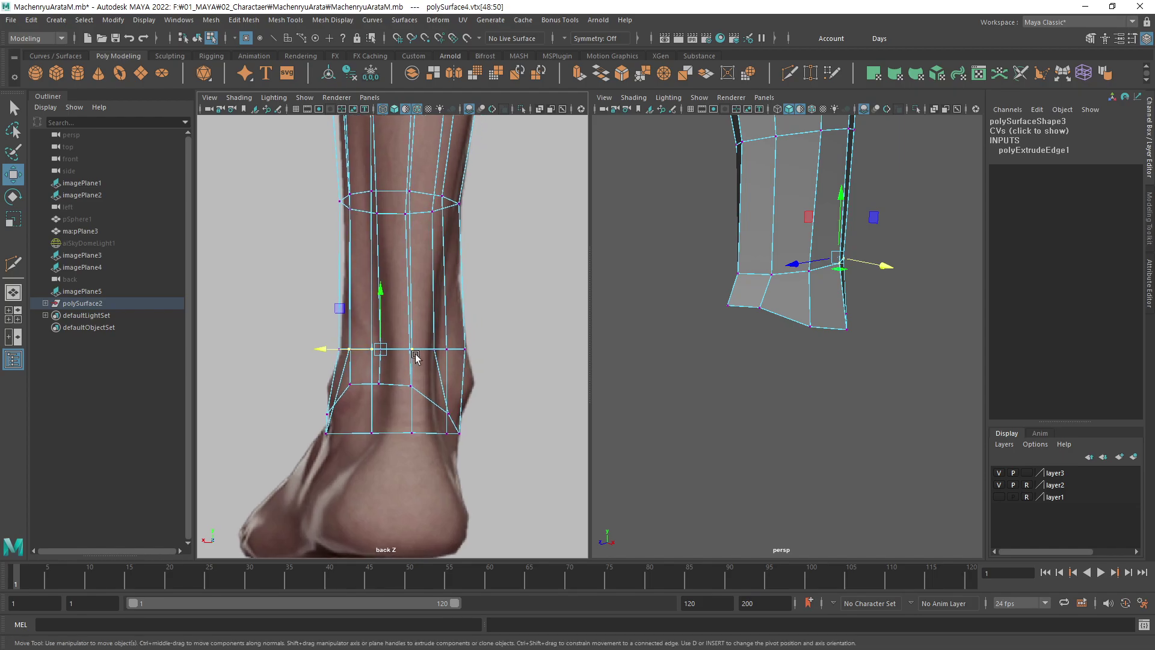
{"action": "left_click_drag", "start_coordinate": [602, 313], "coordinate": [729, 252], "text": "alt"}
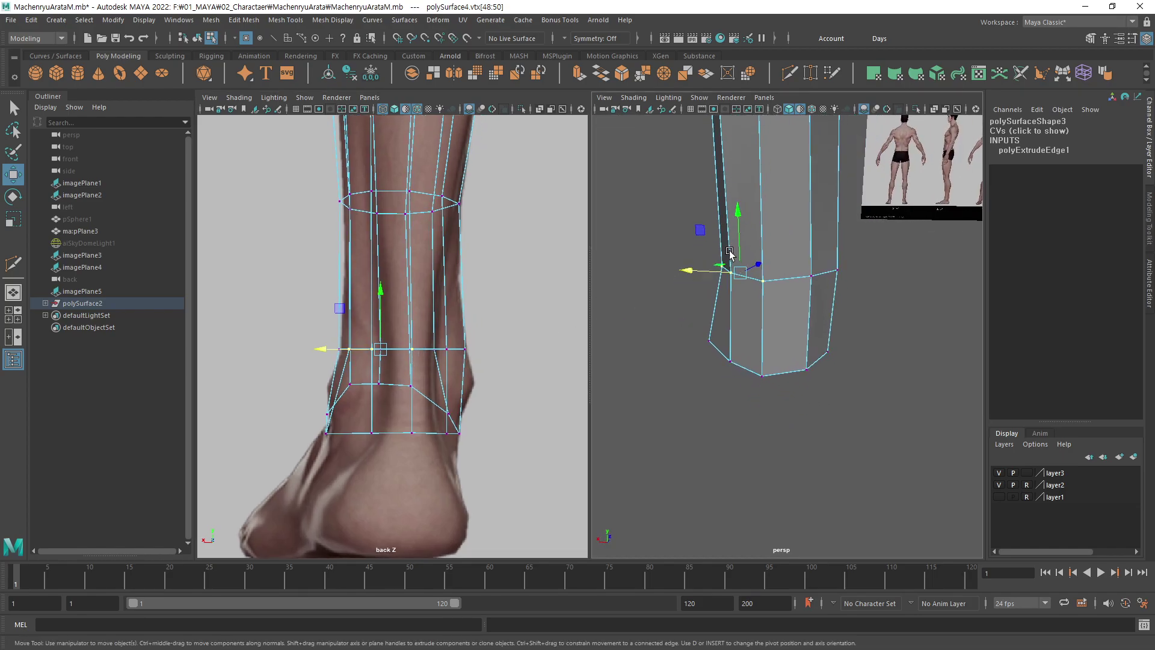
{"action": "key", "text": "q"}
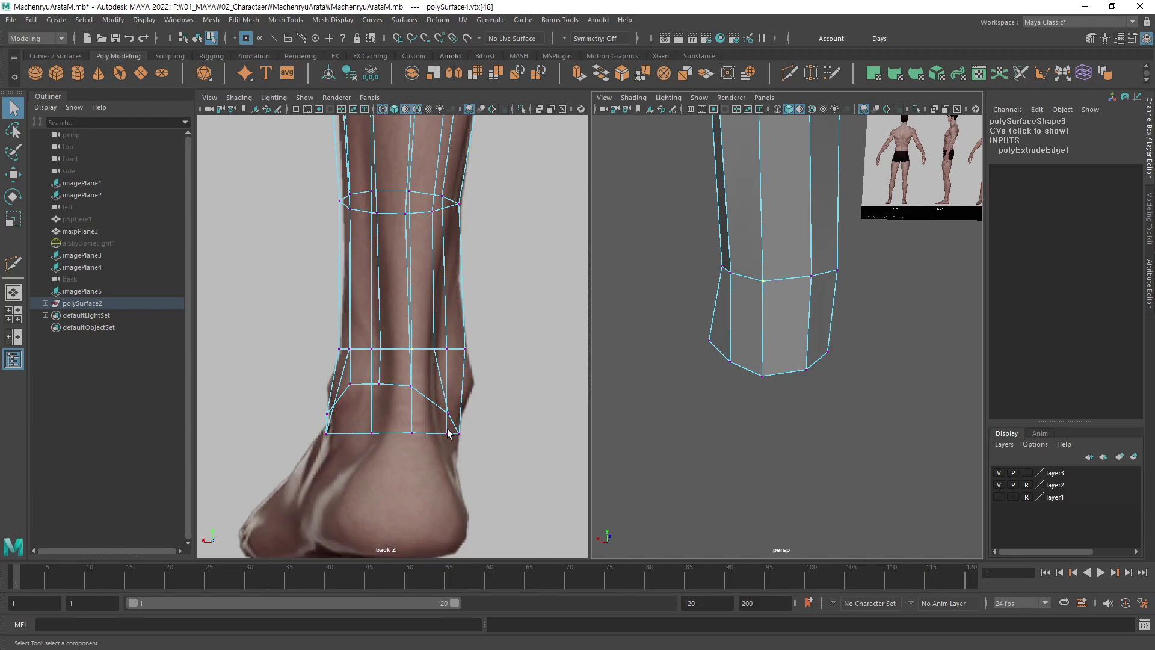
{"action": "middle_click_drag", "start_coordinate": [448, 433], "coordinate": [460, 396], "text": "alt"}
{"action": "left_click_drag", "start_coordinate": [627, 311], "coordinate": [826, 259], "text": "alt"}
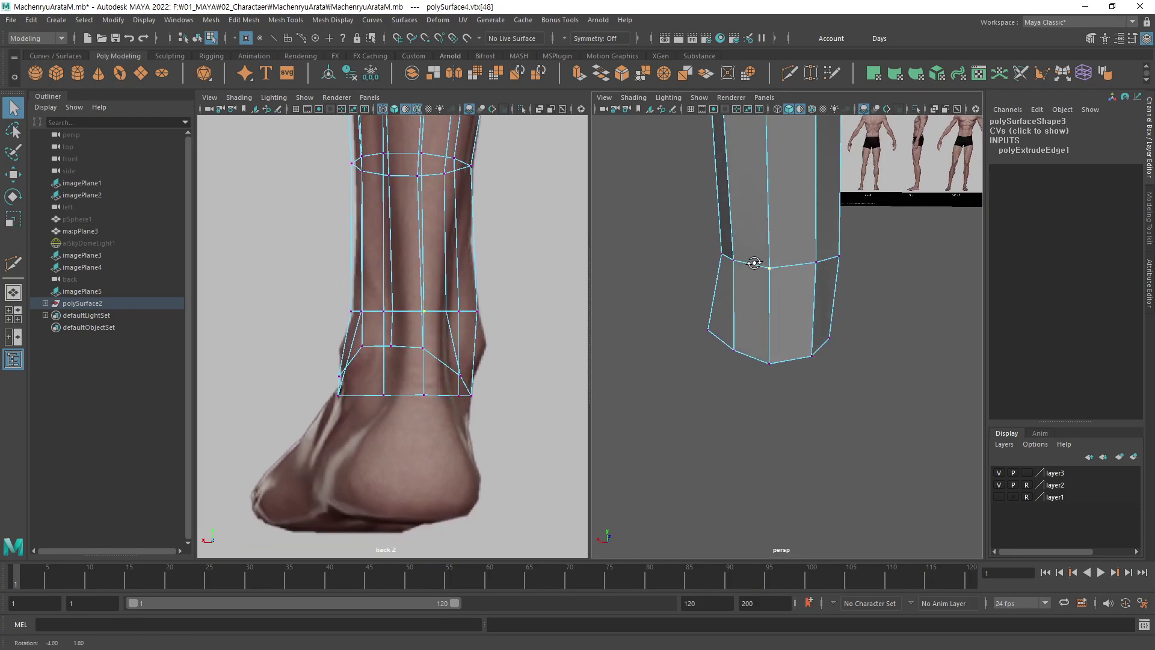
Slide three ankle-ring vertices left along X to fit the back reference.
{"action": "key", "text": "w"}
{"action": "left_click_drag", "start_coordinate": [446, 317], "coordinate": [434, 317]}
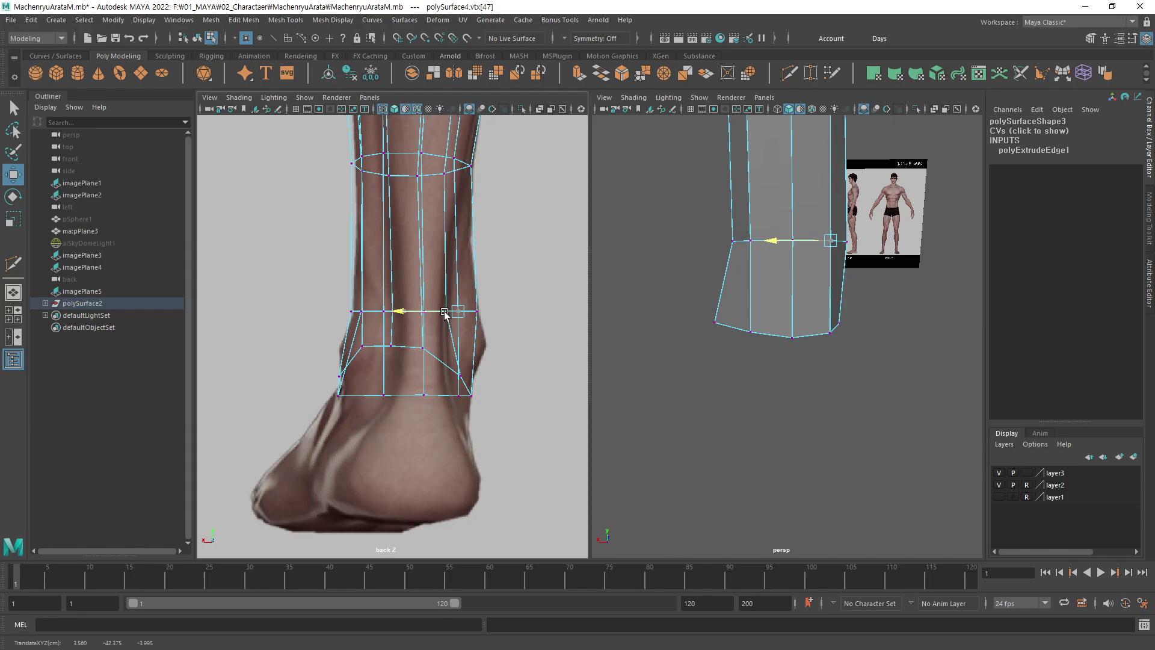
{"action": "key", "text": "q"}
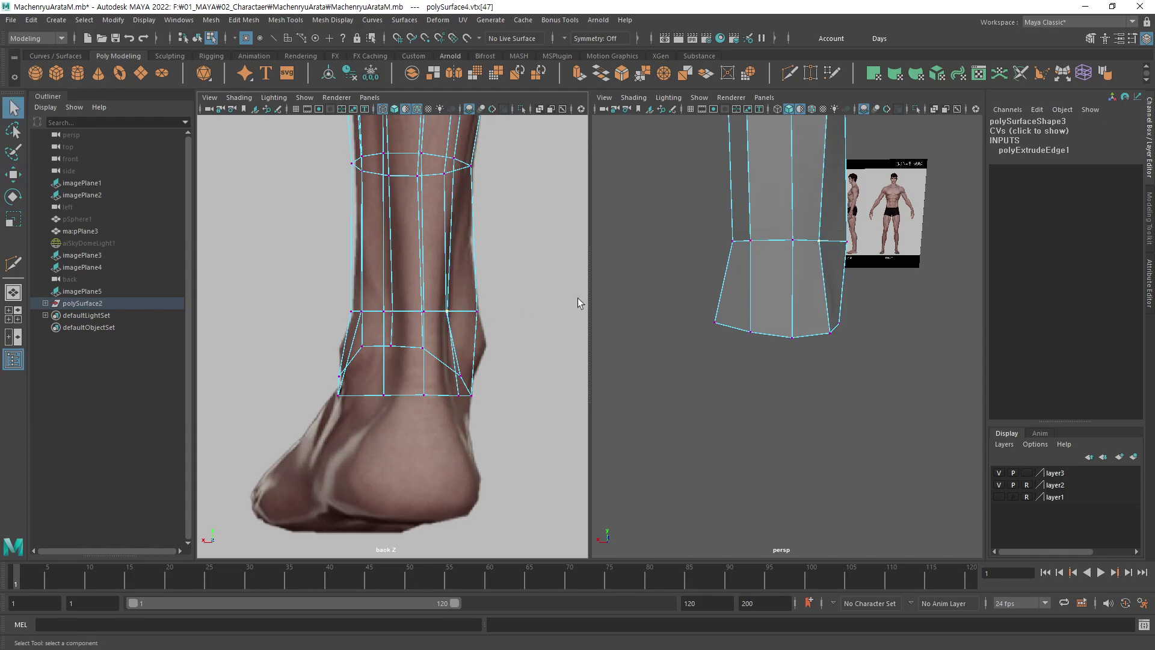
{"action": "left_click_drag", "start_coordinate": [740, 250], "coordinate": [756, 277], "text": "alt"}
{"action": "middle_click_drag", "start_coordinate": [397, 337], "coordinate": [391, 340], "text": "alt"}
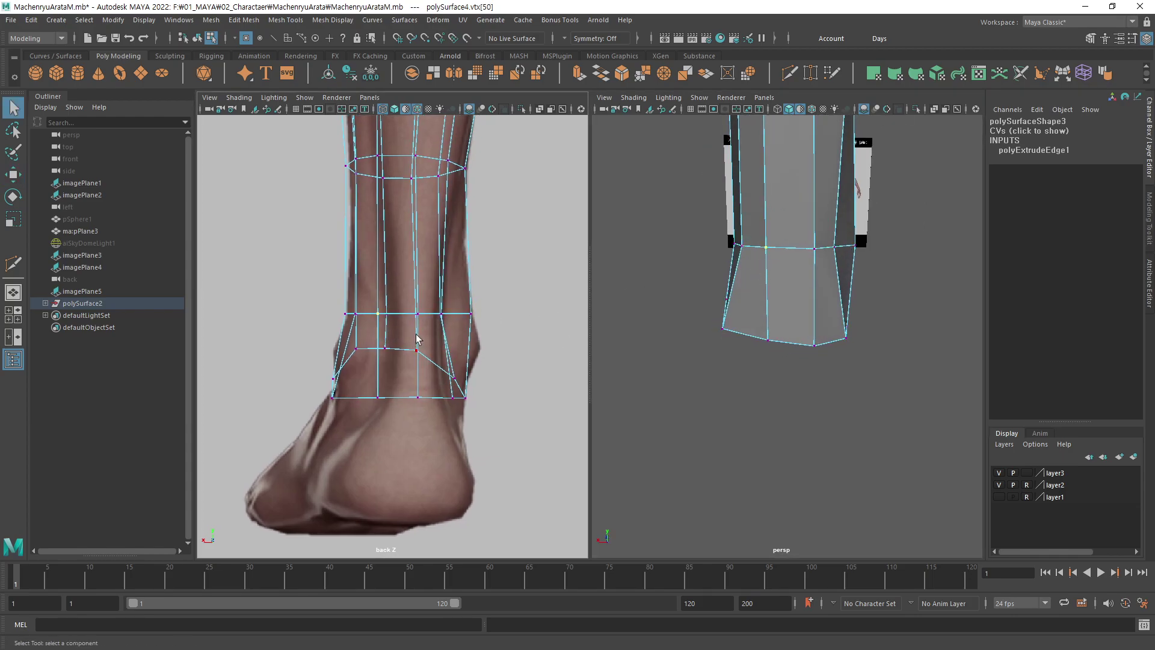
{"action": "key", "text": "w"}
{"action": "left_click_drag", "start_coordinate": [377, 314], "coordinate": [369, 315]}
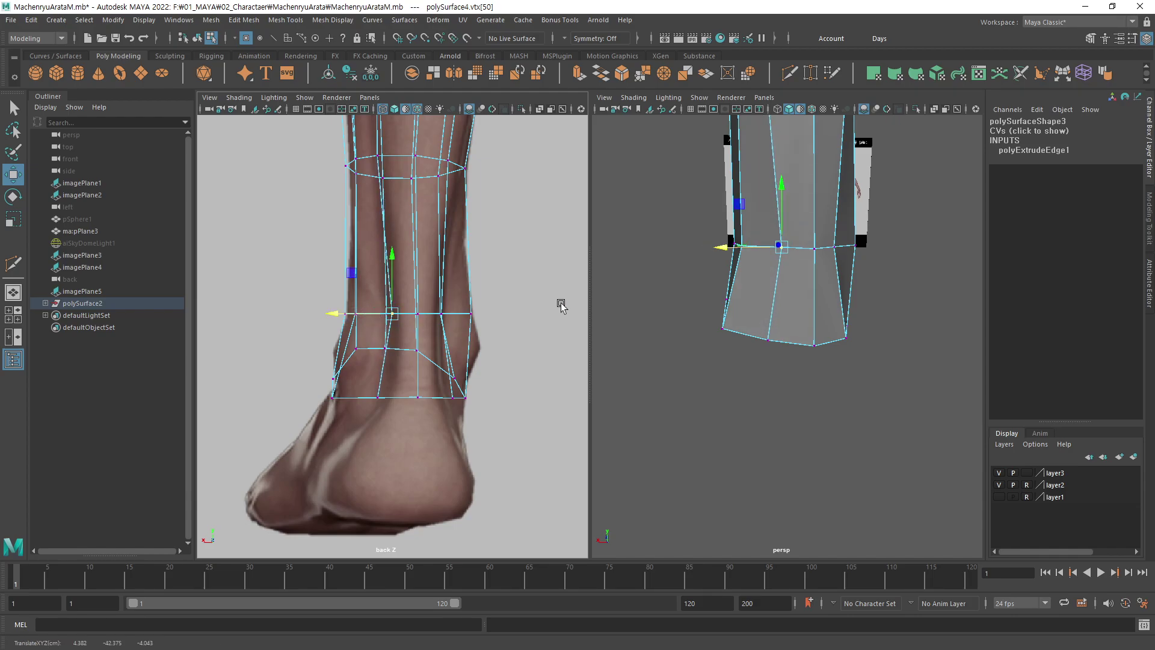
{"action": "left_click_drag", "start_coordinate": [692, 271], "coordinate": [764, 272], "text": "alt"}
{"action": "key", "text": "q"}
{"action": "left_click", "coordinate": [822, 318]}
{"action": "key", "text": "w"}
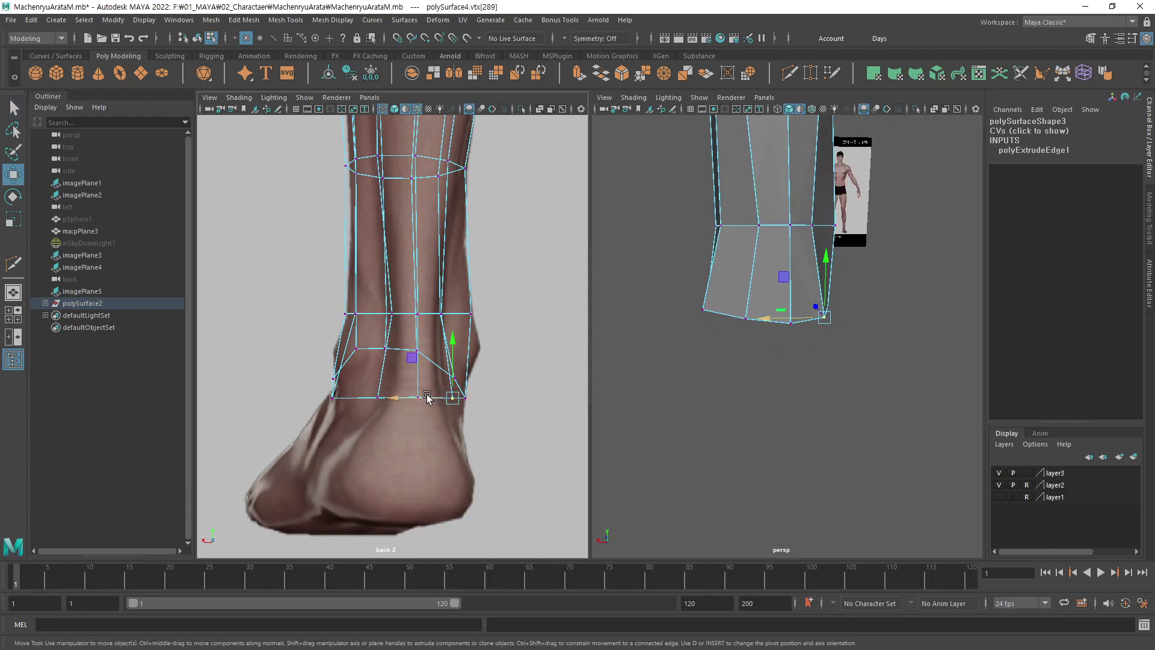
{"action": "left_click_drag", "start_coordinate": [428, 398], "coordinate": [368, 402]}
Adjust the remaining bottom ankle vertices along X, shifting the left one slightly right.
{"action": "key", "text": "q"}
{"action": "left_click", "coordinate": [747, 319]}
{"action": "key", "text": "w"}
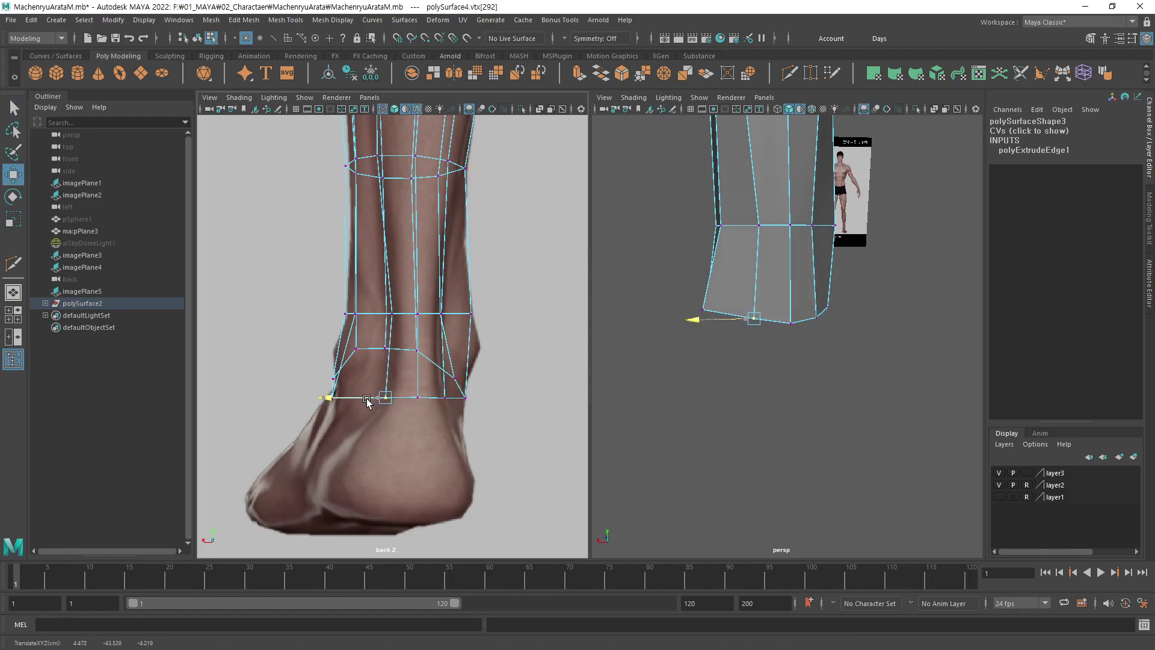
{"action": "left_click", "coordinate": [418, 398]}
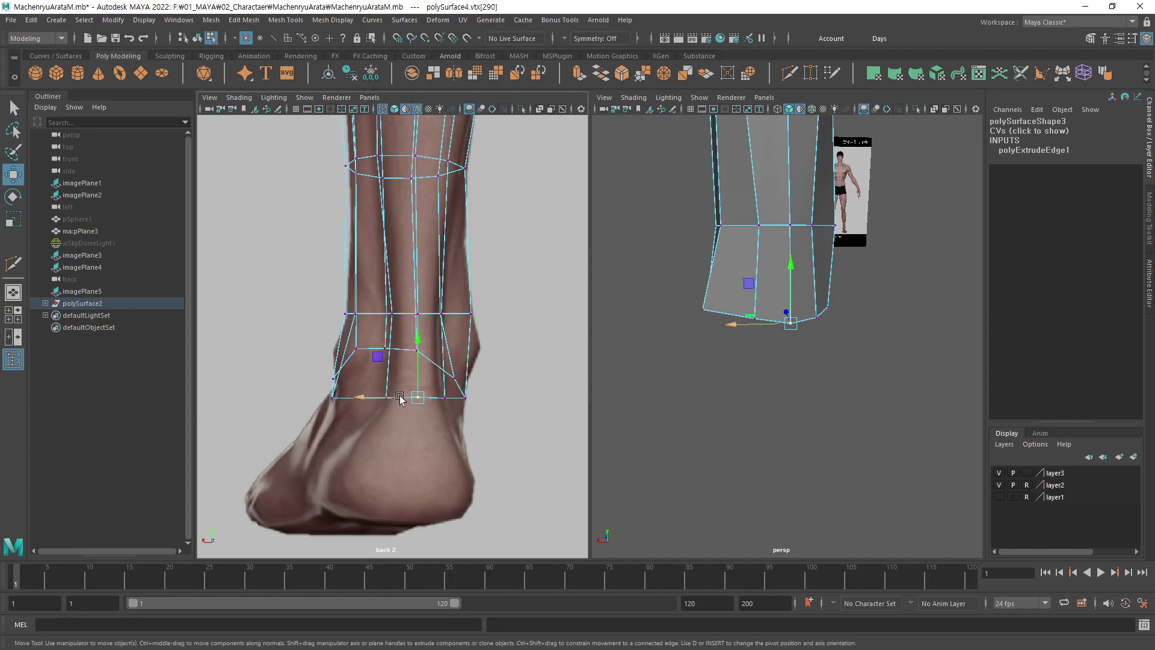
{"action": "left_click_drag", "start_coordinate": [406, 397], "coordinate": [400, 401]}
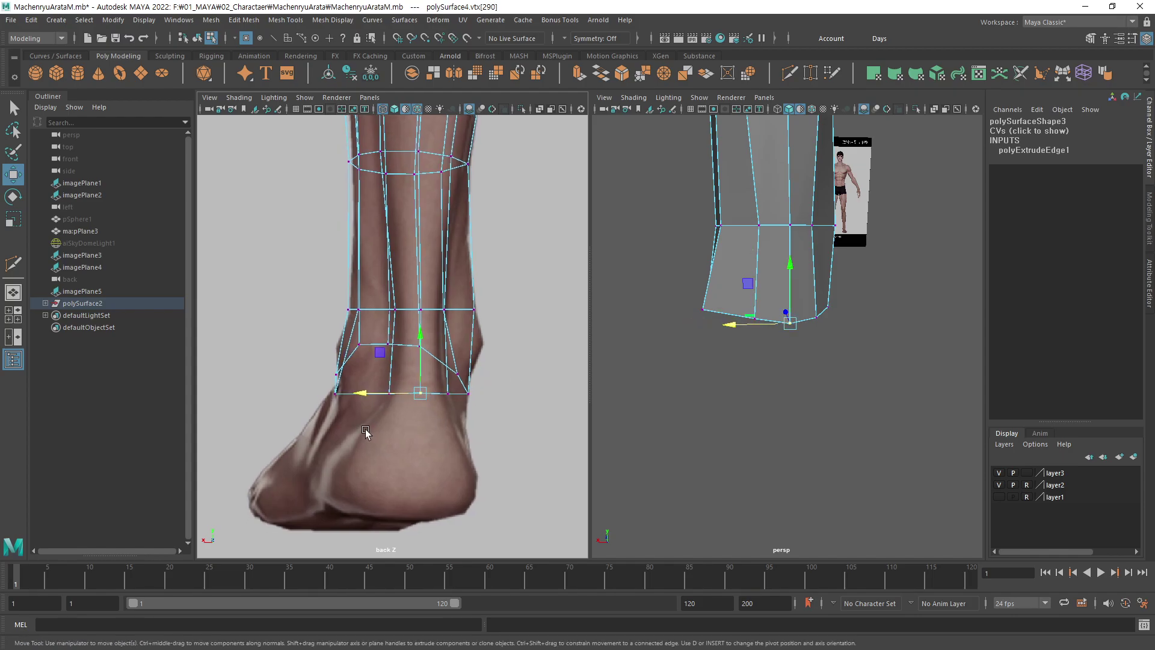
{"action": "left_click", "coordinate": [334, 395]}
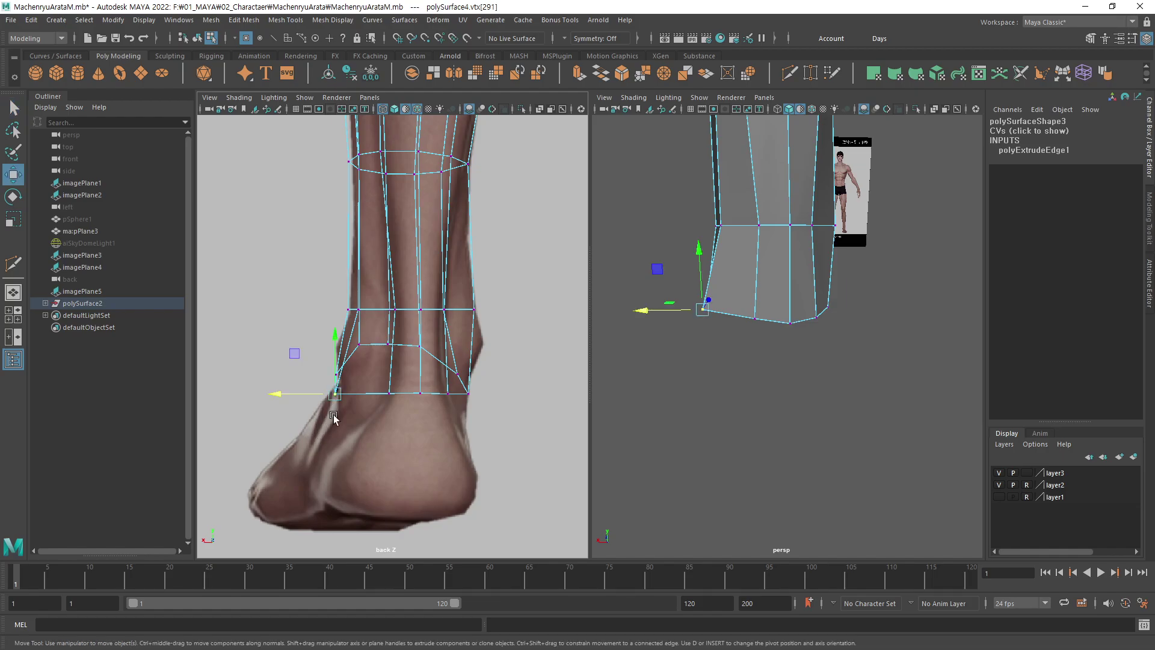
{"action": "left_click_drag", "start_coordinate": [614, 303], "coordinate": [679, 314], "text": "alt"}
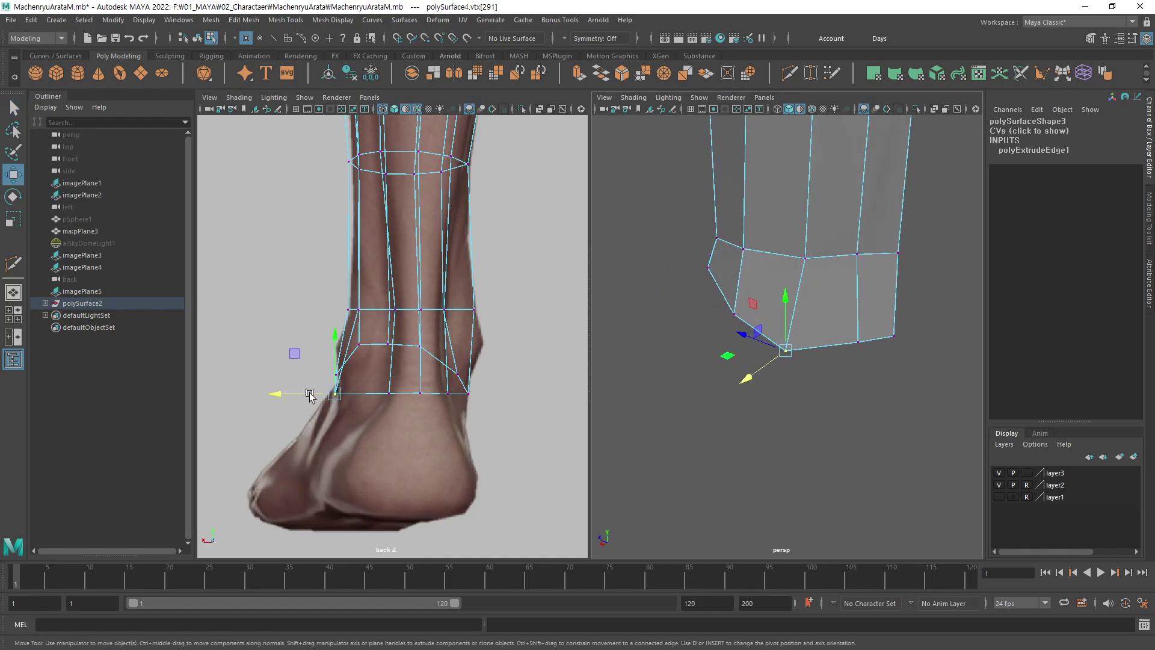
{"action": "left_click_drag", "start_coordinate": [312, 397], "coordinate": [317, 396]}
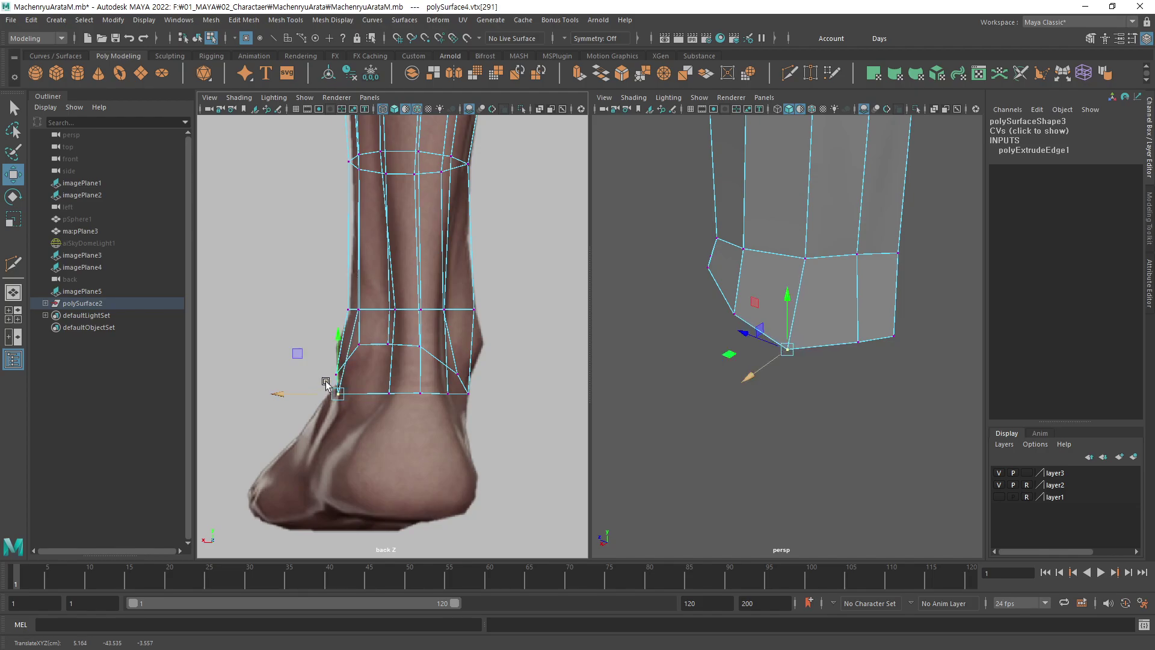
{"action": "scroll", "coordinate": [543, 352], "scroll_direction": "down", "scroll_amount": 3}
{"action": "scroll", "coordinate": [457, 297], "scroll_direction": "down", "scroll_amount": 2}
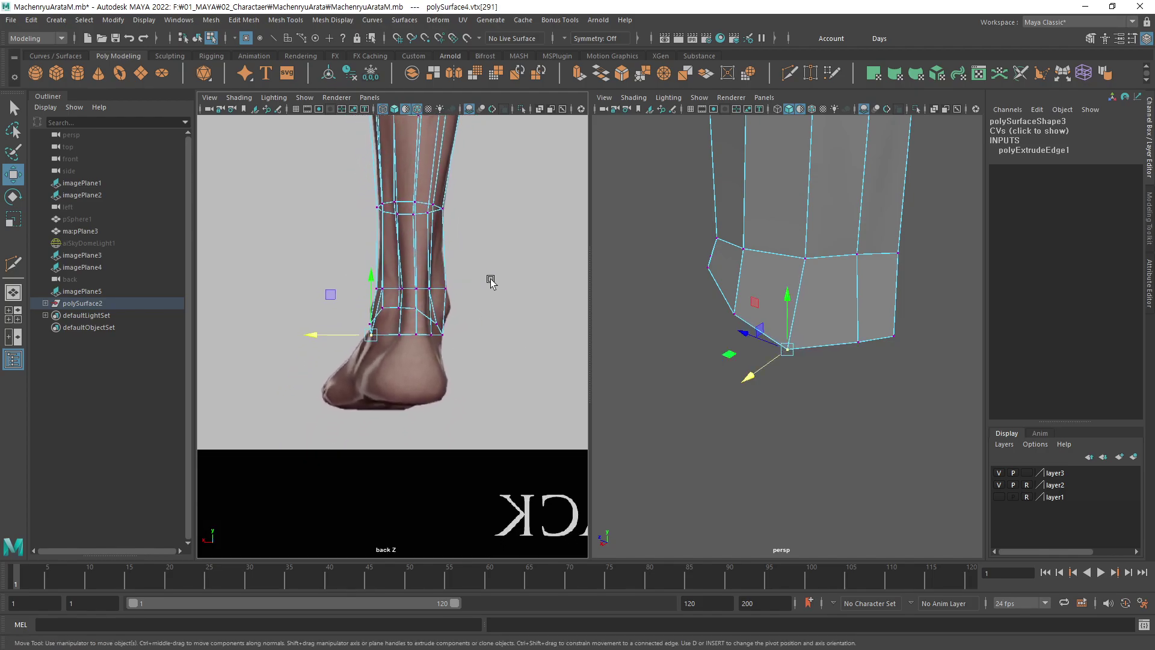
{"action": "middle_click_drag", "start_coordinate": [394, 390], "coordinate": [409, 419], "text": "alt"}
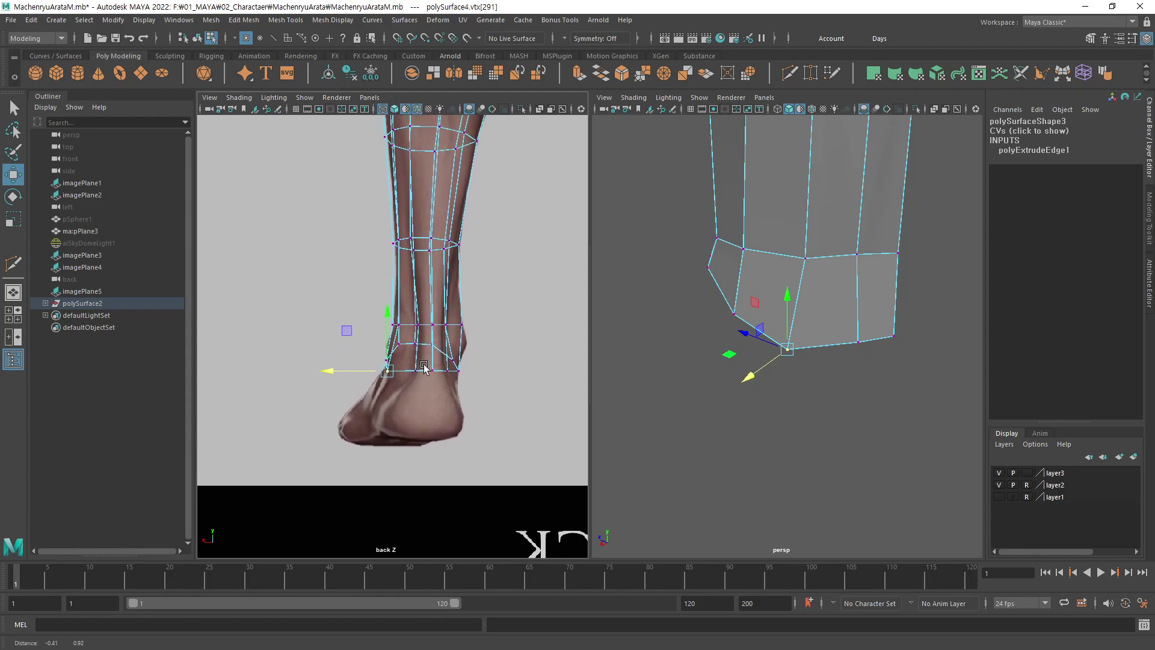
{"action": "mouse_move", "coordinate": [800, 283]}
{"action": "left_mouse_down", "text": "alt"}
{"action": "mouse_move", "coordinate": [863, 269]}
{"action": "mouse_move", "coordinate": [819, 260]}
{"action": "left_mouse_up", "text": "alt"}
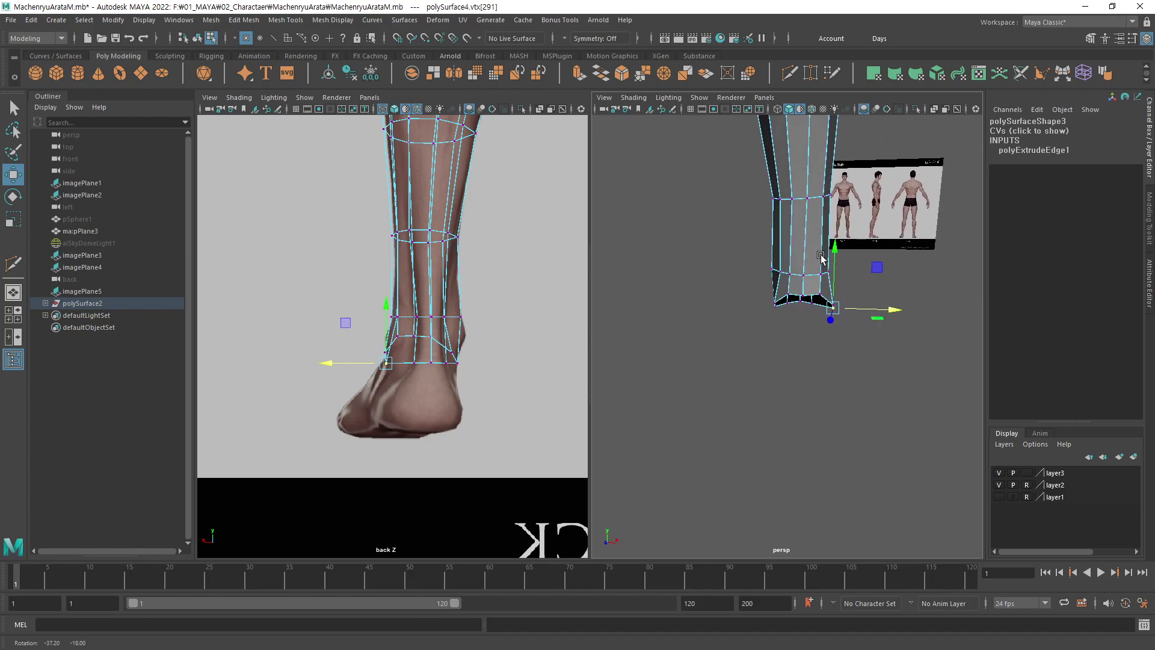
Orbit the perspective view around the leg and zoom the back view onto the ankle.
{"action": "middle_click_drag", "start_coordinate": [393, 335], "coordinate": [390, 316], "text": "alt"}
{"action": "scroll", "coordinate": [836, 300], "scroll_direction": "up", "scroll_amount": 5}
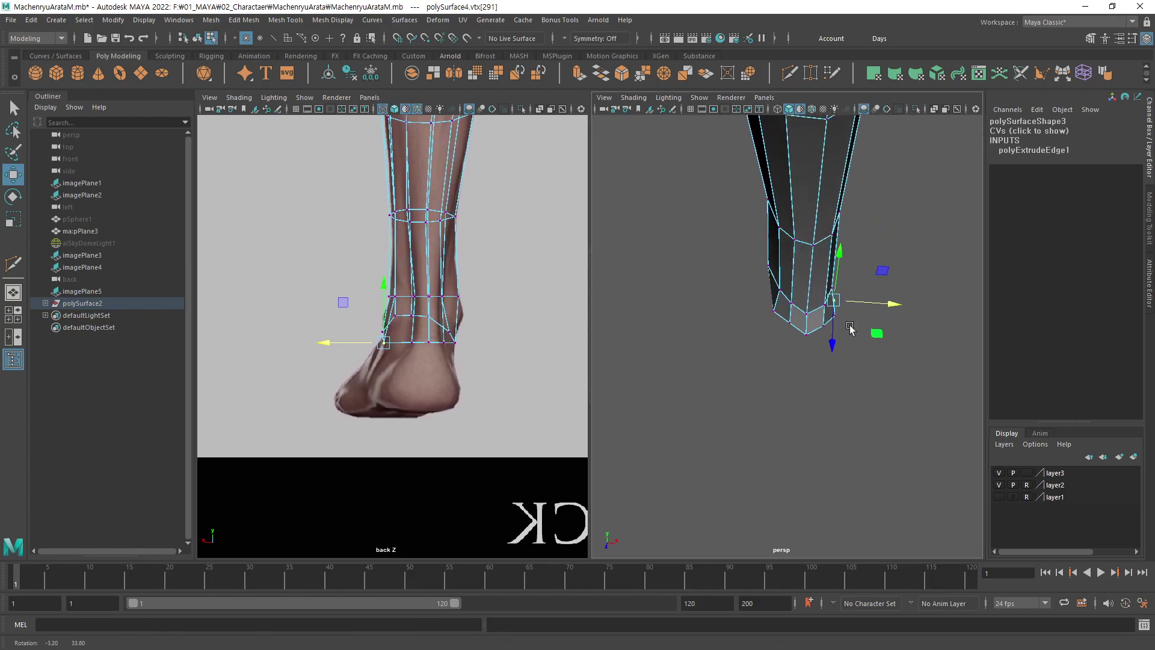
{"action": "mouse_move", "coordinate": [836, 300]}
{"action": "left_mouse_down", "text": "alt"}
{"action": "mouse_move", "coordinate": [848, 314]}
{"action": "mouse_move", "coordinate": [608, 276]}
{"action": "mouse_move", "coordinate": [706, 279]}
{"action": "mouse_move", "coordinate": [785, 327]}
{"action": "left_mouse_up", "text": "alt"}
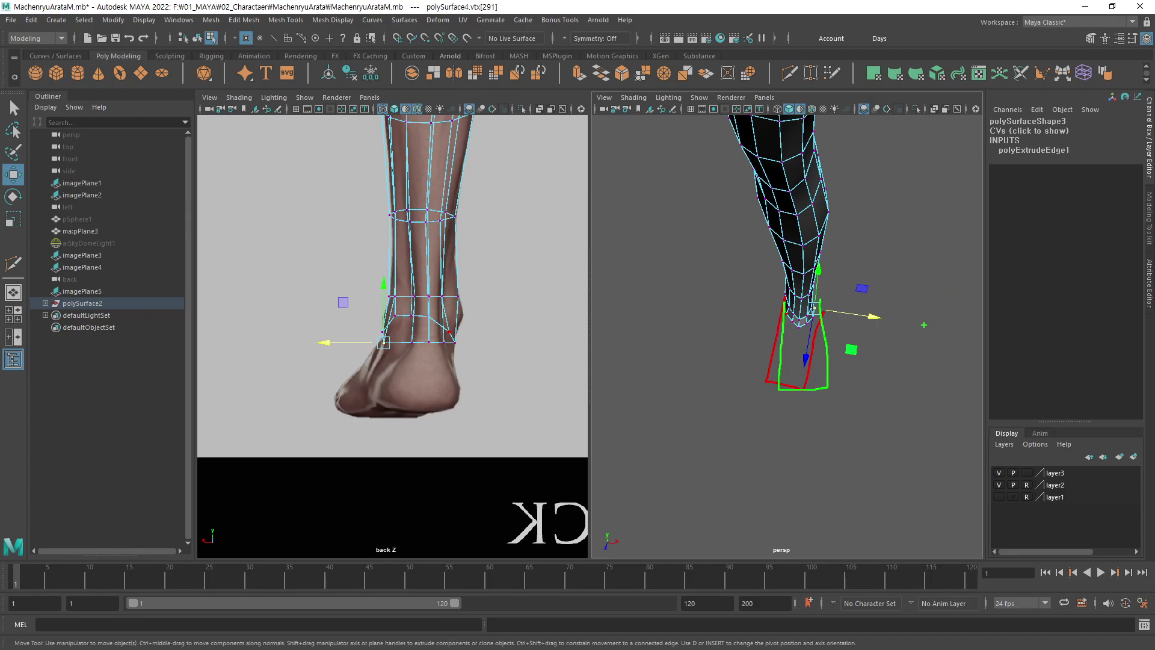
{"action": "key", "text": "Escape"}
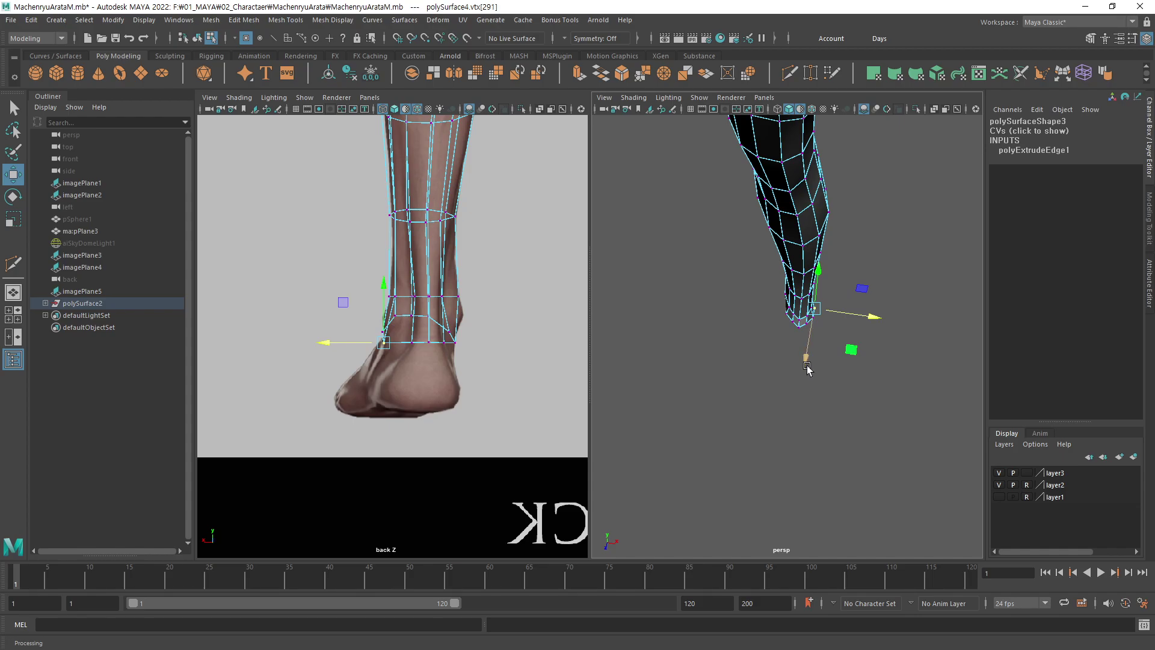
{"action": "mouse_move", "coordinate": [807, 368]}
{"action": "left_mouse_down", "text": "alt"}
{"action": "mouse_move", "coordinate": [814, 342]}
{"action": "mouse_move", "coordinate": [969, 331]}
{"action": "mouse_move", "coordinate": [915, 288]}
{"action": "mouse_move", "coordinate": [750, 291]}
{"action": "mouse_move", "coordinate": [841, 280]}
{"action": "left_mouse_up", "text": "alt"}
{"action": "key", "text": "q"}
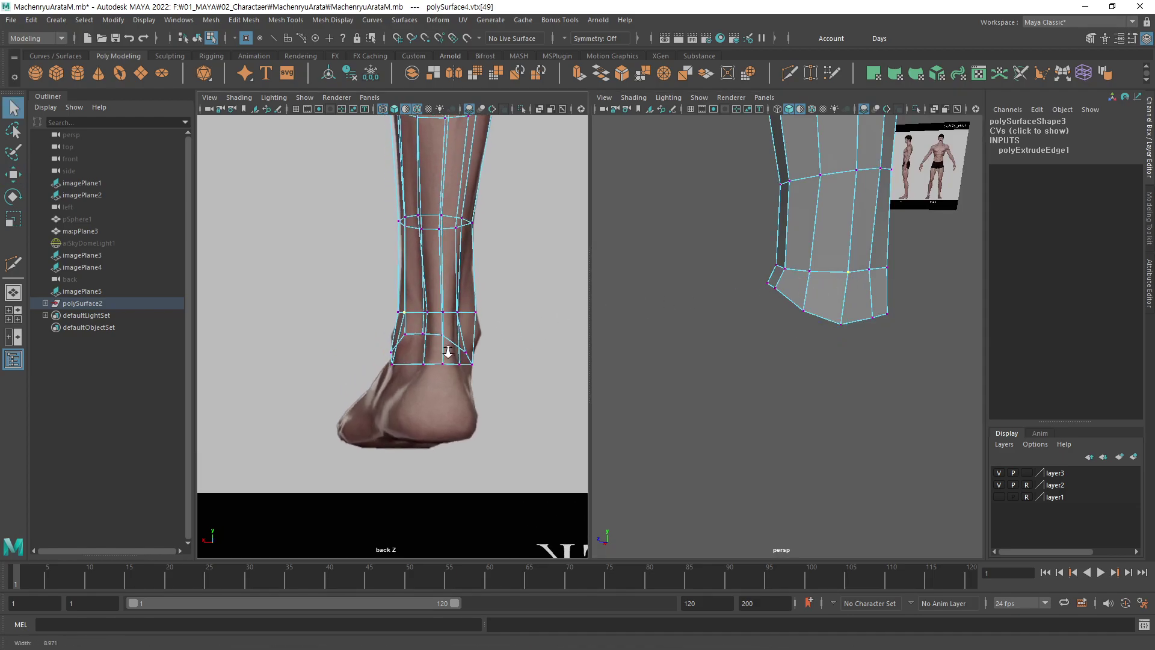
{"action": "right_click_drag", "start_coordinate": [399, 352], "coordinate": [619, 343], "text": "alt"}
Shift the selected left-side ankle vertices slightly right along X, then deselect.
{"action": "key", "text": "w"}
{"action": "left_click_drag", "start_coordinate": [388, 292], "coordinate": [397, 312]}
{"action": "left_click", "coordinate": [393, 392]}
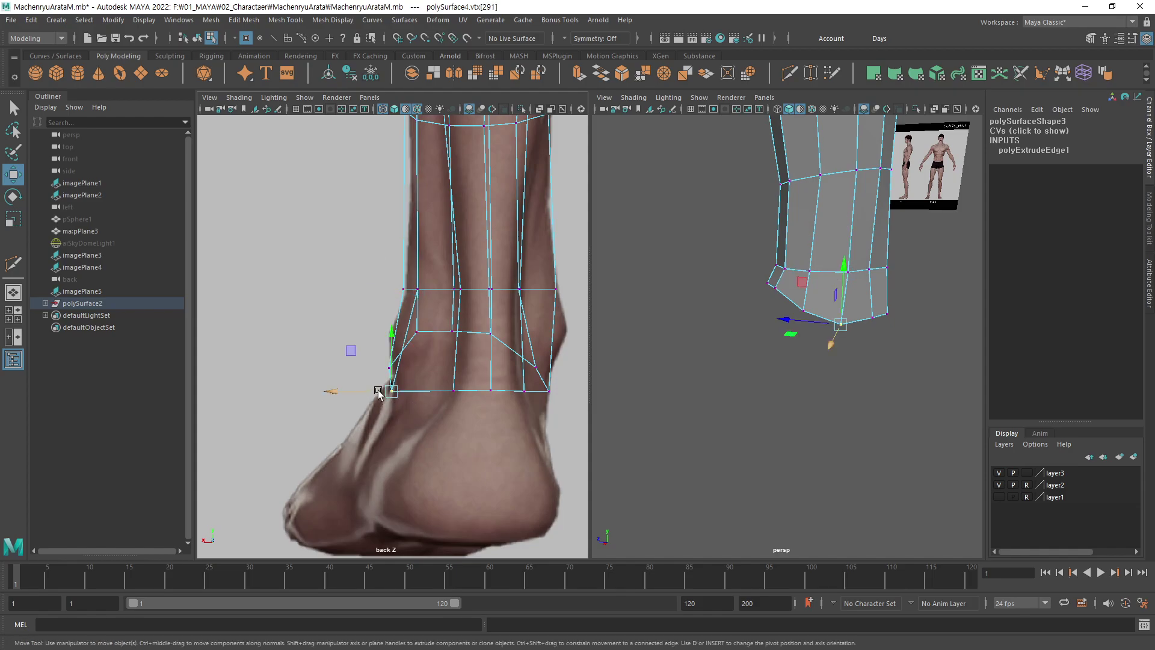
{"action": "left_click", "coordinate": [424, 333]}
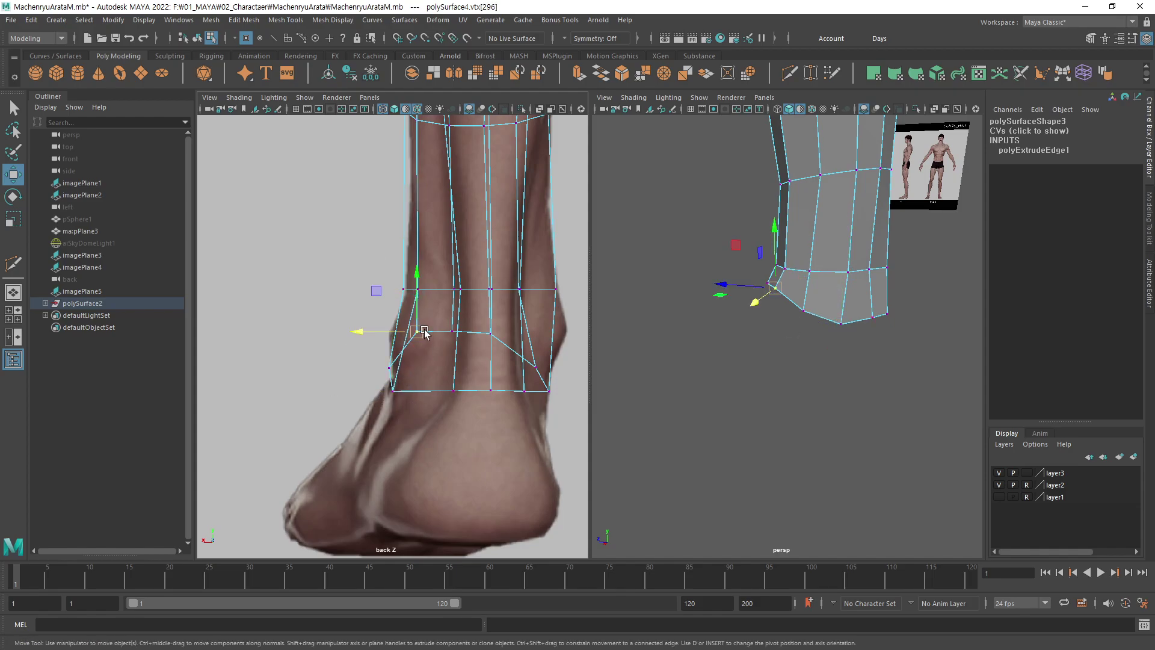
{"action": "mouse_move", "coordinate": [773, 317]}
{"action": "left_mouse_down", "text": "alt"}
{"action": "mouse_move", "coordinate": [850, 289]}
{"action": "mouse_move", "coordinate": [890, 369]}
{"action": "mouse_move", "coordinate": [806, 297]}
{"action": "mouse_move", "coordinate": [873, 310]}
{"action": "mouse_move", "coordinate": [897, 283]}
{"action": "mouse_move", "coordinate": [889, 314]}
{"action": "mouse_move", "coordinate": [825, 297]}
{"action": "mouse_move", "coordinate": [815, 309]}
{"action": "mouse_move", "coordinate": [539, 287]}
{"action": "mouse_move", "coordinate": [562, 276]}
{"action": "mouse_move", "coordinate": [794, 270]}
{"action": "mouse_move", "coordinate": [497, 265]}
{"action": "left_mouse_up", "text": "alt"}
{"action": "left_click", "coordinate": [890, 369]}
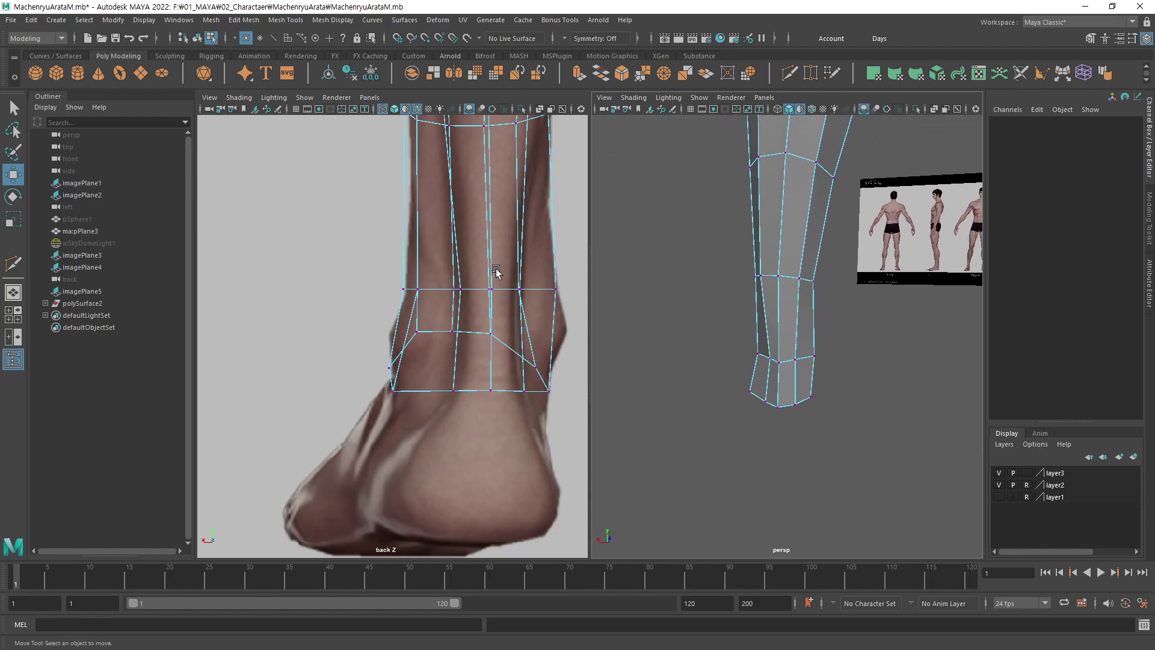
{"action": "middle_click_drag", "start_coordinate": [497, 265], "coordinate": [440, 397], "text": "alt"}
Shift the knee and lower-leg ring vertices sideways along X to fit the reference.
{"action": "key", "text": "q"}
{"action": "left_click", "coordinate": [760, 159]}
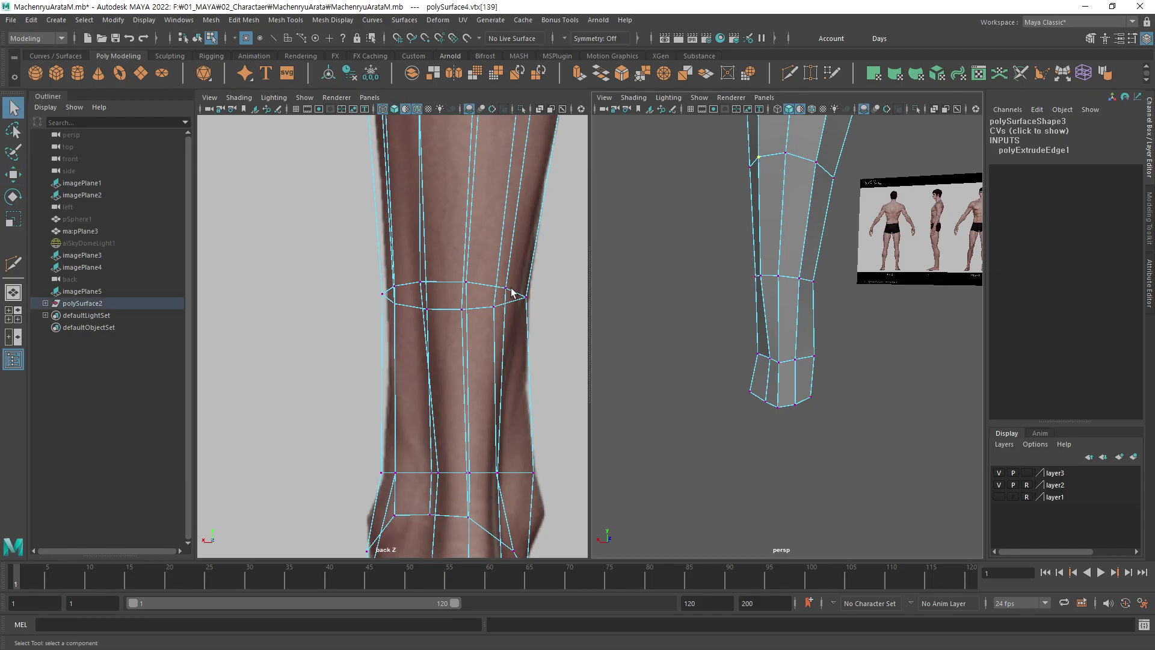
{"action": "scroll", "coordinate": [521, 366], "scroll_direction": "down", "scroll_amount": 2}
{"action": "scroll", "coordinate": [477, 381], "scroll_direction": "down", "scroll_amount": 4}
{"action": "middle_click_drag", "start_coordinate": [477, 381], "coordinate": [490, 381], "text": "alt"}
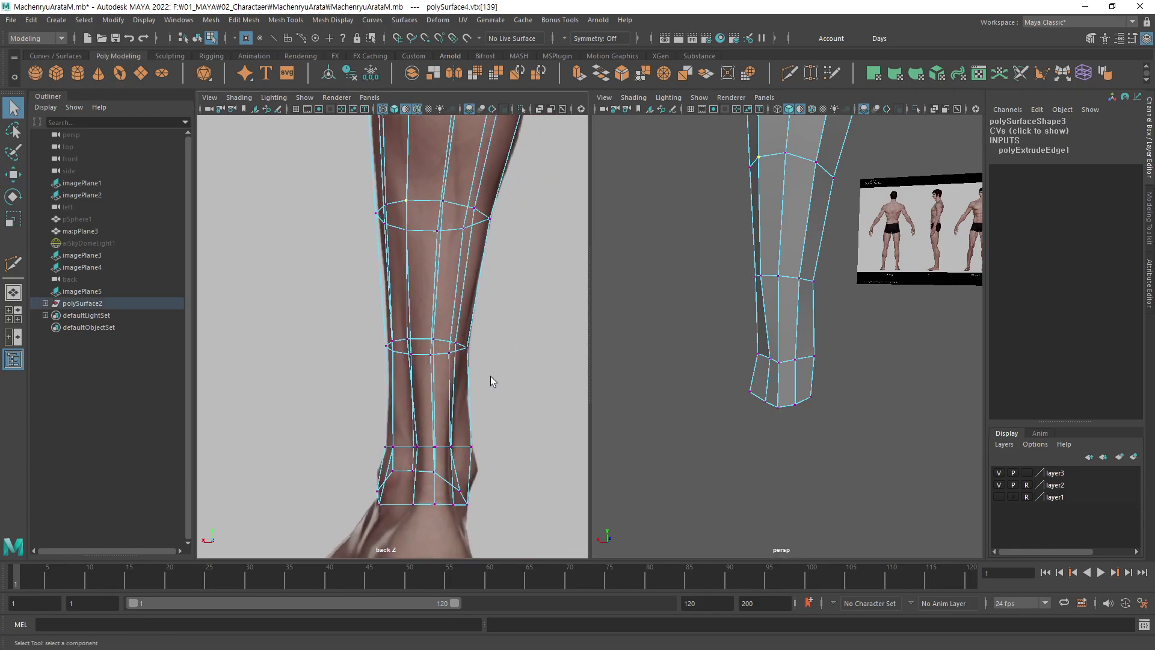
{"action": "key", "text": "w"}
{"action": "left_click_drag", "start_coordinate": [768, 271], "coordinate": [779, 266], "text": "alt"}
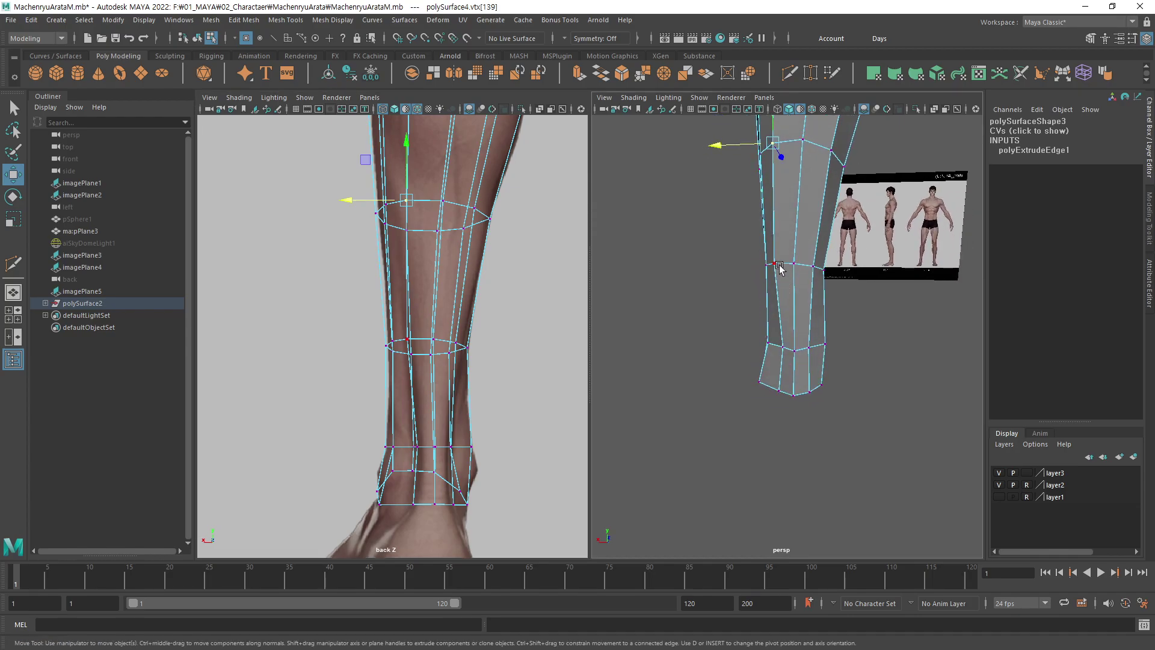
{"action": "left_click", "coordinate": [774, 263]}
{"action": "left_click_drag", "start_coordinate": [373, 342], "coordinate": [391, 347]}
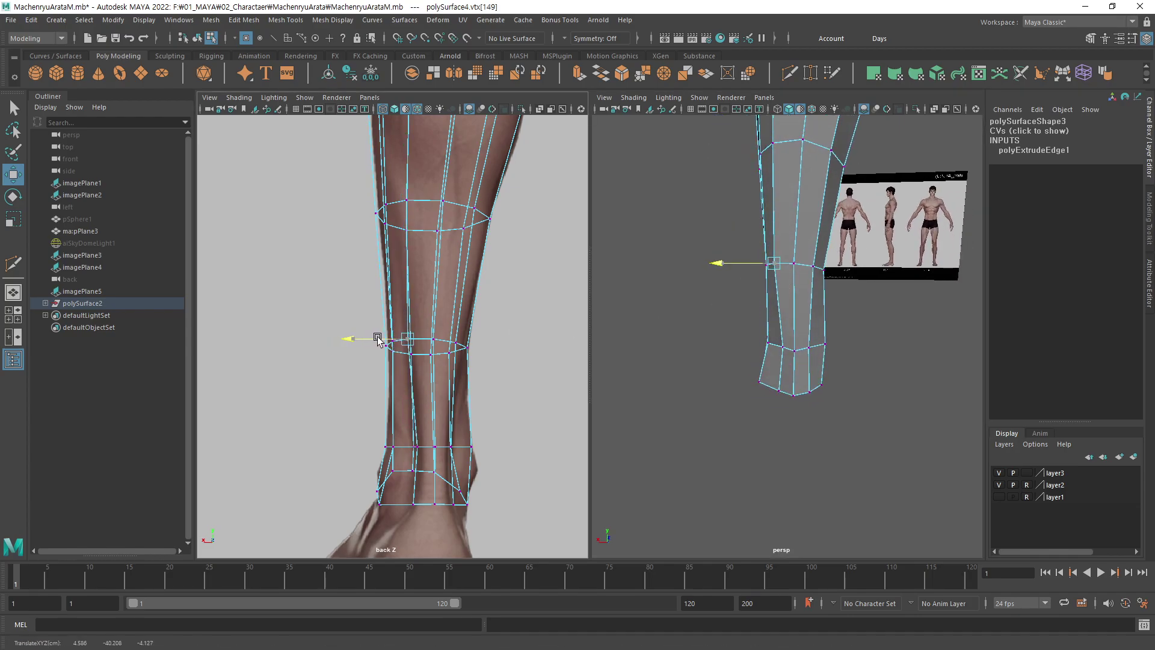
{"action": "key", "text": "q"}
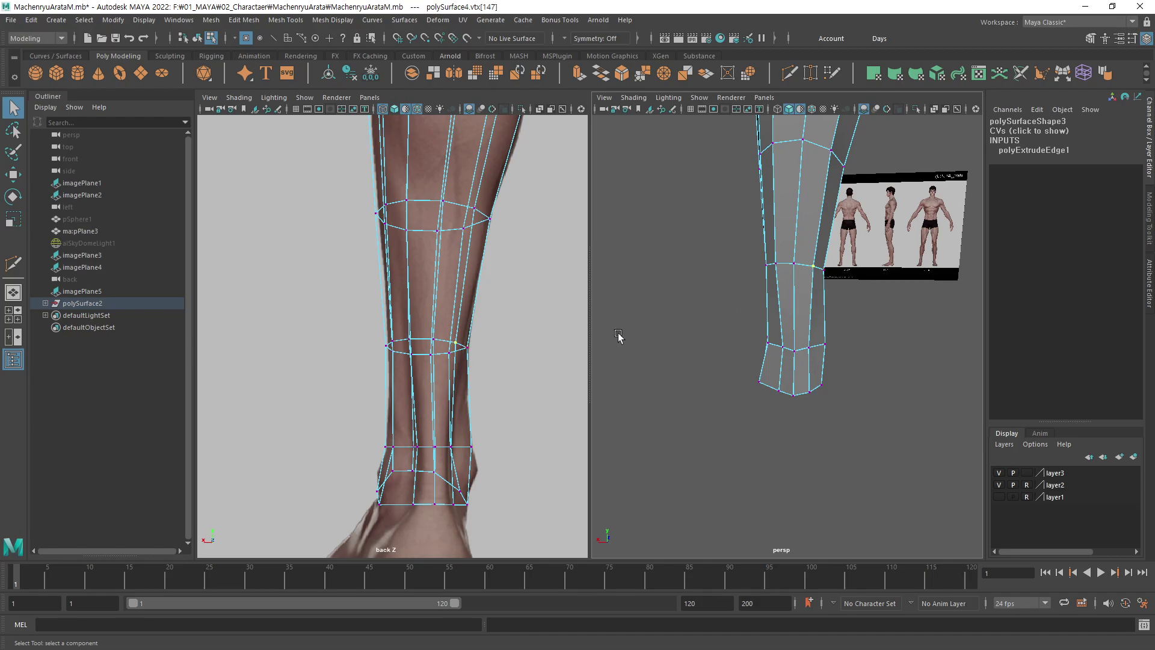
{"action": "key", "text": "w"}
{"action": "left_click_drag", "start_coordinate": [431, 342], "coordinate": [437, 343]}
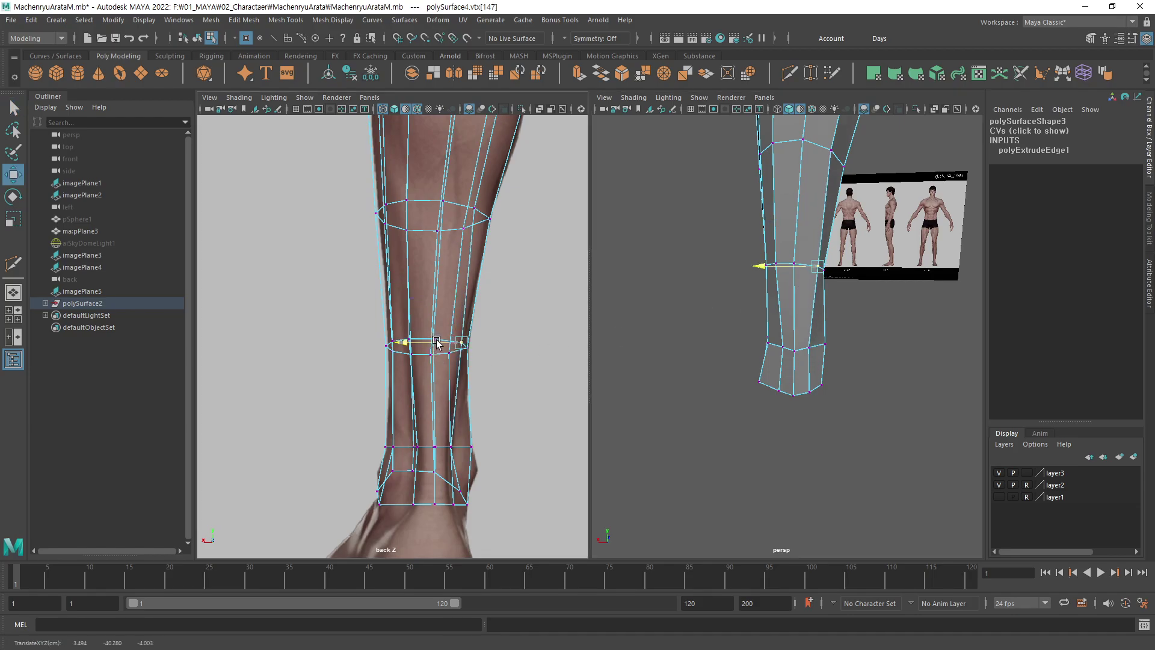
Push one upper-ring vertex outward and pull another inward along X.
{"action": "scroll", "coordinate": [782, 300], "scroll_direction": "up", "scroll_amount": 3}
{"action": "left_click", "coordinate": [475, 208]}
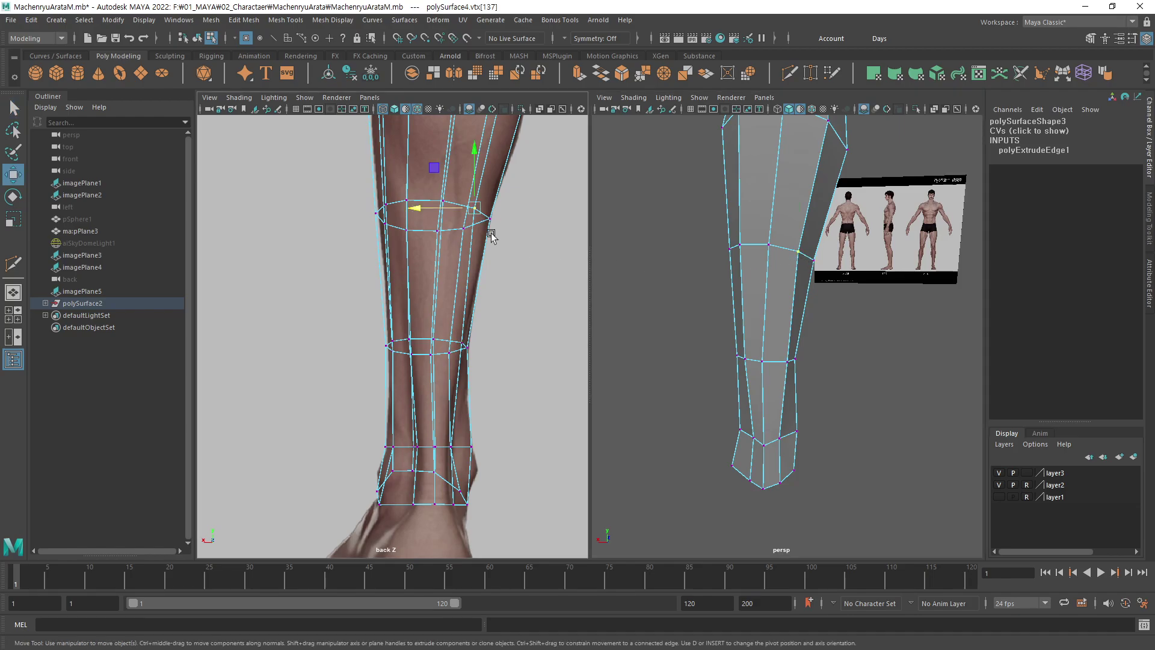
{"action": "left_click_drag", "start_coordinate": [453, 208], "coordinate": [460, 209]}
{"action": "left_click", "coordinate": [407, 201]}
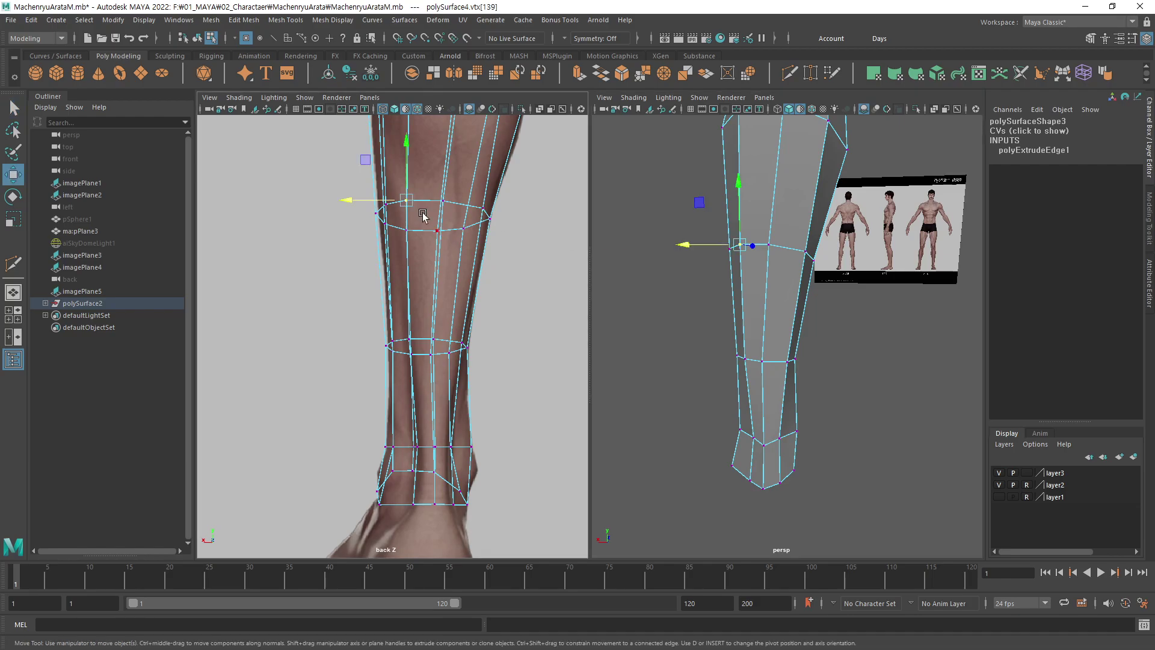
{"action": "left_click_drag", "start_coordinate": [388, 200], "coordinate": [380, 200]}
Push the calf ring's right and left edge vertices out to the reference outline.
{"action": "middle_click_drag", "start_coordinate": [442, 177], "coordinate": [510, 335], "text": "alt"}
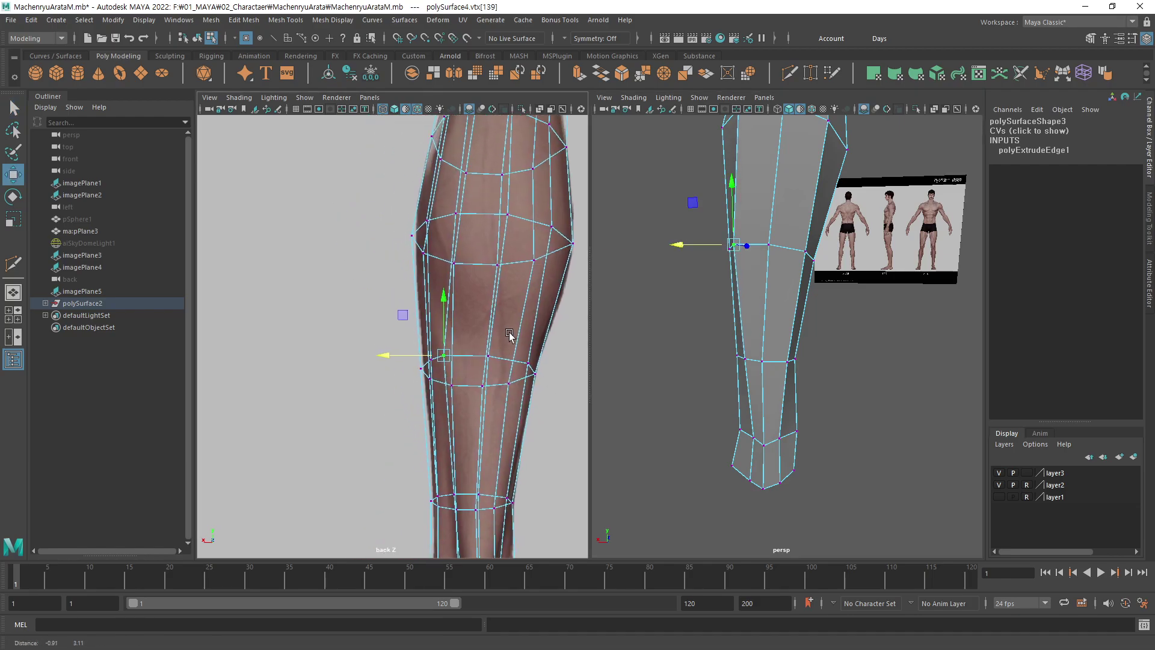
{"action": "middle_click_drag", "start_coordinate": [794, 242], "coordinate": [791, 276], "text": "alt"}
{"action": "scroll", "coordinate": [791, 275], "scroll_direction": "up", "scroll_amount": 2}
{"action": "left_click", "coordinate": [827, 243]}
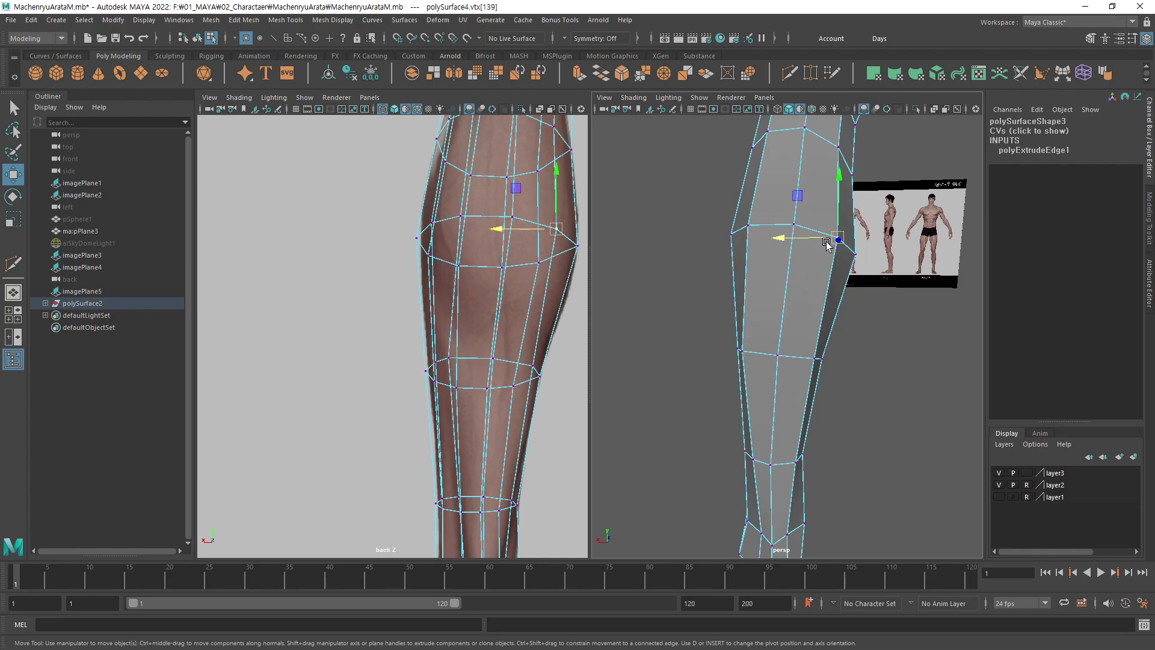
{"action": "left_click_drag", "start_coordinate": [525, 228], "coordinate": [533, 228]}
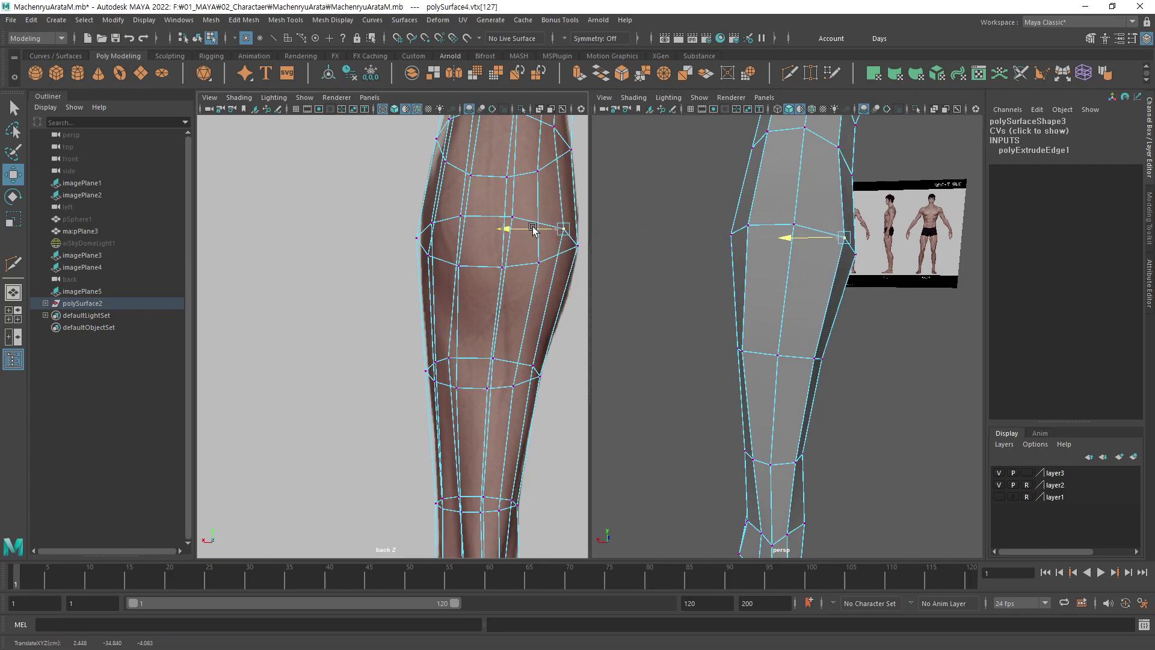
{"action": "left_click", "coordinate": [431, 224]}
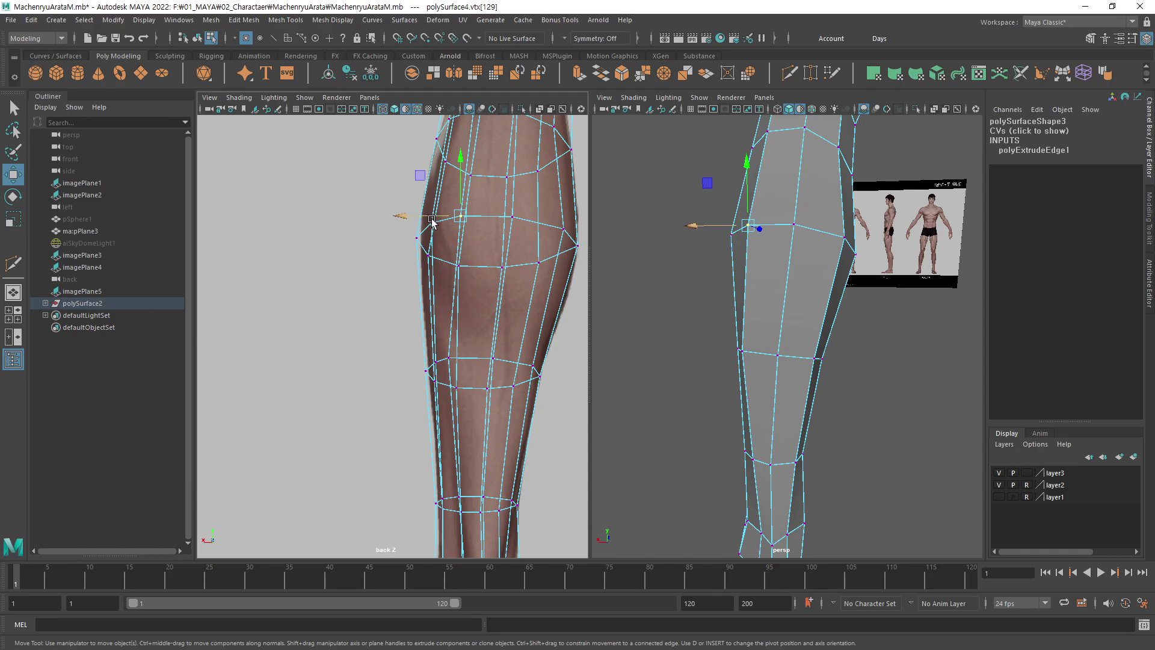
{"action": "left_click_drag", "start_coordinate": [433, 221], "coordinate": [419, 217]}
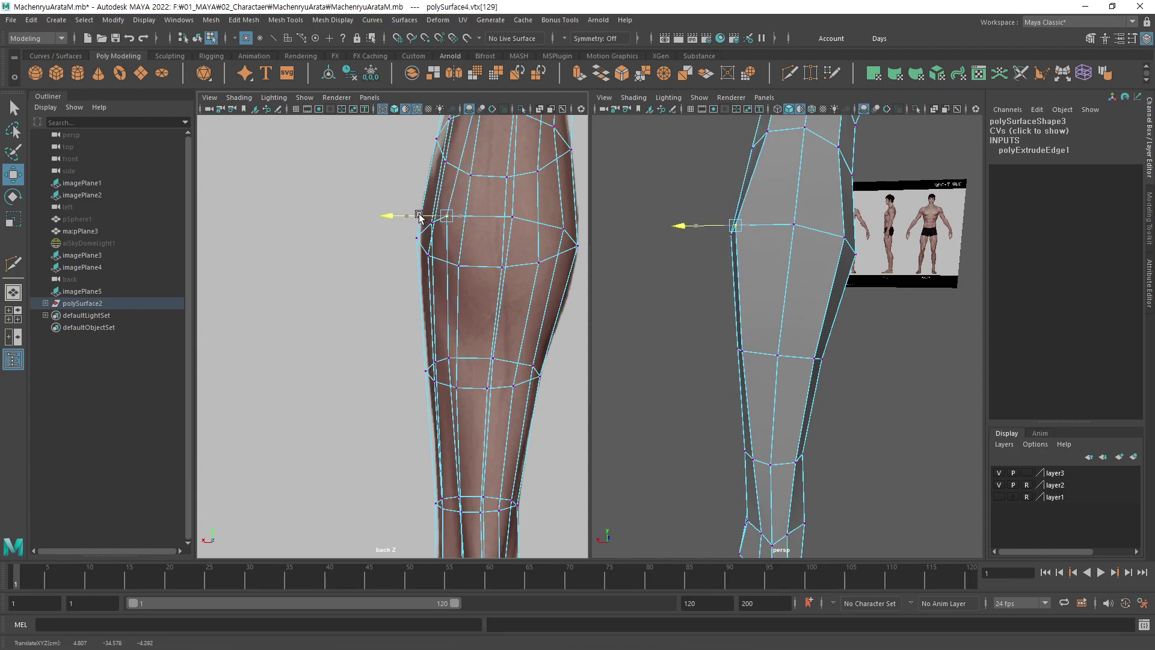
Nudge vertices on the next calf ring along X to fit the calf shape.
{"action": "middle_click_drag", "start_coordinate": [419, 216], "coordinate": [432, 349], "text": "alt"}
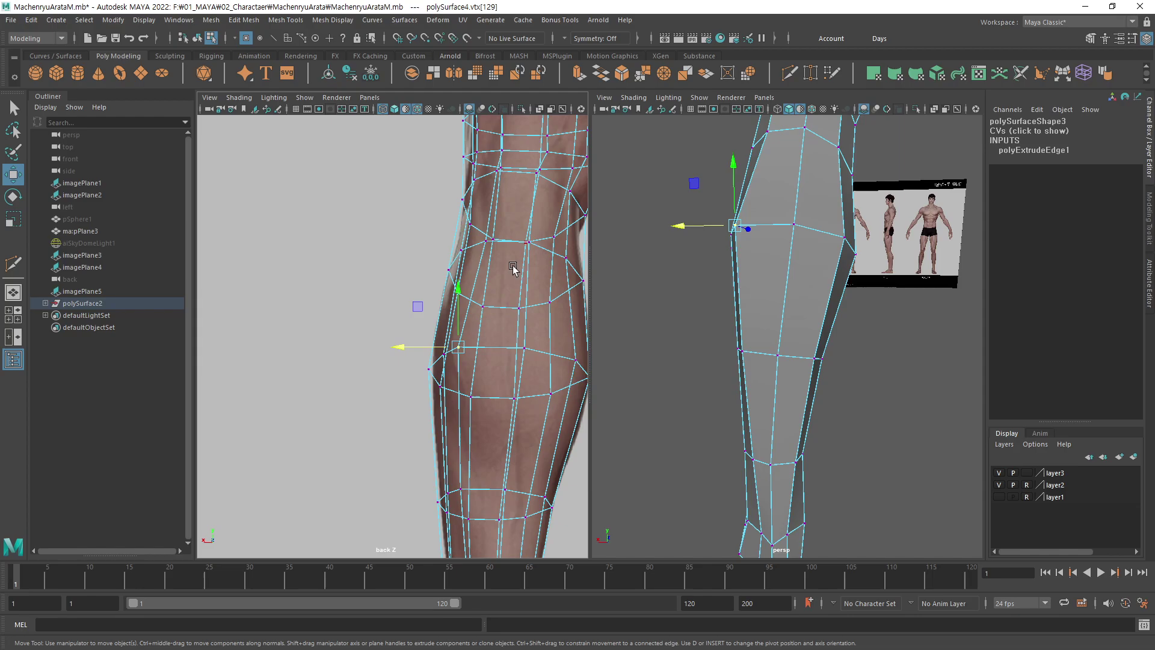
{"action": "key", "text": "q"}
{"action": "left_click", "coordinate": [481, 244]}
{"action": "key", "text": "w"}
{"action": "left_click_drag", "start_coordinate": [445, 241], "coordinate": [437, 241]}
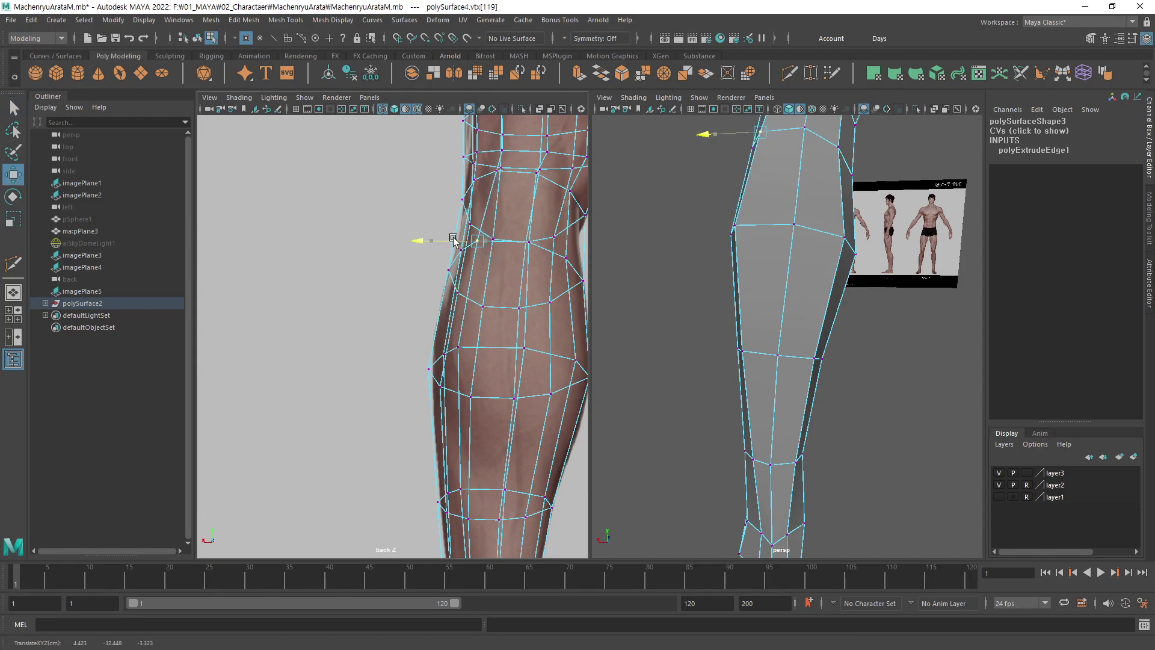
{"action": "left_click_drag", "start_coordinate": [746, 234], "coordinate": [808, 244], "text": "alt"}
{"action": "left_click", "coordinate": [576, 360]}
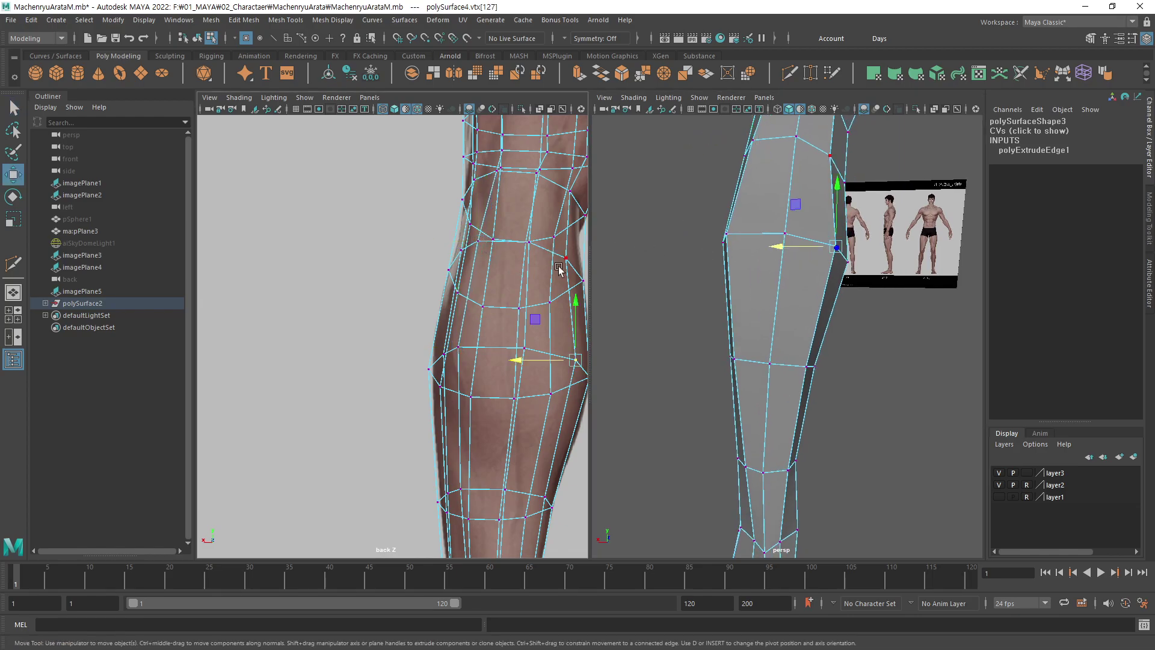
{"action": "left_click_drag", "start_coordinate": [661, 289], "coordinate": [702, 264], "text": "alt"}
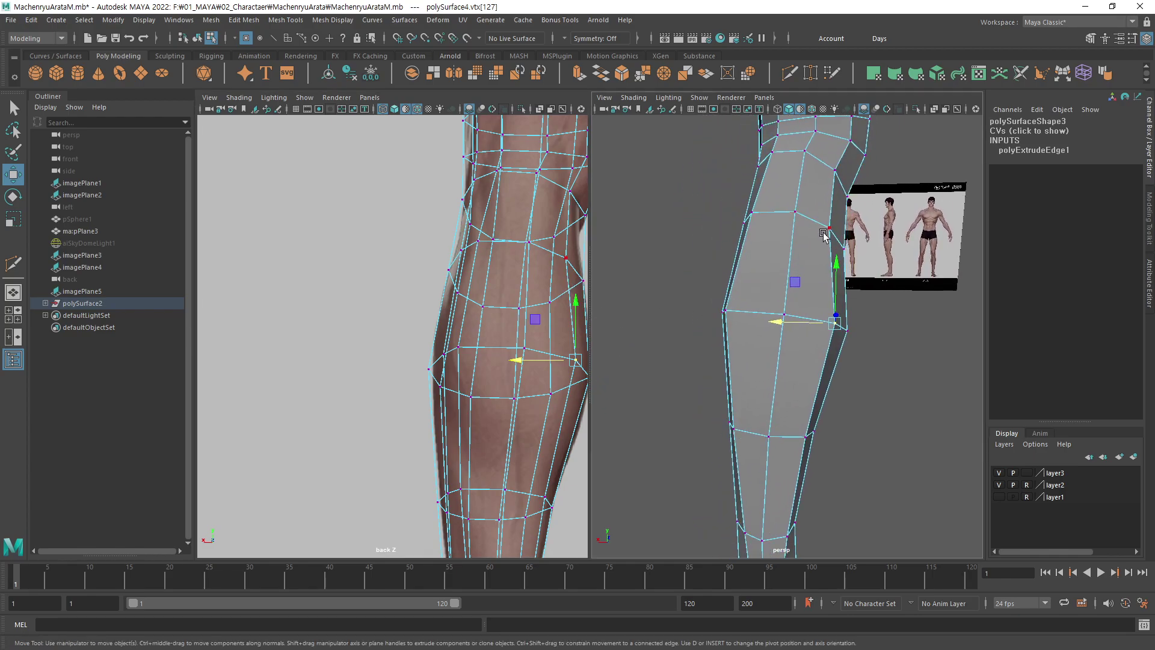
{"action": "middle_click_drag", "start_coordinate": [529, 313], "coordinate": [457, 265], "text": "alt"}
{"action": "left_click", "coordinate": [476, 258]}
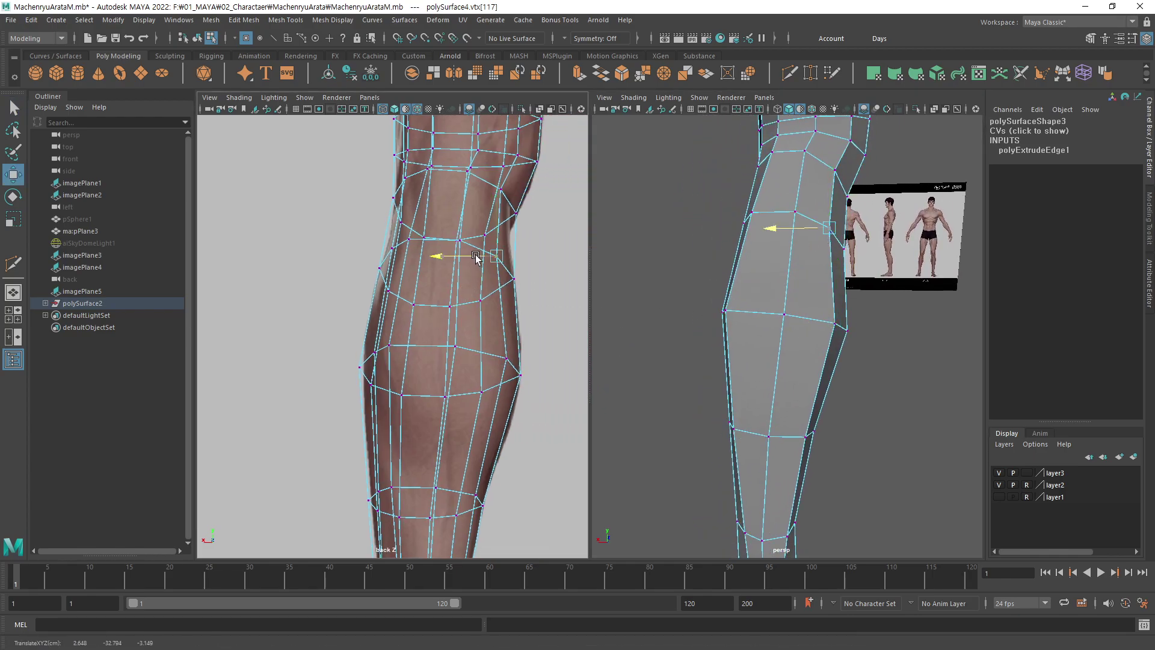
{"action": "left_click_drag", "start_coordinate": [476, 257], "coordinate": [481, 259]}
Pull the calf's right-edge vertex down and nudge the left-edge vertex slightly.
{"action": "left_click", "coordinate": [515, 216]}
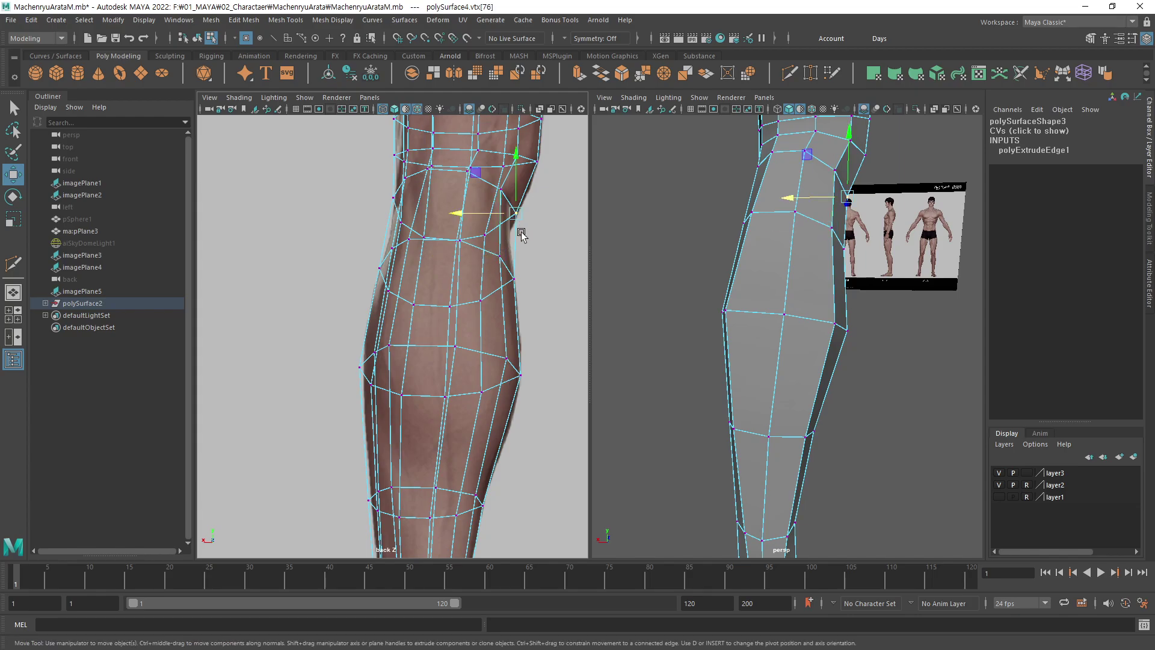
{"action": "left_click_drag", "start_coordinate": [516, 216], "coordinate": [513, 231]}
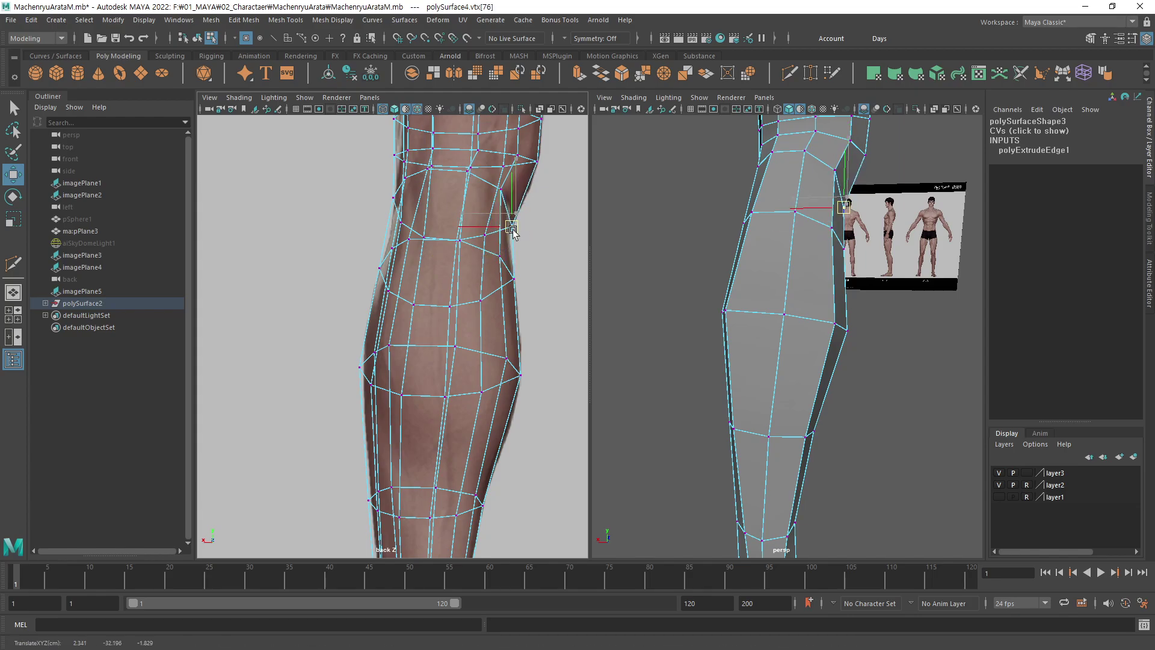
{"action": "key", "text": "q"}
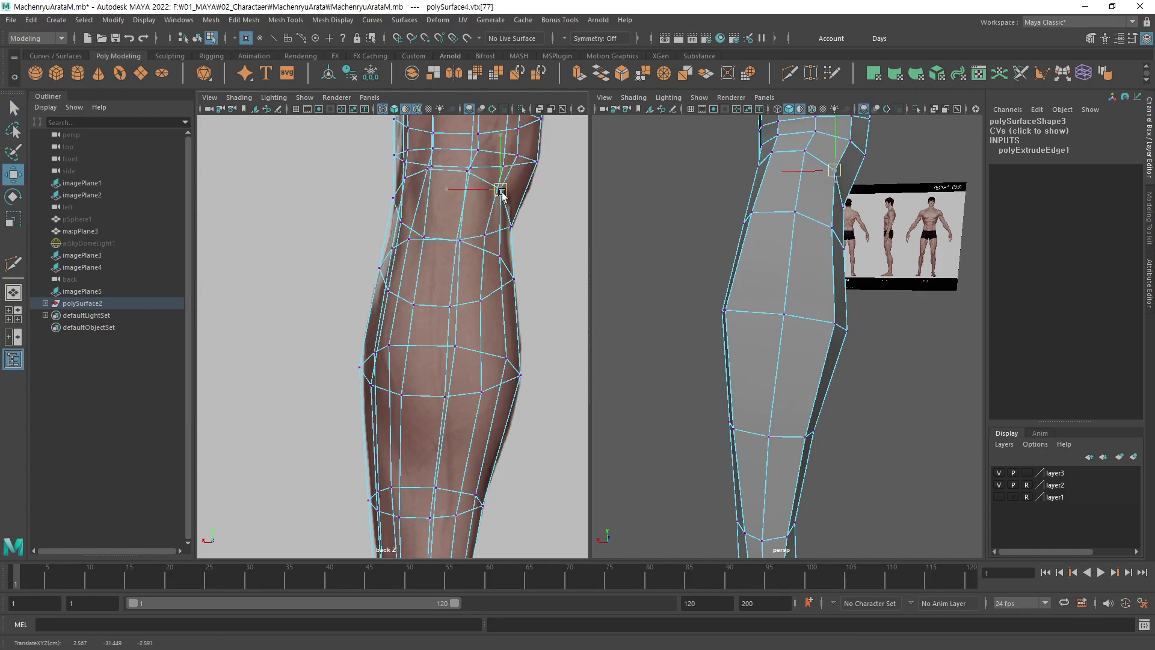
{"action": "key", "text": "w"}
{"action": "left_click", "coordinate": [392, 200]}
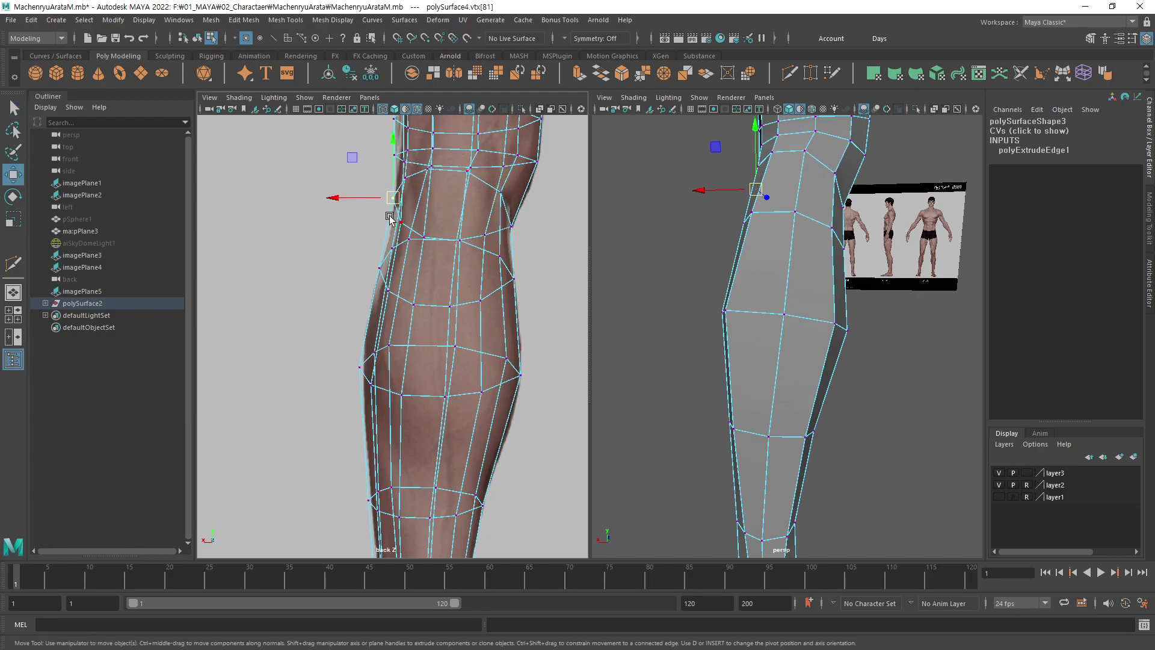
{"action": "left_click_drag", "start_coordinate": [394, 208], "coordinate": [395, 209]}
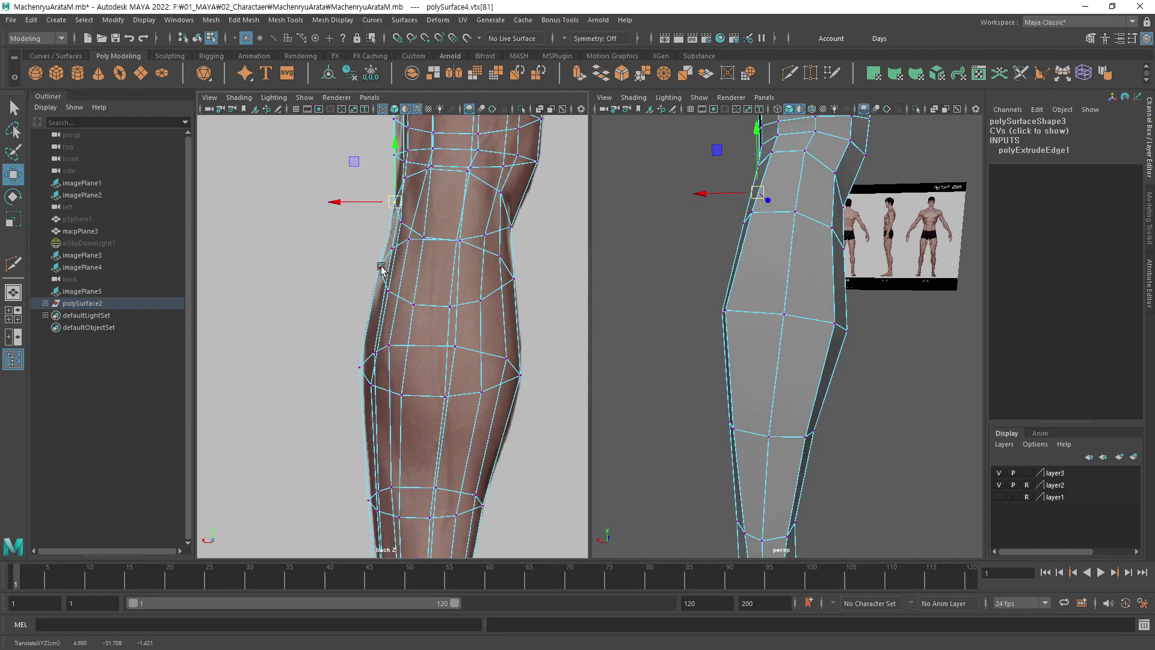
{"action": "left_click", "coordinate": [890, 304]}
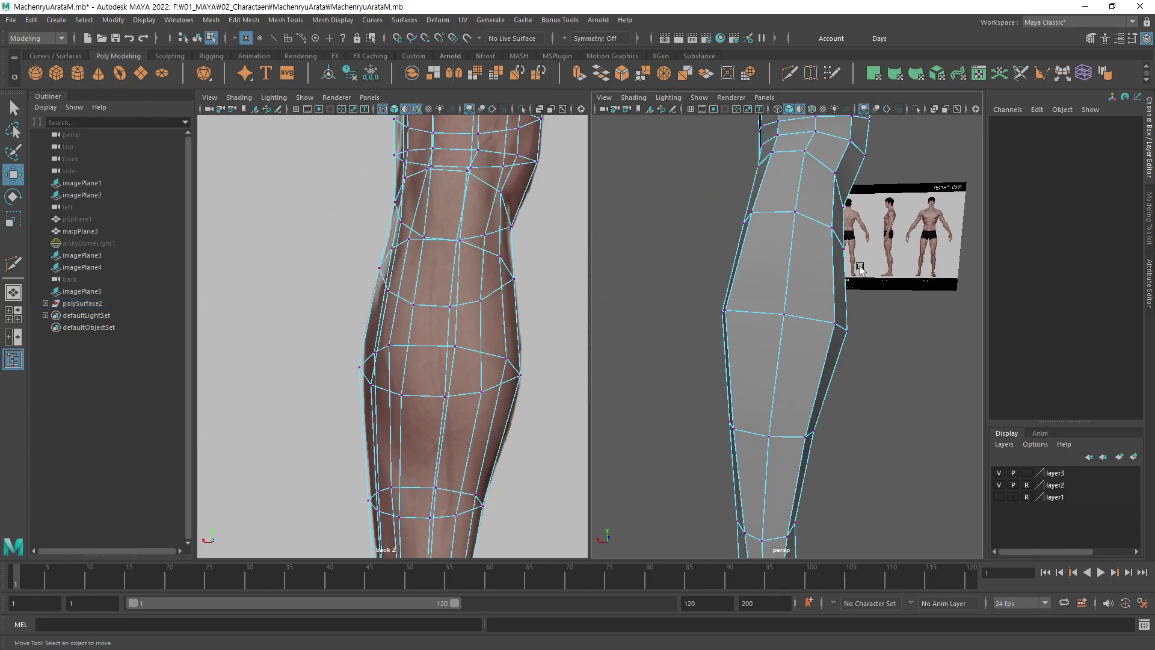
{"action": "left_click_drag", "start_coordinate": [890, 303], "coordinate": [854, 282], "text": "alt"}
Shift the first knee vertex left along X toward the back-reference outline.
{"action": "key", "text": "q"}
{"action": "left_click", "coordinate": [831, 198]}
{"action": "middle_click_drag", "start_coordinate": [541, 233], "coordinate": [542, 323], "text": "alt"}
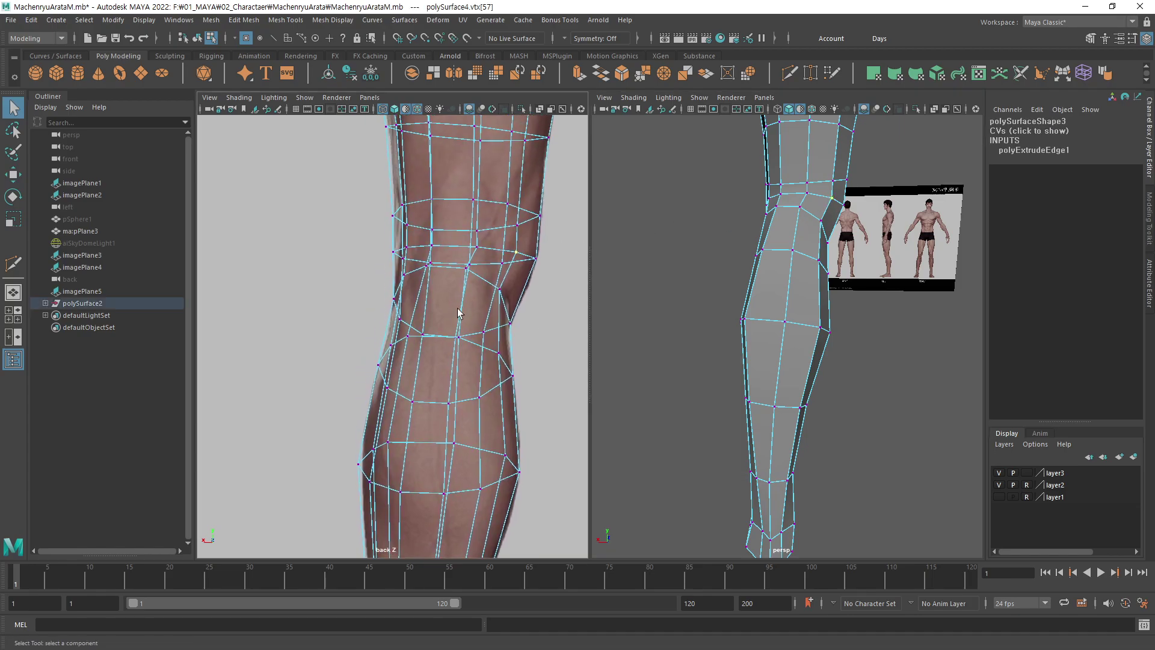
{"action": "key", "text": "w"}
{"action": "key", "text": "q"}
{"action": "key", "text": "w"}
{"action": "left_click_drag", "start_coordinate": [476, 247], "coordinate": [468, 247]}
{"action": "key", "text": "q"}
{"action": "key", "text": "w"}
{"action": "middle_click_drag", "start_coordinate": [448, 238], "coordinate": [441, 239]}
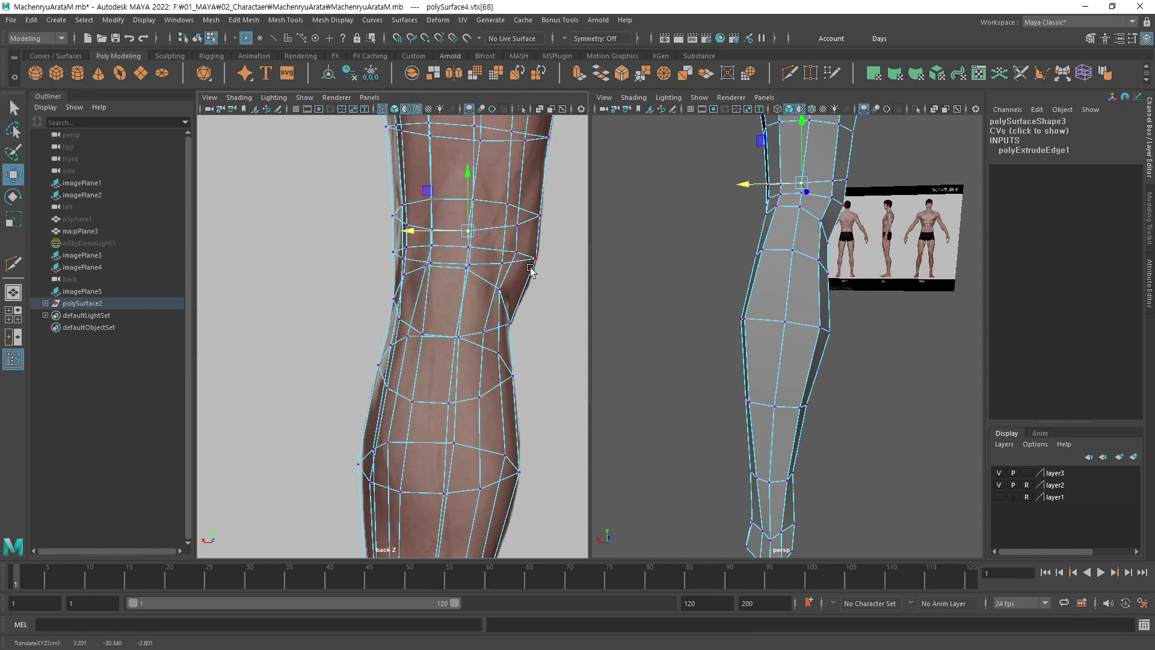
Slide two more knee-ring vertices left along X.
{"action": "key", "text": "q"}
{"action": "left_click_drag", "start_coordinate": [645, 221], "coordinate": [835, 266], "text": "alt"}
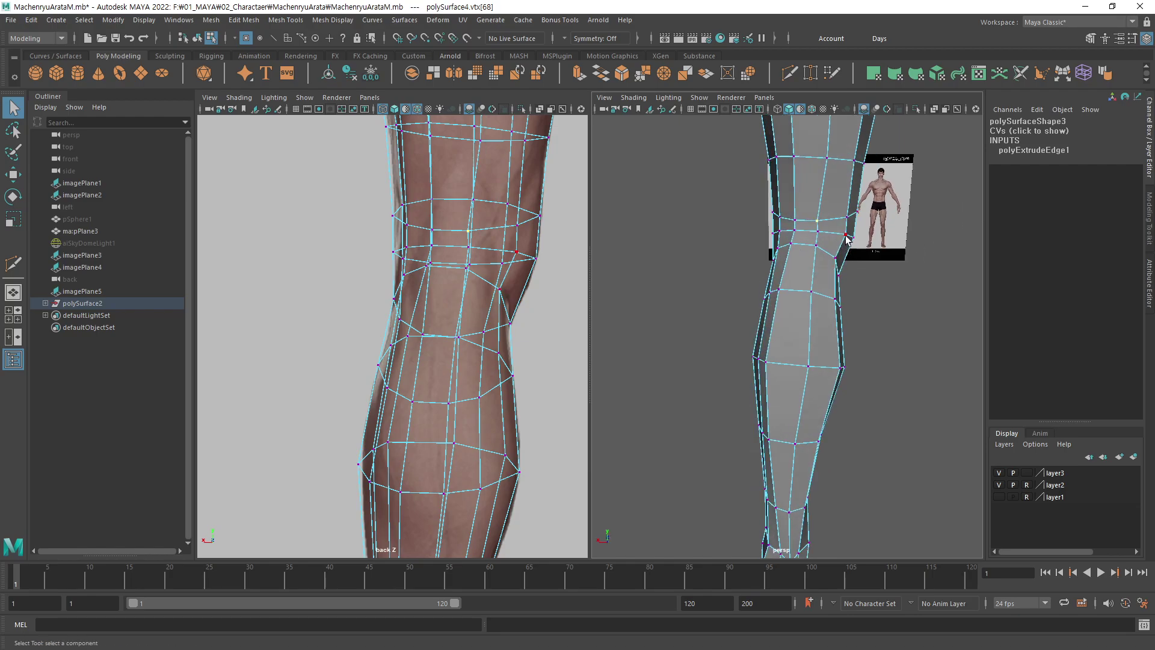
{"action": "key", "text": "w"}
{"action": "left_click_drag", "start_coordinate": [487, 252], "coordinate": [466, 252]}
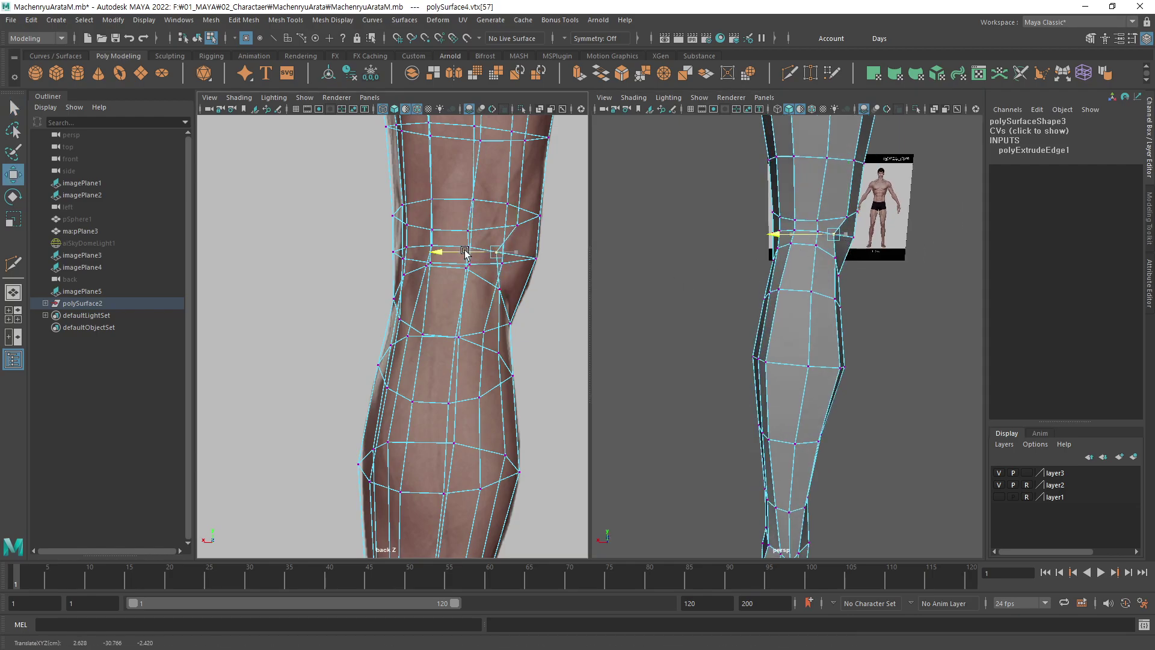
{"action": "left_click", "coordinate": [520, 225]}
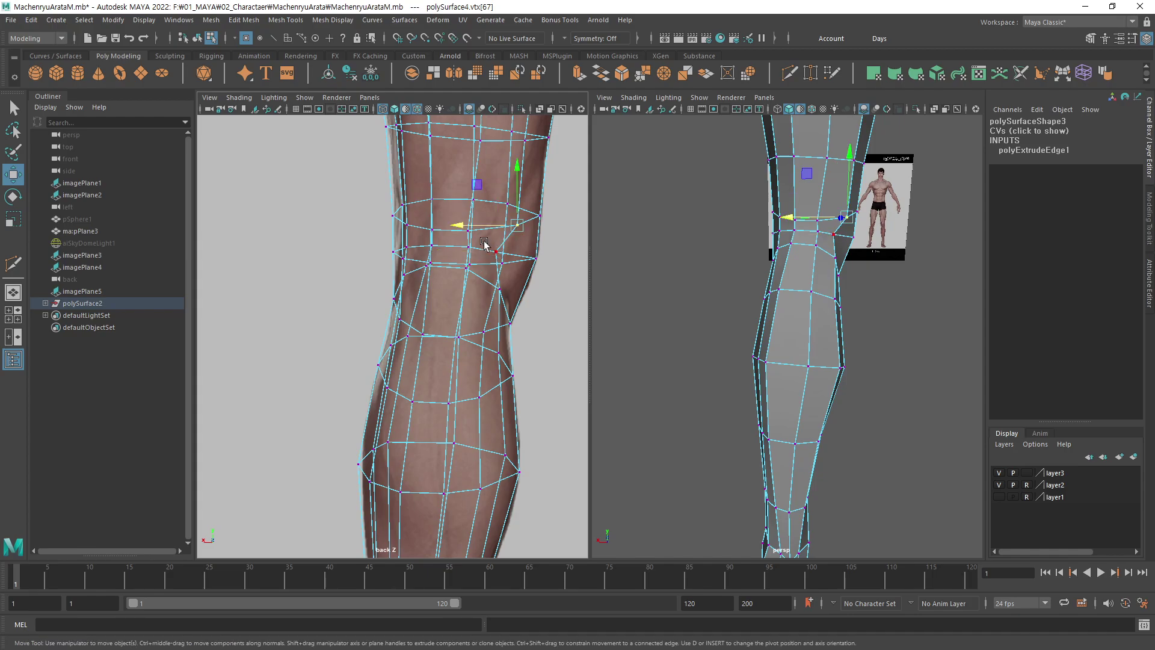
{"action": "left_click_drag", "start_coordinate": [490, 229], "coordinate": [475, 229]}
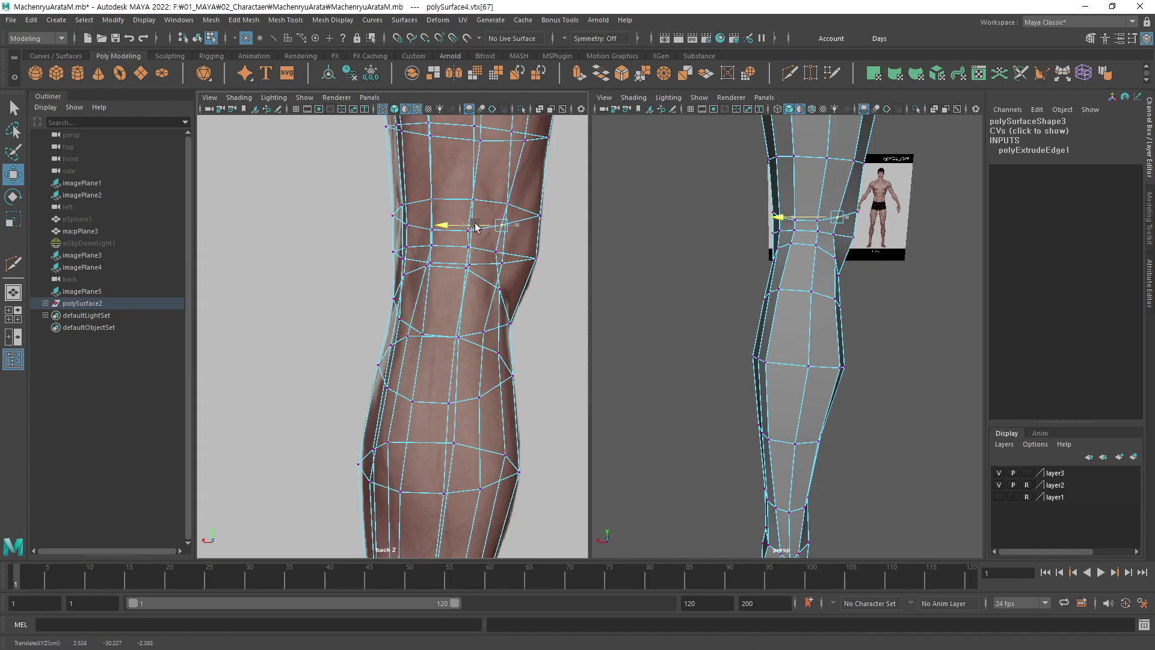
Raise the upper knee vertices, including vtx[71], slightly.
{"action": "scroll", "coordinate": [789, 265], "scroll_direction": "up", "scroll_amount": 3}
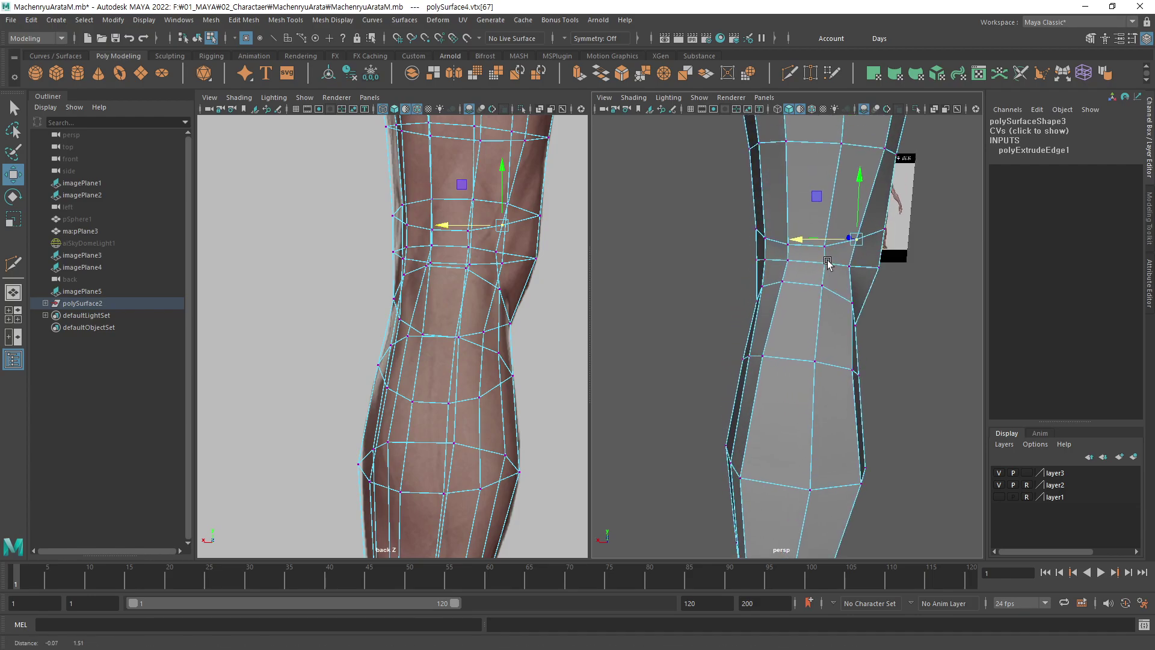
{"action": "scroll", "coordinate": [789, 277], "scroll_direction": "up", "scroll_amount": 3}
{"action": "key", "text": "q"}
{"action": "key", "text": "w"}
{"action": "left_click_drag", "start_coordinate": [432, 230], "coordinate": [414, 224]}
{"action": "key", "text": "q"}
{"action": "left_click", "coordinate": [408, 227]}
{"action": "key", "text": "w"}
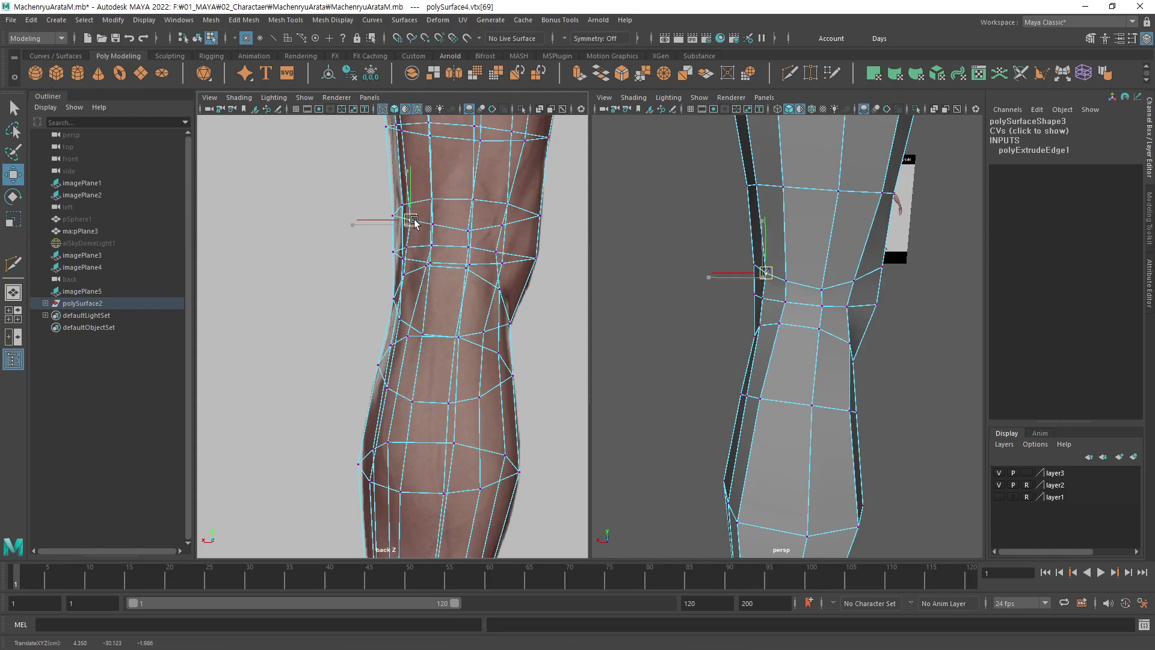
{"action": "key", "text": "q"}
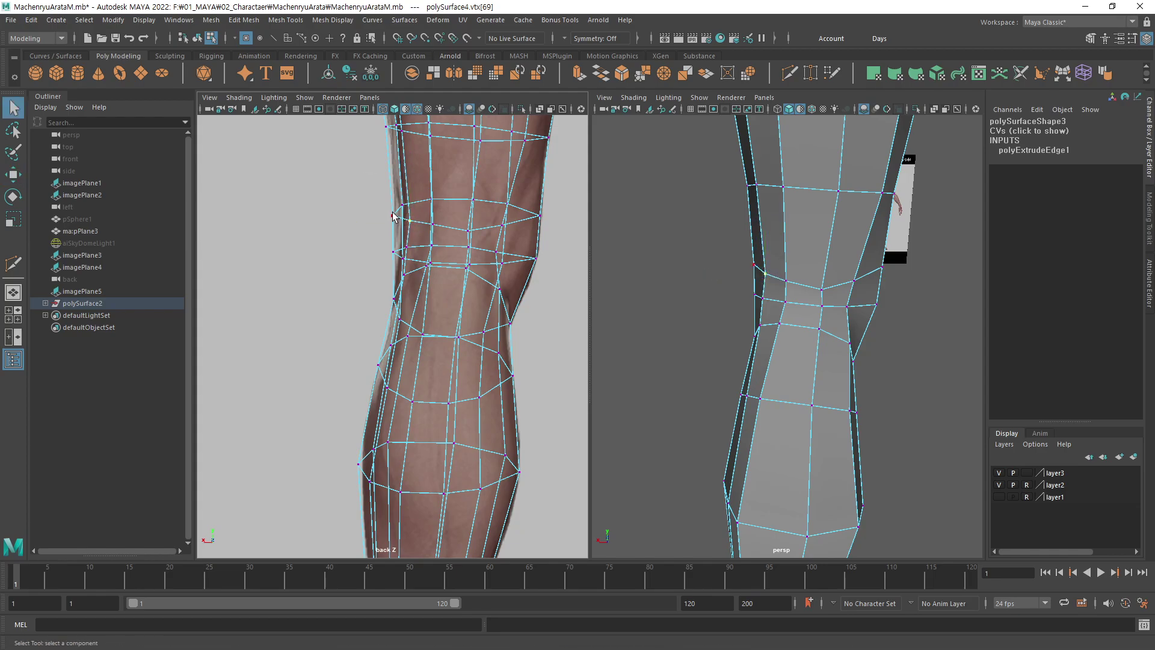
{"action": "left_click", "coordinate": [396, 216]}
{"action": "key", "text": "w"}
{"action": "left_click_drag", "start_coordinate": [399, 220], "coordinate": [398, 217]}
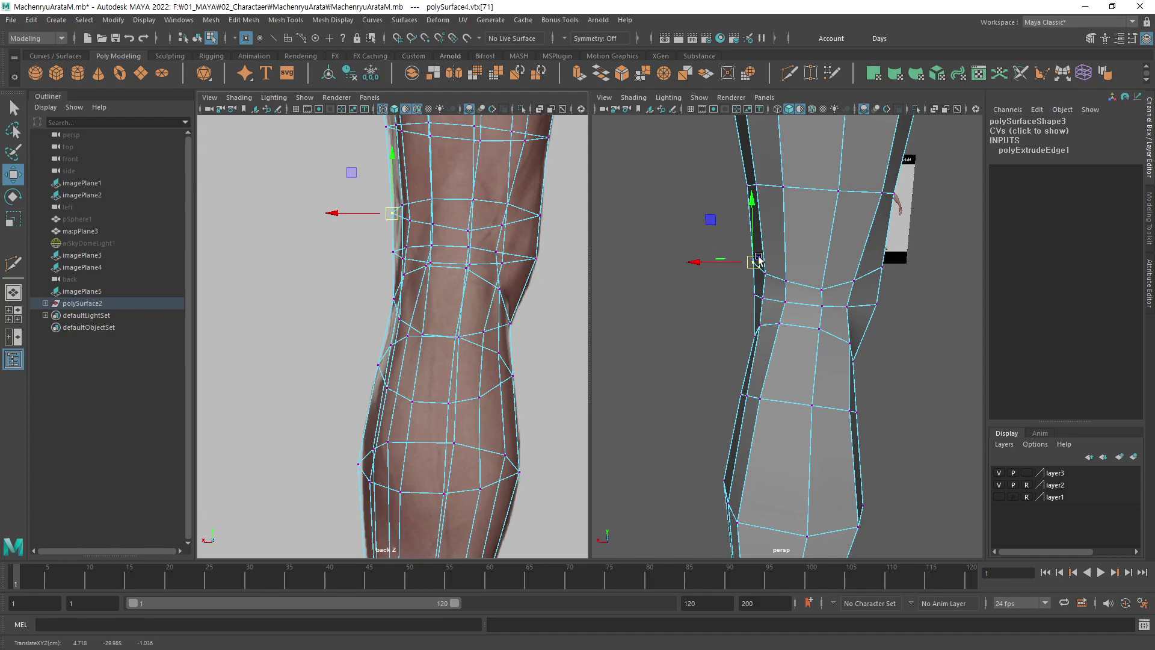
Move knee vertices vtx[79] and vtx[69] along X onto the knee outline.
{"action": "key", "text": "q"}
{"action": "left_click_drag", "start_coordinate": [804, 265], "coordinate": [815, 265], "text": "alt"}
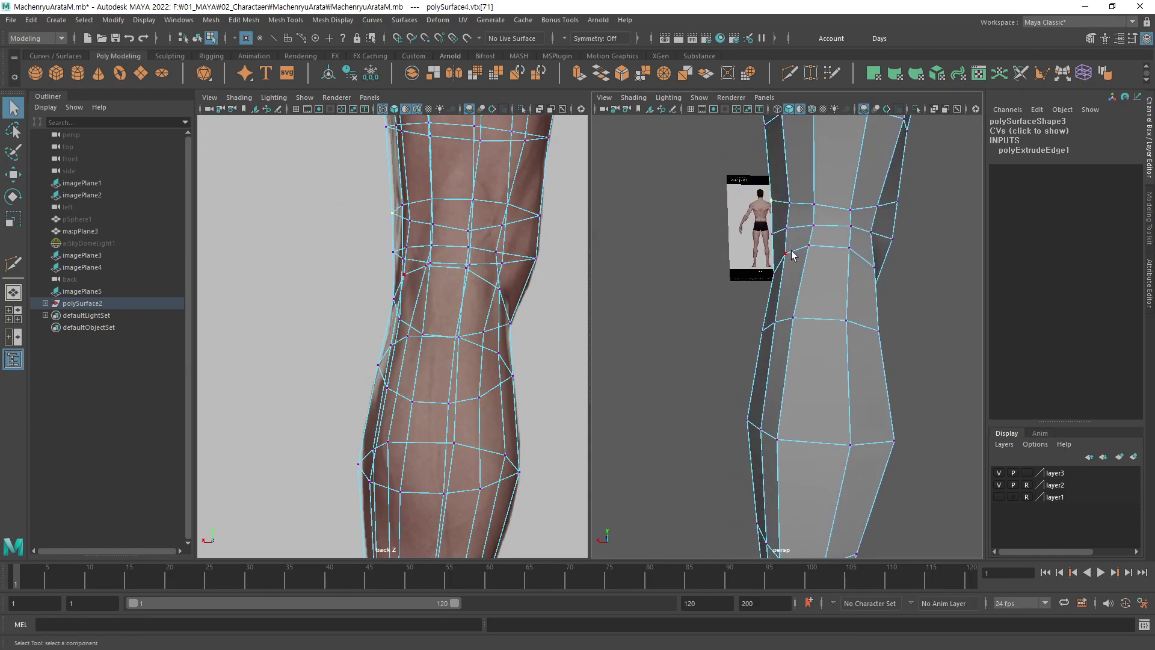
{"action": "left_click", "coordinate": [787, 230]}
{"action": "key", "text": "w"}
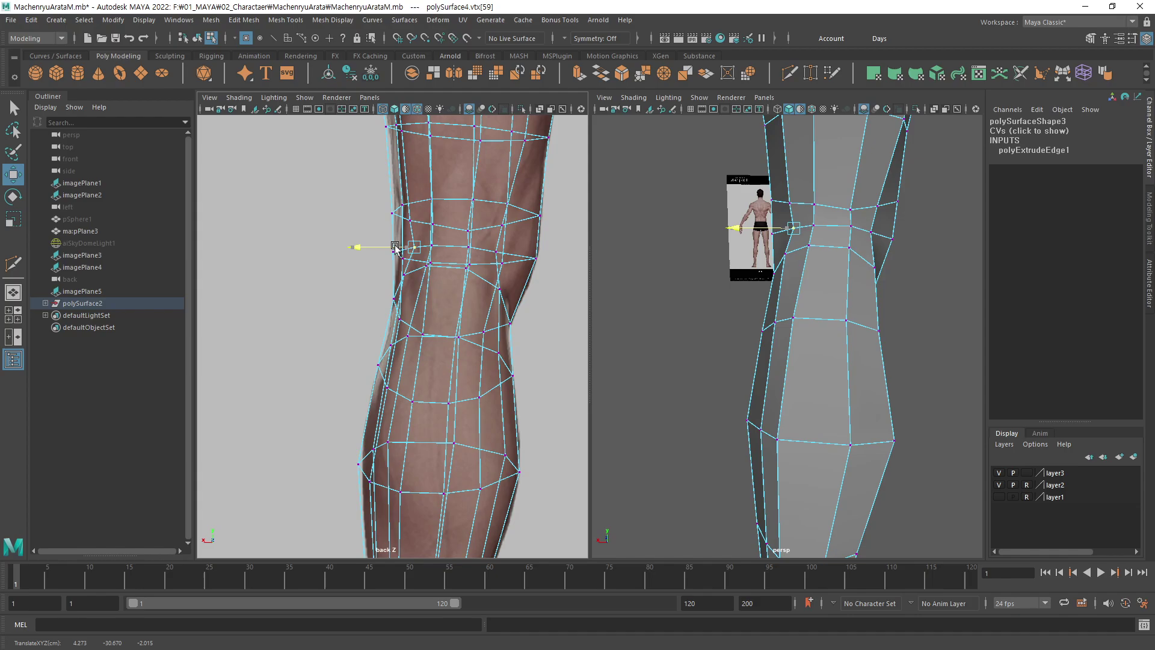
{"action": "key", "text": "q"}
{"action": "left_click", "coordinate": [403, 275]}
{"action": "key", "text": "w"}
{"action": "left_click_drag", "start_coordinate": [389, 278], "coordinate": [393, 278]}
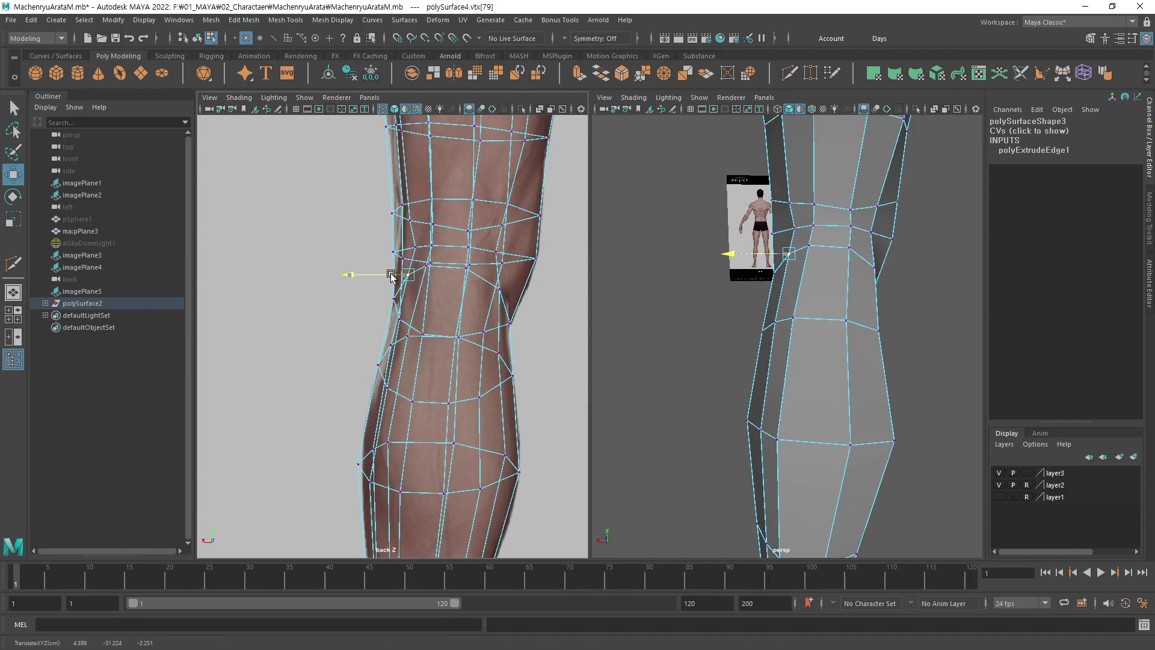
{"action": "key", "text": "q"}
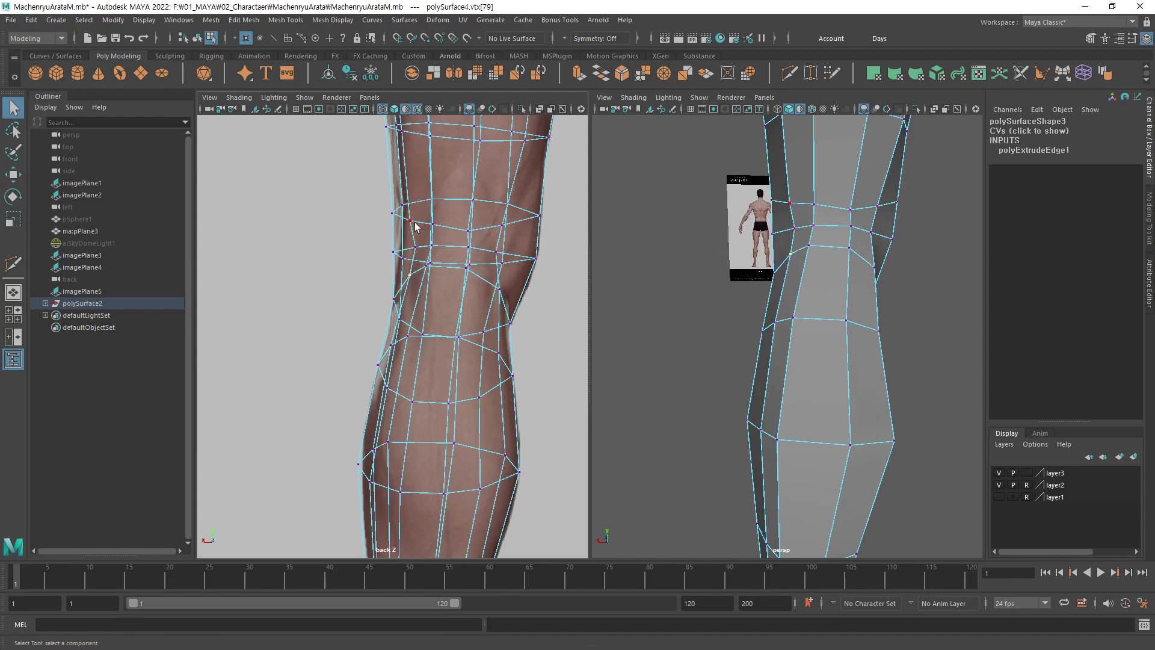
{"action": "left_click", "coordinate": [413, 222]}
{"action": "key", "text": "w"}
{"action": "left_click_drag", "start_coordinate": [405, 224], "coordinate": [407, 225]}
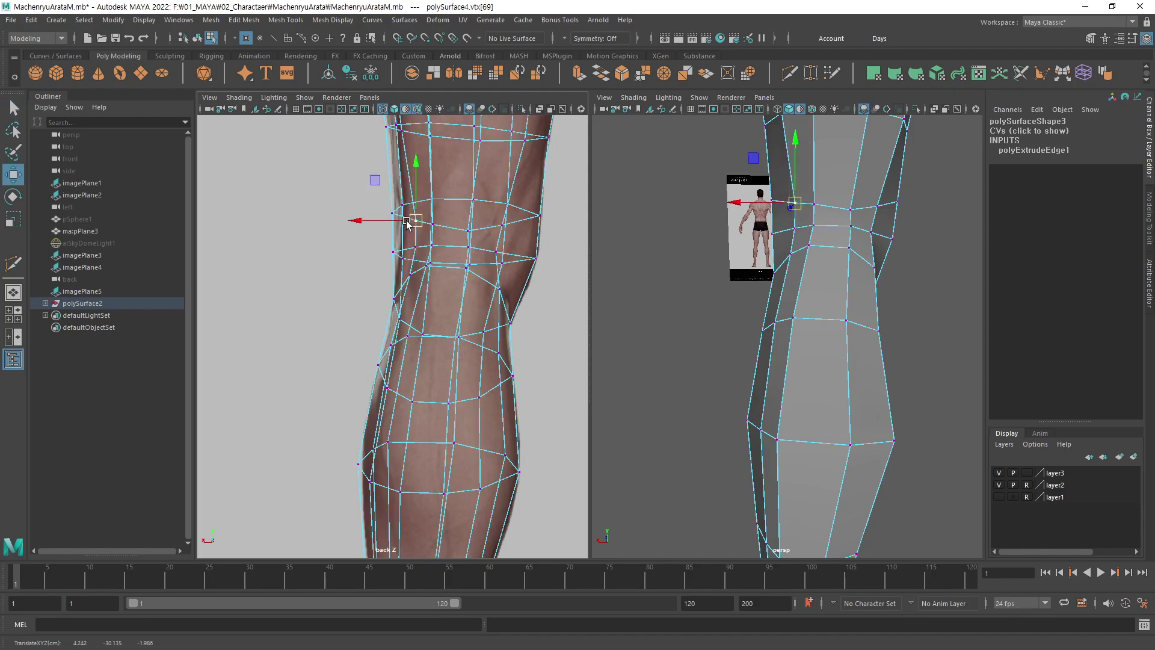
{"action": "mouse_move", "coordinate": [803, 244]}
{"action": "left_mouse_down", "text": "alt"}
{"action": "mouse_move", "coordinate": [894, 295]}
{"action": "mouse_move", "coordinate": [800, 297]}
{"action": "left_mouse_up", "text": "alt"}
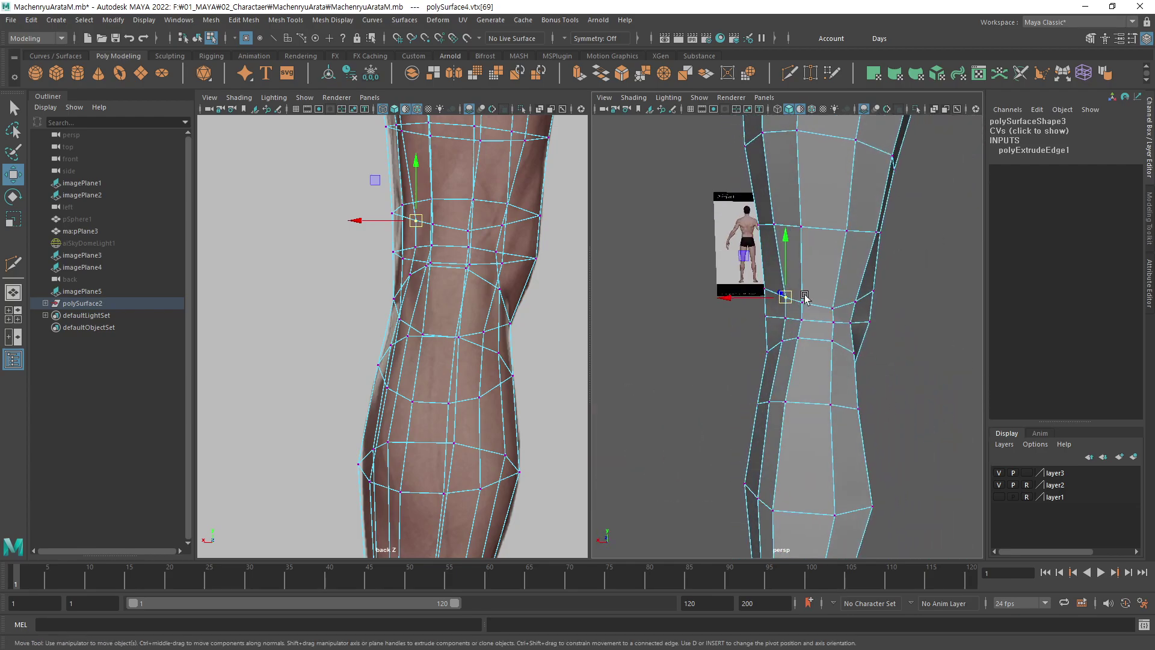
Slide vtx[113] and vtx[114] left along X toward the leg outline.
{"action": "middle_click_drag", "start_coordinate": [477, 224], "coordinate": [466, 361], "text": "alt"}
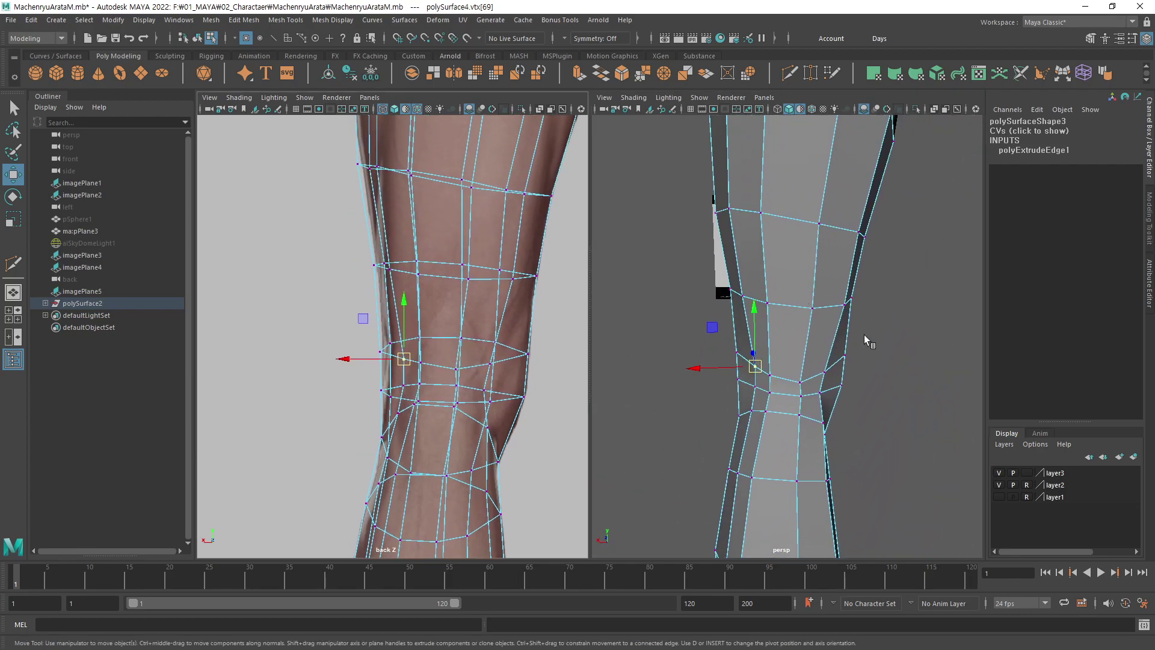
{"action": "key", "text": "q"}
{"action": "key", "text": "w"}
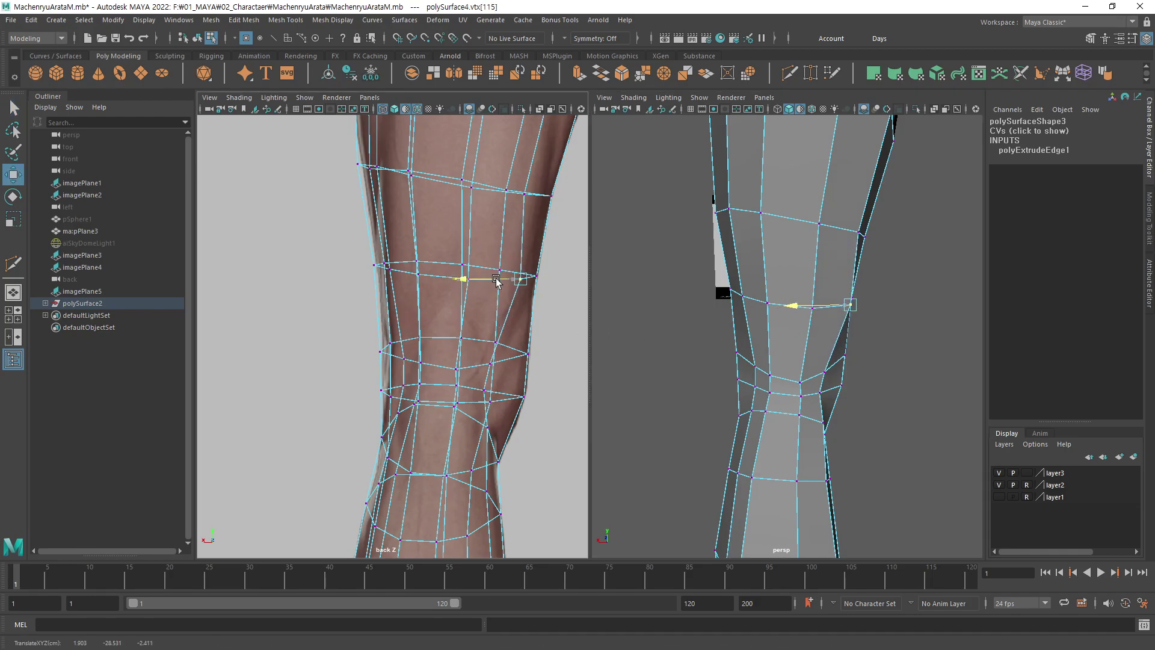
{"action": "key", "text": "q"}
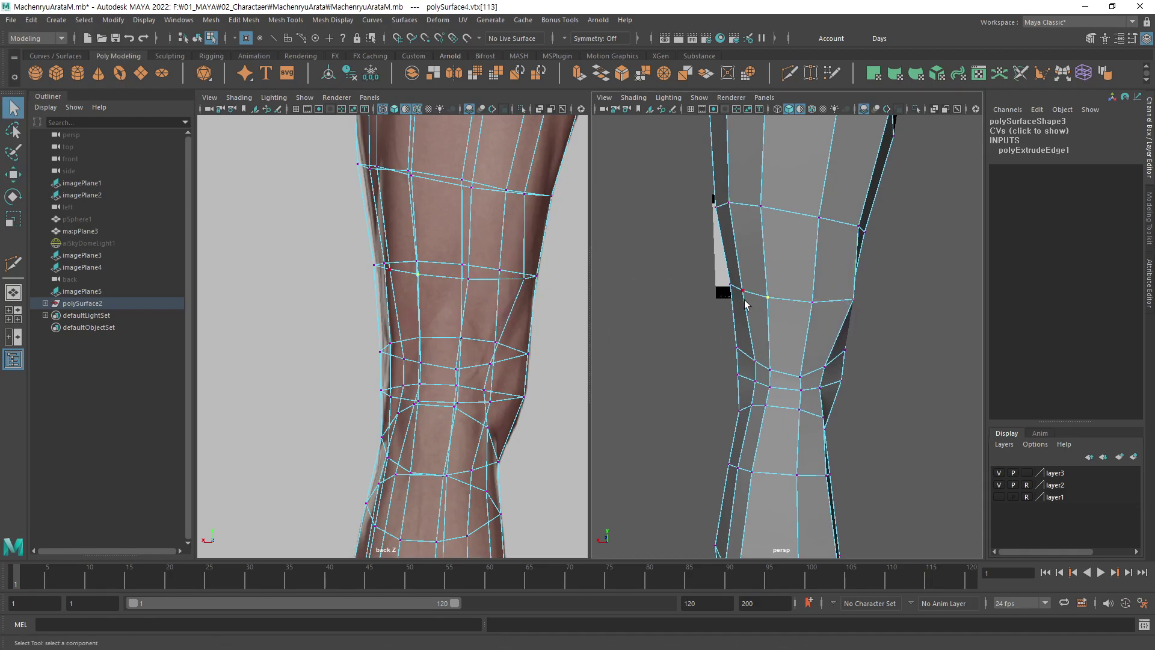
{"action": "key", "text": "w"}
{"action": "left_click_drag", "start_coordinate": [722, 297], "coordinate": [708, 297]}
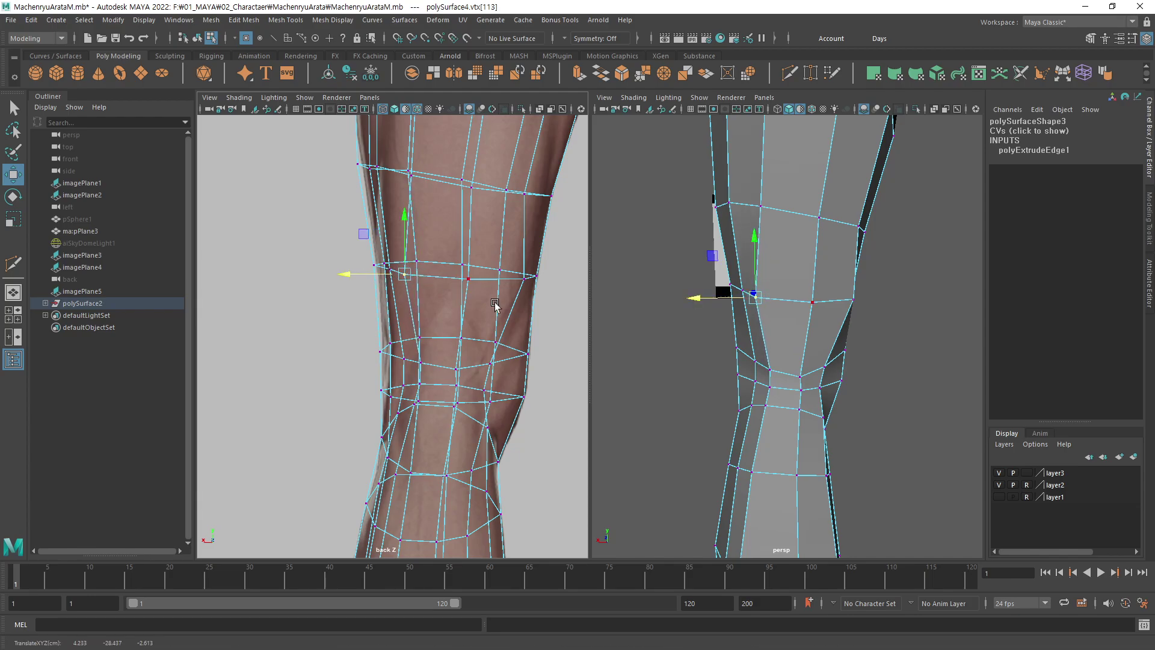
{"action": "left_click", "coordinate": [468, 278]}
{"action": "left_click_drag", "start_coordinate": [444, 280], "coordinate": [435, 280]}
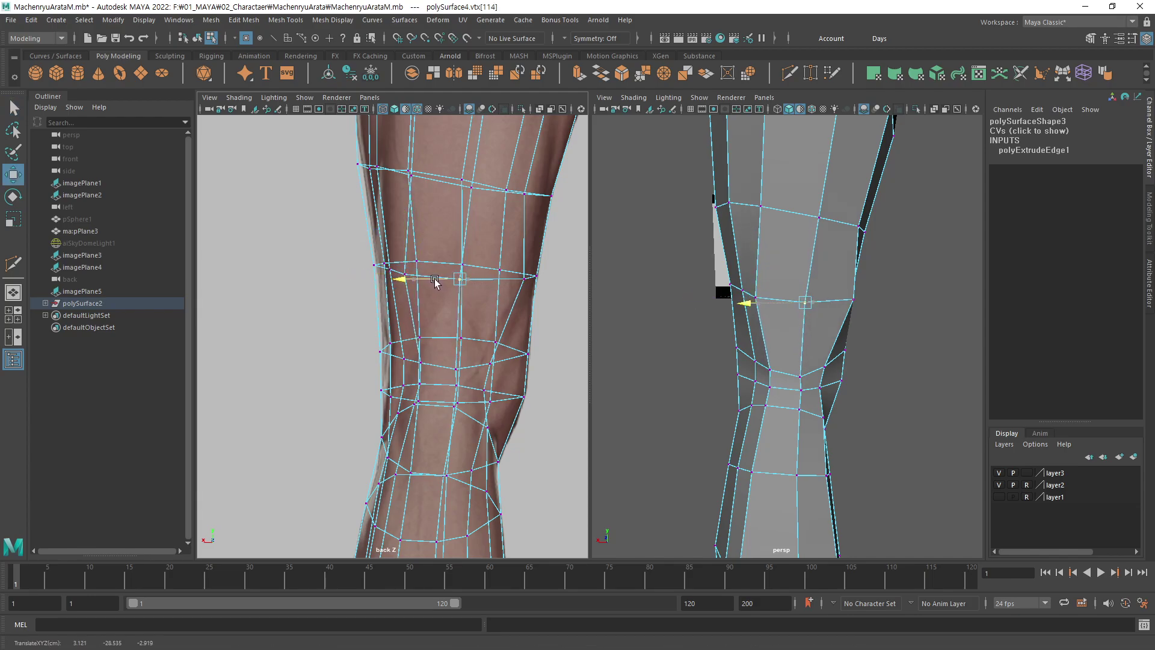
Shift one vertex right and slide vtx[103] left onto the leg outline.
{"action": "middle_click_drag", "start_coordinate": [435, 281], "coordinate": [409, 387], "text": "alt"}
{"action": "key", "text": "q"}
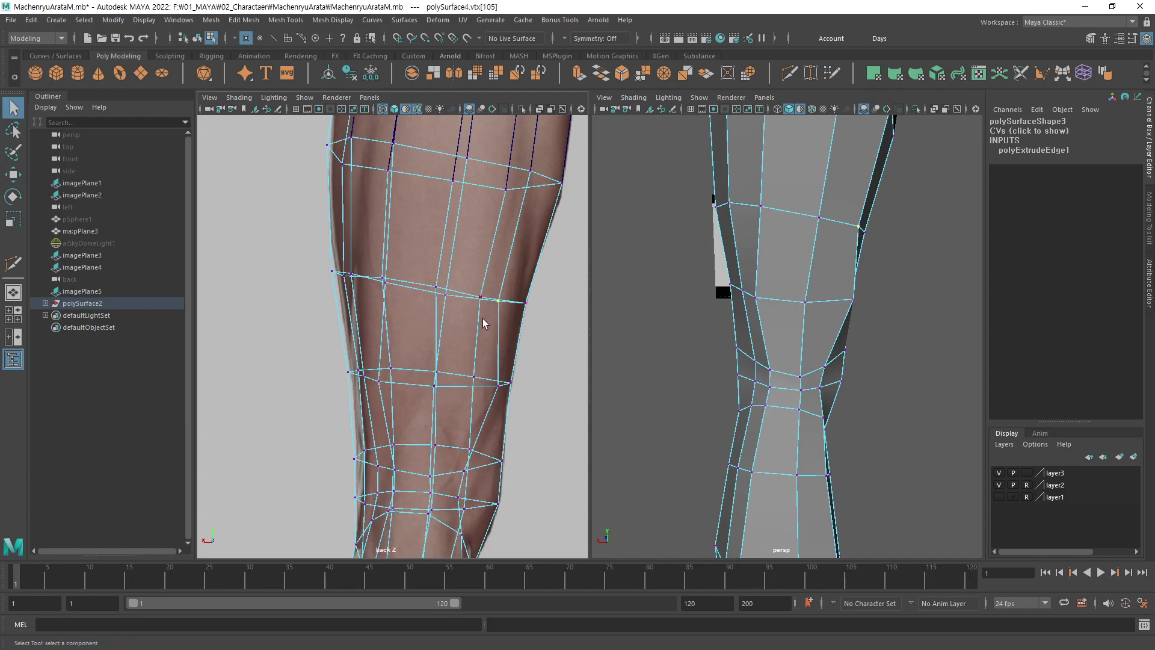
{"action": "key", "text": "w"}
{"action": "left_click_drag", "start_coordinate": [472, 303], "coordinate": [487, 303]}
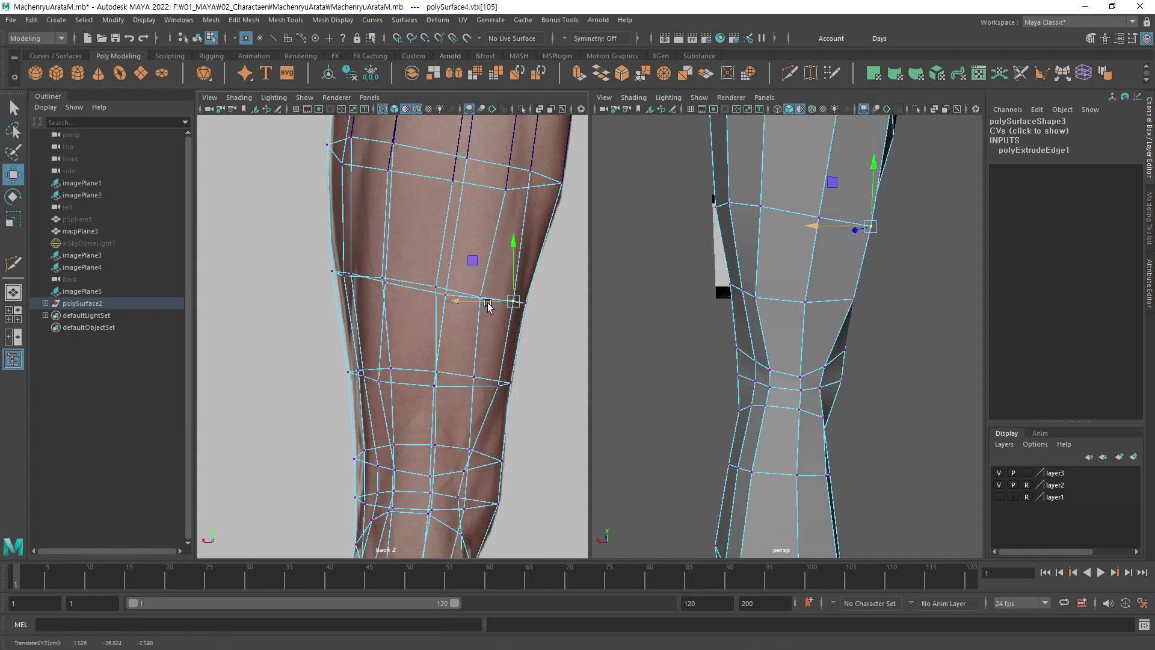
{"action": "middle_click_drag", "start_coordinate": [487, 269], "coordinate": [533, 265], "text": "alt"}
{"action": "left_click", "coordinate": [435, 294]}
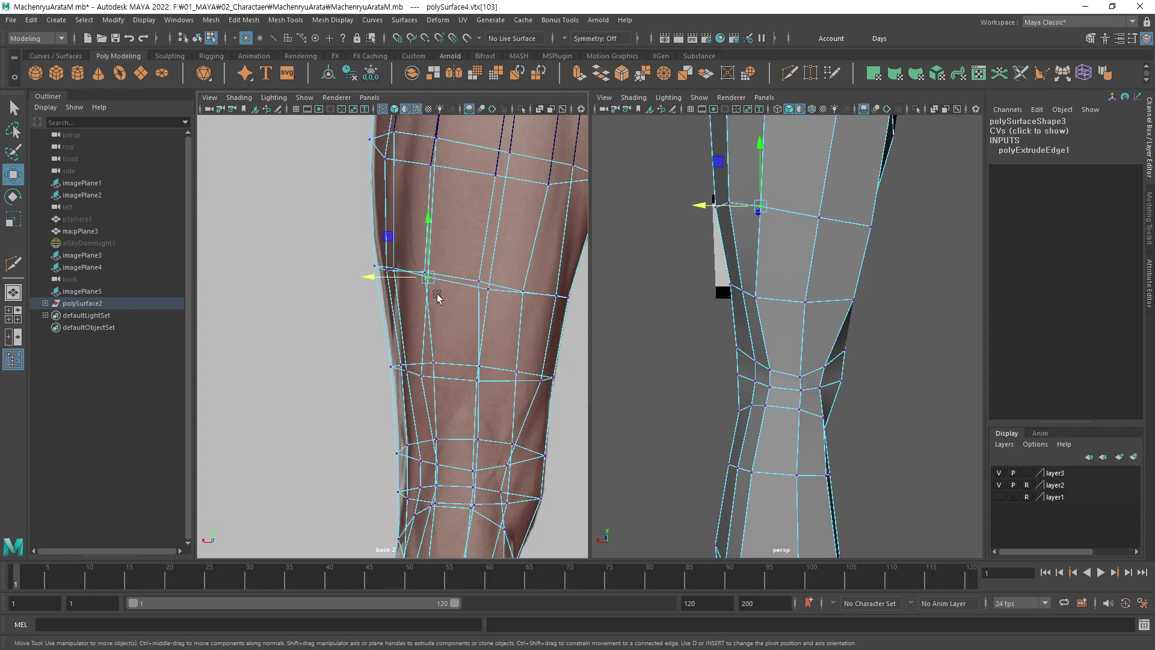
{"action": "left_click_drag", "start_coordinate": [399, 278], "coordinate": [388, 276]}
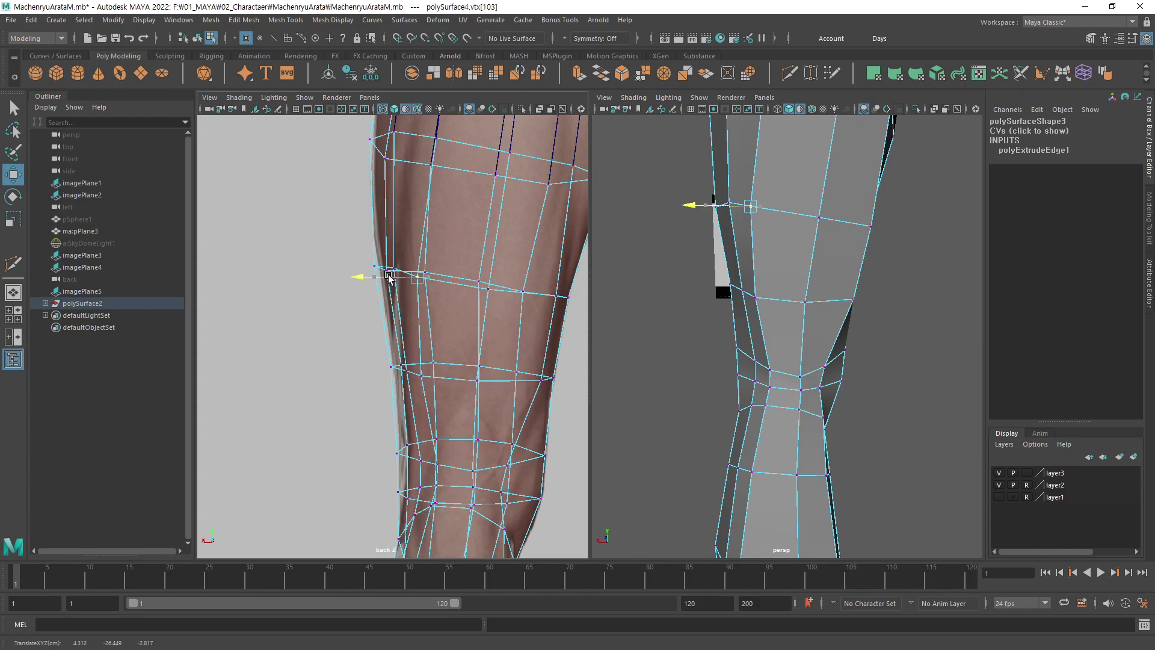
Slide vtx[112] left along X onto the leg outline.
{"action": "middle_click_drag", "start_coordinate": [736, 192], "coordinate": [706, 283], "text": "alt"}
{"action": "key", "text": "q"}
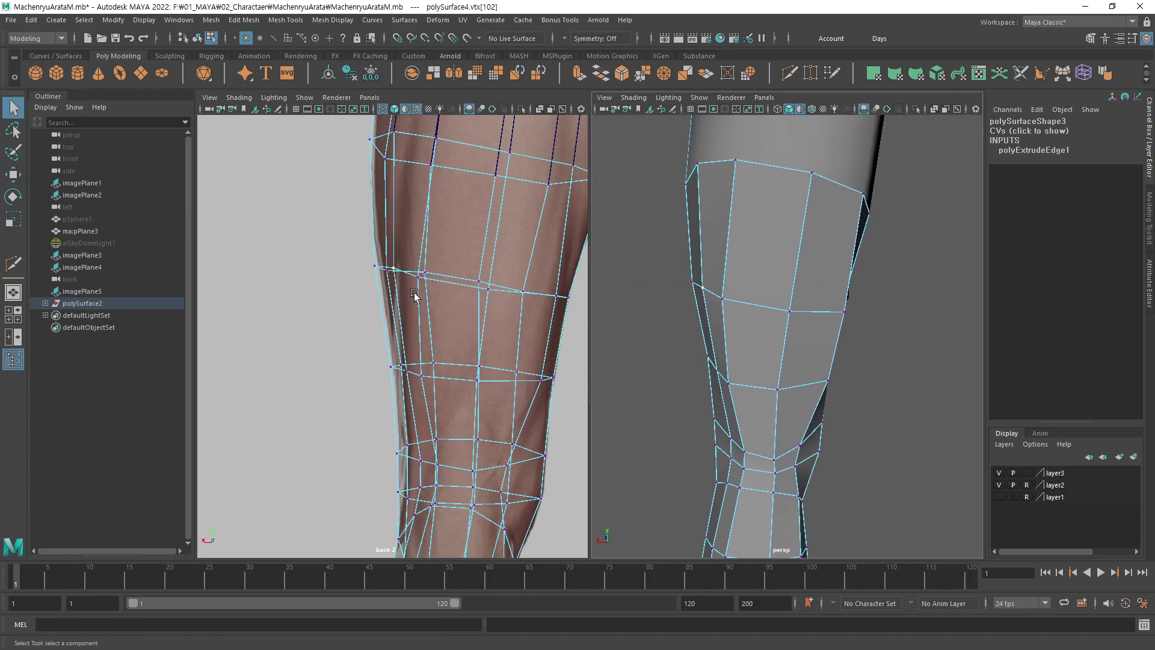
{"action": "key", "text": "w"}
{"action": "middle_click_drag", "start_coordinate": [743, 310], "coordinate": [739, 290], "text": "alt"}
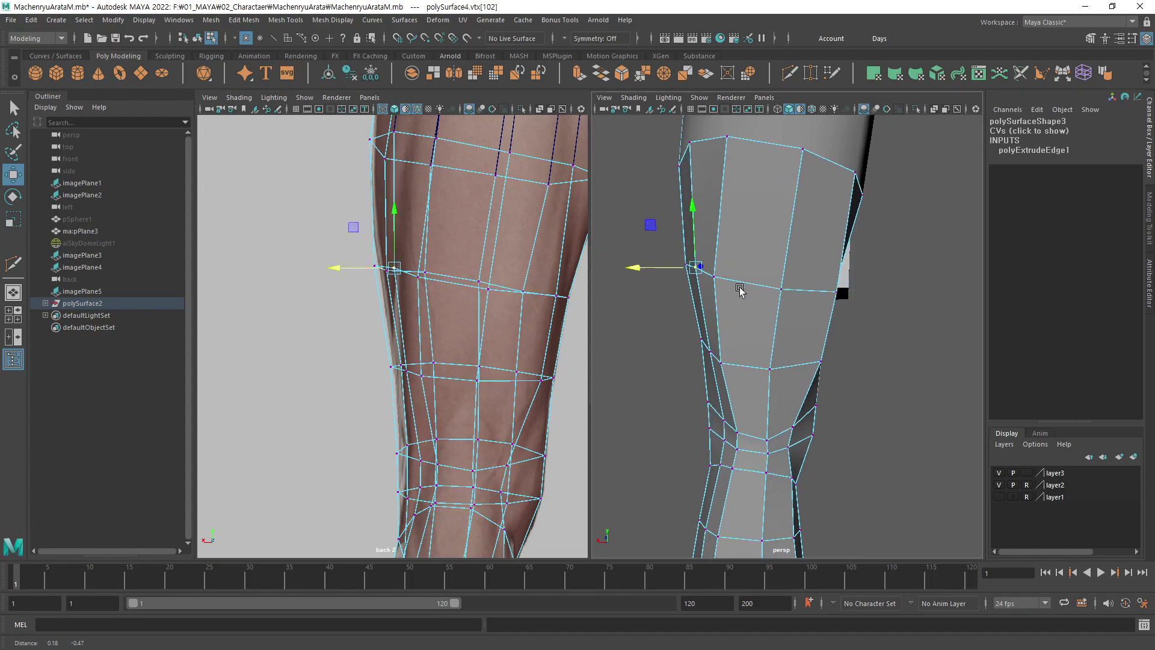
{"action": "key", "text": "q"}
{"action": "scroll", "coordinate": [692, 278], "scroll_direction": "down", "scroll_amount": 2}
{"action": "left_click", "coordinate": [682, 258]}
{"action": "key", "text": "w"}
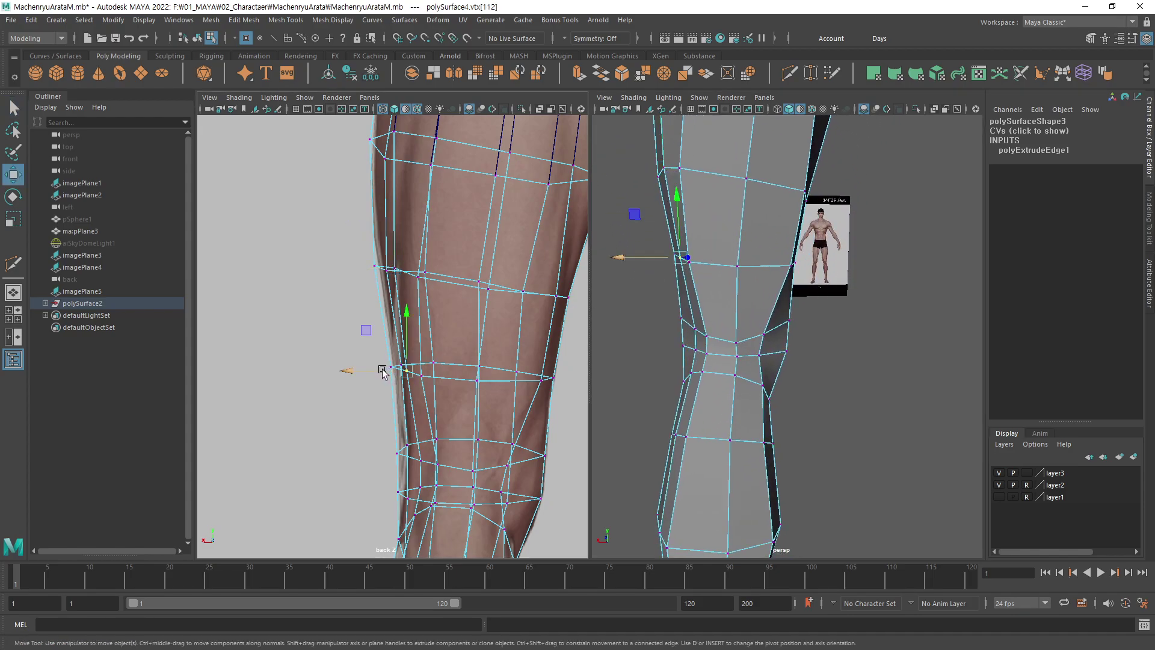
{"action": "left_click_drag", "start_coordinate": [383, 372], "coordinate": [377, 373]}
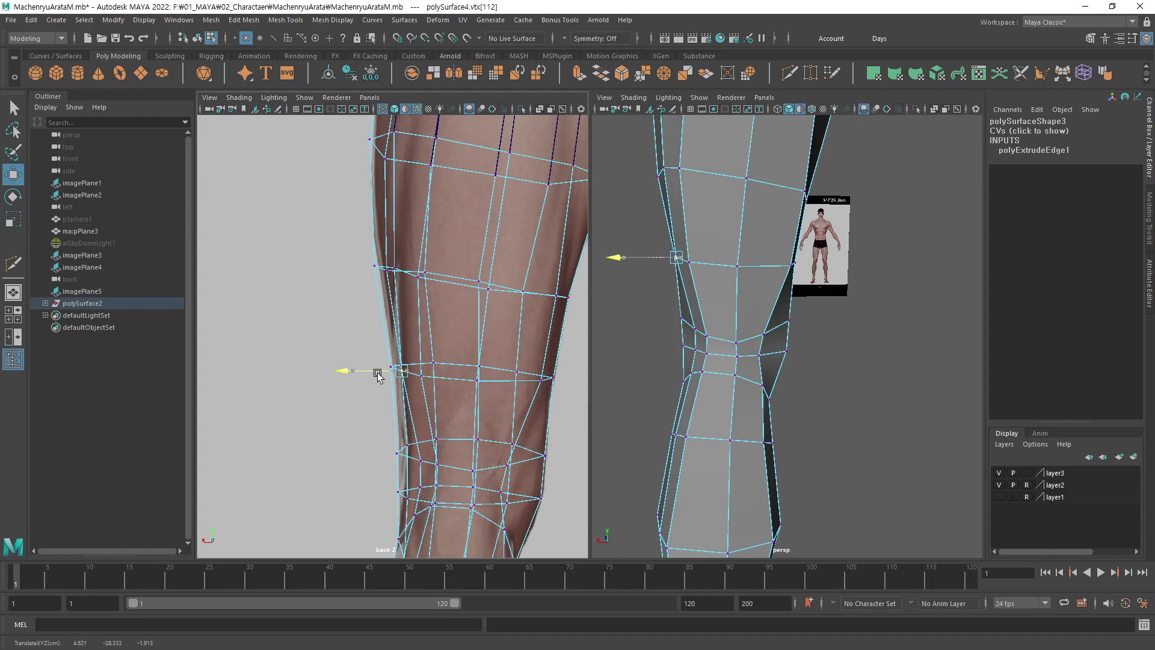
{"action": "scroll", "coordinate": [748, 347], "scroll_direction": "down", "scroll_amount": 3}
Adjust side knee vertices vtx[56], vtx[66] and vtx[72] in the perspective view, then deselect.
{"action": "mouse_move", "coordinate": [697, 174]}
{"action": "left_mouse_down", "text": "alt"}
{"action": "mouse_move", "coordinate": [668, 353]}
{"action": "mouse_move", "coordinate": [624, 382]}
{"action": "mouse_move", "coordinate": [644, 369]}
{"action": "mouse_move", "coordinate": [644, 335]}
{"action": "mouse_move", "coordinate": [725, 314]}
{"action": "mouse_move", "coordinate": [820, 327]}
{"action": "mouse_move", "coordinate": [870, 317]}
{"action": "mouse_move", "coordinate": [761, 331]}
{"action": "mouse_move", "coordinate": [812, 315]}
{"action": "mouse_move", "coordinate": [763, 305]}
{"action": "mouse_move", "coordinate": [818, 304]}
{"action": "mouse_move", "coordinate": [816, 275]}
{"action": "mouse_move", "coordinate": [811, 299]}
{"action": "left_mouse_up", "text": "alt"}
{"action": "scroll", "coordinate": [820, 327], "scroll_direction": "up", "scroll_amount": 4}
{"action": "left_click", "coordinate": [766, 313]}
{"action": "left_click", "coordinate": [760, 274]}
{"action": "left_click", "coordinate": [761, 300]}
{"action": "left_click", "coordinate": [764, 275]}
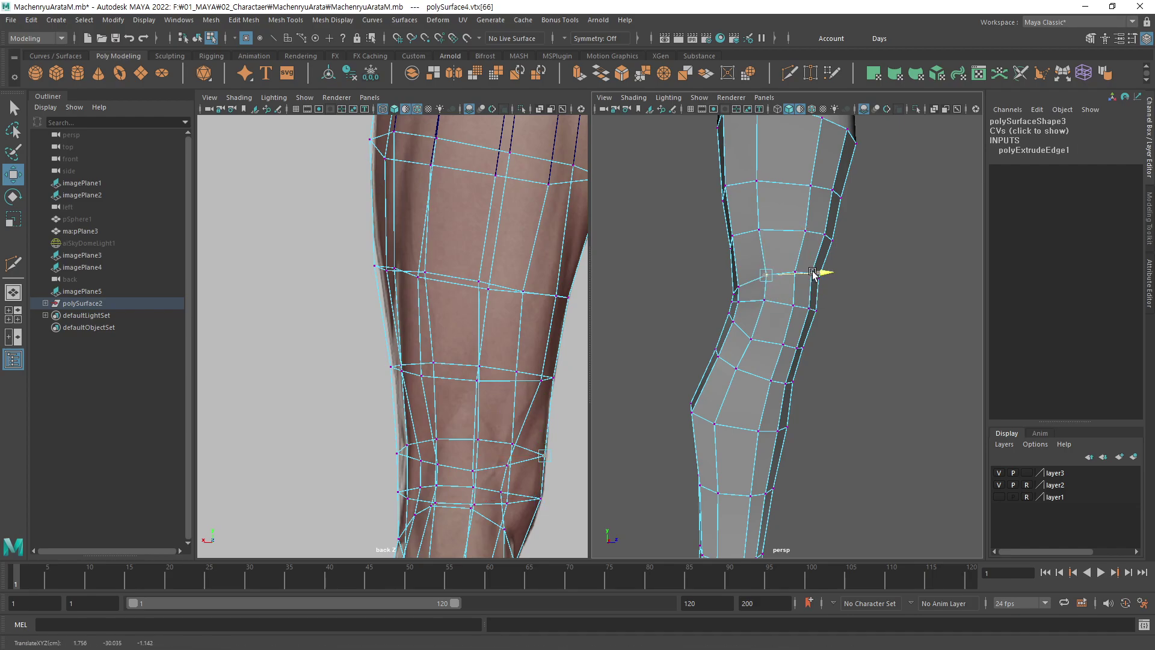
{"action": "left_click", "coordinate": [794, 261]}
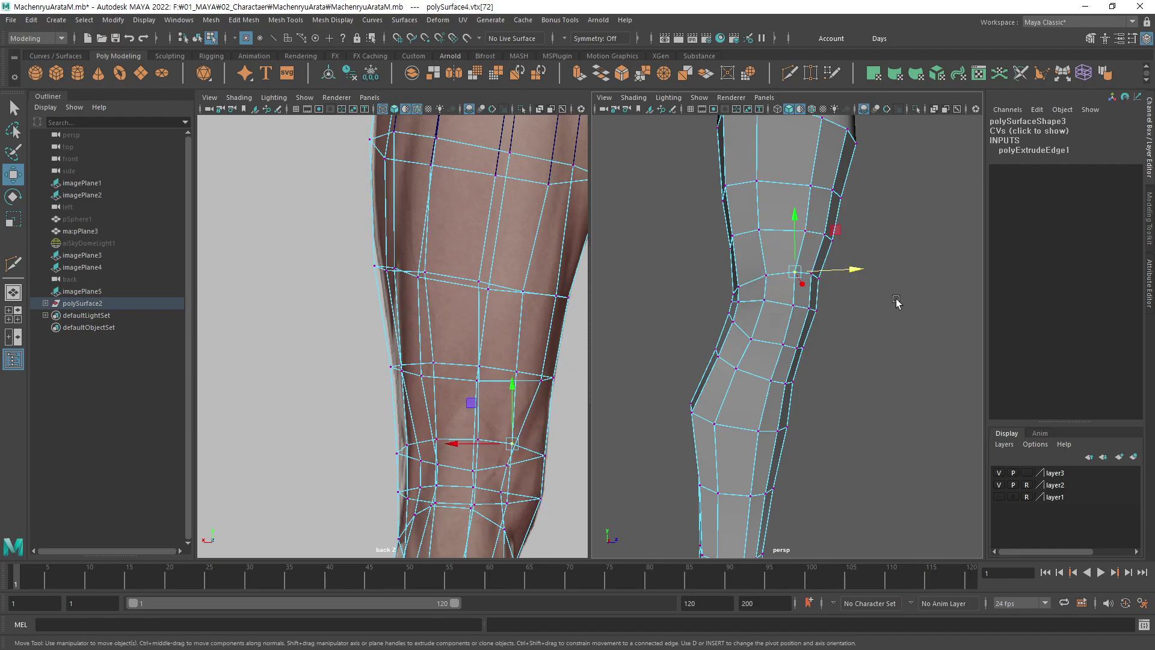
{"action": "left_click", "coordinate": [869, 323]}
{"action": "mouse_move", "coordinate": [869, 322]}
{"action": "left_mouse_down", "text": "alt"}
{"action": "mouse_move", "coordinate": [663, 345]}
{"action": "mouse_move", "coordinate": [811, 426]}
{"action": "mouse_move", "coordinate": [840, 425]}
{"action": "mouse_move", "coordinate": [843, 387]}
{"action": "mouse_move", "coordinate": [771, 312]}
{"action": "mouse_move", "coordinate": [773, 297]}
{"action": "mouse_move", "coordinate": [1025, 310]}
{"action": "mouse_move", "coordinate": [828, 240]}
{"action": "mouse_move", "coordinate": [815, 322]}
{"action": "mouse_move", "coordinate": [577, 322]}
{"action": "mouse_move", "coordinate": [735, 327]}
{"action": "mouse_move", "coordinate": [930, 292]}
{"action": "left_mouse_up", "text": "alt"}
Combine the torso polySurface3 and arm polySurface4 into a single mesh.
{"action": "key", "text": "F8"}
{"action": "left_click", "coordinate": [843, 318]}
{"action": "left_click", "coordinate": [806, 264]}
{"action": "mouse_move", "coordinate": [821, 268]}
{"action": "left_mouse_down", "text": "alt"}
{"action": "mouse_move", "coordinate": [831, 294]}
{"action": "mouse_move", "coordinate": [707, 359]}
{"action": "mouse_move", "coordinate": [740, 379]}
{"action": "left_mouse_up", "text": "alt"}
{"action": "left_click", "coordinate": [832, 294], "text": "shift"}
{"action": "left_click", "coordinate": [412, 72]}
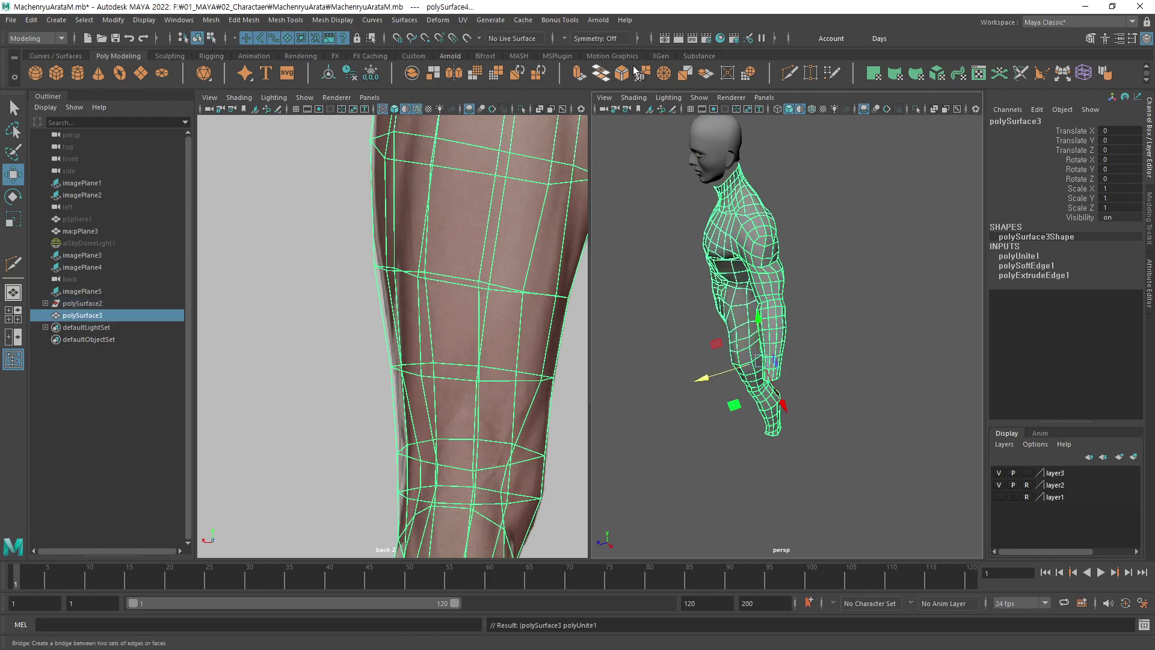
Merge vertices at a 0.01 threshold and bring up the Merge Vertices Options.
{"action": "left_click", "coordinate": [691, 314]}
{"action": "left_click", "coordinate": [675, 374]}
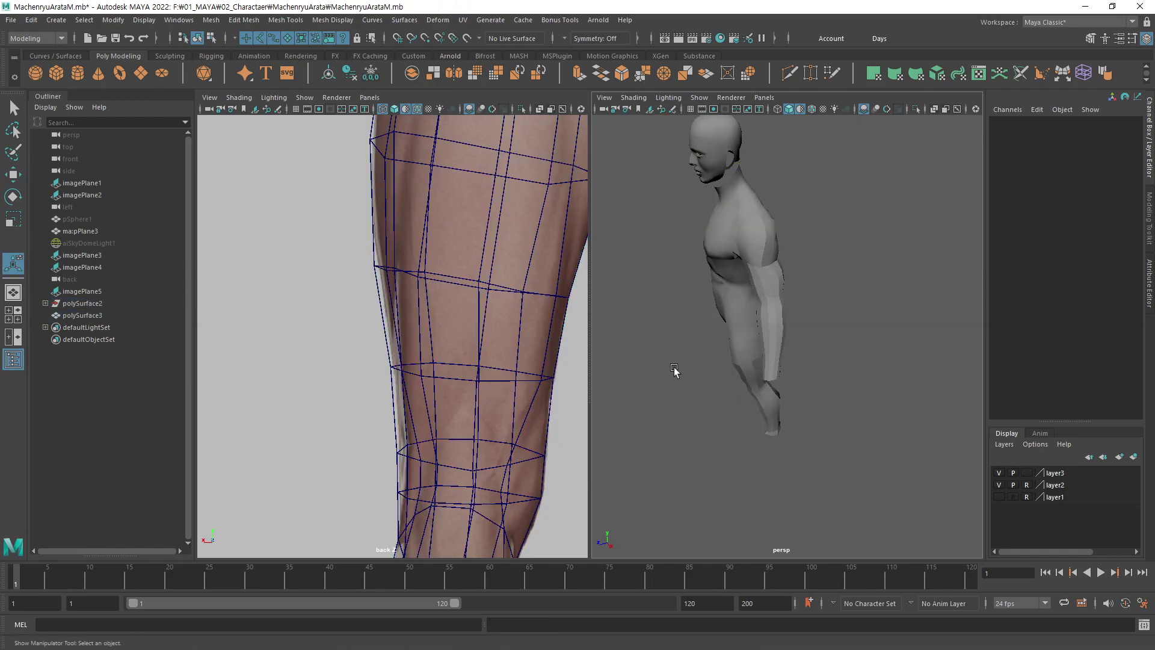
{"action": "double_click", "coordinate": [641, 76]}
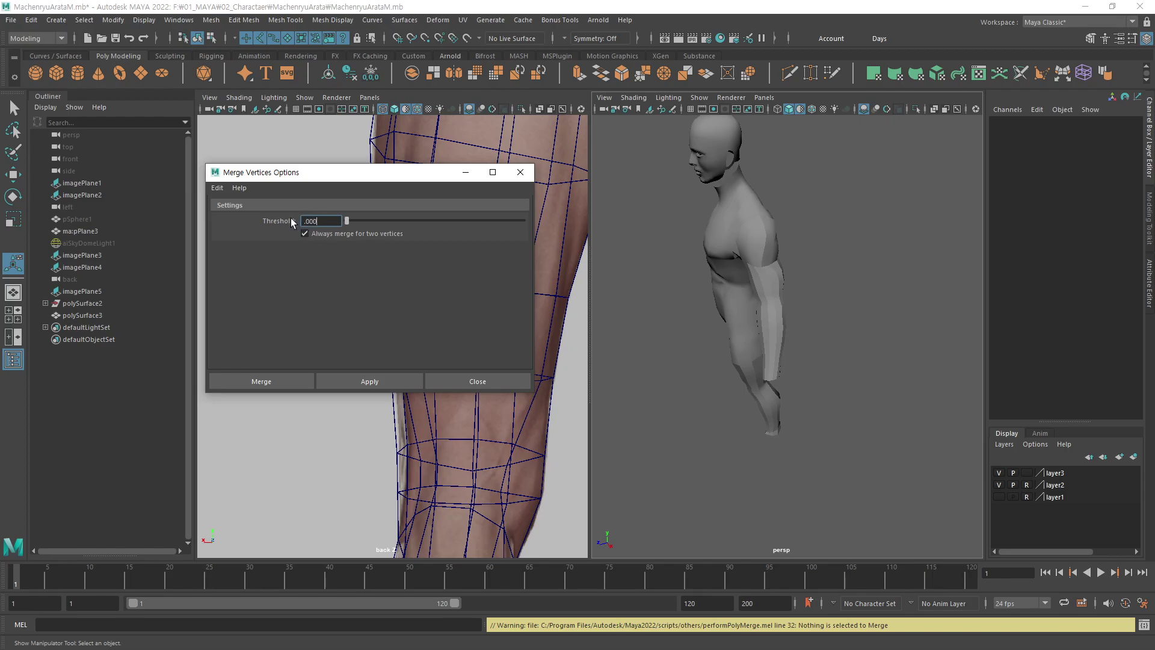
Merge polySurface3's vertices at a 0.0001 threshold, soften its edges, and delete its history.
{"action": "left_click", "coordinate": [762, 328]}
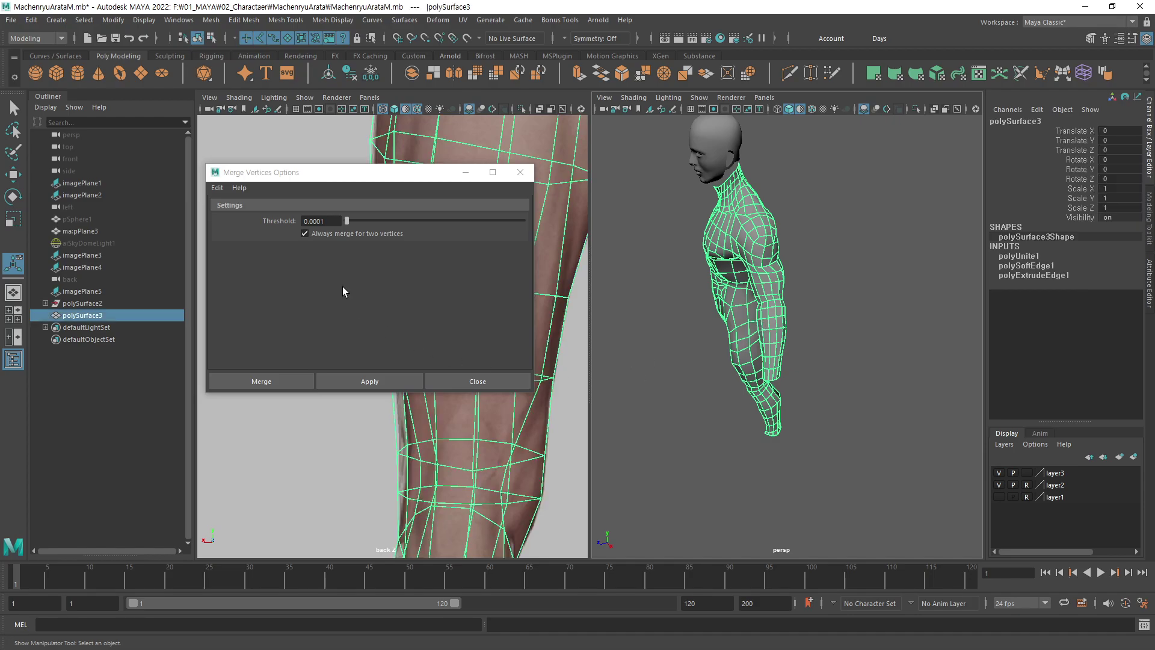
{"action": "left_click", "coordinate": [294, 381]}
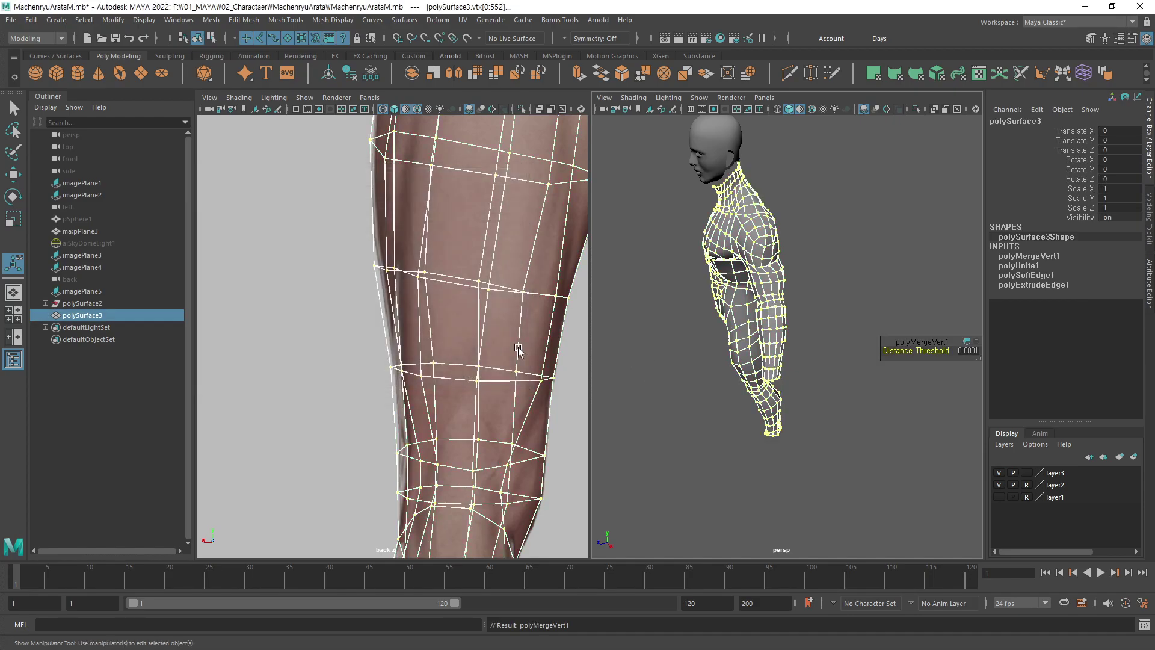
{"action": "left_click", "coordinate": [814, 461]}
{"action": "left_click", "coordinate": [766, 338]}
{"action": "left_click", "coordinate": [1106, 74]}
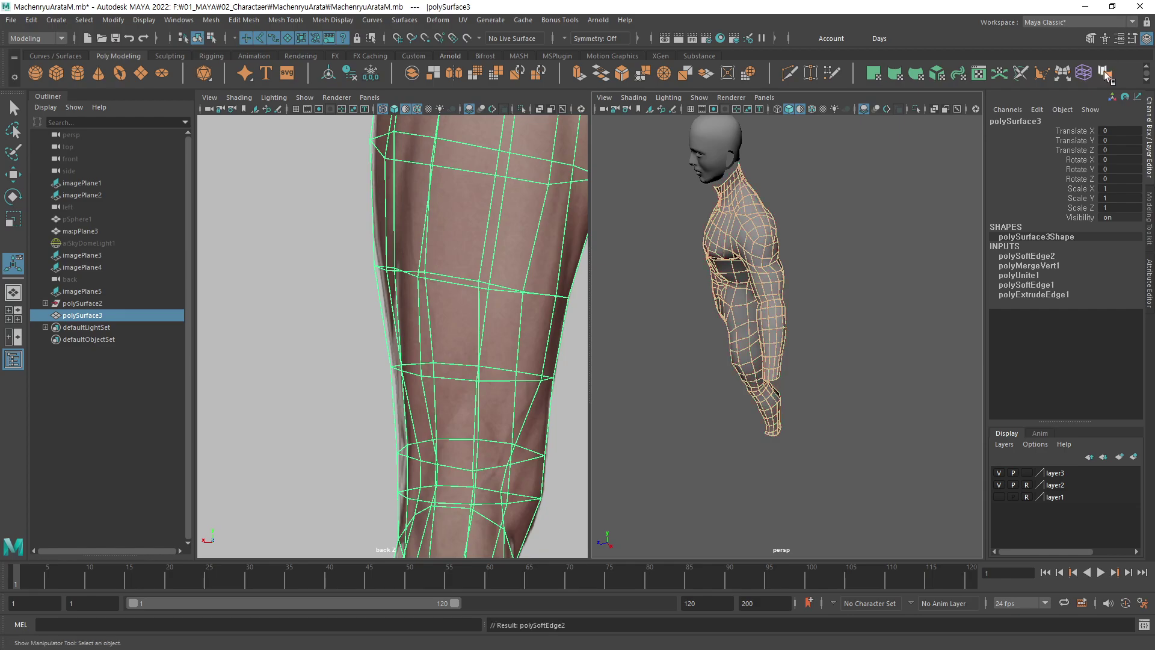
{"action": "key", "text": "alt+shift+d"}
{"action": "left_click", "coordinate": [830, 430]}
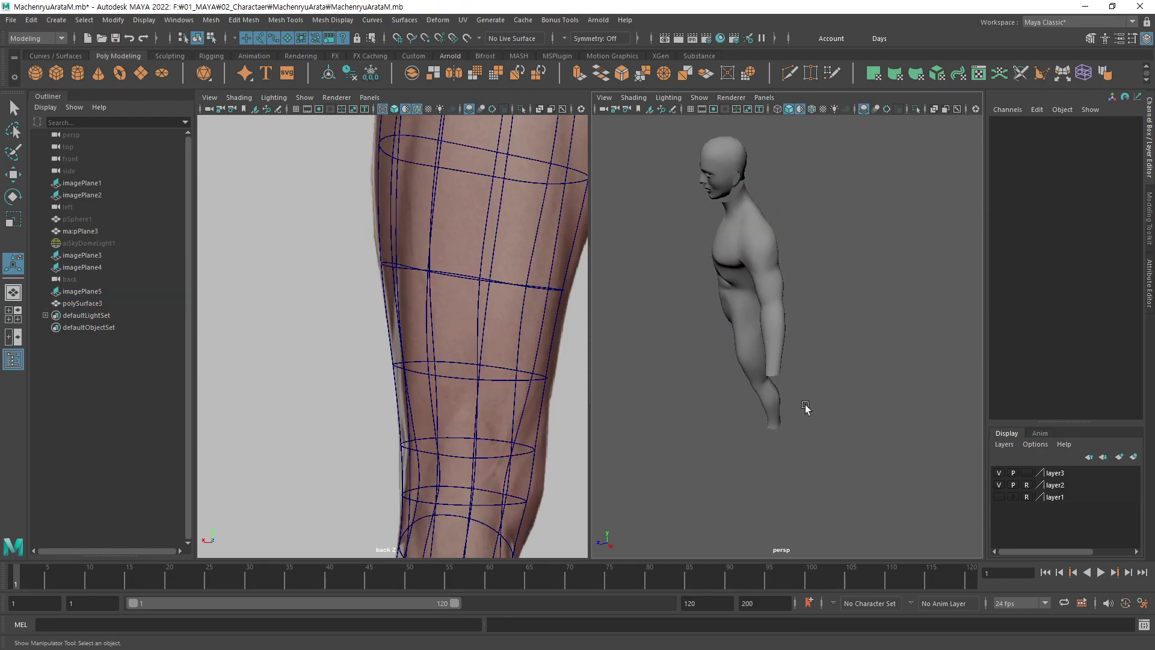
Orbit the perspective view around the body mesh to a front-side angle.
{"action": "mouse_move", "coordinate": [806, 407]}
{"action": "left_mouse_down", "text": "alt"}
{"action": "mouse_move", "coordinate": [871, 338]}
{"action": "mouse_move", "coordinate": [631, 358]}
{"action": "mouse_move", "coordinate": [835, 381]}
{"action": "mouse_move", "coordinate": [766, 375]}
{"action": "left_mouse_up", "text": "alt"}
{"action": "left_click", "coordinate": [778, 374]}
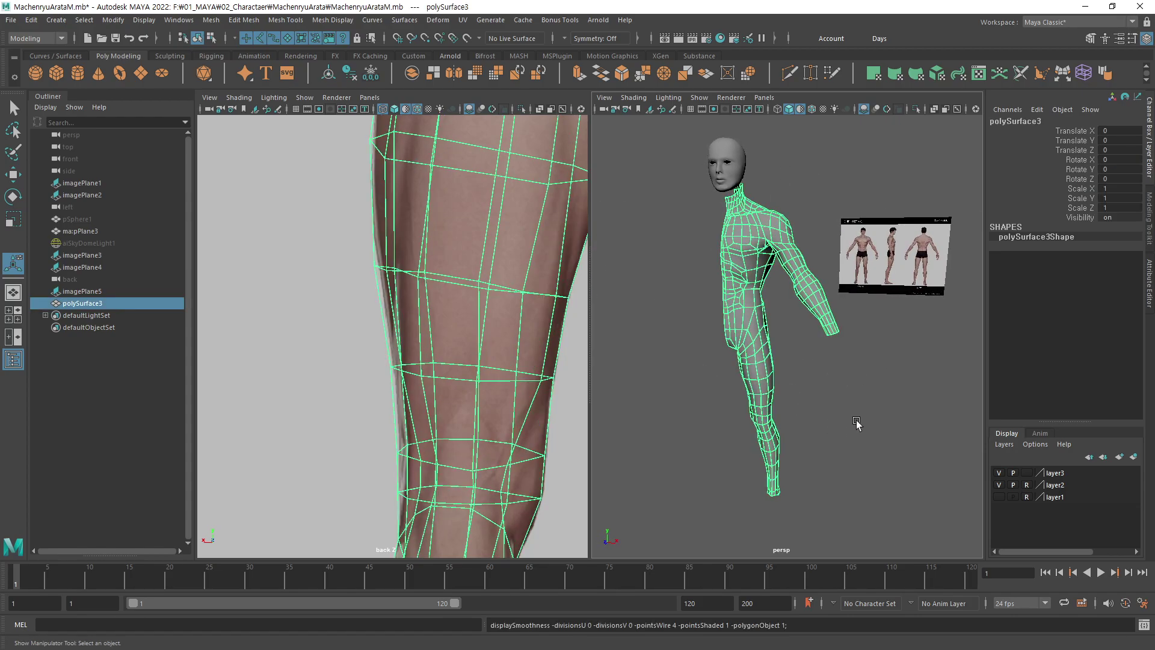
{"action": "mouse_move", "coordinate": [857, 423]}
{"action": "left_mouse_down", "text": "alt"}
{"action": "mouse_move", "coordinate": [866, 443]}
{"action": "mouse_move", "coordinate": [787, 378]}
{"action": "mouse_move", "coordinate": [866, 430]}
{"action": "mouse_move", "coordinate": [675, 418]}
{"action": "left_mouse_up", "text": "alt"}
{"action": "left_click", "coordinate": [815, 445]}
{"action": "right_click_drag", "start_coordinate": [676, 417], "coordinate": [829, 400], "text": "alt"}
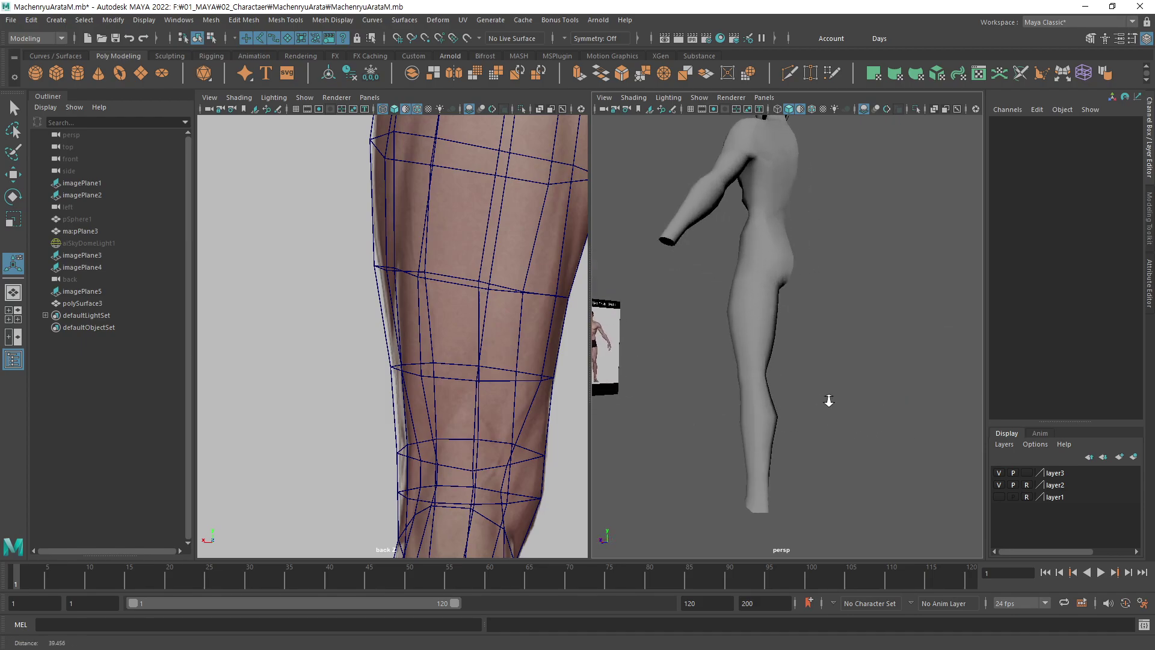
{"action": "mouse_move", "coordinate": [828, 400]}
{"action": "left_mouse_down", "text": "alt"}
{"action": "mouse_move", "coordinate": [806, 381]}
{"action": "mouse_move", "coordinate": [831, 382]}
{"action": "mouse_move", "coordinate": [732, 379]}
{"action": "mouse_move", "coordinate": [862, 385]}
{"action": "mouse_move", "coordinate": [841, 366]}
{"action": "mouse_move", "coordinate": [876, 387]}
{"action": "mouse_move", "coordinate": [791, 377]}
{"action": "left_mouse_up", "text": "alt"}
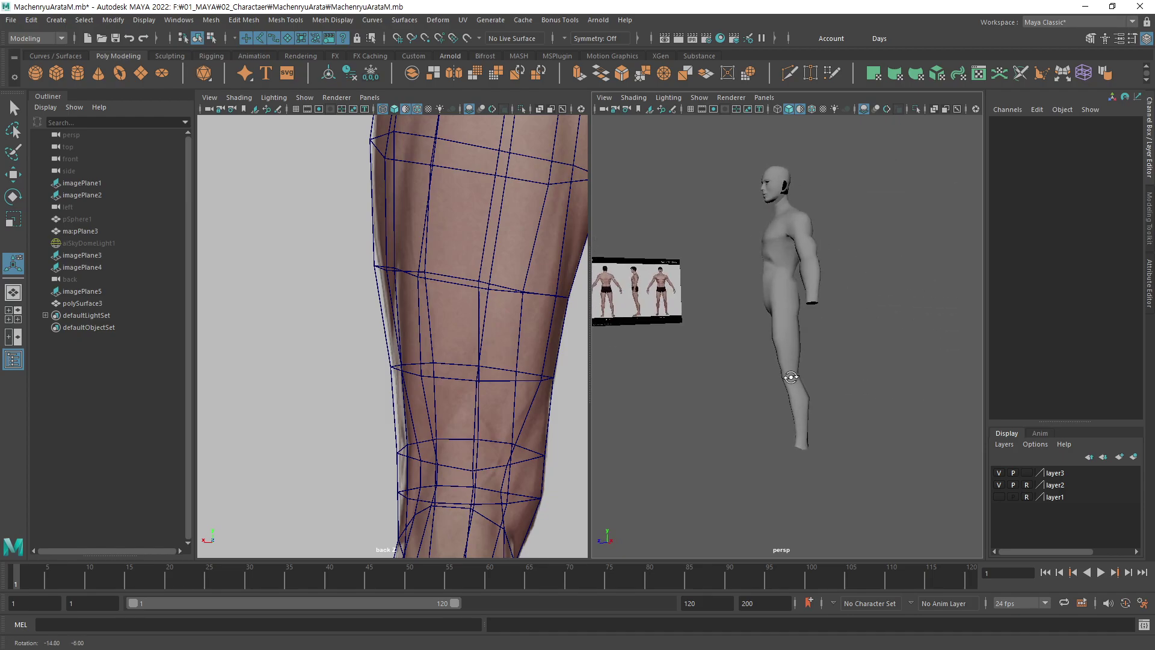
Zoom in on the lower leg and pan the back view down to the ankle and foot.
{"action": "left_click", "coordinate": [791, 377]}
{"action": "mouse_move", "coordinate": [791, 377]}
{"action": "right_mouse_down", "text": "alt"}
{"action": "mouse_move", "coordinate": [907, 405]}
{"action": "mouse_move", "coordinate": [837, 335]}
{"action": "right_mouse_up", "text": "alt"}
{"action": "mouse_move", "coordinate": [838, 336]}
{"action": "left_mouse_down", "text": "alt"}
{"action": "mouse_move", "coordinate": [828, 383]}
{"action": "mouse_move", "coordinate": [685, 379]}
{"action": "mouse_move", "coordinate": [704, 399]}
{"action": "left_mouse_up", "text": "alt"}
{"action": "middle_click_drag", "start_coordinate": [704, 399], "coordinate": [765, 335], "text": "alt"}
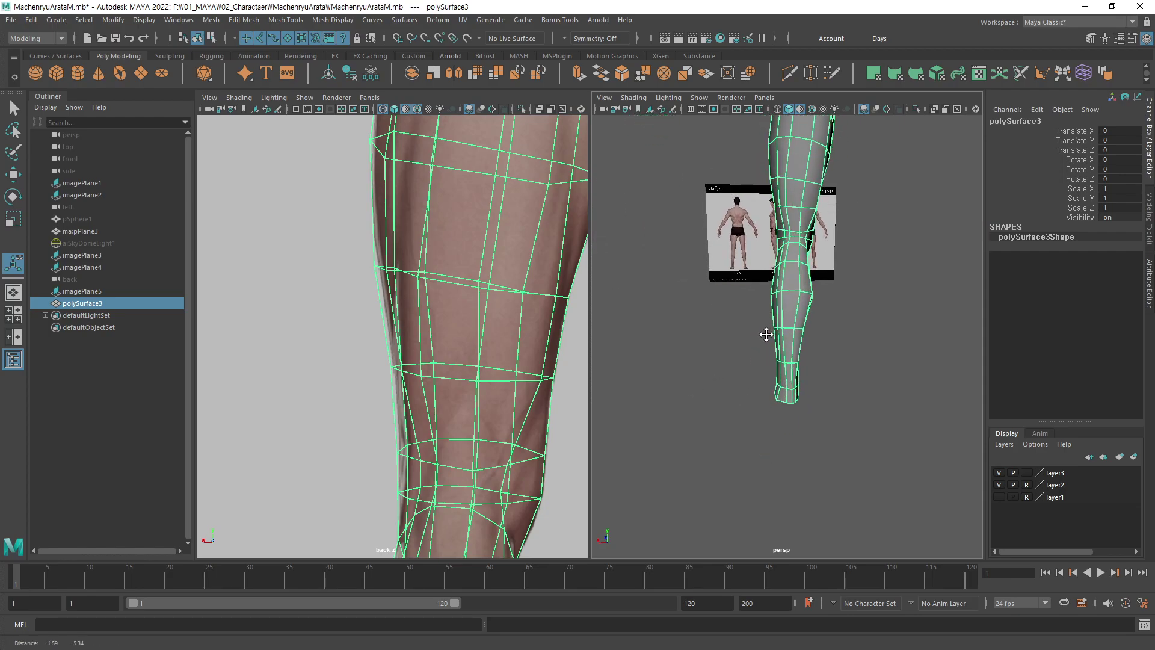
{"action": "right_click_drag", "start_coordinate": [766, 334], "coordinate": [601, 534], "text": "alt"}
{"action": "left_click_drag", "start_coordinate": [602, 533], "coordinate": [946, 415], "text": "alt"}
{"action": "left_click", "coordinate": [850, 426]}
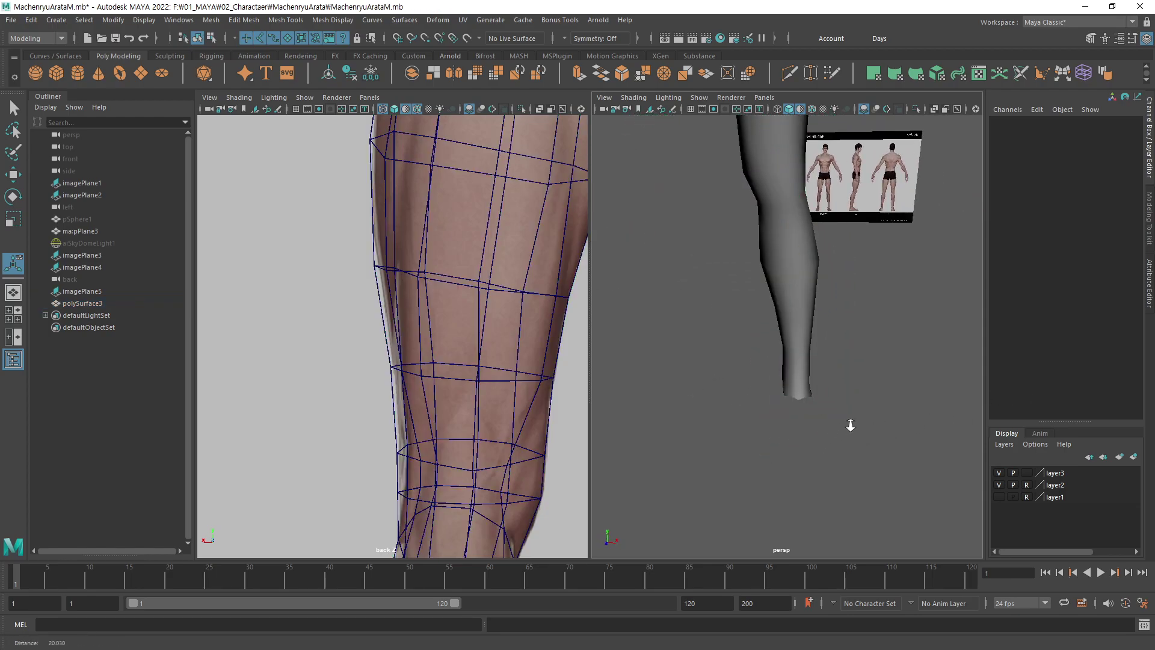
{"action": "mouse_move", "coordinate": [850, 425]}
{"action": "left_mouse_down", "text": "alt"}
{"action": "mouse_move", "coordinate": [760, 322]}
{"action": "mouse_move", "coordinate": [713, 389]}
{"action": "mouse_move", "coordinate": [787, 400]}
{"action": "left_mouse_up", "text": "alt"}
{"action": "left_click", "coordinate": [815, 401]}
{"action": "middle_click_drag", "start_coordinate": [433, 337], "coordinate": [431, 245], "text": "alt"}
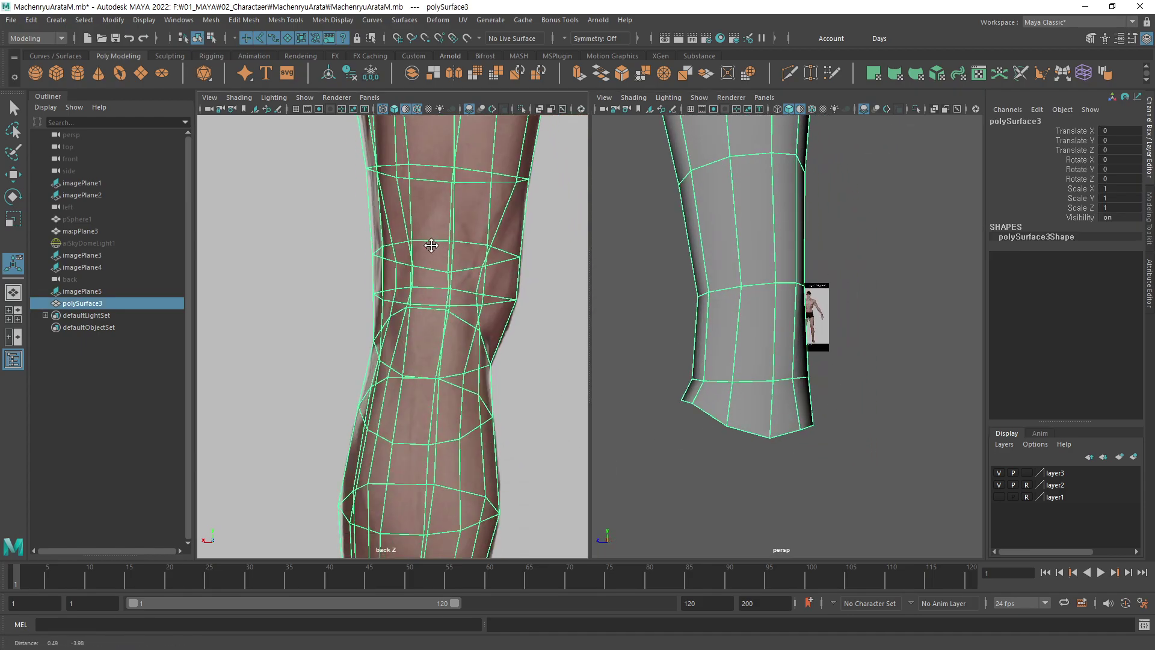
{"action": "middle_click_drag", "start_coordinate": [433, 511], "coordinate": [433, 337], "text": "alt"}
{"action": "middle_click_drag", "start_coordinate": [439, 511], "coordinate": [449, 352], "text": "alt"}
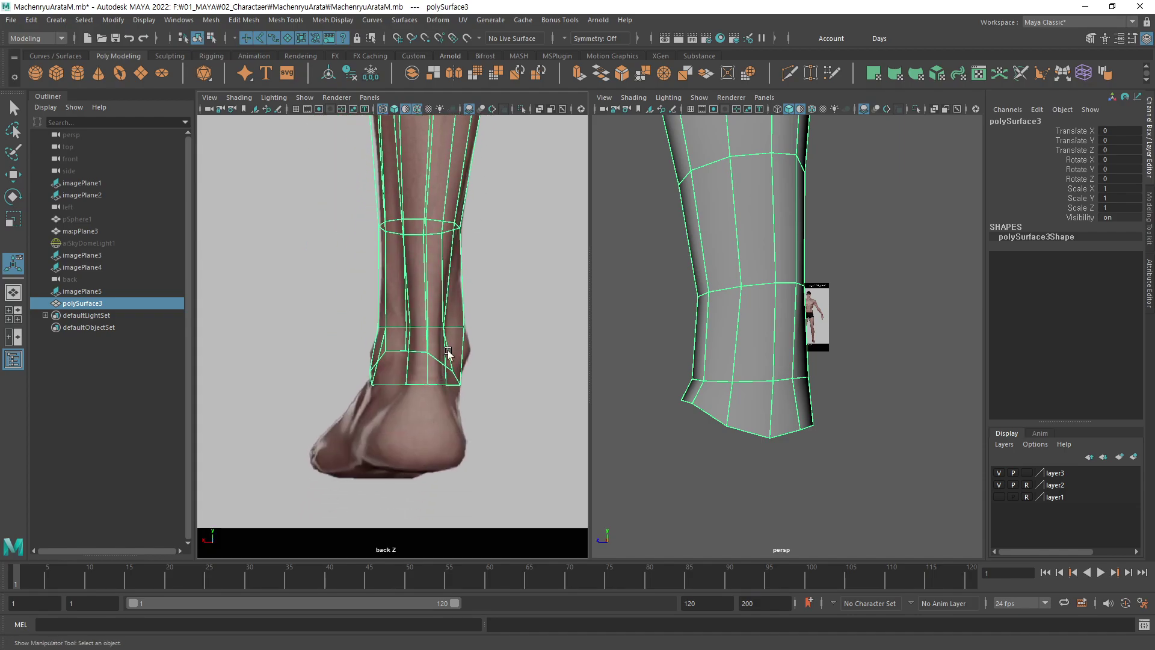
Switch to an enlarged side view centred on the ankle.
{"action": "key", "text": "space"}
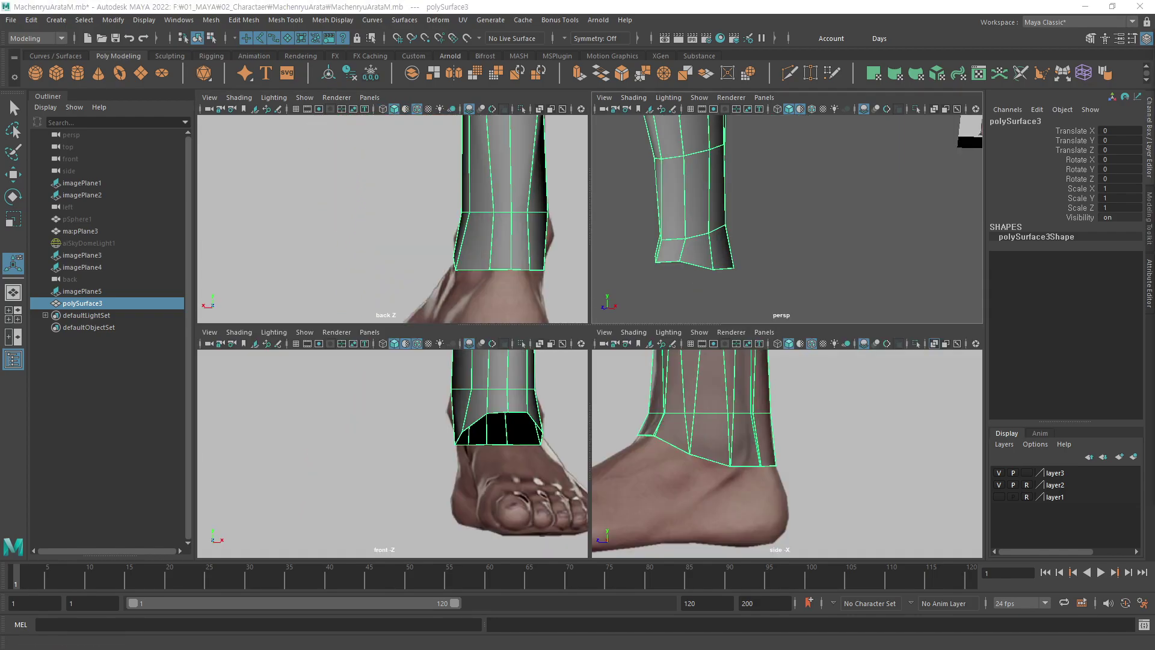
{"action": "mouse_move", "coordinate": [723, 270]}
{"action": "left_mouse_down", "text": "alt"}
{"action": "mouse_move", "coordinate": [741, 202]}
{"action": "mouse_move", "coordinate": [748, 244]}
{"action": "left_mouse_up", "text": "alt"}
{"action": "key", "text": "space"}
{"action": "mouse_move", "coordinate": [678, 311]}
{"action": "left_mouse_down", "text": "alt"}
{"action": "mouse_move", "coordinate": [696, 301]}
{"action": "mouse_move", "coordinate": [647, 327]}
{"action": "mouse_move", "coordinate": [553, 319]}
{"action": "mouse_move", "coordinate": [560, 376]}
{"action": "left_mouse_up", "text": "alt"}
{"action": "key", "text": "space"}
{"action": "key", "text": "space"}
{"action": "middle_click_drag", "start_coordinate": [710, 431], "coordinate": [799, 452], "text": "alt"}
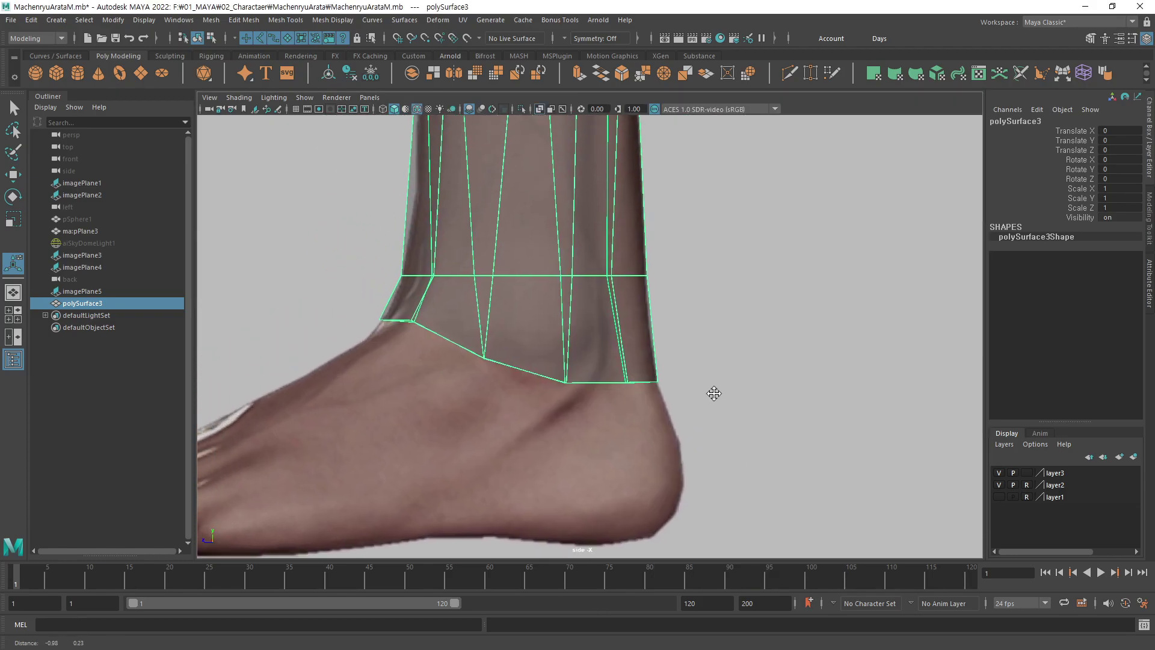
Select the leg's bottom border edge loop and extrude it down-forward toward the foot.
{"action": "key", "text": "F11"}
{"action": "mouse_move", "coordinate": [349, 305]}
{"action": "left_mouse_down"}
{"action": "mouse_move", "coordinate": [485, 377]}
{"action": "mouse_move", "coordinate": [497, 370]}
{"action": "left_mouse_up"}
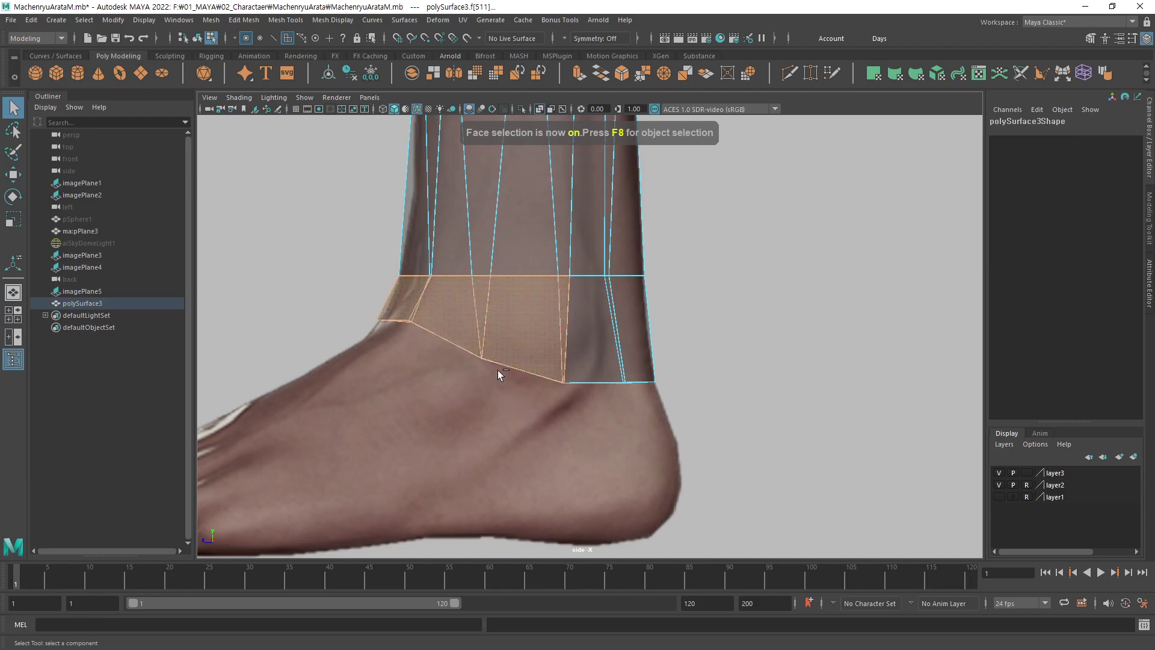
{"action": "left_click_drag", "start_coordinate": [593, 294], "coordinate": [593, 295], "text": "ctrl"}
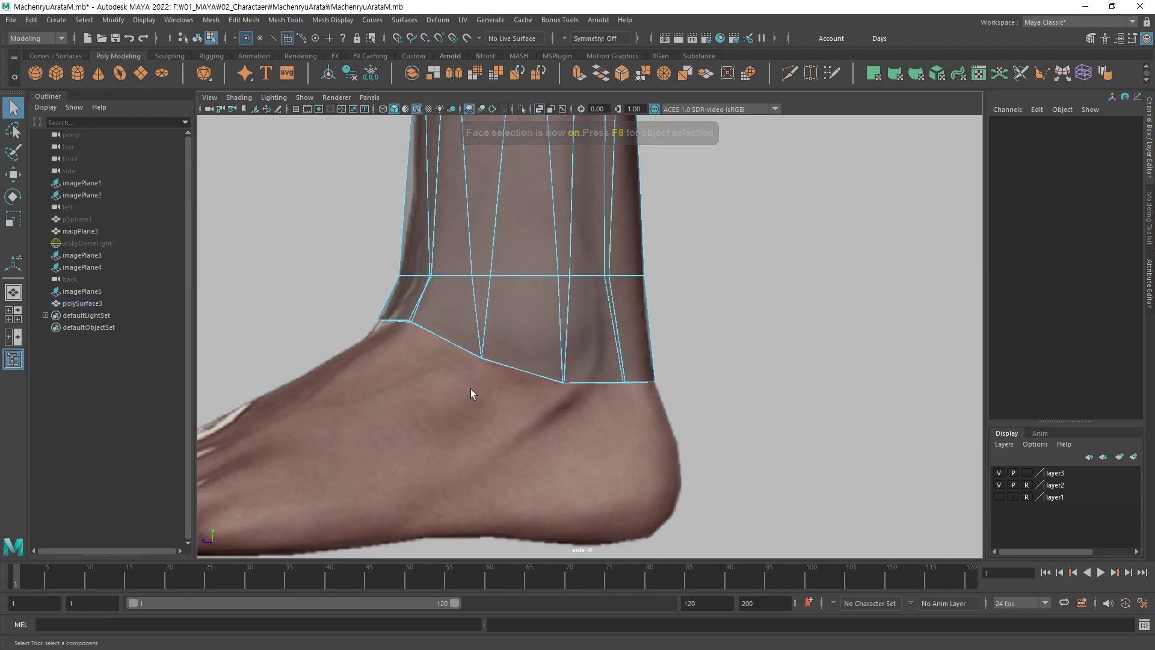
{"action": "key", "text": "F10"}
{"action": "double_click", "coordinate": [422, 327]}
{"action": "left_click_drag", "start_coordinate": [355, 302], "coordinate": [490, 384]}
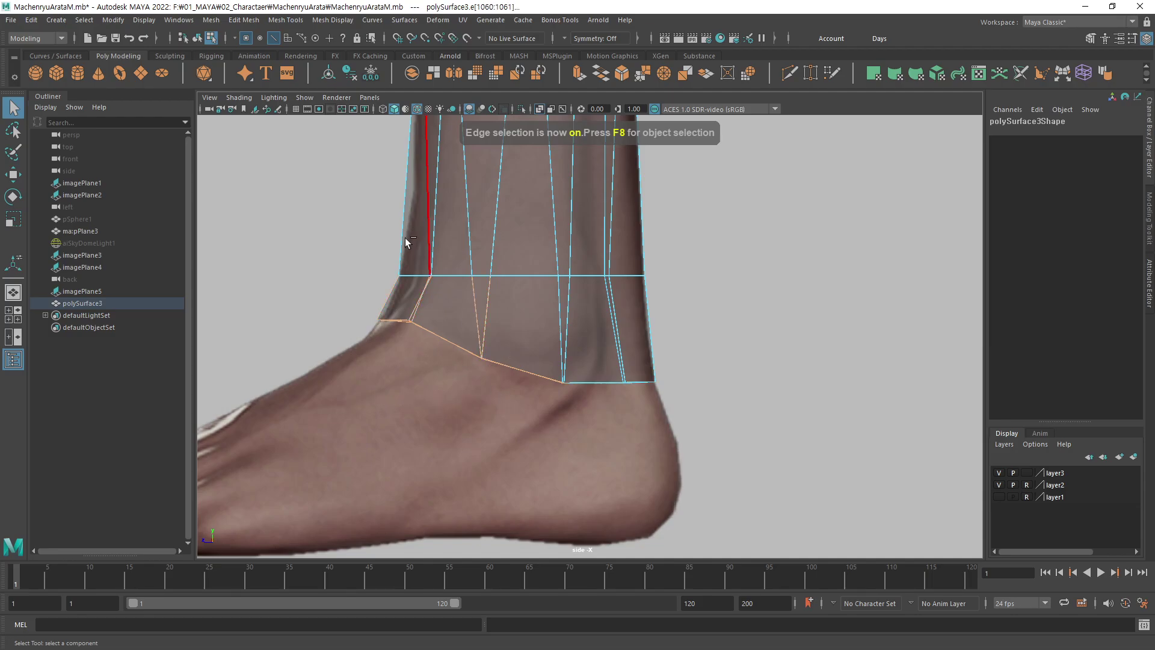
{"action": "left_click_drag", "start_coordinate": [388, 209], "coordinate": [572, 298]}
{"action": "mouse_move", "coordinate": [629, 348]}
{"action": "middle_mouse_down", "text": "alt"}
{"action": "mouse_move", "coordinate": [587, 296]}
{"action": "mouse_move", "coordinate": [647, 293]}
{"action": "middle_mouse_up", "text": "alt"}
{"action": "key", "text": "w"}
{"action": "mouse_move", "coordinate": [595, 273]}
{"action": "left_mouse_down", "text": "shift"}
{"action": "mouse_move", "coordinate": [524, 325]}
{"action": "mouse_move", "coordinate": [577, 291]}
{"action": "left_mouse_up", "text": "shift"}
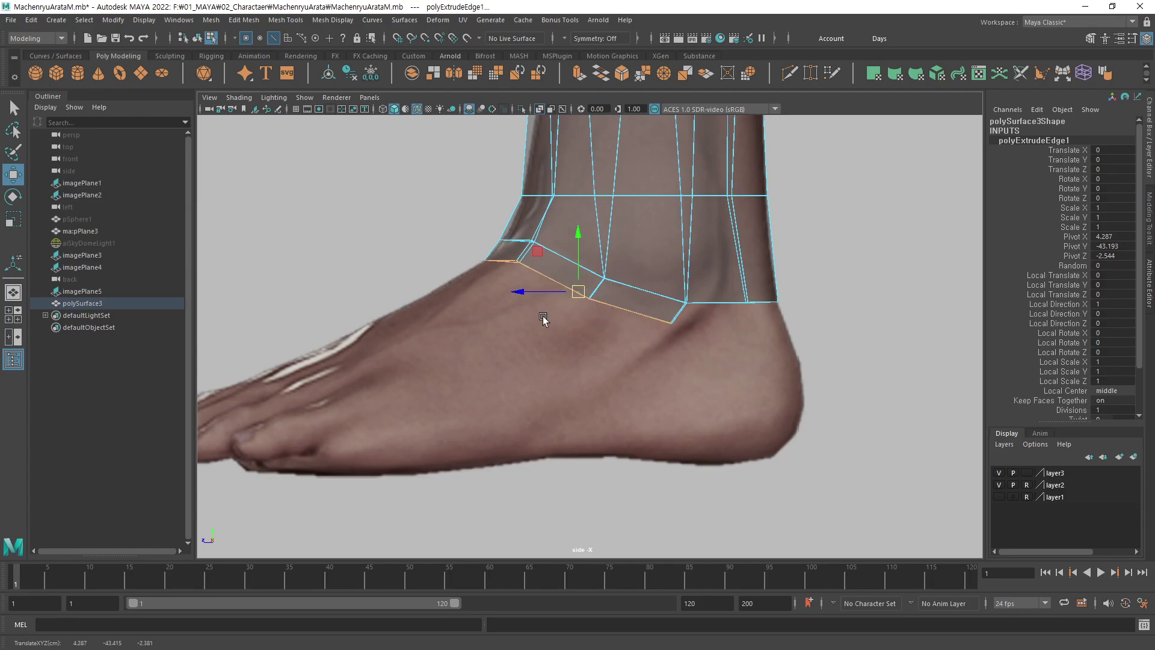
{"action": "key", "text": "F9"}
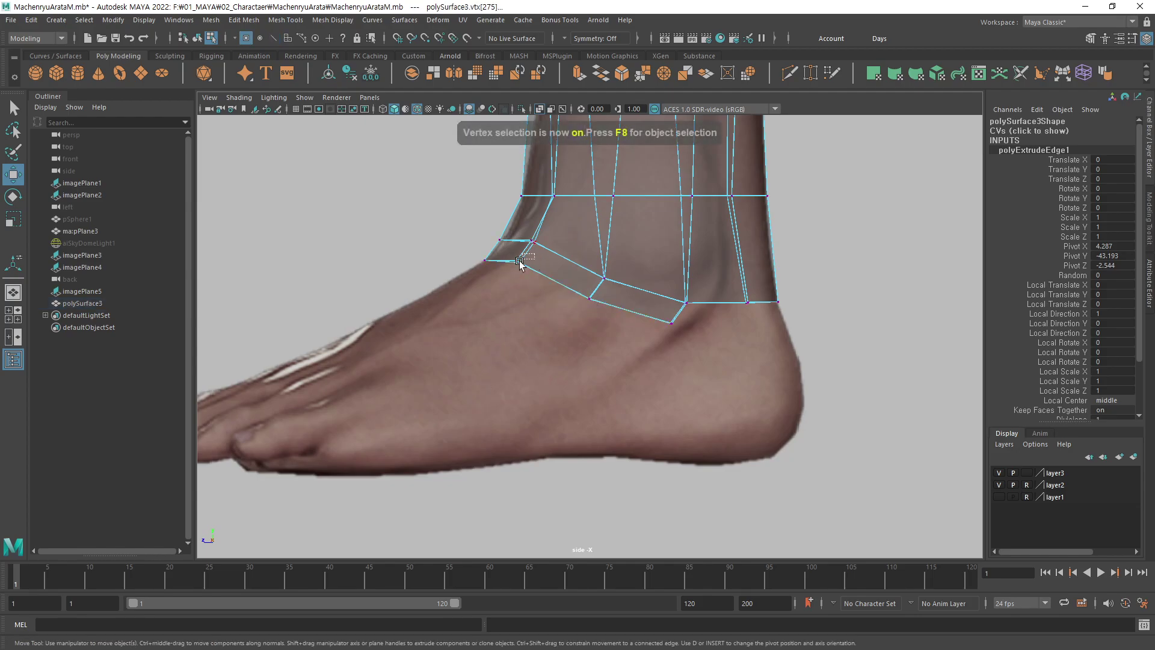
Drag the front, middle and rear ankle vertices onto the foot's instep outline in side view.
{"action": "mouse_move", "coordinate": [505, 249]}
{"action": "left_mouse_down"}
{"action": "mouse_move", "coordinate": [529, 273]}
{"action": "mouse_move", "coordinate": [483, 293]}
{"action": "mouse_move", "coordinate": [500, 283]}
{"action": "left_mouse_up"}
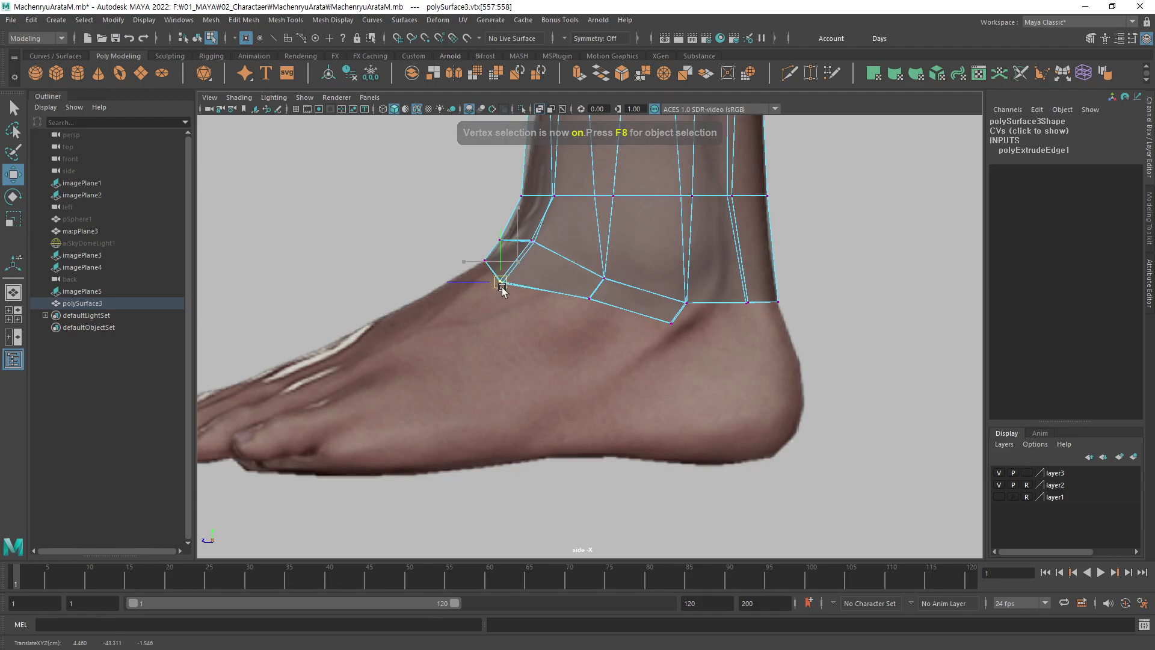
{"action": "left_click", "coordinate": [589, 297]}
{"action": "left_click_drag", "start_coordinate": [589, 298], "coordinate": [552, 337]}
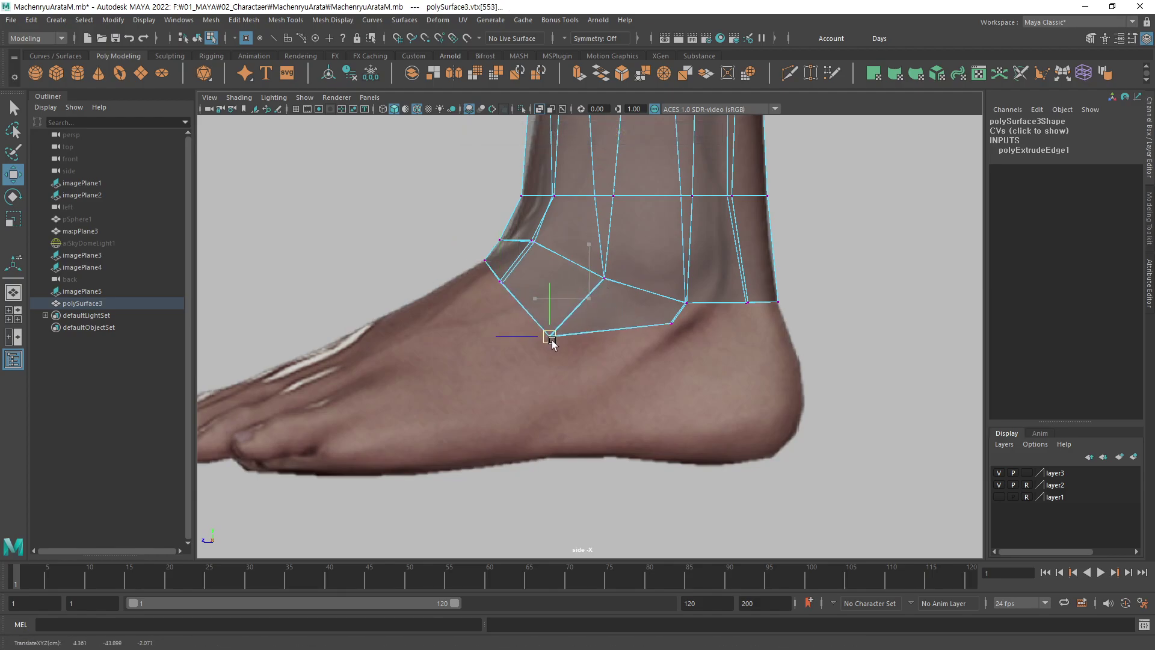
{"action": "left_click", "coordinate": [672, 323]}
{"action": "mouse_move", "coordinate": [672, 323]}
{"action": "left_mouse_down"}
{"action": "mouse_move", "coordinate": [598, 399]}
{"action": "mouse_move", "coordinate": [633, 371]}
{"action": "left_mouse_up"}
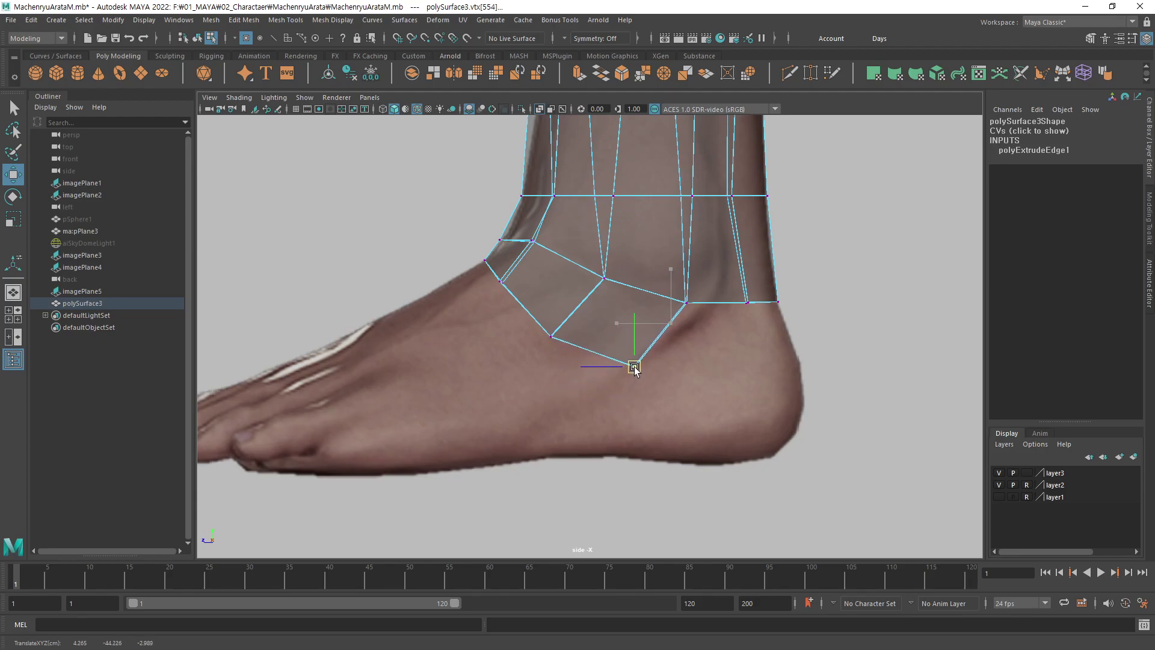
{"action": "left_click", "coordinate": [551, 335]}
{"action": "left_click_drag", "start_coordinate": [551, 336], "coordinate": [557, 330]}
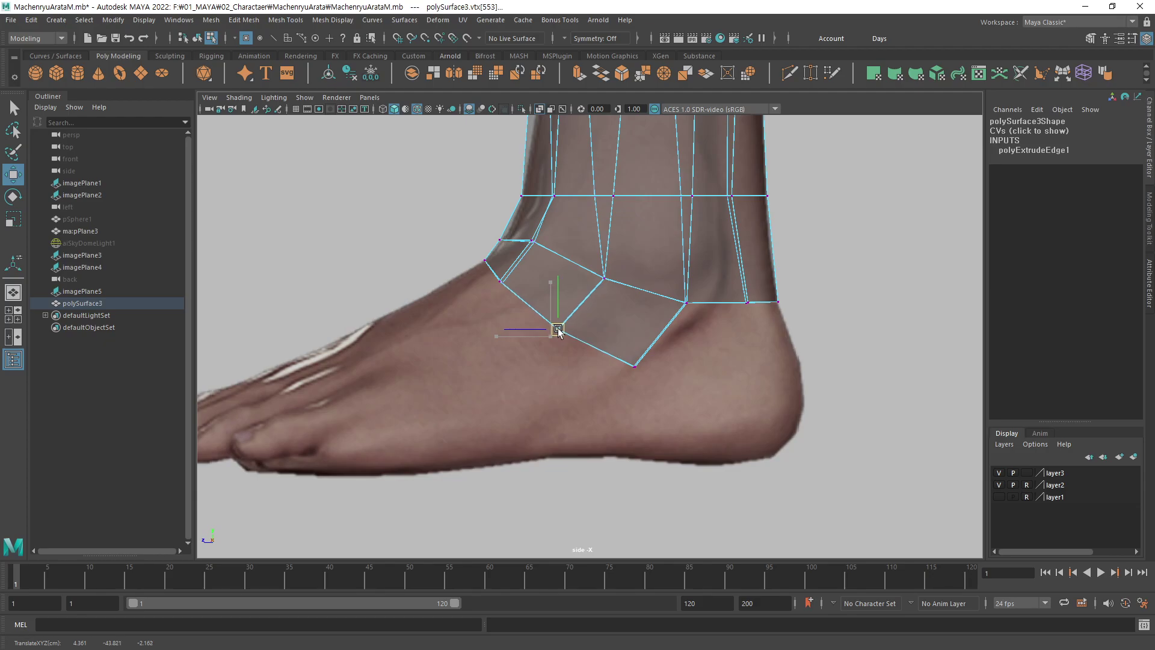
{"action": "left_click_drag", "start_coordinate": [524, 265], "coordinate": [490, 298]}
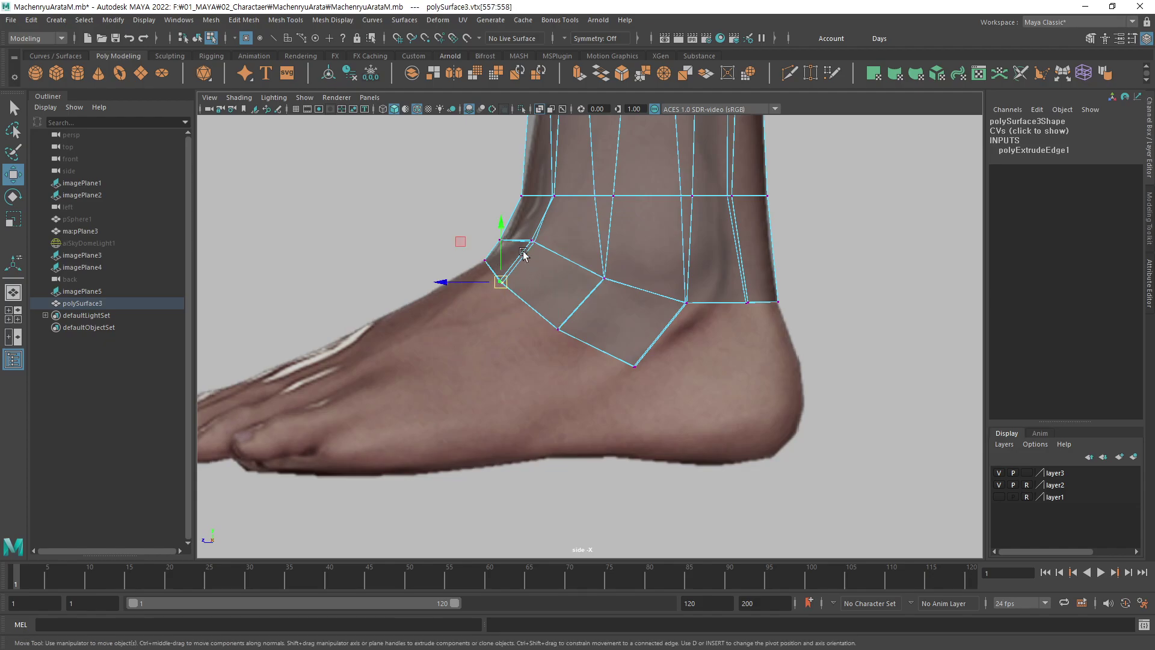
{"action": "key", "text": "space"}
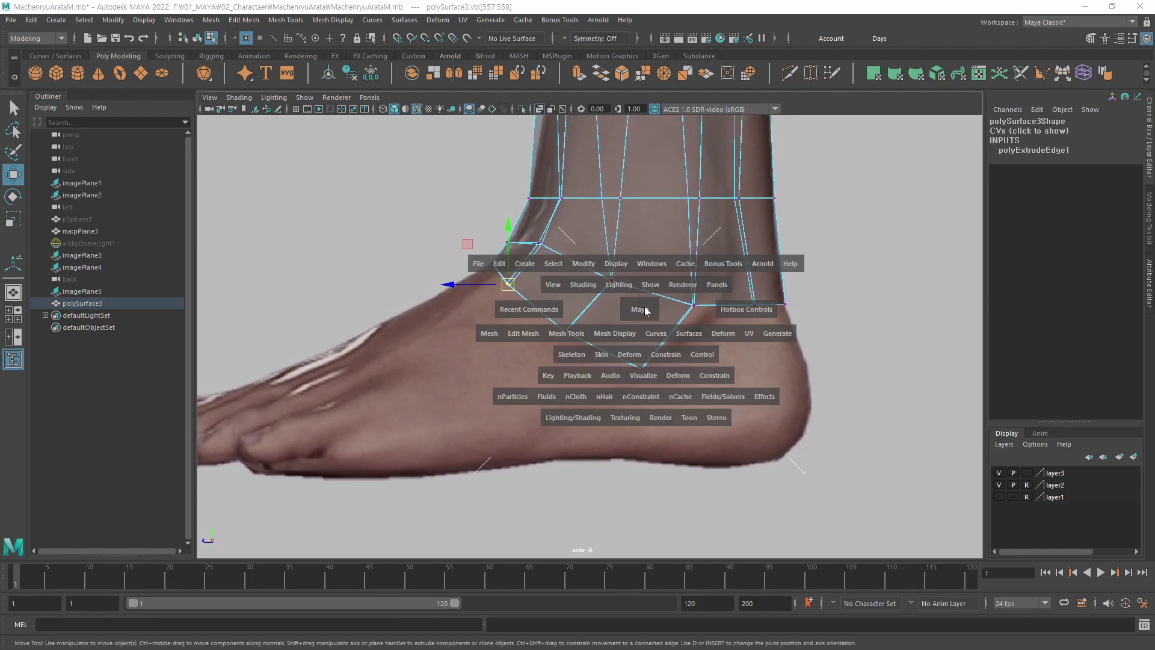
Frame the ankle in a wireframe front view and shift an outer ankle vertex sideways.
{"action": "key", "text": "space"}
{"action": "key", "text": "space"}
{"action": "mouse_move", "coordinate": [567, 362]}
{"action": "middle_mouse_down", "text": "alt"}
{"action": "mouse_move", "coordinate": [524, 351]}
{"action": "mouse_move", "coordinate": [473, 359]}
{"action": "middle_mouse_up", "text": "alt"}
{"action": "key", "text": "4"}
{"action": "right_click_drag", "start_coordinate": [627, 367], "coordinate": [648, 369], "text": "alt"}
{"action": "middle_click_drag", "start_coordinate": [610, 319], "coordinate": [592, 356], "text": "alt"}
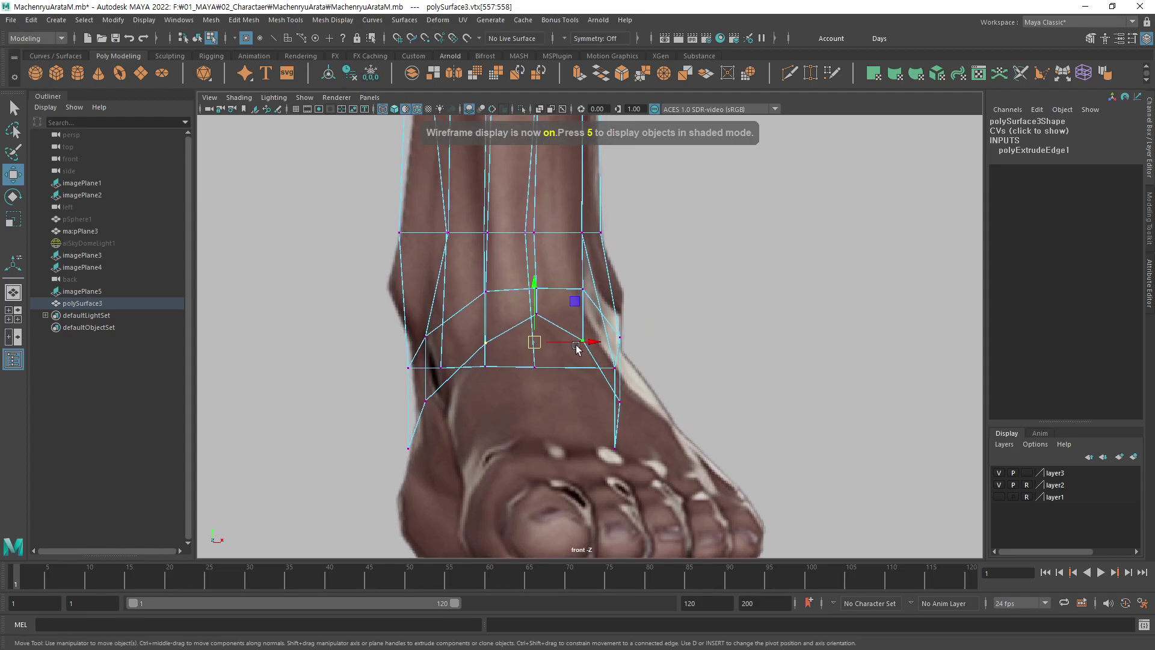
{"action": "left_click", "coordinate": [536, 316]}
{"action": "left_click_drag", "start_coordinate": [591, 313], "coordinate": [598, 313]}
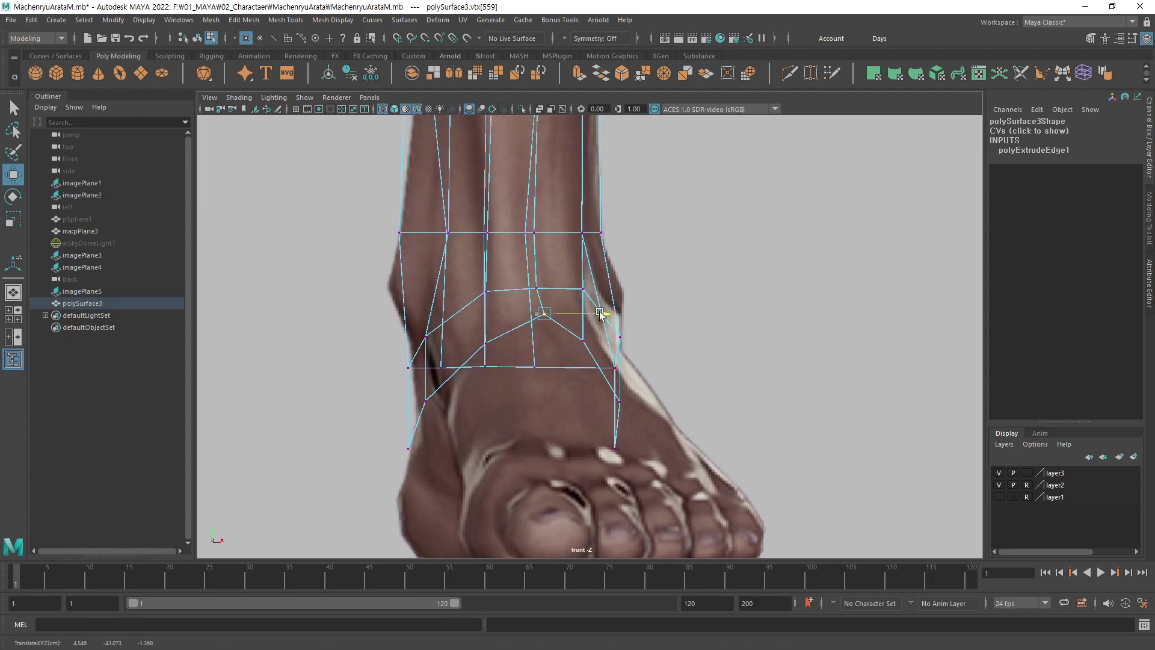
Move the front and outer ankle vertices up onto the front reference's foot outline.
{"action": "left_click", "coordinate": [489, 337]}
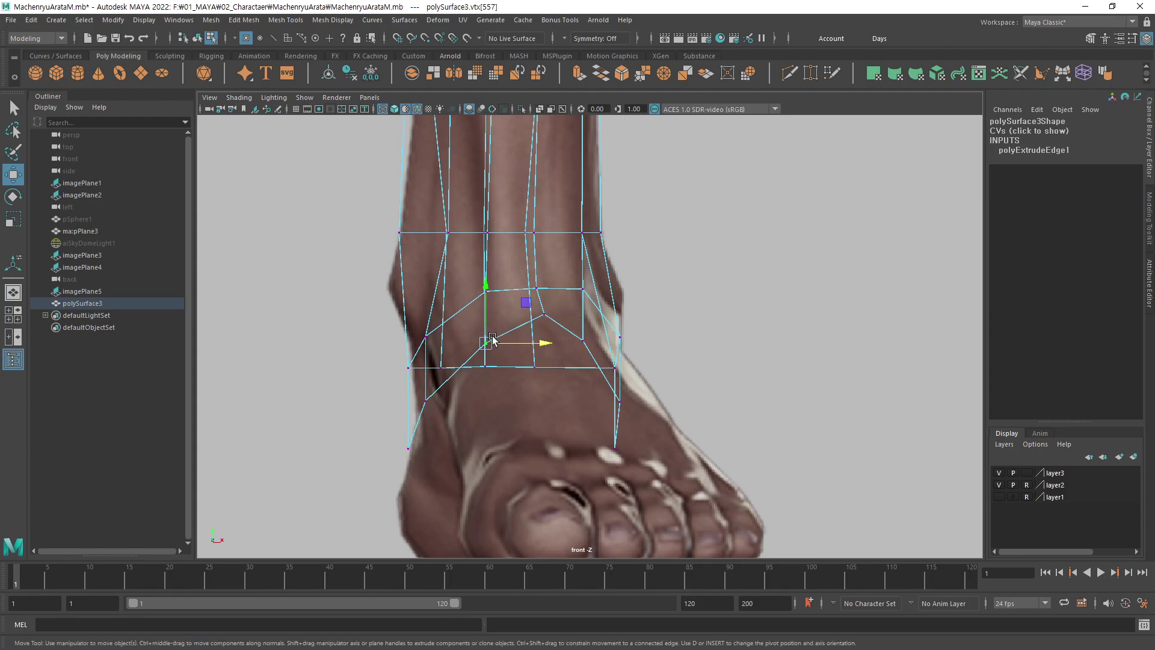
{"action": "left_click_drag", "start_coordinate": [490, 344], "coordinate": [498, 327]}
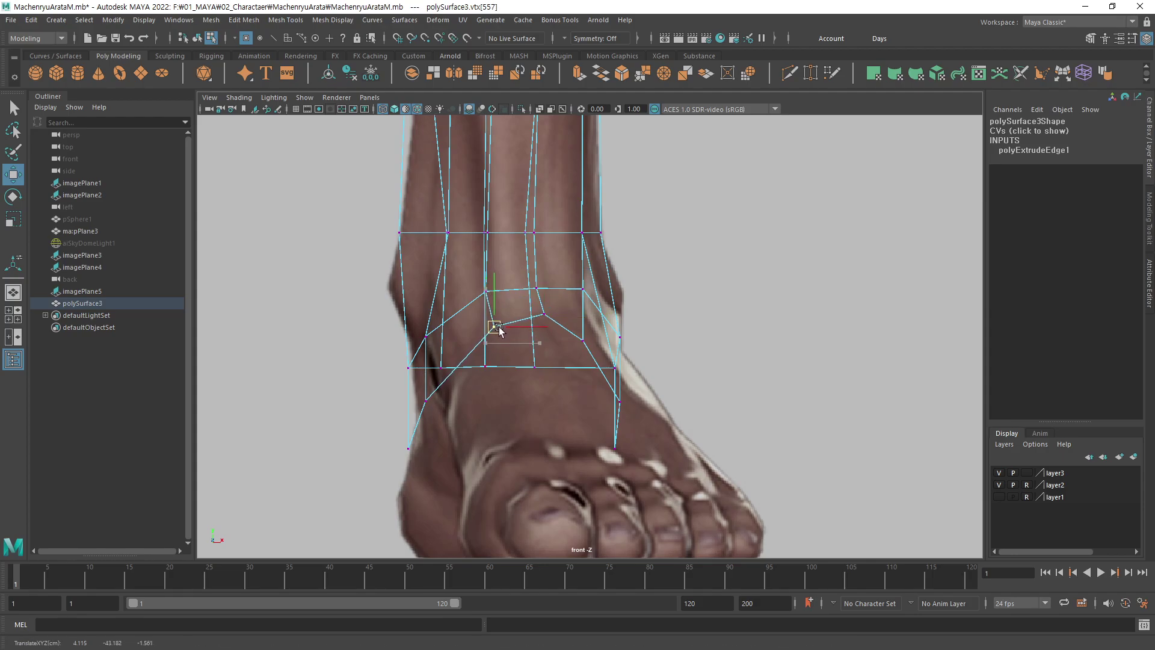
{"action": "left_click", "coordinate": [583, 340]}
{"action": "left_click_drag", "start_coordinate": [583, 340], "coordinate": [591, 330]}
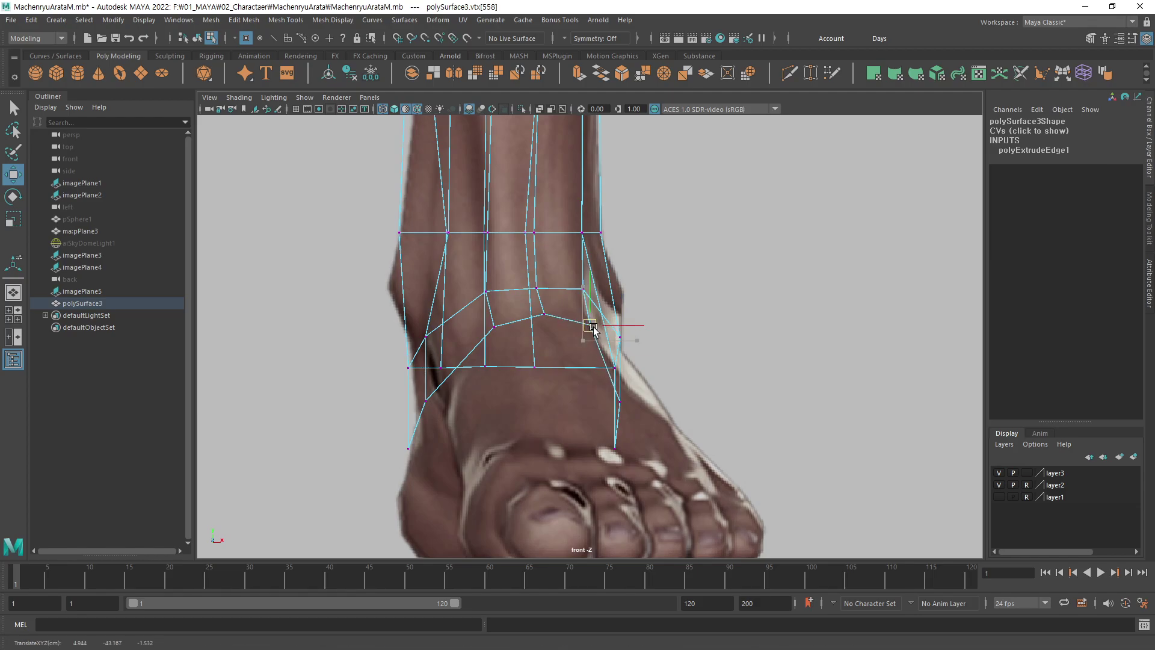
{"action": "left_click", "coordinate": [623, 400]}
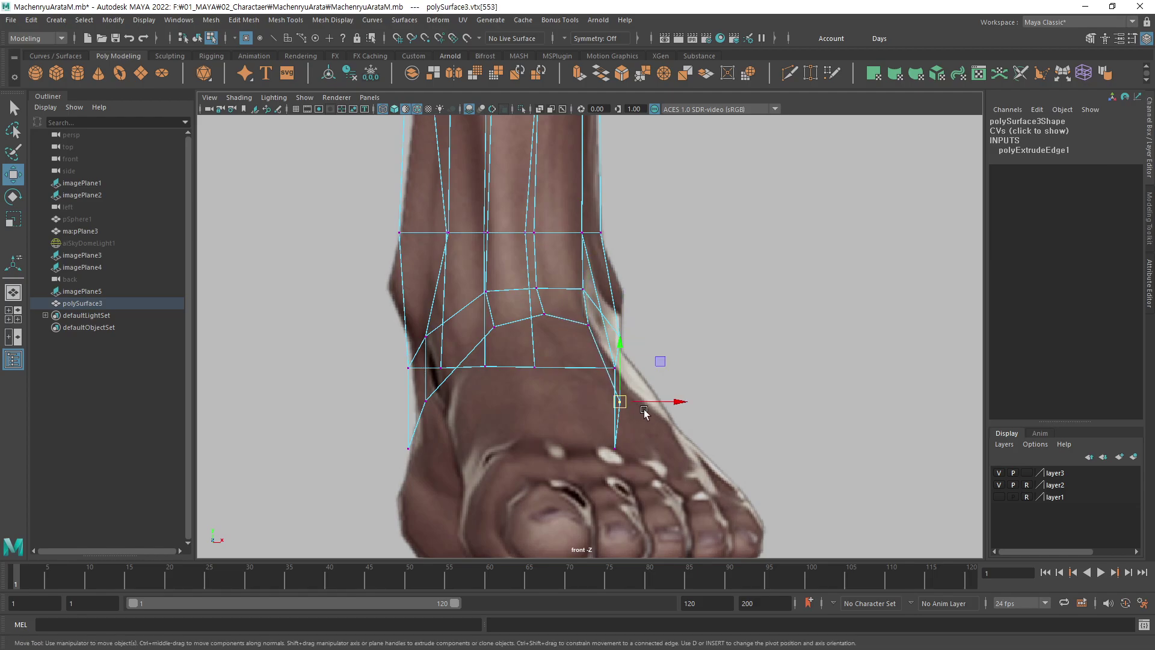
{"action": "left_click_drag", "start_coordinate": [622, 400], "coordinate": [648, 378]}
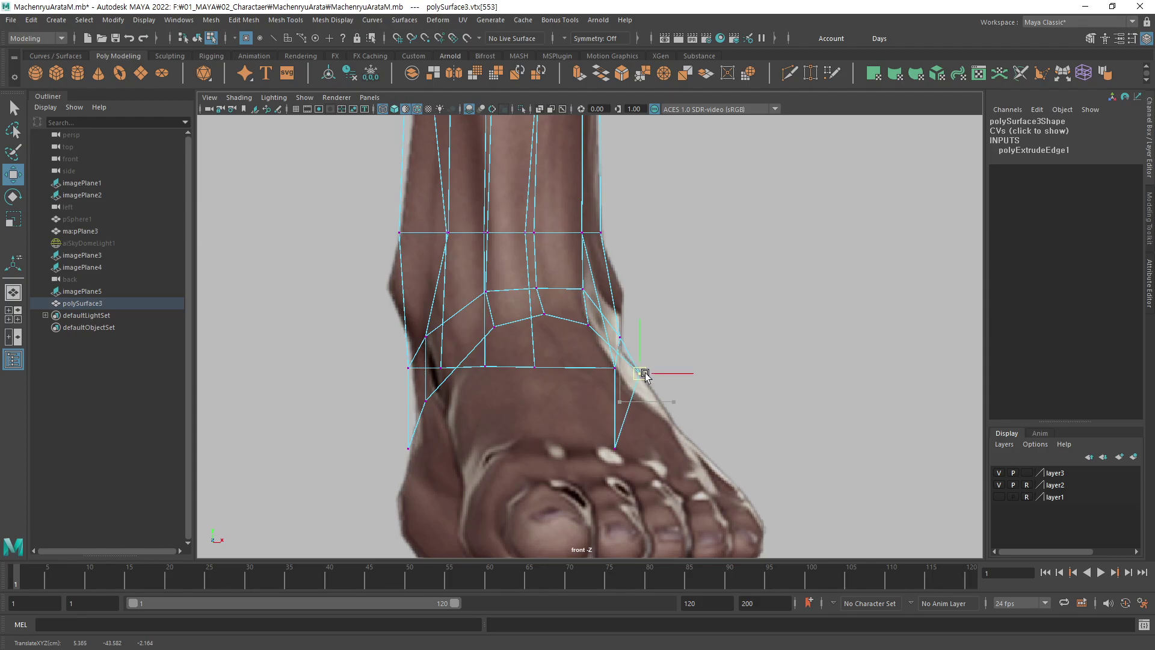
{"action": "left_click", "coordinate": [616, 455]}
{"action": "left_click_drag", "start_coordinate": [615, 448], "coordinate": [650, 426]}
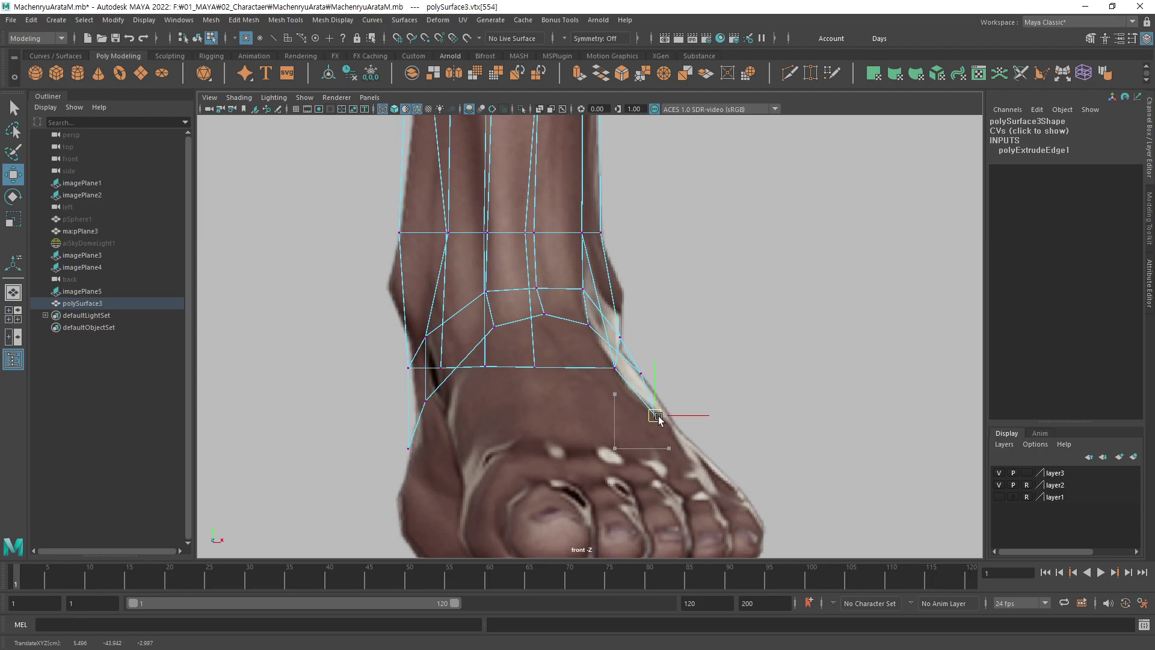
{"action": "left_click", "coordinate": [640, 373]}
{"action": "middle_click_drag", "start_coordinate": [678, 373], "coordinate": [632, 344], "text": "alt"}
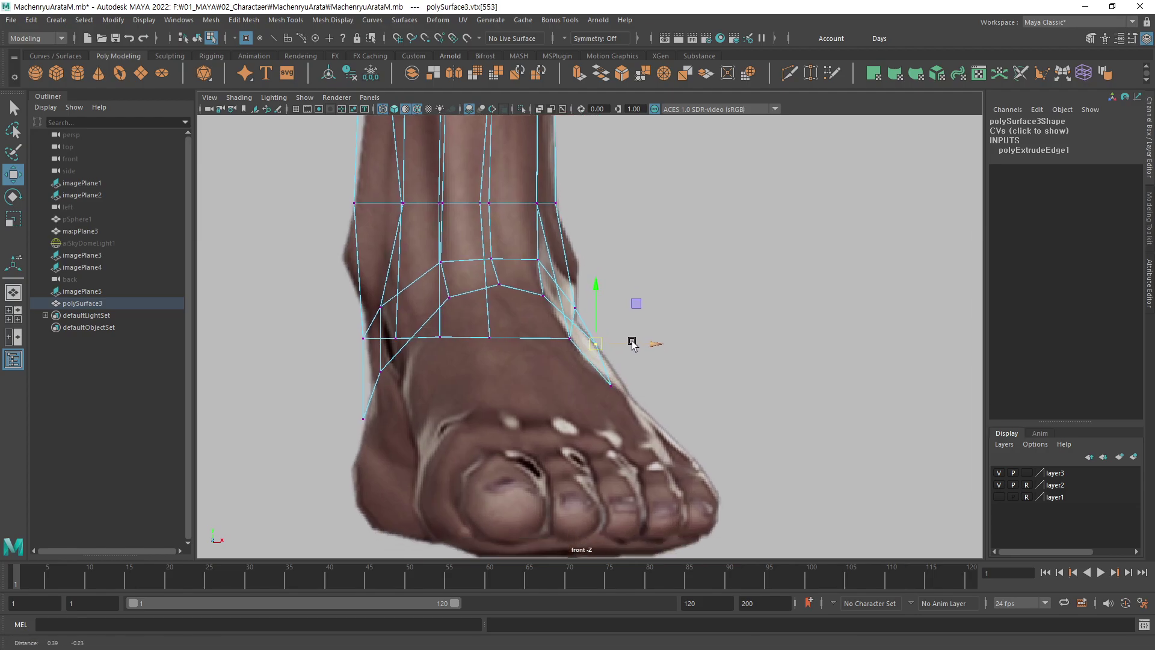
{"action": "key", "text": "space"}
Zoom the front view in on the foot and raise the mid-ankle vertex in the side view.
{"action": "scroll", "coordinate": [782, 457], "scroll_direction": "up", "scroll_amount": 2}
{"action": "scroll", "coordinate": [859, 458], "scroll_direction": "up", "scroll_amount": 3}
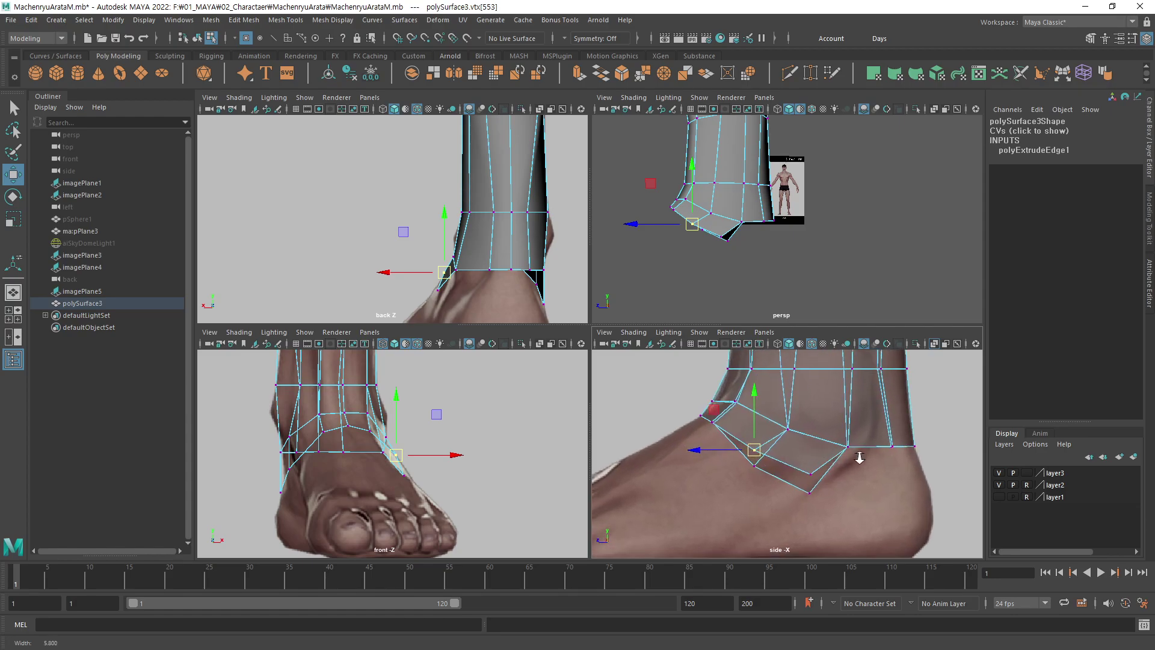
{"action": "scroll", "coordinate": [859, 457], "scroll_direction": "up", "scroll_amount": 2}
{"action": "scroll", "coordinate": [782, 449], "scroll_direction": "up", "scroll_amount": 1}
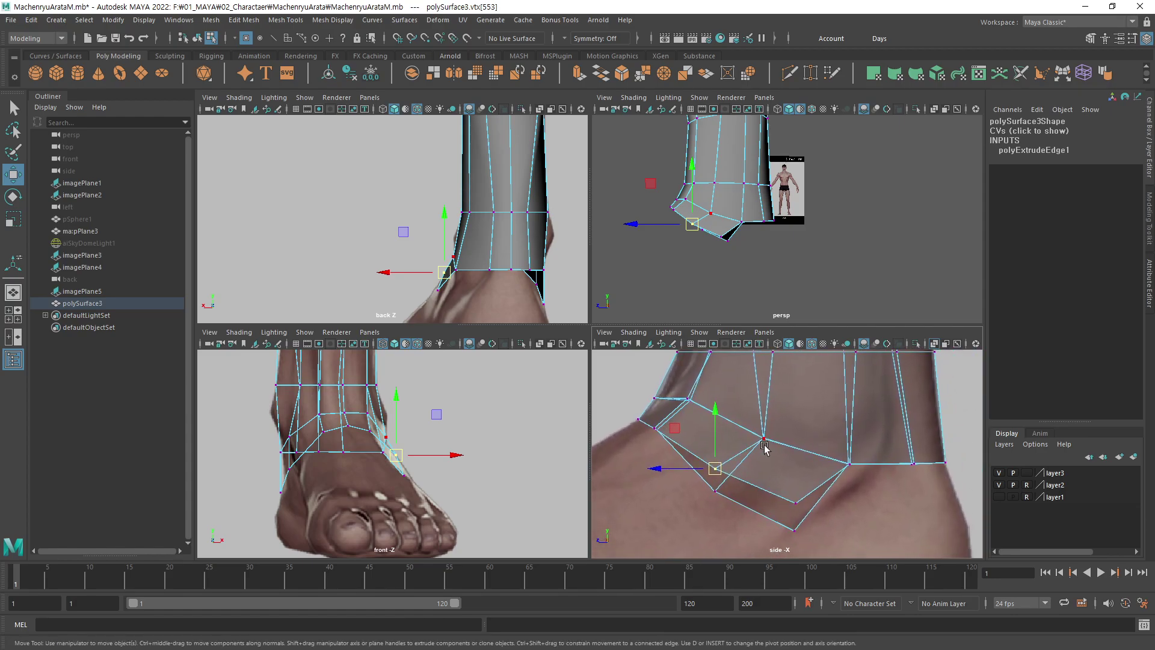
{"action": "left_click_drag", "start_coordinate": [398, 520], "coordinate": [567, 464], "text": "alt"}
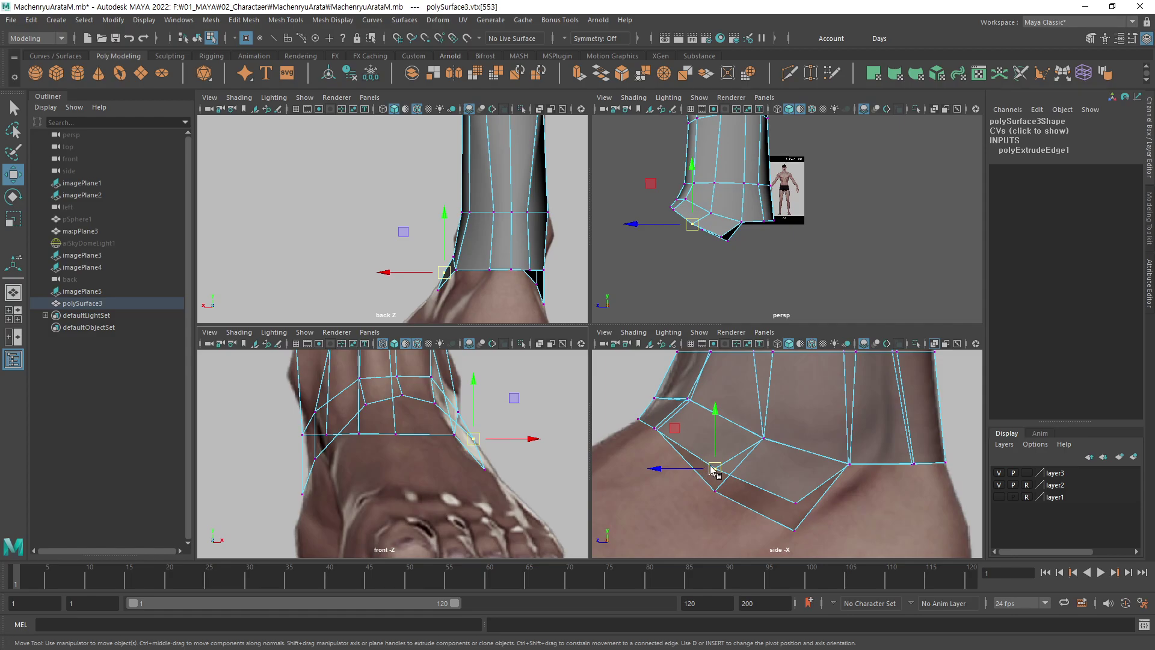
{"action": "middle_click_drag", "start_coordinate": [494, 480], "coordinate": [457, 463], "text": "alt"}
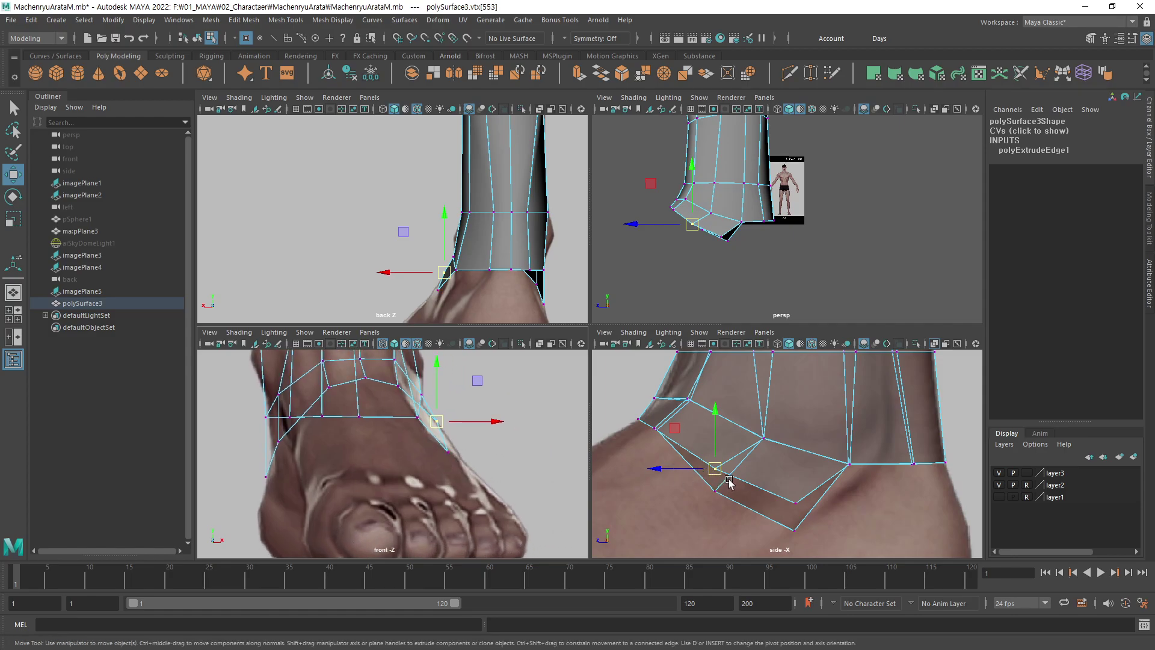
{"action": "mouse_move", "coordinate": [763, 430]}
{"action": "left_mouse_down"}
{"action": "mouse_move", "coordinate": [777, 448]}
{"action": "mouse_move", "coordinate": [754, 434]}
{"action": "mouse_move", "coordinate": [760, 444]}
{"action": "left_mouse_up"}
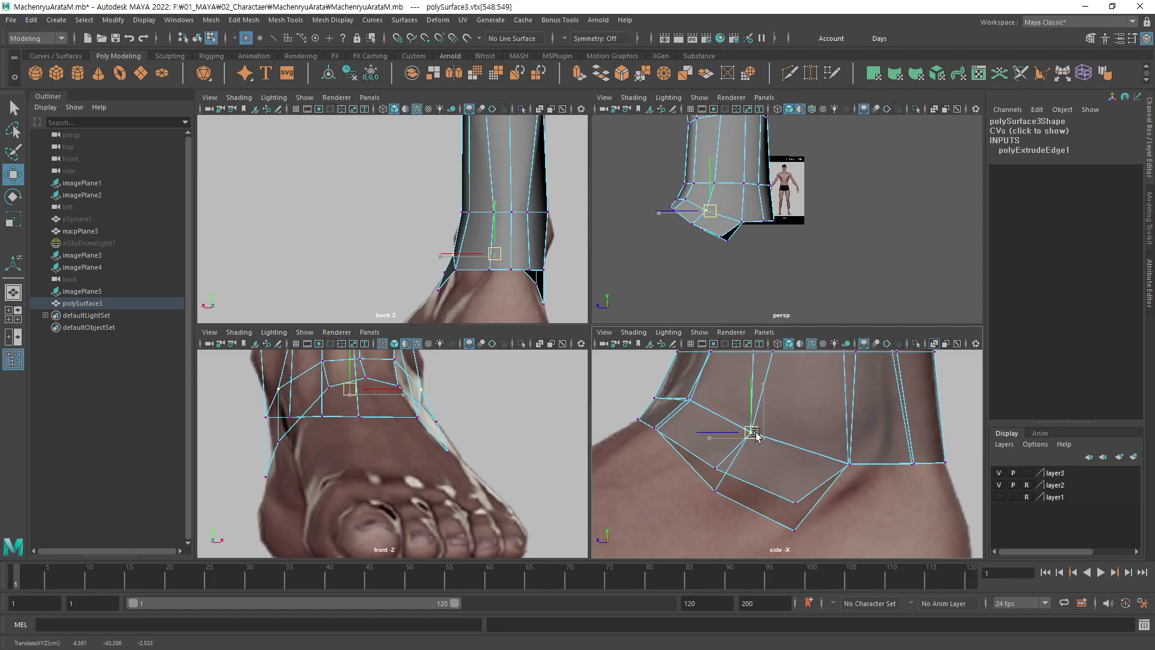
{"action": "scroll", "coordinate": [430, 443], "scroll_direction": "down", "scroll_amount": 2}
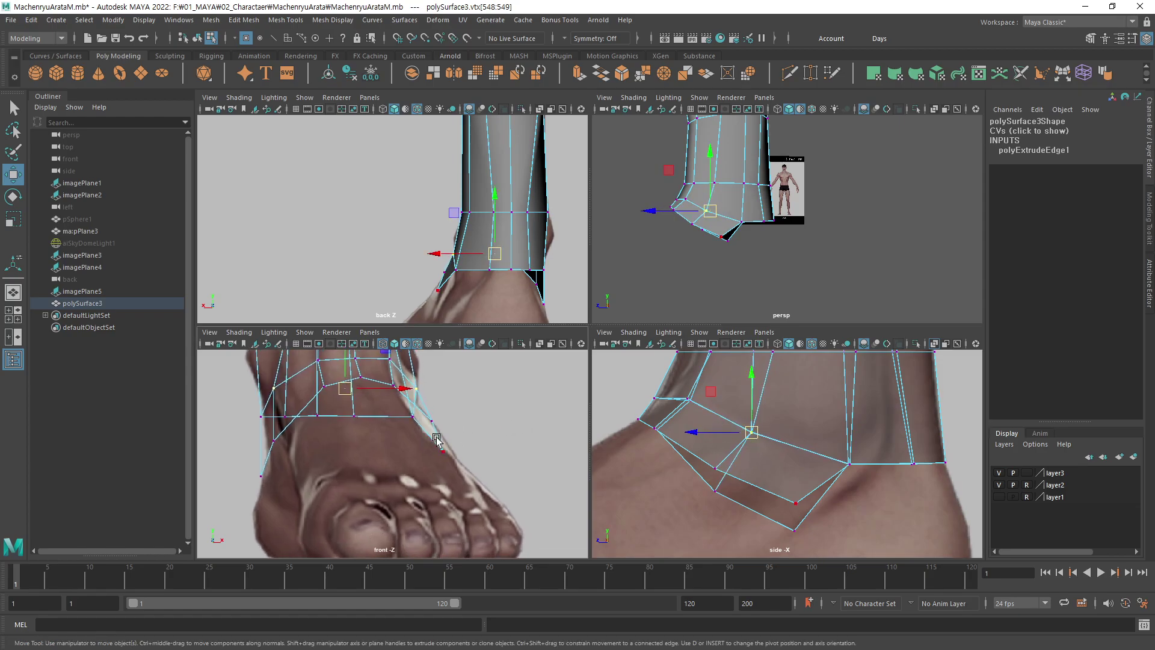
Move the outer ankle and lower outer vertices up-left onto the front reference outline.
{"action": "key", "text": "q"}
{"action": "left_click", "coordinate": [715, 469]}
{"action": "key", "text": "w"}
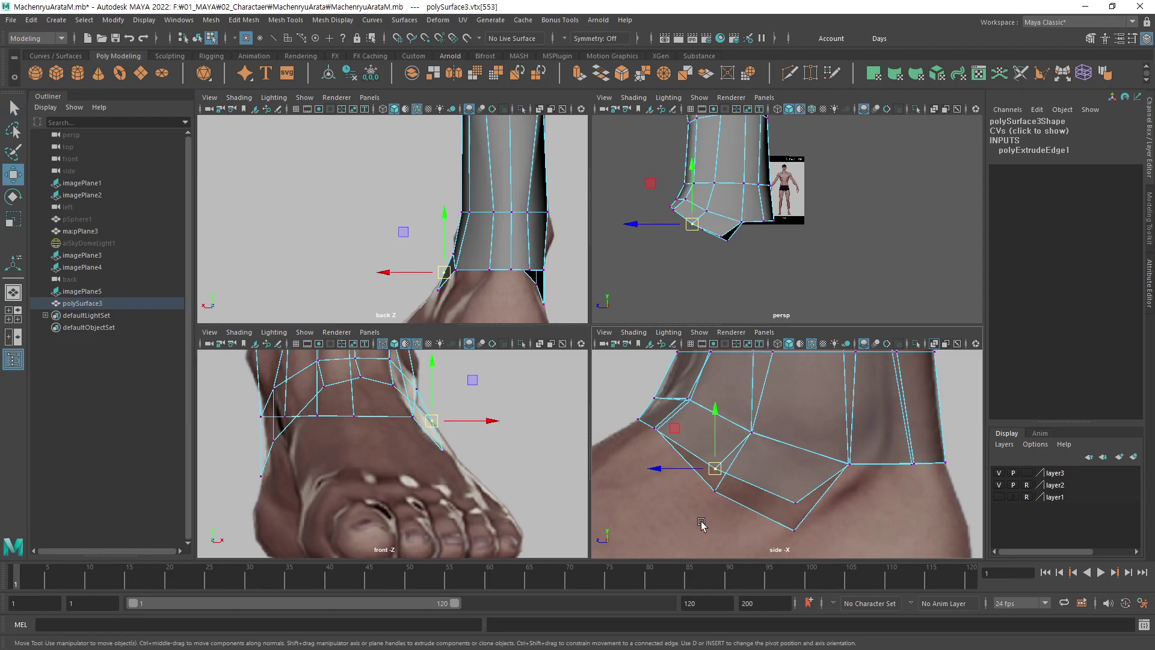
{"action": "middle_click_drag", "start_coordinate": [449, 443], "coordinate": [442, 455]}
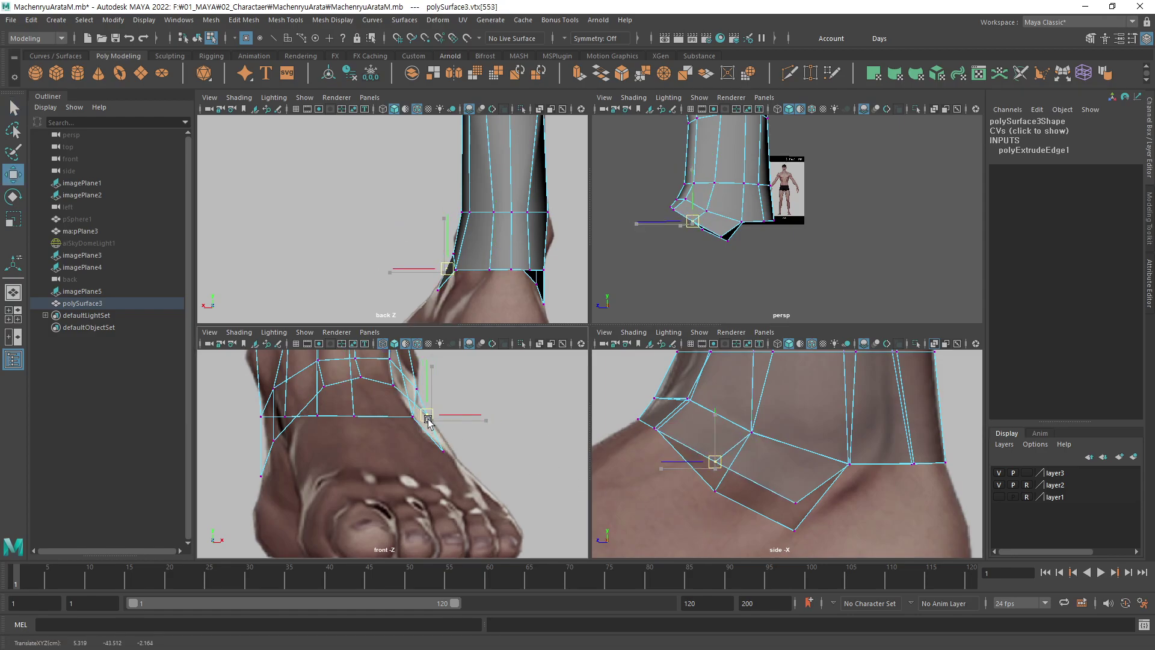
{"action": "left_click", "coordinate": [442, 454]}
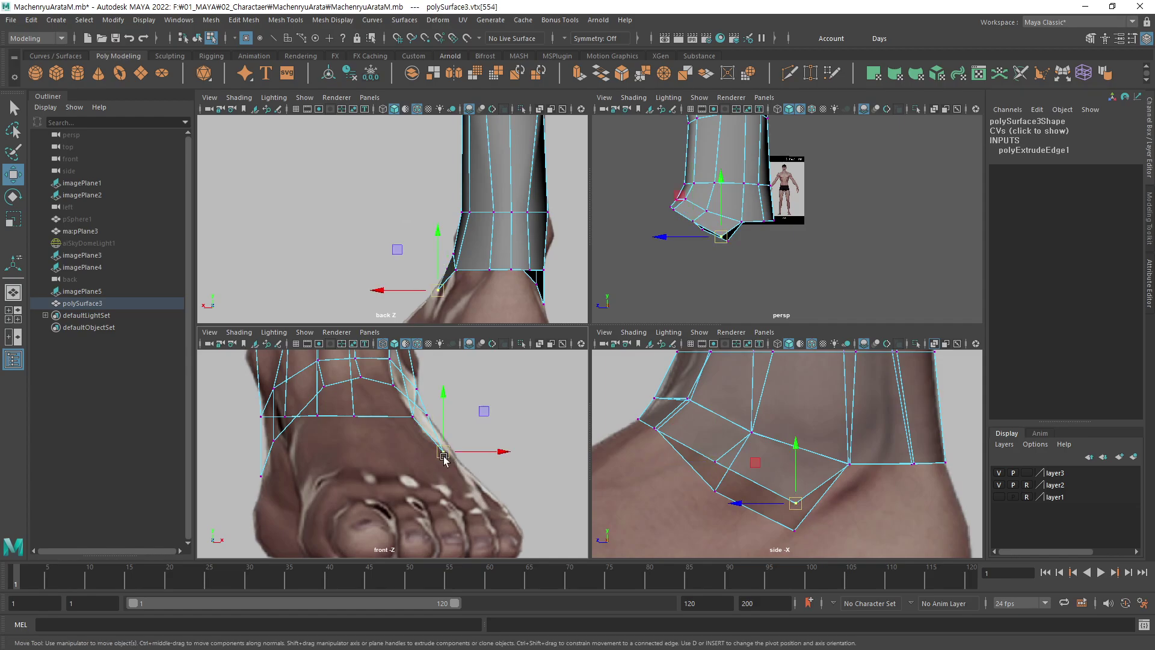
{"action": "mouse_move", "coordinate": [442, 455]}
{"action": "middle_mouse_down"}
{"action": "mouse_move", "coordinate": [429, 441]}
{"action": "mouse_move", "coordinate": [417, 448]}
{"action": "middle_mouse_up"}
{"action": "key", "text": "q"}
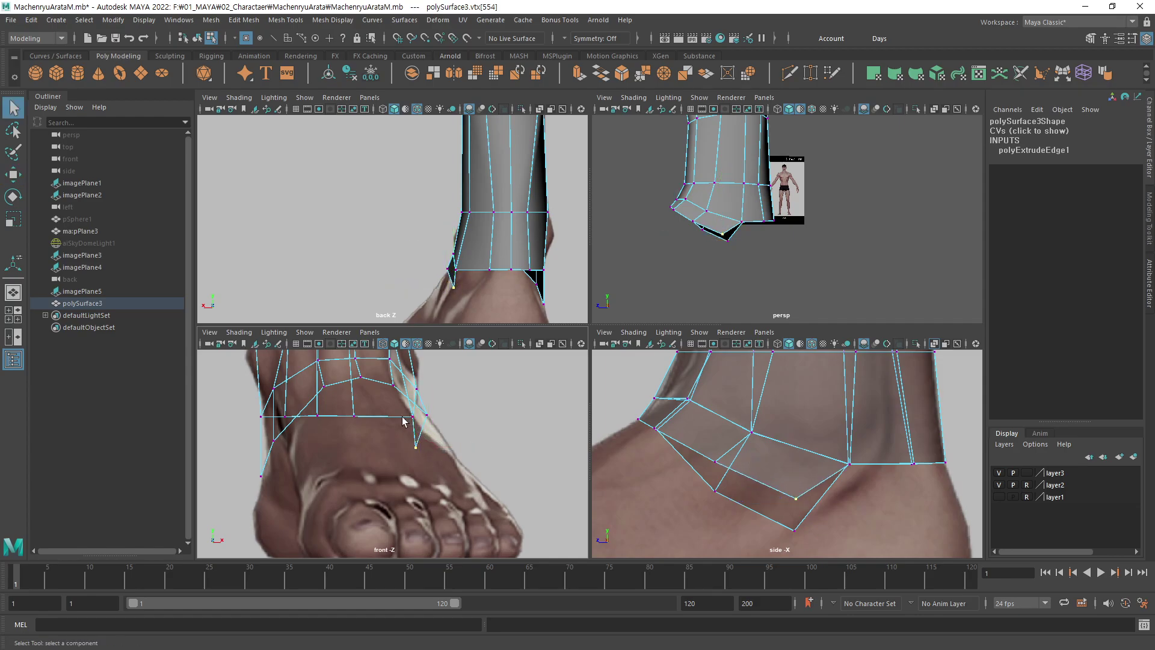
Adjust the heel-side vertex in the side and front views to match the references.
{"action": "middle_click_drag", "start_coordinate": [839, 463], "coordinate": [824, 418], "text": "alt"}
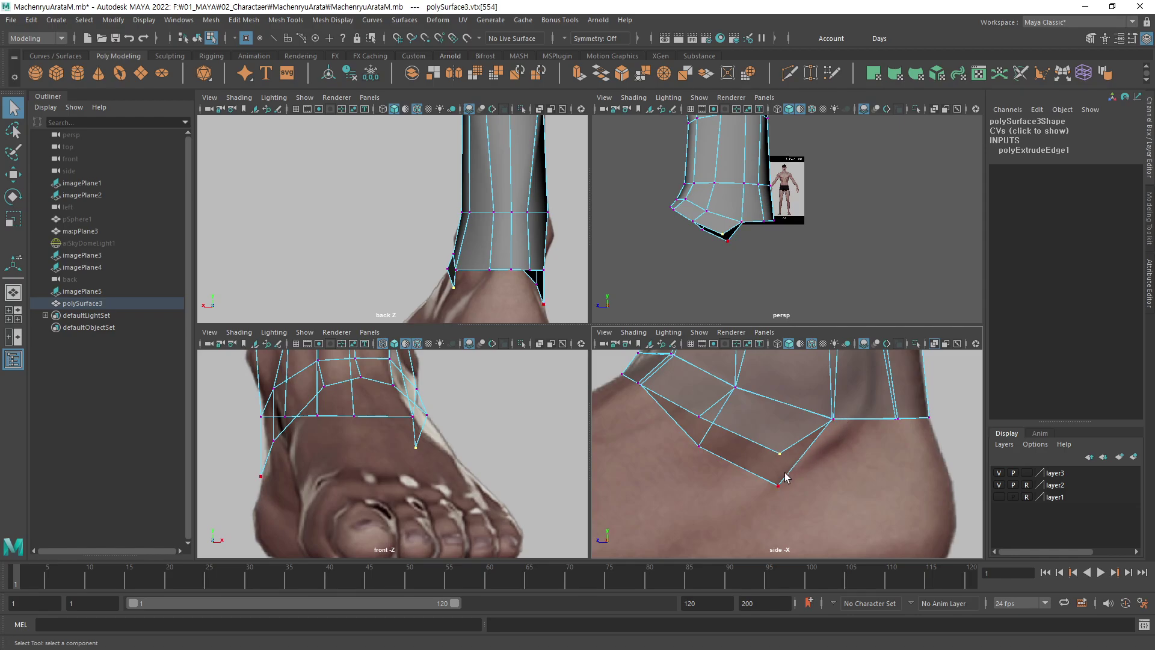
{"action": "key", "text": "w"}
{"action": "mouse_move", "coordinate": [783, 460]}
{"action": "middle_mouse_down"}
{"action": "mouse_move", "coordinate": [795, 469]}
{"action": "mouse_move", "coordinate": [787, 463]}
{"action": "middle_mouse_up"}
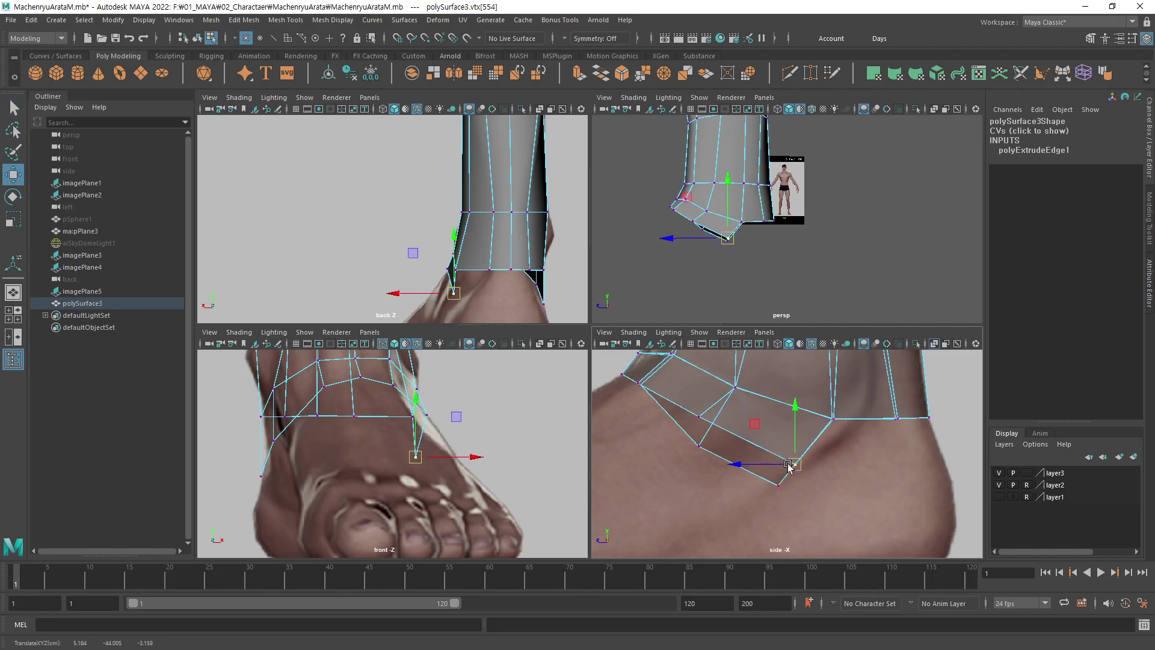
{"action": "left_click_drag", "start_coordinate": [414, 426], "coordinate": [461, 457]}
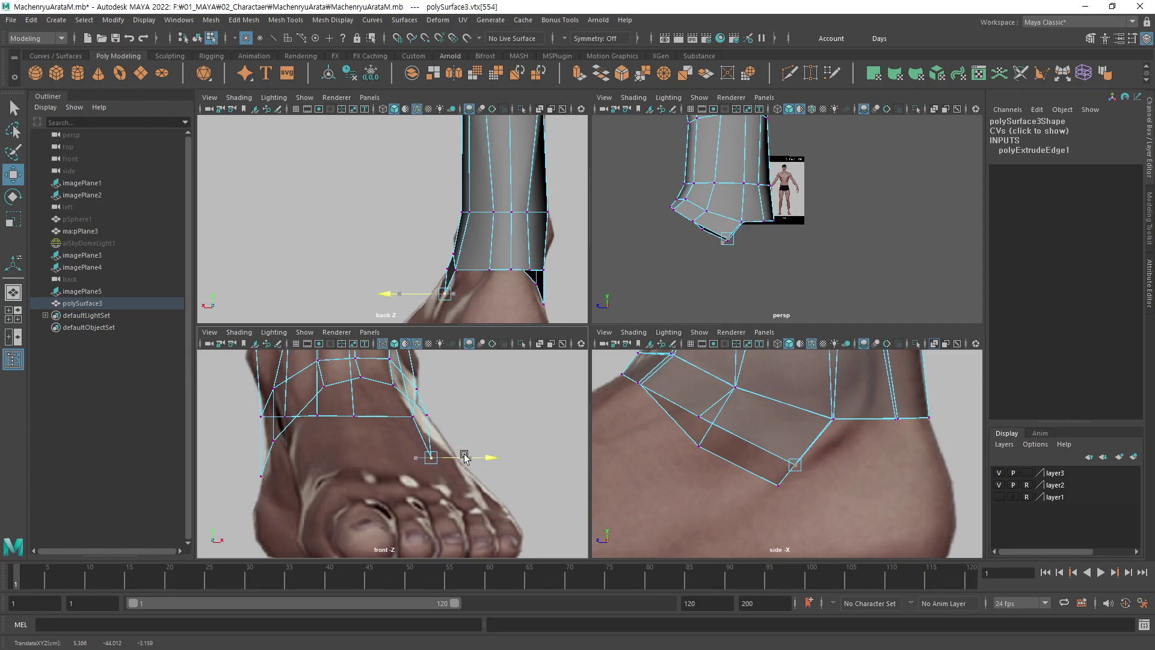
{"action": "left_click_drag", "start_coordinate": [464, 457], "coordinate": [463, 458]}
{"action": "mouse_move", "coordinate": [438, 399]}
{"action": "middle_mouse_down", "text": "alt"}
{"action": "mouse_move", "coordinate": [439, 432]}
{"action": "mouse_move", "coordinate": [443, 412]}
{"action": "middle_mouse_up", "text": "alt"}
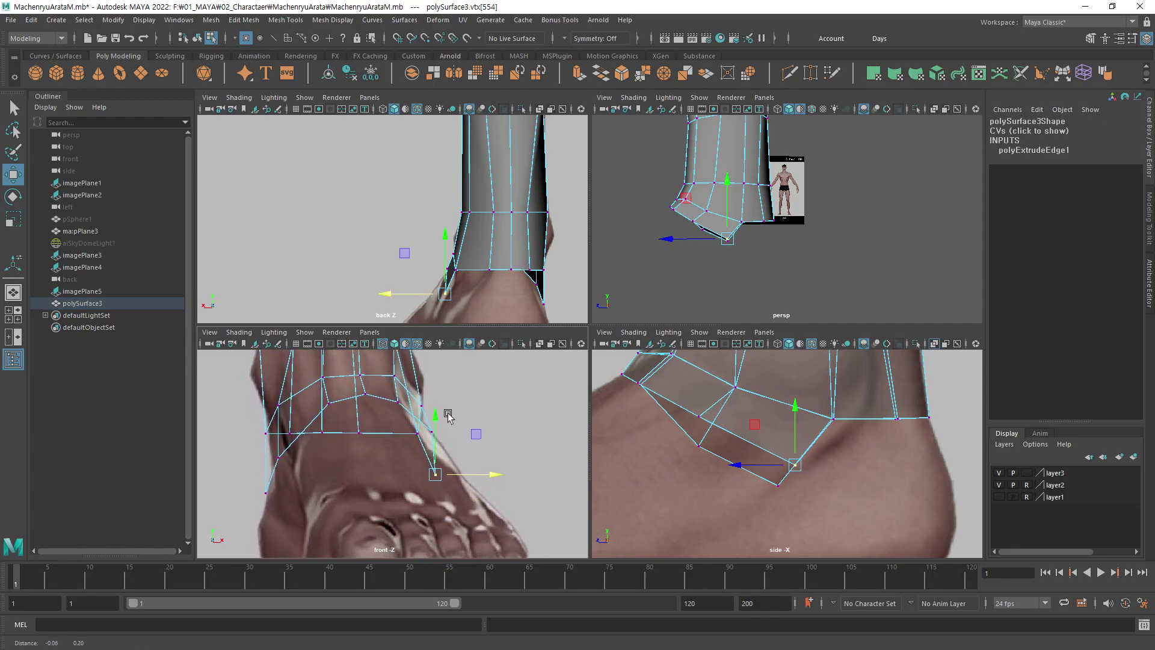
{"action": "key", "text": "space"}
Move the outer ankle and lower outer vertices up-left to the foot's edge.
{"action": "key", "text": "q"}
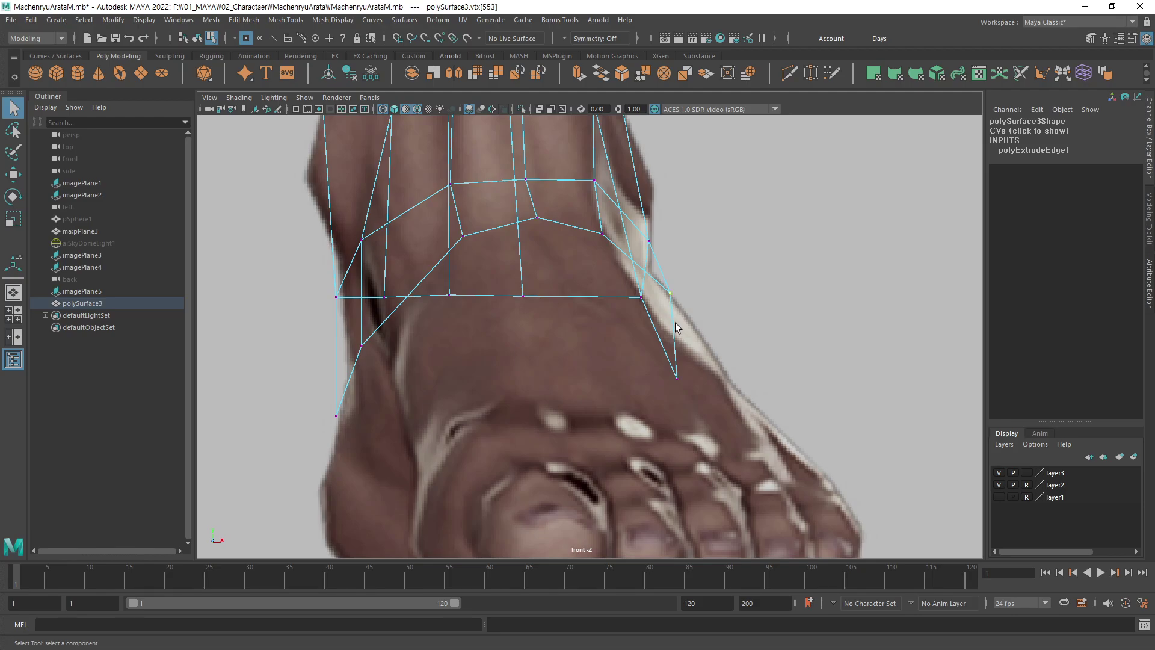
{"action": "key", "text": "w"}
{"action": "left_click_drag", "start_coordinate": [670, 293], "coordinate": [656, 285]}
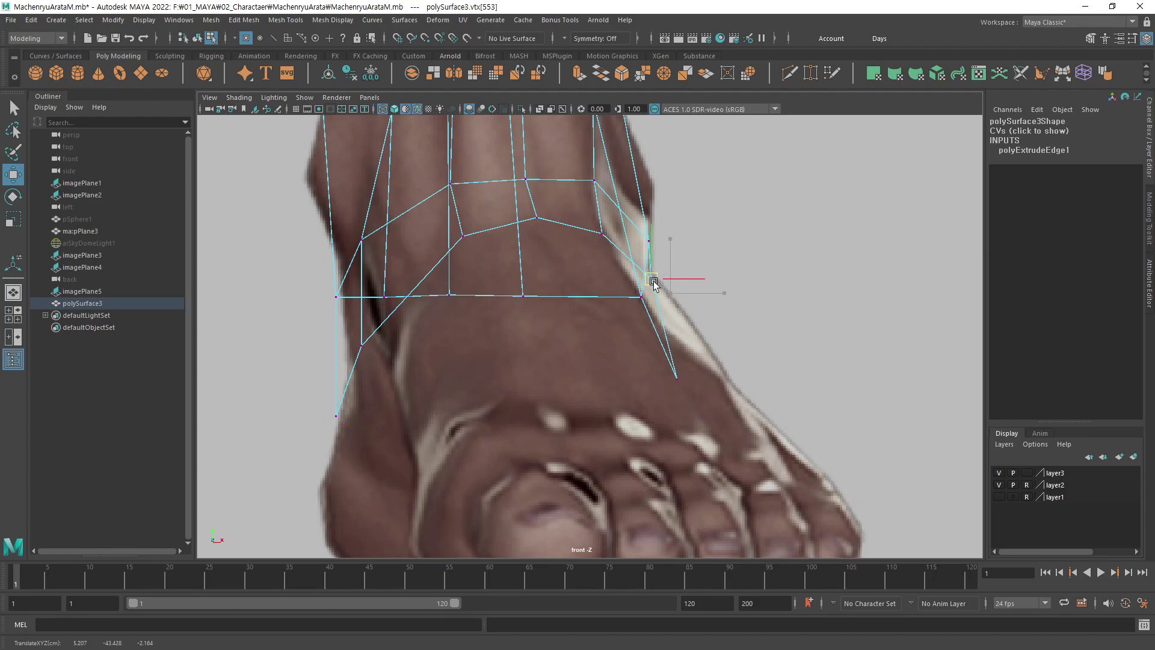
{"action": "left_click", "coordinate": [677, 377]}
{"action": "left_click_drag", "start_coordinate": [676, 379], "coordinate": [673, 358]}
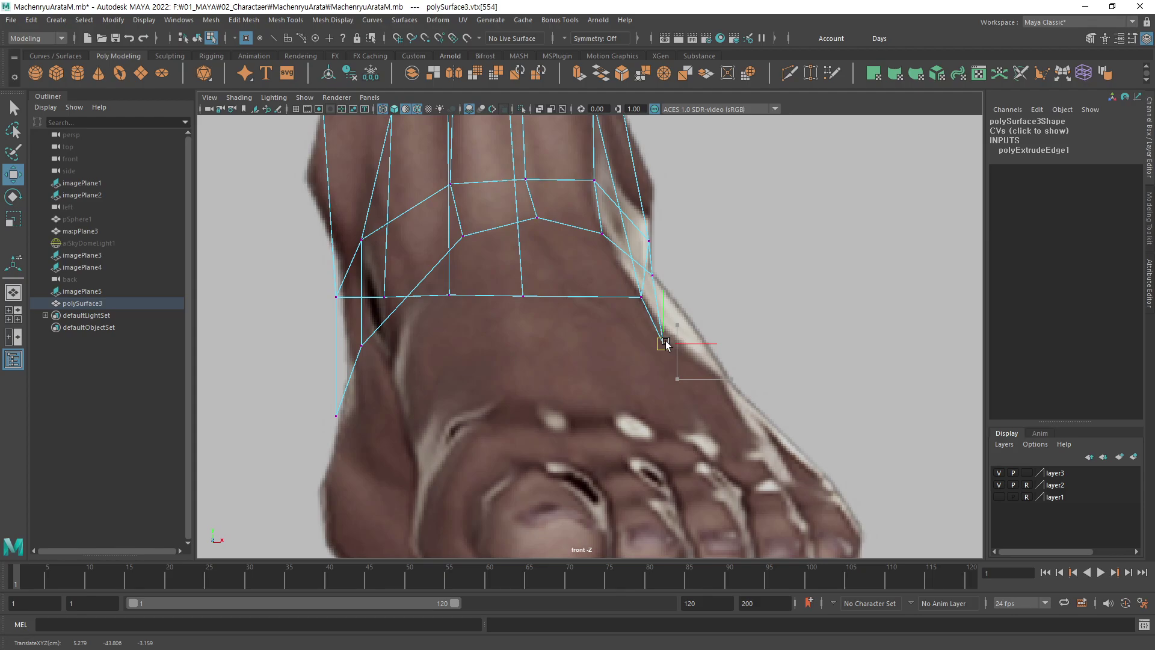
{"action": "left_click", "coordinate": [649, 278]}
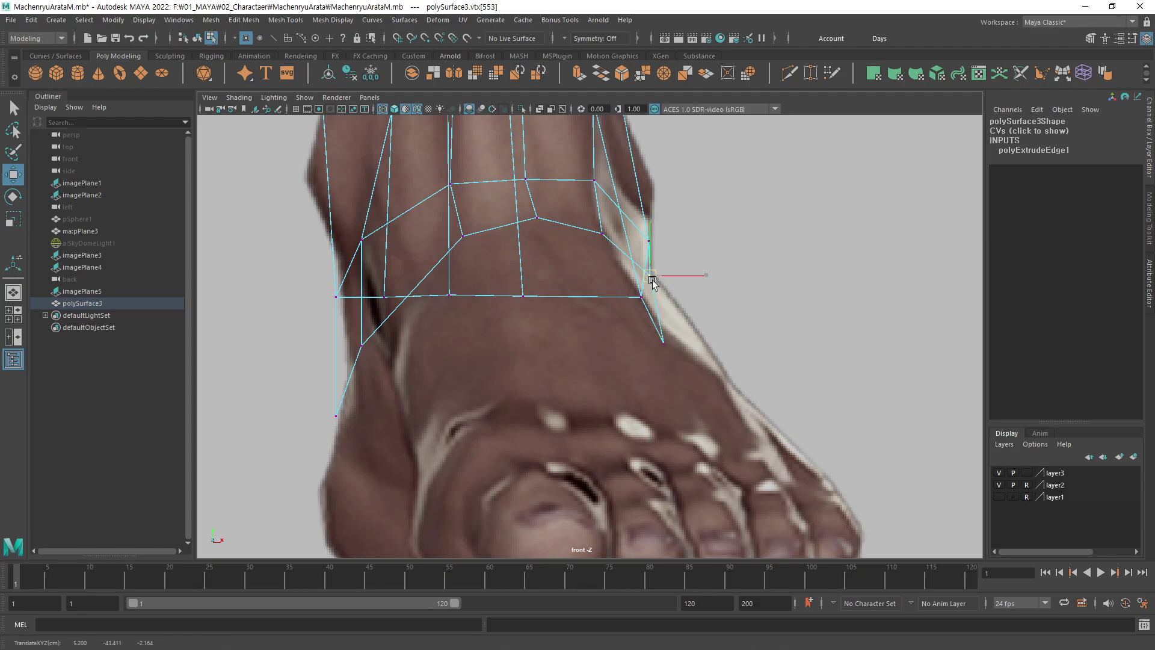
{"action": "middle_click_drag", "start_coordinate": [500, 238], "coordinate": [529, 208], "text": "alt"}
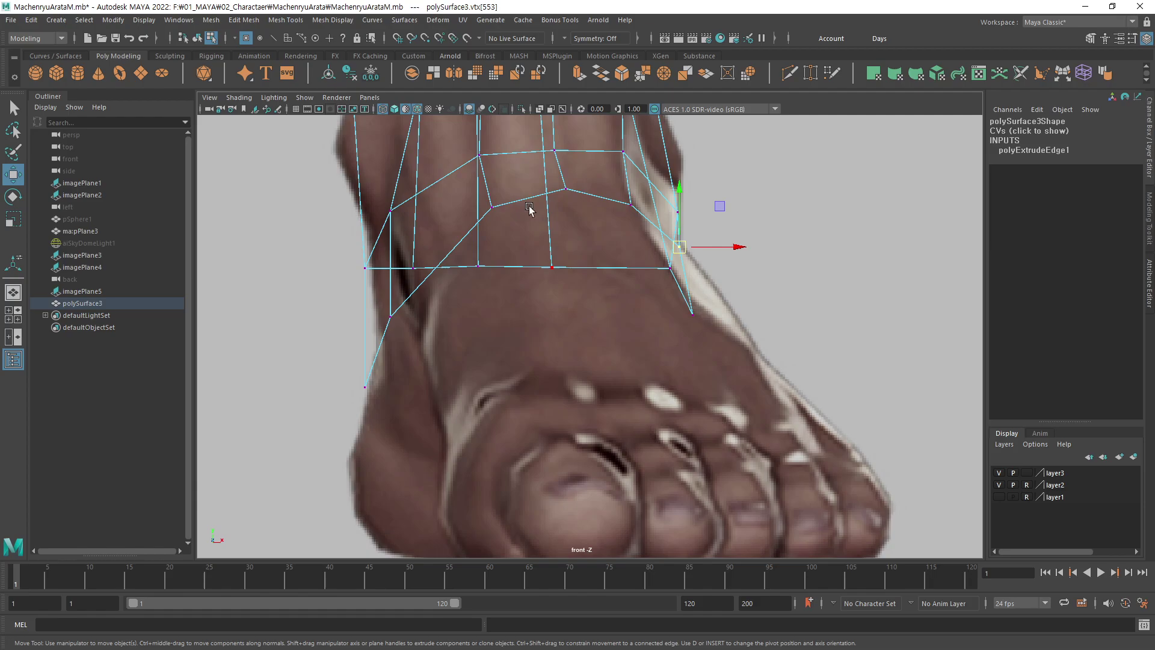
Pull the inner ankle vertex and inner foot-edge vertex up and inward.
{"action": "left_click", "coordinate": [493, 207]}
{"action": "left_click", "coordinate": [391, 316]}
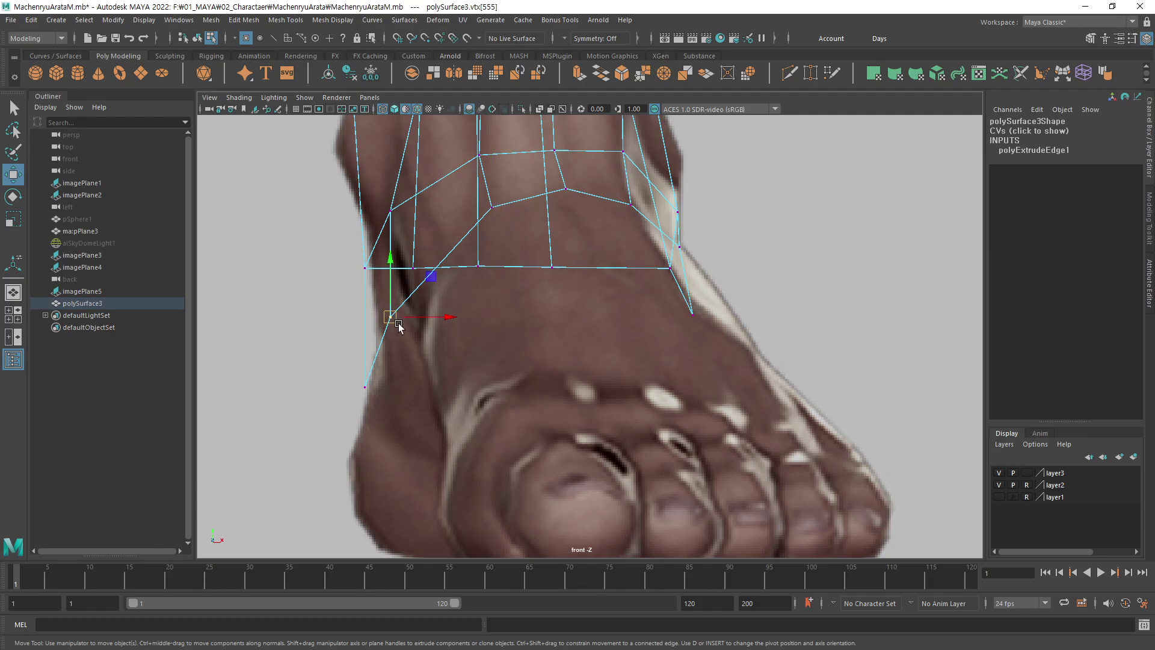
{"action": "left_click_drag", "start_coordinate": [390, 319], "coordinate": [433, 281]}
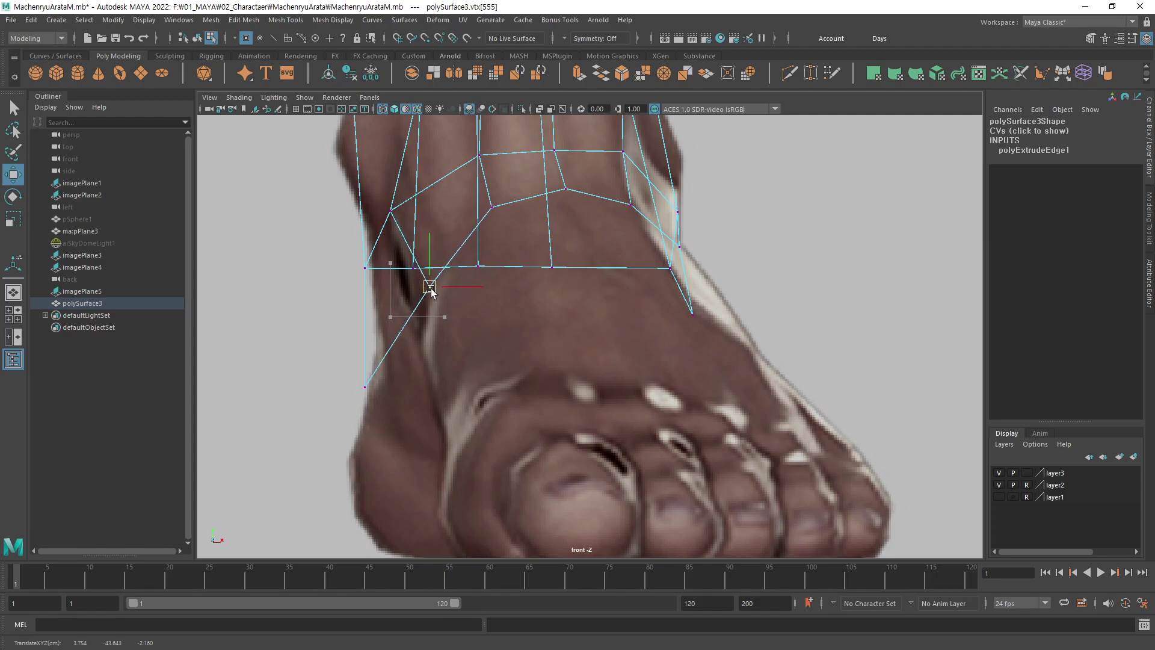
{"action": "left_click_drag", "start_coordinate": [433, 283], "coordinate": [430, 292]}
{"action": "left_click", "coordinate": [370, 387]}
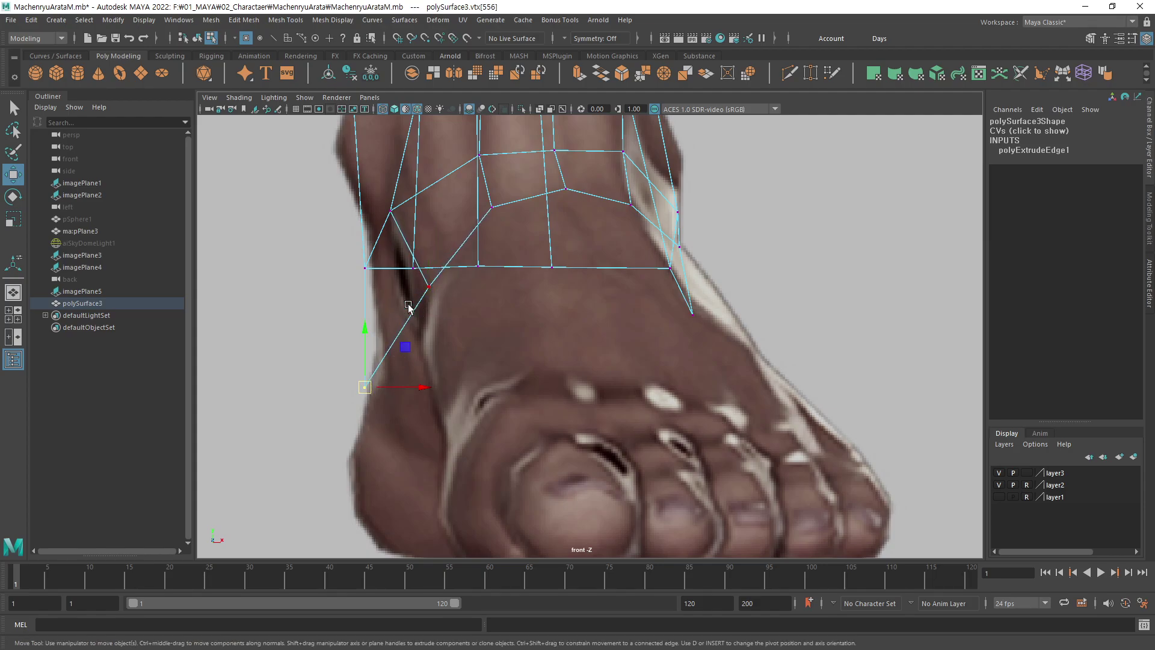
{"action": "right_click_drag", "start_coordinate": [399, 297], "coordinate": [462, 373], "text": "alt"}
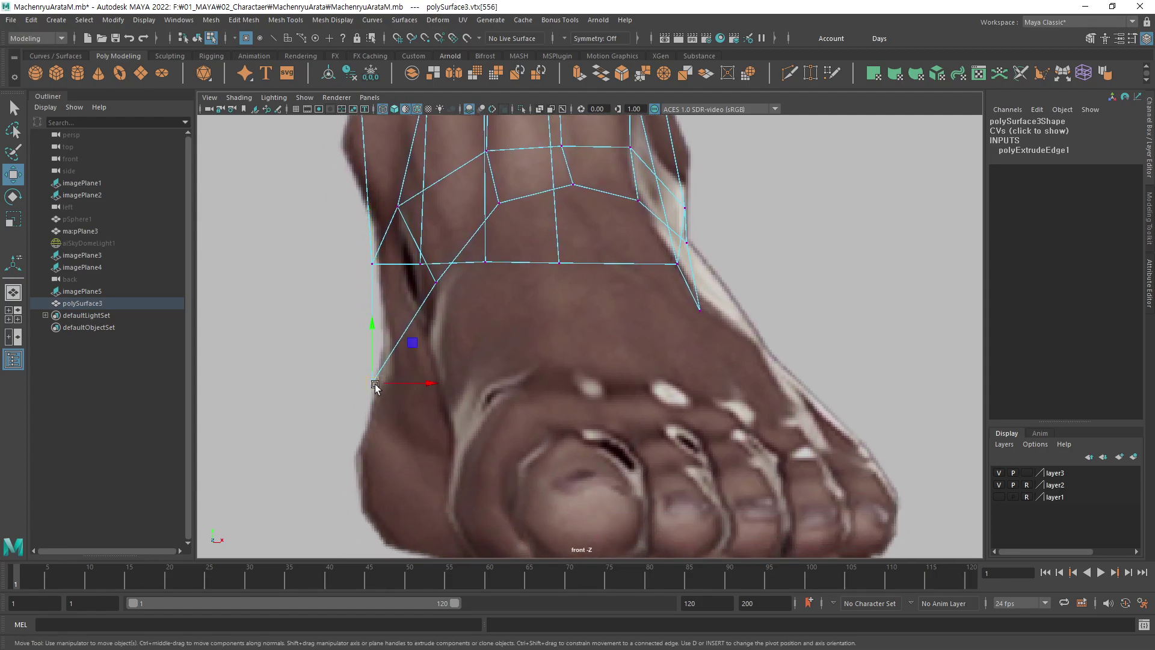
{"action": "left_click_drag", "start_coordinate": [376, 387], "coordinate": [401, 369]}
Refine the inner ankle vertex, check the ankle loop vertices, and zoom out to the whole foot.
{"action": "left_click", "coordinate": [375, 266]}
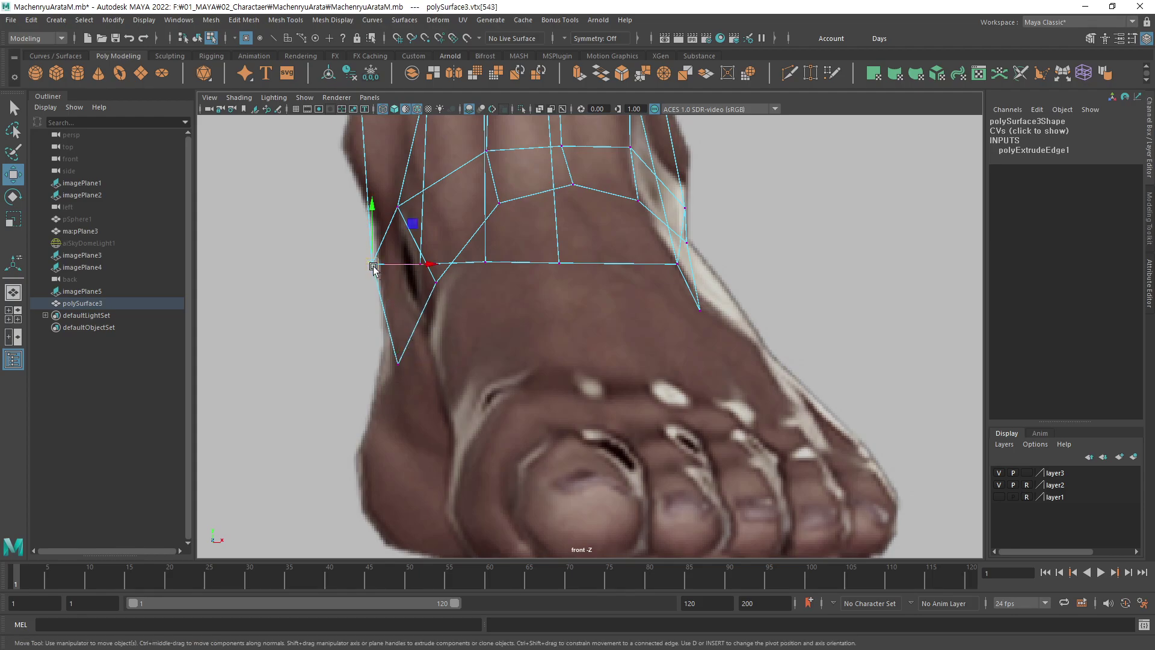
{"action": "left_click", "coordinate": [397, 365]}
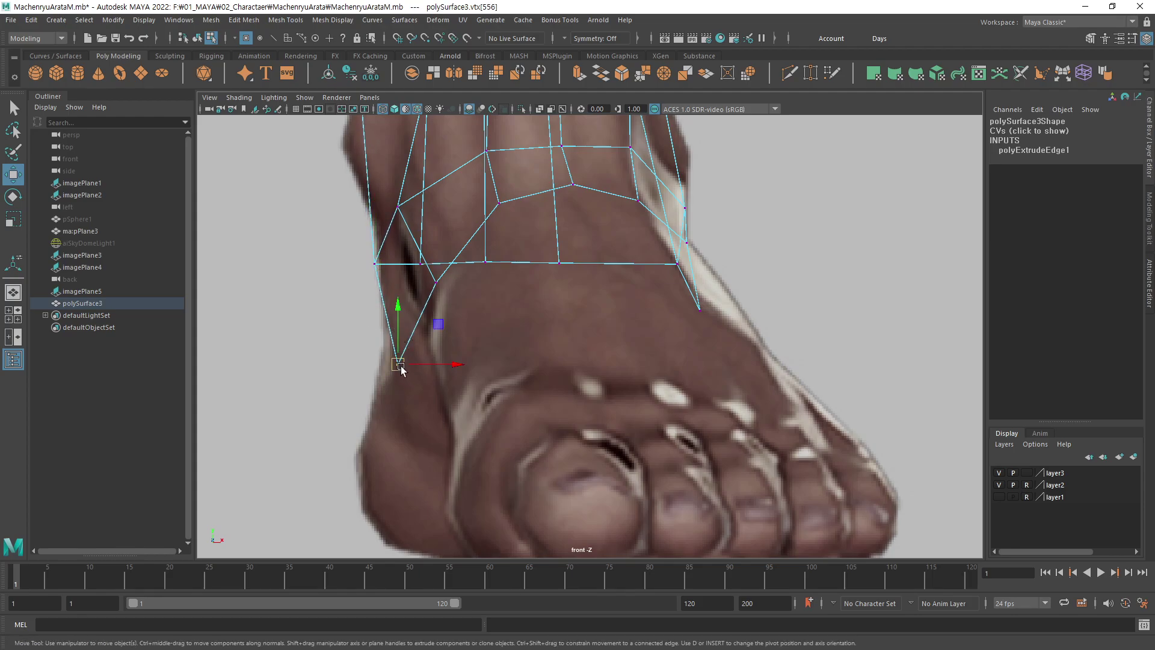
{"action": "left_click", "coordinate": [438, 284]}
{"action": "left_click_drag", "start_coordinate": [437, 285], "coordinate": [430, 279]}
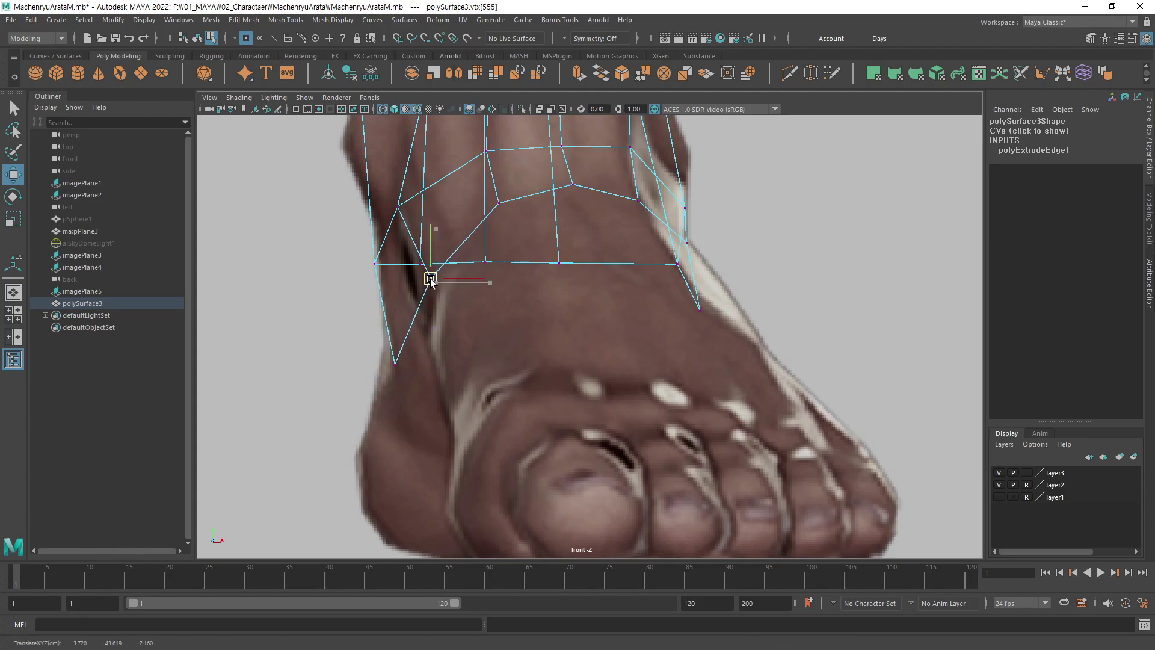
{"action": "left_click", "coordinate": [397, 364]}
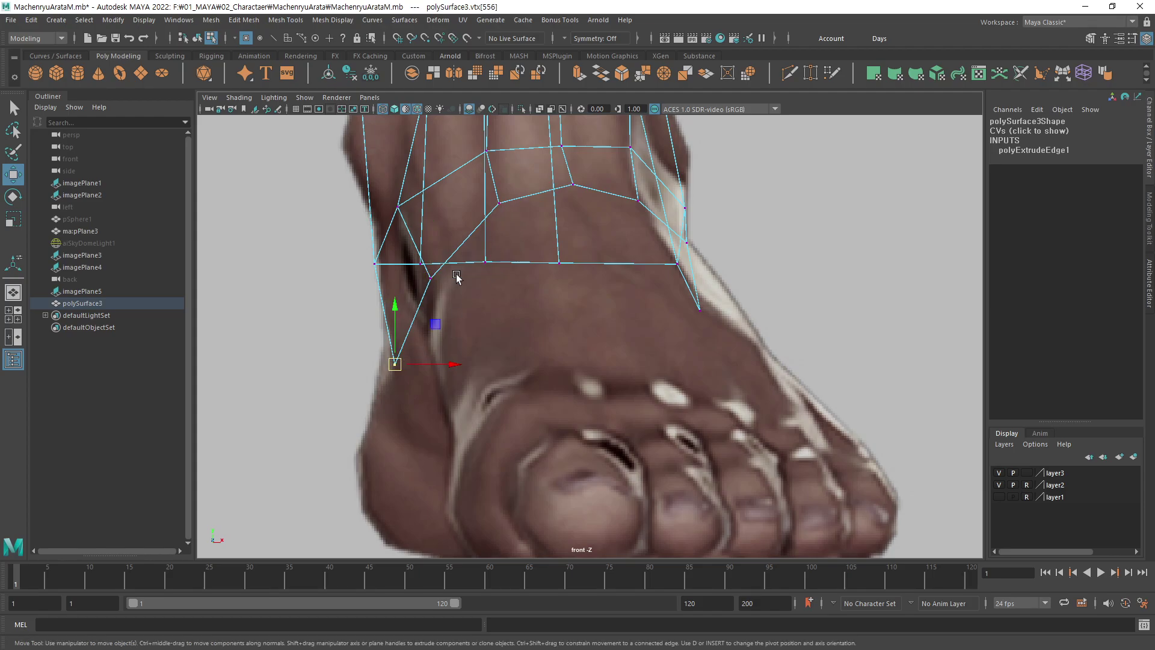
{"action": "left_click", "coordinate": [430, 279]}
{"action": "left_click", "coordinate": [498, 205]}
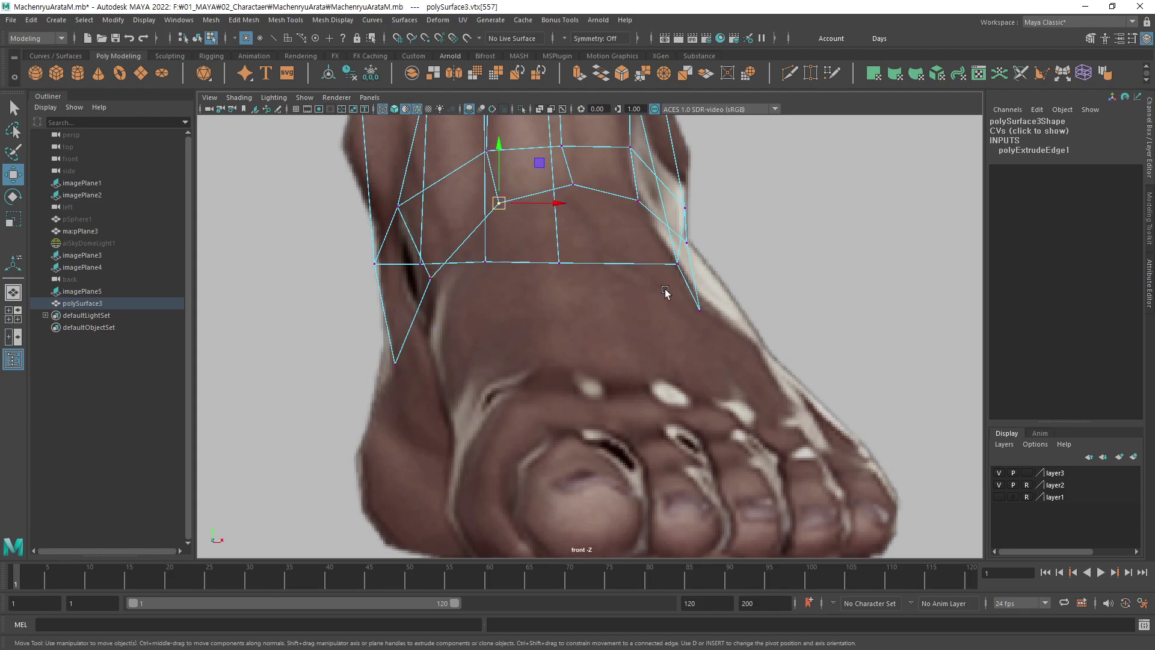
{"action": "mouse_move", "coordinate": [666, 292]}
{"action": "right_mouse_down", "text": "alt"}
{"action": "mouse_move", "coordinate": [655, 309]}
{"action": "mouse_move", "coordinate": [610, 317]}
{"action": "mouse_move", "coordinate": [618, 335]}
{"action": "right_mouse_up", "text": "alt"}
Show the four-view layout and slide an ankle-loop vertex sideways in the front view.
{"action": "key", "text": "space"}
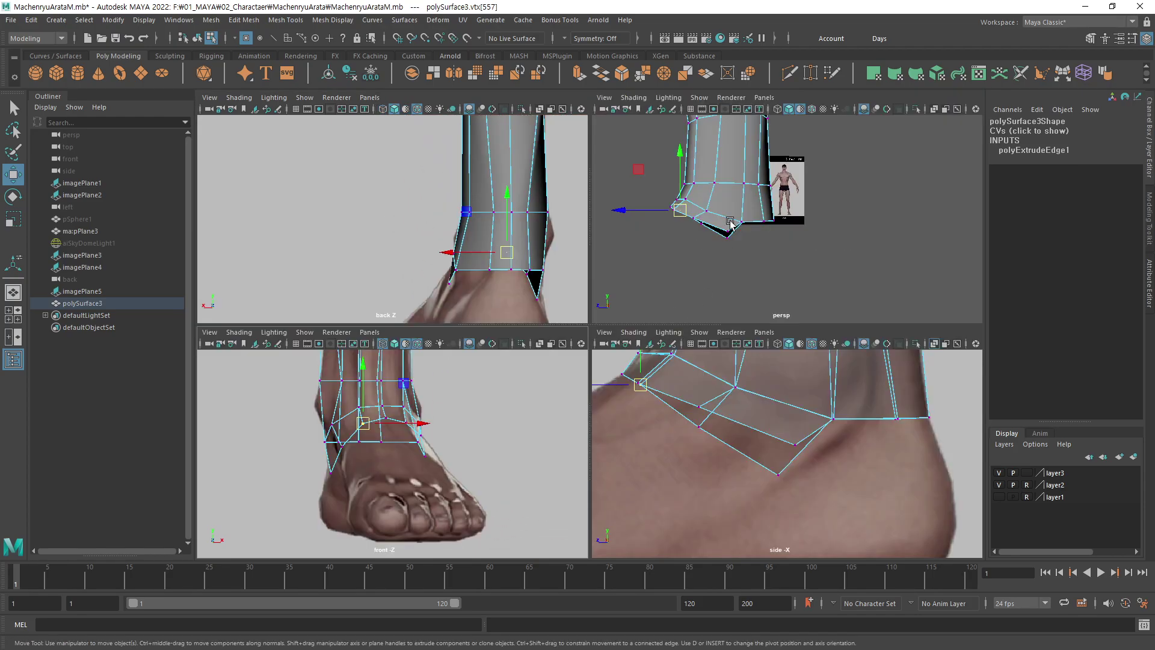
{"action": "left_click_drag", "start_coordinate": [730, 223], "coordinate": [710, 228], "text": "alt"}
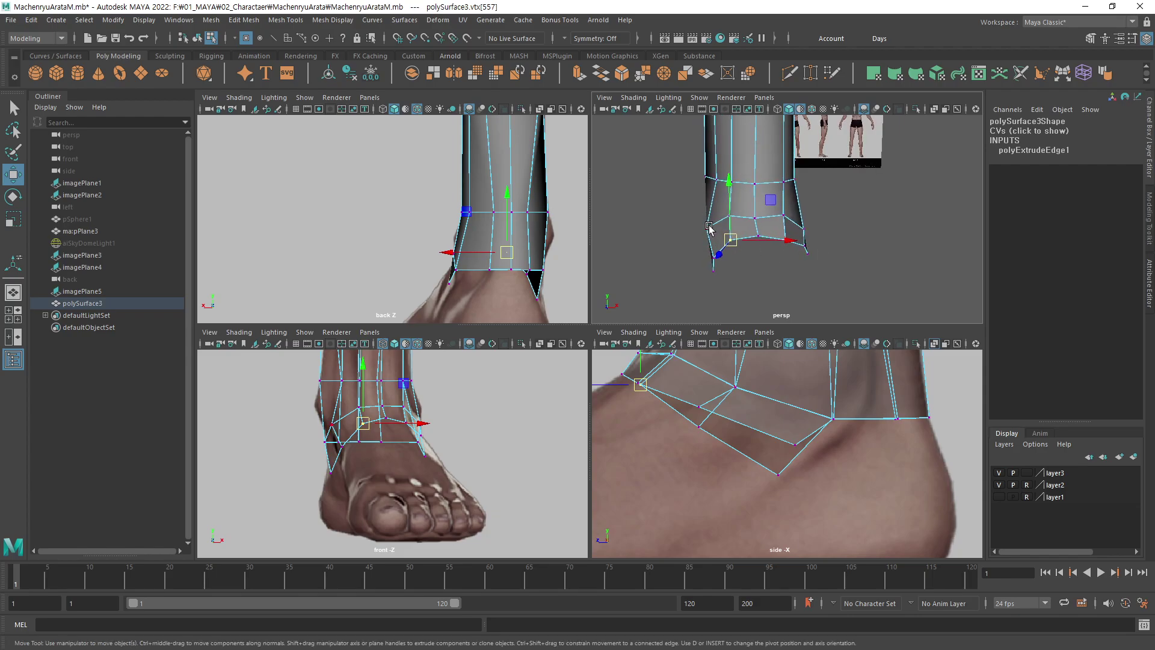
{"action": "left_click", "coordinate": [708, 227]}
{"action": "mouse_move", "coordinate": [333, 450]}
{"action": "right_mouse_down", "text": "alt"}
{"action": "mouse_move", "coordinate": [498, 395]}
{"action": "mouse_move", "coordinate": [573, 388]}
{"action": "right_mouse_up", "text": "alt"}
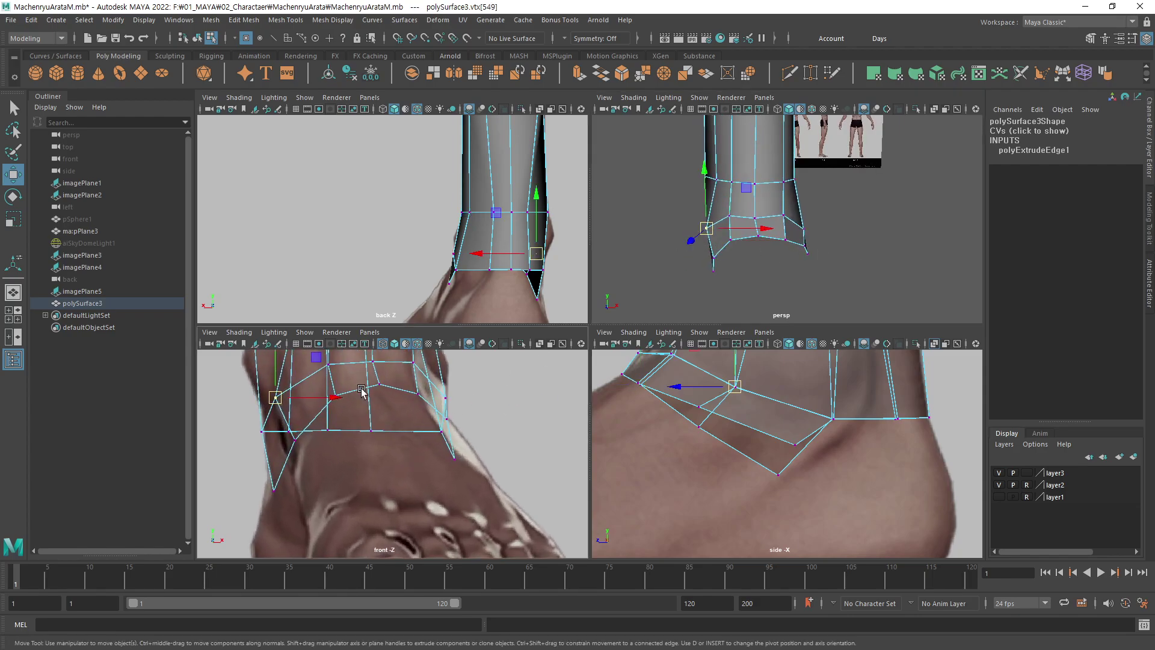
{"action": "middle_click_drag", "start_coordinate": [362, 392], "coordinate": [361, 461], "text": "alt"}
{"action": "left_click_drag", "start_coordinate": [353, 462], "coordinate": [363, 463]}
Slide the ankle vertex further sideways to match the ankle outline in the front view.
{"action": "key", "text": "q"}
{"action": "left_click_drag", "start_coordinate": [775, 203], "coordinate": [716, 211], "text": "alt"}
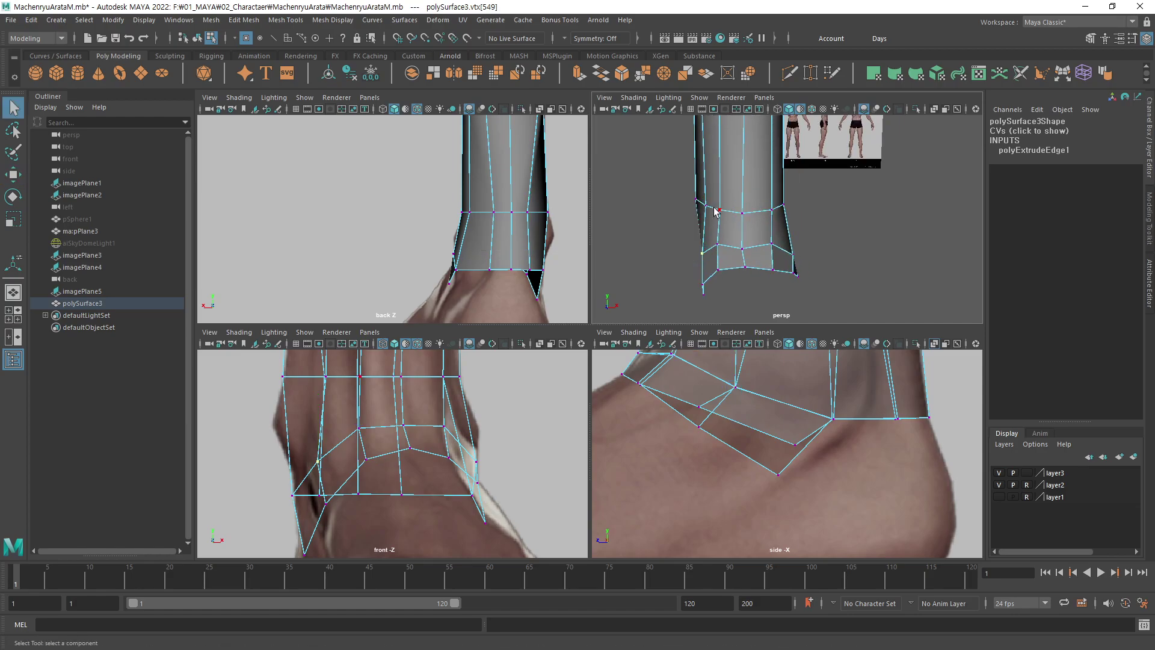
{"action": "key", "text": "w"}
{"action": "middle_click_drag", "start_coordinate": [373, 383], "coordinate": [380, 426], "text": "alt"}
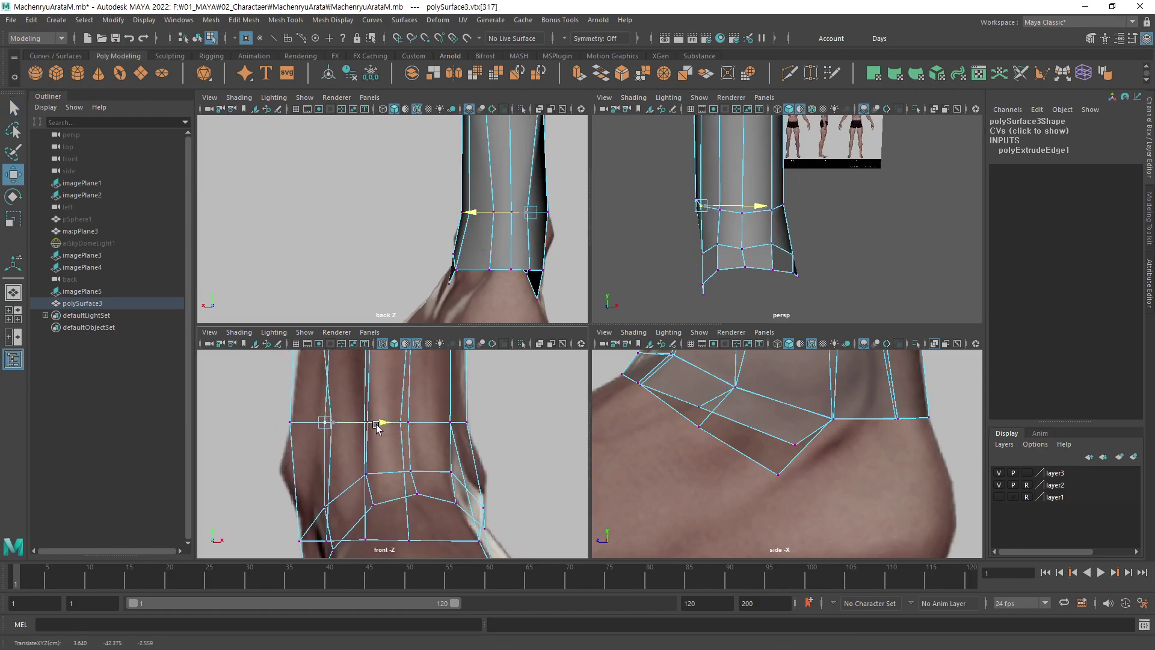
{"action": "left_click_drag", "start_coordinate": [385, 423], "coordinate": [376, 431]}
{"action": "mouse_move", "coordinate": [375, 432]}
{"action": "middle_mouse_down", "text": "alt"}
{"action": "mouse_move", "coordinate": [418, 461]}
{"action": "mouse_move", "coordinate": [388, 452]}
{"action": "middle_mouse_up", "text": "alt"}
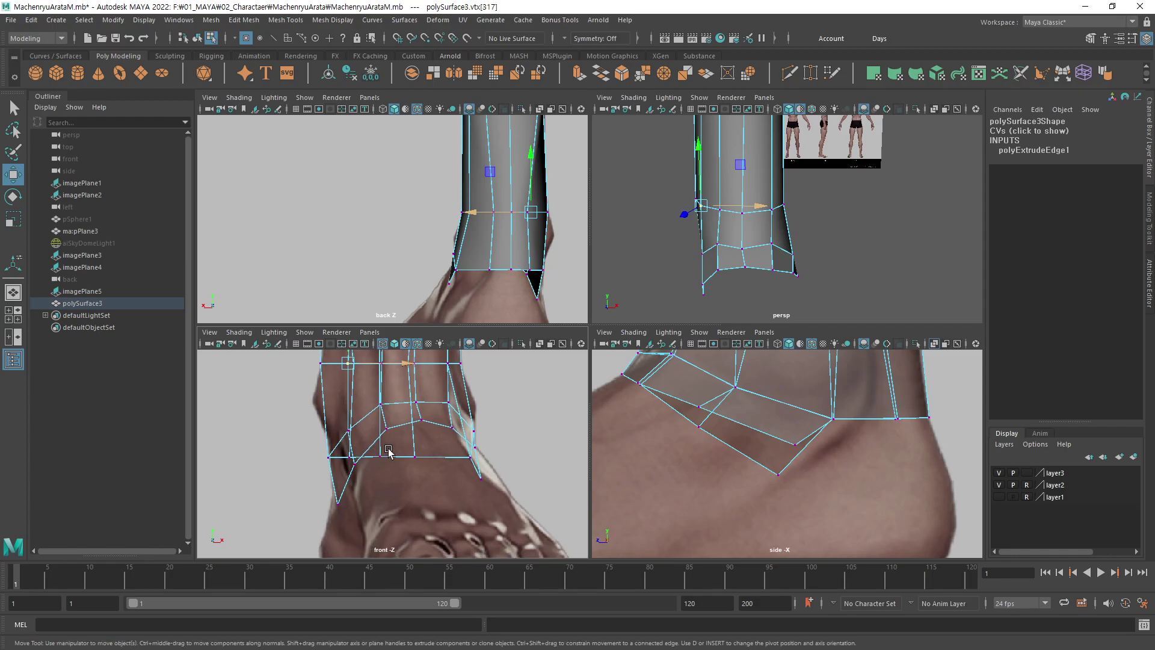
Nudge an ankle-loop vertex in the side view to follow the reference ankle outline.
{"action": "middle_click_drag", "start_coordinate": [747, 459], "coordinate": [766, 485], "text": "alt"}
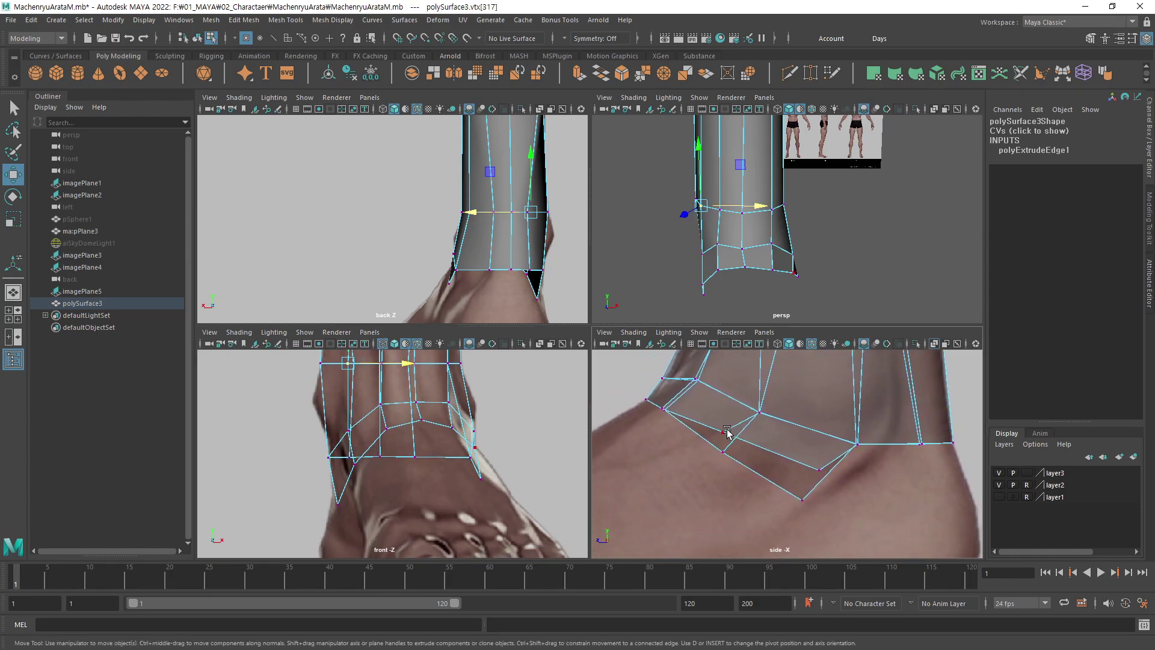
{"action": "left_click", "coordinate": [727, 432]}
{"action": "left_click_drag", "start_coordinate": [728, 434], "coordinate": [741, 442]}
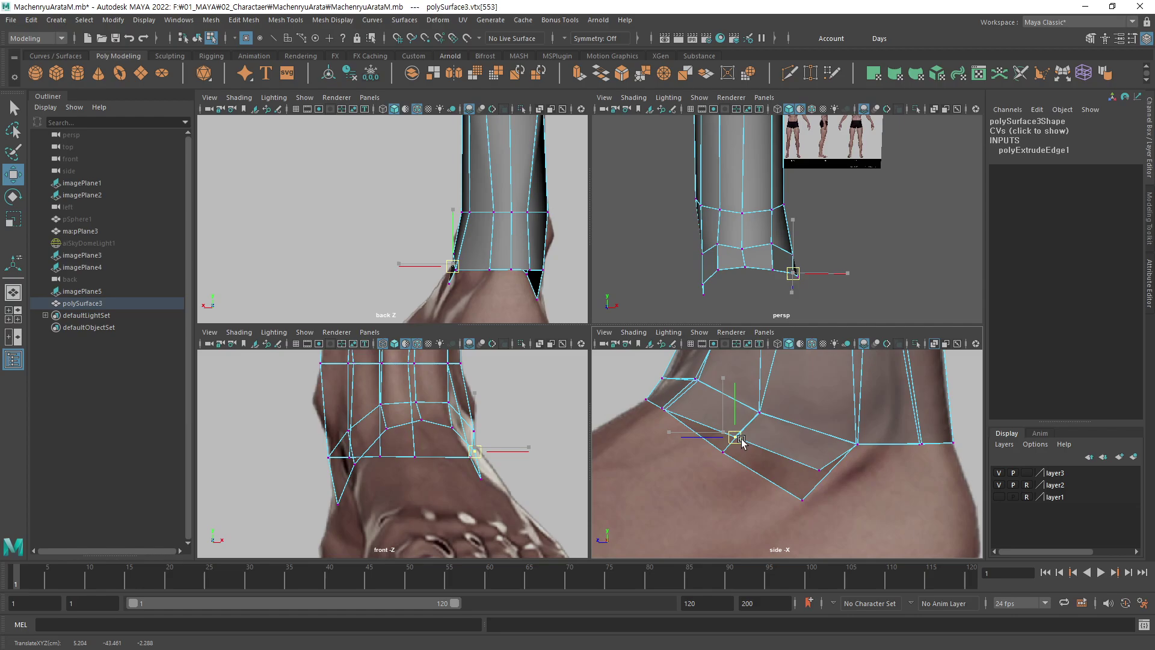
{"action": "middle_click_drag", "start_coordinate": [442, 487], "coordinate": [433, 464], "text": "alt"}
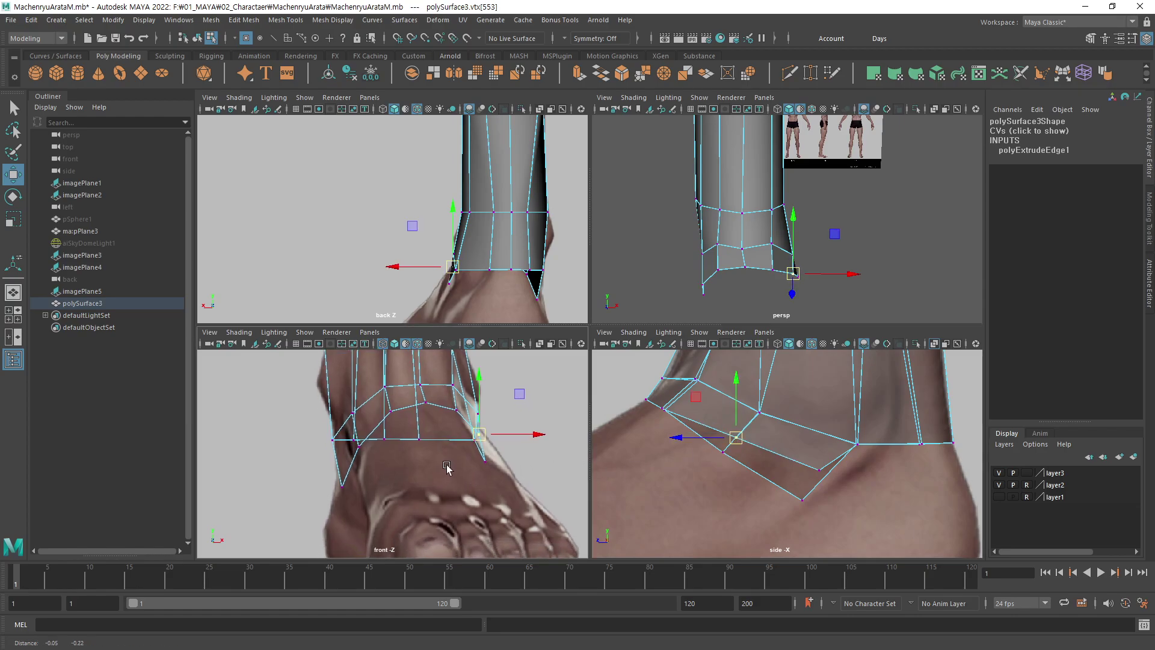
{"action": "right_click_drag", "start_coordinate": [432, 463], "coordinate": [415, 466], "text": "alt"}
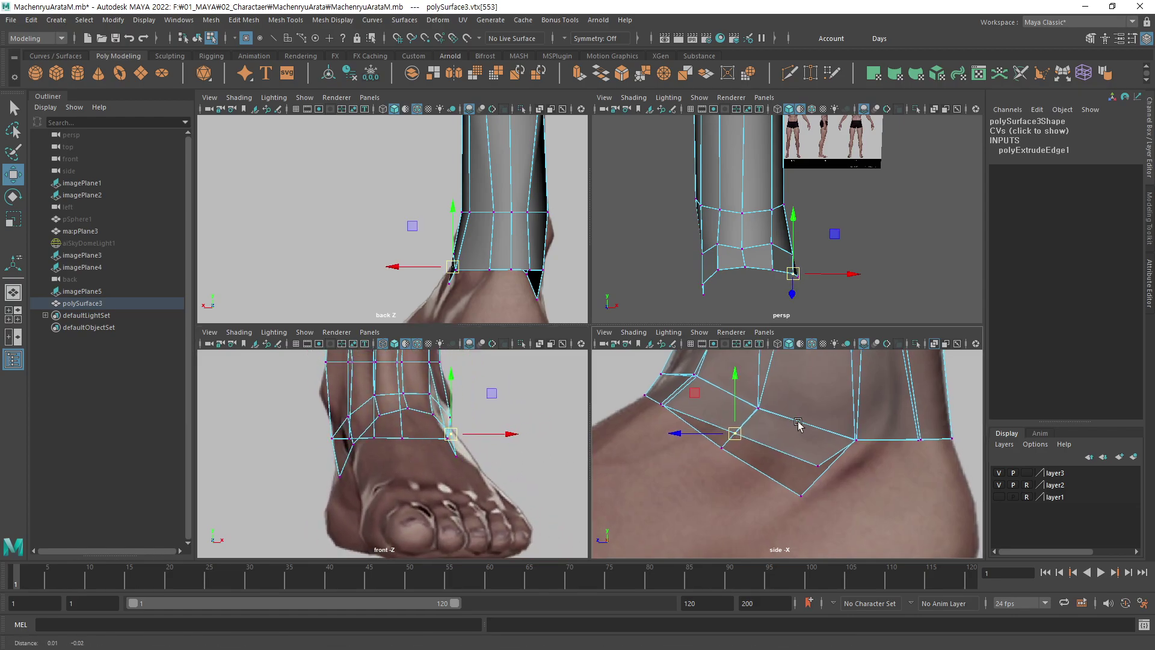
Move a vertex near the heel in the side view to fit the reference.
{"action": "right_click_drag", "start_coordinate": [684, 457], "coordinate": [741, 444], "text": "alt"}
{"action": "middle_click_drag", "start_coordinate": [743, 437], "coordinate": [750, 429], "text": "alt"}
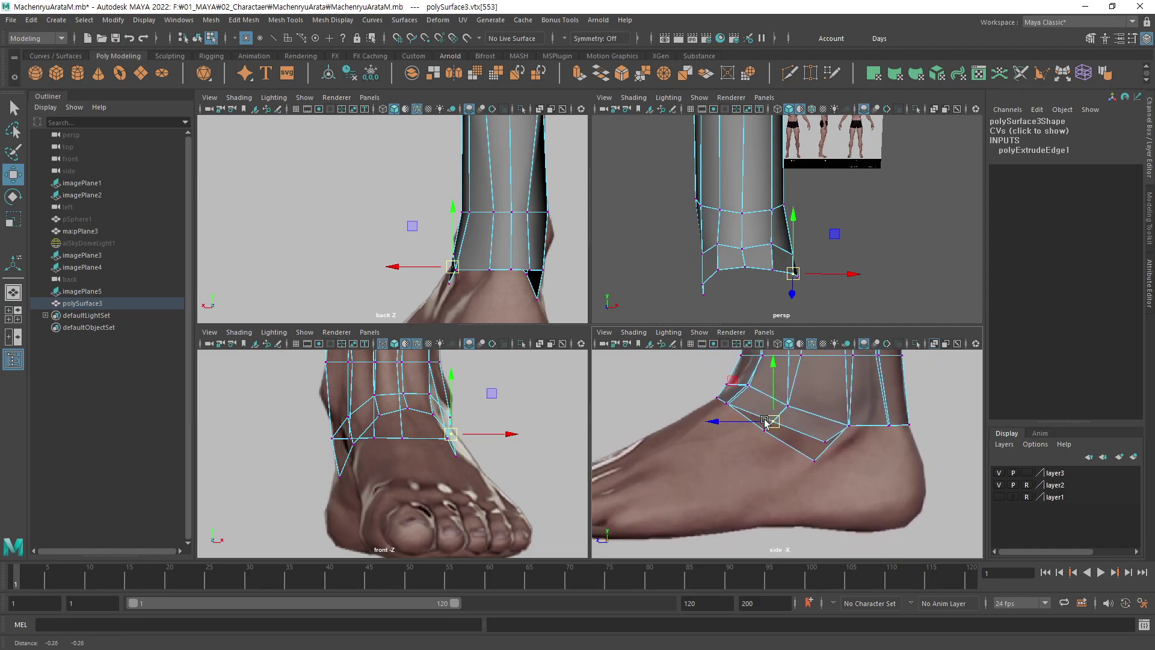
{"action": "mouse_move", "coordinate": [785, 285]}
{"action": "left_mouse_down", "text": "alt"}
{"action": "mouse_move", "coordinate": [677, 231]}
{"action": "mouse_move", "coordinate": [798, 250]}
{"action": "left_mouse_up", "text": "alt"}
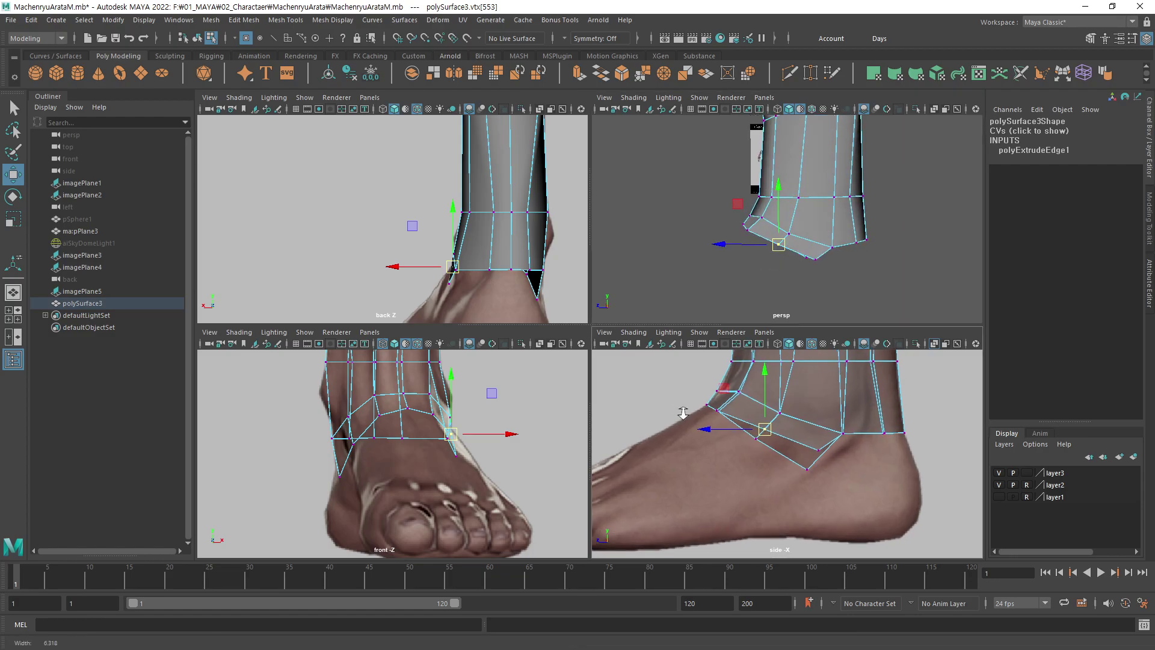
{"action": "right_click_drag", "start_coordinate": [683, 413], "coordinate": [722, 467], "text": "alt"}
{"action": "left_click", "coordinate": [728, 460]}
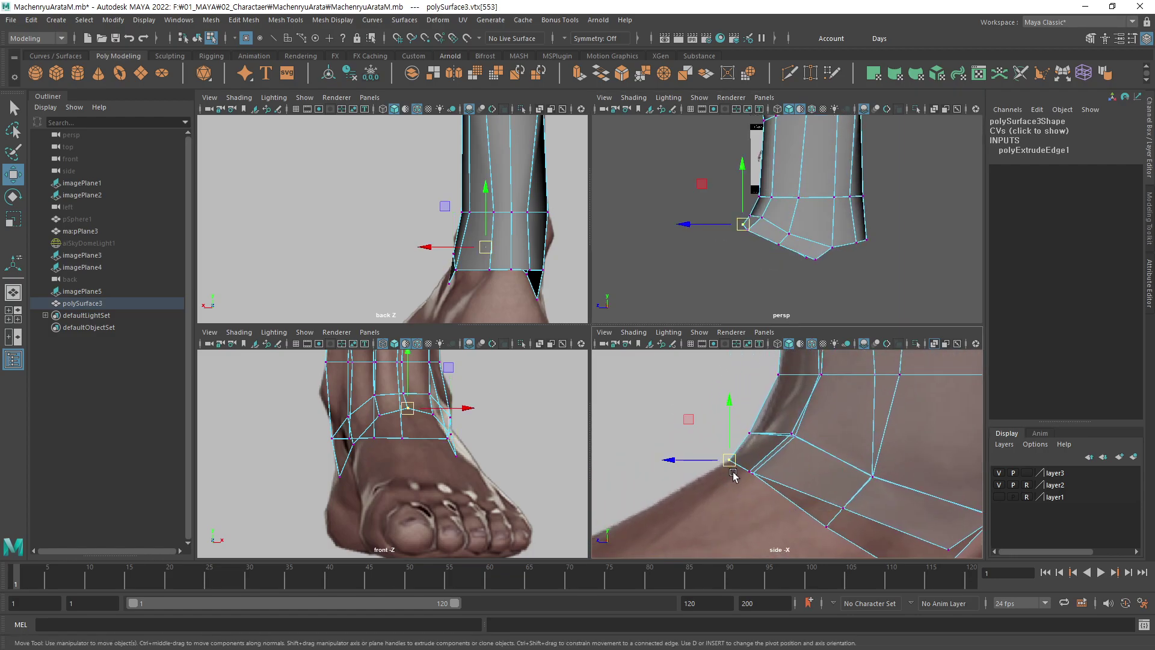
{"action": "left_click_drag", "start_coordinate": [728, 461], "coordinate": [732, 465]}
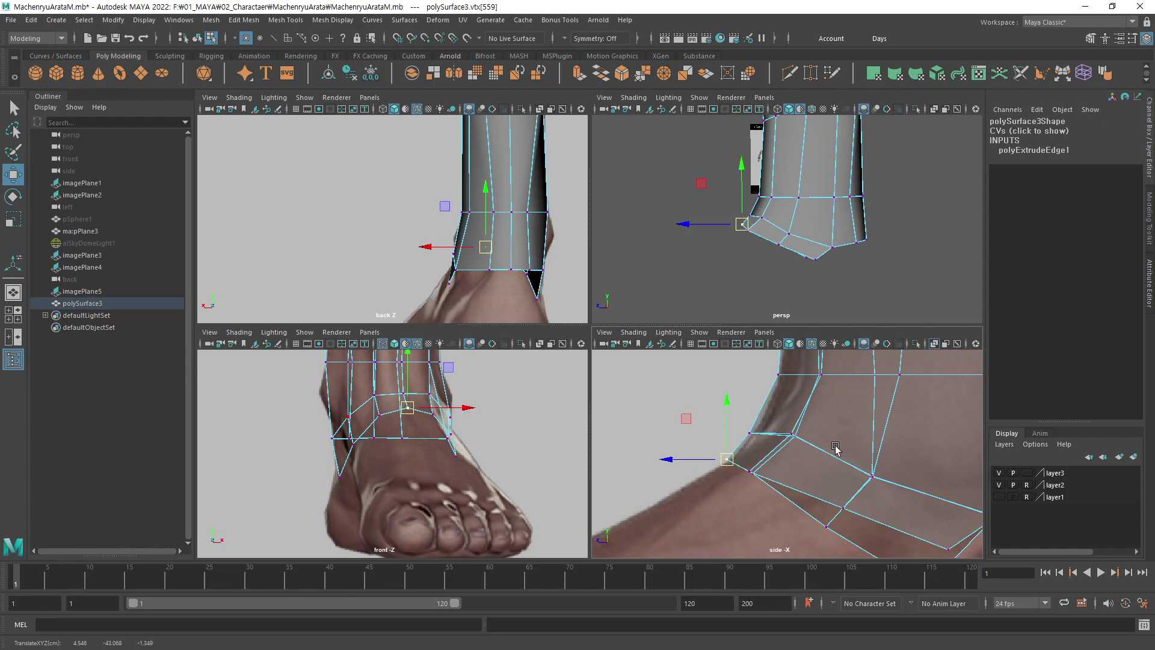
Raise the lowest heel vertex toward the ankle, undo the neighbour's move, and deselect.
{"action": "right_click_drag", "start_coordinate": [900, 434], "coordinate": [858, 469], "text": "alt"}
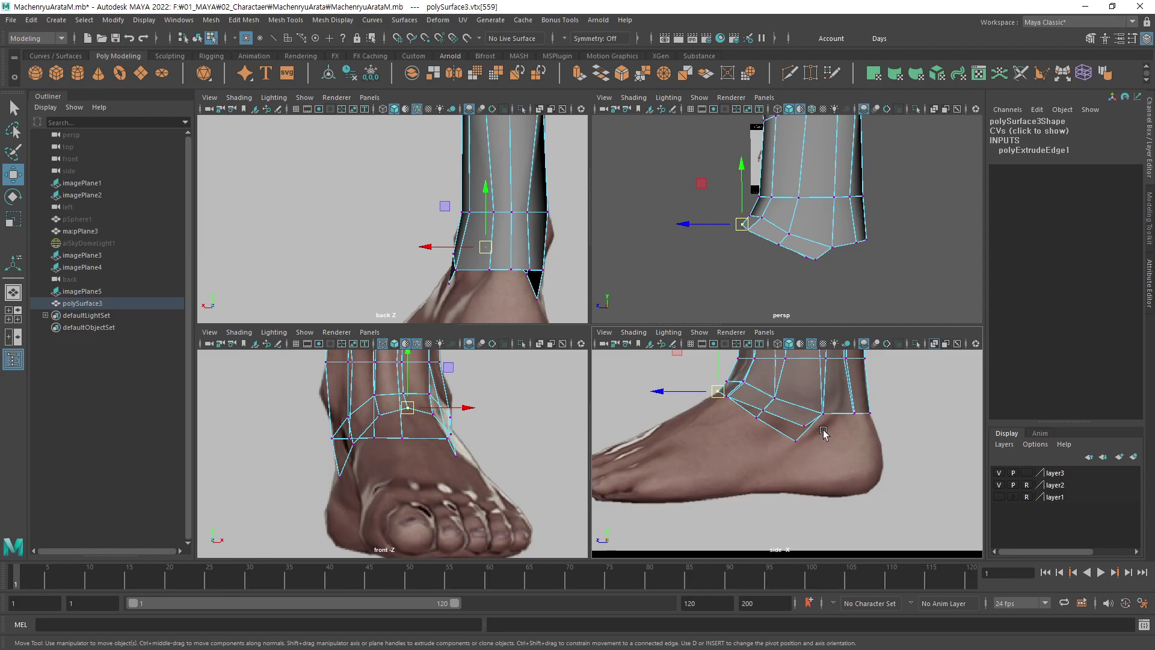
{"action": "middle_click_drag", "start_coordinate": [823, 432], "coordinate": [823, 438], "text": "alt"}
{"action": "left_click", "coordinate": [799, 447]}
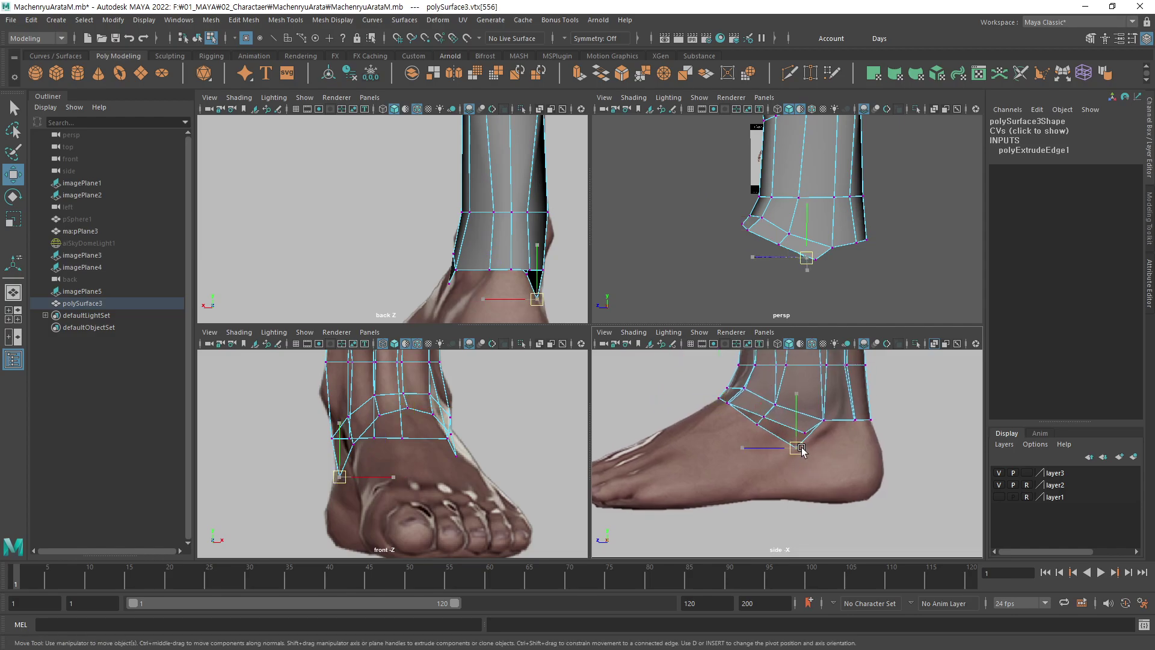
{"action": "mouse_move", "coordinate": [801, 451]}
{"action": "left_mouse_down"}
{"action": "mouse_move", "coordinate": [811, 441]}
{"action": "mouse_move", "coordinate": [771, 419]}
{"action": "left_mouse_up"}
{"action": "left_click", "coordinate": [762, 423]}
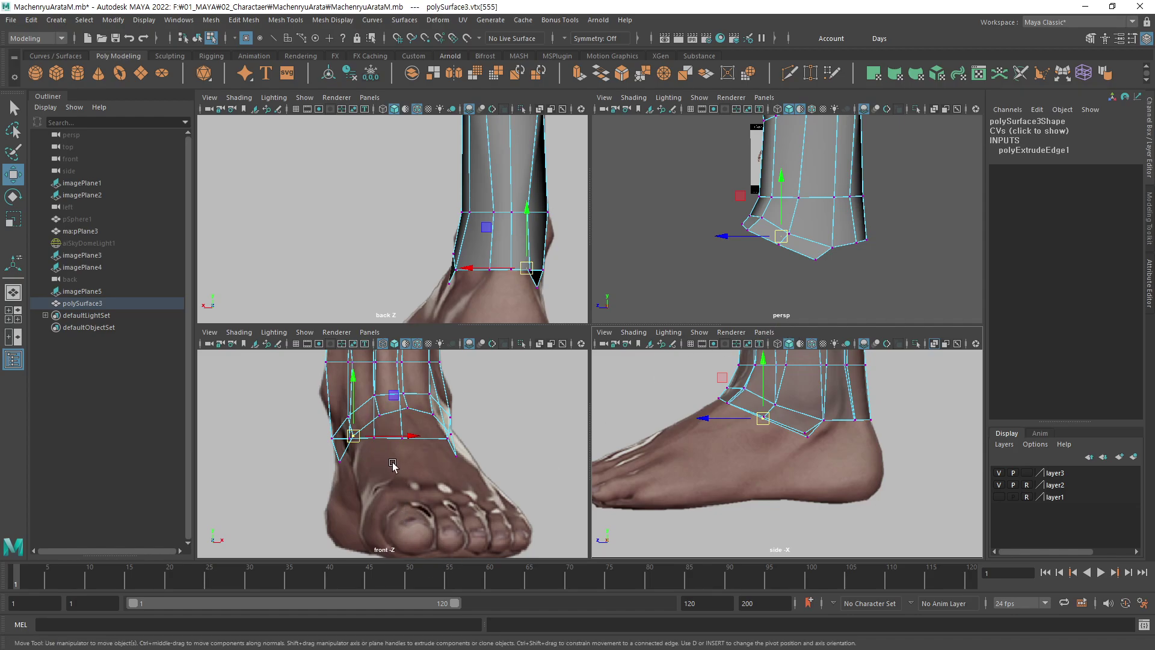
{"action": "key", "text": "ctrl+z"}
{"action": "key", "text": "ctrl+z"}
{"action": "key", "text": "ctrl+z"}
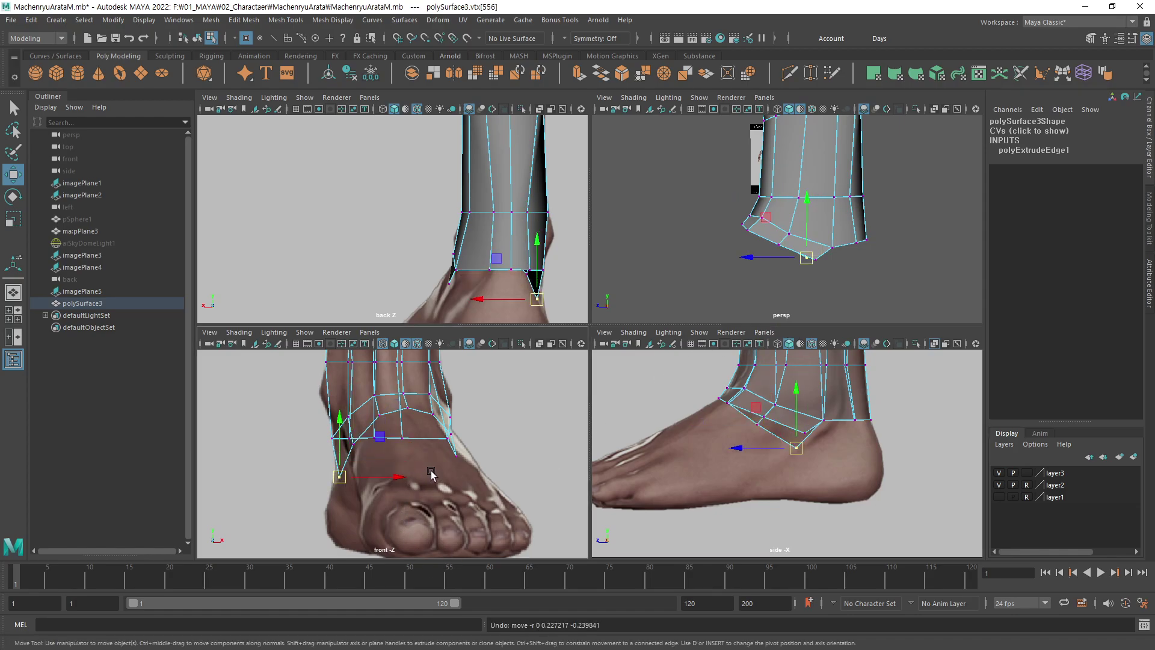
{"action": "middle_click_drag", "start_coordinate": [609, 424], "coordinate": [875, 431], "text": "alt"}
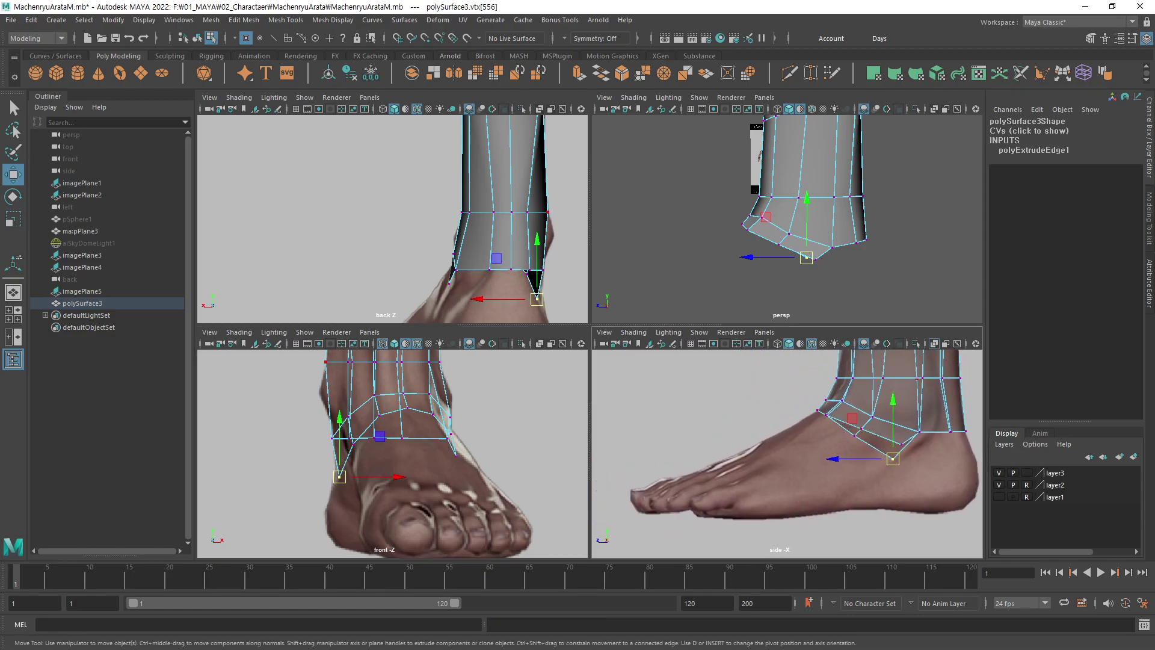
{"action": "key", "text": "ctrl+z"}
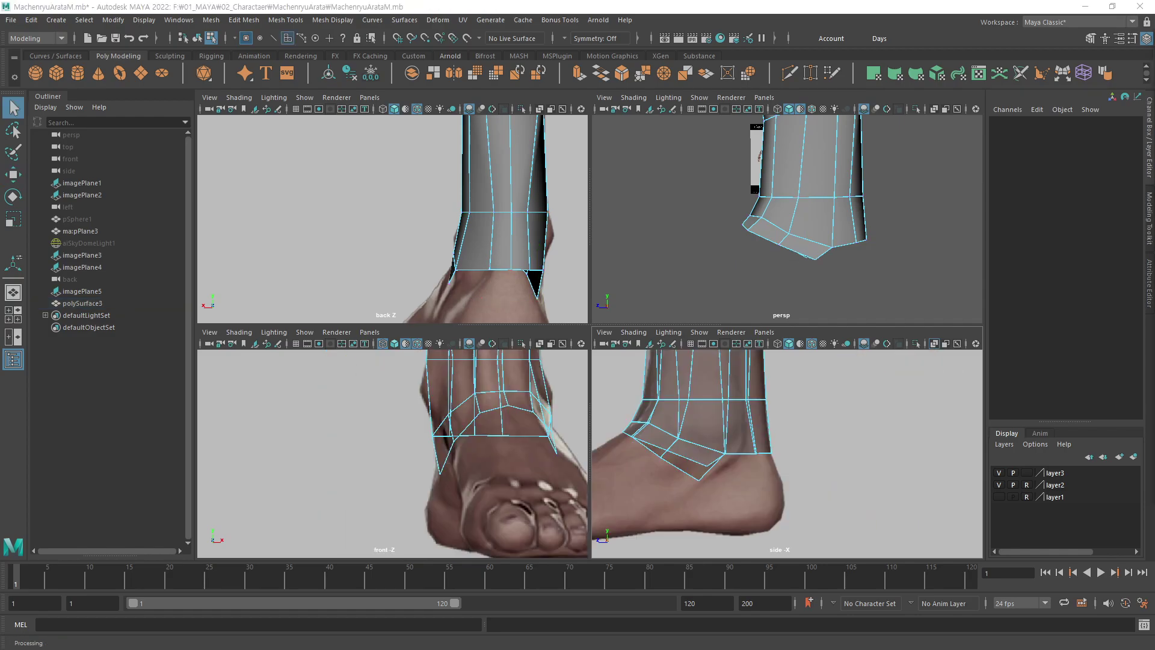
Select the ankle loop's bottom edges and drag them down over the foot.
{"action": "mouse_move", "coordinate": [891, 247]}
{"action": "left_mouse_down", "text": "alt"}
{"action": "mouse_move", "coordinate": [935, 251]}
{"action": "mouse_move", "coordinate": [841, 247]}
{"action": "left_mouse_up", "text": "alt"}
{"action": "key", "text": "F10"}
{"action": "left_click", "coordinate": [841, 246]}
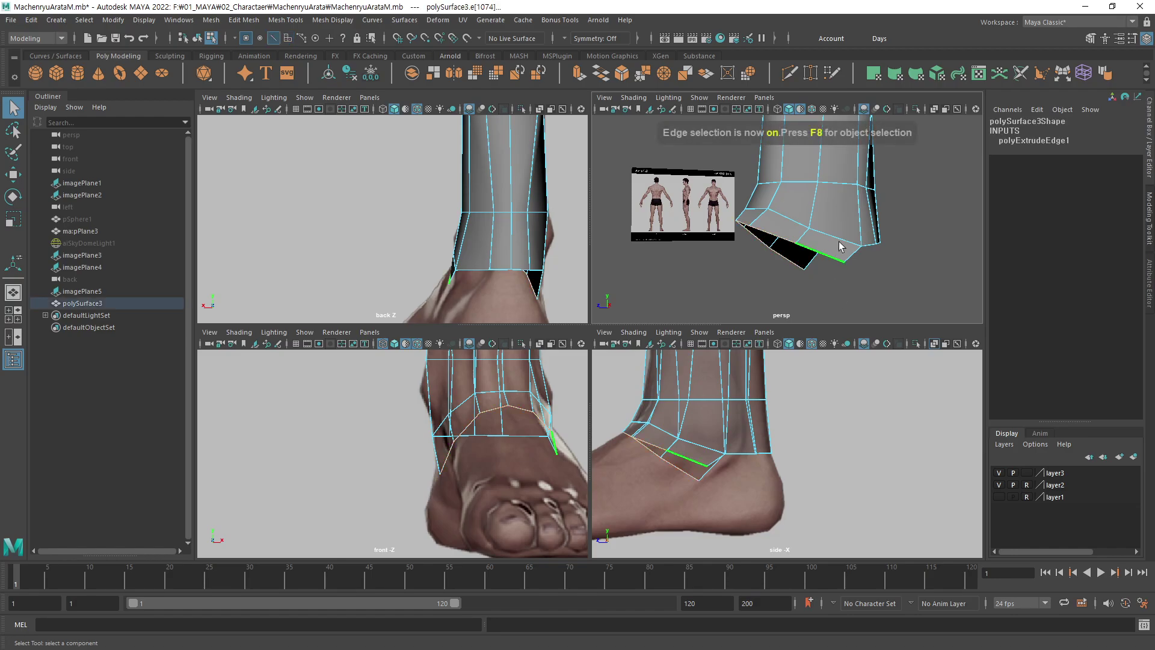
{"action": "key", "text": "shift+f"}
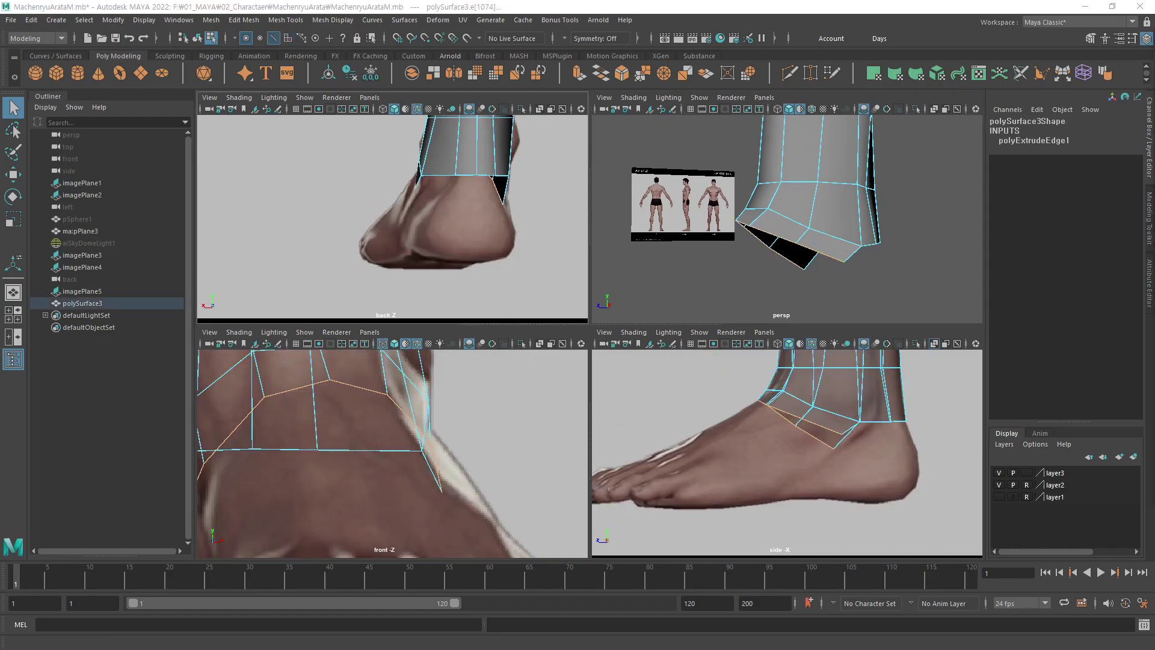
{"action": "middle_click_drag", "start_coordinate": [764, 385], "coordinate": [785, 388], "text": "alt"}
{"action": "key", "text": "w"}
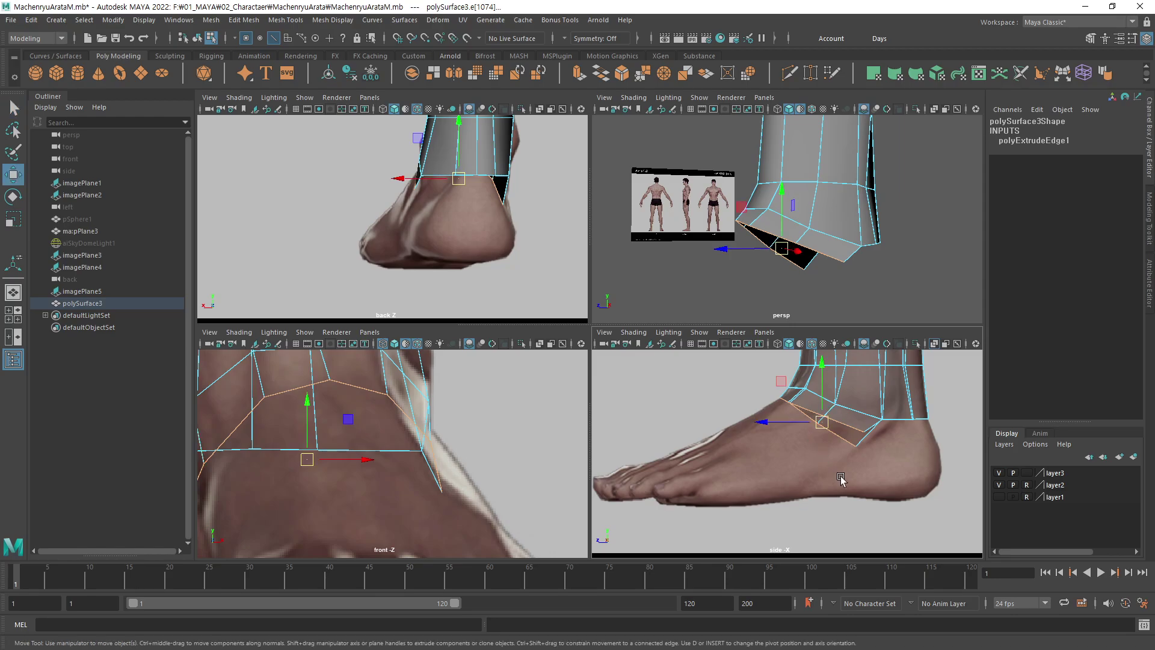
{"action": "mouse_move", "coordinate": [842, 472]}
{"action": "left_mouse_down", "text": "shift"}
{"action": "mouse_move", "coordinate": [818, 435]}
{"action": "mouse_move", "coordinate": [776, 456]}
{"action": "left_mouse_up", "text": "shift"}
{"action": "middle_click_drag", "start_coordinate": [859, 482], "coordinate": [825, 500], "text": "alt"}
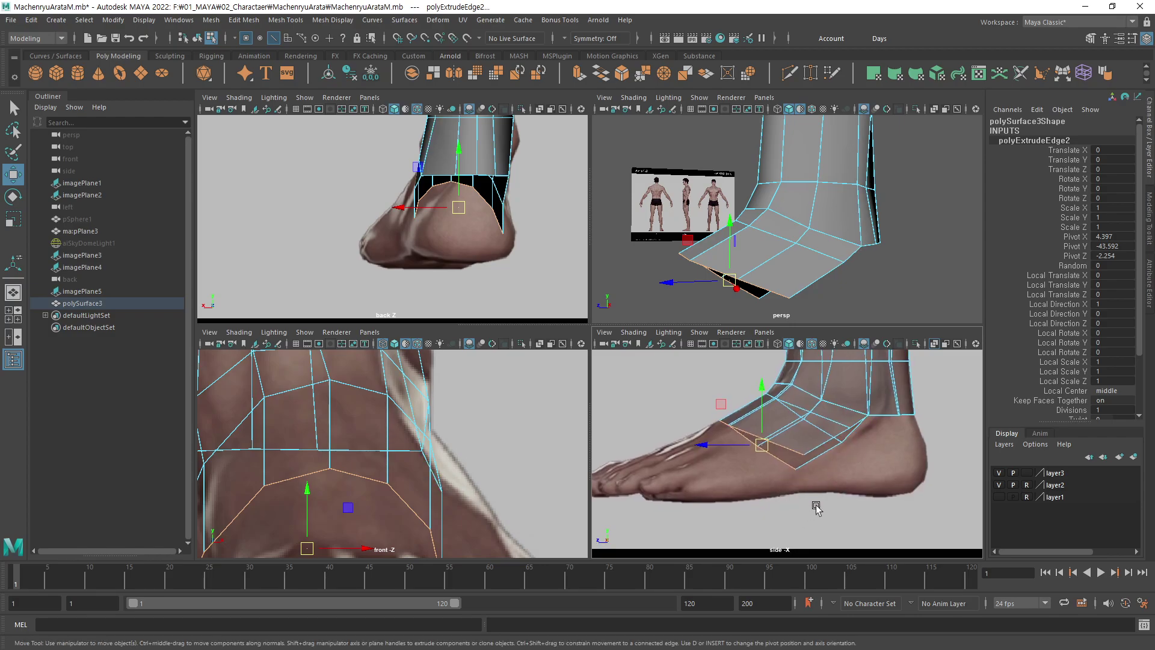
Pull a foot-strip vertex down to the sole and adjust the front ankle vertices.
{"action": "key", "text": "F9"}
{"action": "left_click", "coordinate": [795, 468]}
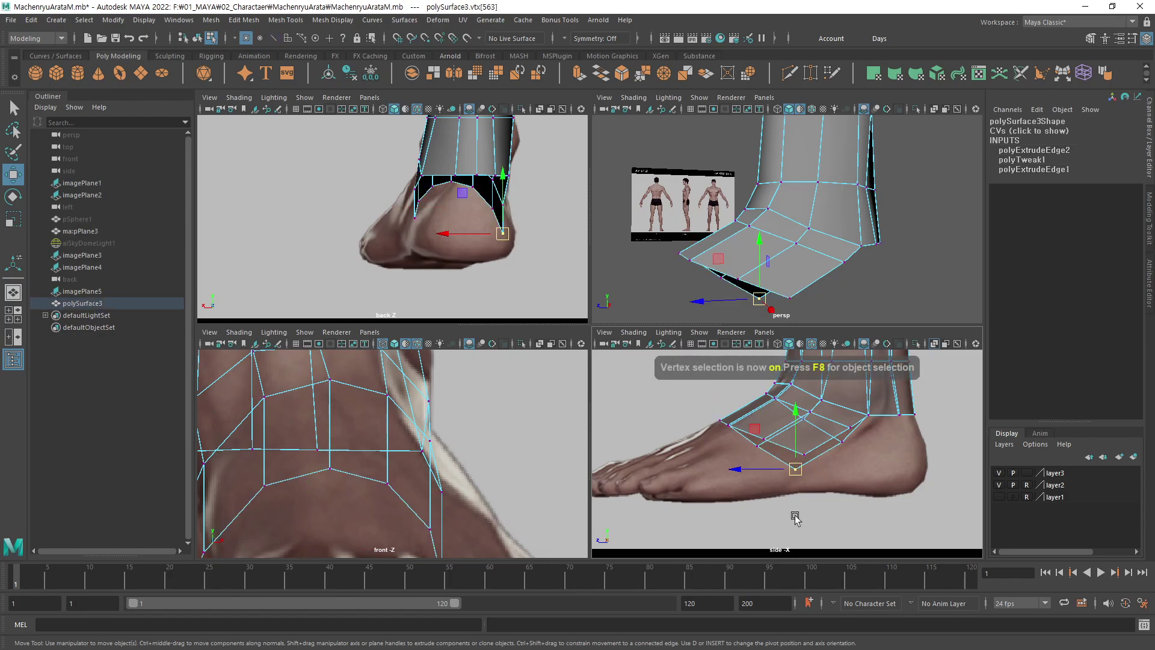
{"action": "left_click_drag", "start_coordinate": [795, 468], "coordinate": [801, 489]}
{"action": "left_click", "coordinate": [795, 468]}
{"action": "left_click", "coordinate": [850, 430]}
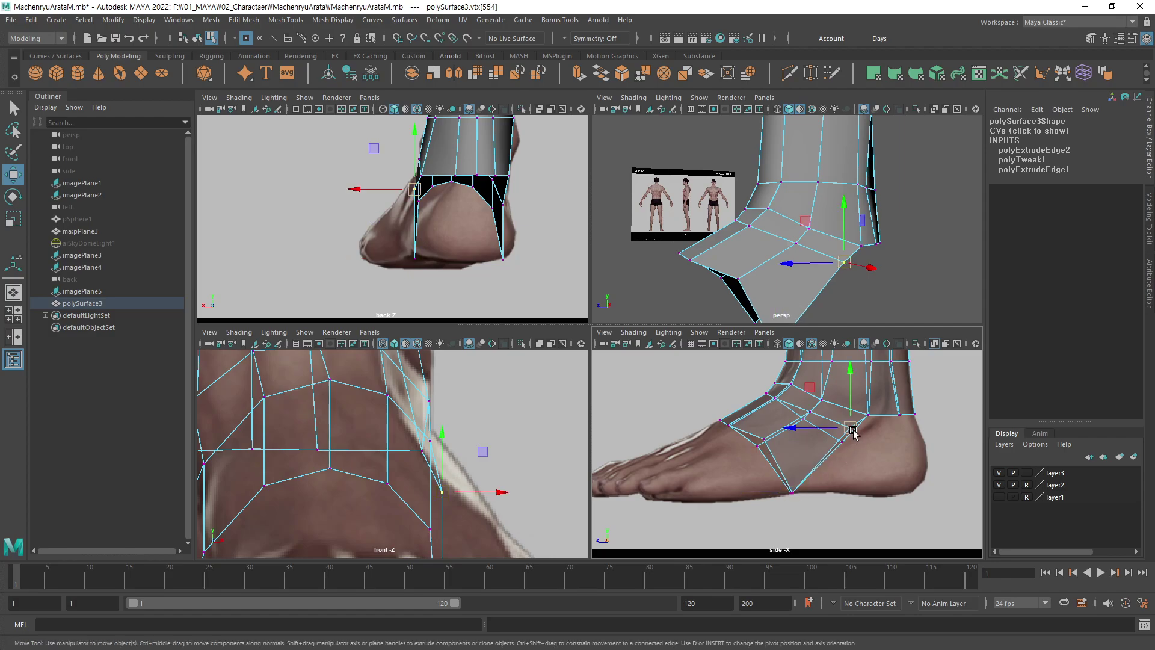
{"action": "left_click_drag", "start_coordinate": [856, 430], "coordinate": [856, 429]}
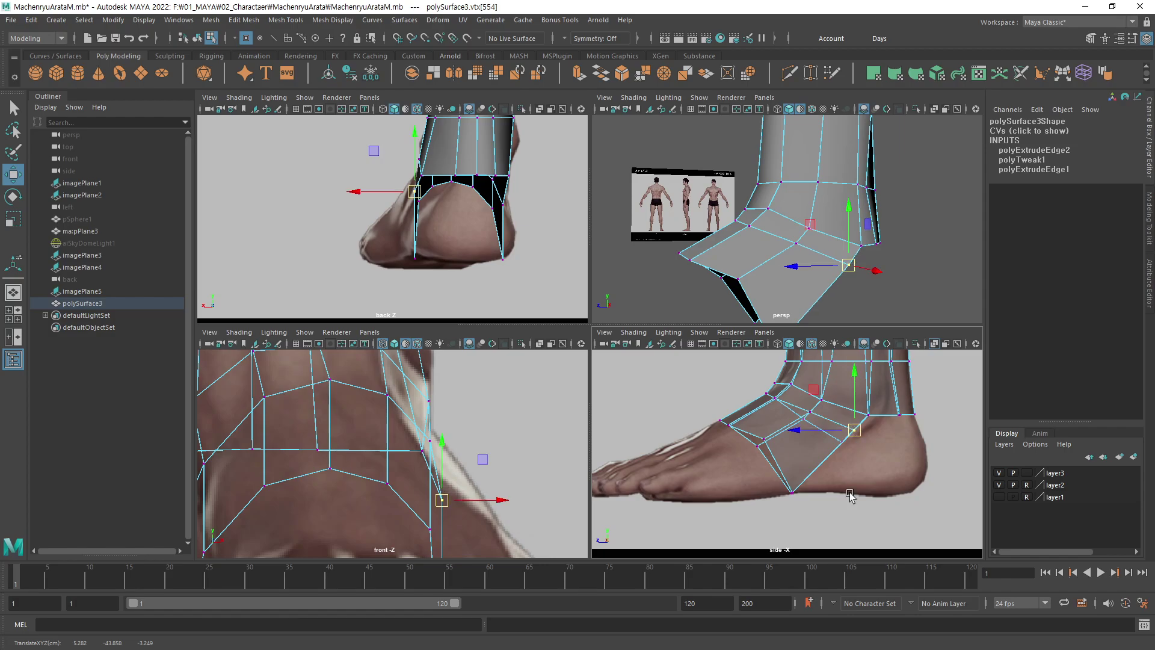
{"action": "left_click", "coordinate": [761, 454]}
{"action": "left_click", "coordinate": [758, 452]}
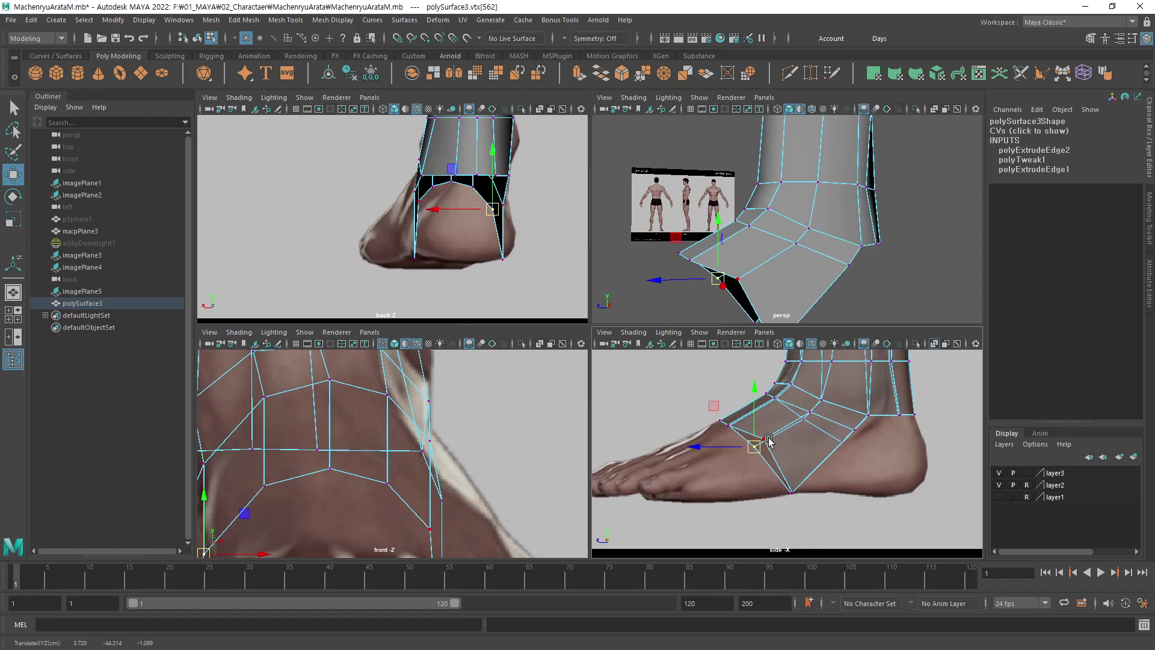
{"action": "left_click_drag", "start_coordinate": [757, 450], "coordinate": [758, 450]}
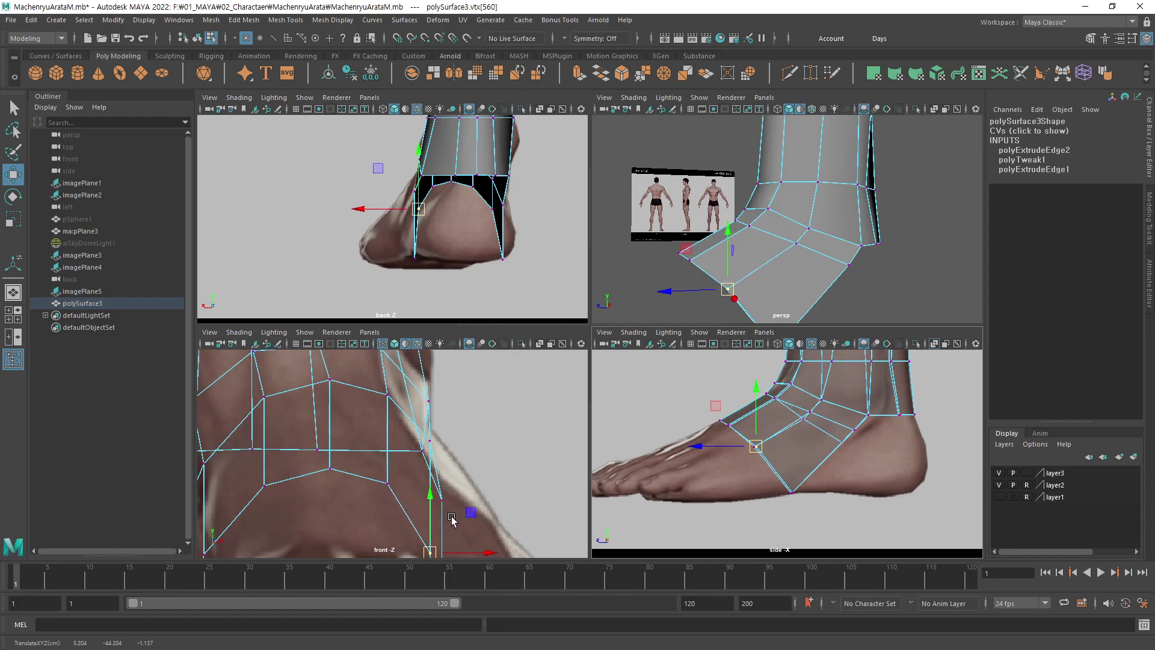
Slide a vertex on the outer side of the foot out to the foot's edge in front view.
{"action": "scroll", "coordinate": [452, 521], "scroll_direction": "down", "scroll_amount": 3}
{"action": "scroll", "coordinate": [469, 500], "scroll_direction": "down", "scroll_amount": 3}
{"action": "scroll", "coordinate": [493, 469], "scroll_direction": "down", "scroll_amount": 2}
{"action": "scroll", "coordinate": [515, 442], "scroll_direction": "down", "scroll_amount": 1}
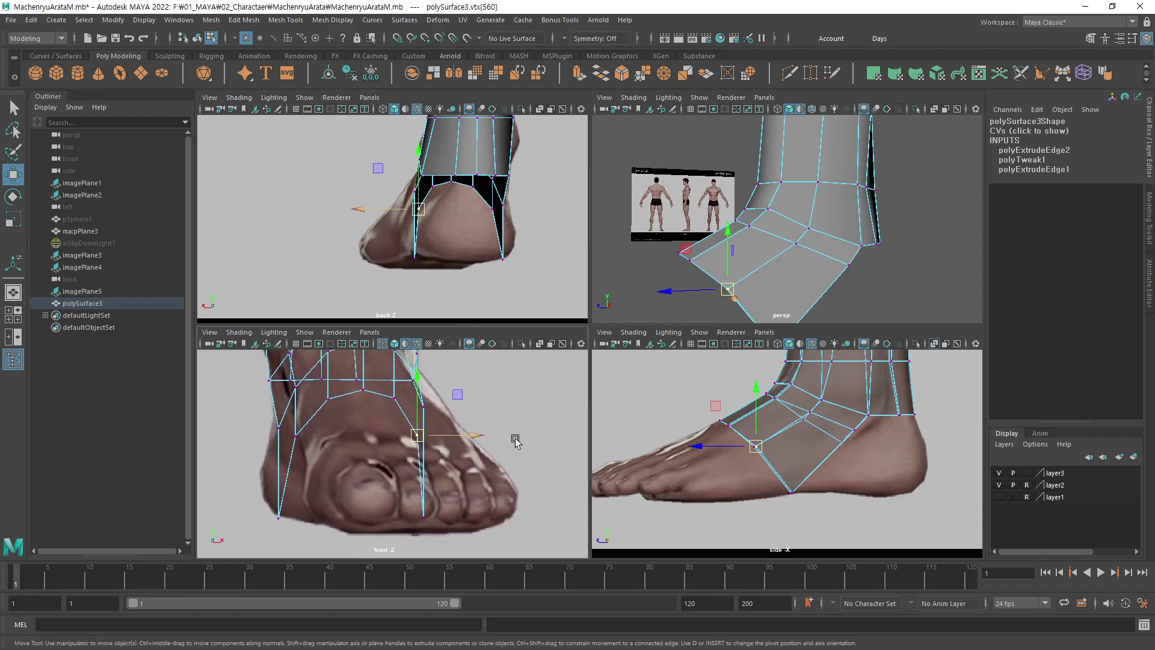
{"action": "key", "text": "q"}
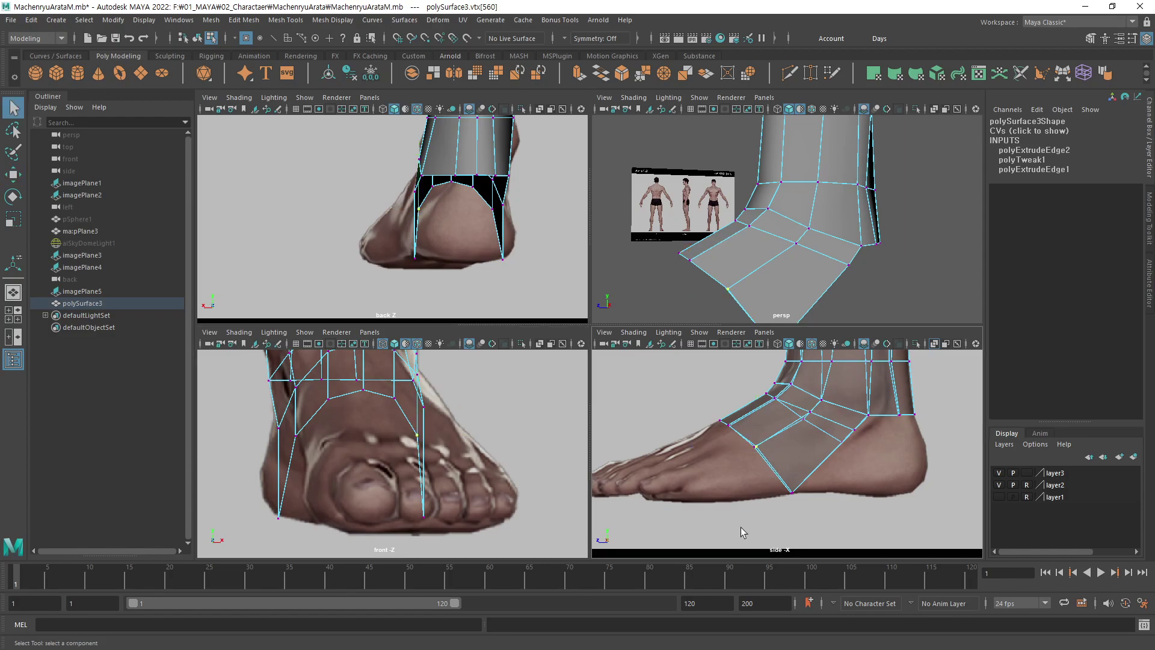
{"action": "middle_click_drag", "start_coordinate": [457, 433], "coordinate": [459, 447], "text": "alt"}
{"action": "key", "text": "w"}
{"action": "left_click_drag", "start_coordinate": [449, 449], "coordinate": [501, 448]}
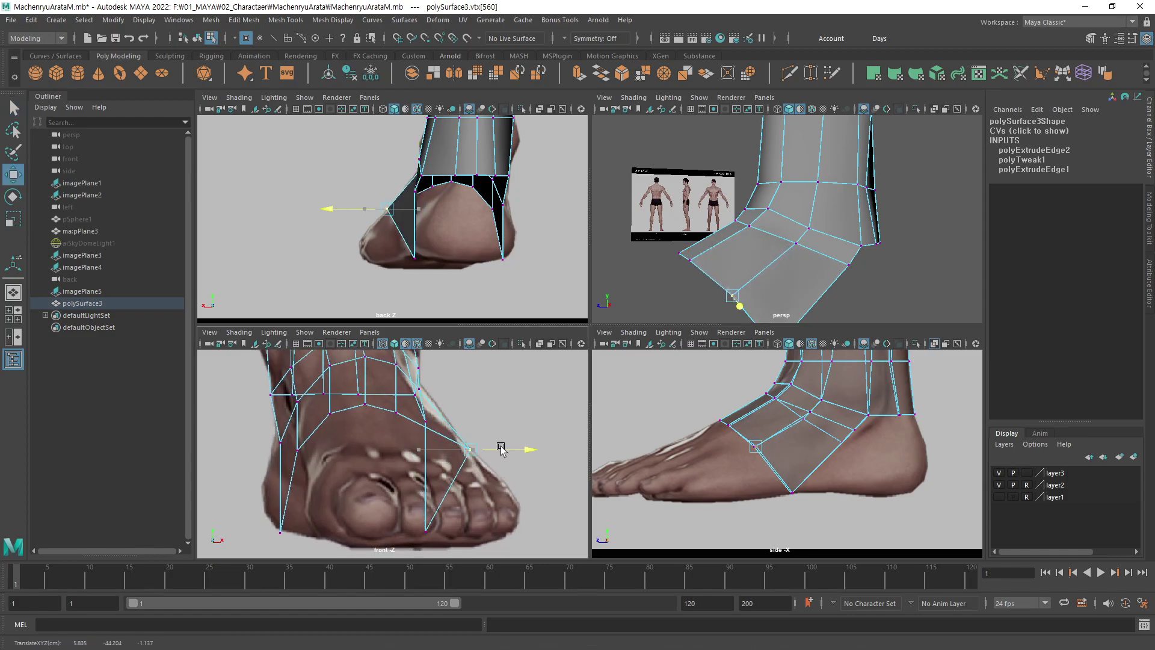
Reposition the top-of-instep vertex to match the side reference.
{"action": "middle_click_drag", "start_coordinate": [448, 413], "coordinate": [457, 442], "text": "alt"}
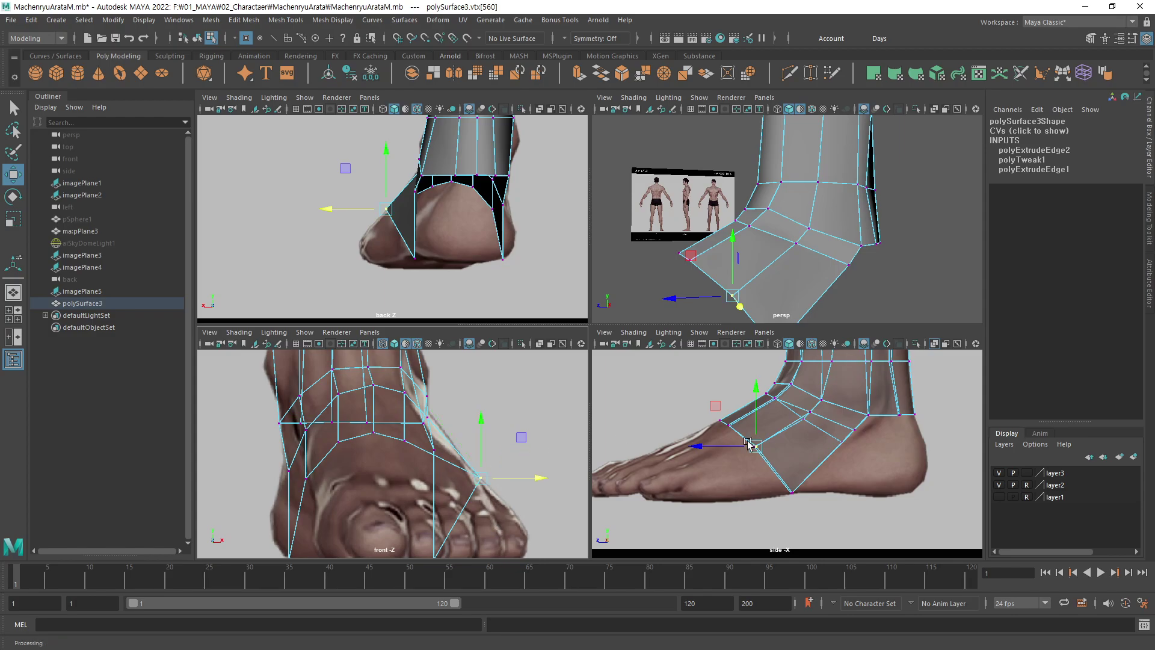
{"action": "left_click", "coordinate": [814, 403]}
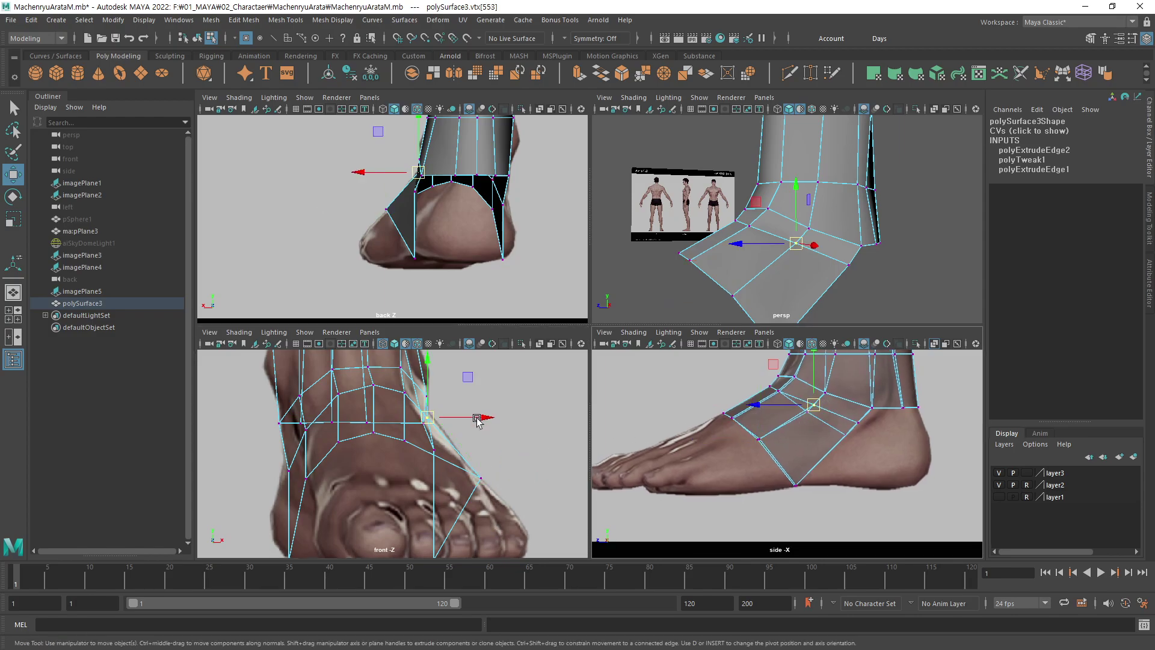
{"action": "left_click_drag", "start_coordinate": [477, 419], "coordinate": [481, 419]}
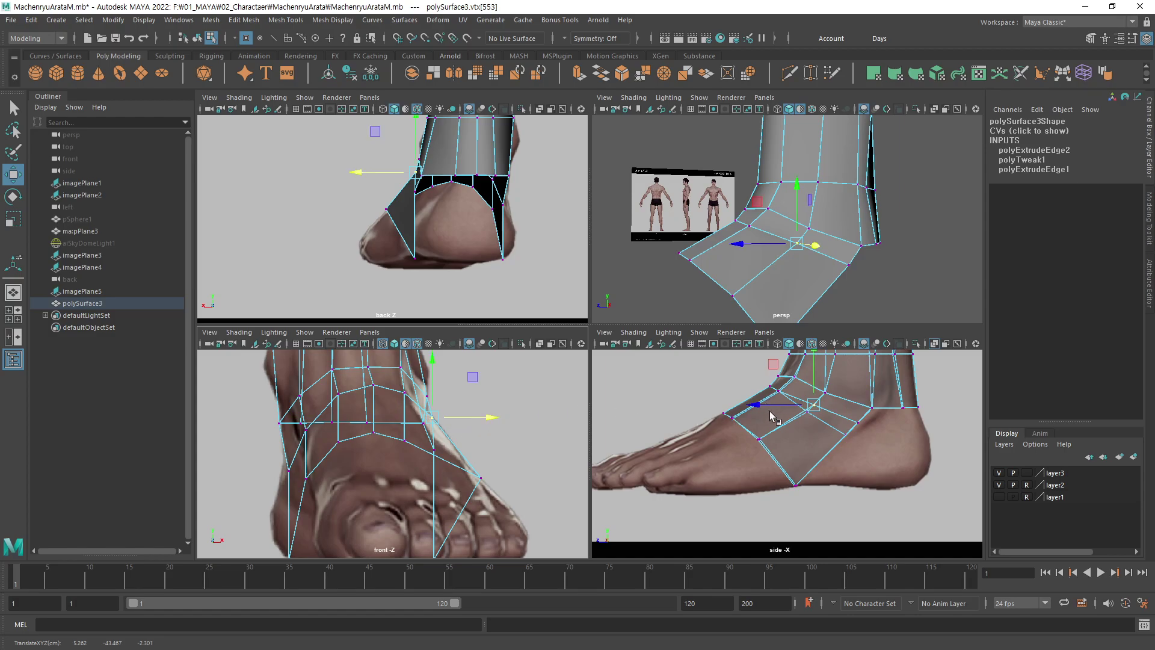
{"action": "mouse_move", "coordinate": [818, 414]}
{"action": "left_mouse_down"}
{"action": "mouse_move", "coordinate": [832, 394]}
{"action": "mouse_move", "coordinate": [829, 404]}
{"action": "left_mouse_up"}
{"action": "left_click", "coordinate": [826, 393]}
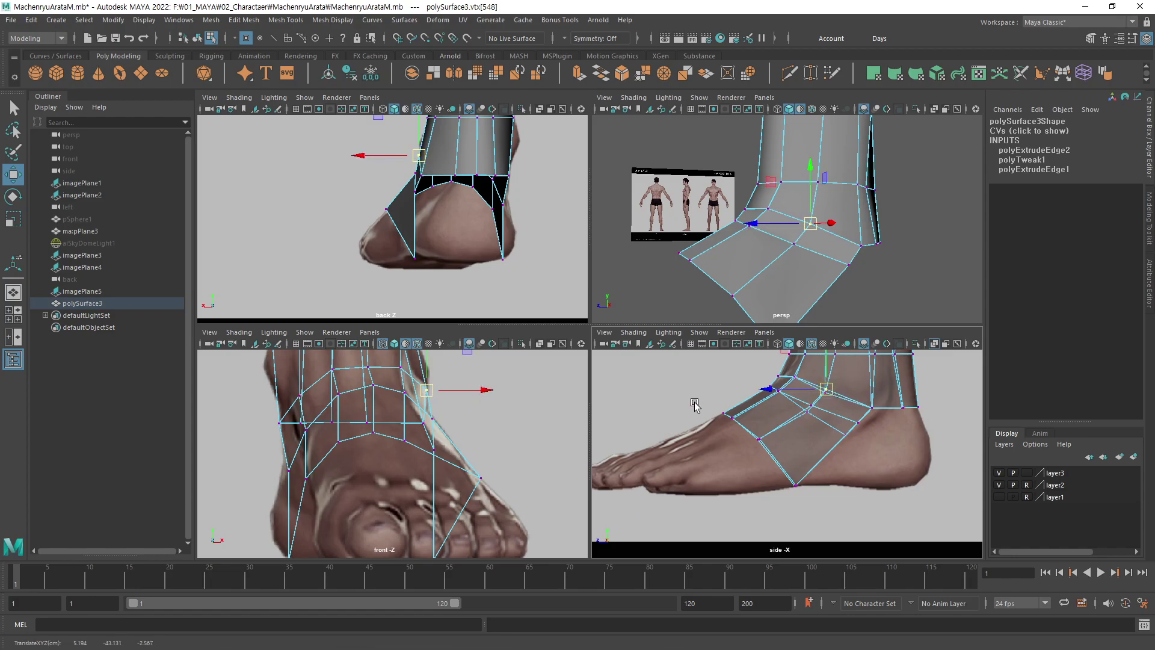
Slide an outer-foot vertex toward the reference foot outline in the front view.
{"action": "left_click", "coordinate": [496, 489]}
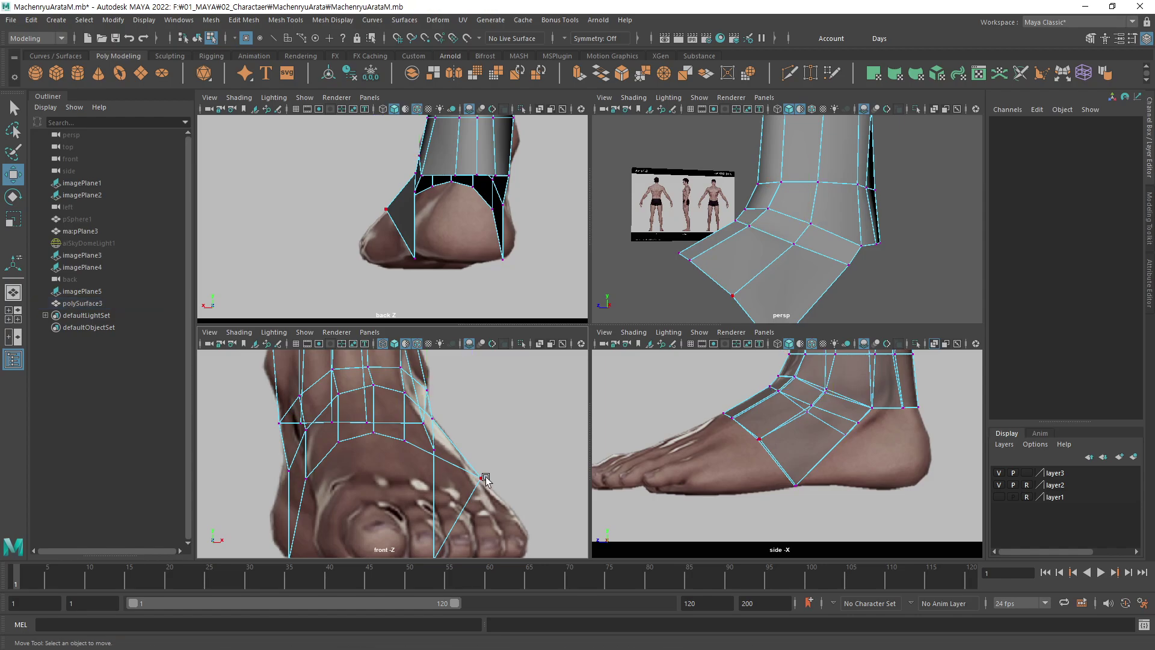
{"action": "left_click", "coordinate": [480, 478]}
{"action": "key", "text": "q"}
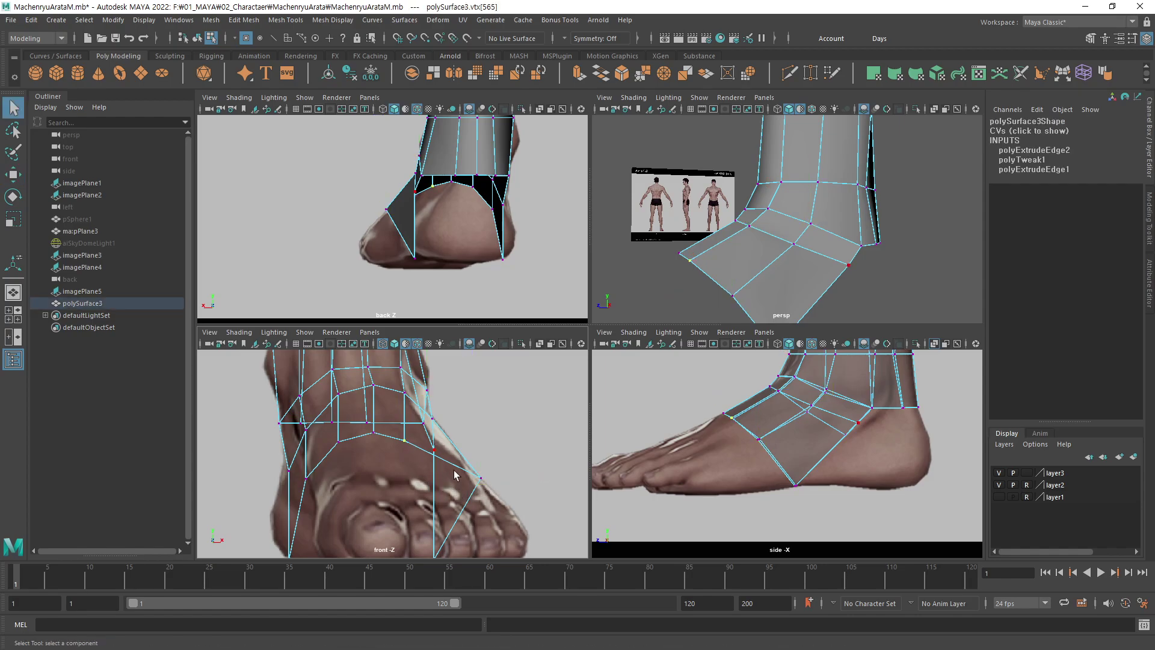
{"action": "key", "text": "w"}
{"action": "mouse_move", "coordinate": [456, 441]}
{"action": "left_mouse_down"}
{"action": "mouse_move", "coordinate": [485, 434]}
{"action": "mouse_move", "coordinate": [442, 458]}
{"action": "left_mouse_up"}
Nudge the front ankle-ring vertices in and out along X to fit the ankle outline.
{"action": "left_click", "coordinate": [374, 385]}
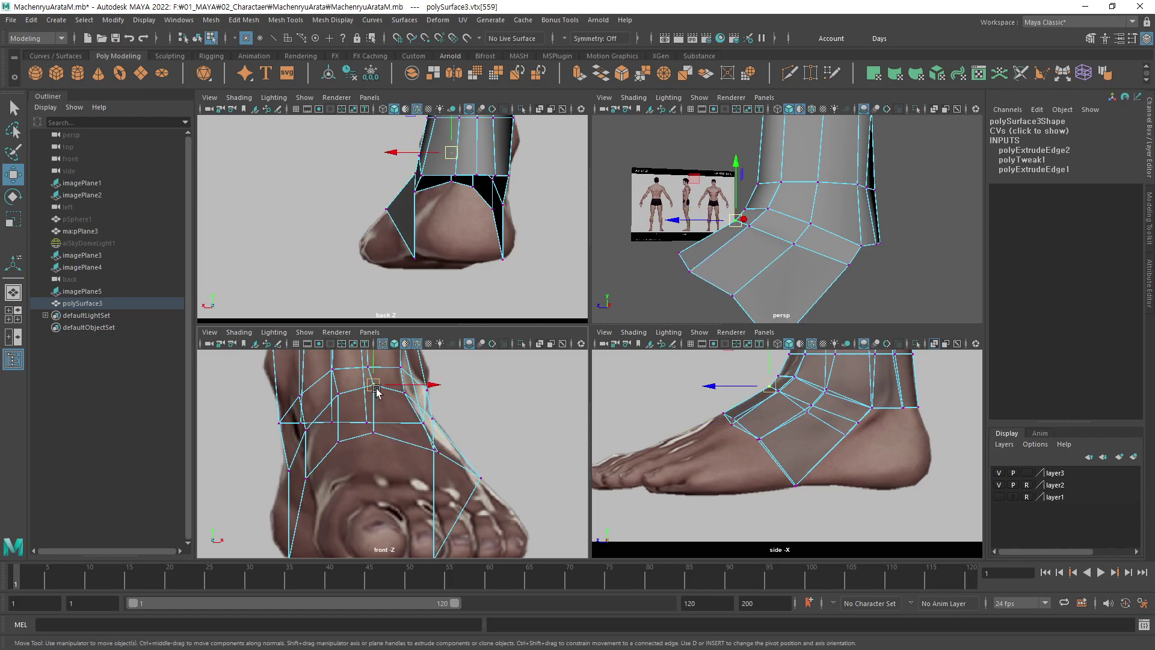
{"action": "left_click_drag", "start_coordinate": [409, 385], "coordinate": [404, 385]}
{"action": "left_click", "coordinate": [374, 432]}
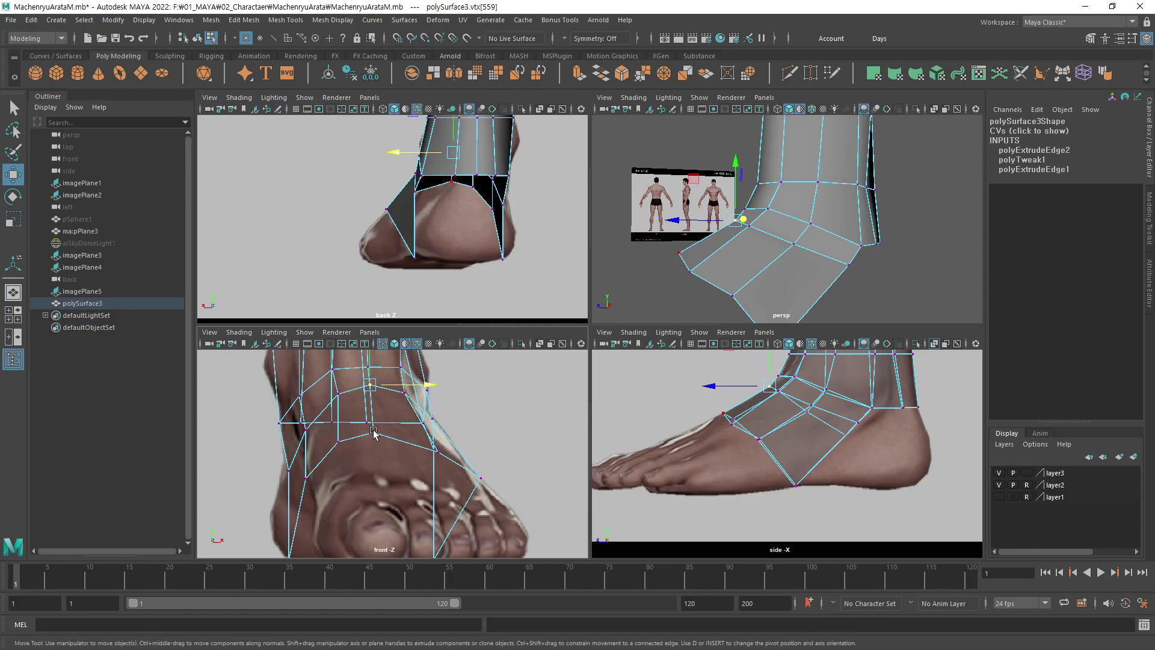
{"action": "left_click_drag", "start_coordinate": [422, 432], "coordinate": [426, 430]}
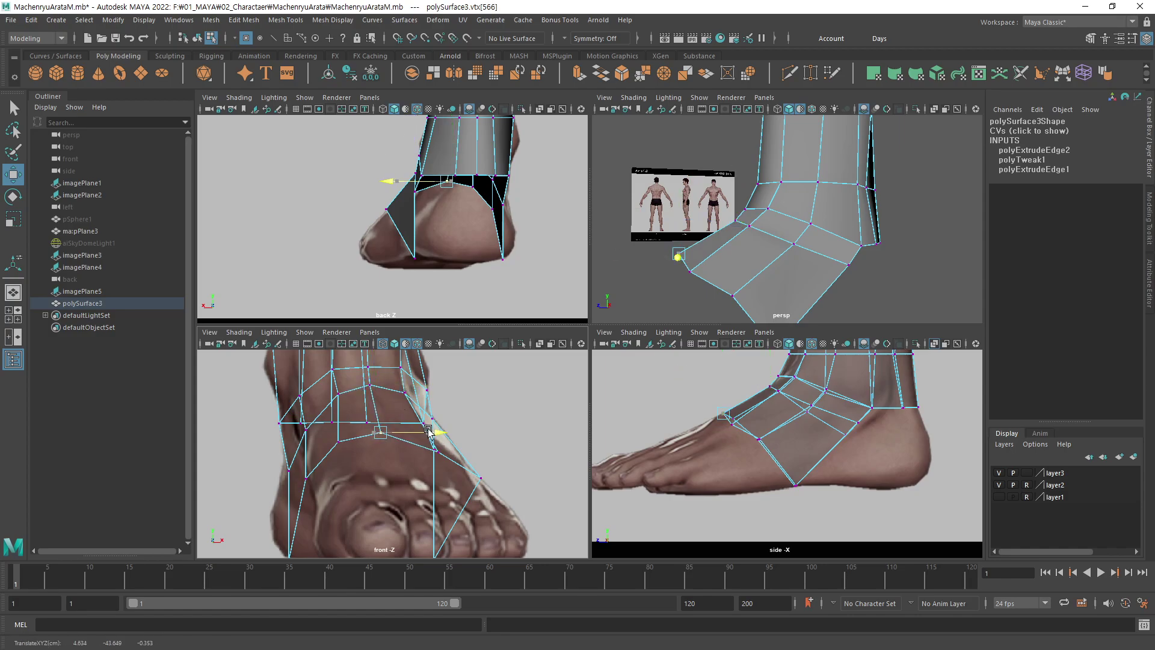
{"action": "left_click_drag", "start_coordinate": [432, 431], "coordinate": [393, 444]}
{"action": "left_click", "coordinate": [337, 442]}
{"action": "left_click", "coordinate": [371, 385]}
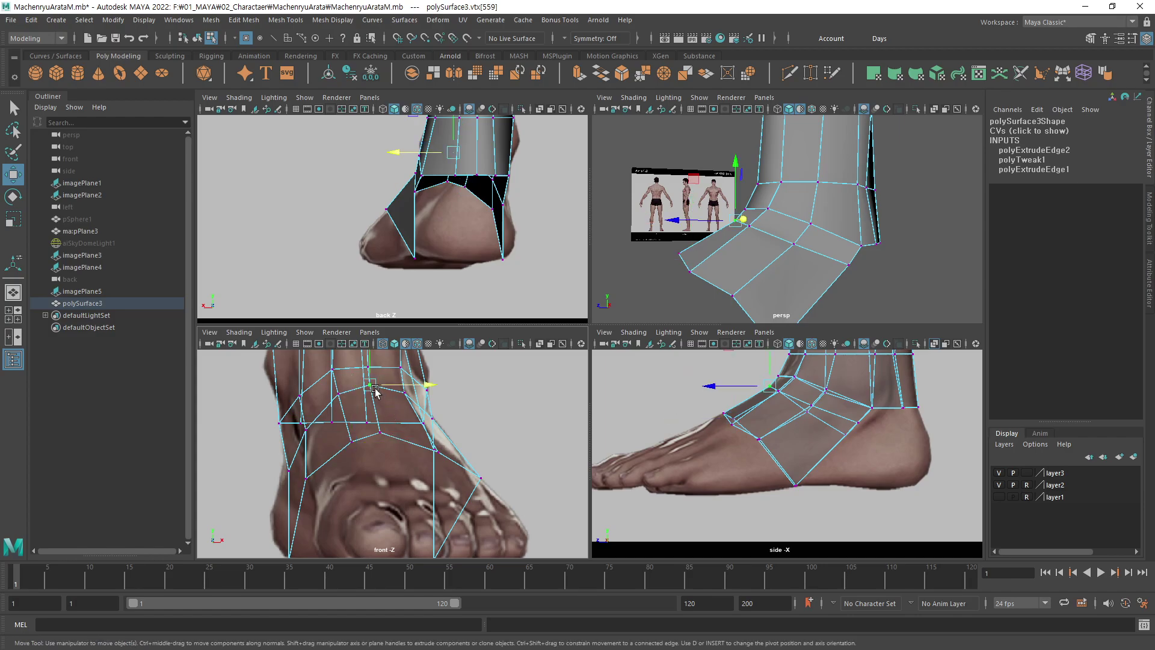
{"action": "left_click", "coordinate": [380, 433]}
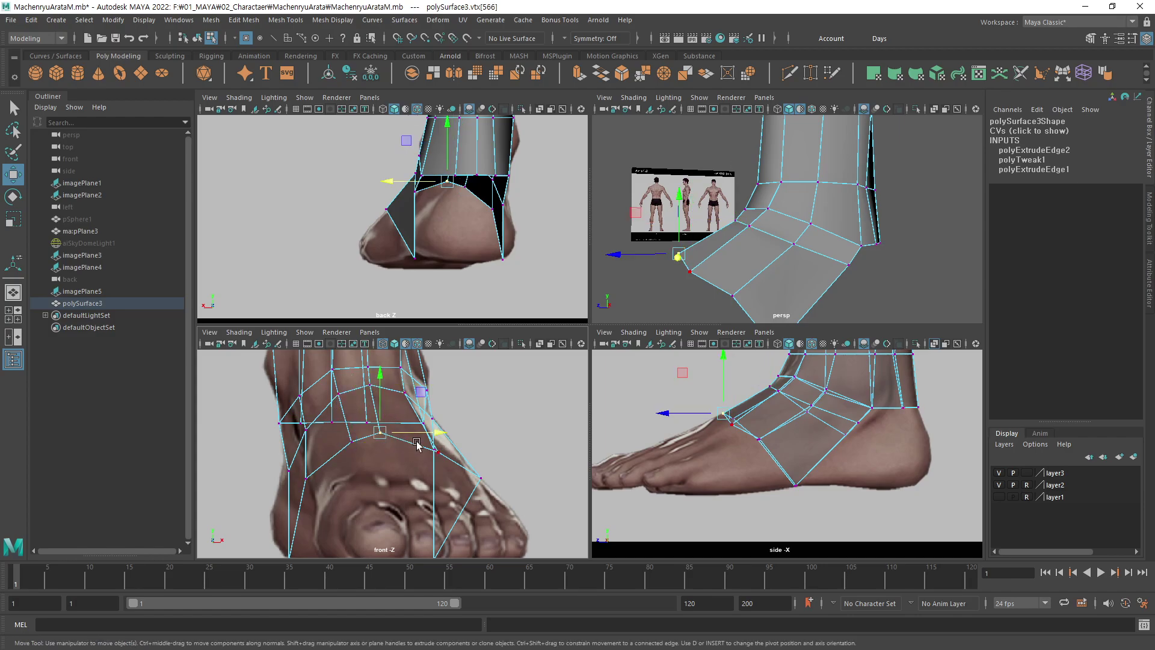
{"action": "left_click_drag", "start_coordinate": [422, 434], "coordinate": [425, 434]}
{"action": "left_click", "coordinate": [369, 385]}
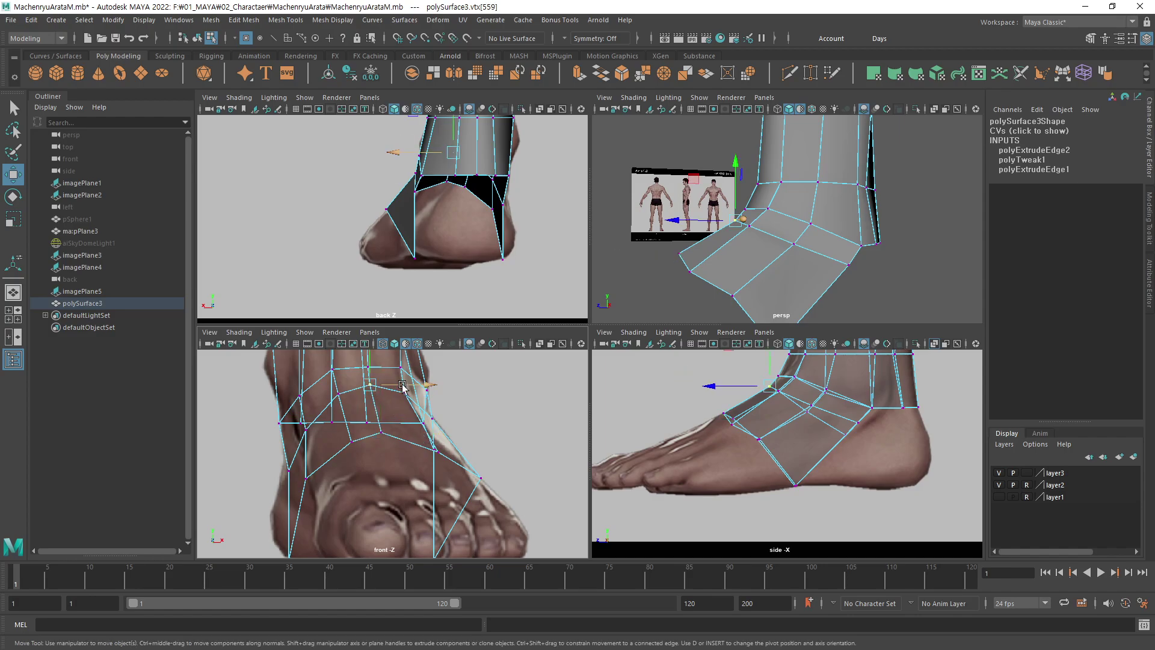
Check the shin vertices, then shift a front-of-foot vertex outward.
{"action": "middle_click_drag", "start_coordinate": [401, 386], "coordinate": [401, 435], "text": "alt"}
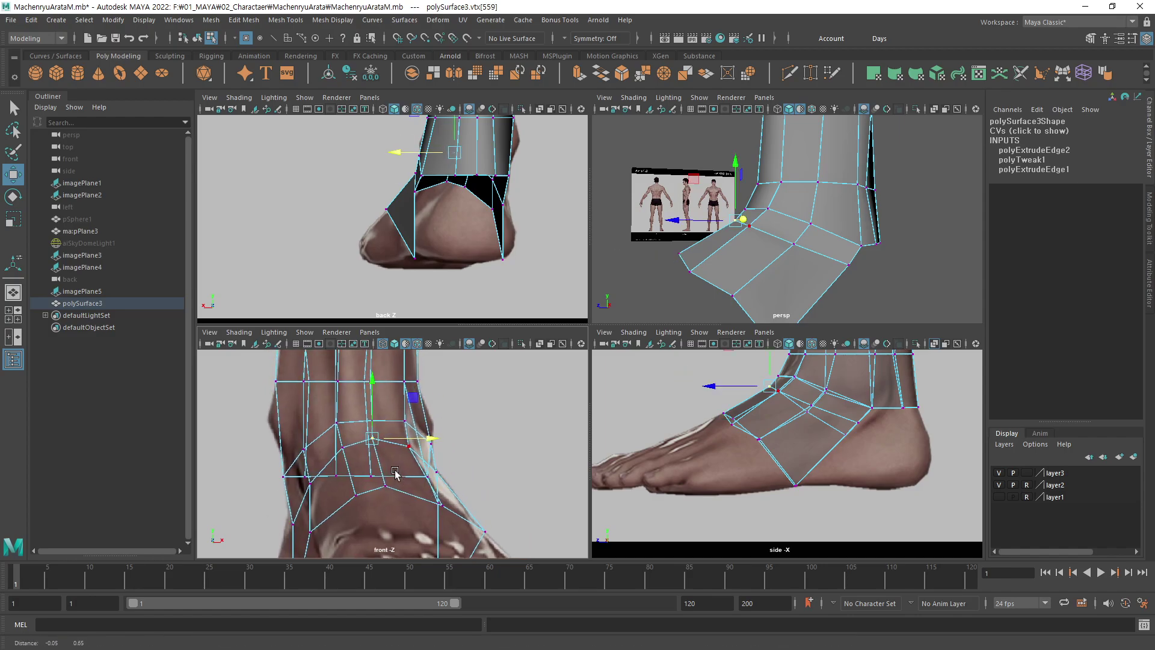
{"action": "left_click", "coordinate": [370, 415]}
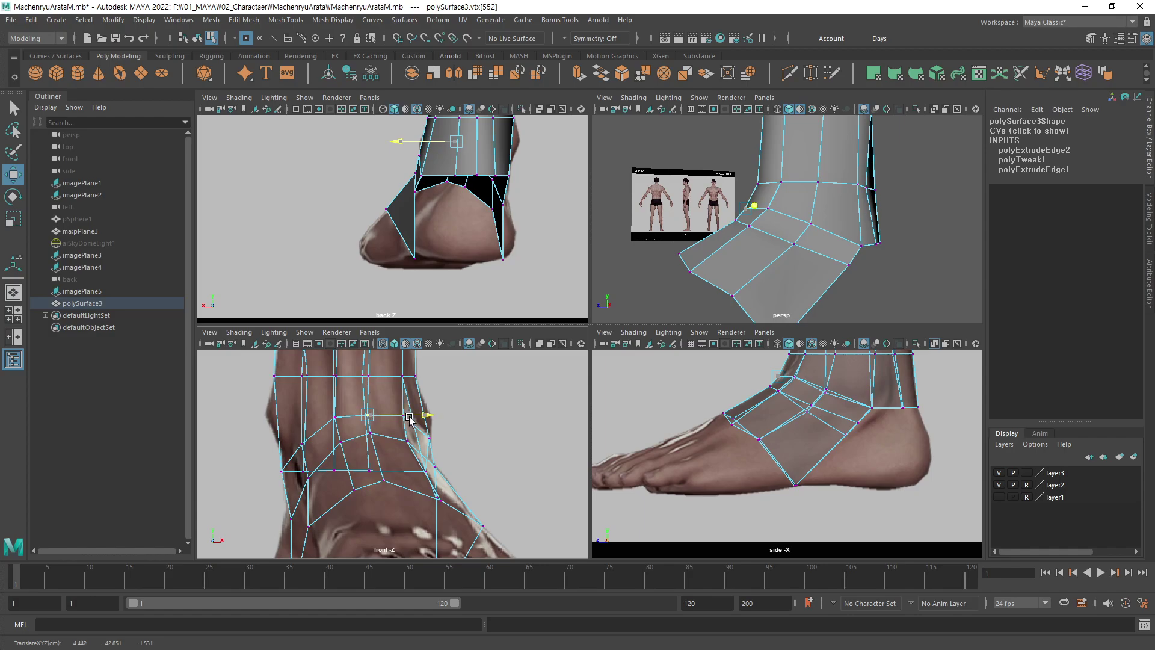
{"action": "left_click", "coordinate": [367, 375]}
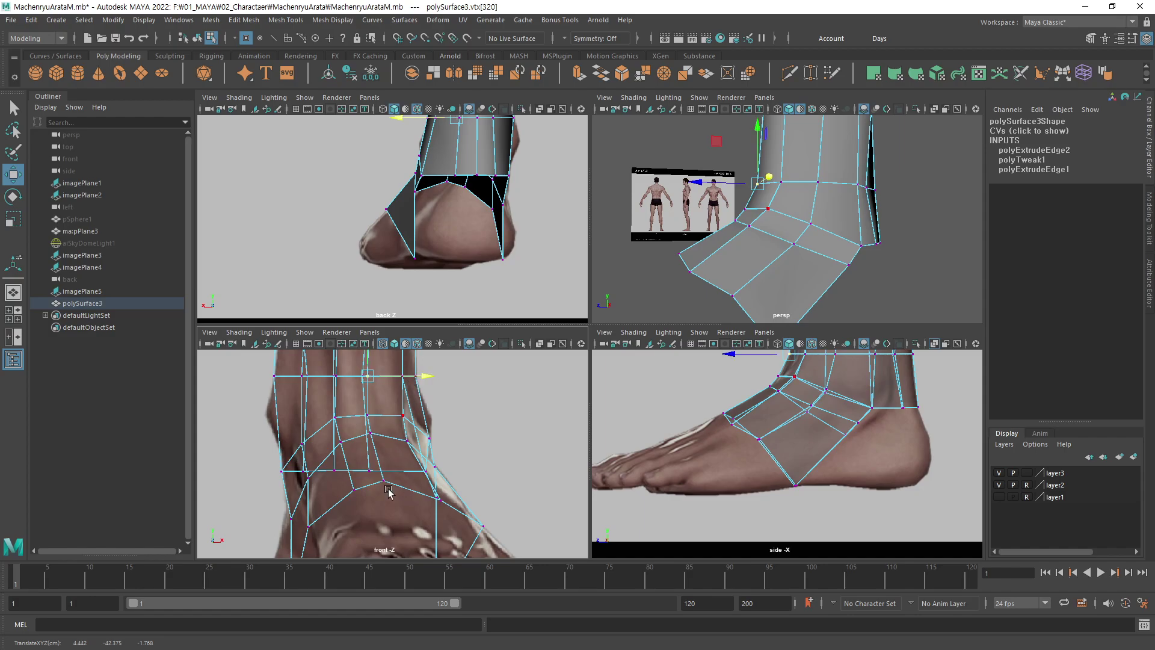
{"action": "middle_click_drag", "start_coordinate": [377, 503], "coordinate": [397, 419], "text": "alt"}
{"action": "left_click", "coordinate": [336, 443]}
{"action": "left_click_drag", "start_coordinate": [385, 444], "coordinate": [403, 448]}
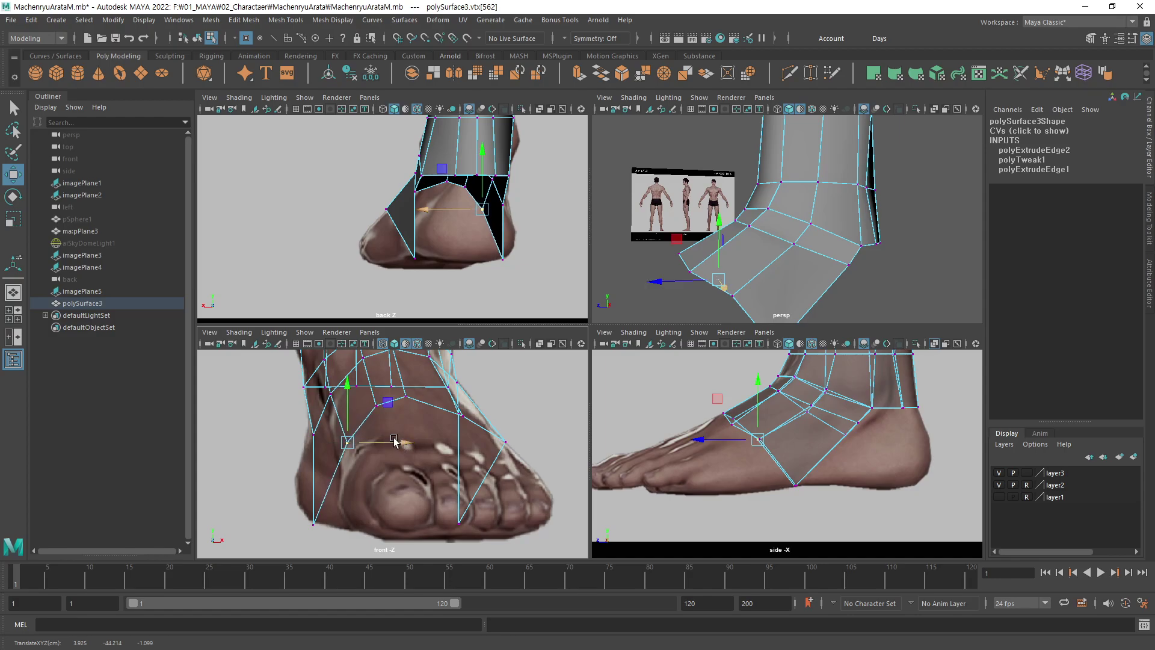
Slide an instep vertex outward and a toe-line vertex right along the toes.
{"action": "middle_click_drag", "start_coordinate": [334, 404], "coordinate": [353, 443], "text": "alt"}
{"action": "left_click", "coordinate": [351, 435]}
{"action": "left_click_drag", "start_coordinate": [360, 433], "coordinate": [393, 439]}
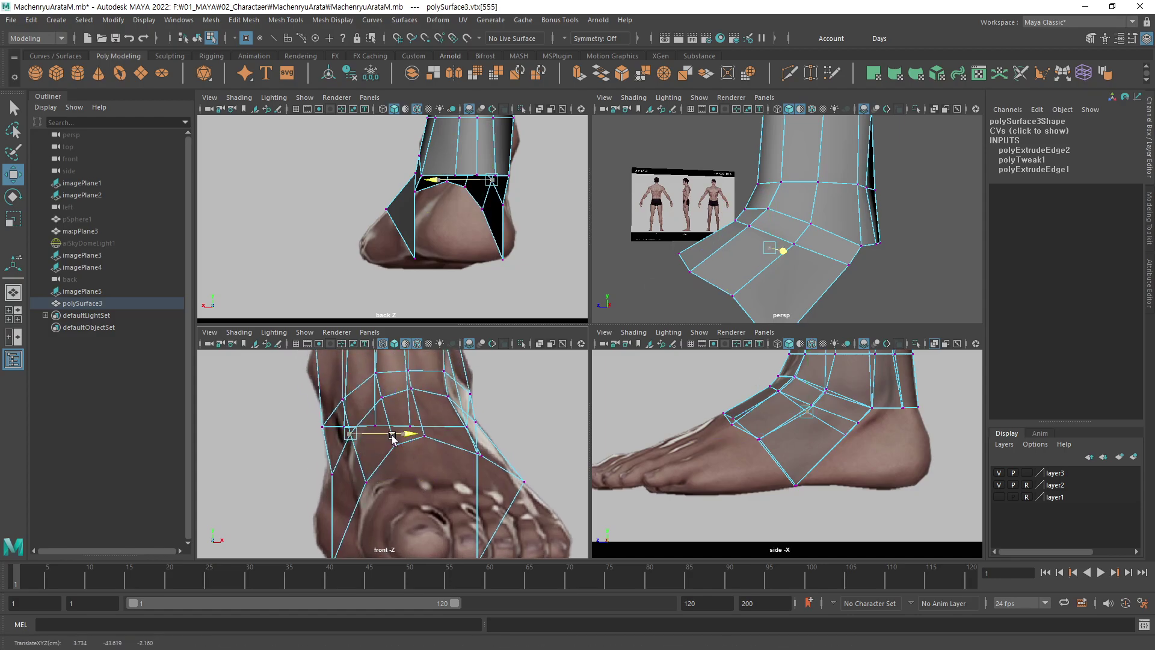
{"action": "middle_click_drag", "start_coordinate": [393, 439], "coordinate": [394, 358], "text": "alt"}
{"action": "left_click", "coordinate": [336, 485]}
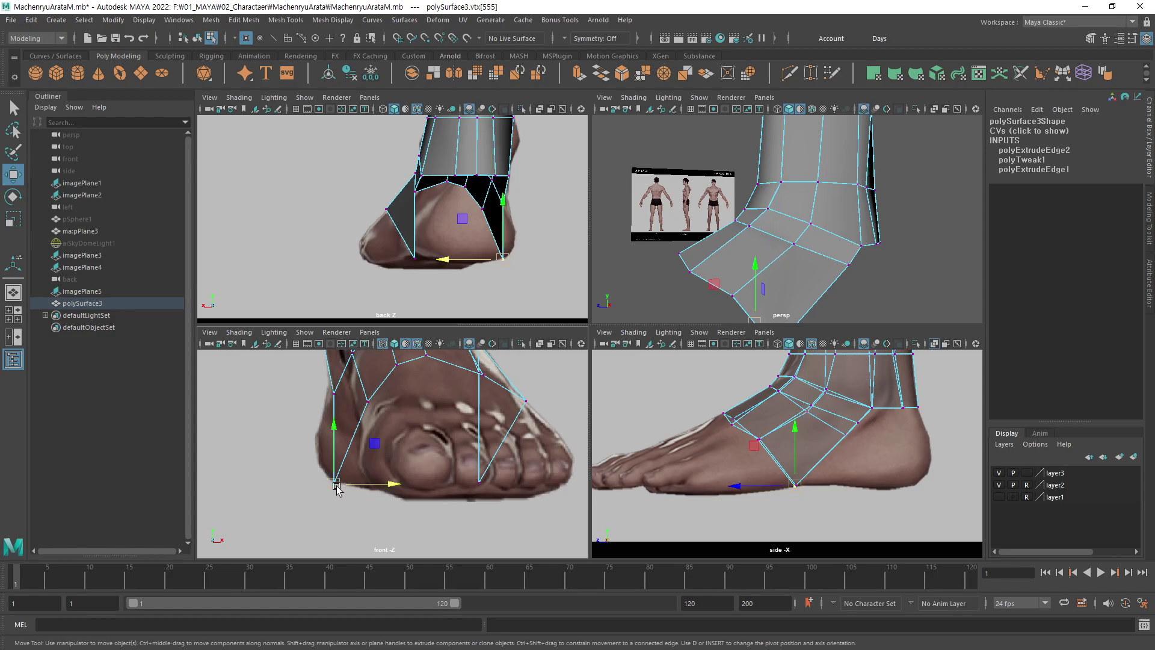
{"action": "left_click_drag", "start_coordinate": [387, 488], "coordinate": [427, 486]}
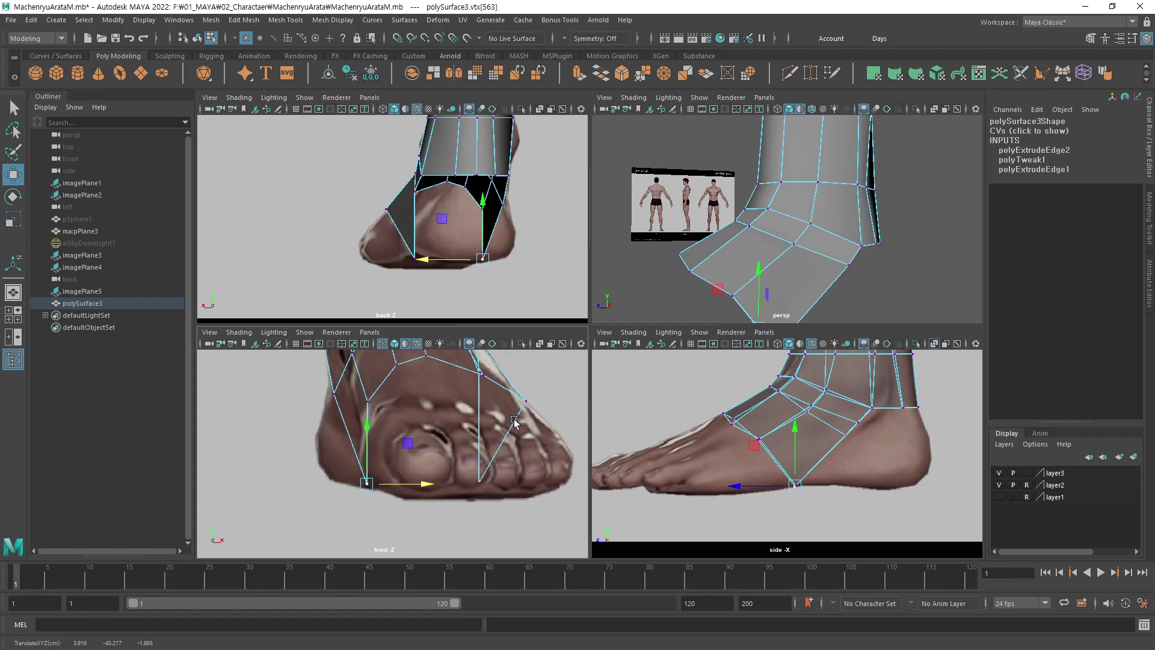
Spread the remaining toe vertices right toward the little toe and left to the big toe.
{"action": "mouse_move", "coordinate": [514, 421]}
{"action": "middle_mouse_down", "text": "alt"}
{"action": "mouse_move", "coordinate": [495, 507]}
{"action": "mouse_move", "coordinate": [410, 493]}
{"action": "middle_mouse_up", "text": "alt"}
{"action": "left_click", "coordinate": [478, 501]}
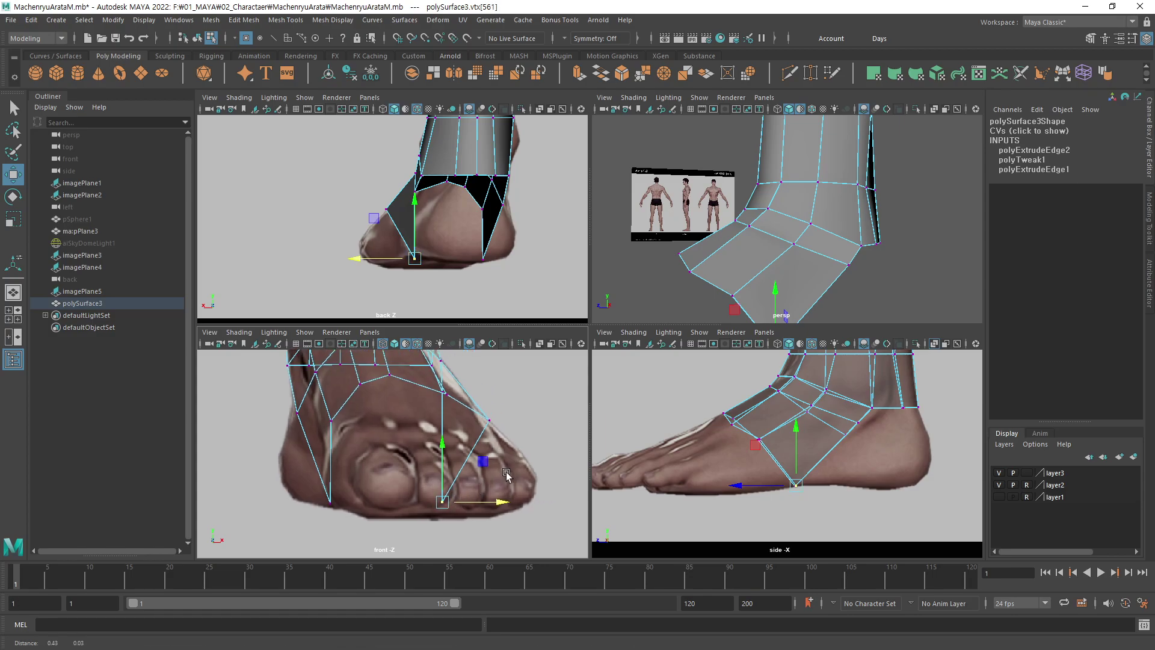
{"action": "left_click_drag", "start_coordinate": [469, 490], "coordinate": [531, 481]}
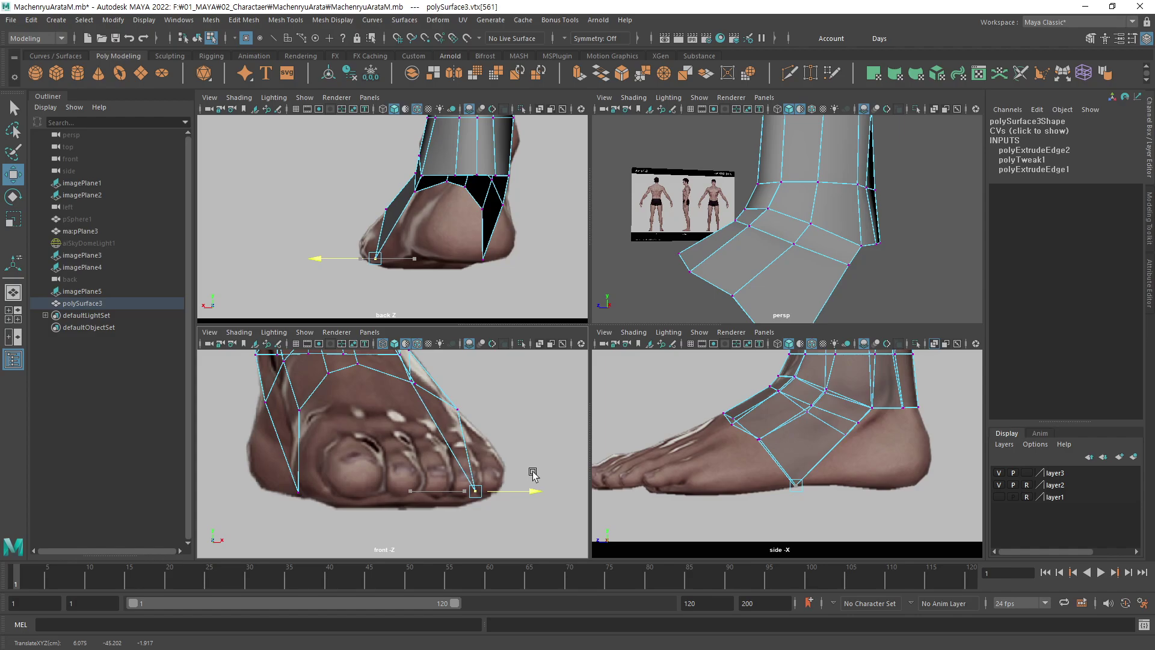
{"action": "key", "text": "q"}
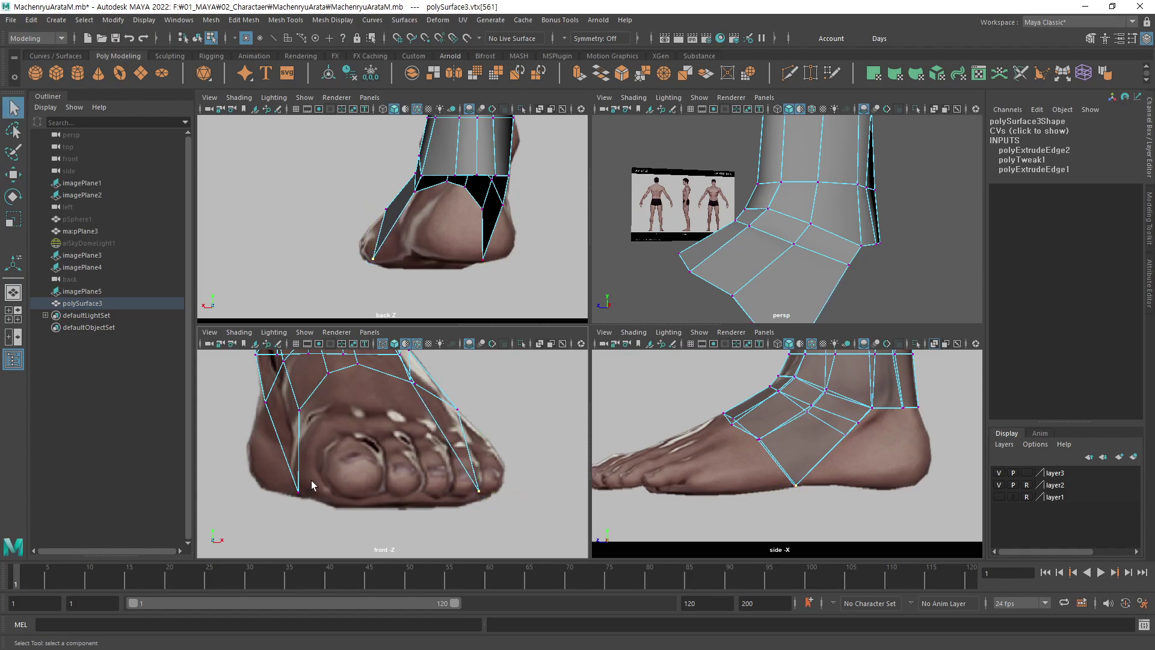
{"action": "key", "text": "w"}
{"action": "mouse_move", "coordinate": [312, 480]}
{"action": "left_mouse_down"}
{"action": "mouse_move", "coordinate": [287, 515]}
{"action": "mouse_move", "coordinate": [331, 495]}
{"action": "left_mouse_up"}
{"action": "middle_click_drag", "start_coordinate": [806, 449], "coordinate": [827, 452], "text": "alt"}
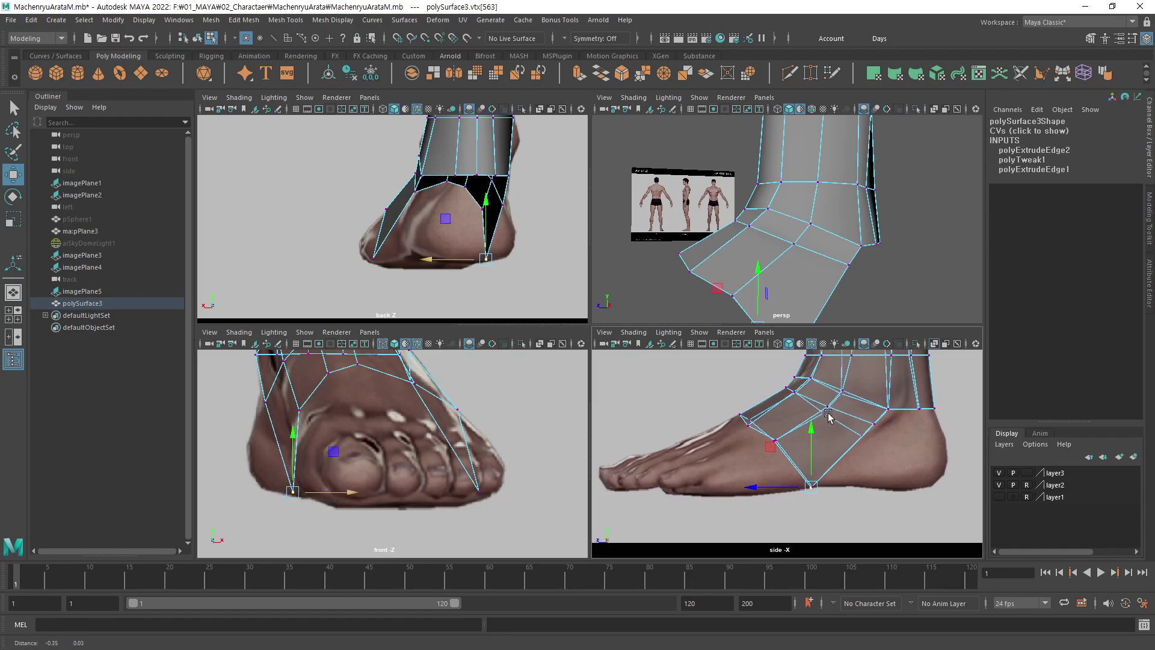
{"action": "left_click", "coordinate": [752, 426]}
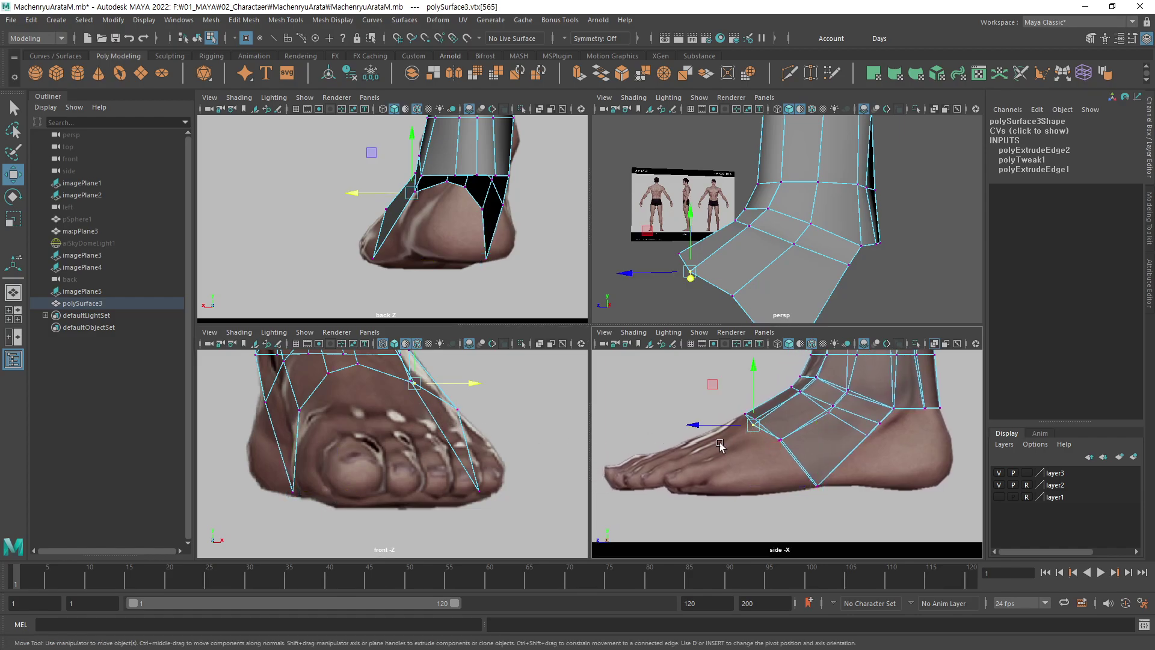
Nudge the front ankle vertex up and forward, and move instep vertices onto the foot outline.
{"action": "left_click_drag", "start_coordinate": [755, 426], "coordinate": [759, 426]}
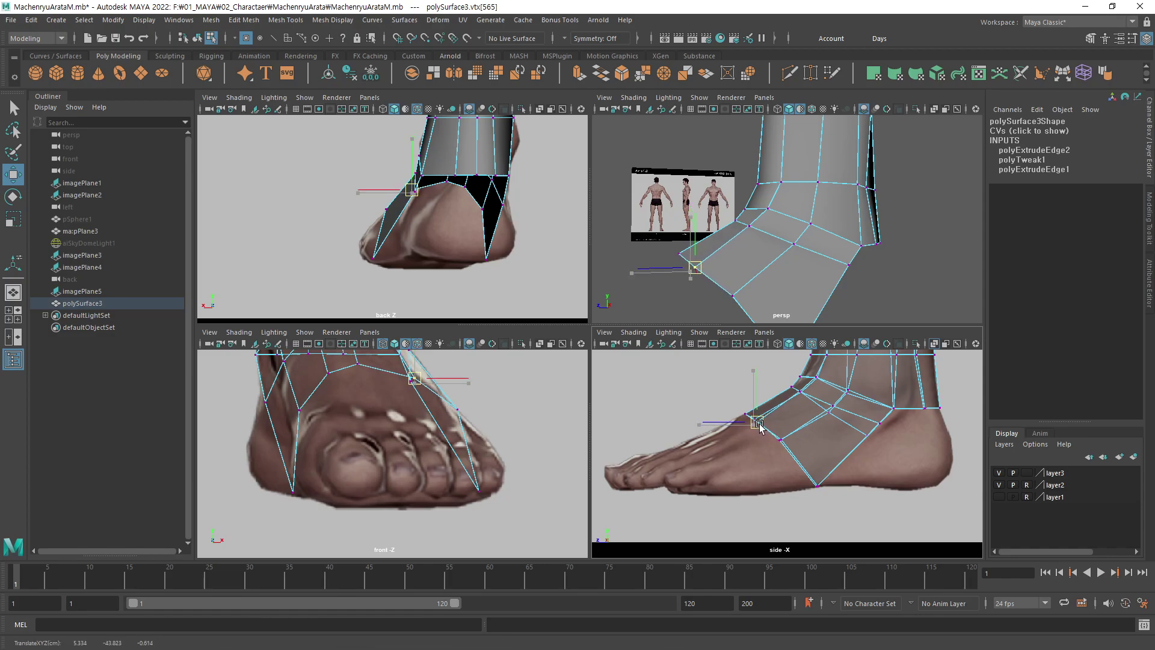
{"action": "key", "text": "ctrl+z"}
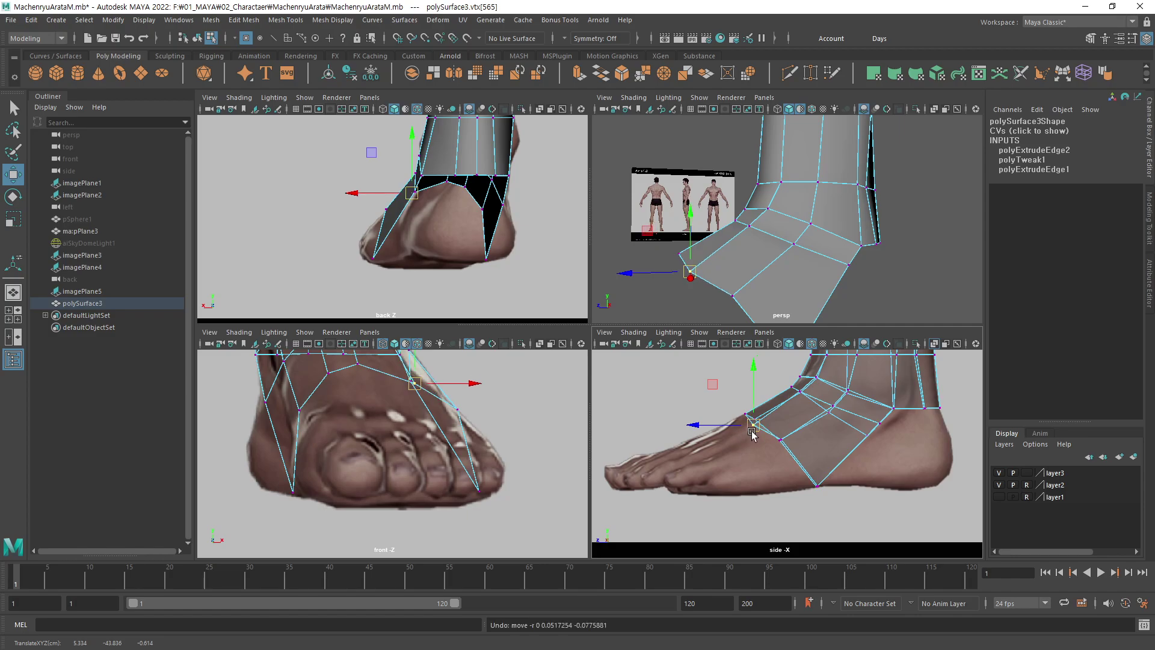
{"action": "left_click_drag", "start_coordinate": [752, 432], "coordinate": [759, 428]}
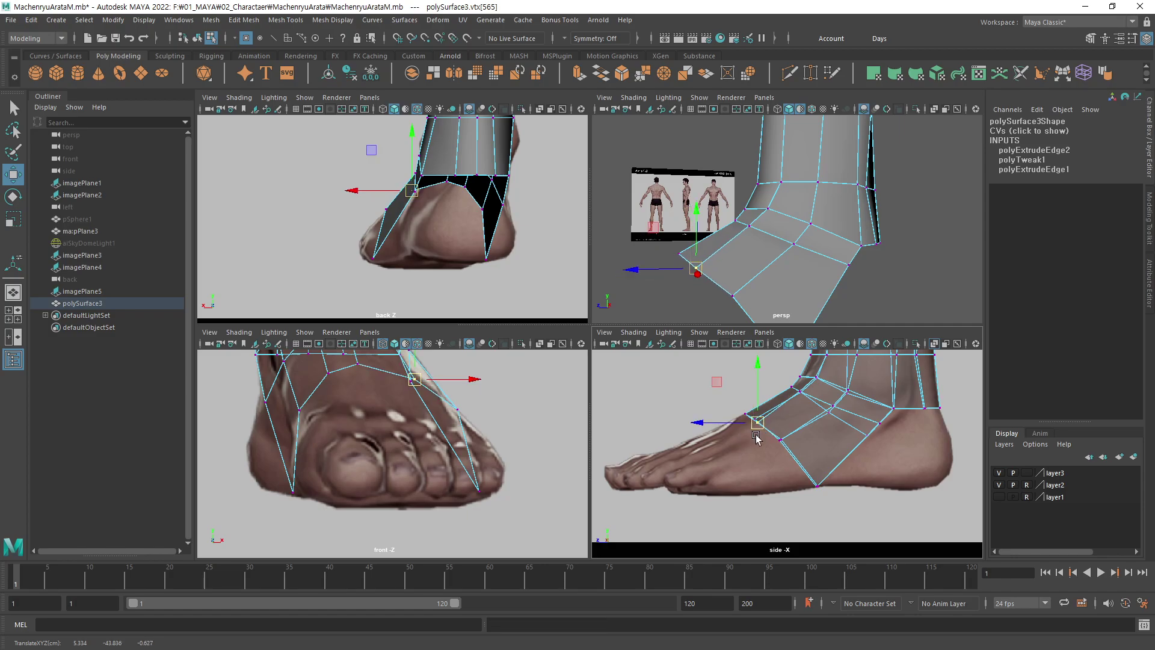
{"action": "scroll", "coordinate": [428, 406], "scroll_direction": "up", "scroll_amount": 3}
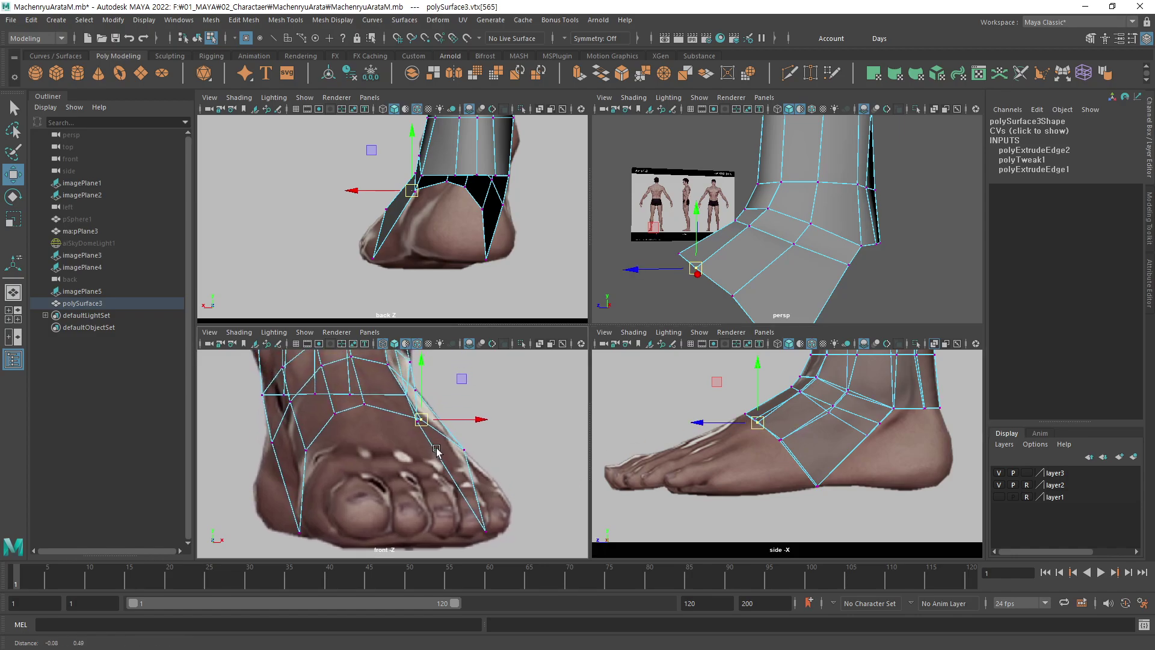
{"action": "scroll", "coordinate": [430, 423], "scroll_direction": "up", "scroll_amount": 2}
{"action": "left_click_drag", "start_coordinate": [425, 413], "coordinate": [430, 422]}
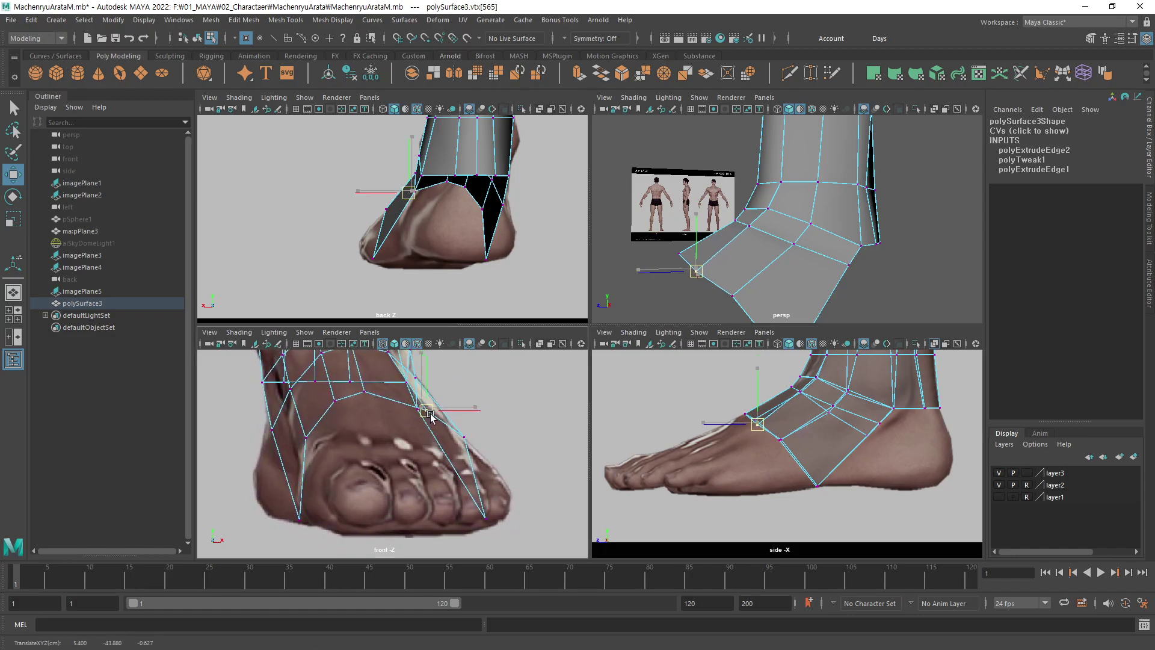
{"action": "left_click", "coordinate": [368, 392]}
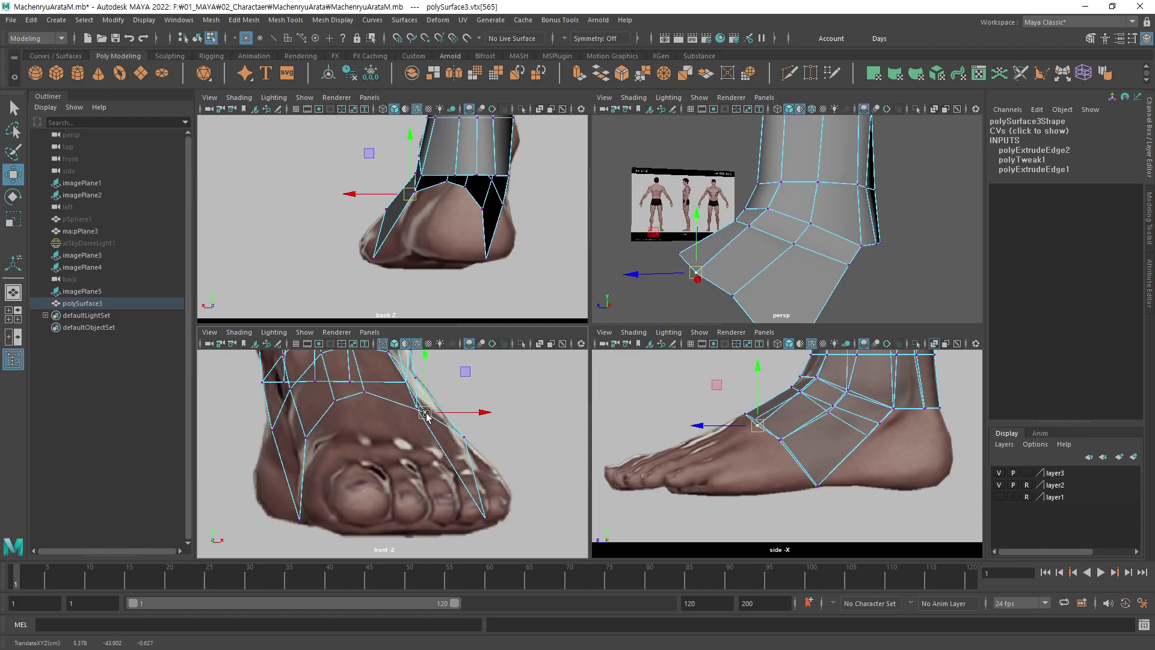
{"action": "mouse_move", "coordinate": [368, 392]}
{"action": "left_mouse_down"}
{"action": "mouse_move", "coordinate": [401, 392]}
{"action": "mouse_move", "coordinate": [438, 427]}
{"action": "left_mouse_up"}
{"action": "left_click", "coordinate": [431, 418]}
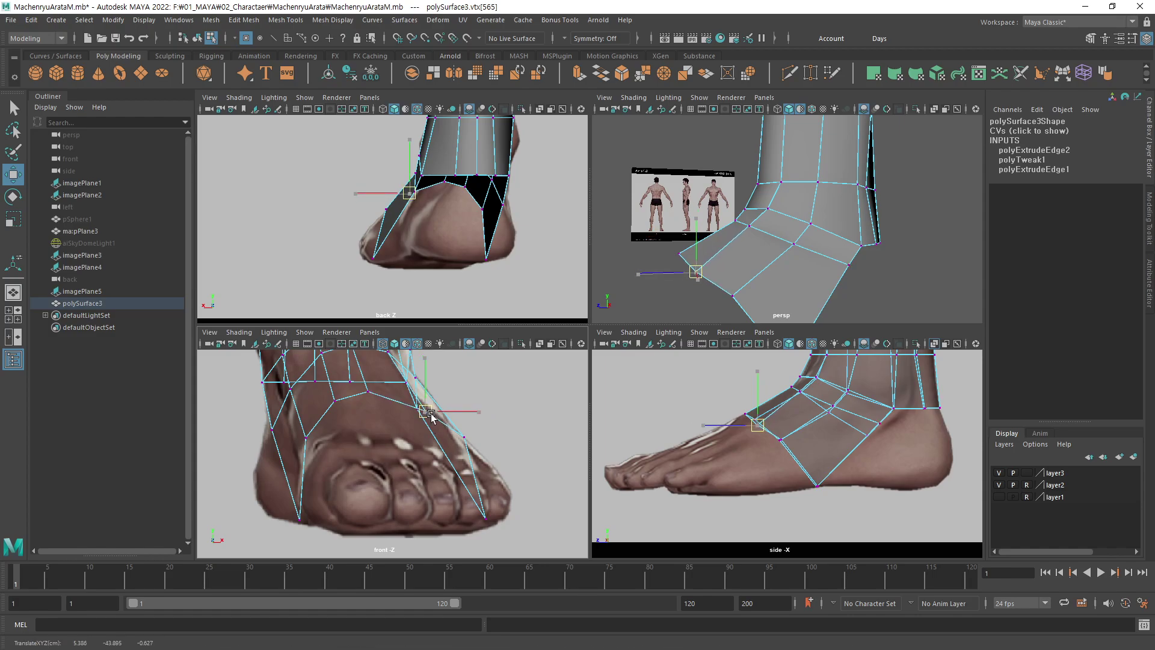
Orbit the perspective view around the foot to check the instep shape.
{"action": "scroll", "coordinate": [759, 438], "scroll_direction": "down", "scroll_amount": 2}
{"action": "mouse_move", "coordinate": [755, 438]}
{"action": "middle_mouse_down", "text": "alt"}
{"action": "mouse_move", "coordinate": [706, 495]}
{"action": "mouse_move", "coordinate": [757, 456]}
{"action": "middle_mouse_up", "text": "alt"}
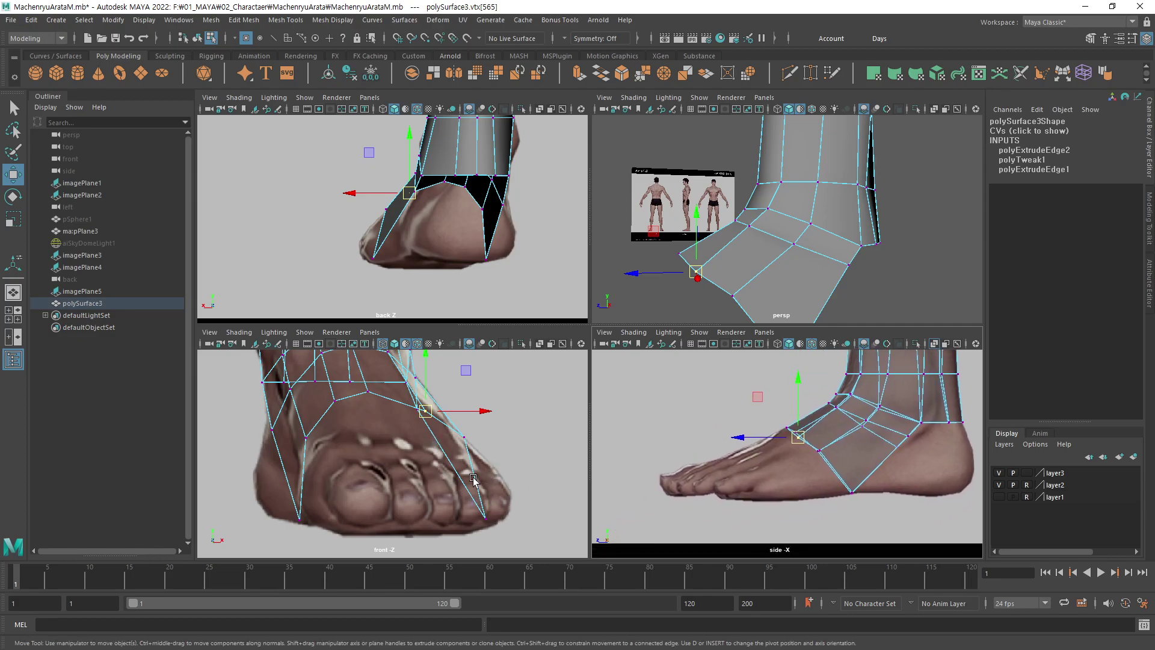
{"action": "middle_click_drag", "start_coordinate": [473, 479], "coordinate": [468, 480], "text": "alt"}
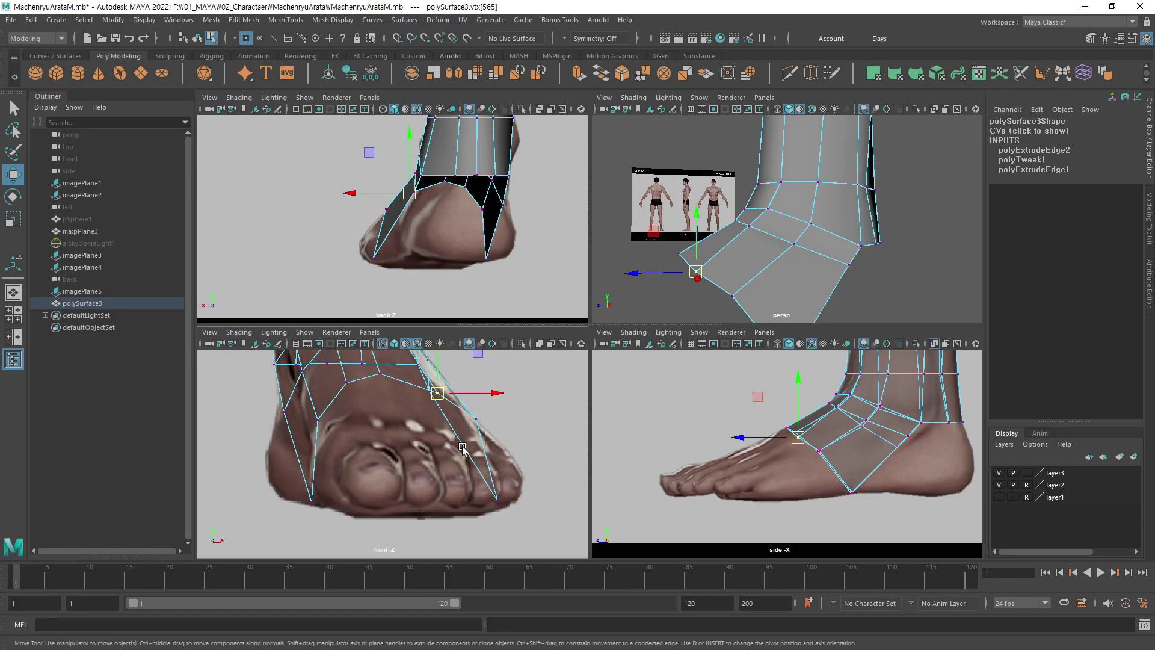
{"action": "mouse_move", "coordinate": [724, 283]}
{"action": "left_mouse_down", "text": "alt"}
{"action": "mouse_move", "coordinate": [862, 279]}
{"action": "mouse_move", "coordinate": [880, 211]}
{"action": "mouse_move", "coordinate": [707, 208]}
{"action": "mouse_move", "coordinate": [722, 222]}
{"action": "left_mouse_up", "text": "alt"}
{"action": "mouse_move", "coordinate": [724, 233]}
{"action": "left_mouse_down", "text": "alt"}
{"action": "mouse_move", "coordinate": [757, 221]}
{"action": "mouse_move", "coordinate": [800, 237]}
{"action": "mouse_move", "coordinate": [1024, 258]}
{"action": "left_mouse_up", "text": "alt"}
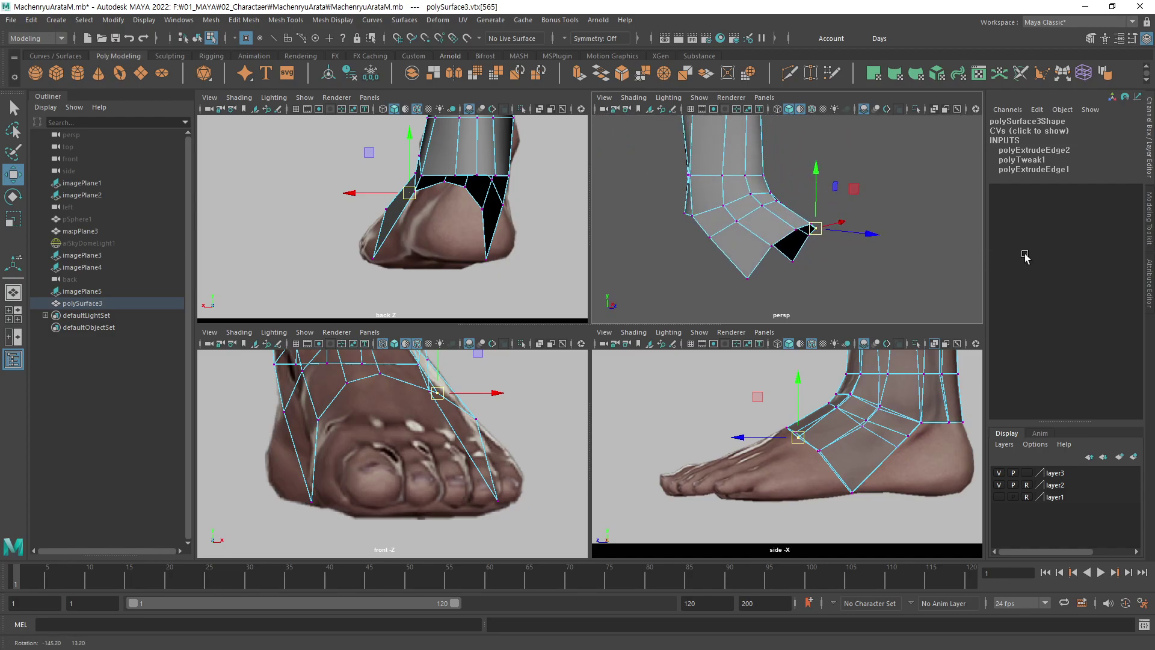
{"action": "mouse_move", "coordinate": [1024, 258]}
{"action": "left_mouse_down", "text": "alt"}
{"action": "mouse_move", "coordinate": [830, 259]}
{"action": "mouse_move", "coordinate": [925, 249]}
{"action": "mouse_move", "coordinate": [811, 229]}
{"action": "left_mouse_up", "text": "alt"}
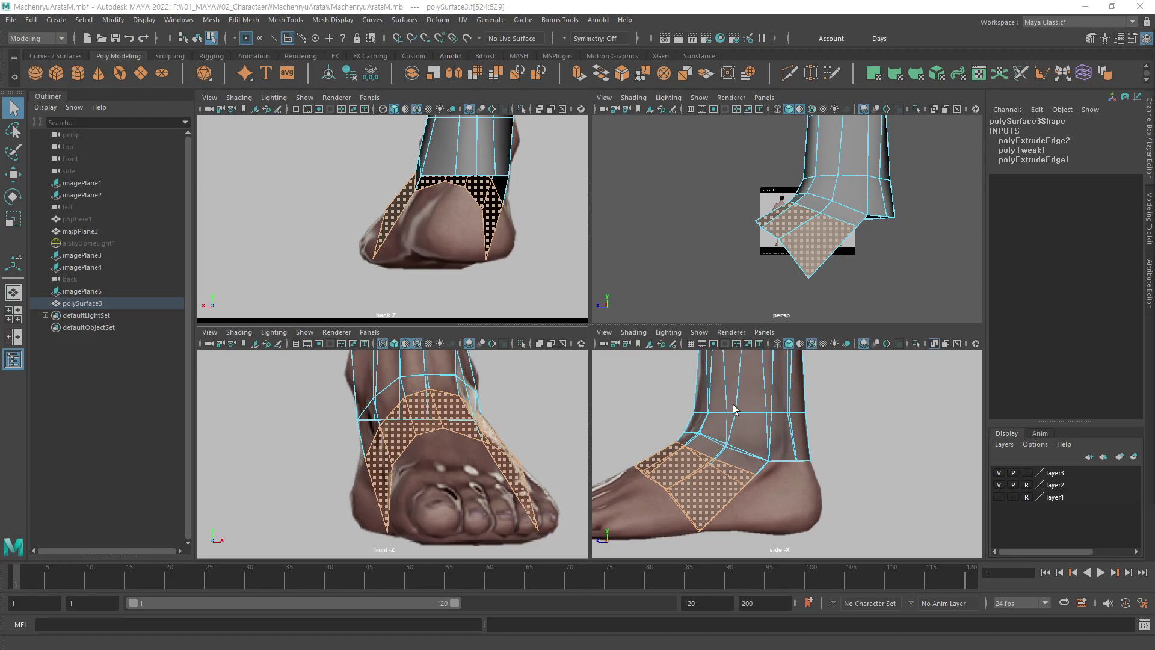
Clear the face selection and marquee-select the foot's open front border edges in Edge mode.
{"action": "left_click", "coordinate": [896, 270]}
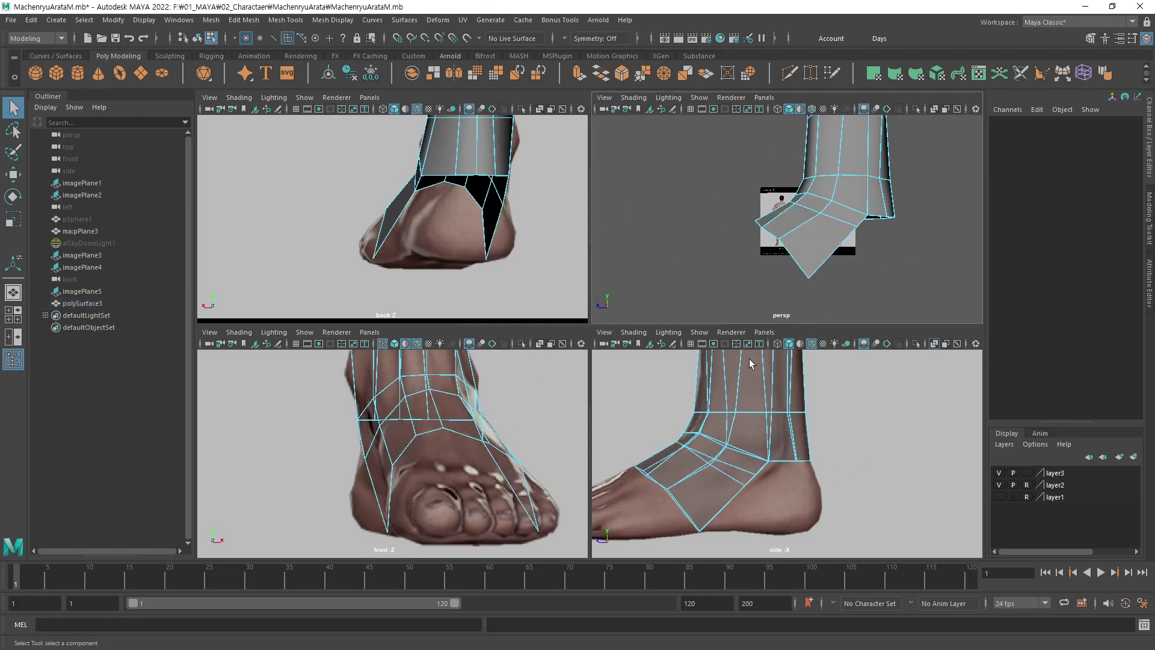
{"action": "scroll", "coordinate": [708, 441], "scroll_direction": "down", "scroll_amount": 2}
{"action": "scroll", "coordinate": [708, 441], "scroll_direction": "up", "scroll_amount": 3}
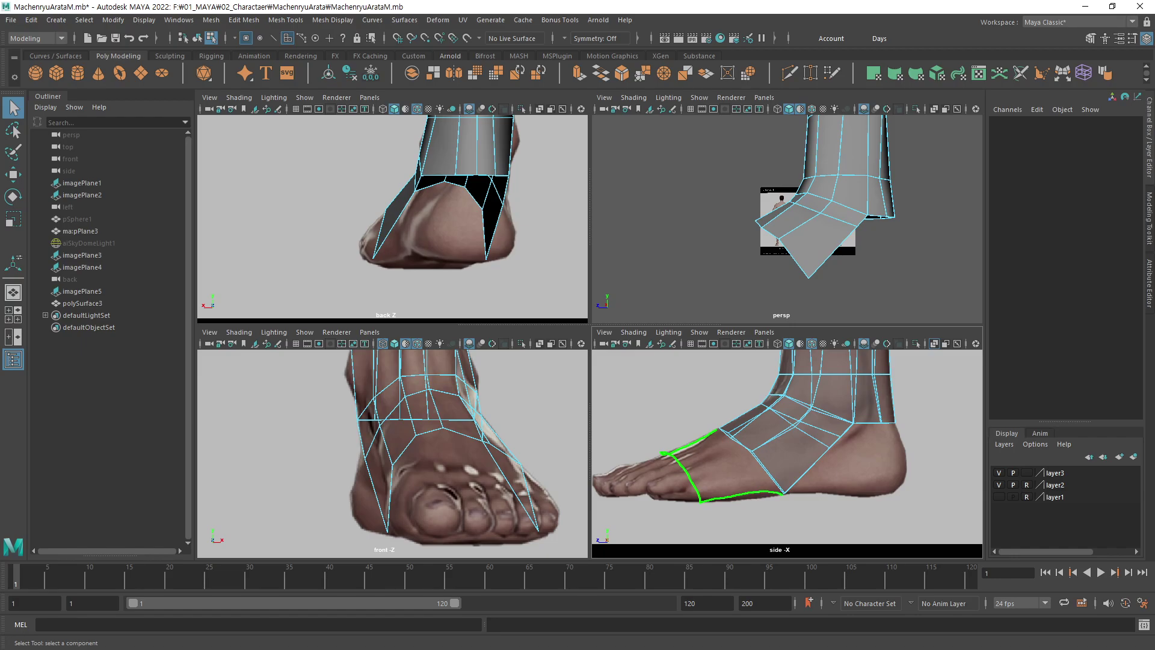
{"action": "double_click", "coordinate": [796, 409]}
{"action": "mouse_move", "coordinate": [782, 241]}
{"action": "left_mouse_down", "text": "alt"}
{"action": "mouse_move", "coordinate": [822, 222]}
{"action": "mouse_move", "coordinate": [779, 235]}
{"action": "mouse_move", "coordinate": [843, 240]}
{"action": "mouse_move", "coordinate": [879, 204]}
{"action": "mouse_move", "coordinate": [840, 136]}
{"action": "left_mouse_up", "text": "alt"}
{"action": "key", "text": "F10"}
{"action": "left_click", "coordinate": [842, 224]}
{"action": "left_click_drag", "start_coordinate": [727, 175], "coordinate": [728, 175]}
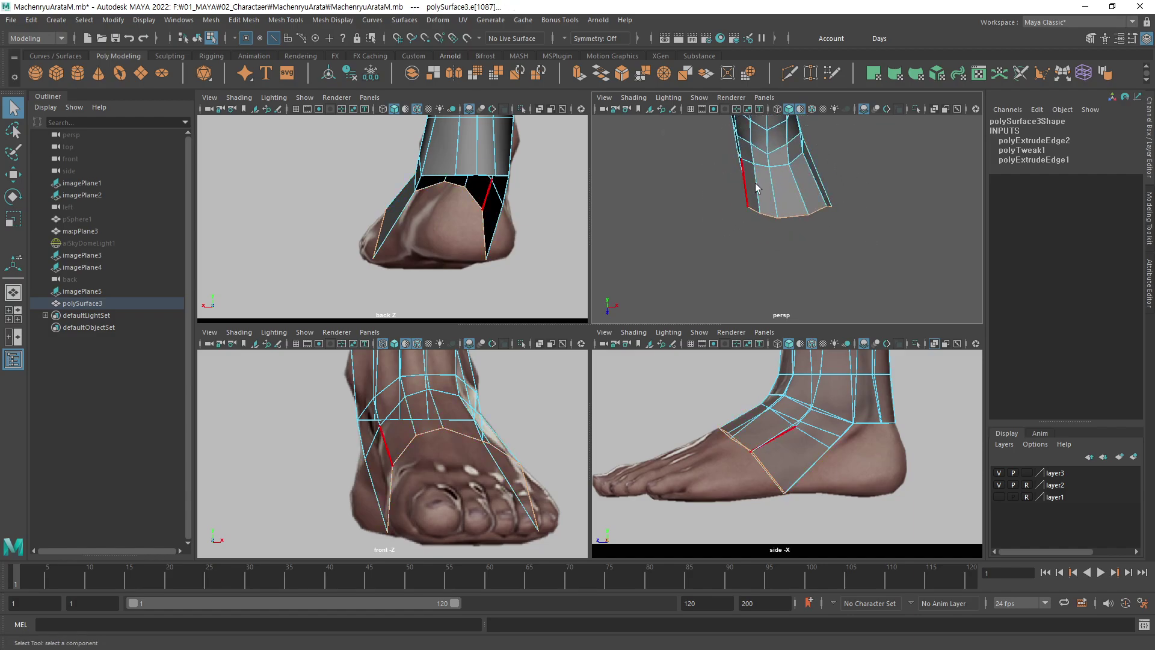
{"action": "left_click_drag", "start_coordinate": [781, 211], "coordinate": [752, 241], "text": "alt"}
Extrude the front border edges with Ctrl+E, pulling them forward and slightly down over the toes.
{"action": "middle_click_drag", "start_coordinate": [772, 433], "coordinate": [841, 433], "text": "alt"}
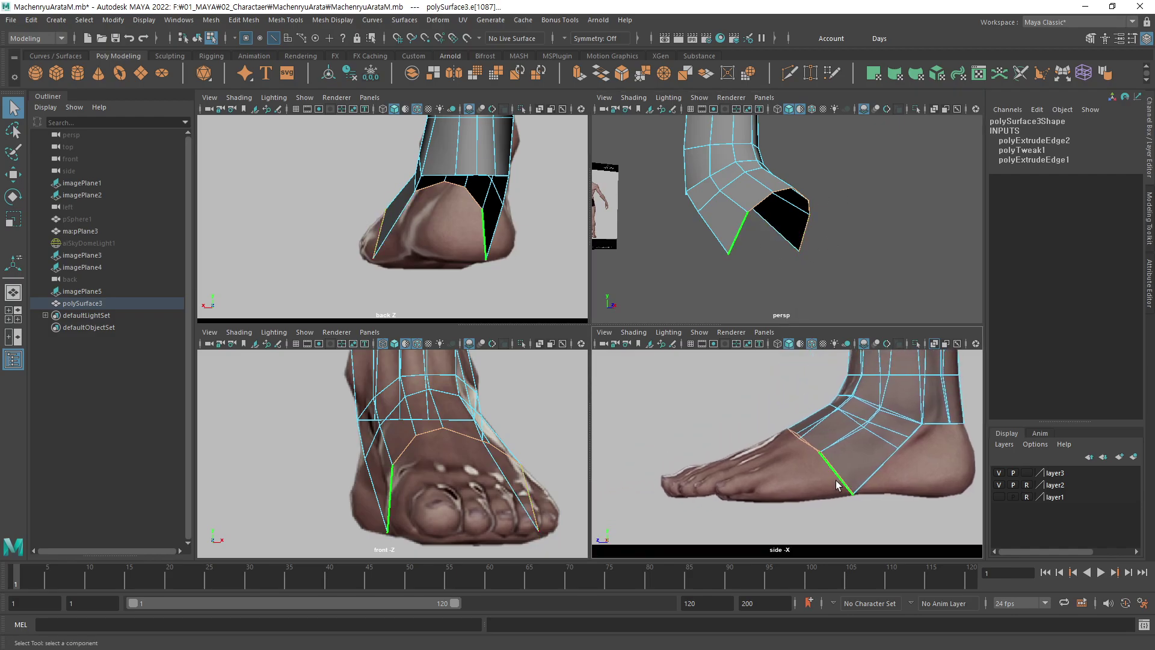
{"action": "key", "text": "ctrl+e"}
{"action": "mouse_move", "coordinate": [785, 463]}
{"action": "left_mouse_down"}
{"action": "mouse_move", "coordinate": [719, 462]}
{"action": "mouse_move", "coordinate": [731, 461]}
{"action": "left_mouse_up"}
{"action": "left_click", "coordinate": [731, 461]}
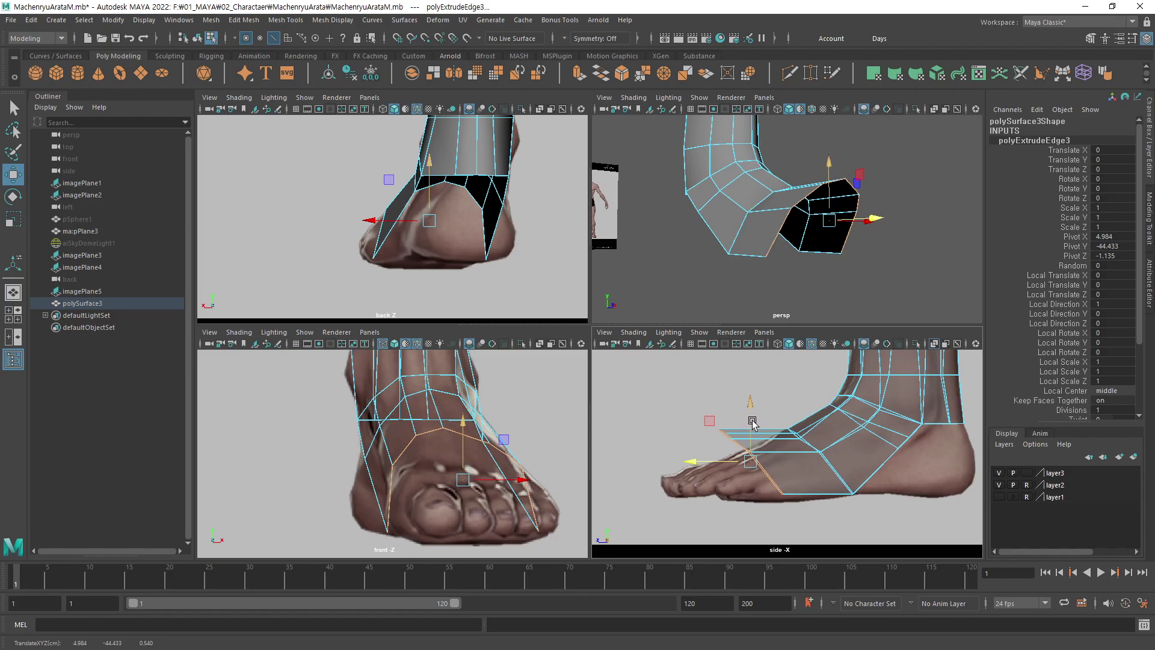
{"action": "left_click_drag", "start_coordinate": [752, 420], "coordinate": [752, 426]}
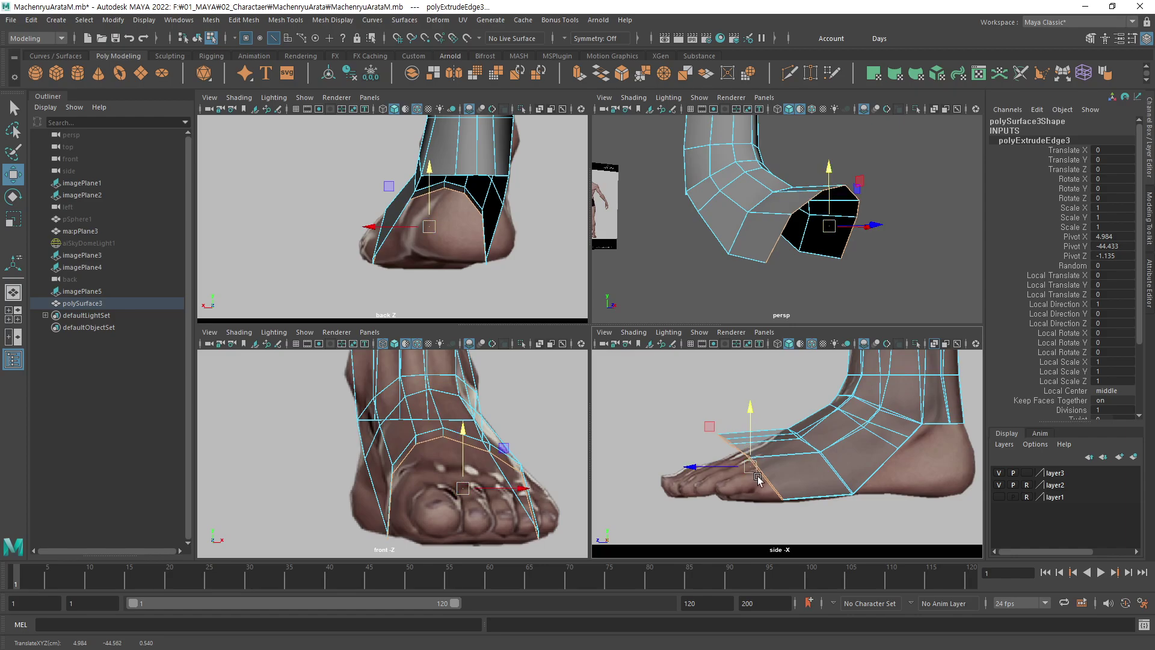
{"action": "scroll", "coordinate": [896, 476], "scroll_direction": "up", "scroll_amount": 3}
{"action": "scroll", "coordinate": [896, 475], "scroll_direction": "up", "scroll_amount": 3}
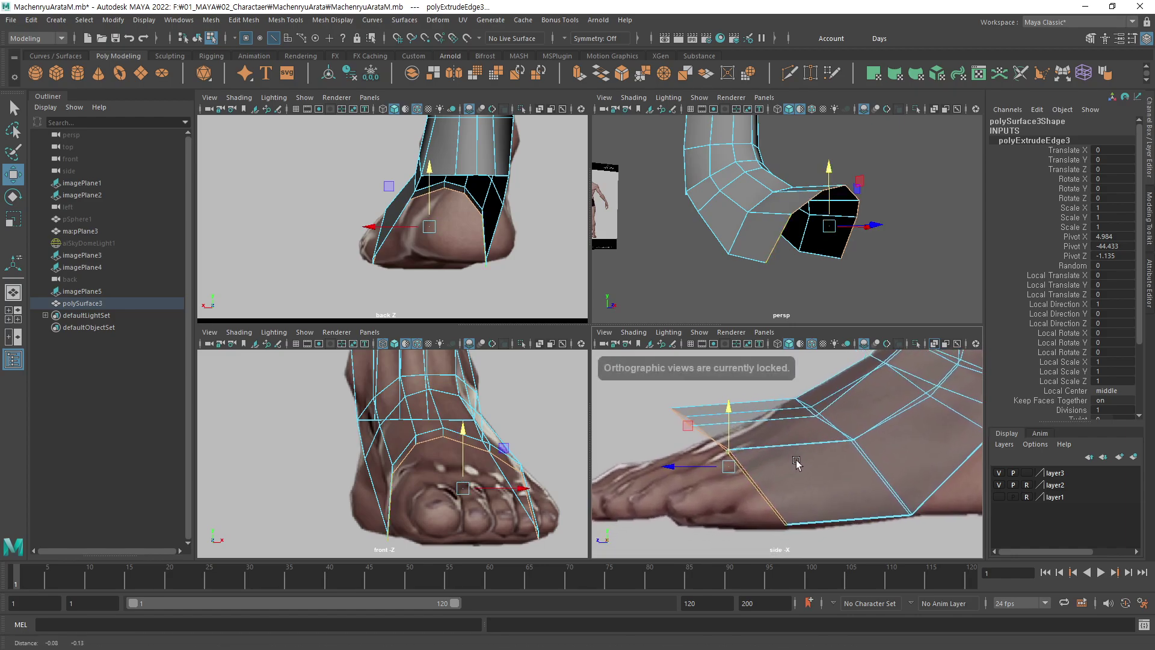
{"action": "middle_click_drag", "start_coordinate": [744, 463], "coordinate": [747, 469], "text": "alt"}
{"action": "key", "text": "F9"}
Drag the first new toe-row vertices down onto the reference toe outline.
{"action": "left_click", "coordinate": [726, 465]}
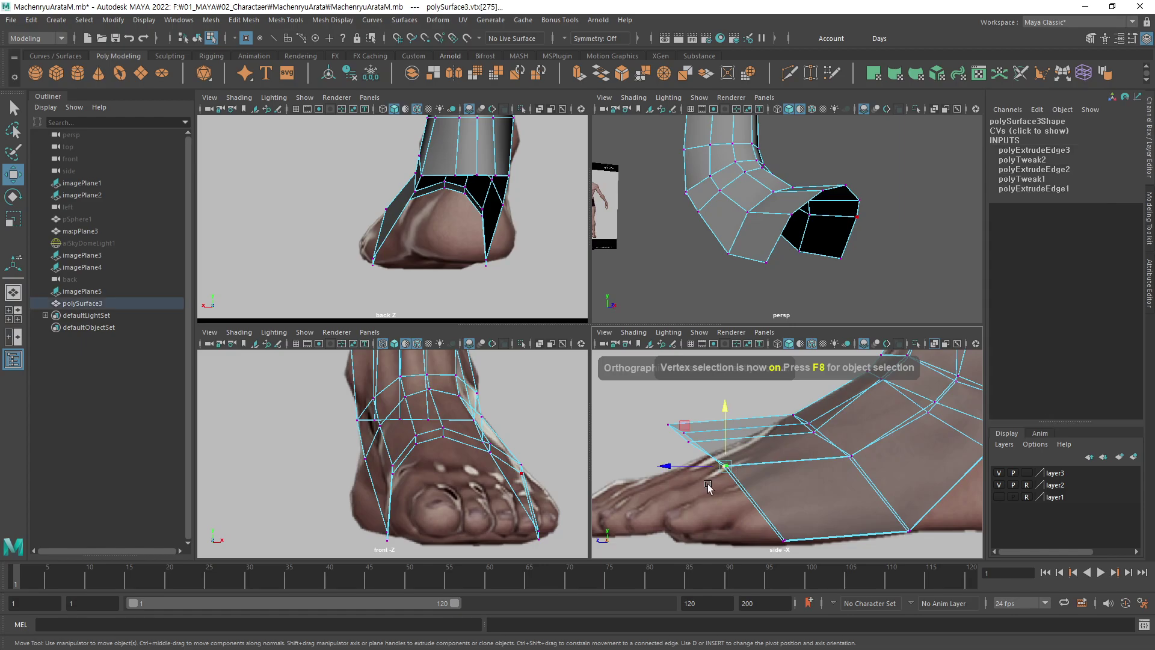
{"action": "mouse_move", "coordinate": [726, 465]}
{"action": "left_mouse_down"}
{"action": "mouse_move", "coordinate": [772, 504]}
{"action": "mouse_move", "coordinate": [777, 495]}
{"action": "left_mouse_up"}
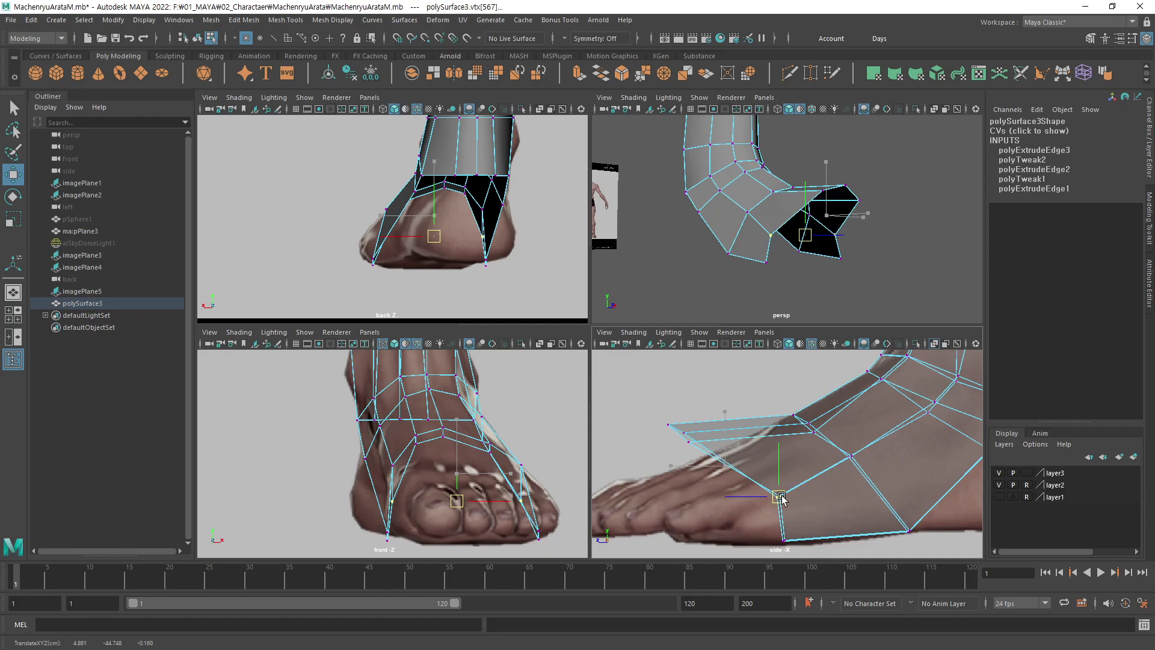
{"action": "left_click_drag", "start_coordinate": [866, 239], "coordinate": [800, 253], "text": "alt"}
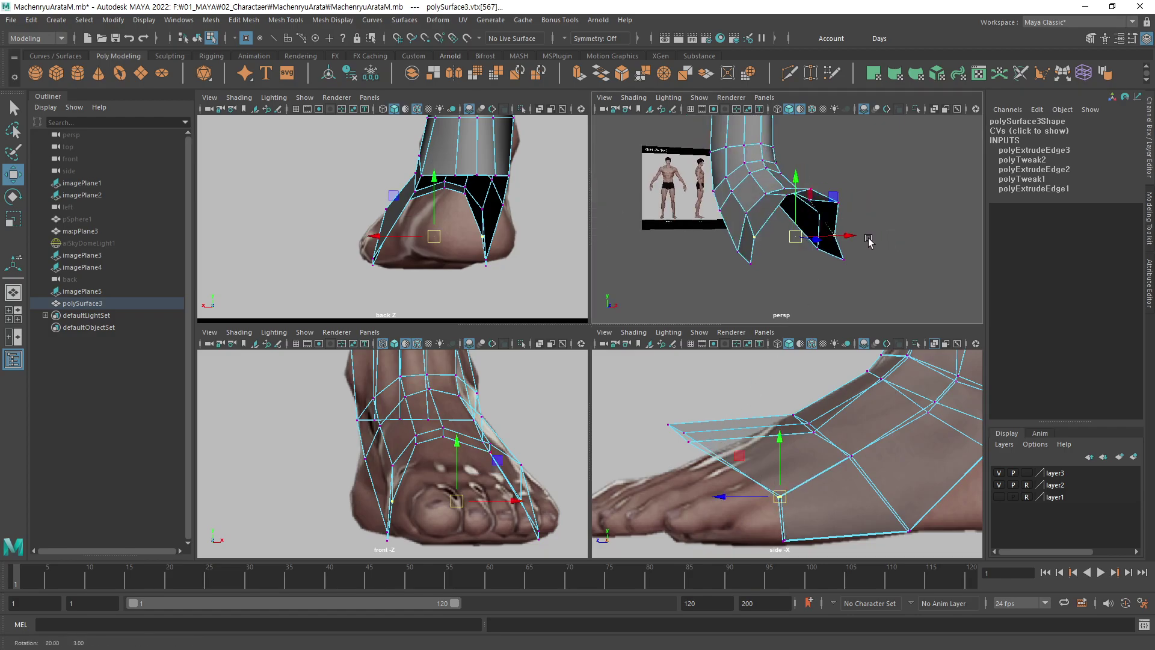
{"action": "left_click", "coordinate": [724, 472]}
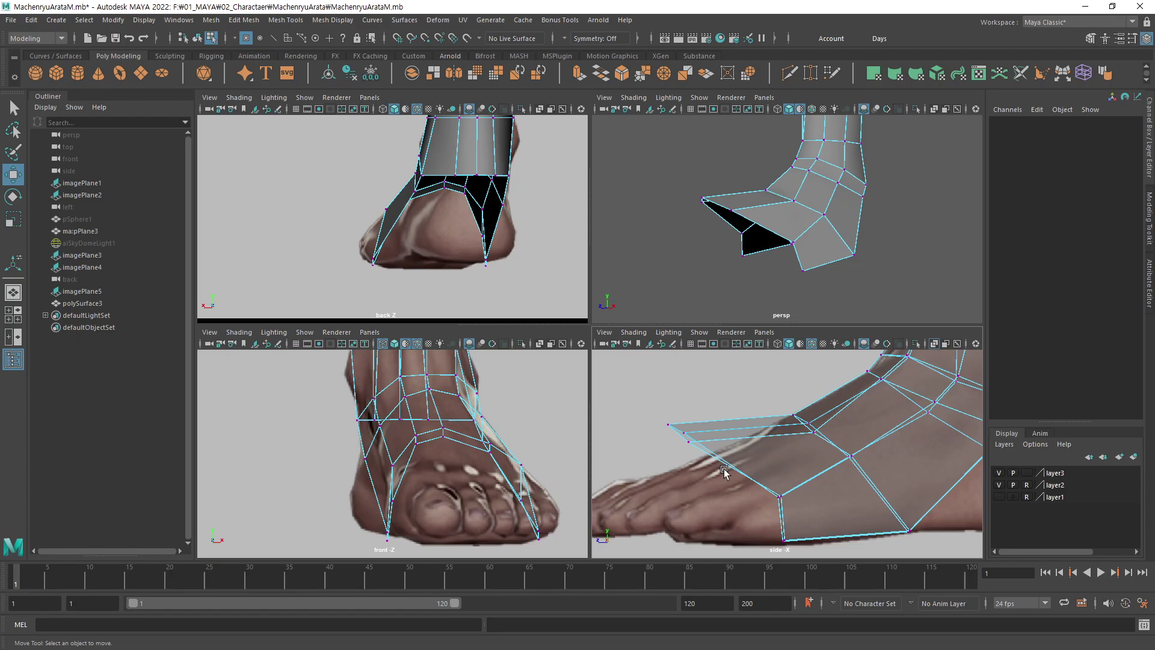
{"action": "left_click", "coordinate": [685, 436]}
{"action": "left_click_drag", "start_coordinate": [687, 435], "coordinate": [774, 504]}
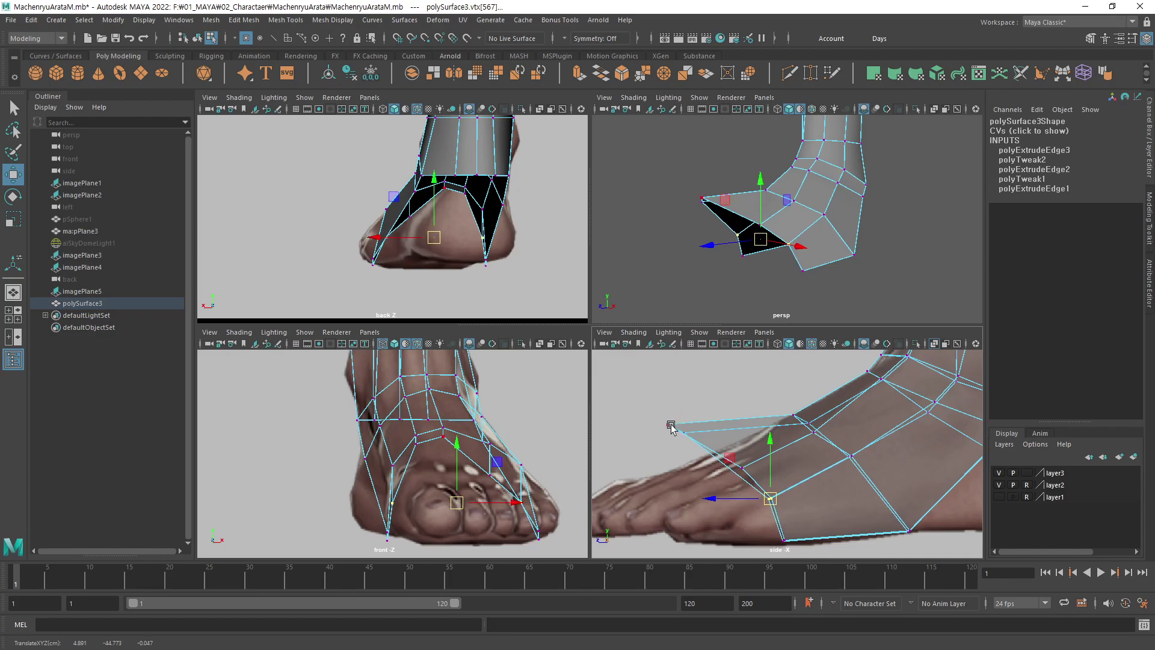
Move the next toe-edge vertices down onto the toe area and shift the toe tip.
{"action": "left_click_drag", "start_coordinate": [670, 425], "coordinate": [716, 465]}
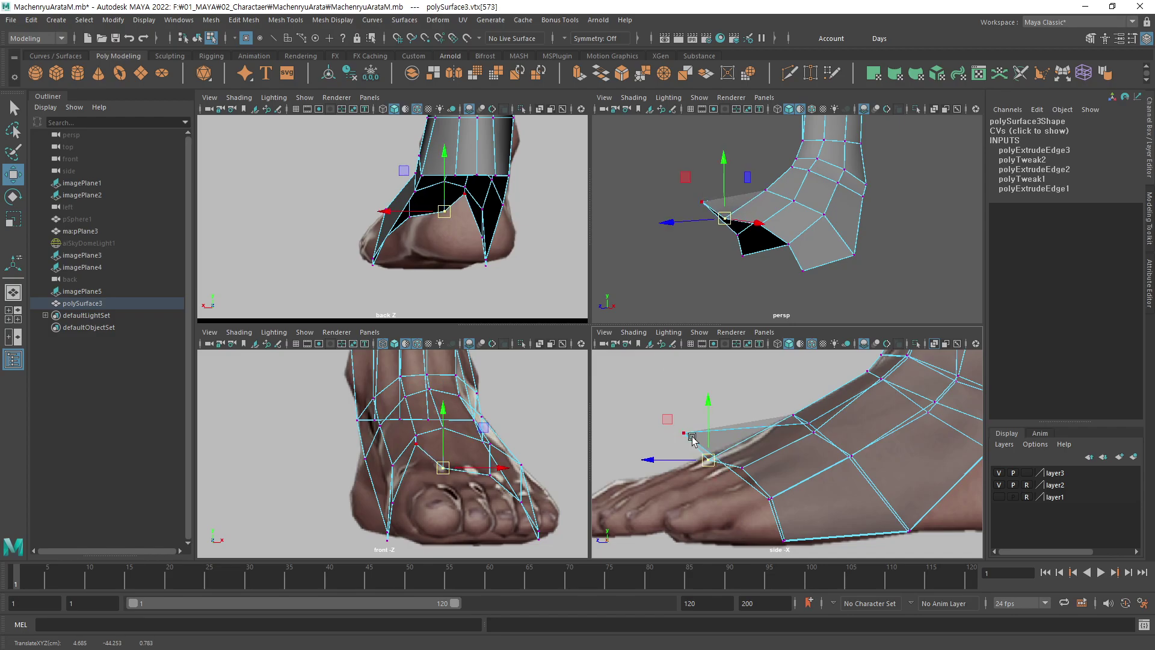
{"action": "left_click", "coordinate": [684, 433]}
{"action": "mouse_move", "coordinate": [691, 438]}
{"action": "left_mouse_down"}
{"action": "mouse_move", "coordinate": [708, 474]}
{"action": "mouse_move", "coordinate": [715, 460]}
{"action": "left_mouse_up"}
{"action": "left_click", "coordinate": [715, 469]}
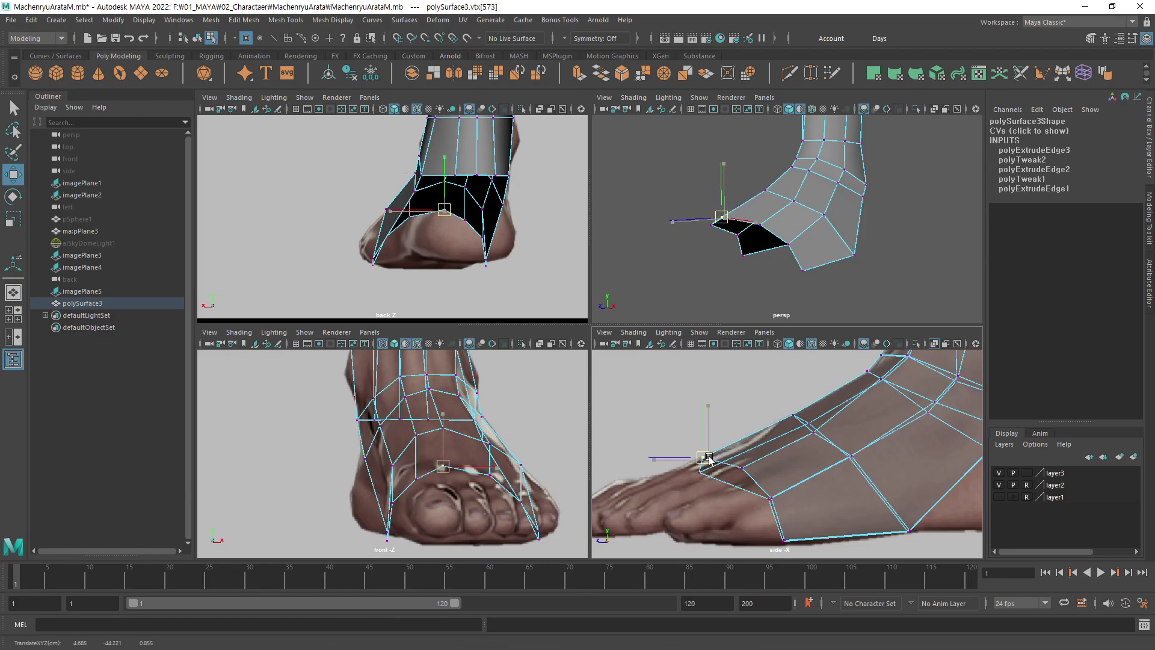
{"action": "left_click_drag", "start_coordinate": [707, 458], "coordinate": [709, 486]}
{"action": "left_click", "coordinate": [703, 476]}
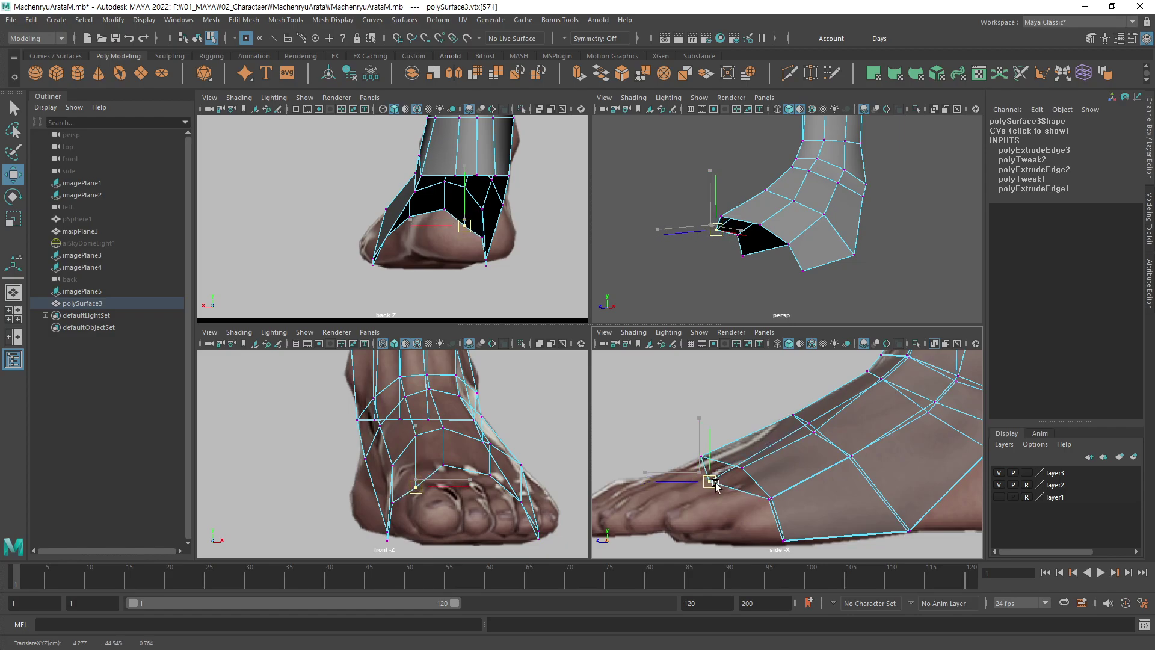
{"action": "left_click_drag", "start_coordinate": [708, 486], "coordinate": [717, 545]}
Undo a misplaced vertex move and pull the lower toe vertex onto the sole.
{"action": "left_click", "coordinate": [766, 502]}
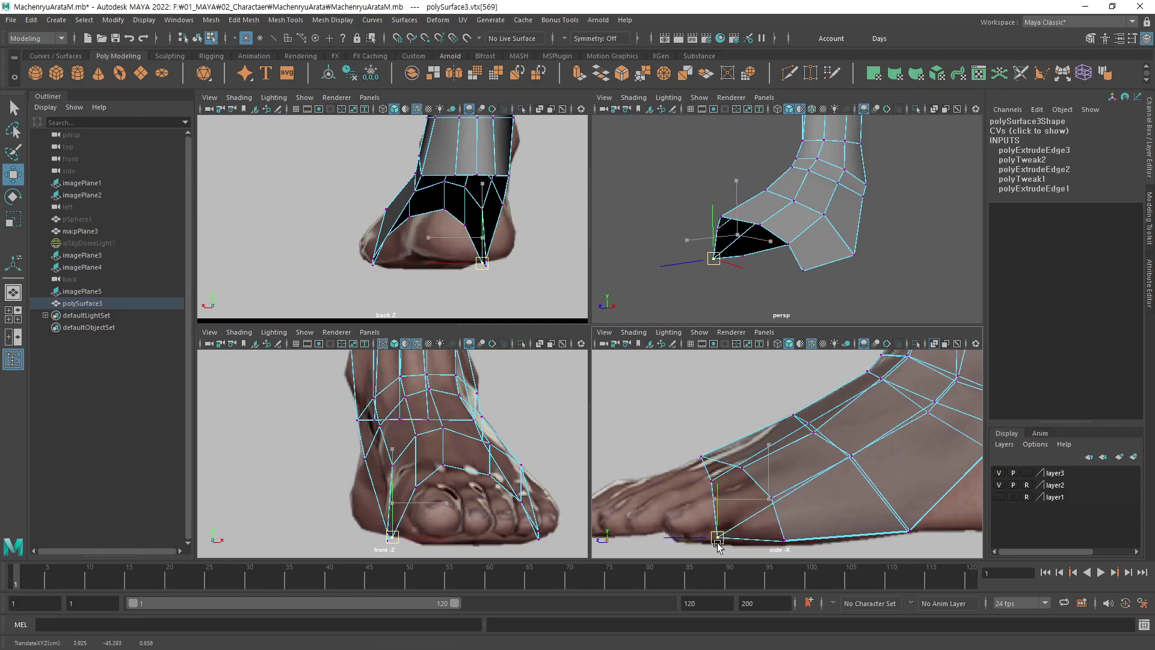
{"action": "key", "text": "ctrl+z"}
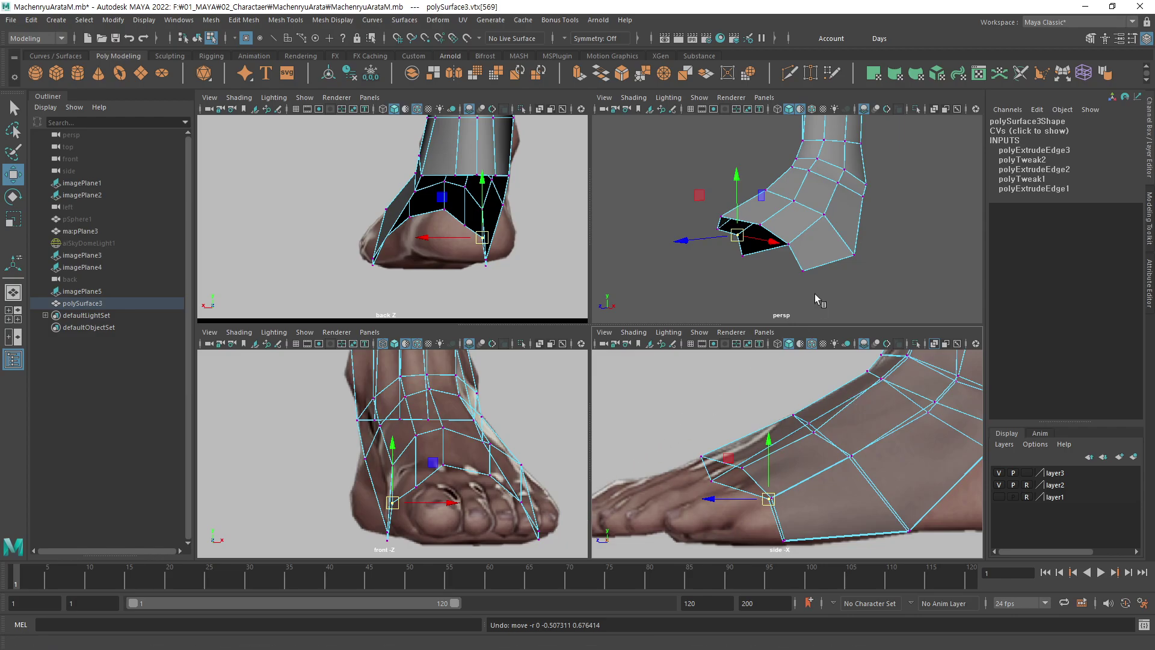
{"action": "left_click_drag", "start_coordinate": [814, 296], "coordinate": [809, 250], "text": "alt"}
{"action": "key", "text": "q"}
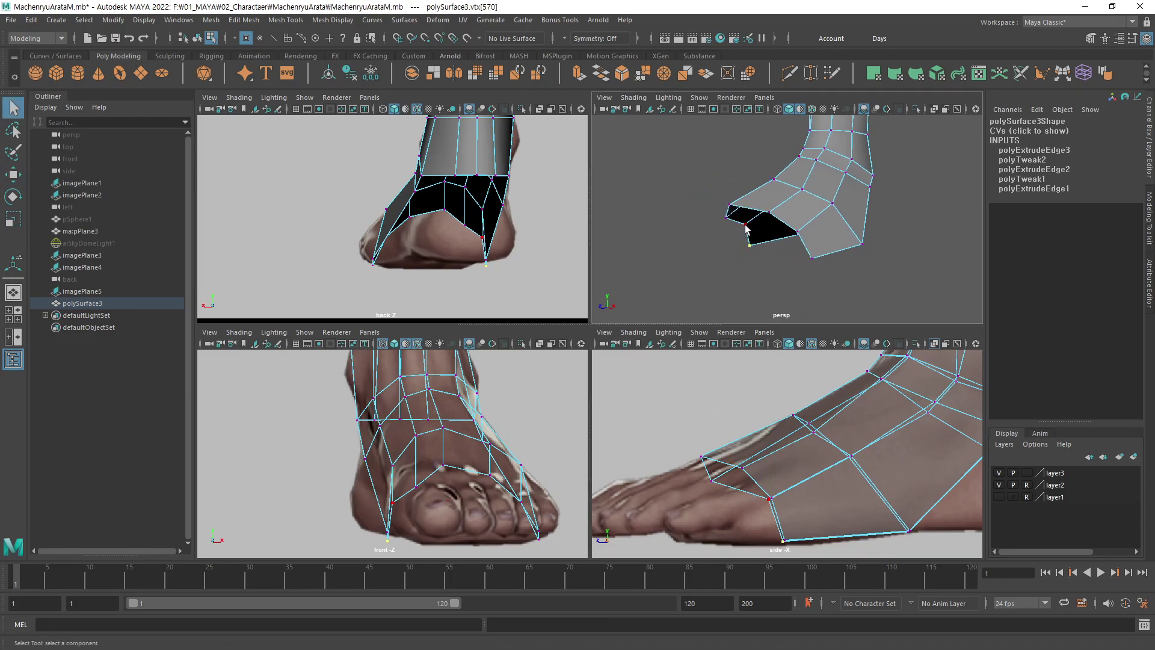
{"action": "key", "text": "w"}
{"action": "mouse_move", "coordinate": [768, 499]}
{"action": "left_mouse_down"}
{"action": "mouse_move", "coordinate": [745, 512]}
{"action": "mouse_move", "coordinate": [760, 507]}
{"action": "left_mouse_up"}
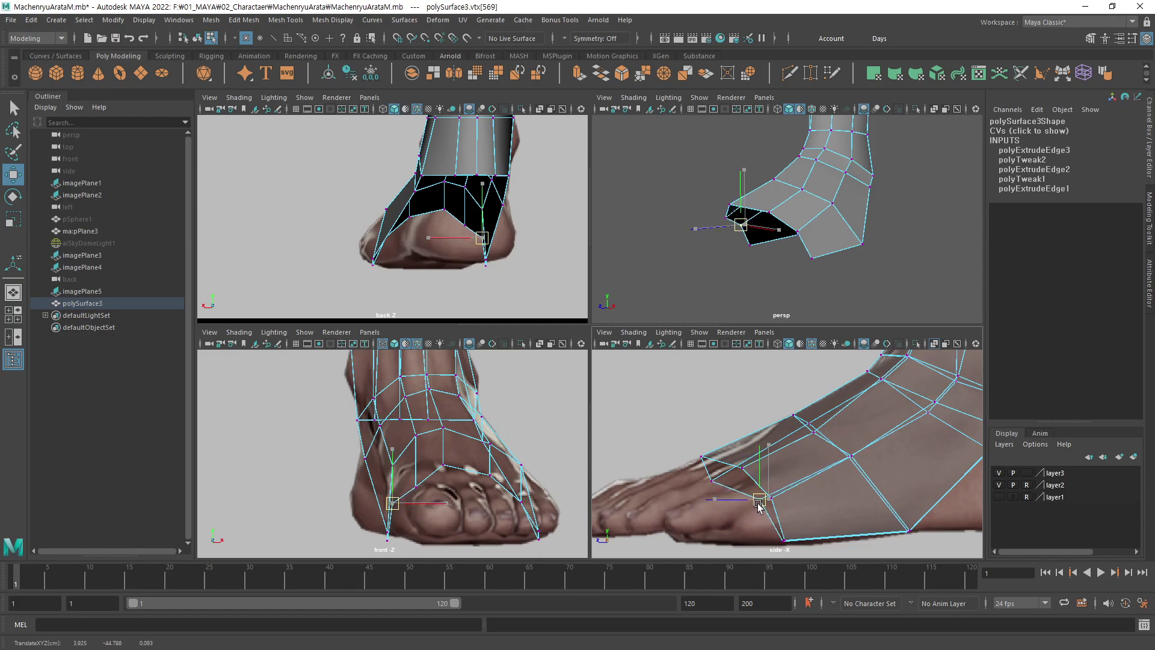
Slide the next sole and toe-edge vertices toward the reference toes, orbiting to check.
{"action": "left_click", "coordinate": [781, 540]}
{"action": "middle_click_drag", "start_coordinate": [755, 551], "coordinate": [787, 490], "text": "alt"}
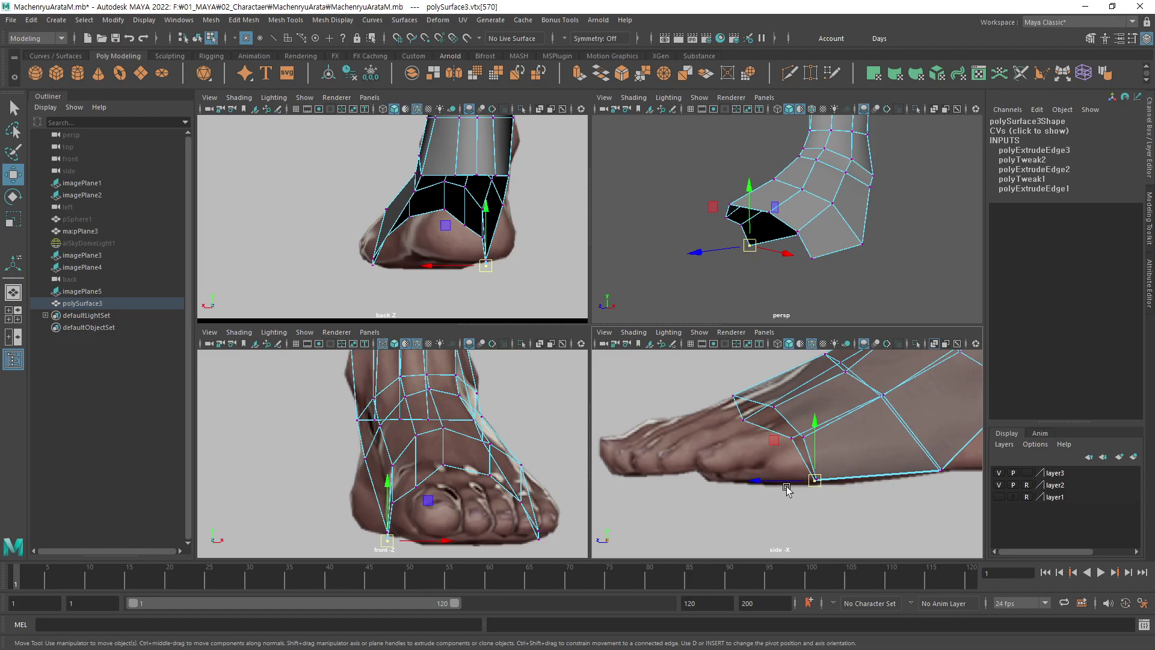
{"action": "left_click_drag", "start_coordinate": [786, 490], "coordinate": [780, 442]}
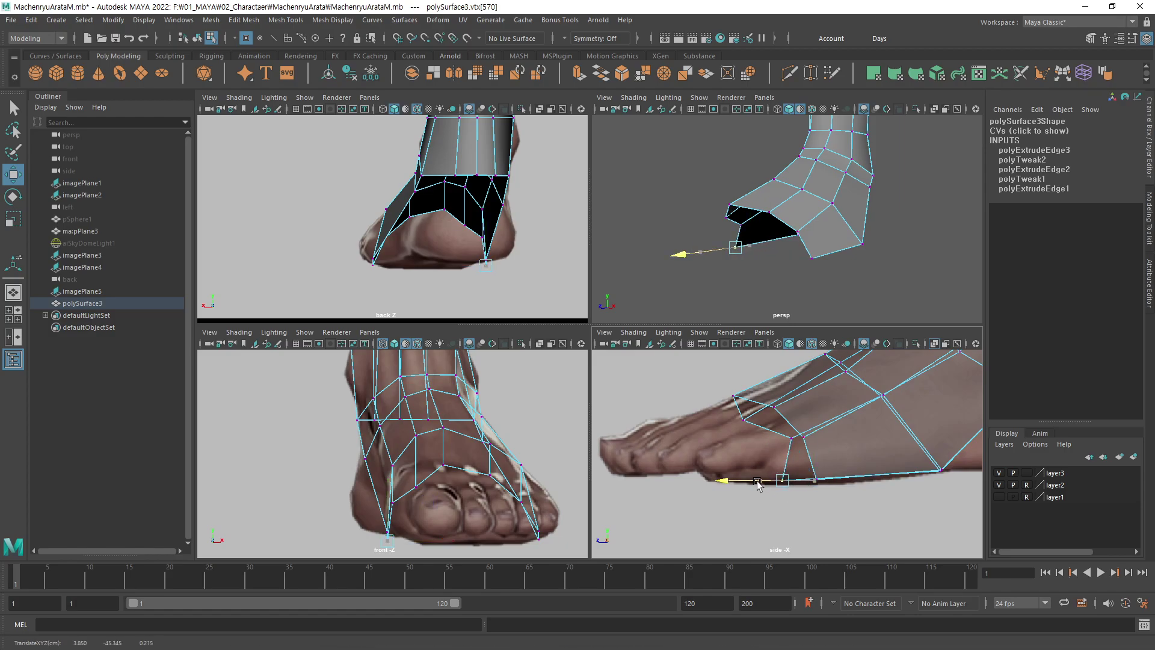
{"action": "left_click", "coordinate": [792, 438]}
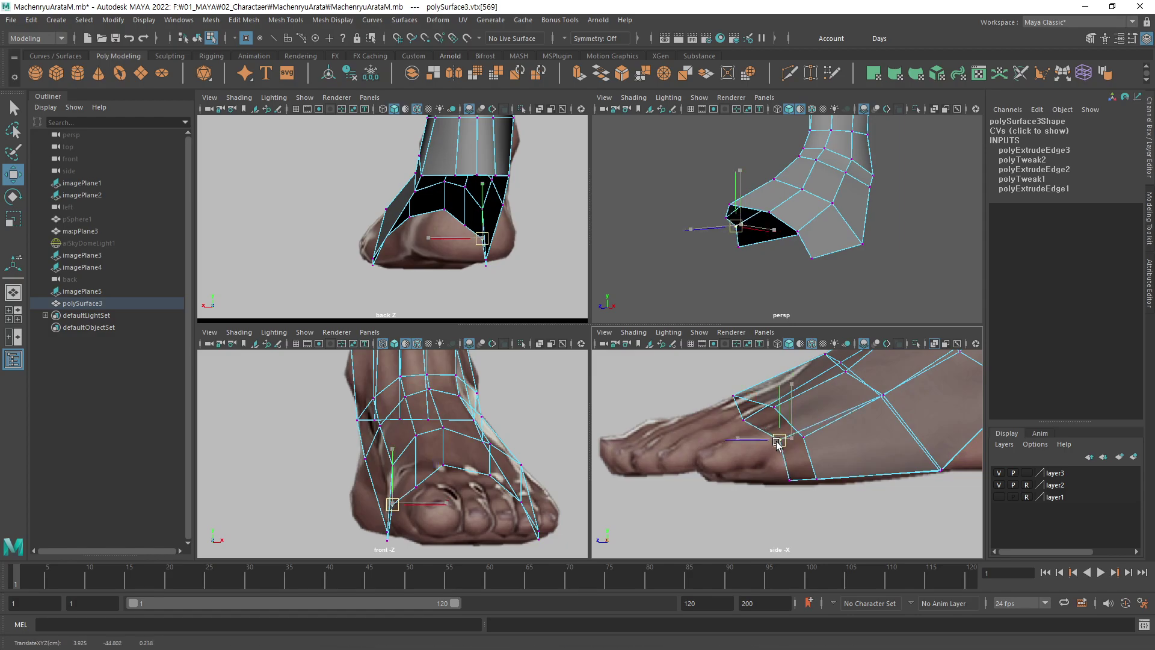
{"action": "mouse_move", "coordinate": [792, 438]}
{"action": "left_mouse_down"}
{"action": "mouse_move", "coordinate": [774, 445]}
{"action": "mouse_move", "coordinate": [746, 416]}
{"action": "left_mouse_up"}
{"action": "left_click", "coordinate": [744, 420]}
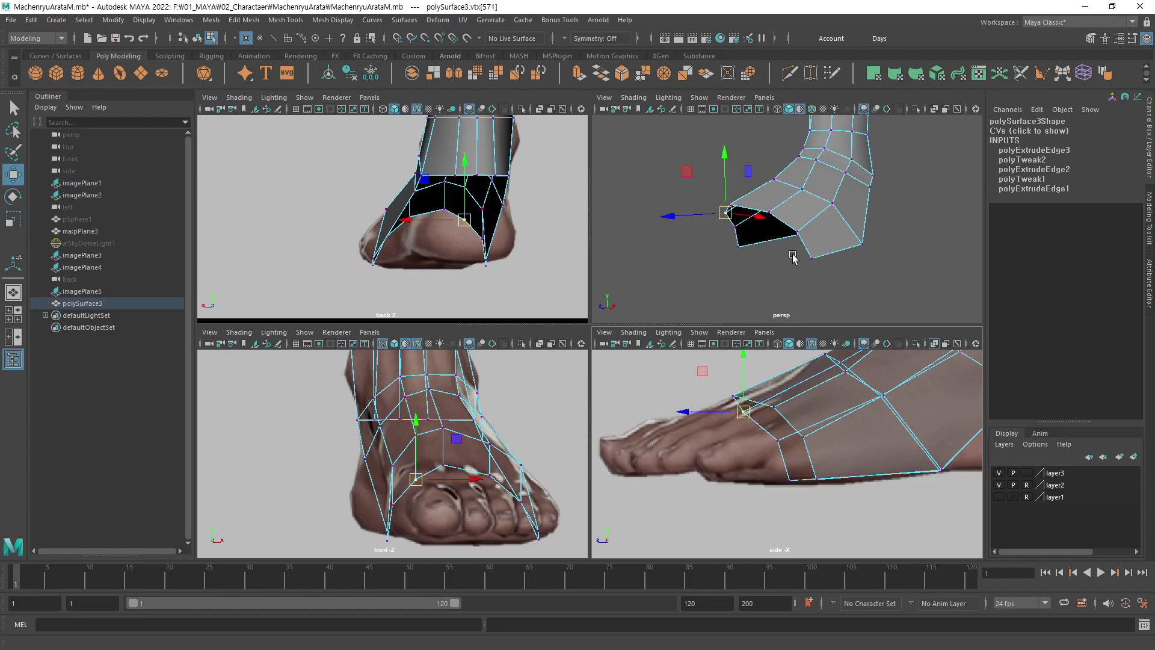
{"action": "mouse_move", "coordinate": [786, 250]}
{"action": "left_mouse_down", "text": "alt"}
{"action": "mouse_move", "coordinate": [865, 273]}
{"action": "mouse_move", "coordinate": [864, 289]}
{"action": "left_mouse_up", "text": "alt"}
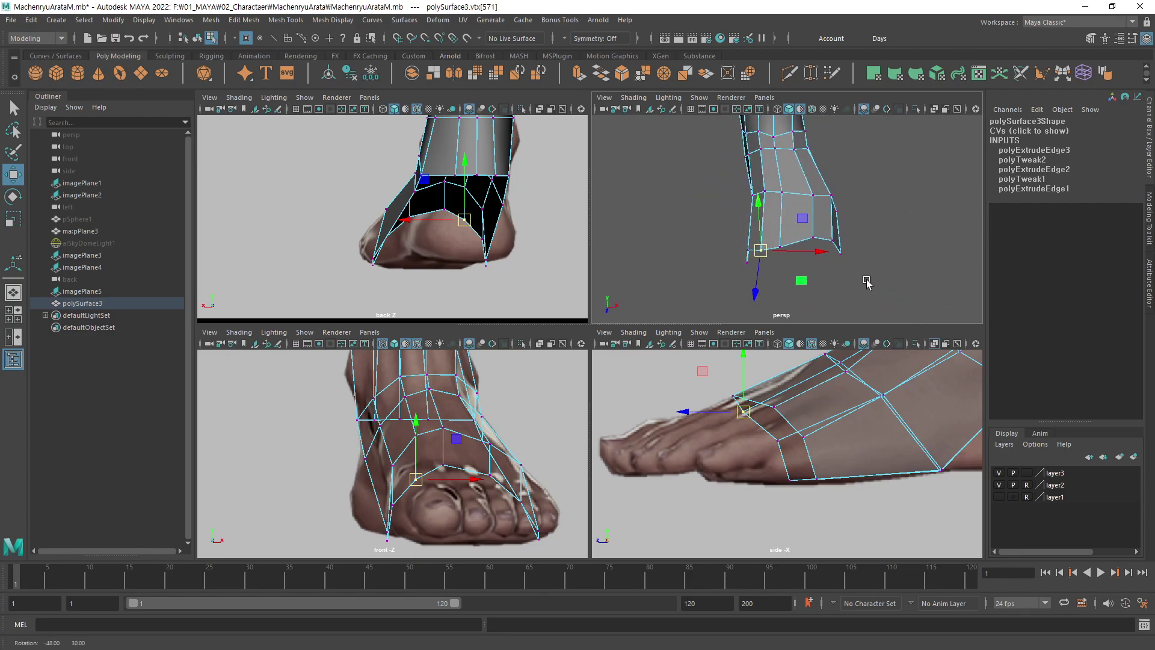
{"action": "mouse_move", "coordinate": [501, 477]}
{"action": "right_mouse_down", "text": "alt"}
{"action": "mouse_move", "coordinate": [515, 434]}
{"action": "mouse_move", "coordinate": [513, 453]}
{"action": "right_mouse_up", "text": "alt"}
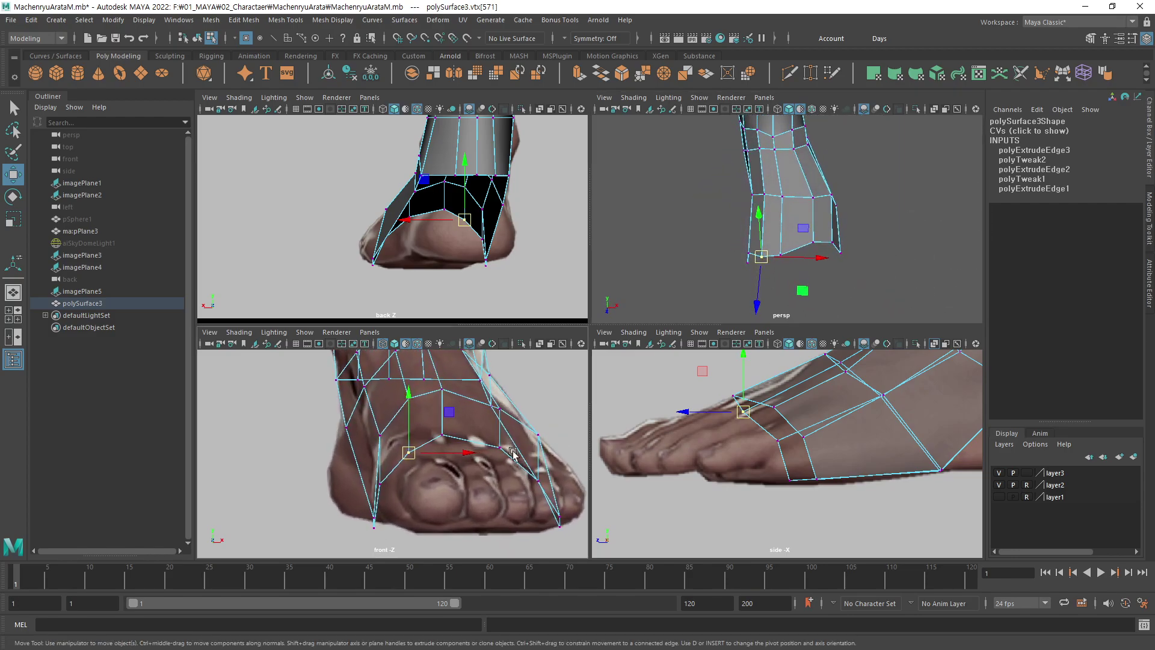
Shift the top-of-foot vertices outward and up onto the foot outline in front view.
{"action": "mouse_move", "coordinate": [454, 455]}
{"action": "left_mouse_down"}
{"action": "mouse_move", "coordinate": [470, 456]}
{"action": "mouse_move", "coordinate": [425, 426]}
{"action": "left_mouse_up"}
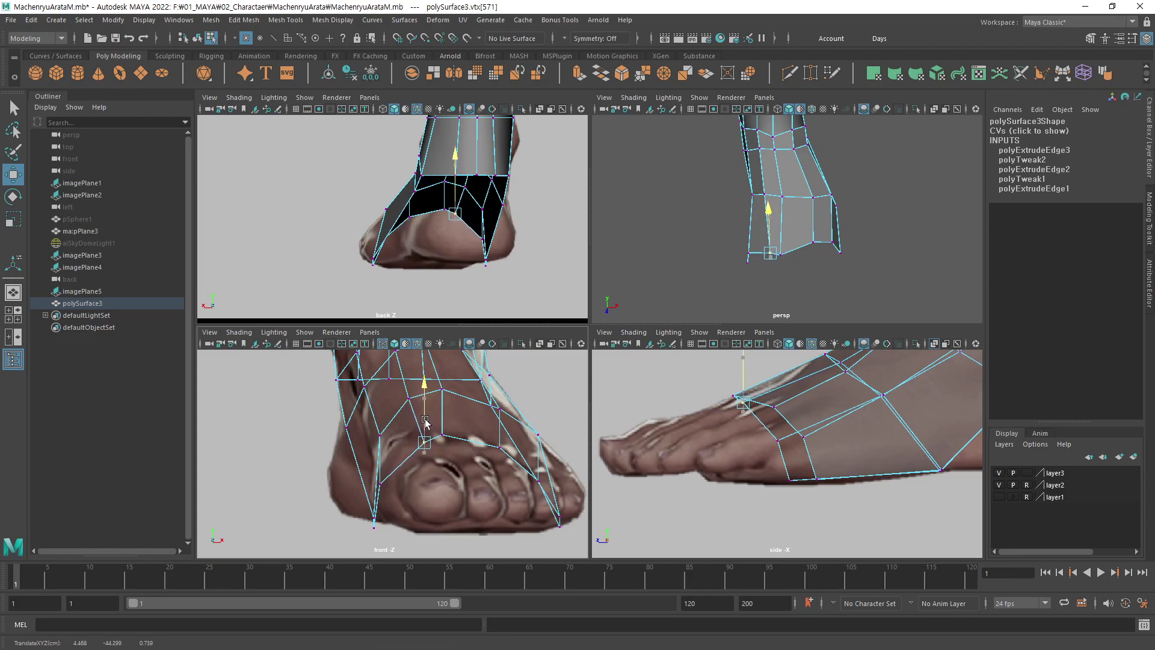
{"action": "left_click", "coordinate": [443, 436]}
{"action": "mouse_move", "coordinate": [495, 434]}
{"action": "left_mouse_down"}
{"action": "mouse_move", "coordinate": [514, 431]}
{"action": "mouse_move", "coordinate": [467, 417]}
{"action": "left_mouse_up"}
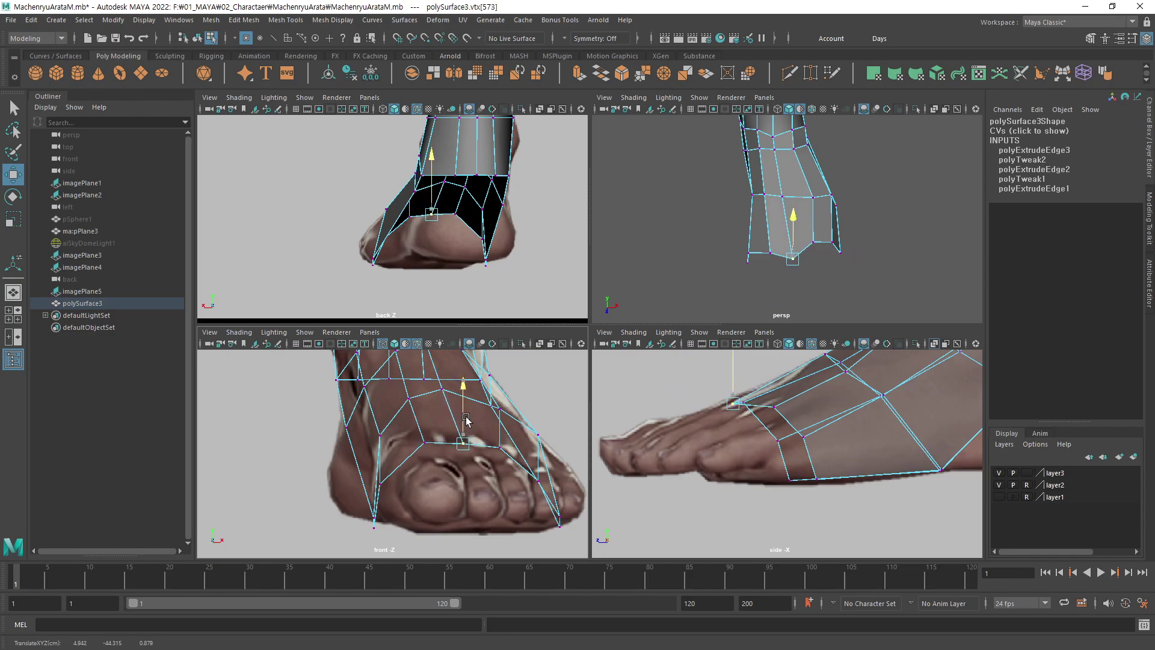
{"action": "left_click", "coordinate": [425, 434]}
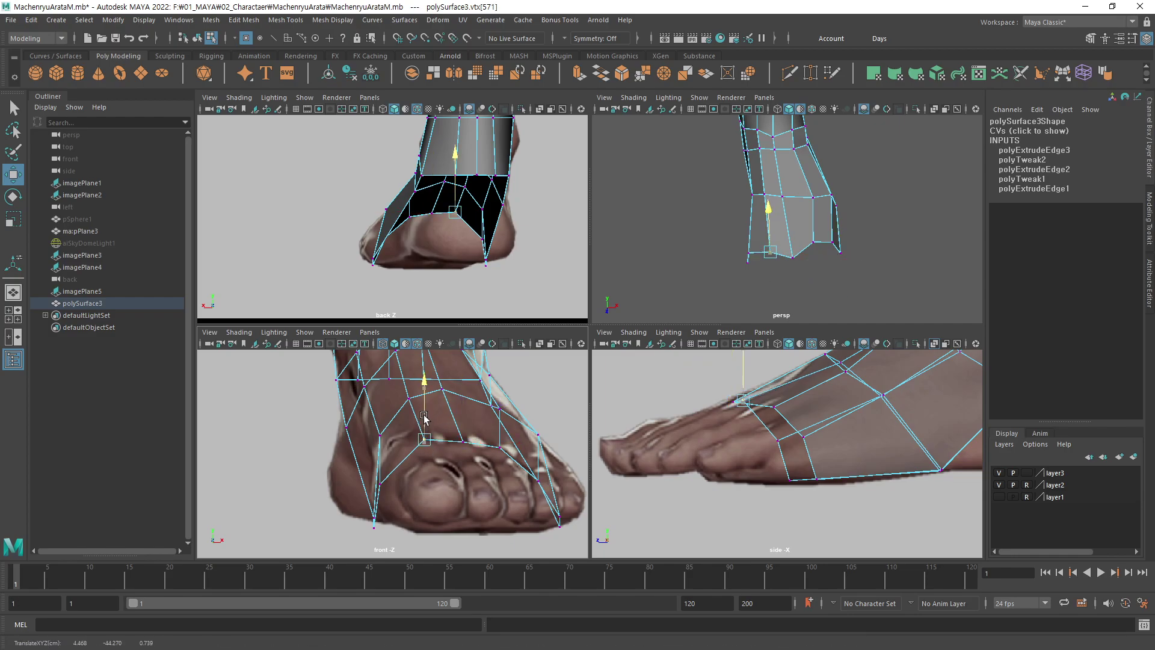
{"action": "left_click", "coordinate": [463, 441]}
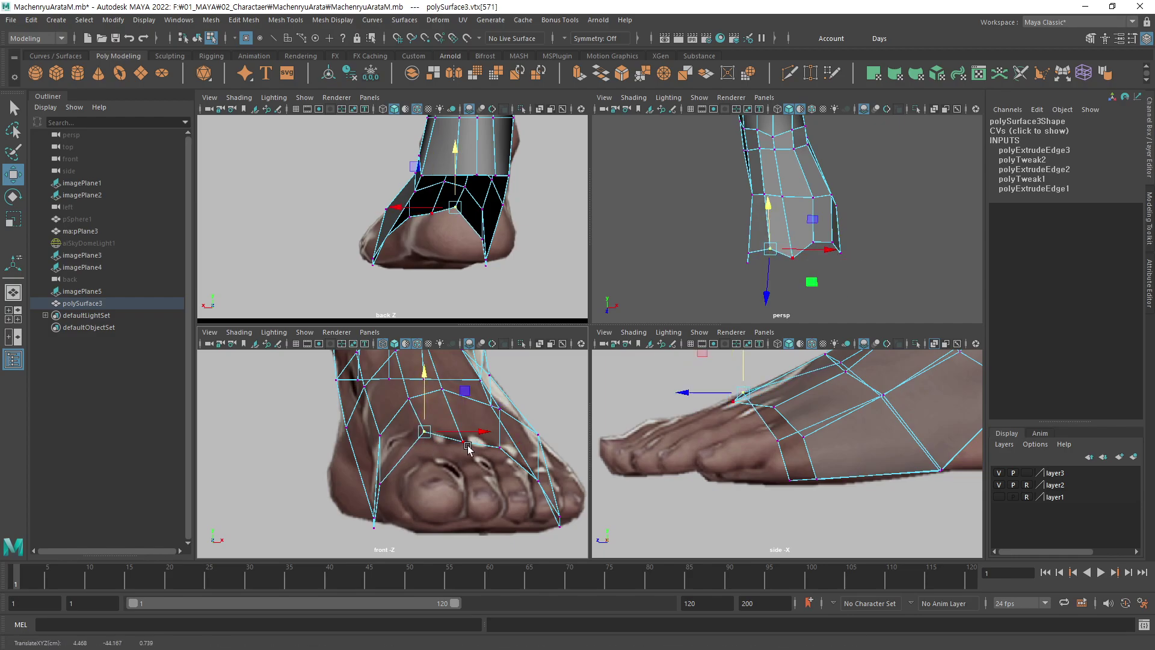
{"action": "left_click_drag", "start_coordinate": [463, 424], "coordinate": [464, 419]}
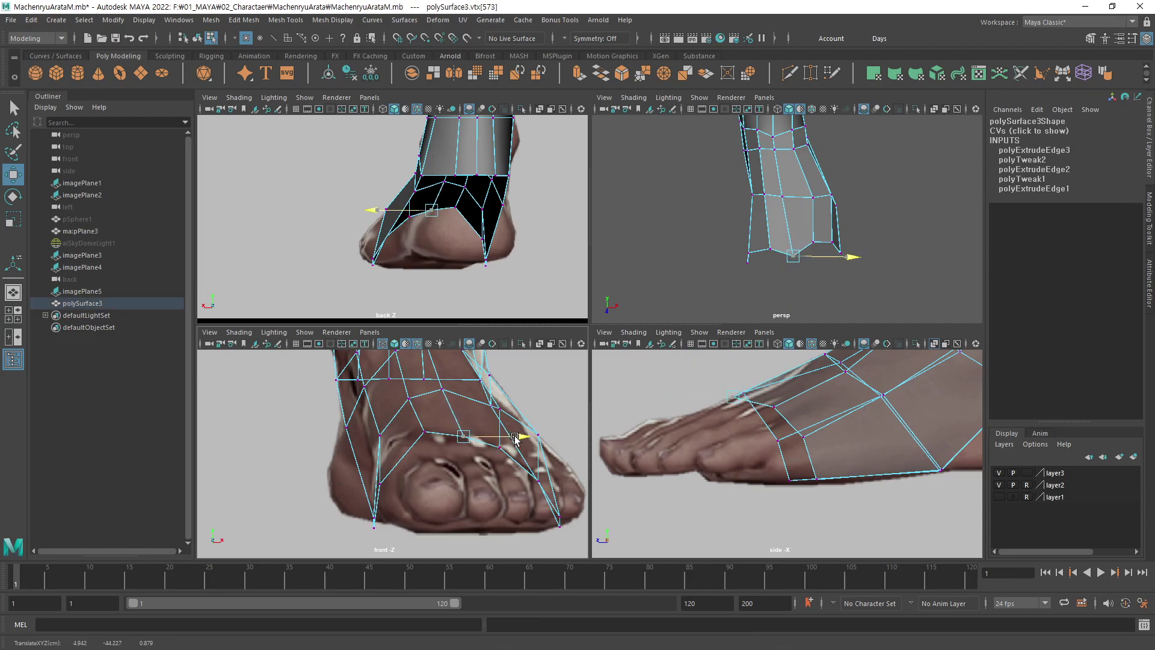
{"action": "left_click_drag", "start_coordinate": [509, 429], "coordinate": [513, 430]}
Move the outer toe-edge vertex up and outward across the foot width.
{"action": "left_click", "coordinate": [410, 398]}
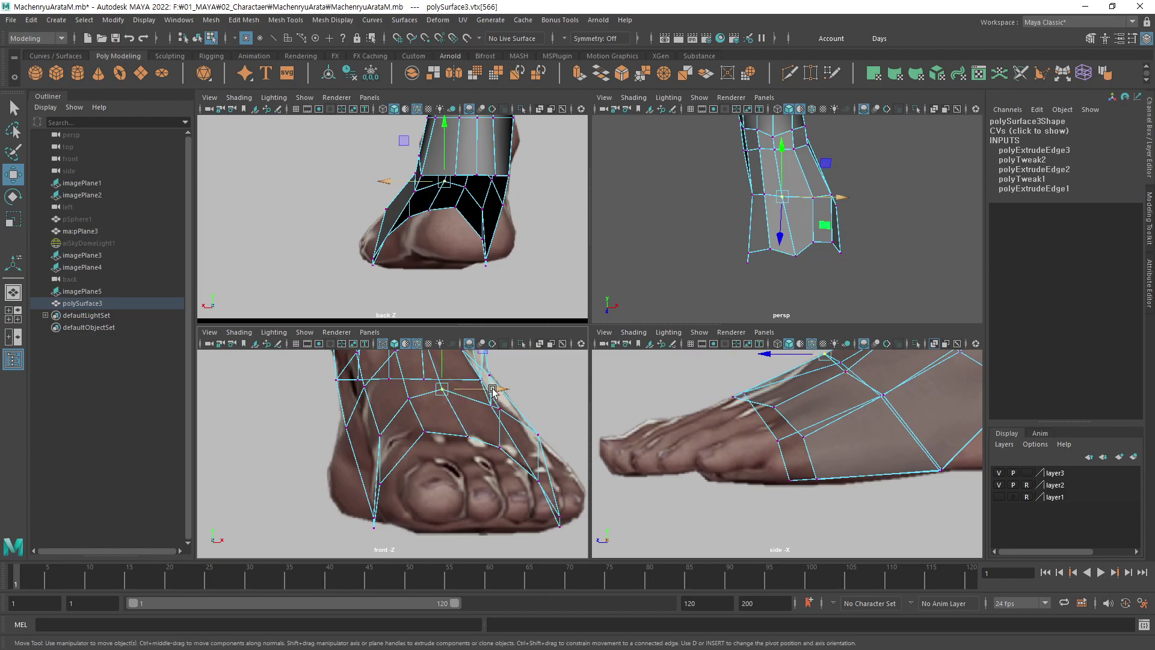
{"action": "left_click", "coordinate": [427, 395]}
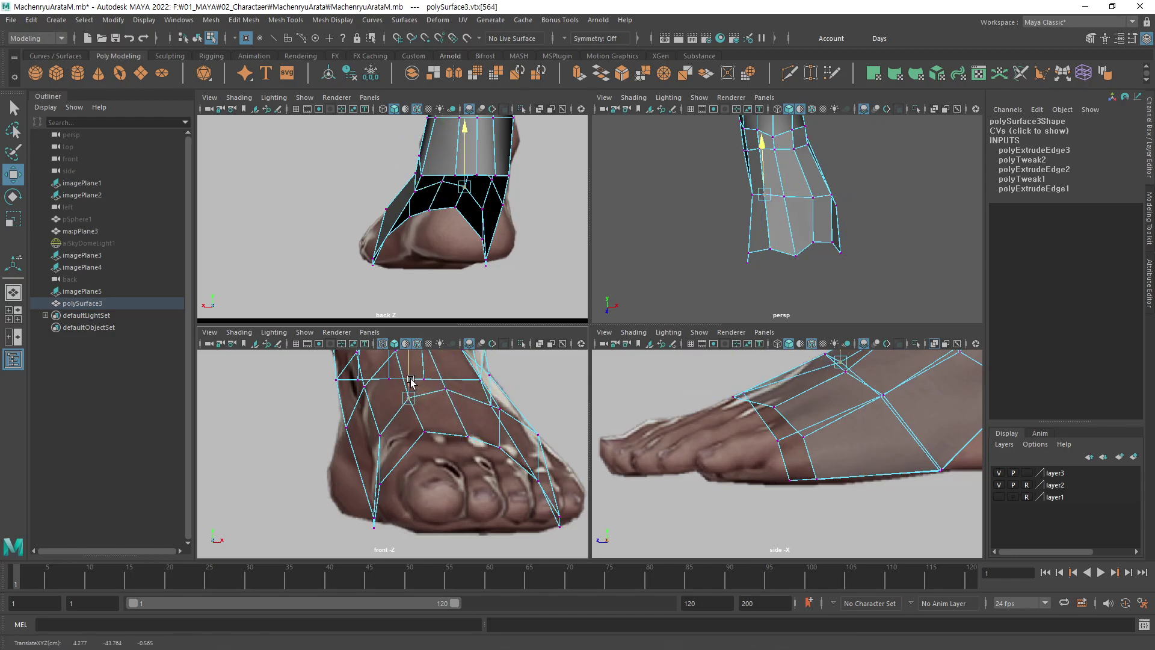
{"action": "left_click", "coordinate": [499, 415]}
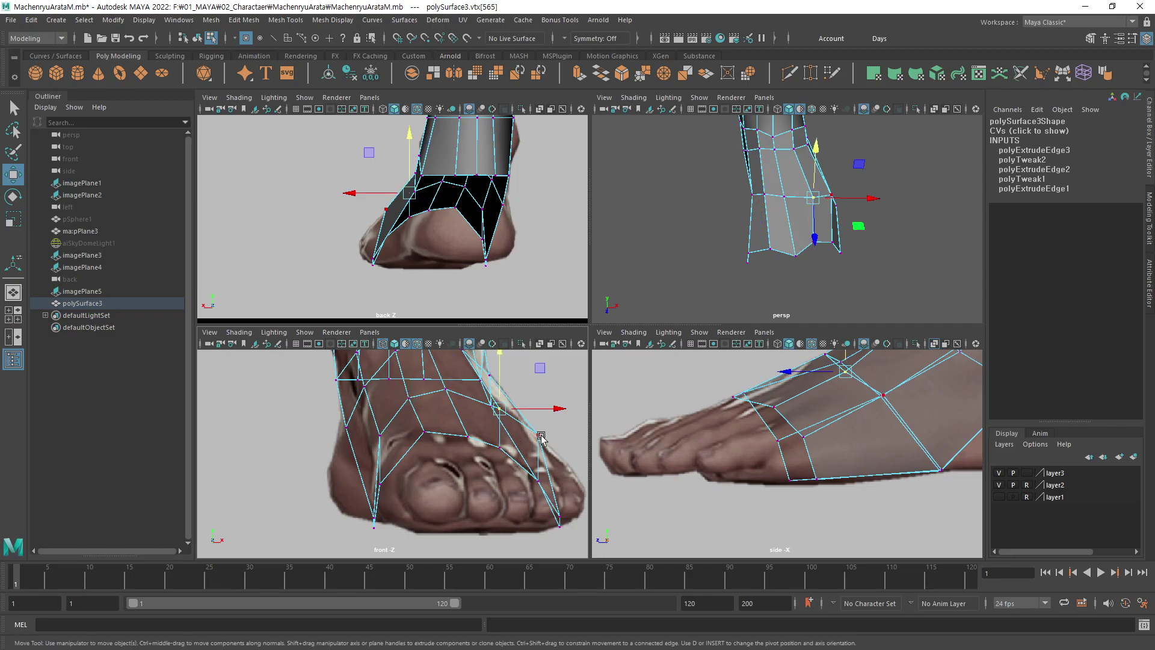
{"action": "middle_click_drag", "start_coordinate": [542, 437], "coordinate": [512, 417], "text": "alt"}
{"action": "left_click", "coordinate": [511, 462]}
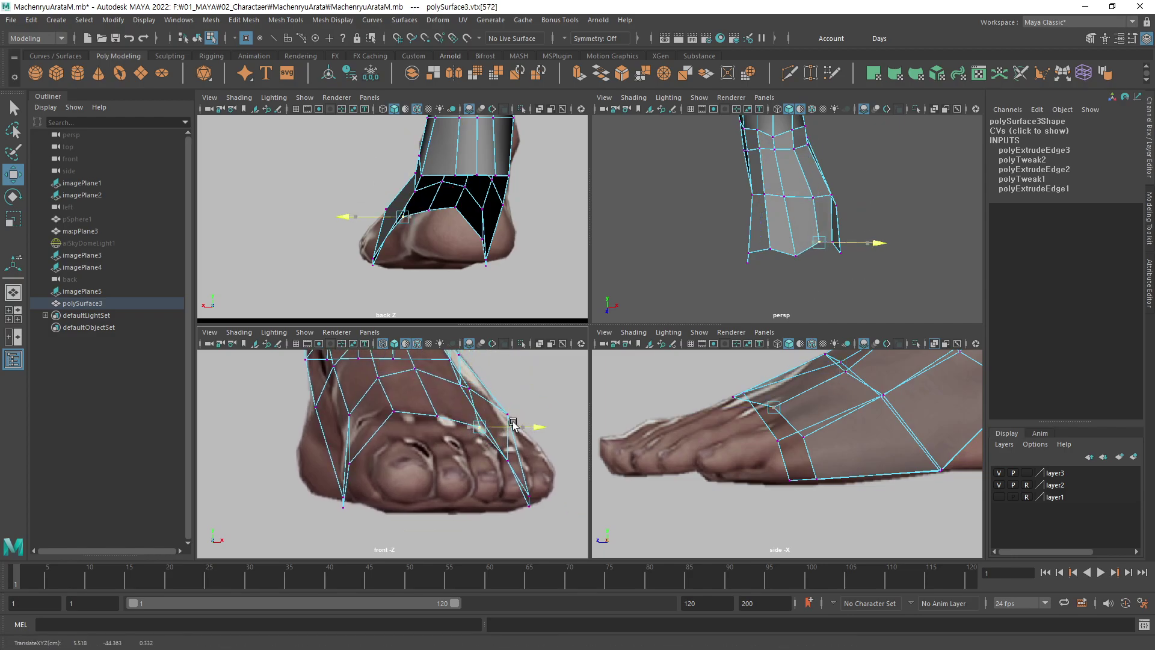
{"action": "left_click_drag", "start_coordinate": [514, 464], "coordinate": [520, 453]}
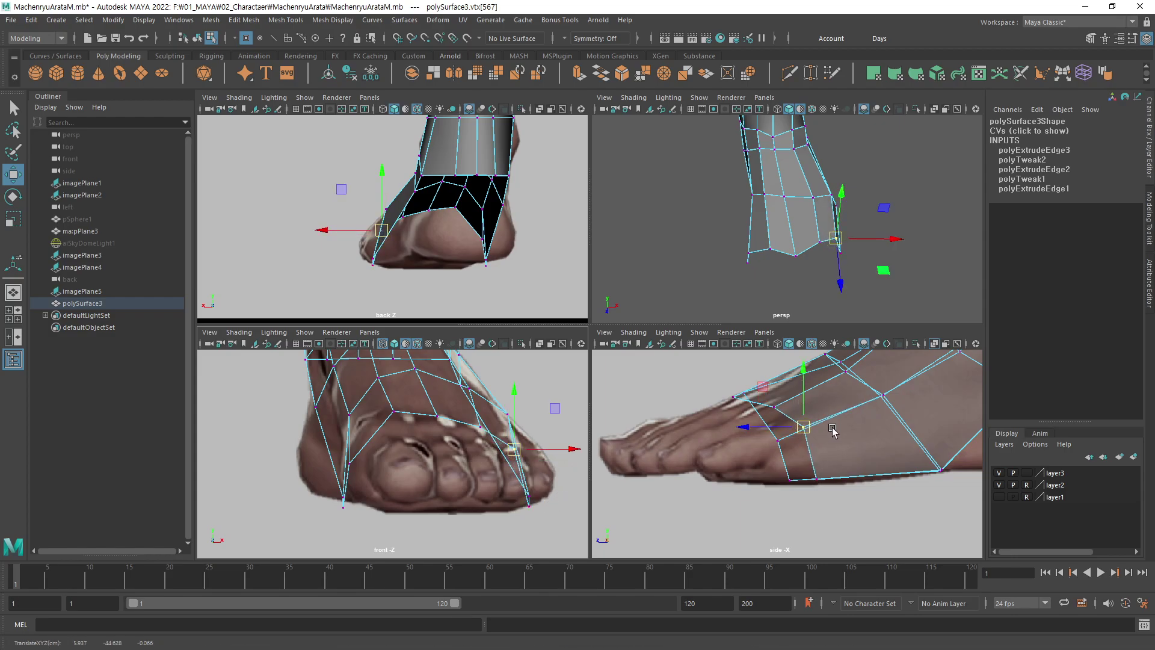
{"action": "key", "text": "q"}
{"action": "key", "text": "w"}
{"action": "left_click_drag", "start_coordinate": [563, 505], "coordinate": [576, 507]}
Fine-tune the outer toe vertex and move the inner toe vertices toward the big toe.
{"action": "key", "text": "q"}
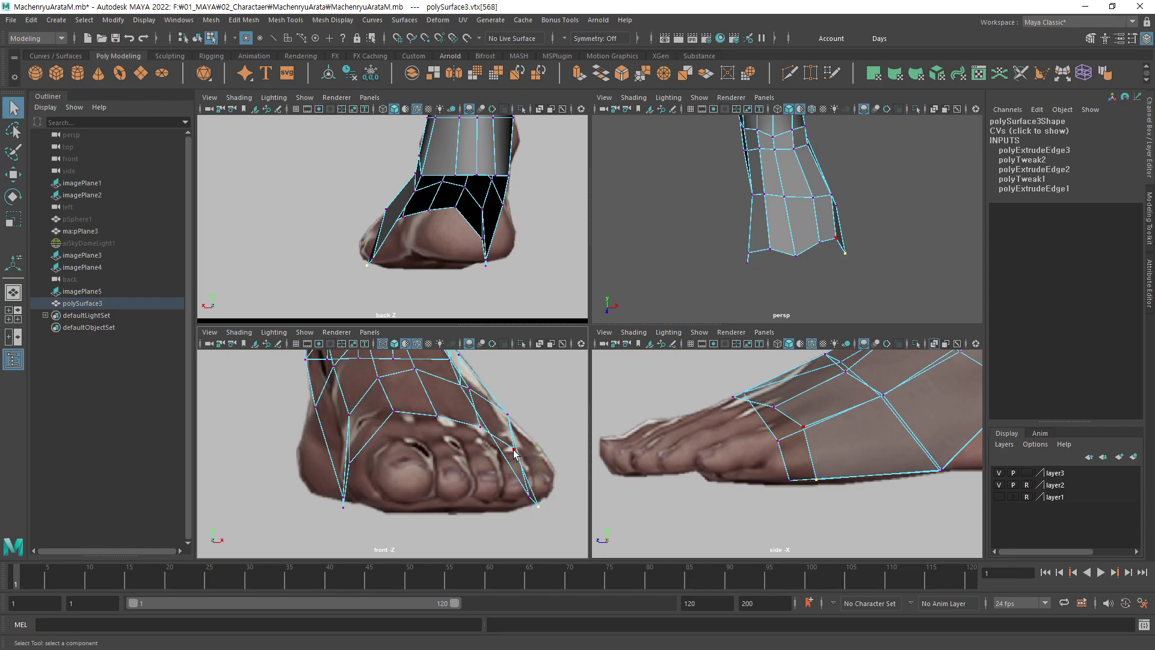
{"action": "key", "text": "w"}
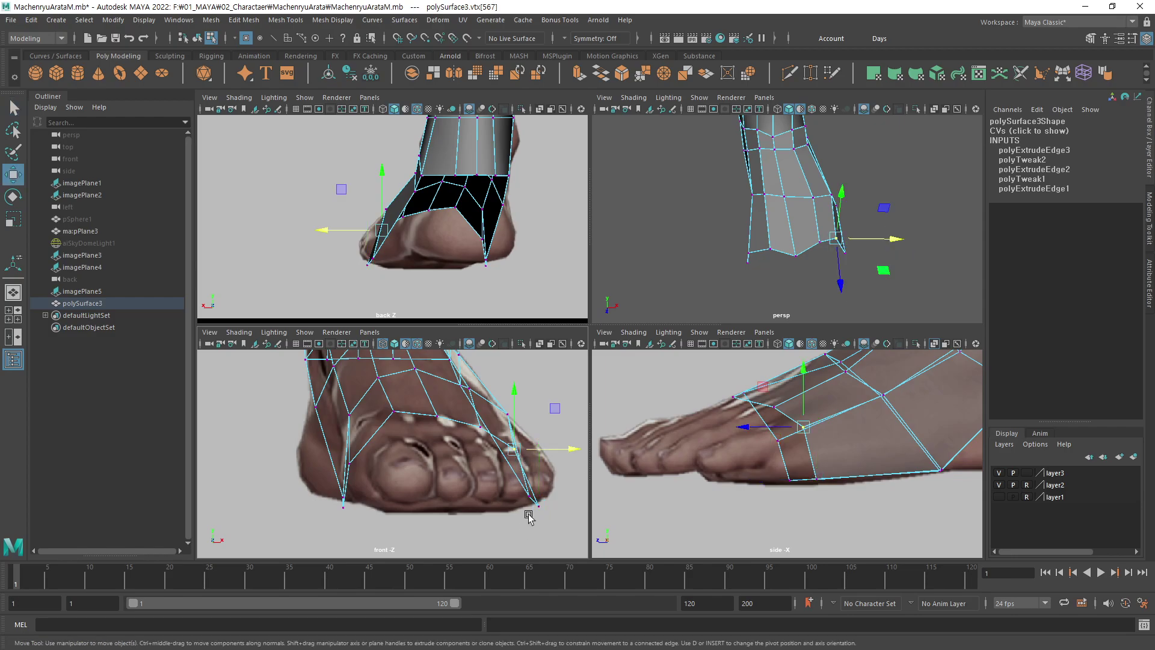
{"action": "left_click_drag", "start_coordinate": [541, 452], "coordinate": [530, 460]}
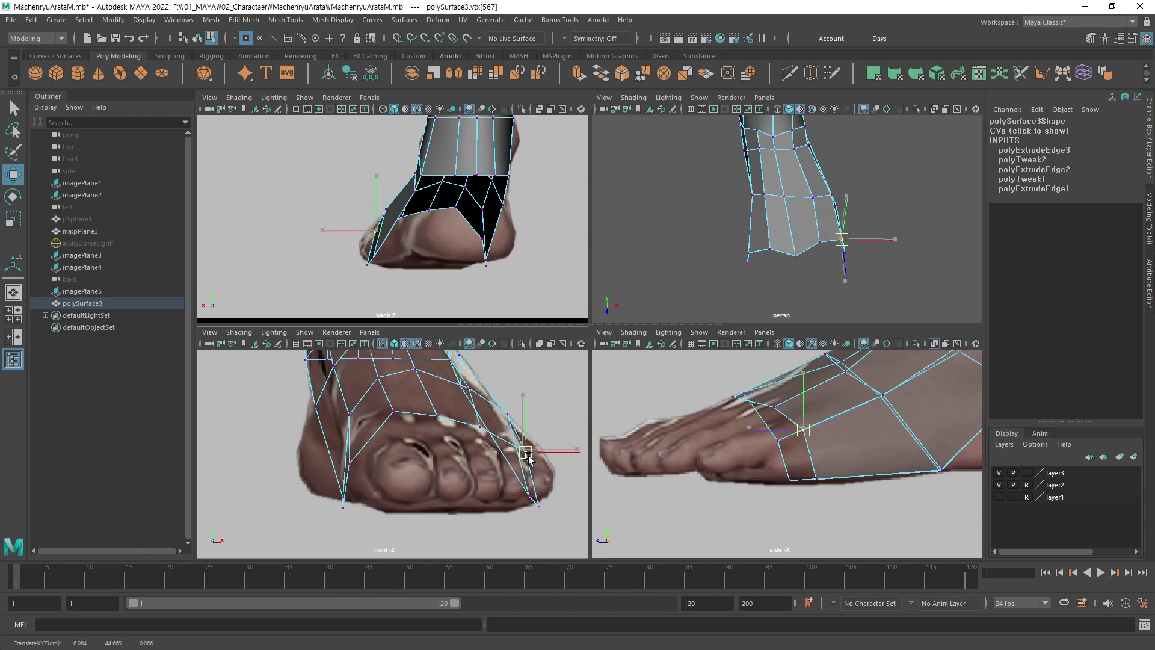
{"action": "left_click_drag", "start_coordinate": [528, 458], "coordinate": [518, 442]}
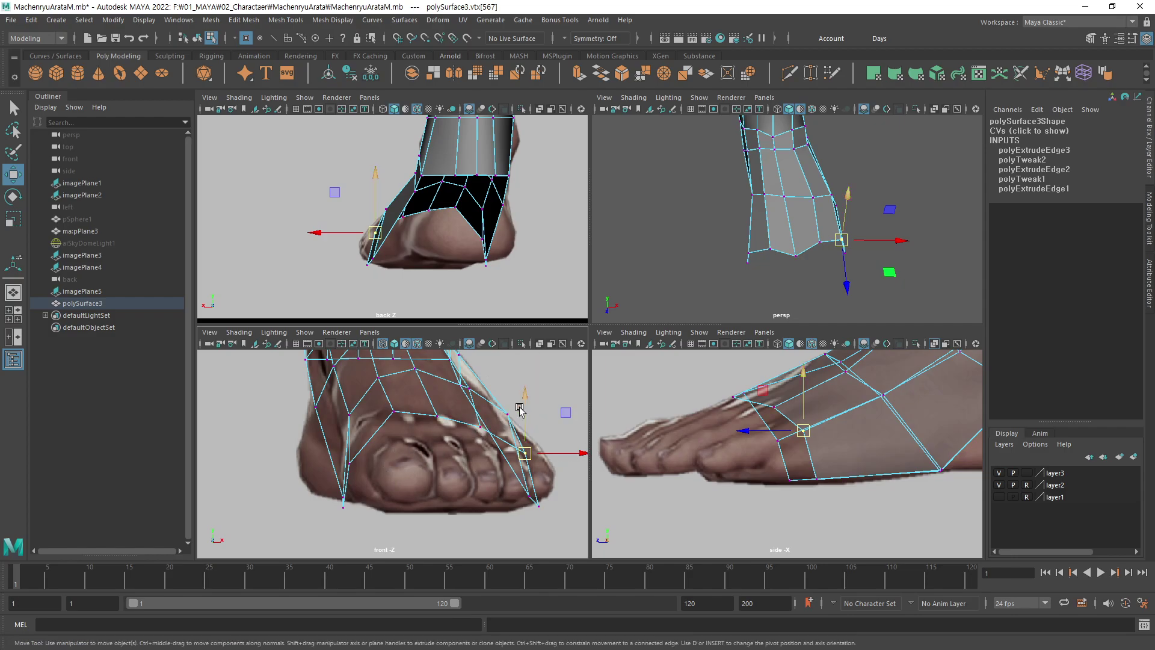
{"action": "left_click", "coordinate": [350, 462]}
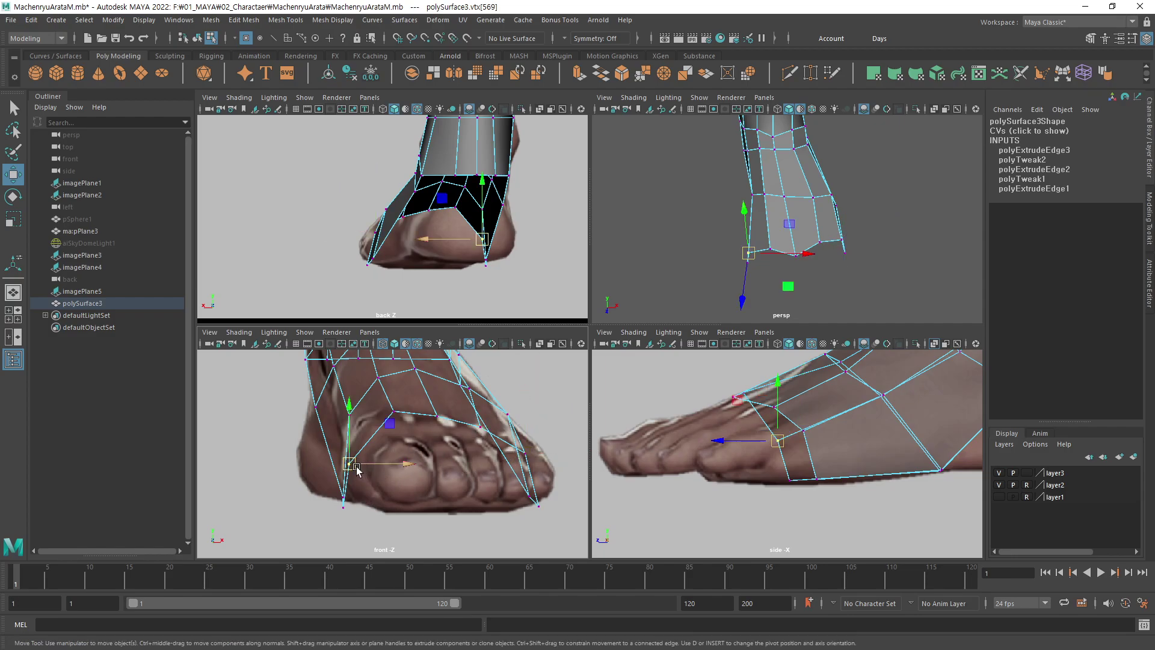
{"action": "left_click_drag", "start_coordinate": [351, 463], "coordinate": [351, 461]}
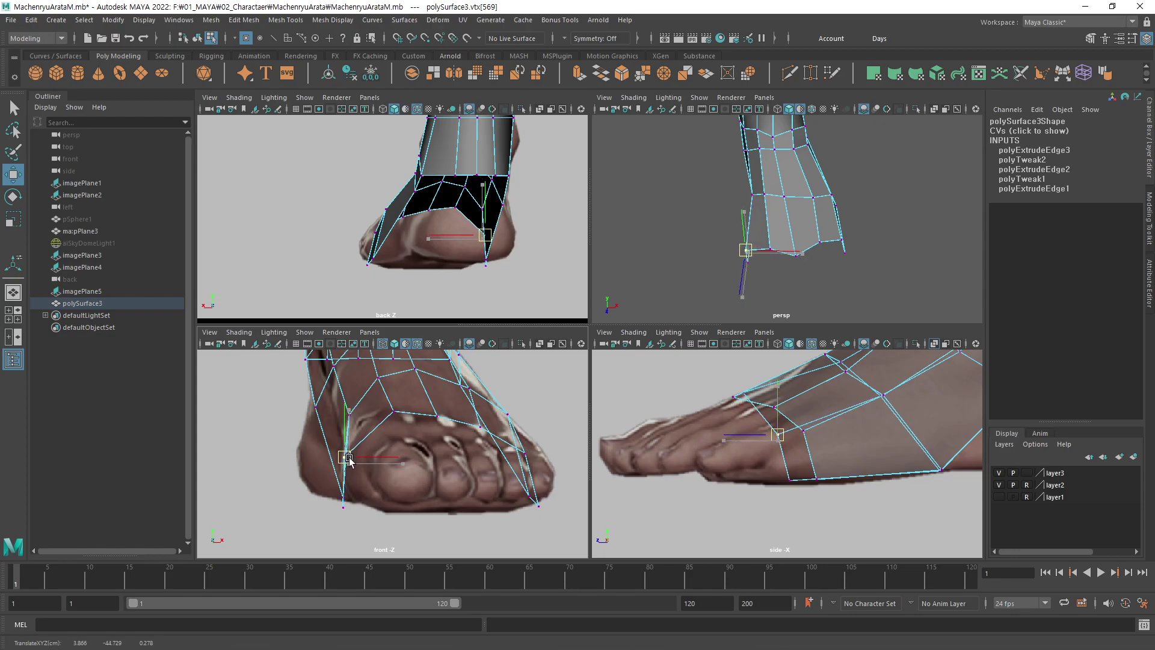
{"action": "left_click", "coordinate": [346, 509]}
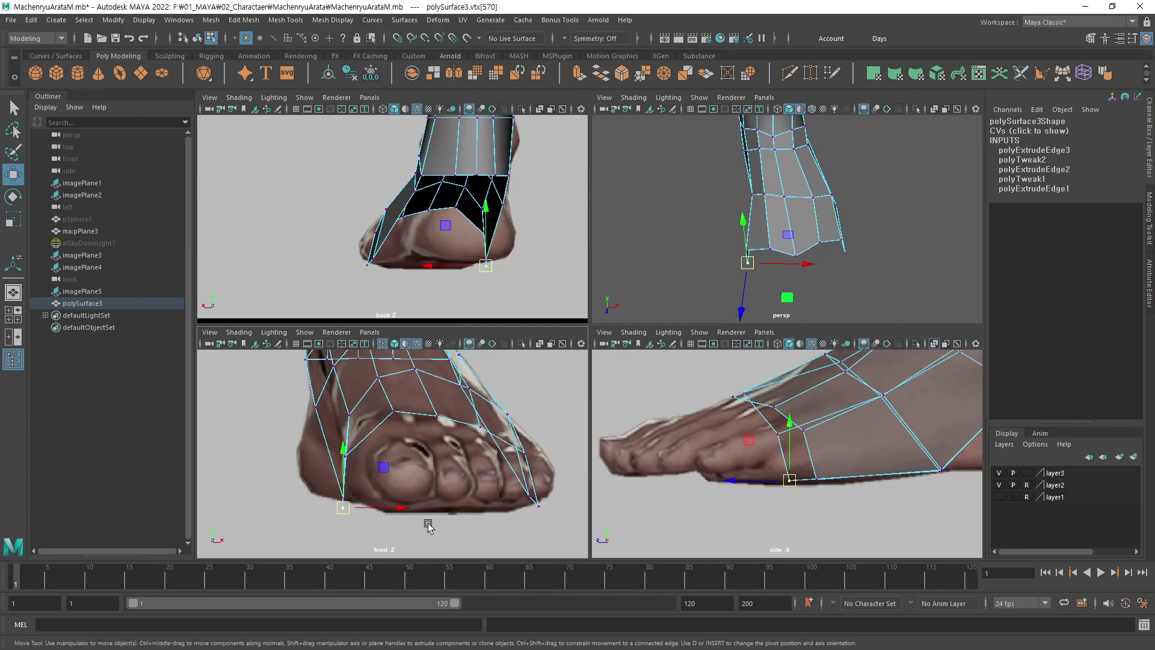
{"action": "left_click_drag", "start_coordinate": [400, 507], "coordinate": [403, 505]}
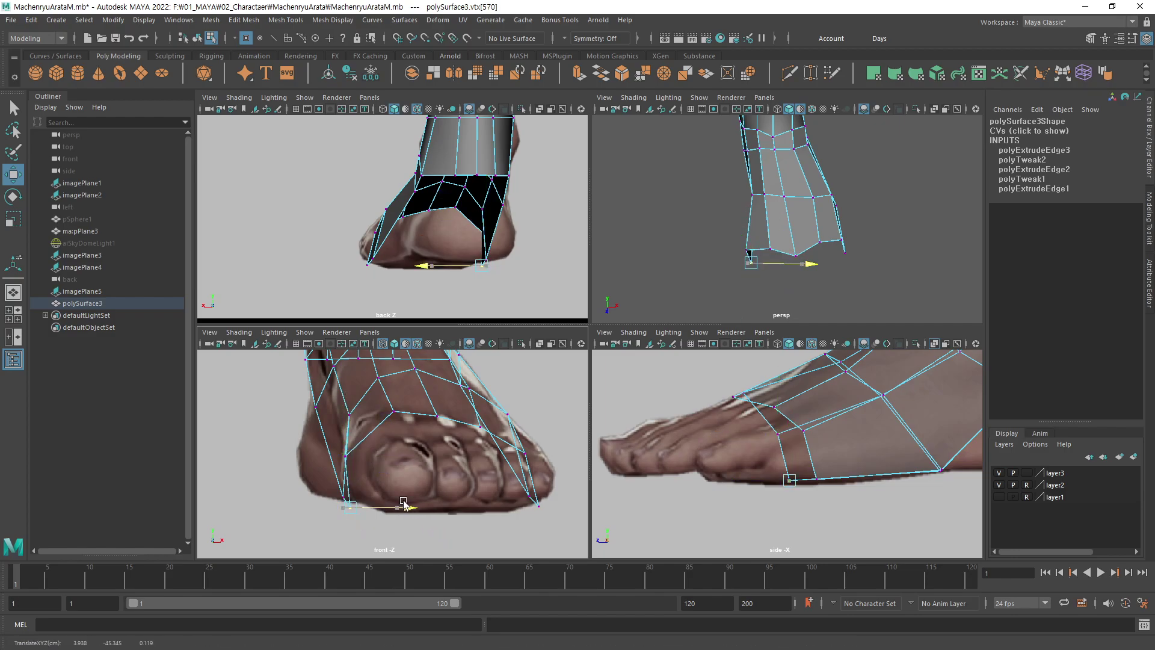
Adjust the outer toe-edge vertex and inner lower toe corner across the foot width.
{"action": "left_click", "coordinate": [532, 456]}
{"action": "left_click_drag", "start_coordinate": [550, 453], "coordinate": [559, 450]}
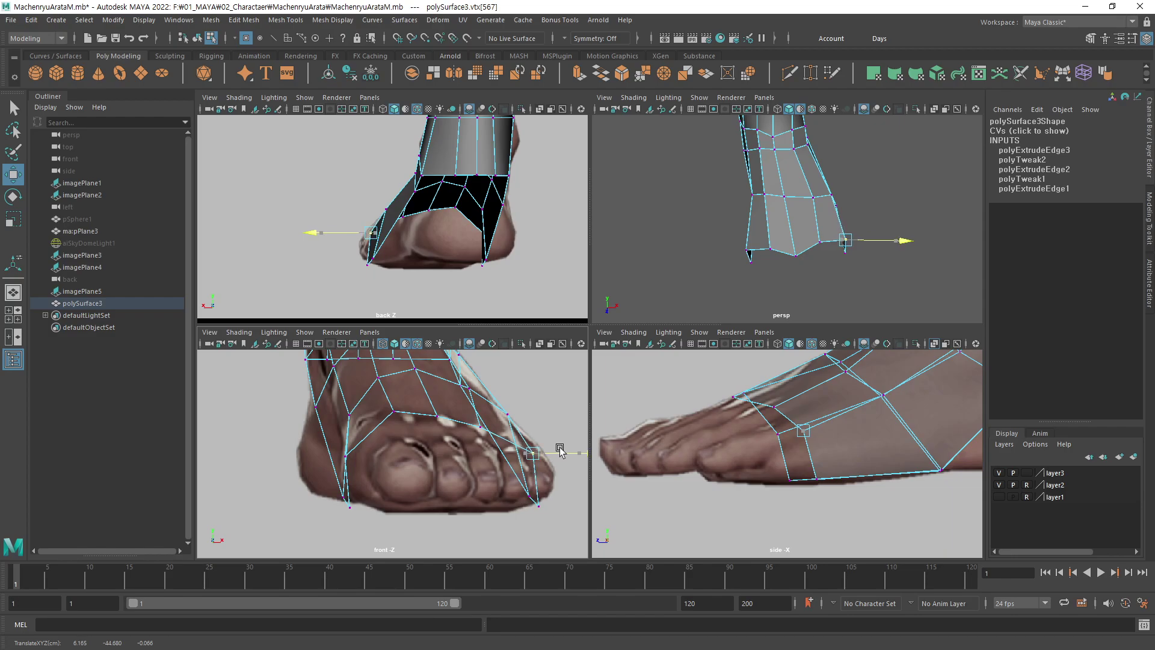
{"action": "left_click", "coordinate": [538, 504]}
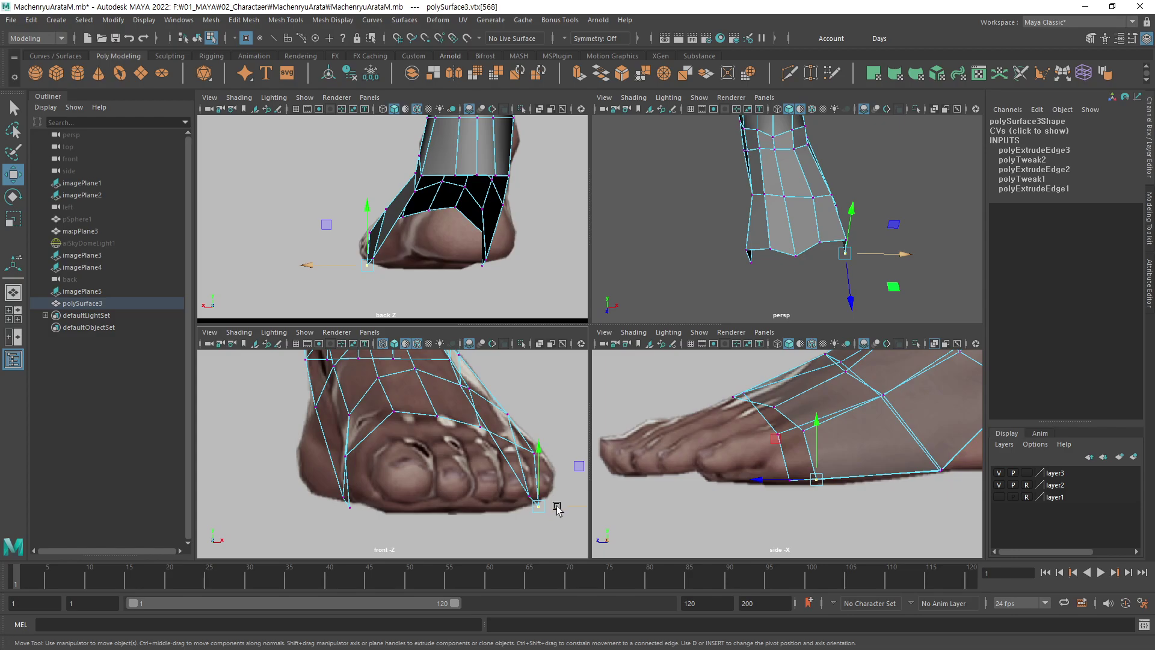
{"action": "left_click", "coordinate": [349, 507]}
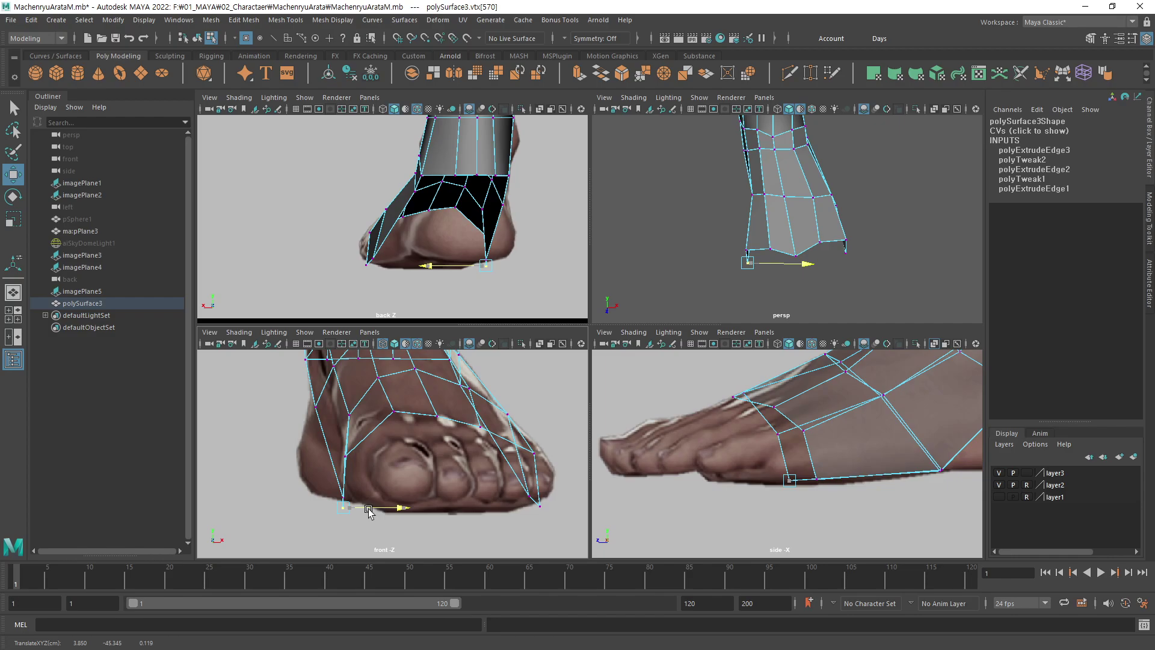
{"action": "left_click_drag", "start_coordinate": [369, 510], "coordinate": [380, 519]}
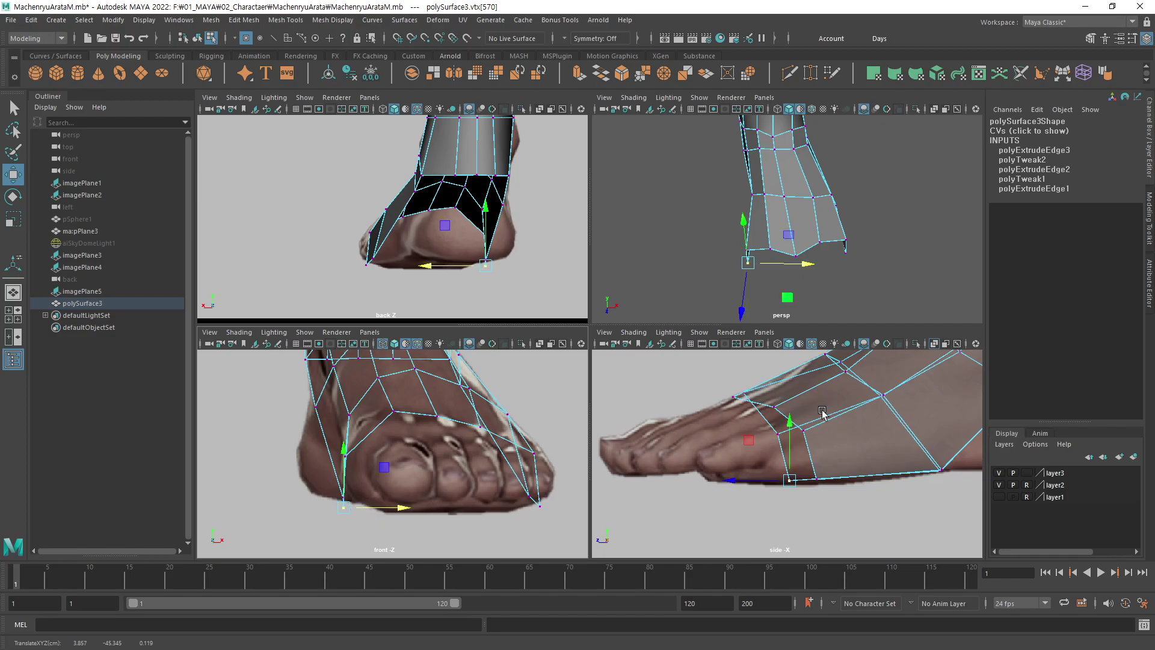
Orbit the perspective view around the foot to inspect its shape.
{"action": "mouse_move", "coordinate": [769, 271]}
{"action": "left_mouse_down", "text": "alt"}
{"action": "mouse_move", "coordinate": [760, 215]}
{"action": "mouse_move", "coordinate": [823, 210]}
{"action": "mouse_move", "coordinate": [680, 234]}
{"action": "mouse_move", "coordinate": [690, 229]}
{"action": "left_mouse_up", "text": "alt"}
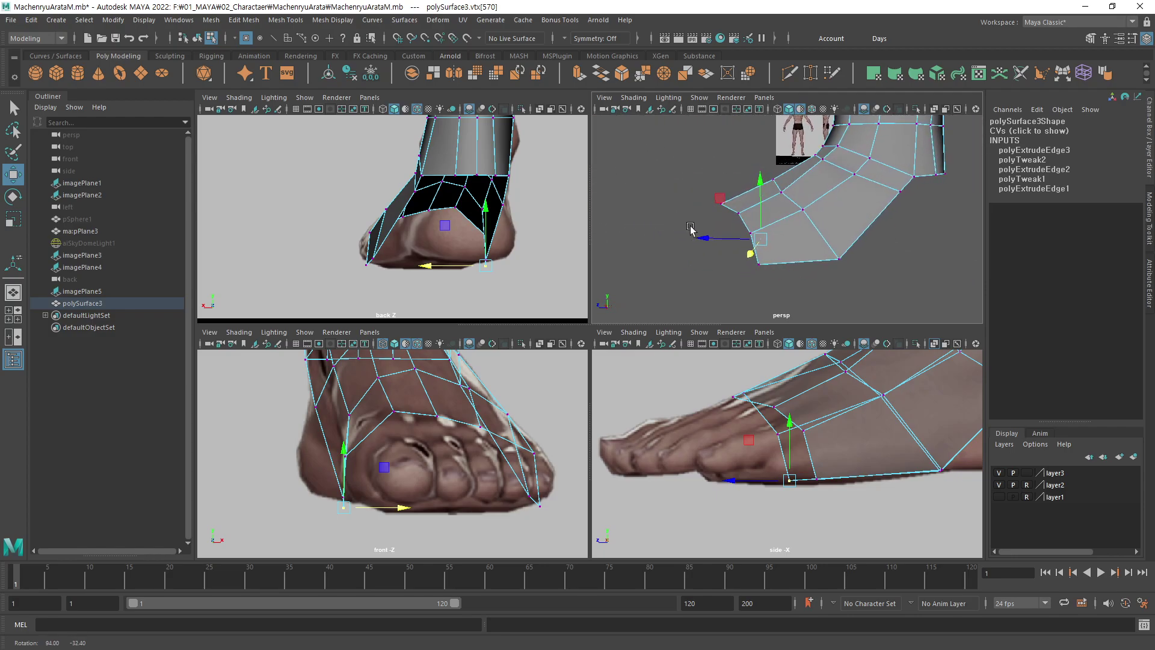
{"action": "right_click_drag", "start_coordinate": [690, 229], "coordinate": [806, 257], "text": "alt"}
{"action": "mouse_move", "coordinate": [823, 252]}
{"action": "left_mouse_down", "text": "alt"}
{"action": "mouse_move", "coordinate": [938, 266]}
{"action": "mouse_move", "coordinate": [917, 266]}
{"action": "left_mouse_up", "text": "alt"}
{"action": "left_click_drag", "start_coordinate": [812, 278], "coordinate": [698, 263], "text": "alt"}
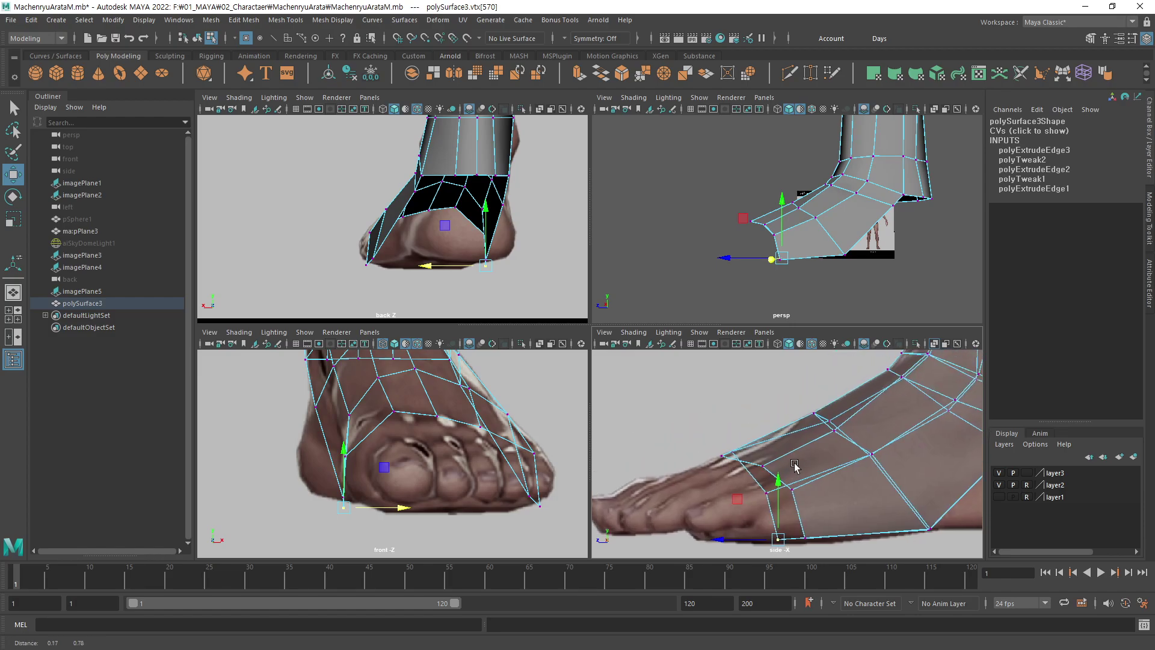
{"action": "scroll", "coordinate": [722, 445], "scroll_direction": "down", "scroll_amount": 3}
{"action": "scroll", "coordinate": [782, 475], "scroll_direction": "up", "scroll_amount": 3}
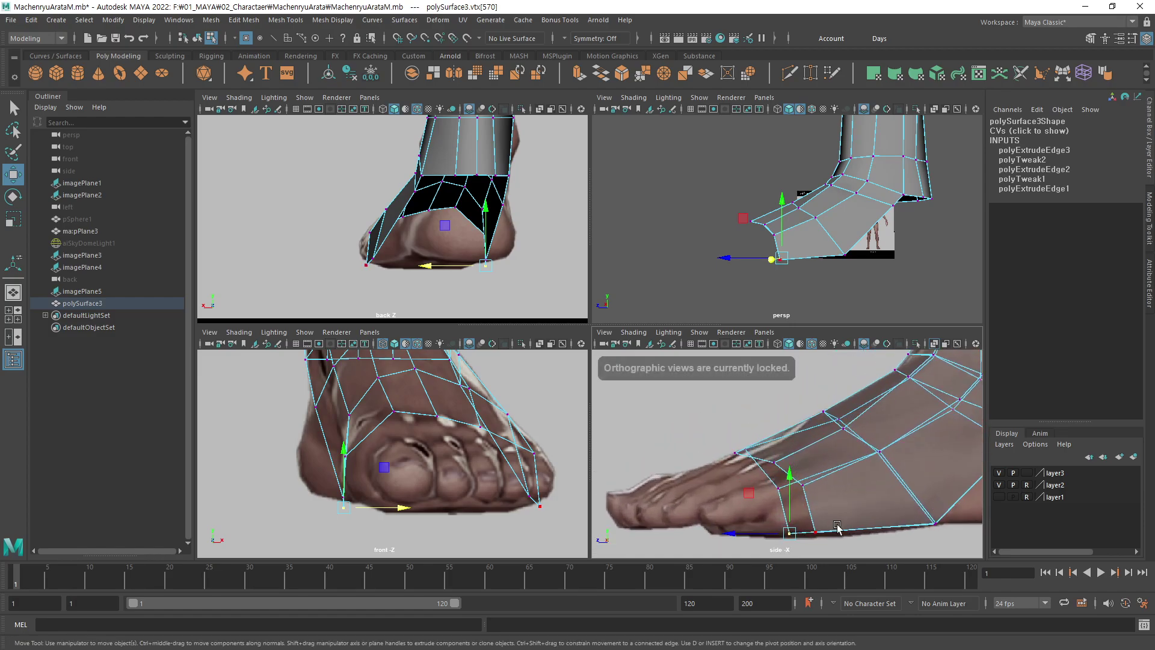
Lower the sole vertices under the toes to fit the reference sole.
{"action": "mouse_move", "coordinate": [839, 521]}
{"action": "left_mouse_down"}
{"action": "mouse_move", "coordinate": [779, 541]}
{"action": "mouse_move", "coordinate": [805, 508]}
{"action": "left_mouse_up"}
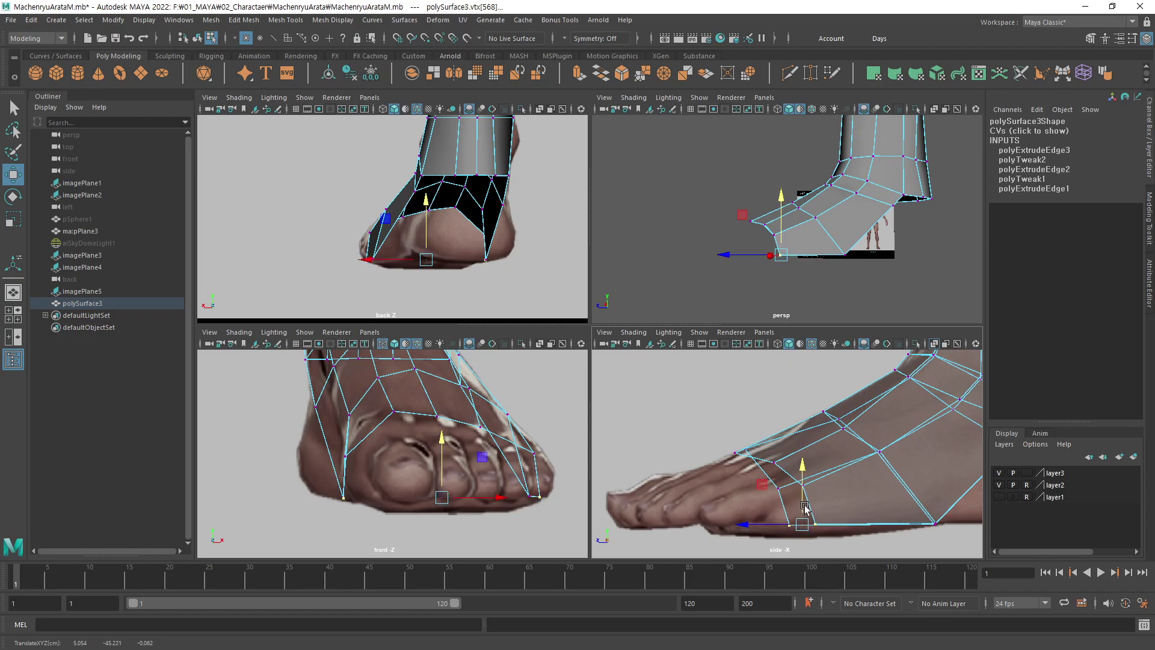
{"action": "left_click", "coordinate": [789, 526]}
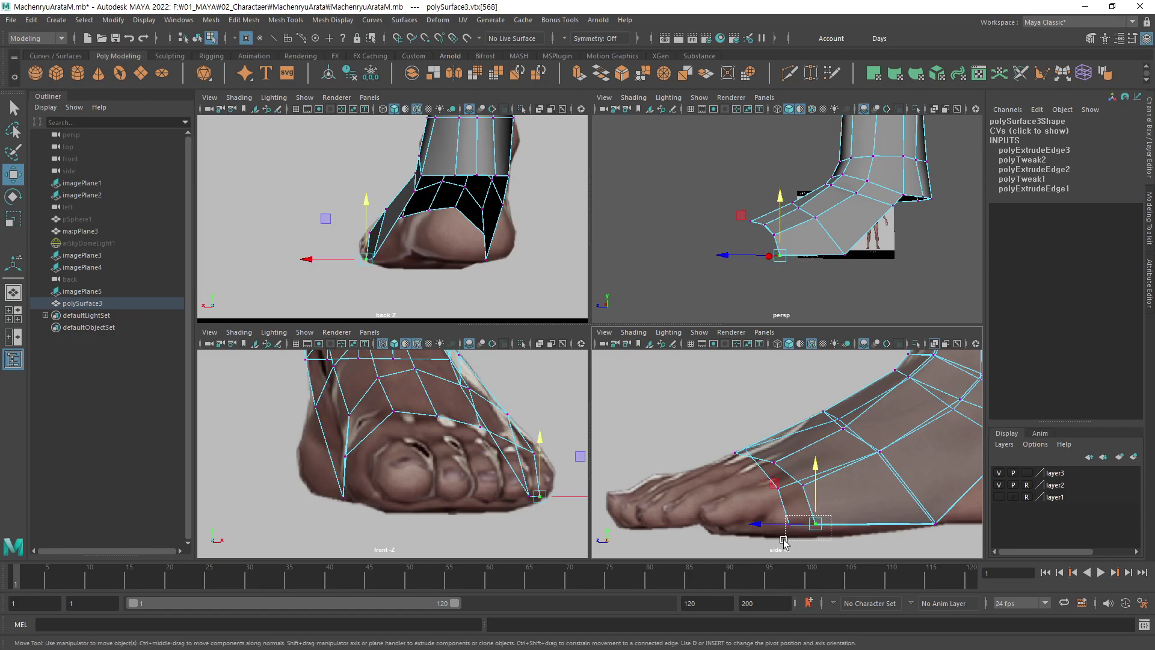
{"action": "left_click", "coordinate": [803, 524]}
{"action": "left_click_drag", "start_coordinate": [806, 503], "coordinate": [805, 508]}
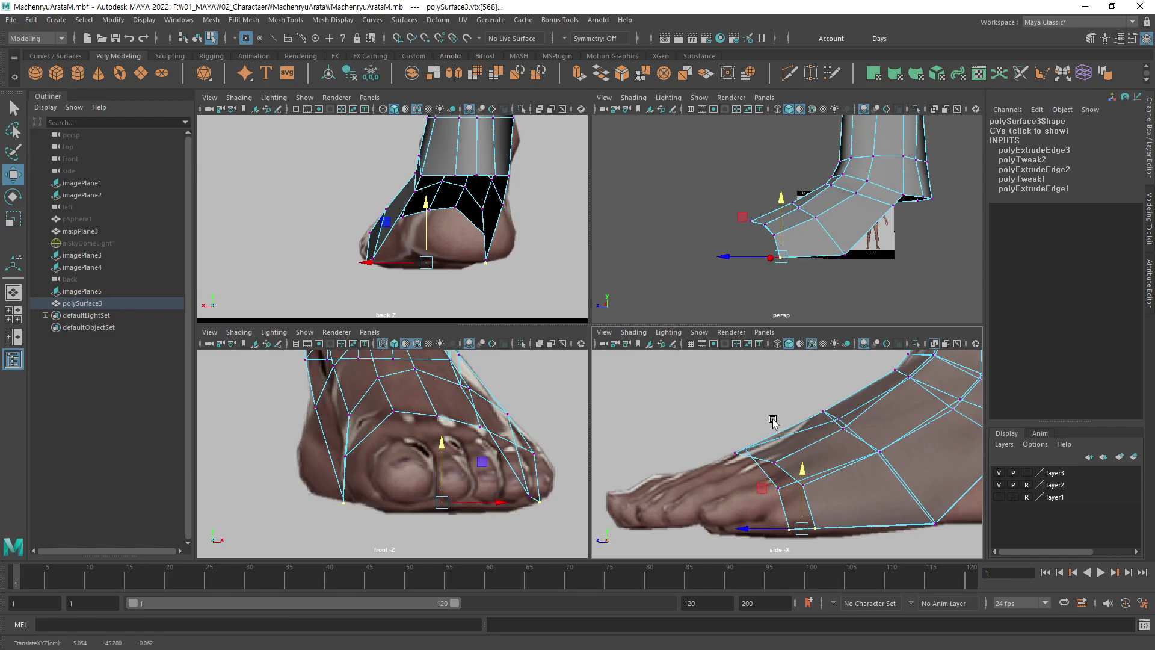
{"action": "left_click", "coordinate": [836, 478]}
{"action": "scroll", "coordinate": [836, 481], "scroll_direction": "down", "scroll_amount": 1}
{"action": "scroll", "coordinate": [821, 500], "scroll_direction": "down", "scroll_amount": 2}
{"action": "left_click", "coordinate": [809, 510]}
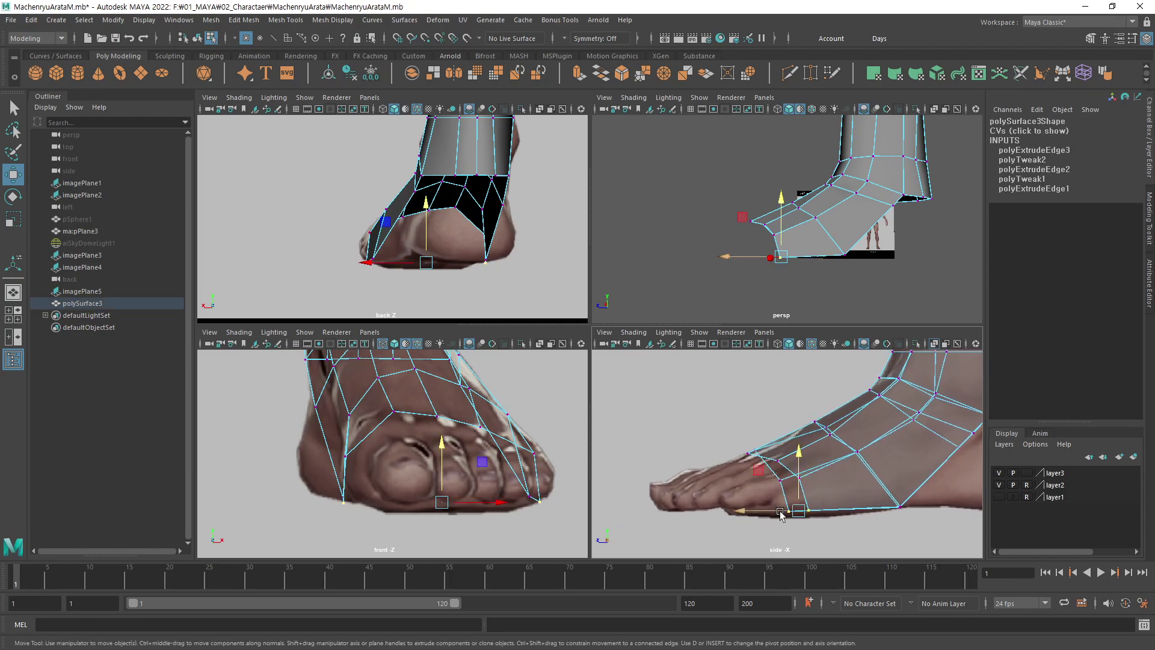
{"action": "left_click_drag", "start_coordinate": [799, 503], "coordinate": [806, 491]}
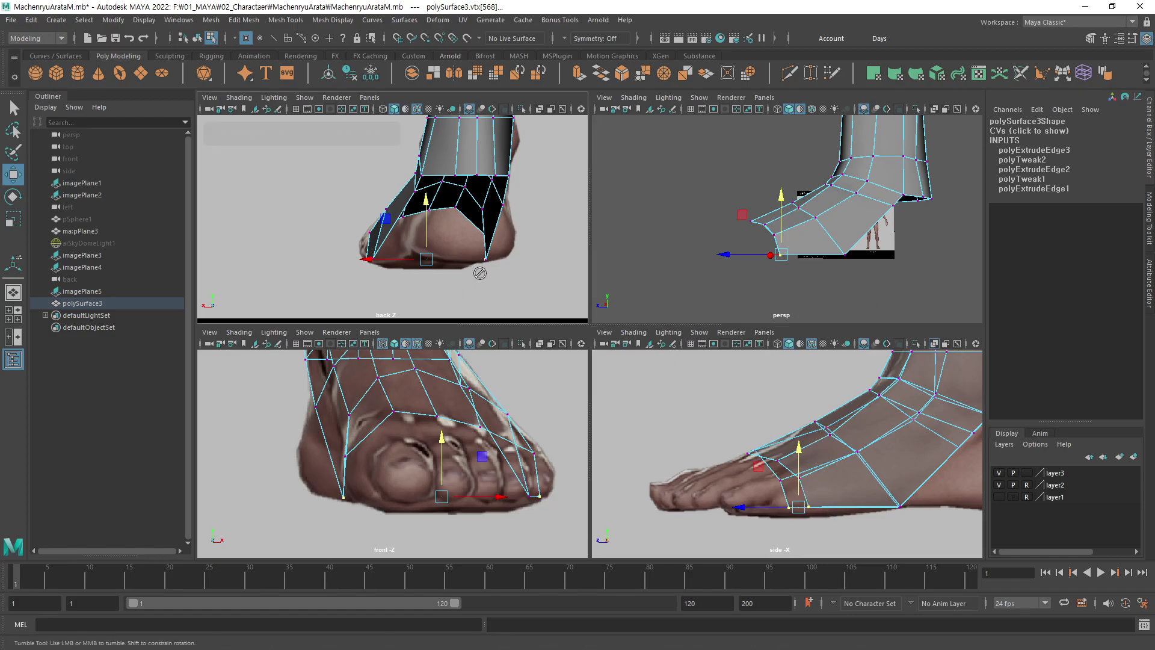
Shift the inner lower forefoot corner vertex sideways onto the foot outline.
{"action": "left_click_drag", "start_coordinate": [541, 270], "coordinate": [598, 275], "text": "alt"}
{"action": "middle_click_drag", "start_coordinate": [511, 264], "coordinate": [518, 274], "text": "alt"}
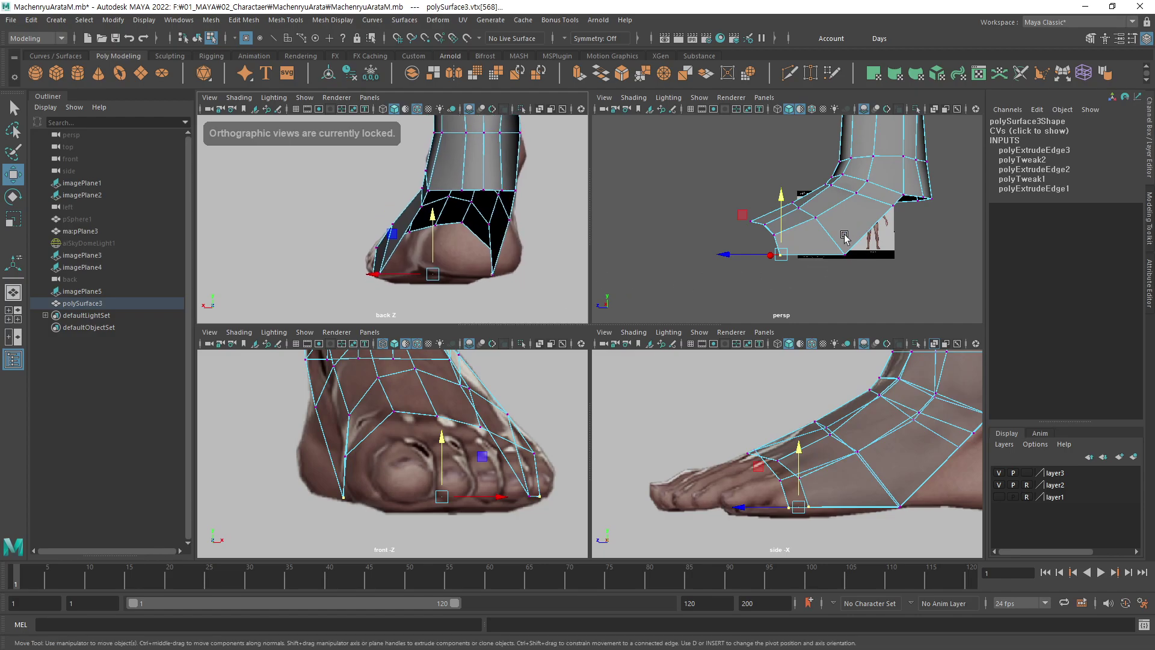
{"action": "left_click_drag", "start_coordinate": [844, 235], "coordinate": [815, 312], "text": "alt"}
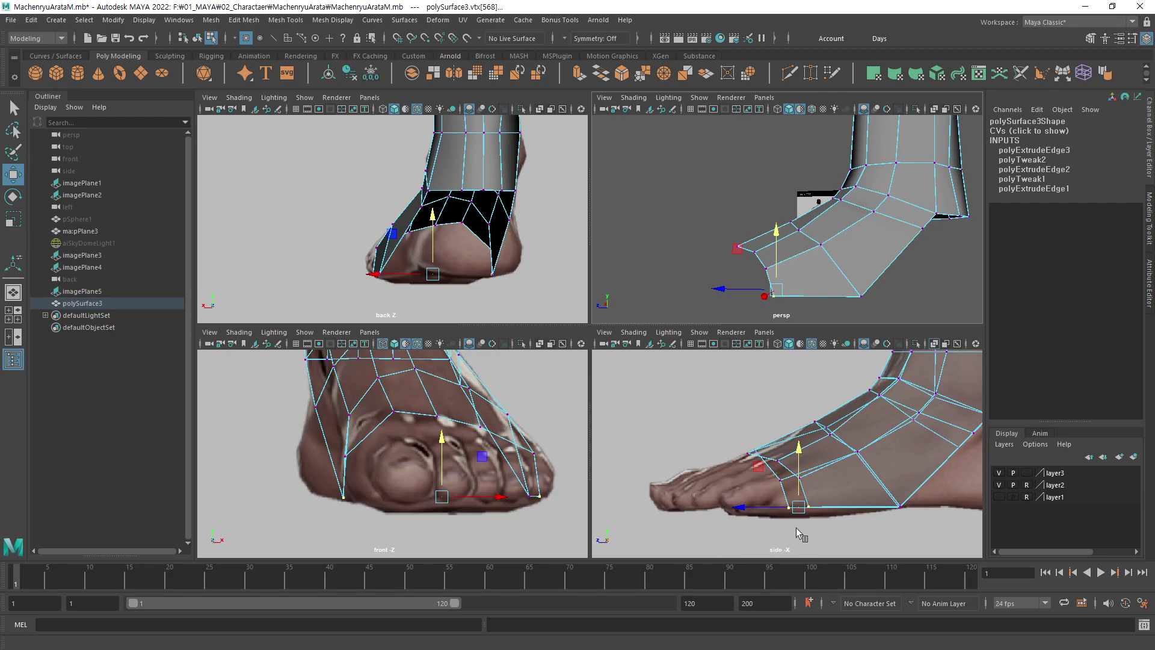
{"action": "left_click", "coordinate": [347, 500]}
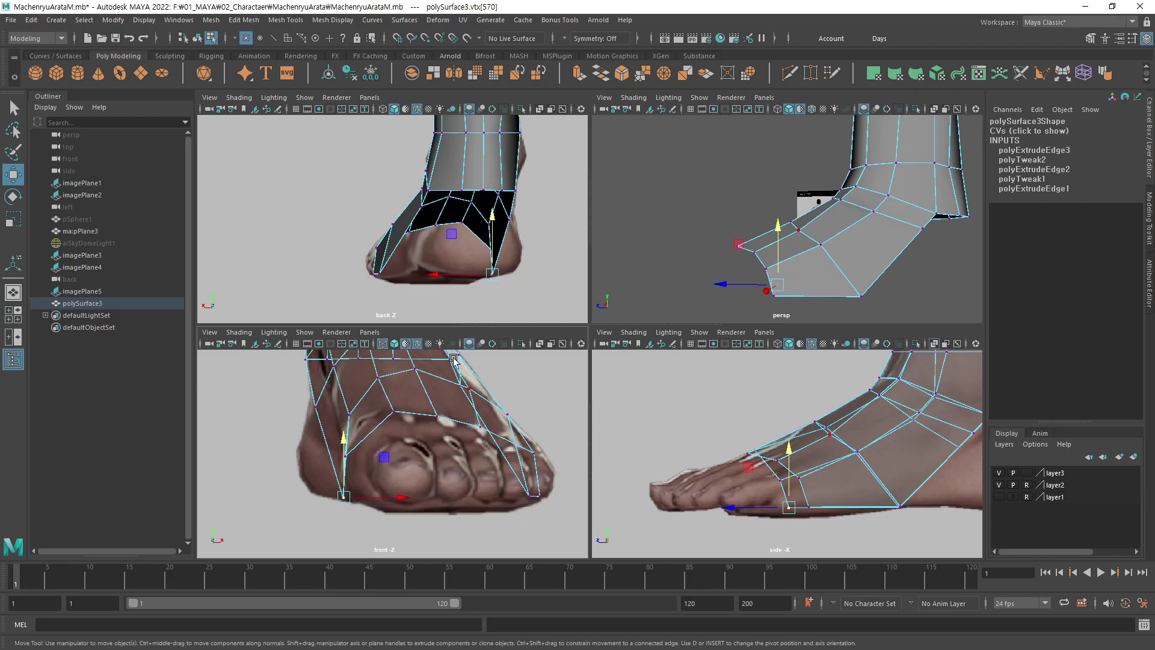
{"action": "left_click_drag", "start_coordinate": [457, 275], "coordinate": [448, 279]}
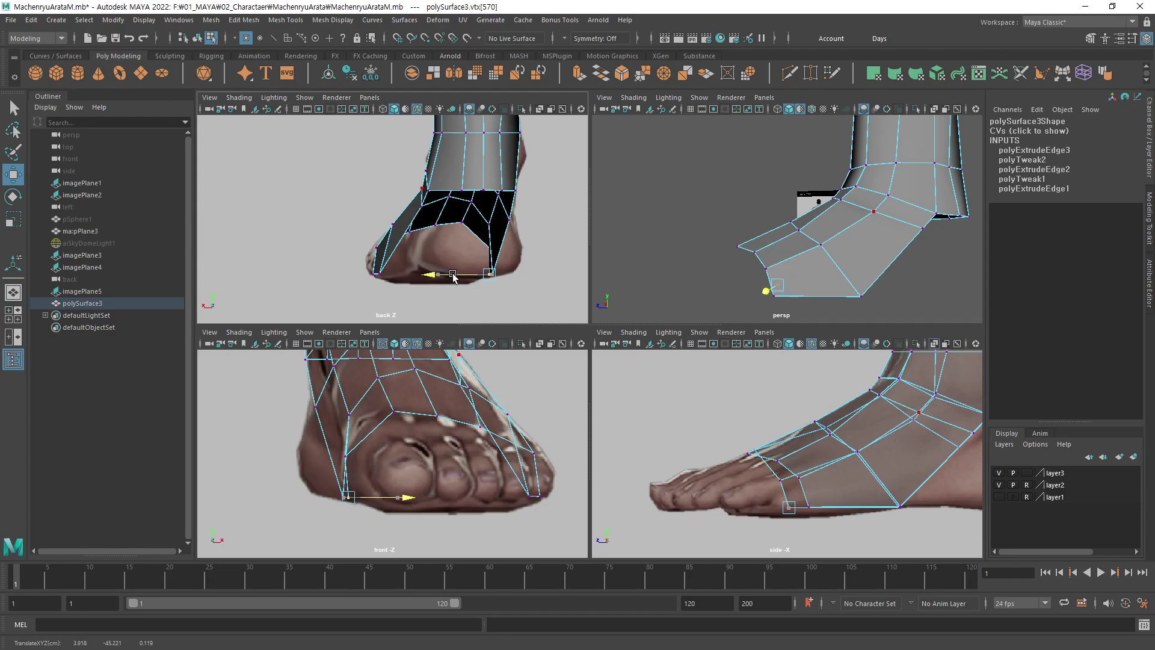
{"action": "left_click", "coordinate": [346, 461]}
Shift the vertex beside the big toe sideways onto the toe outline.
{"action": "key", "text": "q"}
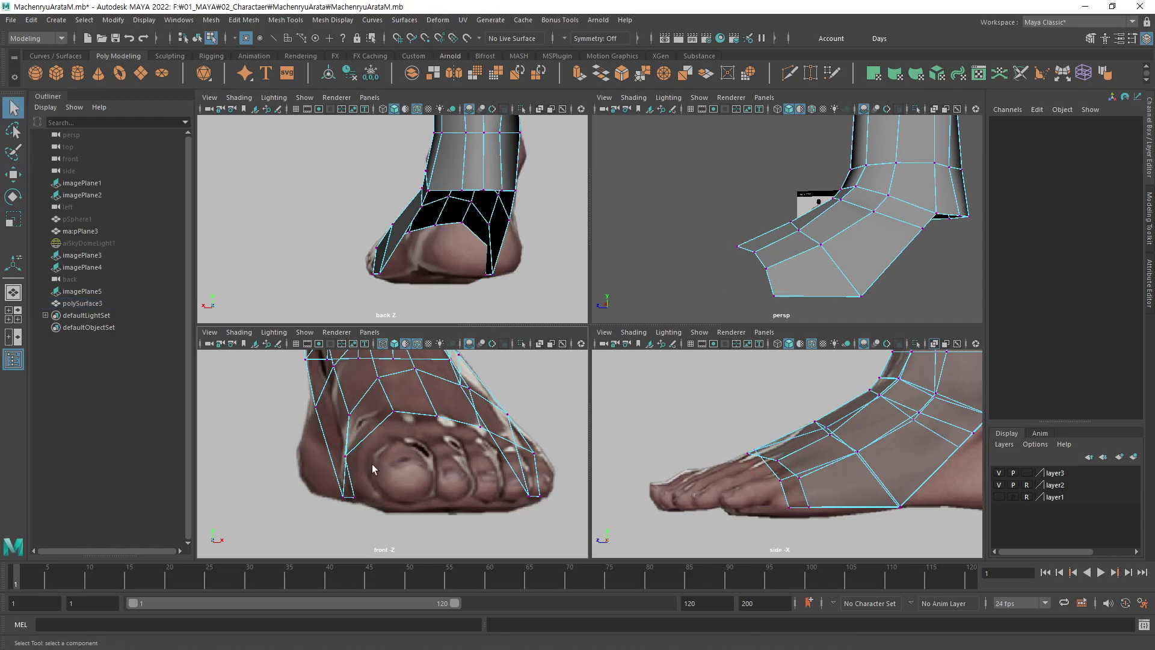
{"action": "left_click", "coordinate": [346, 456]}
{"action": "key", "text": "w"}
{"action": "left_click_drag", "start_coordinate": [359, 456], "coordinate": [401, 456]}
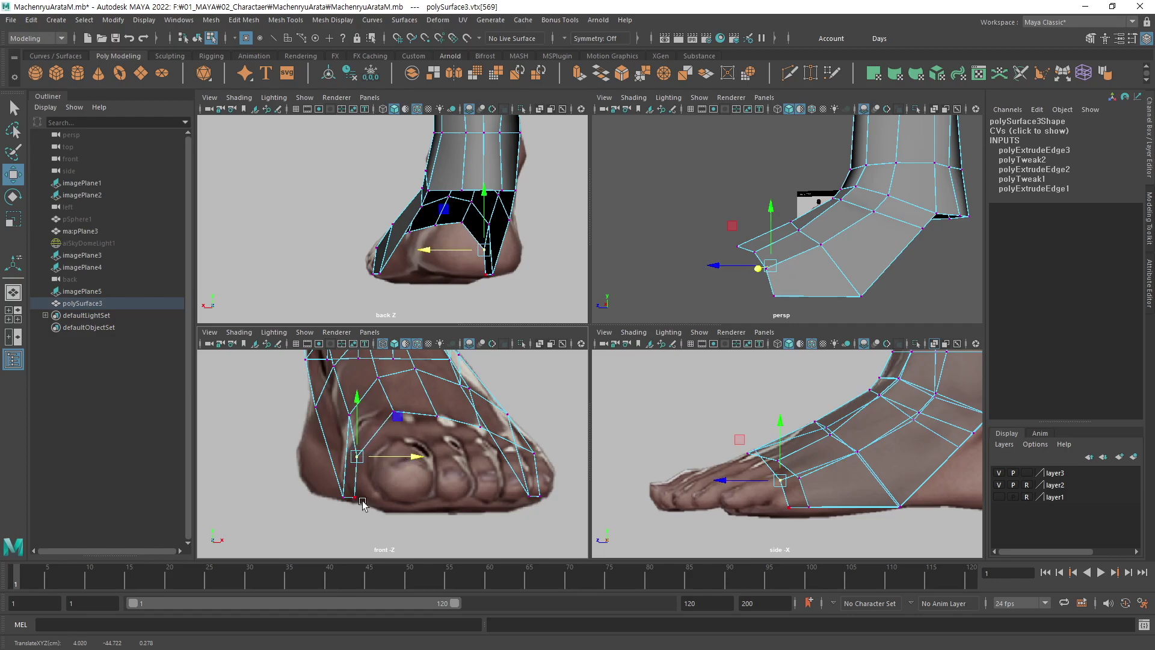
{"action": "left_click", "coordinate": [520, 527]}
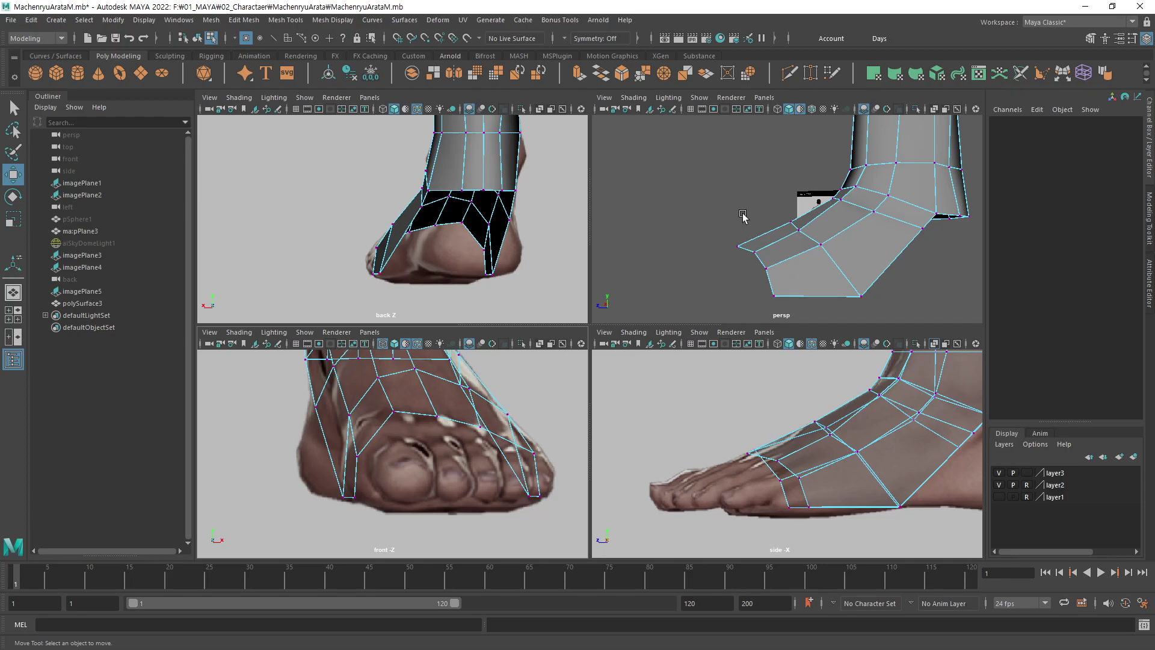
{"action": "mouse_move", "coordinate": [800, 229]}
{"action": "left_mouse_down", "text": "alt"}
{"action": "mouse_move", "coordinate": [908, 283]}
{"action": "mouse_move", "coordinate": [903, 291]}
{"action": "left_mouse_up", "text": "alt"}
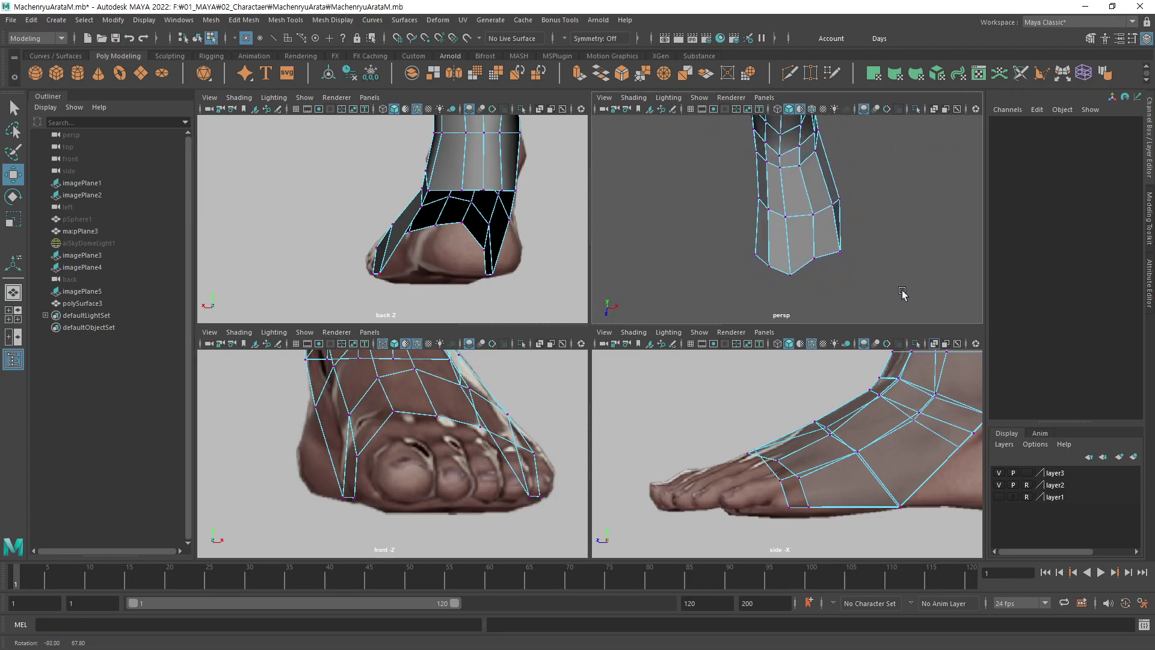
Push the outer-side foot vertices outward to widen the foot.
{"action": "left_click", "coordinate": [832, 250]}
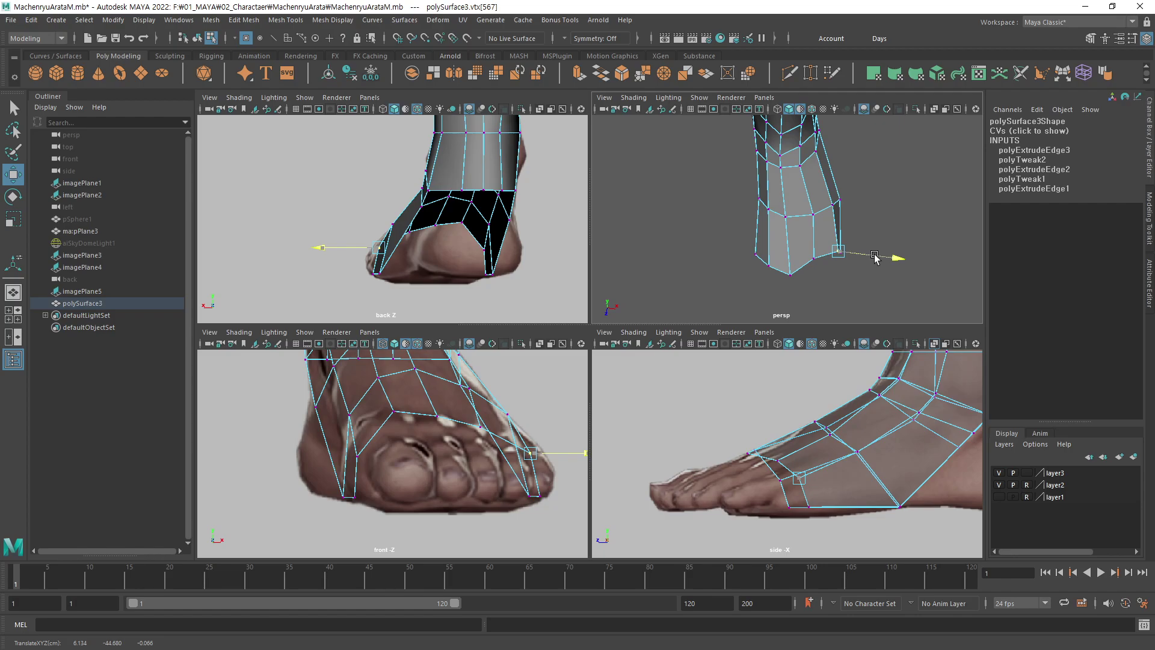
{"action": "left_click", "coordinate": [879, 288]}
{"action": "left_click_drag", "start_coordinate": [792, 267], "coordinate": [774, 269], "text": "alt"}
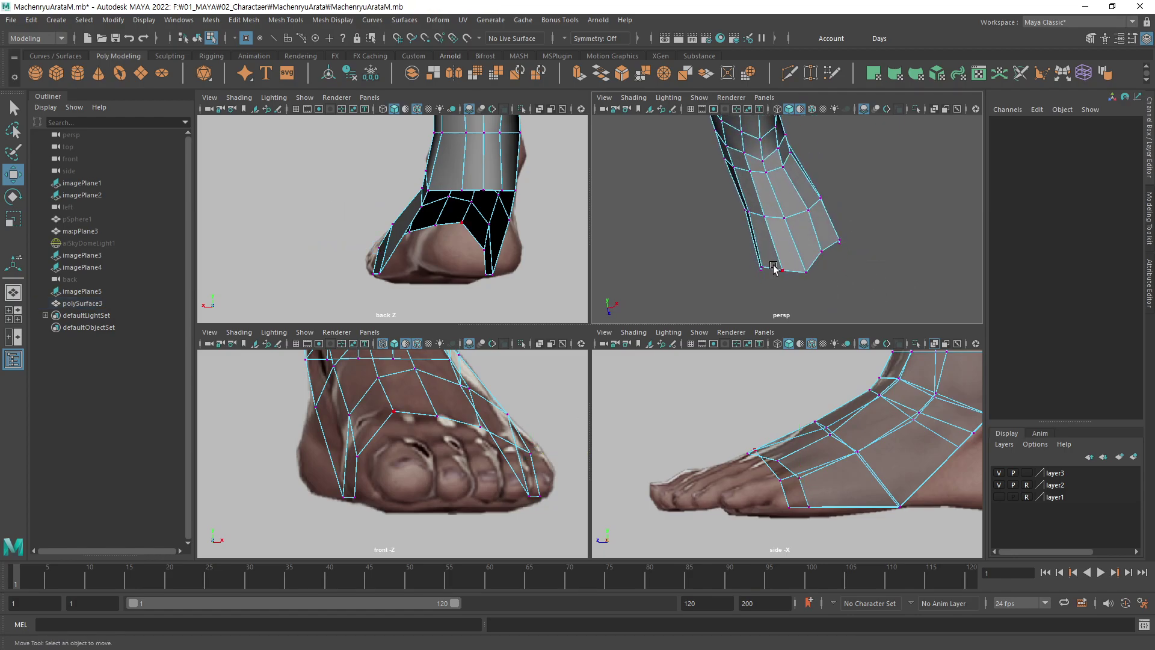
{"action": "left_click", "coordinate": [772, 268]}
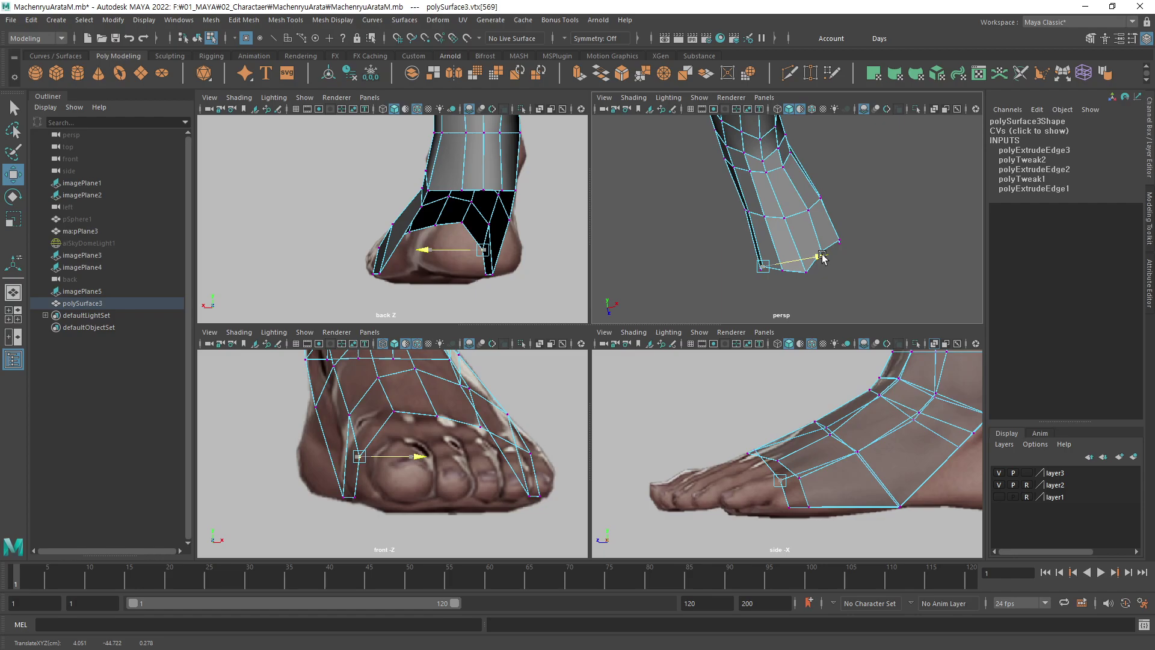
{"action": "left_click", "coordinate": [833, 279]}
{"action": "mouse_move", "coordinate": [833, 280]}
{"action": "left_mouse_down", "text": "alt"}
{"action": "mouse_move", "coordinate": [875, 269]}
{"action": "mouse_move", "coordinate": [865, 256]}
{"action": "left_mouse_up", "text": "alt"}
{"action": "left_click", "coordinate": [816, 264]}
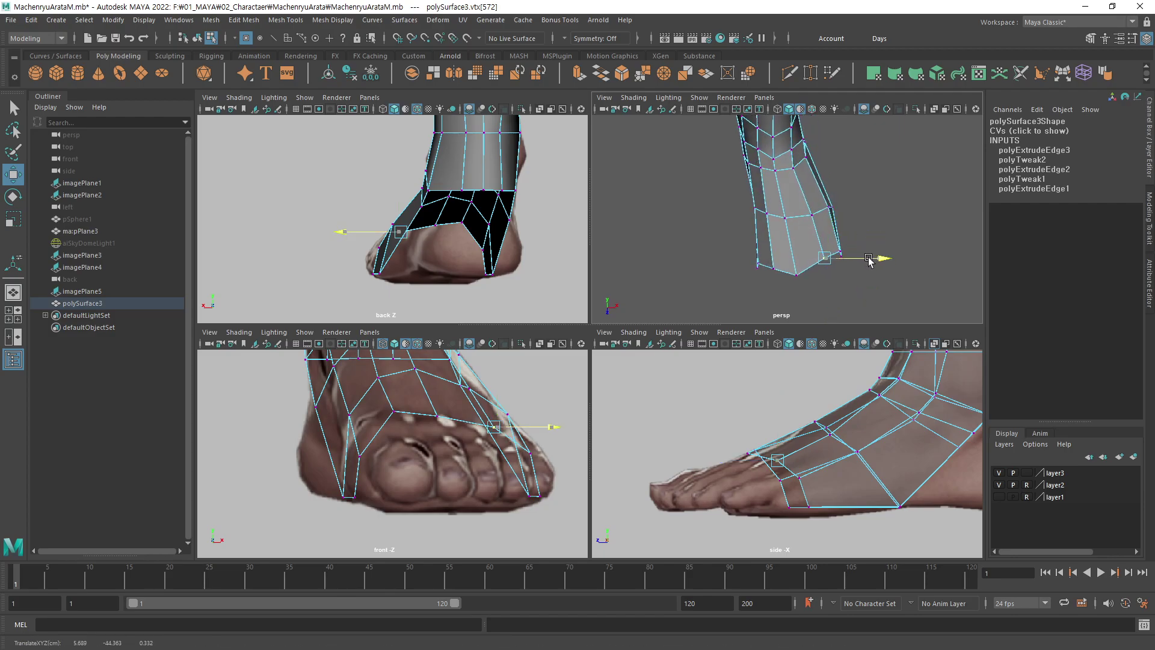
{"action": "left_click", "coordinate": [808, 217]}
{"action": "left_click_drag", "start_coordinate": [839, 216], "coordinate": [849, 216]}
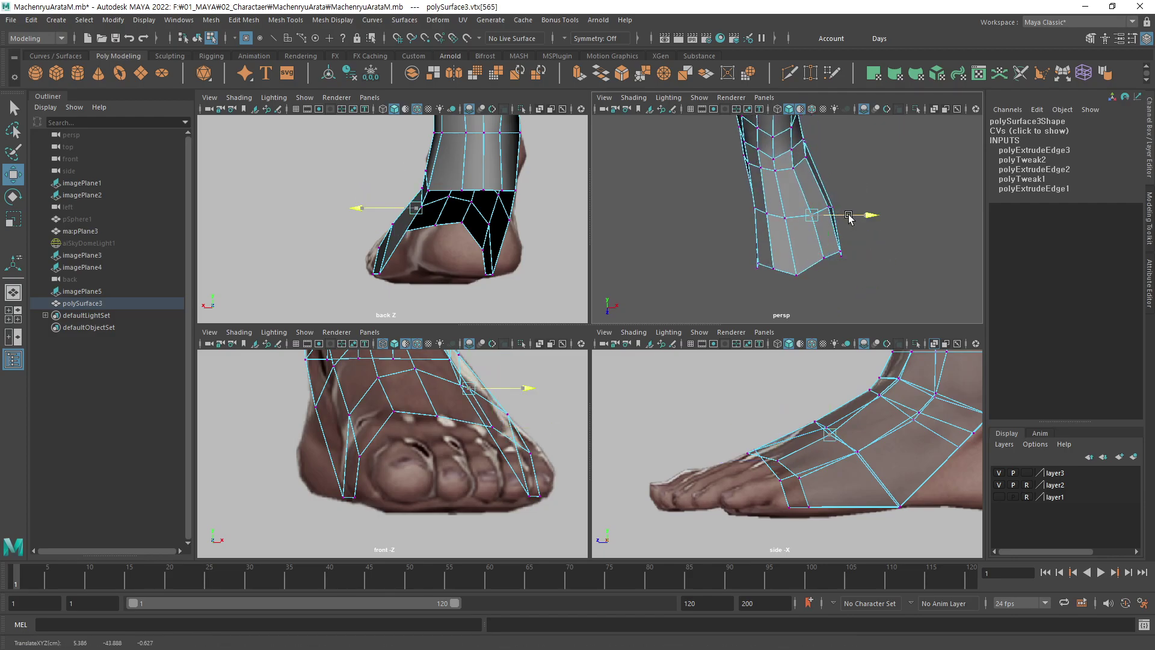
Shift the outer ankle vertex sideways and reframe the side and front views.
{"action": "left_click", "coordinate": [794, 169]}
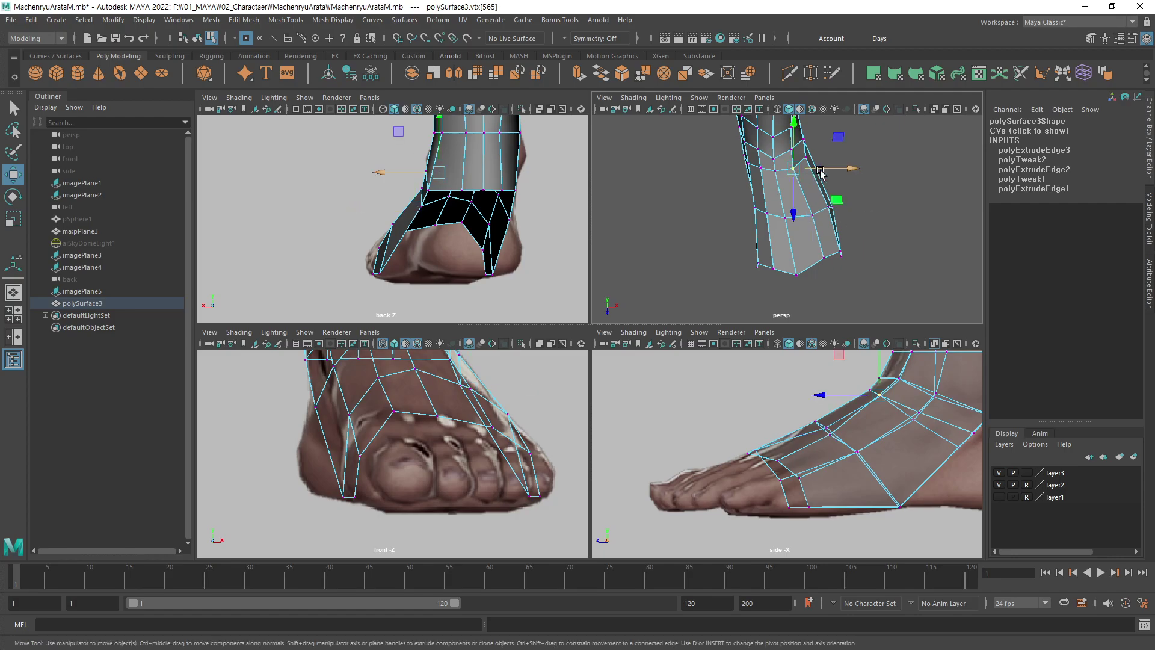
{"action": "left_click", "coordinate": [835, 175]}
{"action": "left_click", "coordinate": [892, 261]}
{"action": "mouse_move", "coordinate": [892, 261]}
{"action": "left_mouse_down", "text": "alt"}
{"action": "mouse_move", "coordinate": [850, 218]}
{"action": "mouse_move", "coordinate": [772, 233]}
{"action": "mouse_move", "coordinate": [812, 270]}
{"action": "left_mouse_up", "text": "alt"}
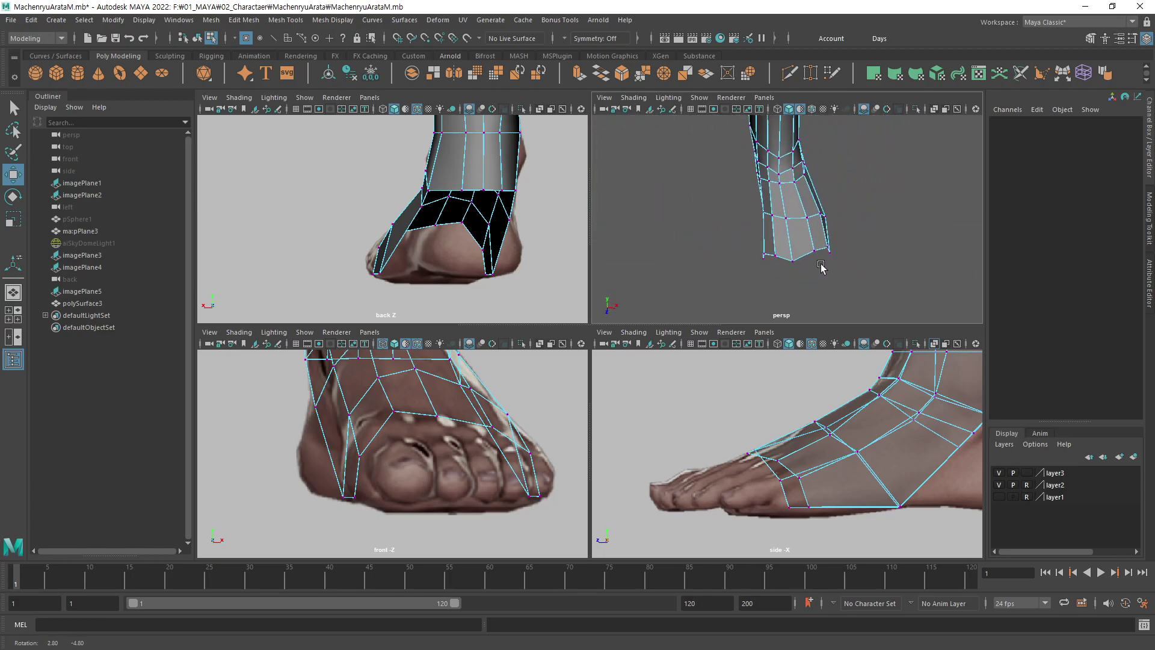
{"action": "middle_click_drag", "start_coordinate": [845, 465], "coordinate": [839, 475], "text": "alt"}
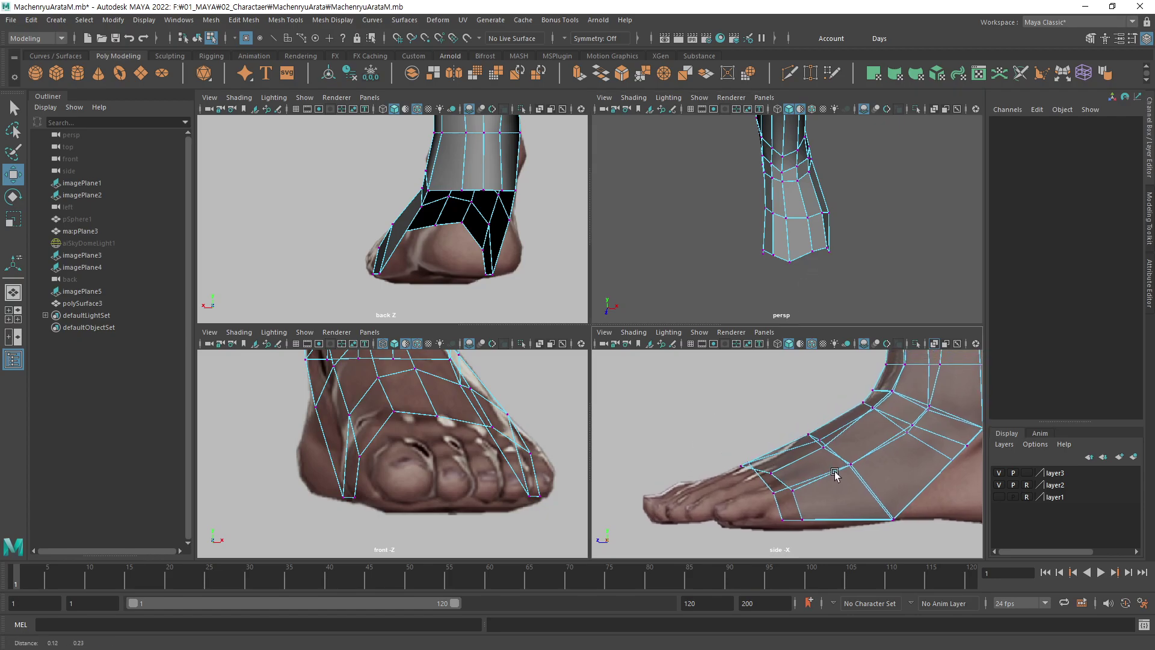
{"action": "middle_click_drag", "start_coordinate": [569, 494], "coordinate": [570, 519], "text": "alt"}
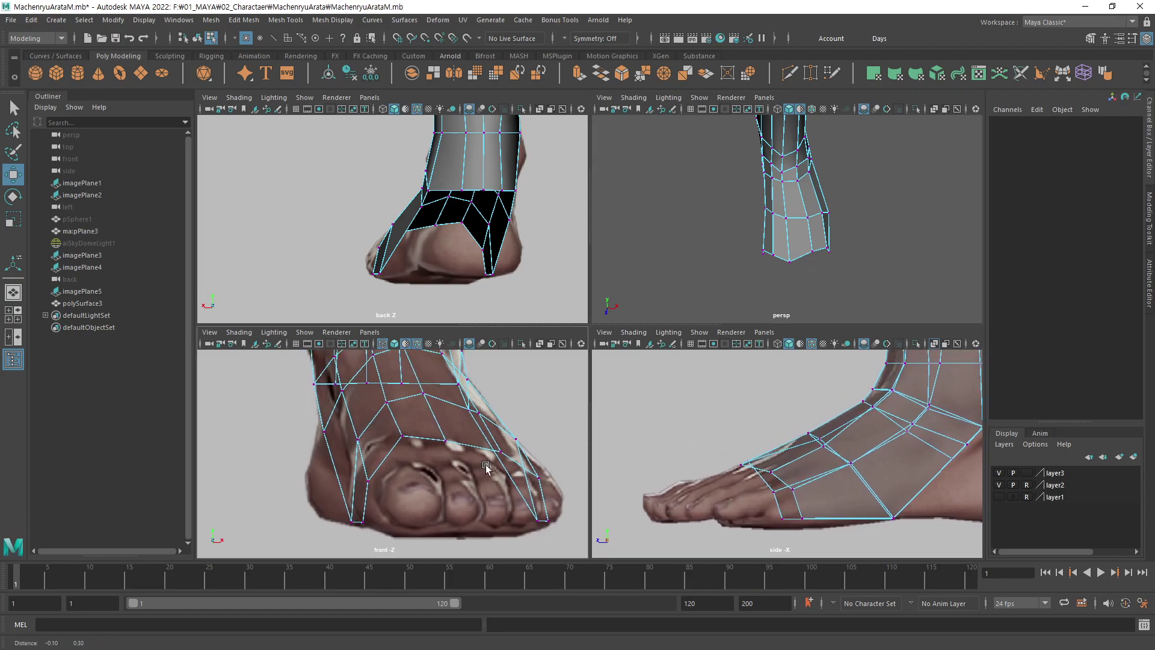
{"action": "key", "text": "F11"}
{"action": "left_click", "coordinate": [818, 487]}
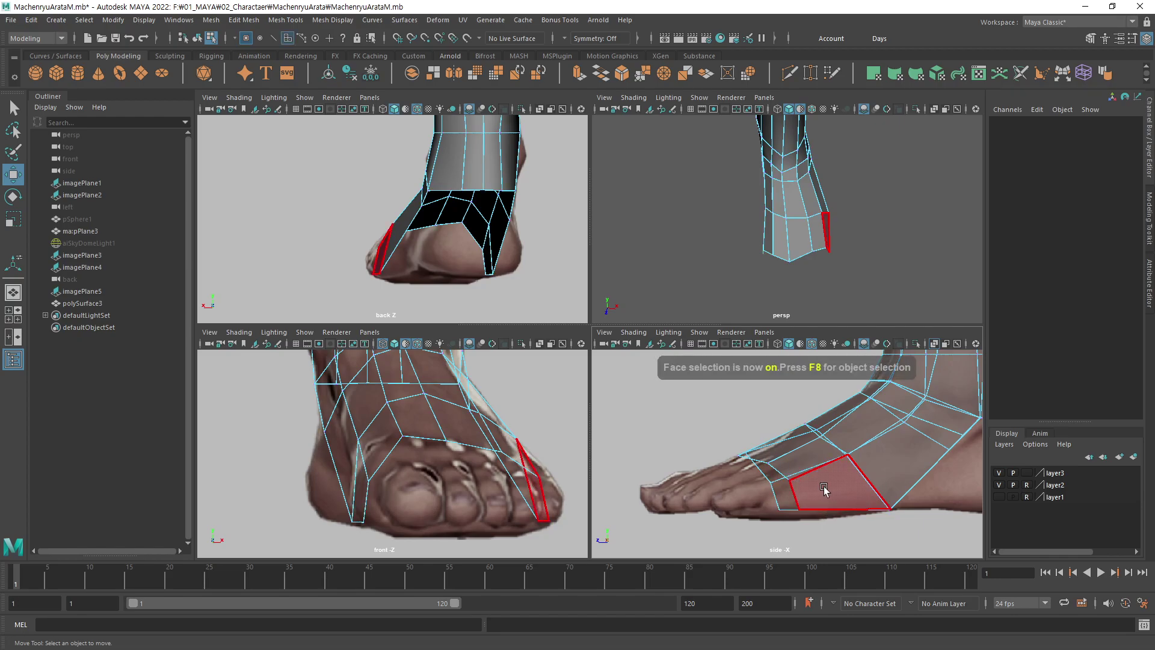
Select the face loop around the foot, then pick an ankle vertex instead.
{"action": "left_click", "coordinate": [818, 487]}
{"action": "double_click", "coordinate": [810, 452], "text": "shift"}
{"action": "key", "text": "q"}
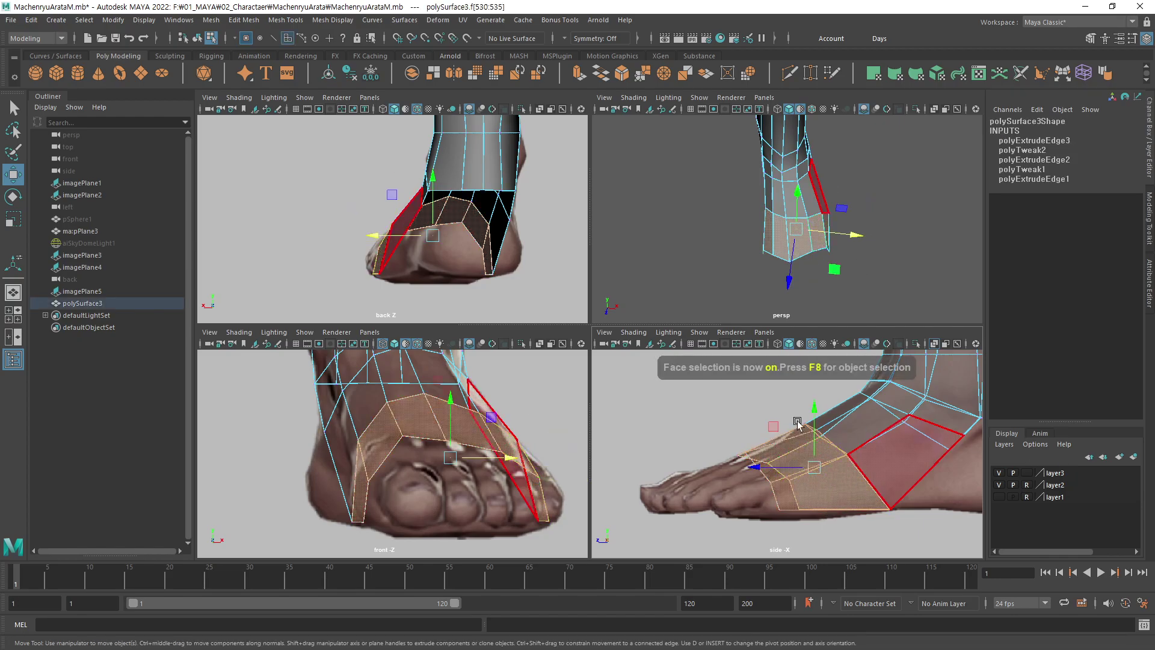
{"action": "key", "text": "F9"}
{"action": "left_click", "coordinate": [830, 403]}
{"action": "key", "text": "w"}
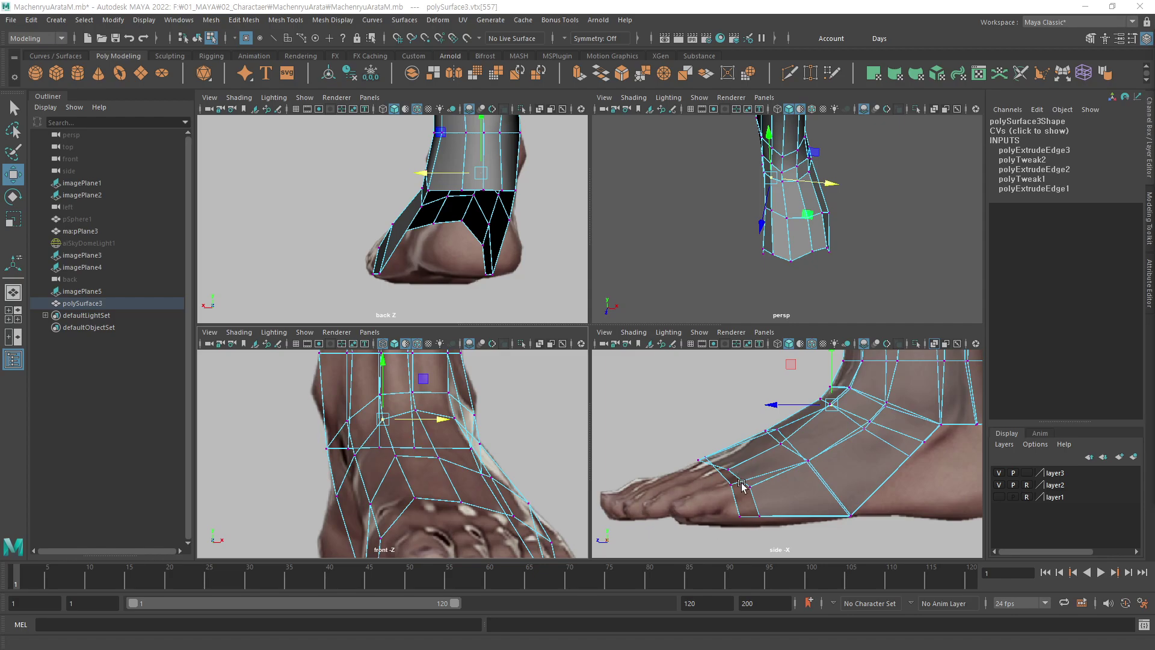
Frame the forefoot and extrude its front edges forward toward the toes.
{"action": "mouse_move", "coordinate": [741, 486]}
{"action": "right_mouse_down", "text": "alt"}
{"action": "mouse_move", "coordinate": [884, 442]}
{"action": "mouse_move", "coordinate": [914, 460]}
{"action": "mouse_move", "coordinate": [908, 478]}
{"action": "right_mouse_up", "text": "alt"}
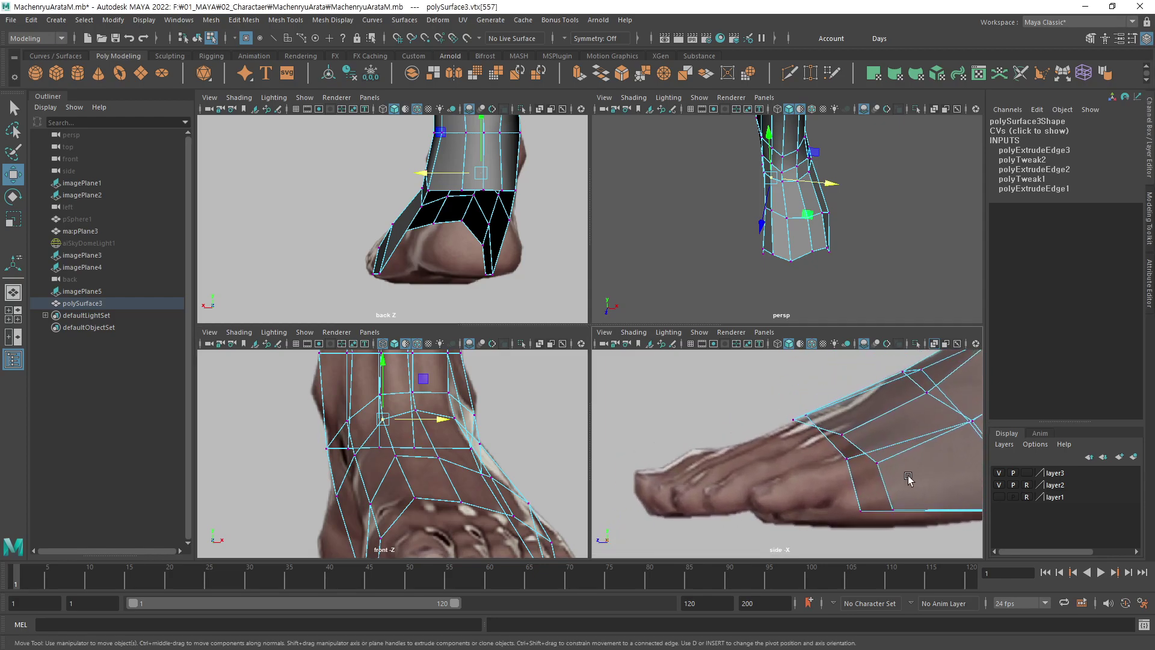
{"action": "middle_click_drag", "start_coordinate": [908, 479], "coordinate": [914, 465], "text": "alt"}
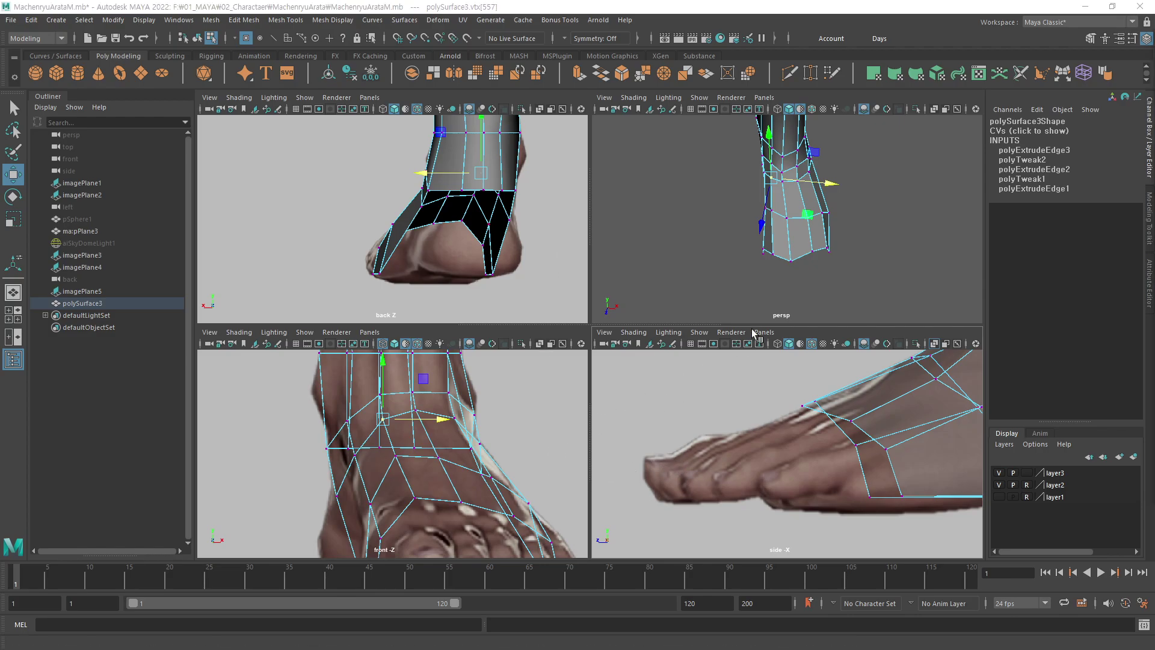
{"action": "middle_click_drag", "start_coordinate": [795, 435], "coordinate": [789, 404], "text": "alt"}
{"action": "key", "text": "F10"}
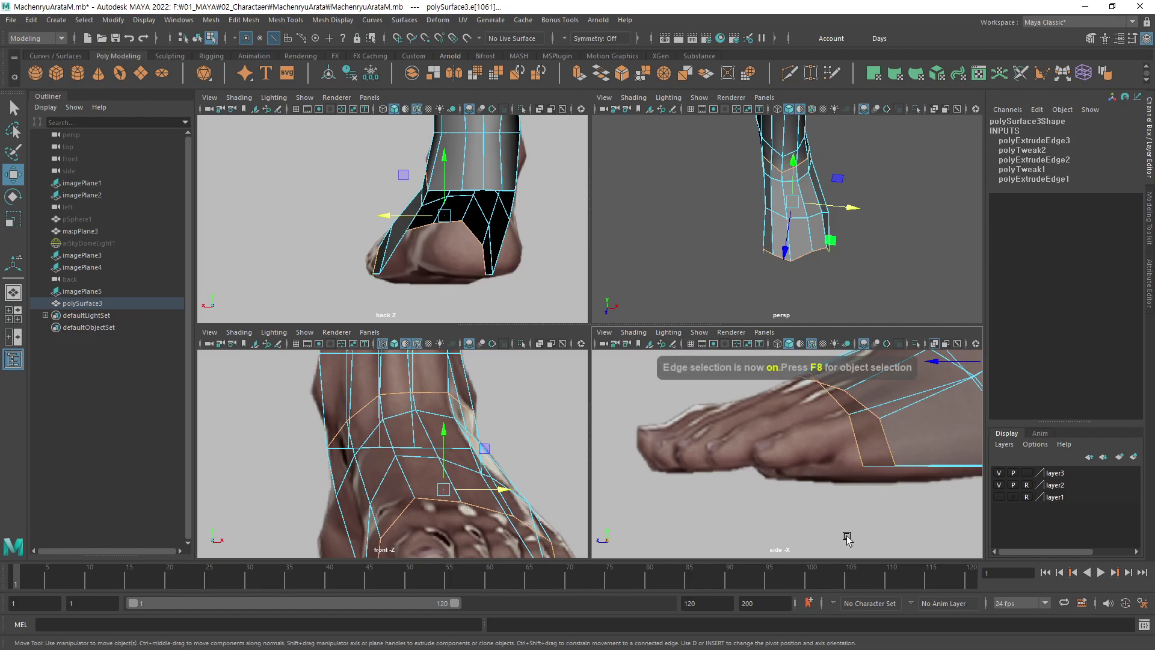
{"action": "middle_click_drag", "start_coordinate": [931, 360], "coordinate": [932, 424], "text": "alt"}
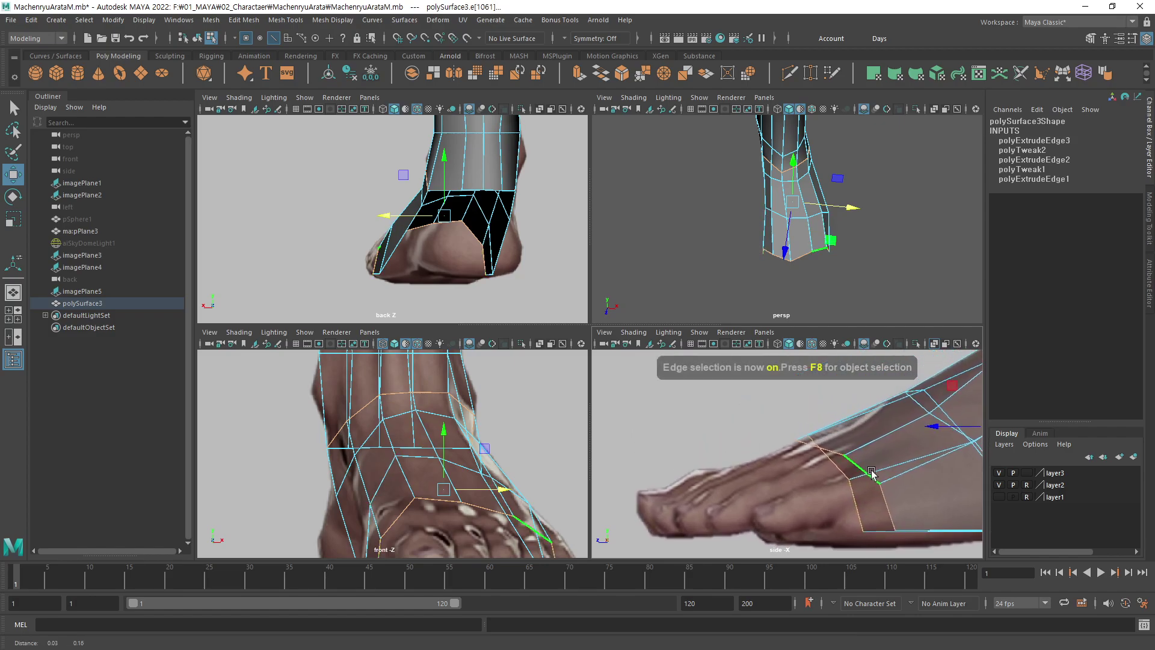
{"action": "middle_click_drag", "start_coordinate": [459, 536], "coordinate": [430, 456], "text": "alt"}
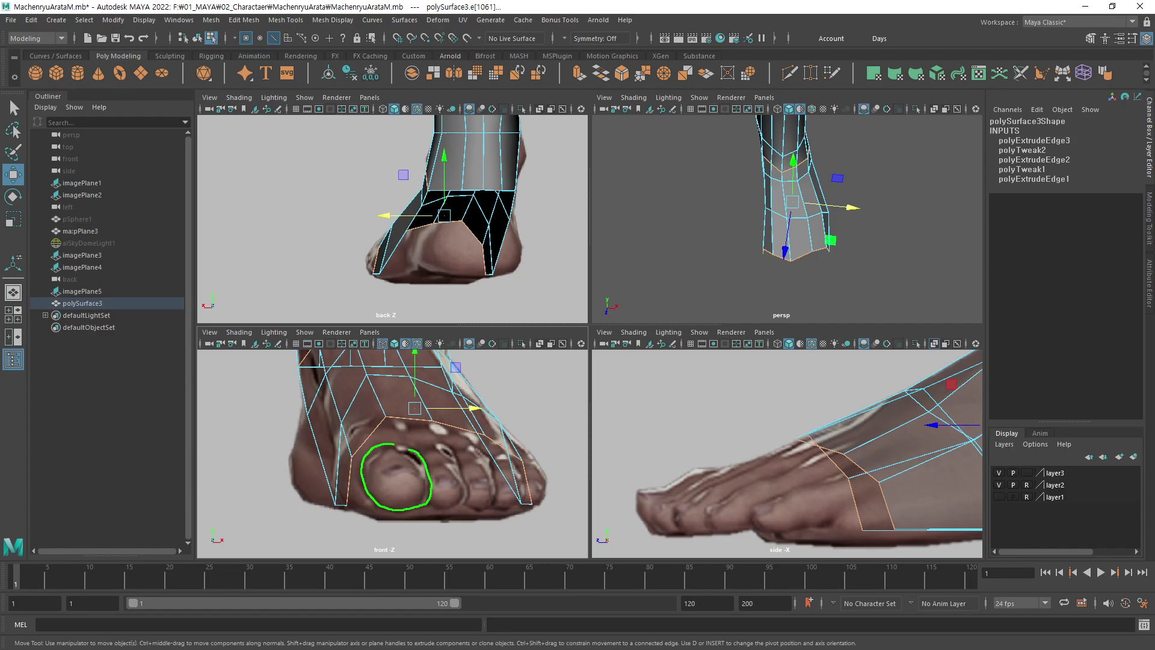
{"action": "key", "text": "Escape"}
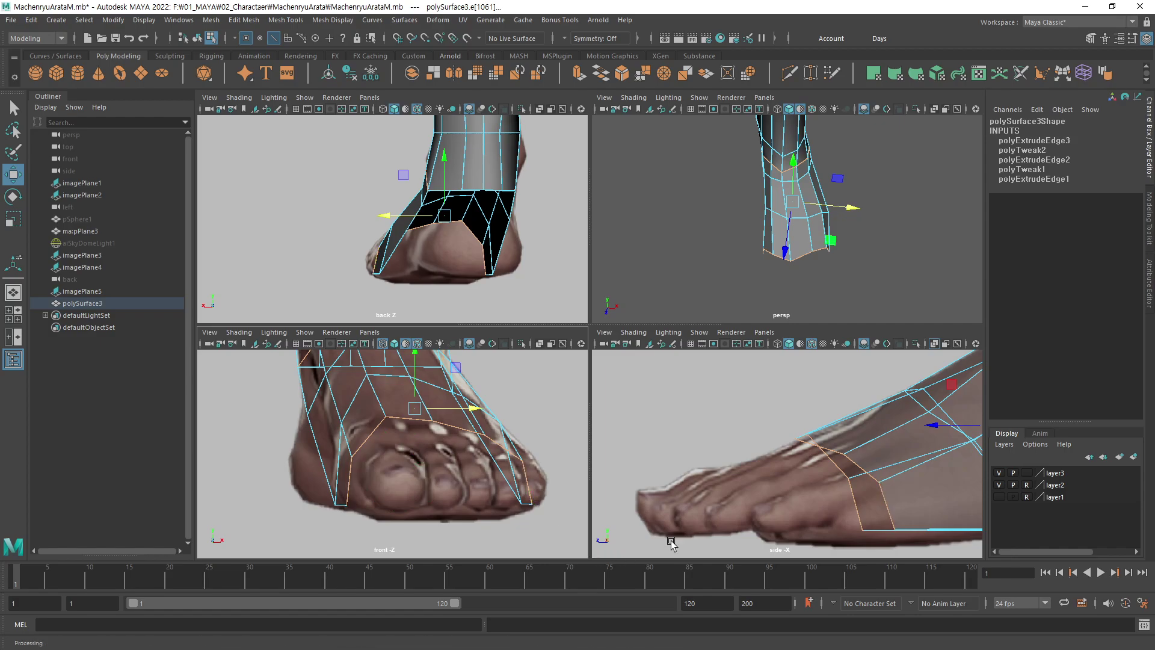
{"action": "middle_click_drag", "start_coordinate": [781, 477], "coordinate": [708, 469], "text": "alt"}
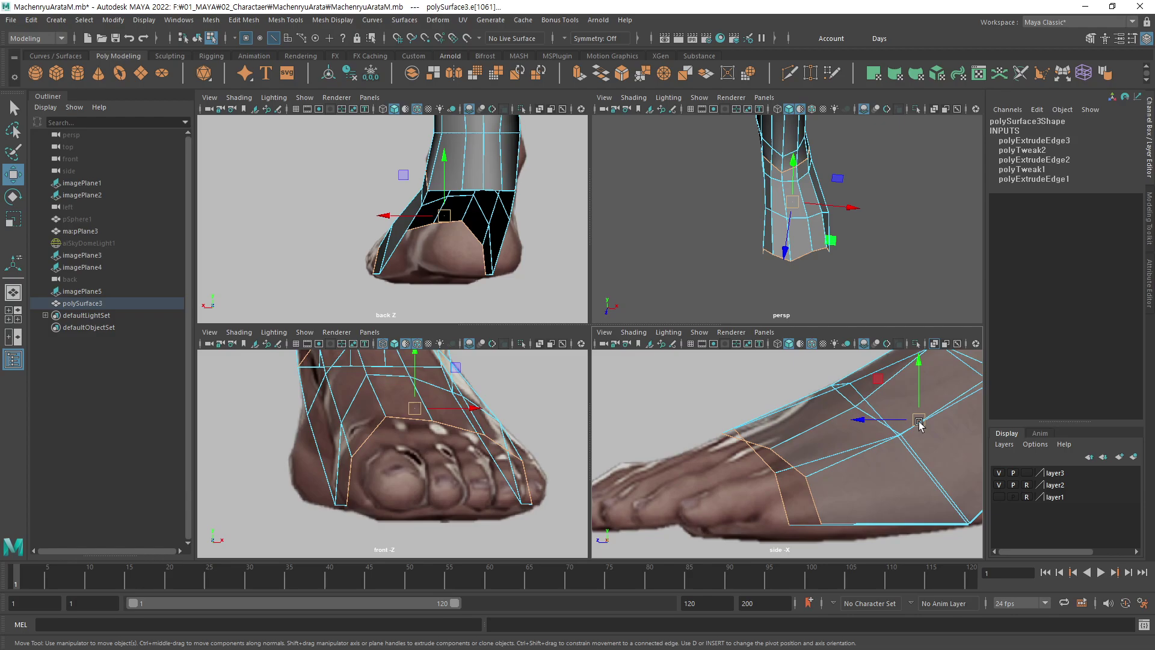
{"action": "left_click_drag", "start_coordinate": [882, 417], "coordinate": [824, 422], "text": "shift"}
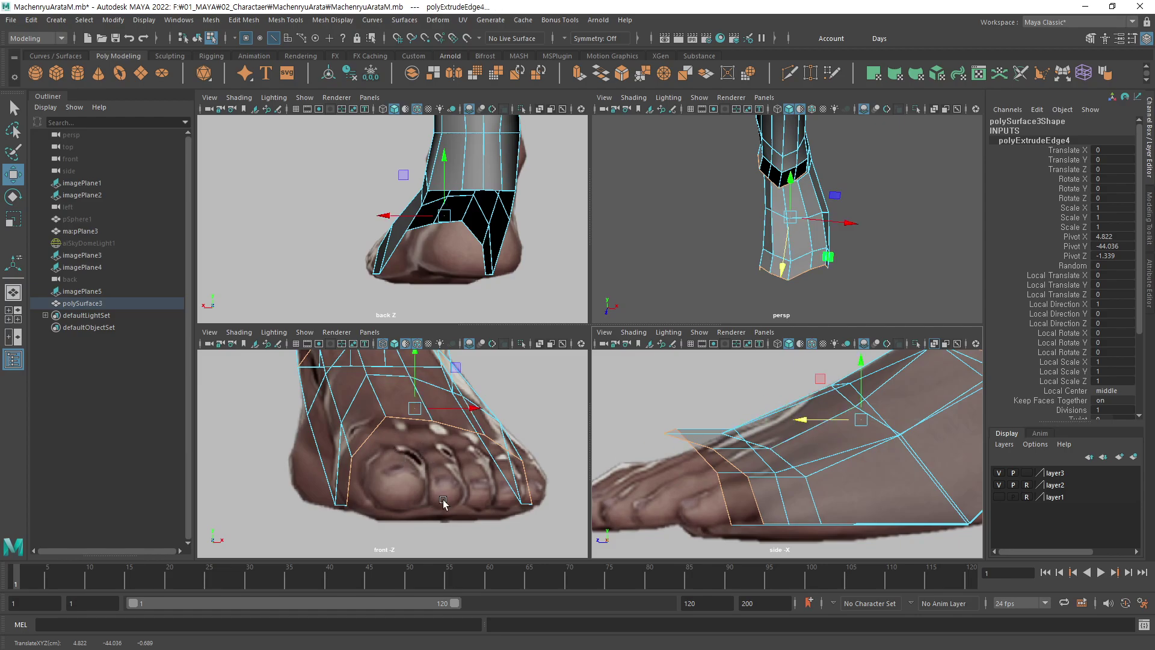
In vertex mode, slide the lower inner big-toe vertices right to fit the big toe.
{"action": "key", "text": "F9"}
{"action": "middle_click_drag", "start_coordinate": [698, 525], "coordinate": [764, 511], "text": "alt"}
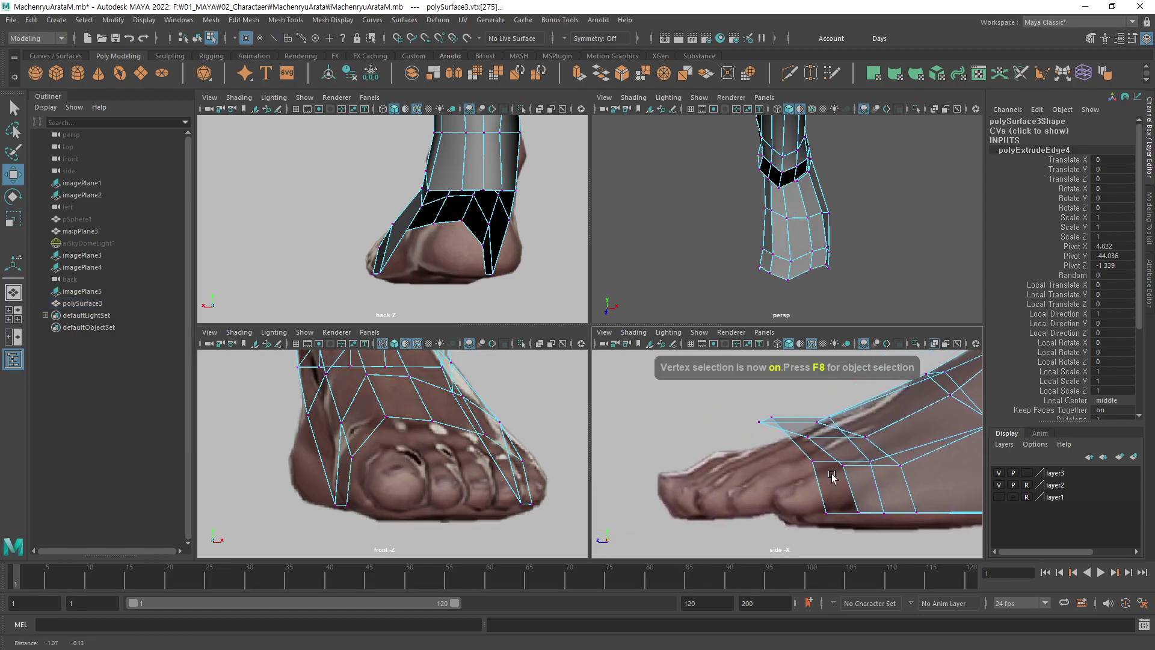
{"action": "left_click", "coordinate": [353, 461]}
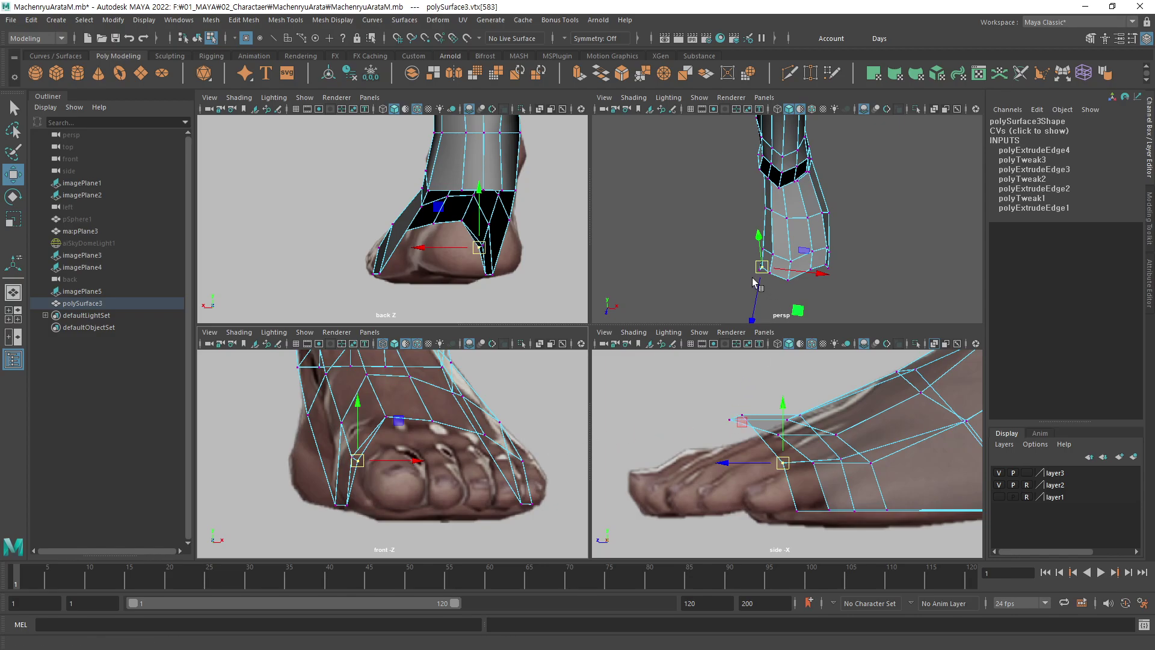
{"action": "middle_click_drag", "start_coordinate": [755, 244], "coordinate": [757, 210], "text": "alt"}
{"action": "scroll", "coordinate": [757, 209], "scroll_direction": "up", "scroll_amount": 3}
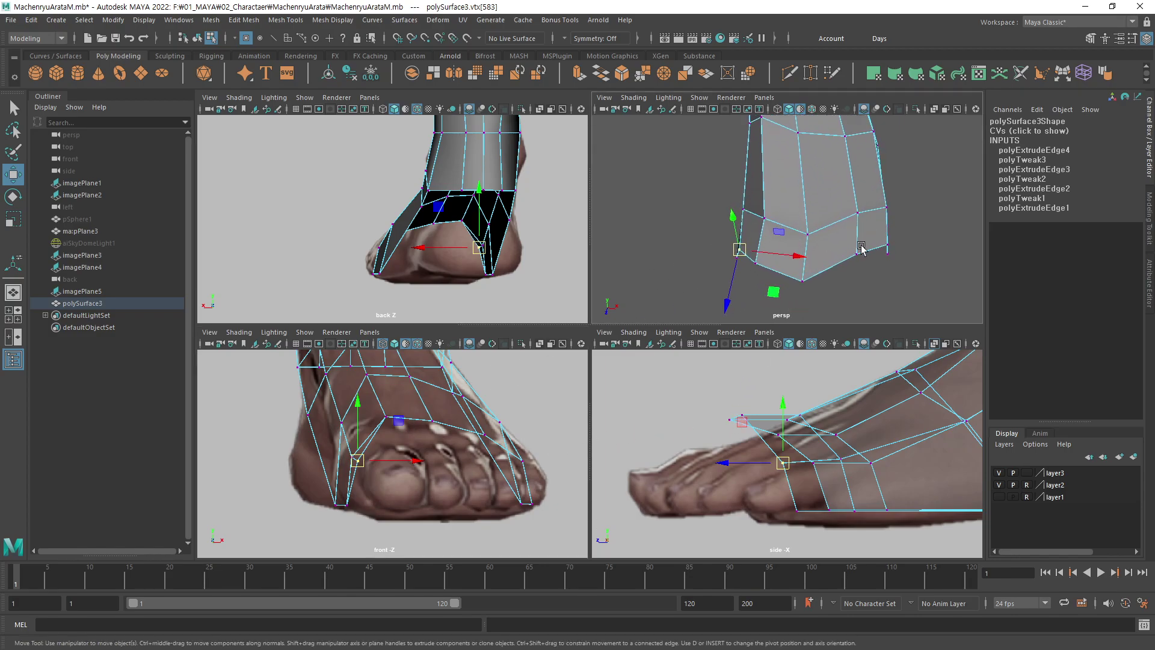
{"action": "left_click_drag", "start_coordinate": [757, 210], "coordinate": [740, 234], "text": "alt"}
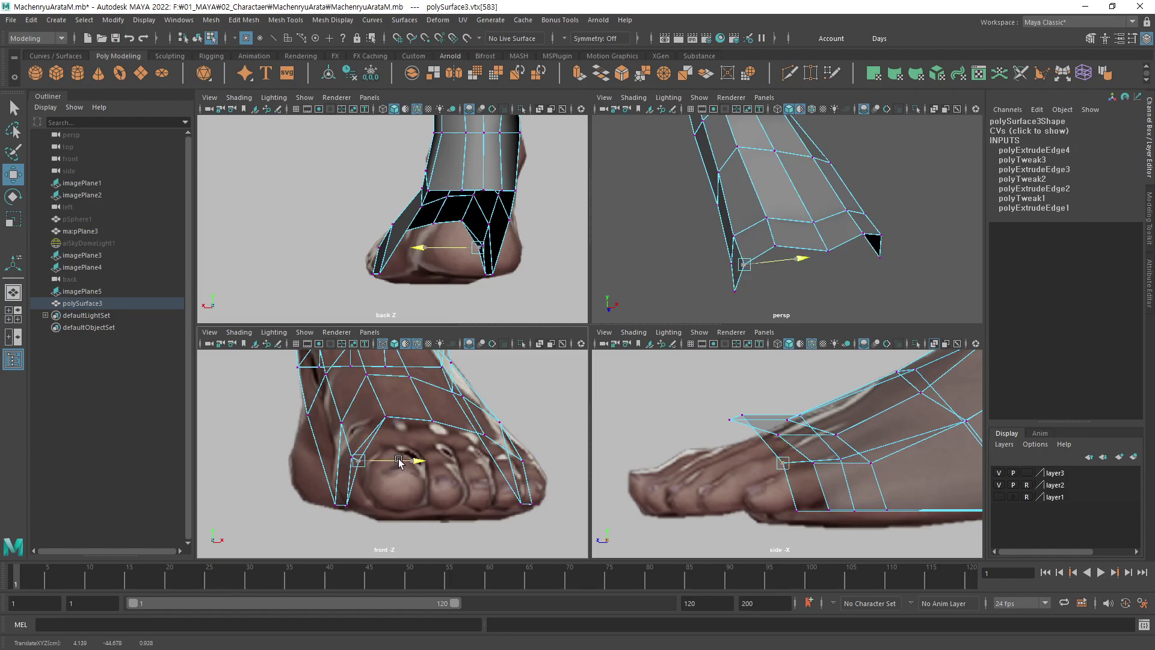
{"action": "left_click", "coordinate": [350, 514]}
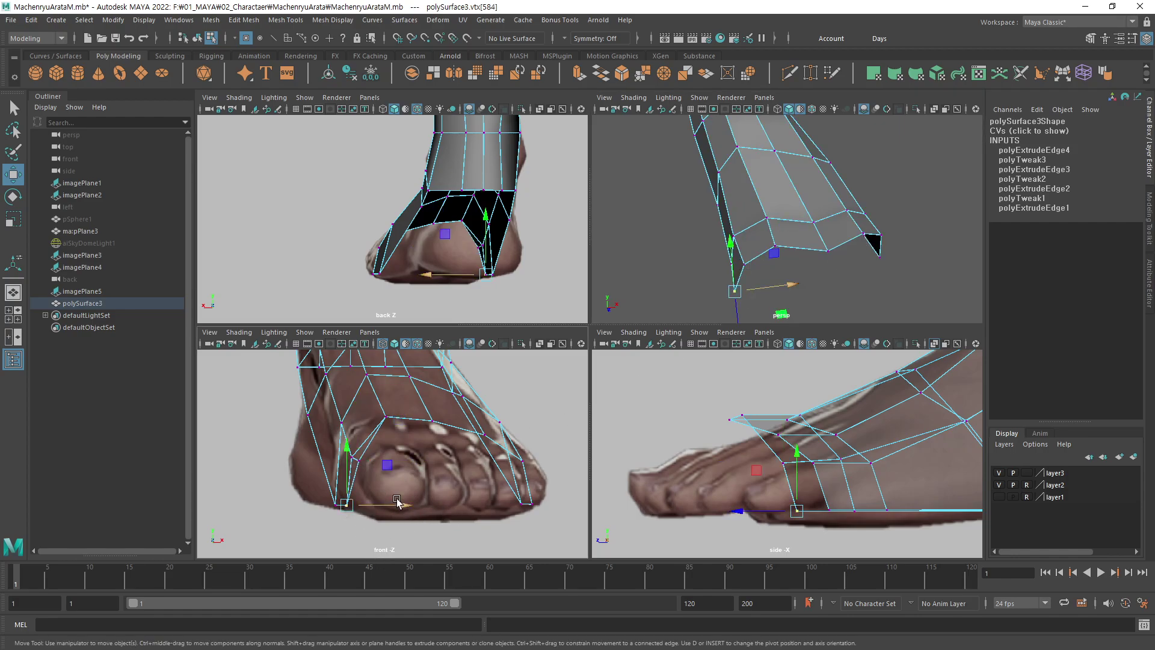
{"action": "left_click_drag", "start_coordinate": [401, 505], "coordinate": [415, 509]}
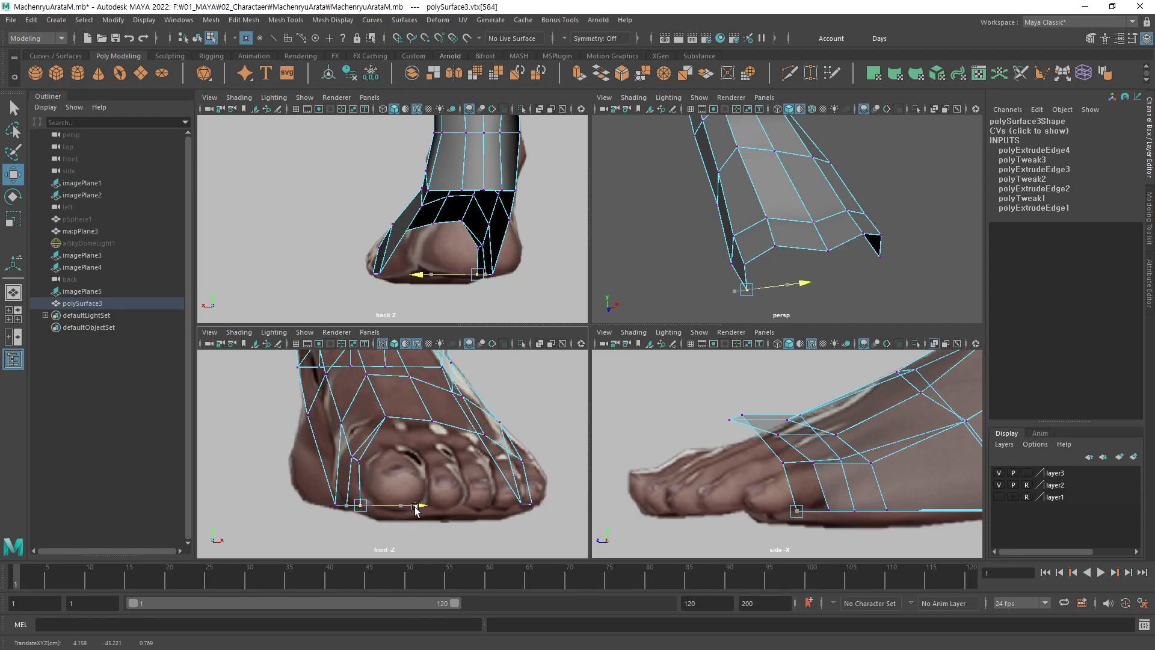
{"action": "left_click", "coordinate": [359, 461]}
{"action": "left_click", "coordinate": [358, 505]}
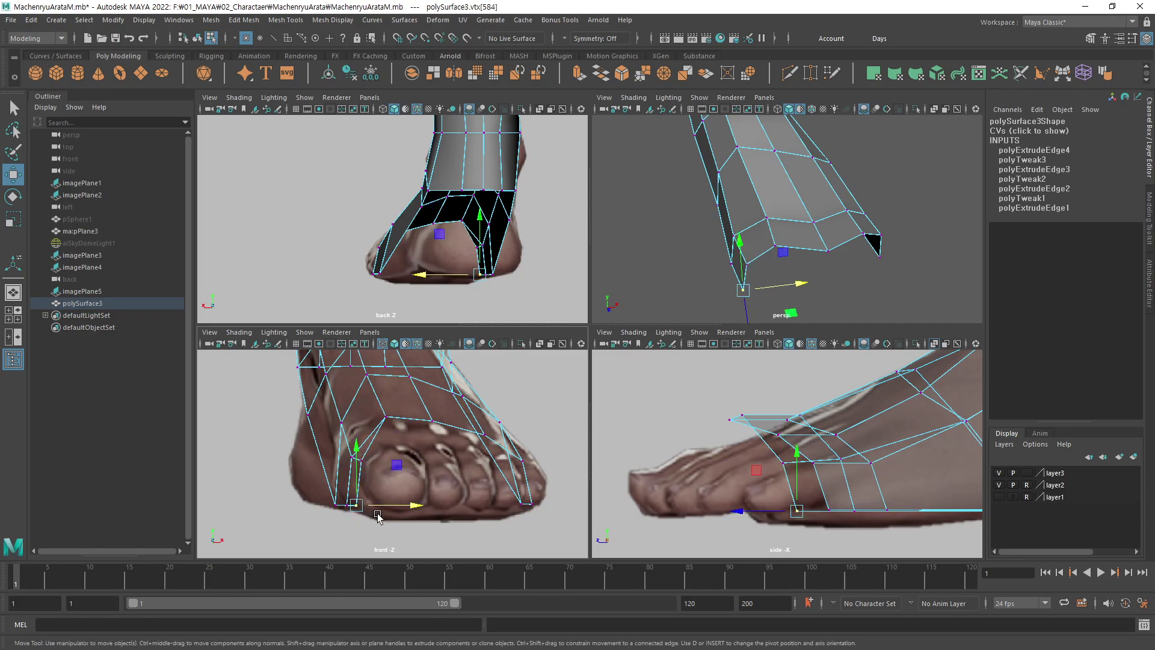
{"action": "left_click_drag", "start_coordinate": [369, 512], "coordinate": [390, 509]}
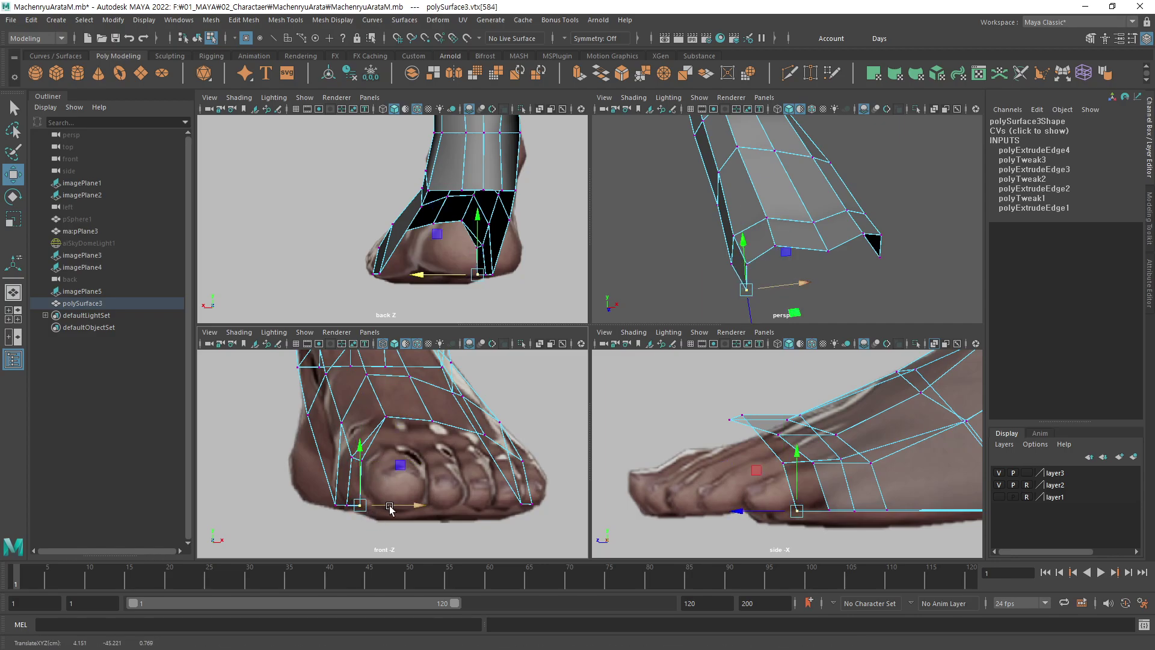
Lower the new toe section's top vertex and pull it forward in the side view.
{"action": "key", "text": "q"}
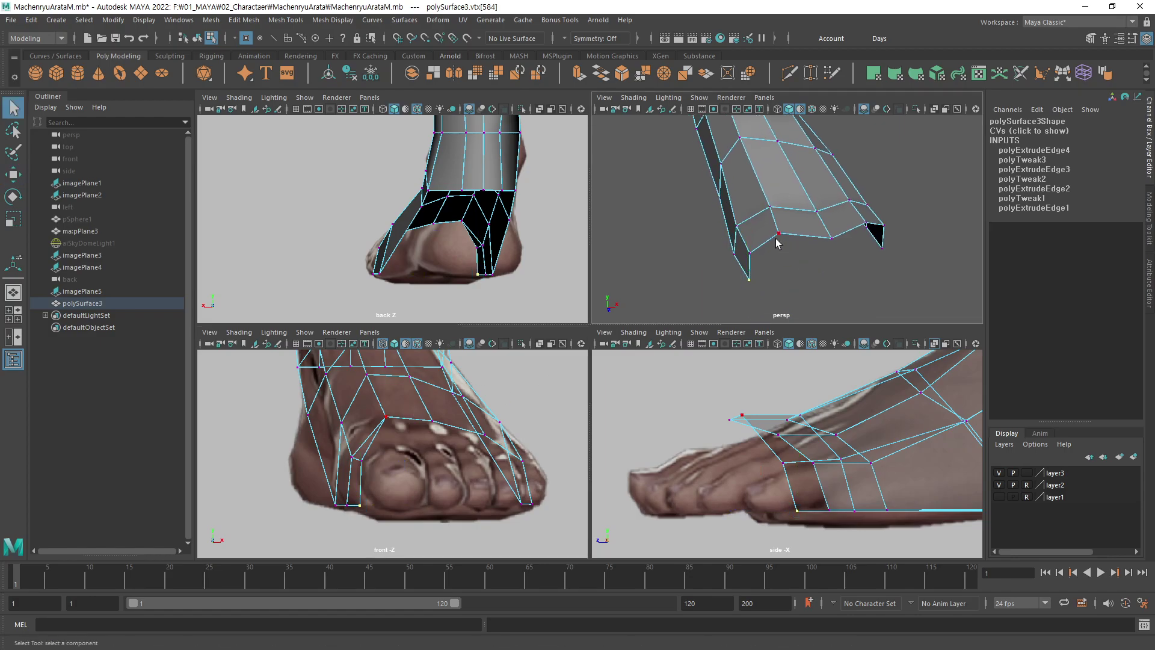
{"action": "key", "text": "w"}
{"action": "left_click_drag", "start_coordinate": [386, 419], "coordinate": [394, 443]}
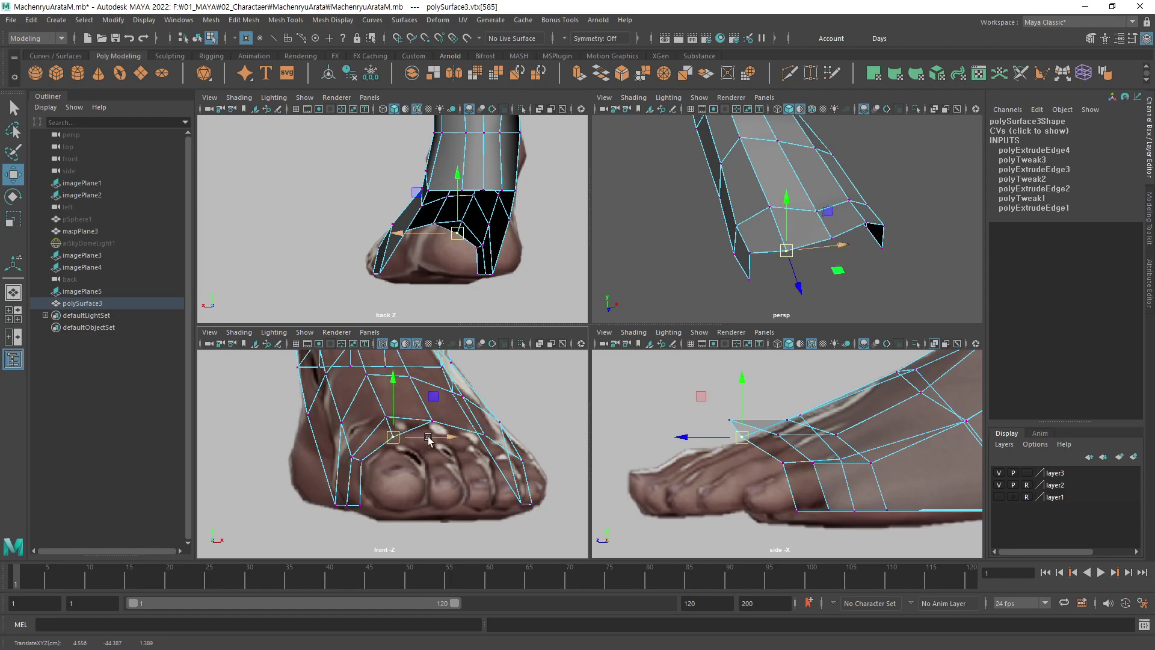
{"action": "scroll", "coordinate": [772, 435], "scroll_direction": "up", "scroll_amount": 1}
{"action": "left_click_drag", "start_coordinate": [737, 434], "coordinate": [733, 442]}
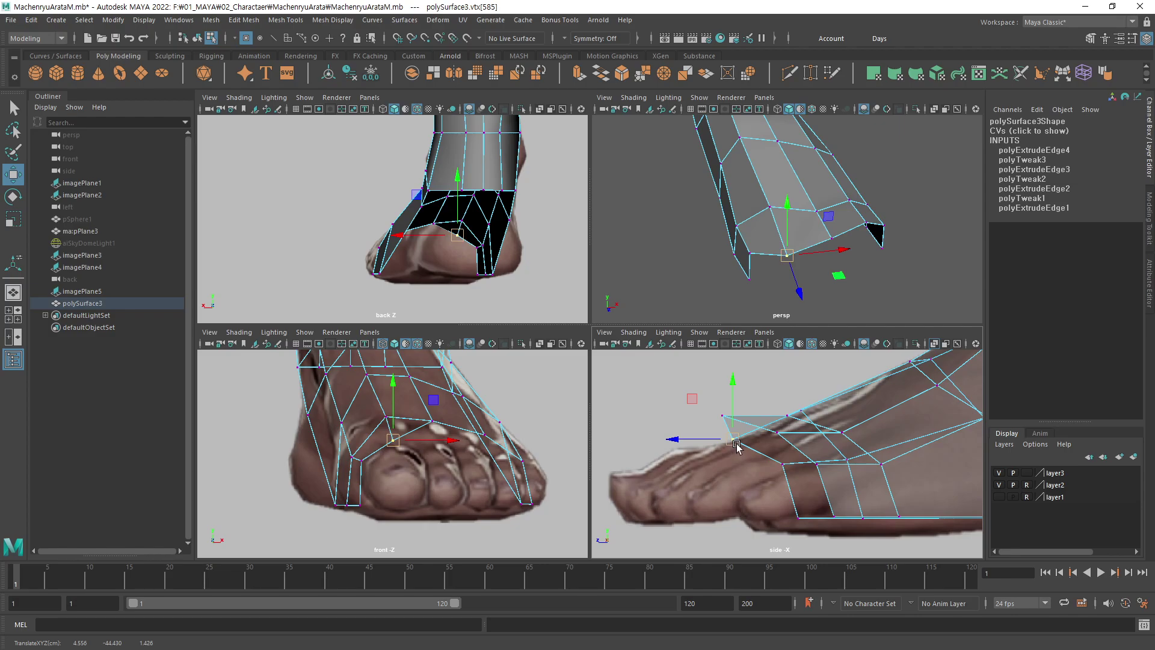
{"action": "left_click_drag", "start_coordinate": [732, 448], "coordinate": [728, 444]}
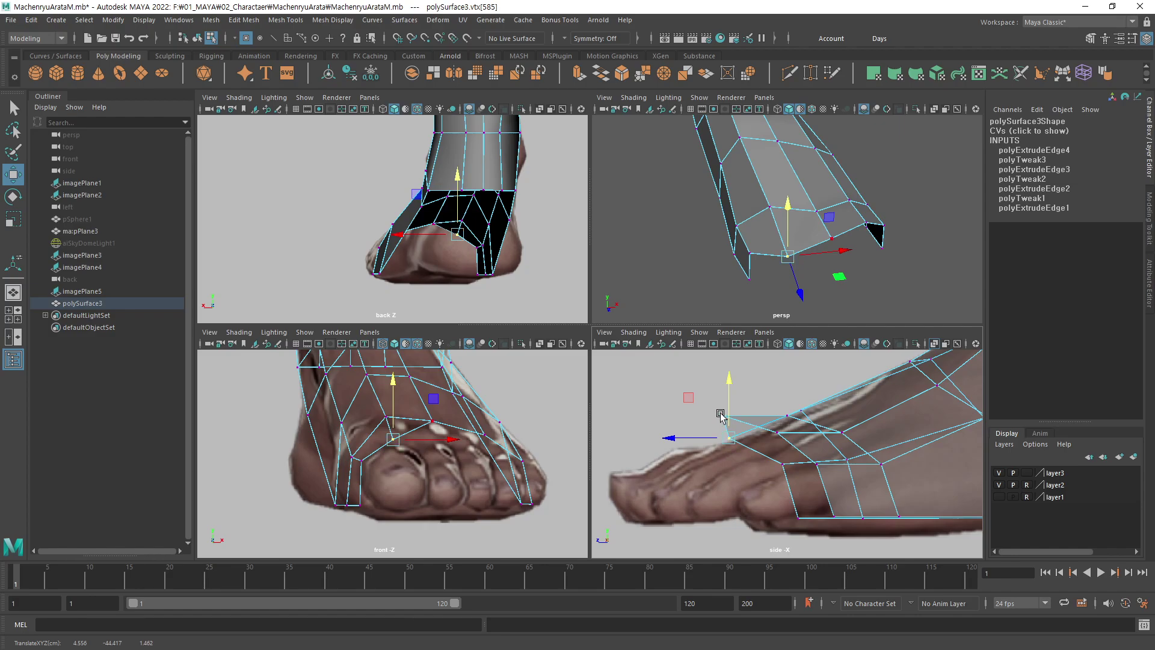
Nudge the outer-side toe vertices up and back along the foot's outer edge.
{"action": "left_click", "coordinate": [738, 441]}
{"action": "left_click_drag", "start_coordinate": [740, 442], "coordinate": [773, 462]}
{"action": "left_click", "coordinate": [777, 436]}
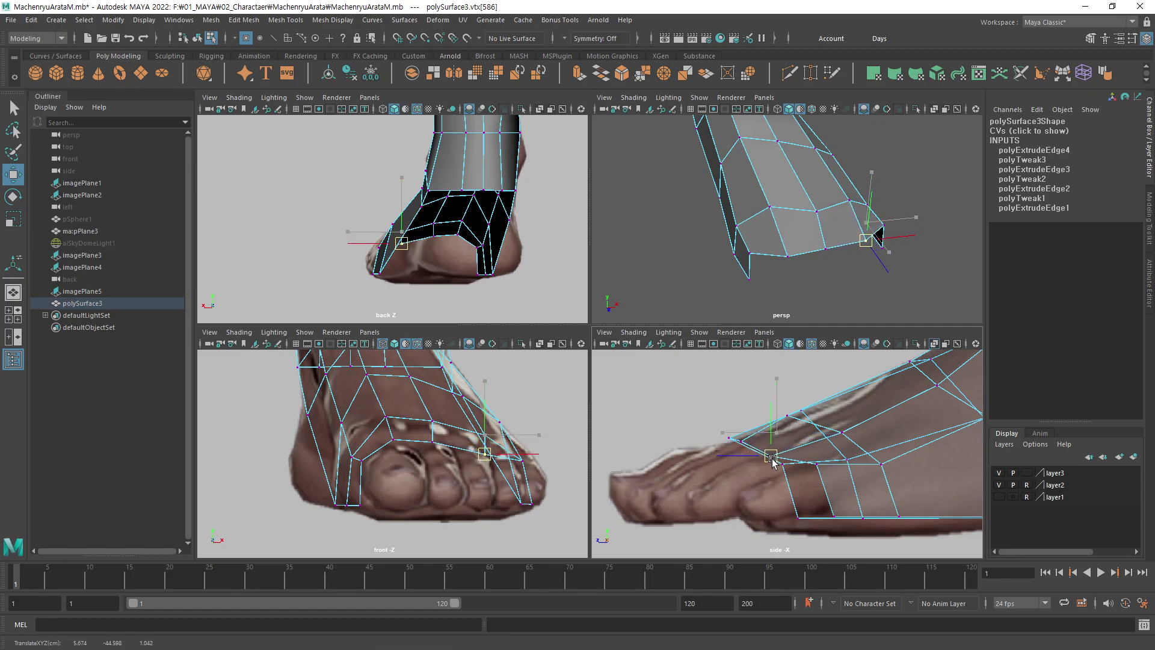
{"action": "left_click_drag", "start_coordinate": [772, 461], "coordinate": [785, 456]}
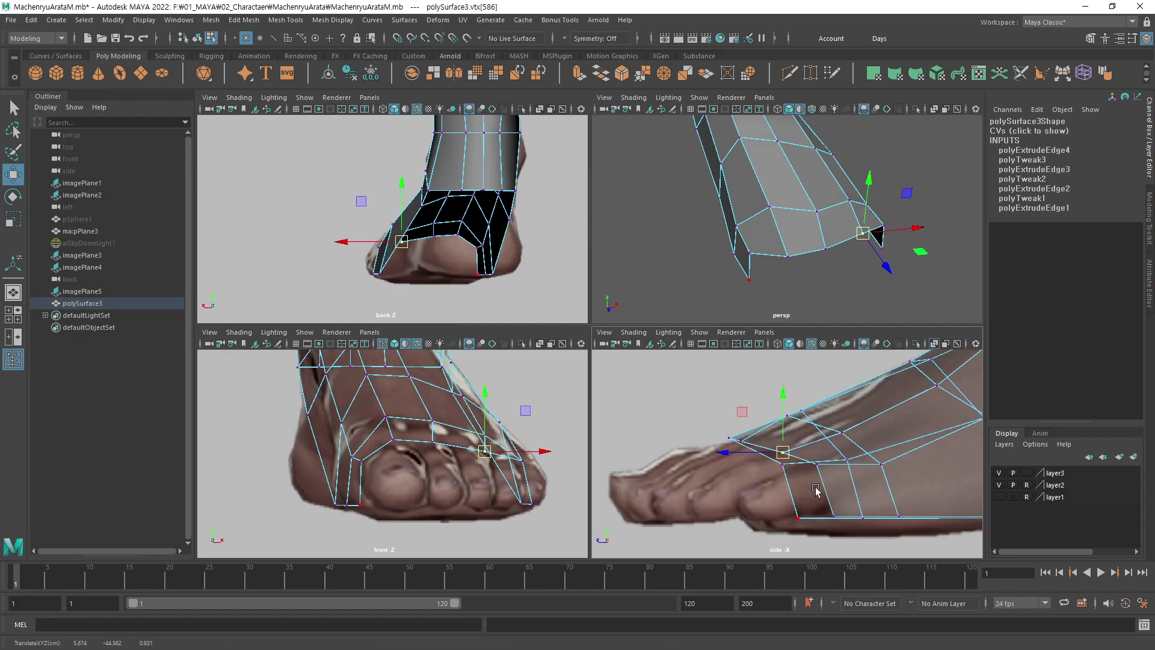
{"action": "left_click", "coordinate": [819, 467]}
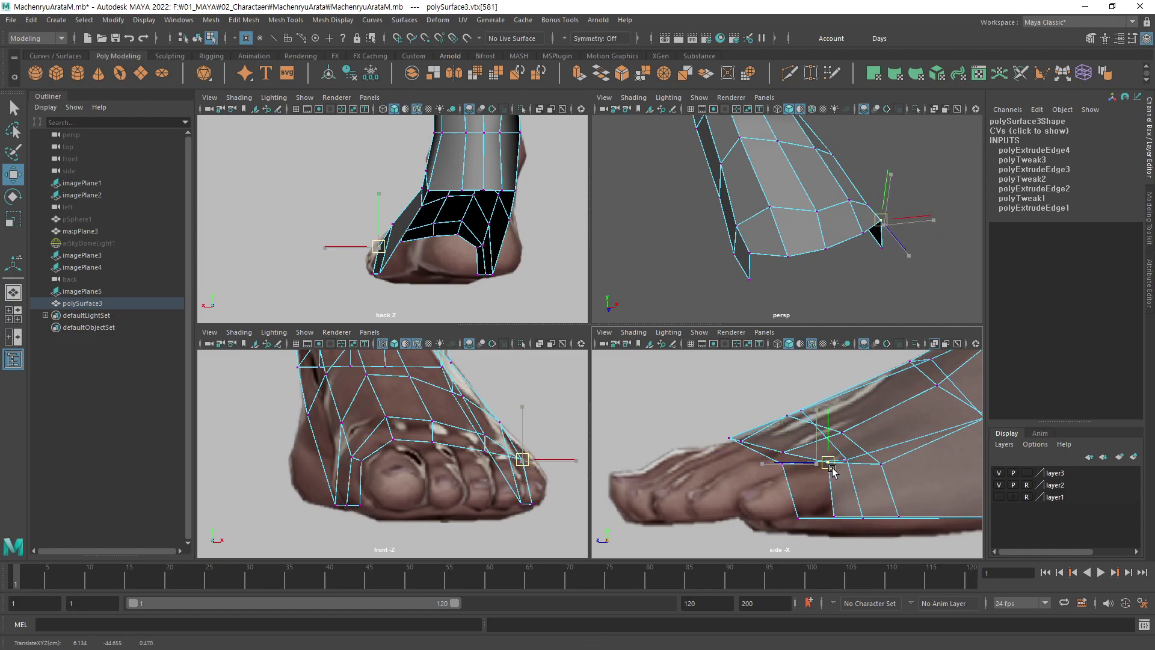
{"action": "left_click_drag", "start_coordinate": [820, 468], "coordinate": [830, 468]}
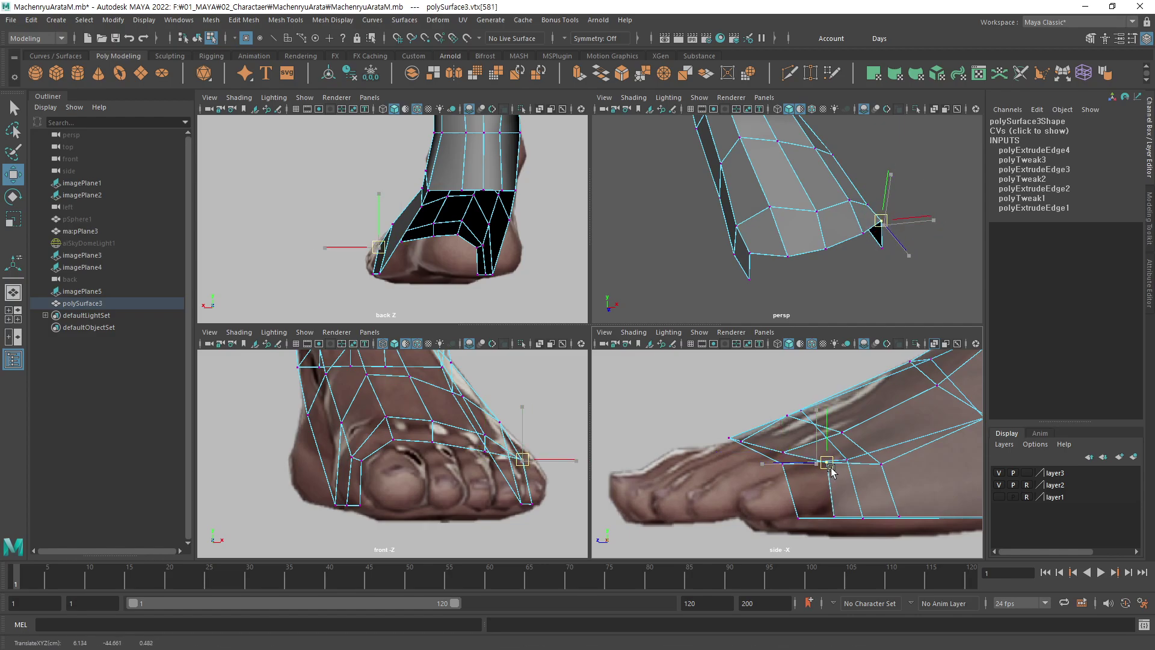
Pull the big-toe and bottom toe vertices forward in the side view to match the reference.
{"action": "left_click", "coordinate": [747, 444]}
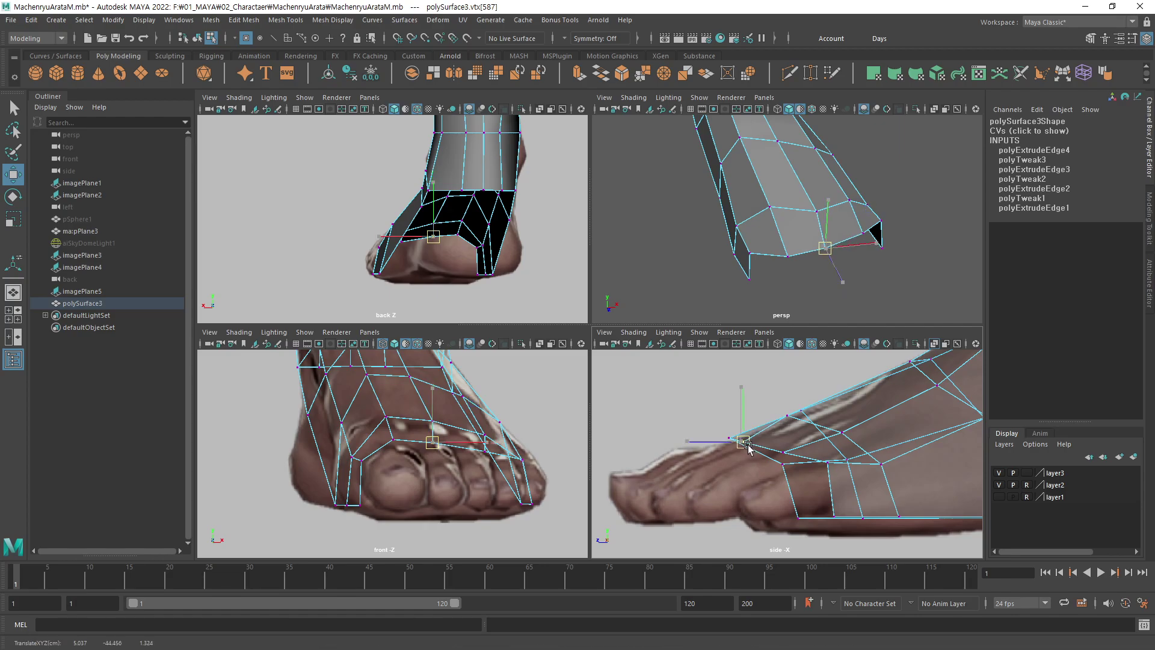
{"action": "left_click", "coordinate": [784, 468]}
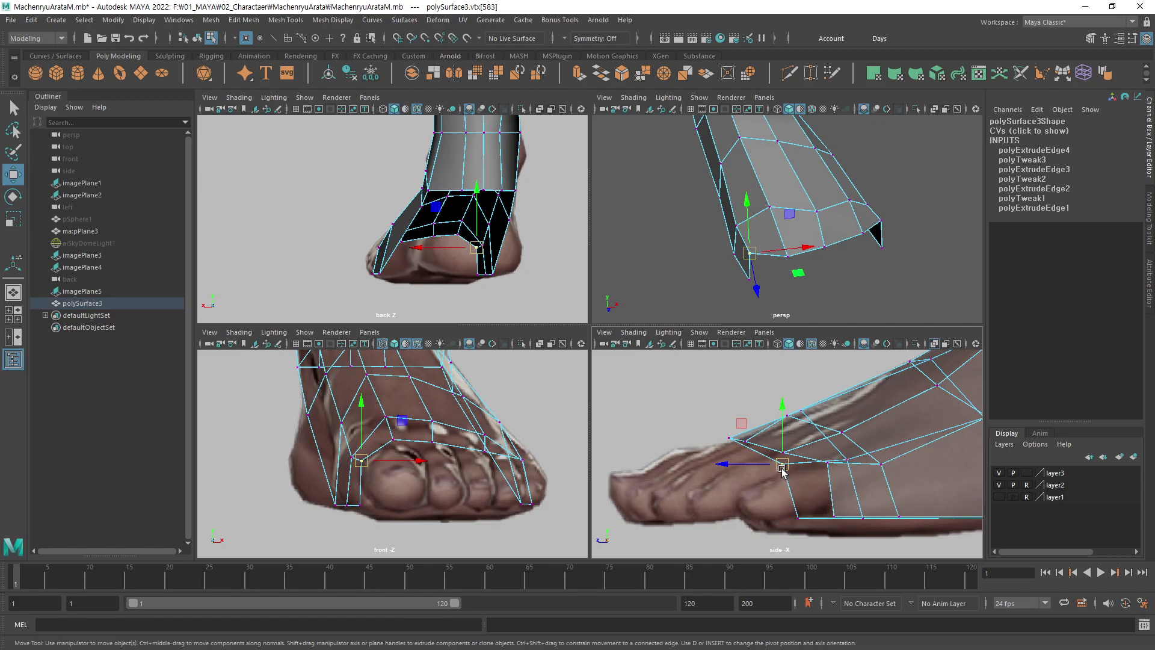
{"action": "mouse_move", "coordinate": [783, 475]}
{"action": "left_mouse_down"}
{"action": "mouse_move", "coordinate": [740, 470]}
{"action": "mouse_move", "coordinate": [743, 448]}
{"action": "mouse_move", "coordinate": [797, 521]}
{"action": "mouse_move", "coordinate": [735, 523]}
{"action": "left_mouse_up"}
{"action": "left_click", "coordinate": [744, 445]}
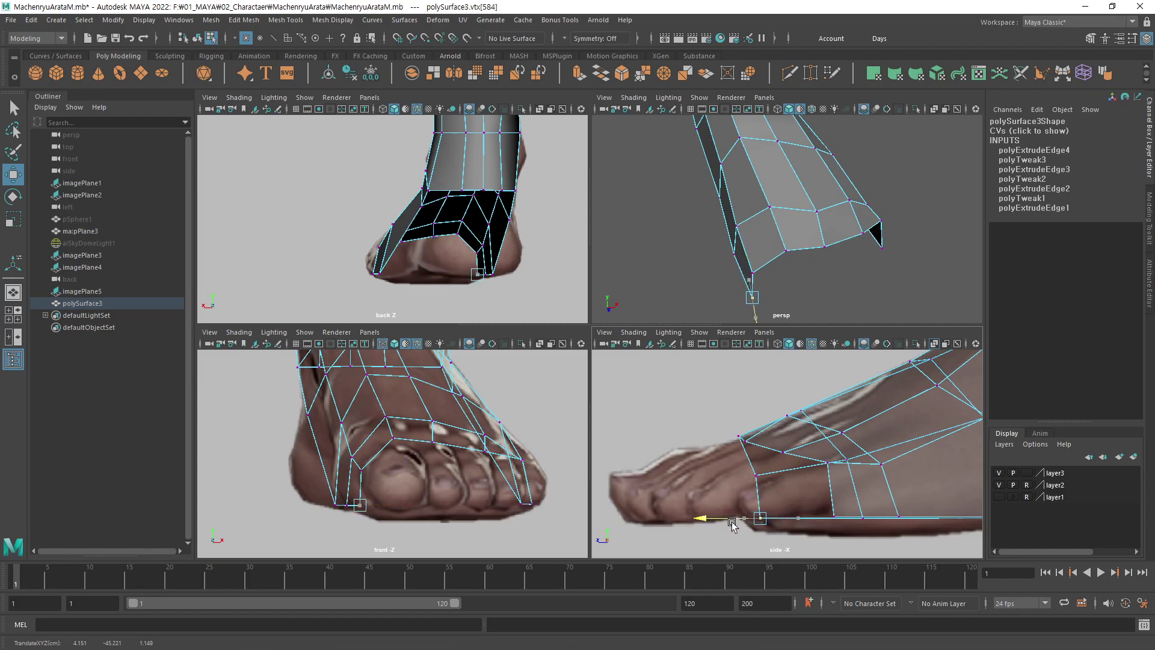
{"action": "left_click_drag", "start_coordinate": [731, 525], "coordinate": [728, 525]}
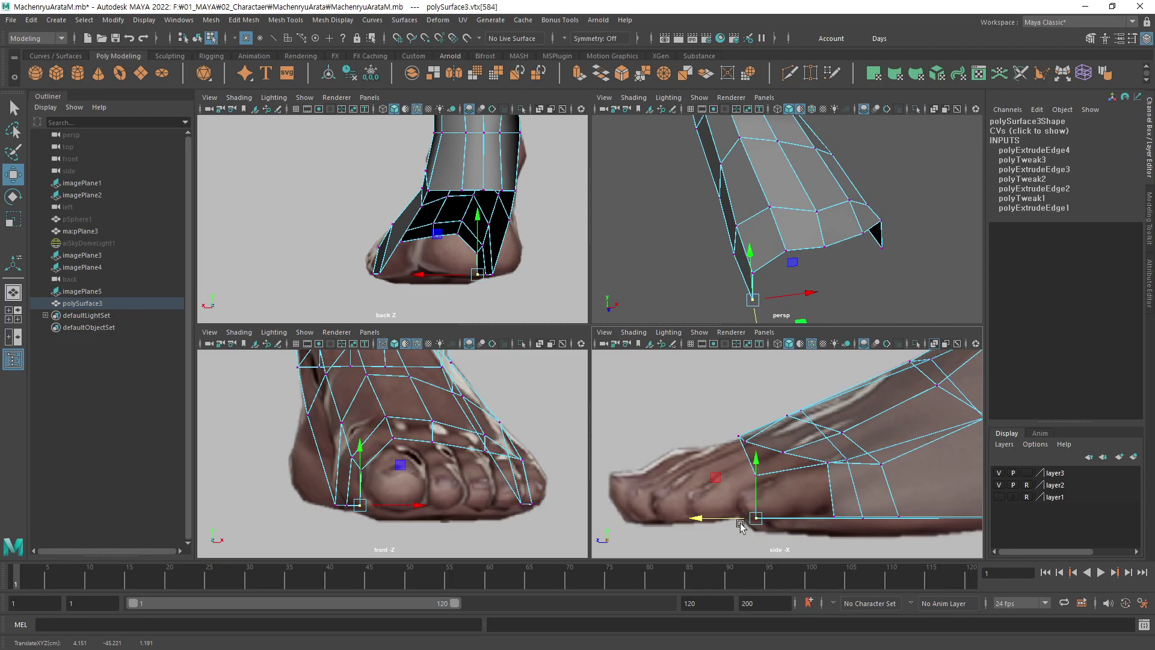
{"action": "left_click", "coordinate": [739, 477]}
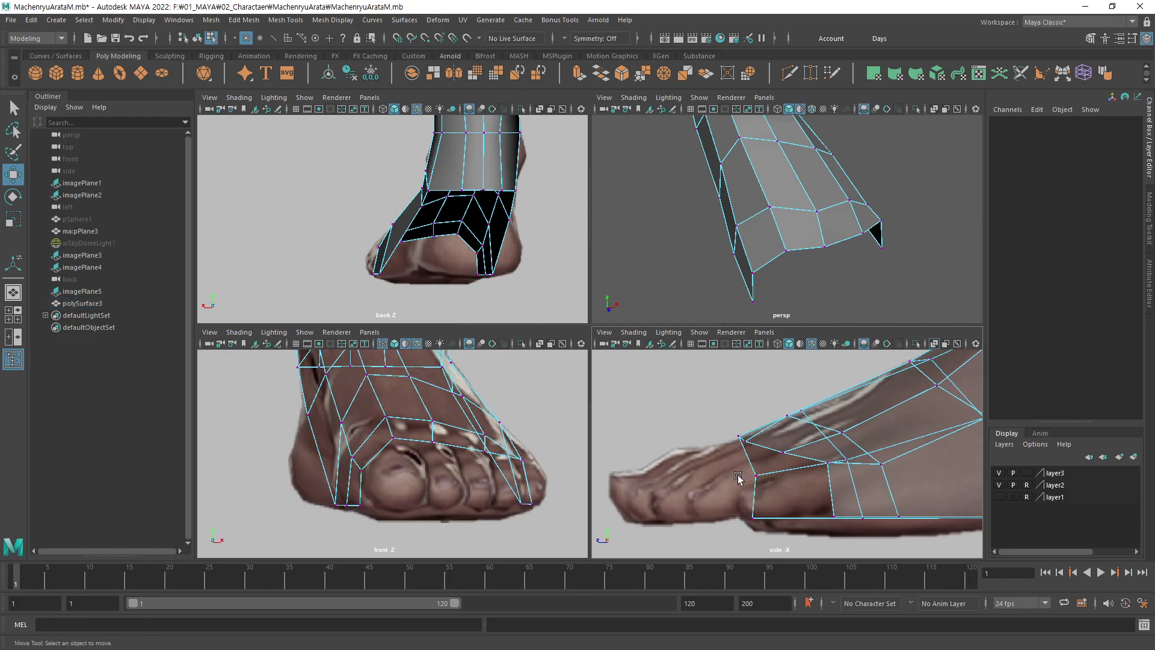
{"action": "left_click", "coordinate": [756, 476]}
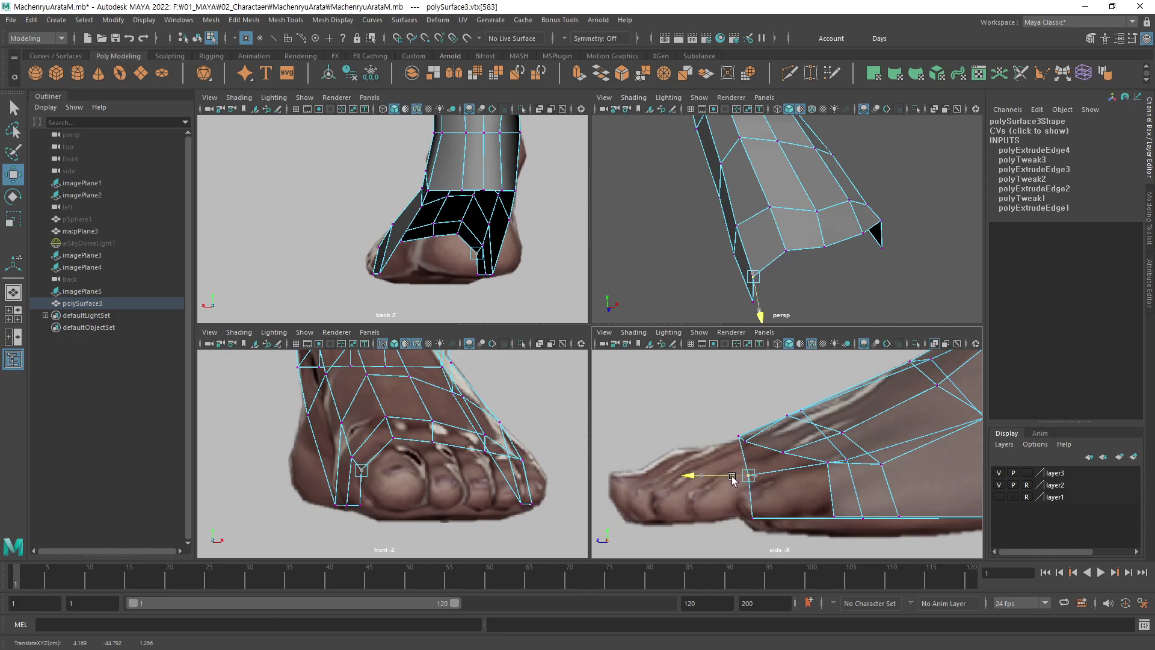
{"action": "left_click", "coordinate": [728, 437]}
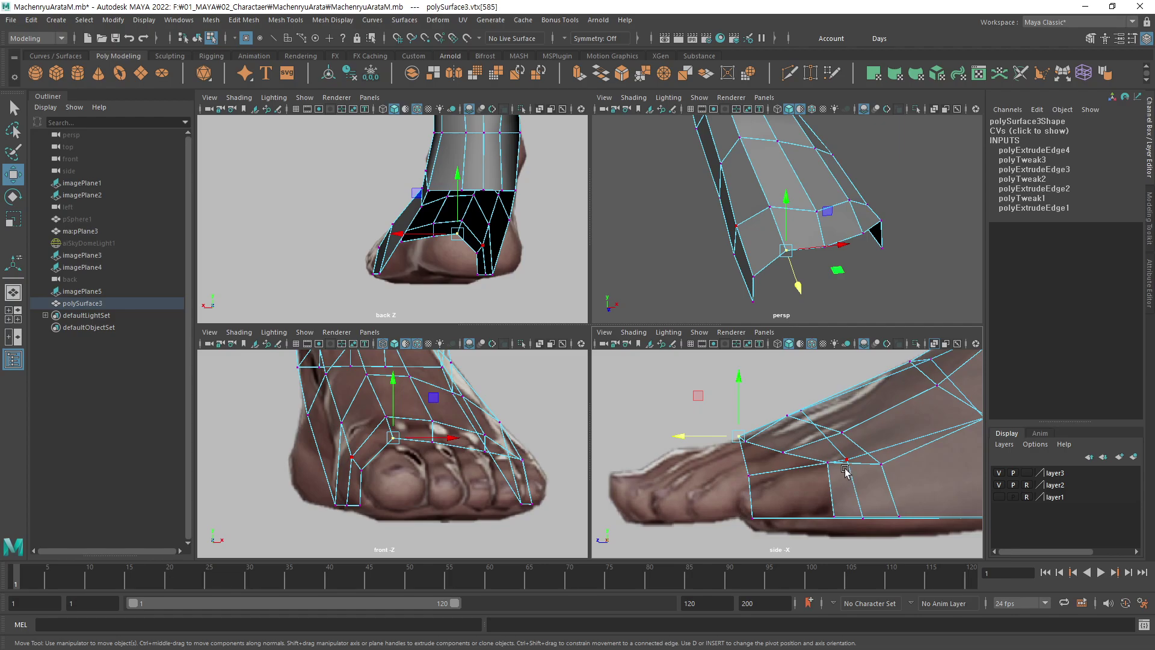
{"action": "mouse_move", "coordinate": [752, 229]}
{"action": "left_mouse_down", "text": "alt"}
{"action": "mouse_move", "coordinate": [824, 233]}
{"action": "mouse_move", "coordinate": [813, 259]}
{"action": "left_mouse_up", "text": "alt"}
{"action": "left_click", "coordinate": [825, 234]}
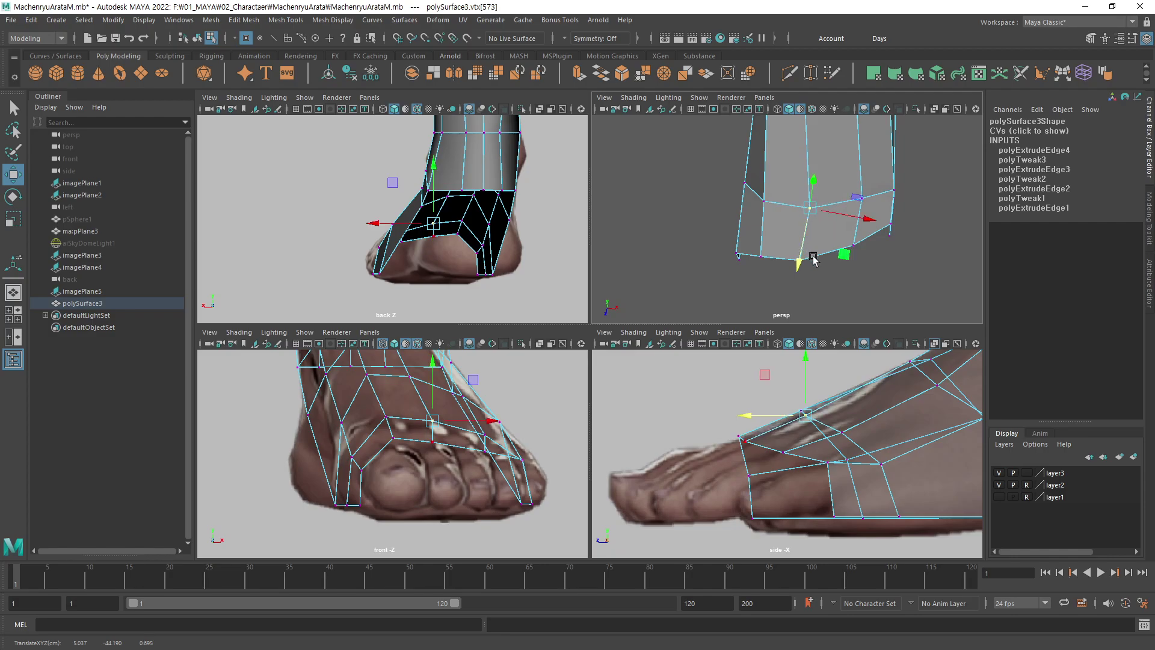
Undo the last small move and slide the outer top-edge vertex pairs along the foot's length.
{"action": "middle_click_drag", "start_coordinate": [902, 385], "coordinate": [852, 420], "text": "alt"}
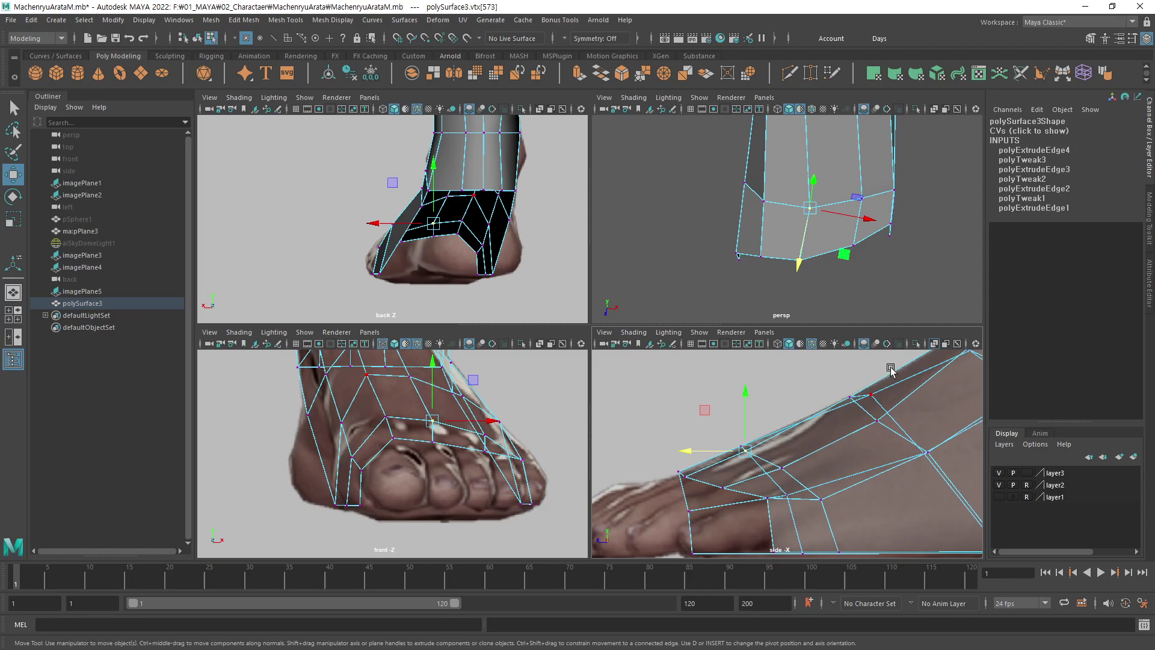
{"action": "key", "text": "q"}
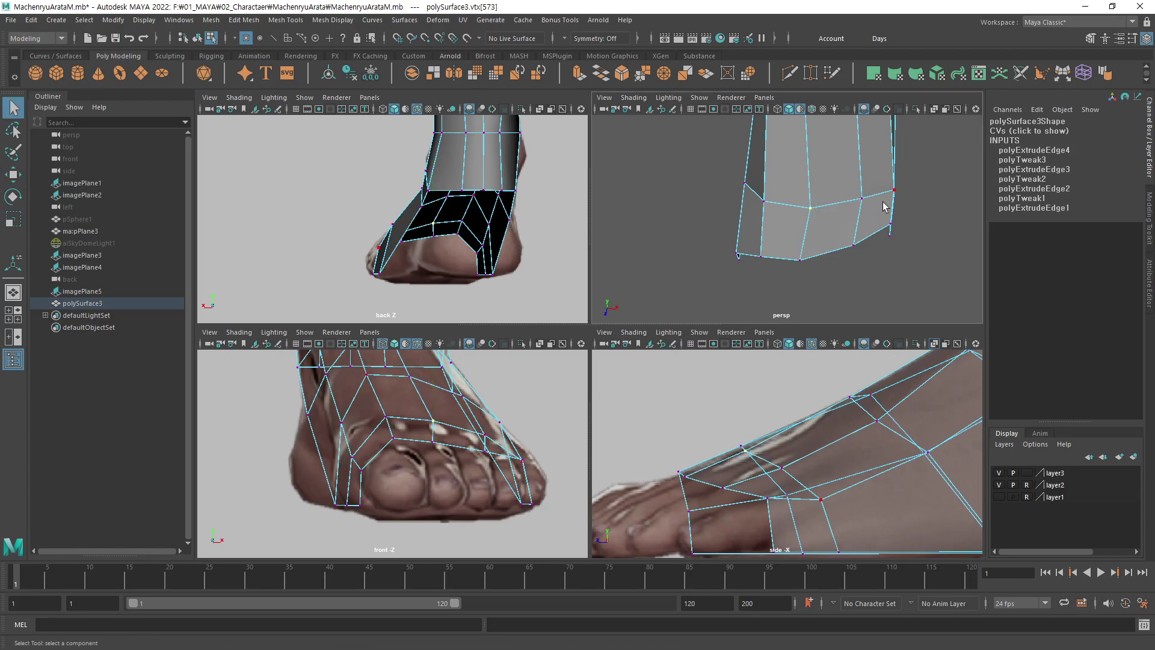
{"action": "key", "text": "ctrl+z"}
{"action": "key", "text": "w"}
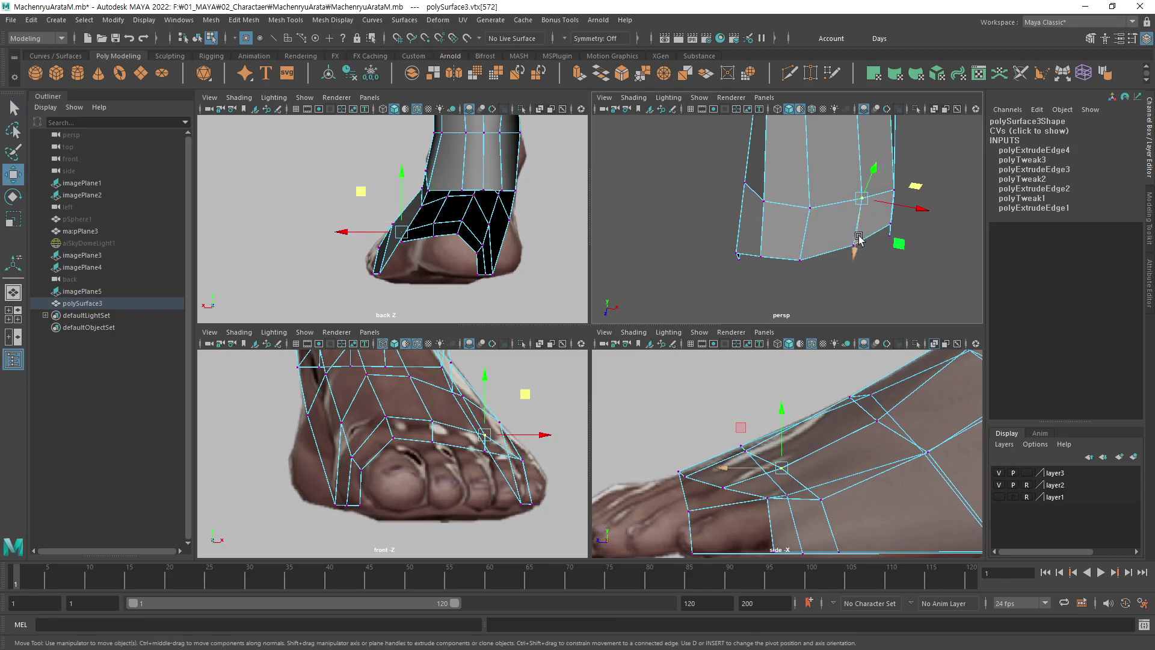
{"action": "left_click_drag", "start_coordinate": [859, 238], "coordinate": [857, 242]}
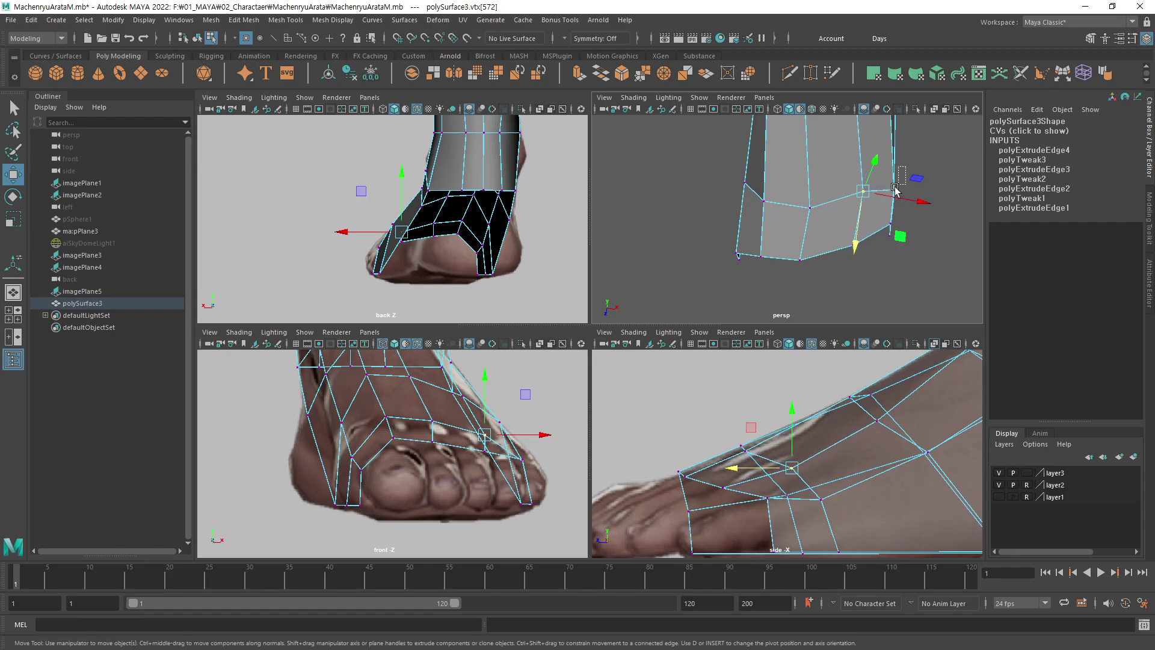
{"action": "left_click_drag", "start_coordinate": [895, 190], "coordinate": [886, 179]}
{"action": "mouse_move", "coordinate": [890, 236]}
{"action": "left_mouse_down"}
{"action": "mouse_move", "coordinate": [893, 219]}
{"action": "mouse_move", "coordinate": [890, 240]}
{"action": "mouse_move", "coordinate": [874, 241]}
{"action": "left_mouse_up"}
{"action": "left_click", "coordinate": [863, 191]}
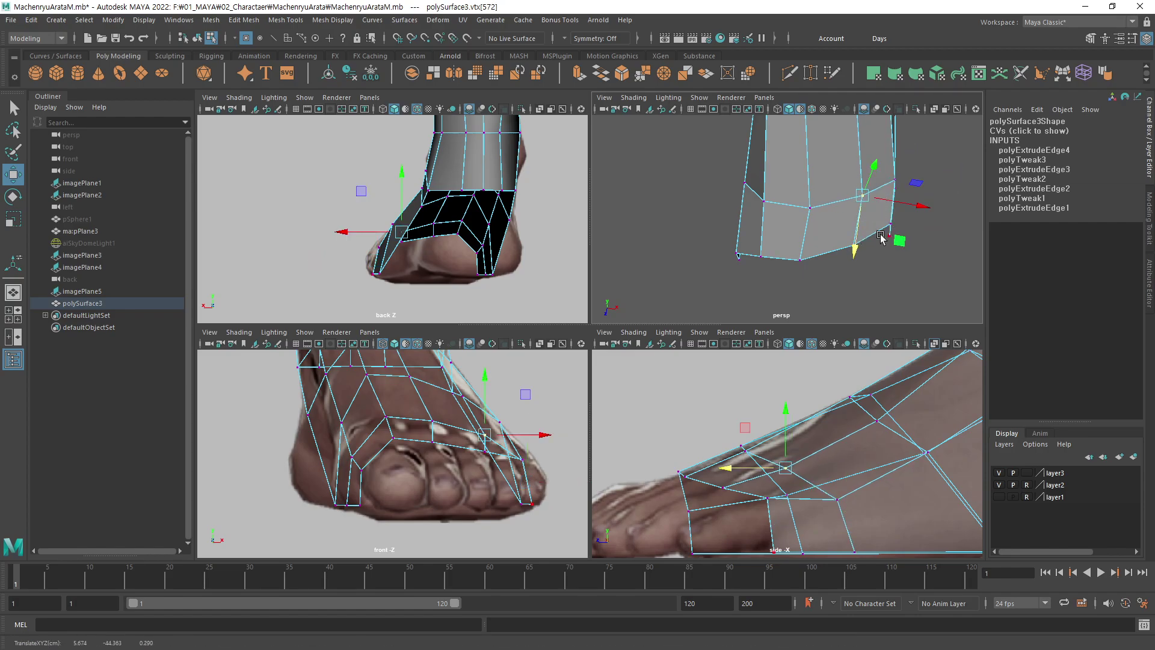
{"action": "left_click", "coordinate": [889, 235]}
Slide the two toe-tip vertices forward and nudge an underside vertex slightly forward.
{"action": "middle_click_drag", "start_coordinate": [794, 541], "coordinate": [760, 472], "text": "alt"}
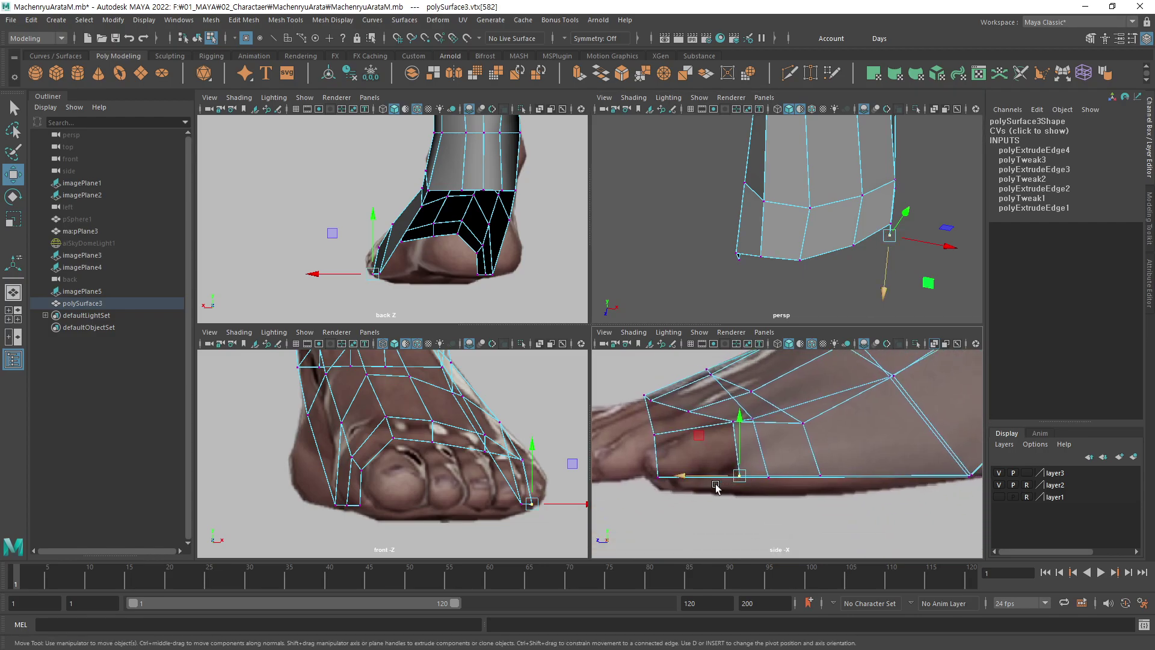
{"action": "left_click", "coordinate": [728, 421], "text": "shift"}
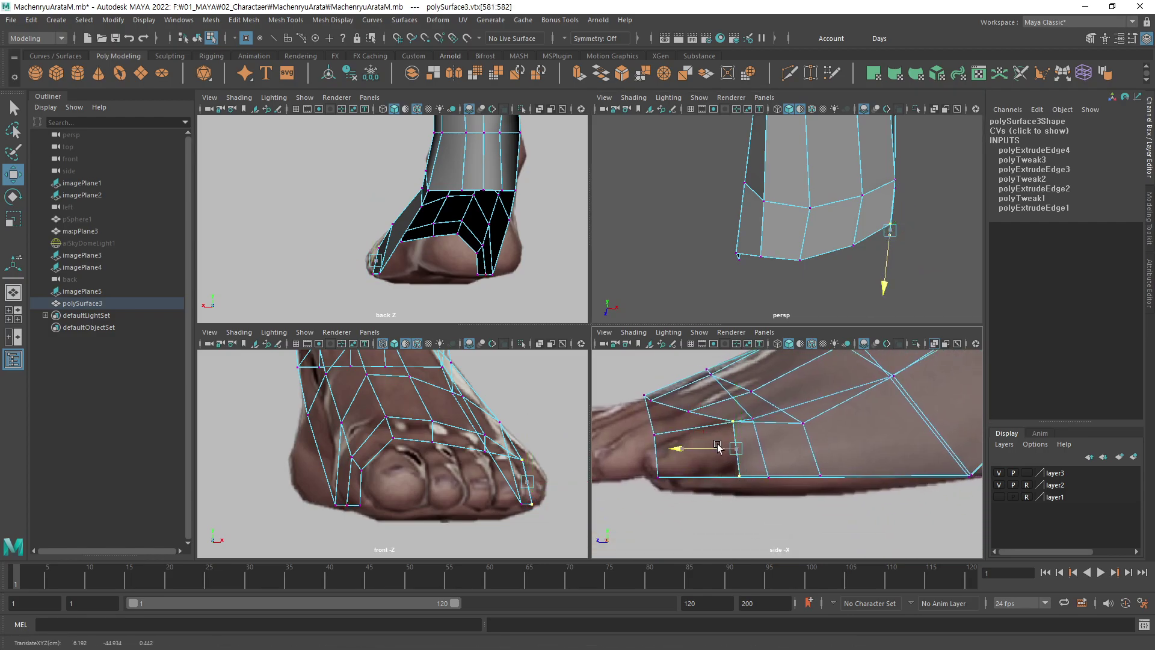
{"action": "left_click_drag", "start_coordinate": [713, 448], "coordinate": [732, 448]}
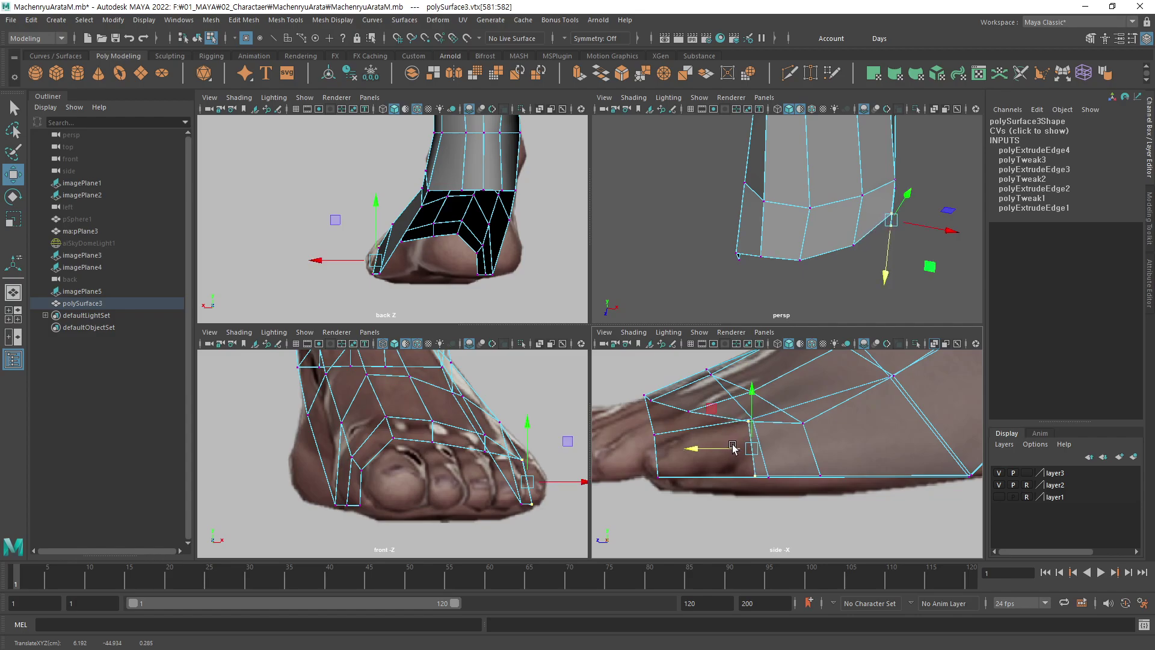
{"action": "left_click", "coordinate": [757, 510]}
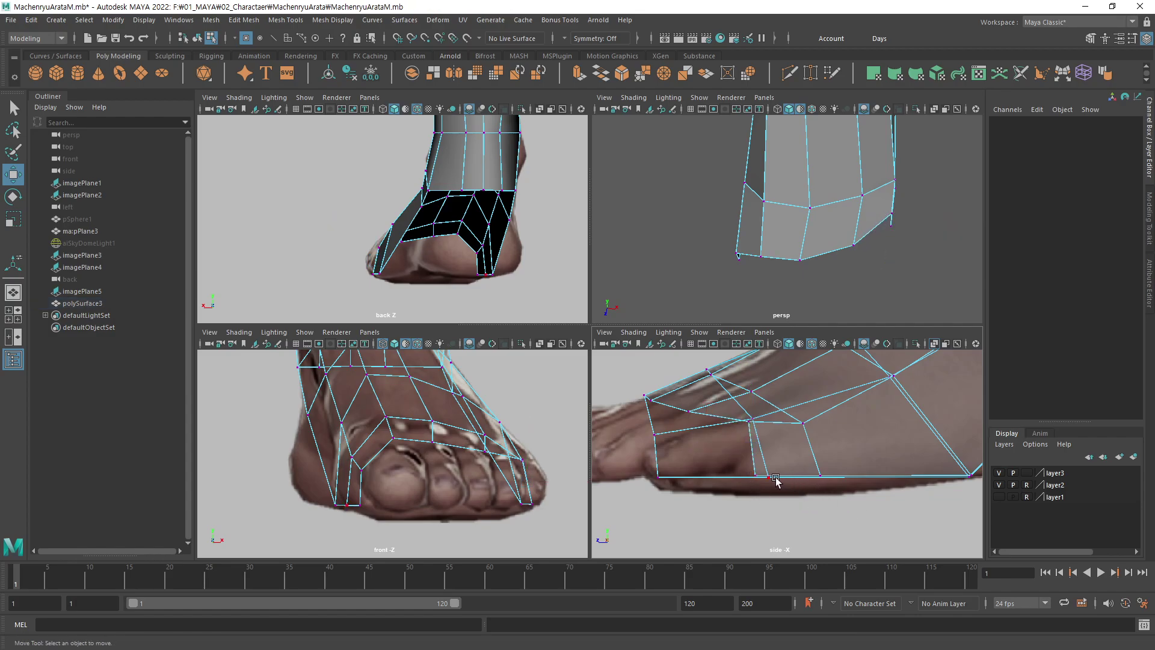
{"action": "mouse_move", "coordinate": [782, 228]}
{"action": "left_mouse_down", "text": "alt"}
{"action": "mouse_move", "coordinate": [798, 226]}
{"action": "mouse_move", "coordinate": [879, 298]}
{"action": "left_mouse_up", "text": "alt"}
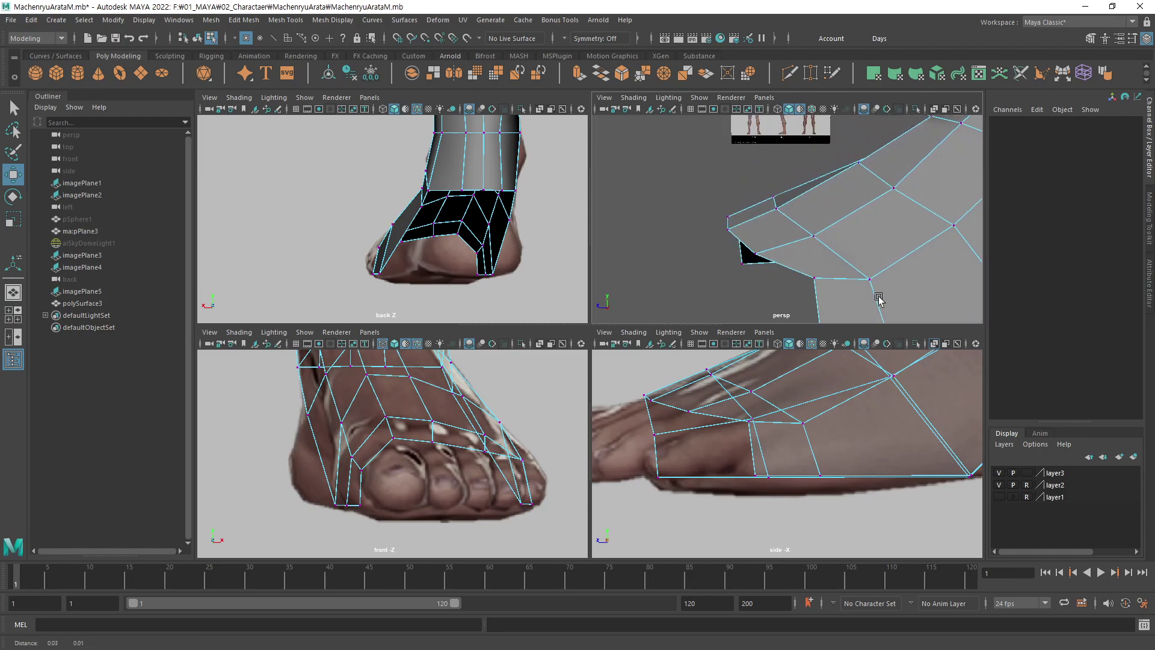
{"action": "left_click", "coordinate": [797, 199]}
{"action": "left_click_drag", "start_coordinate": [773, 206], "coordinate": [785, 201]}
{"action": "left_click", "coordinate": [842, 283]}
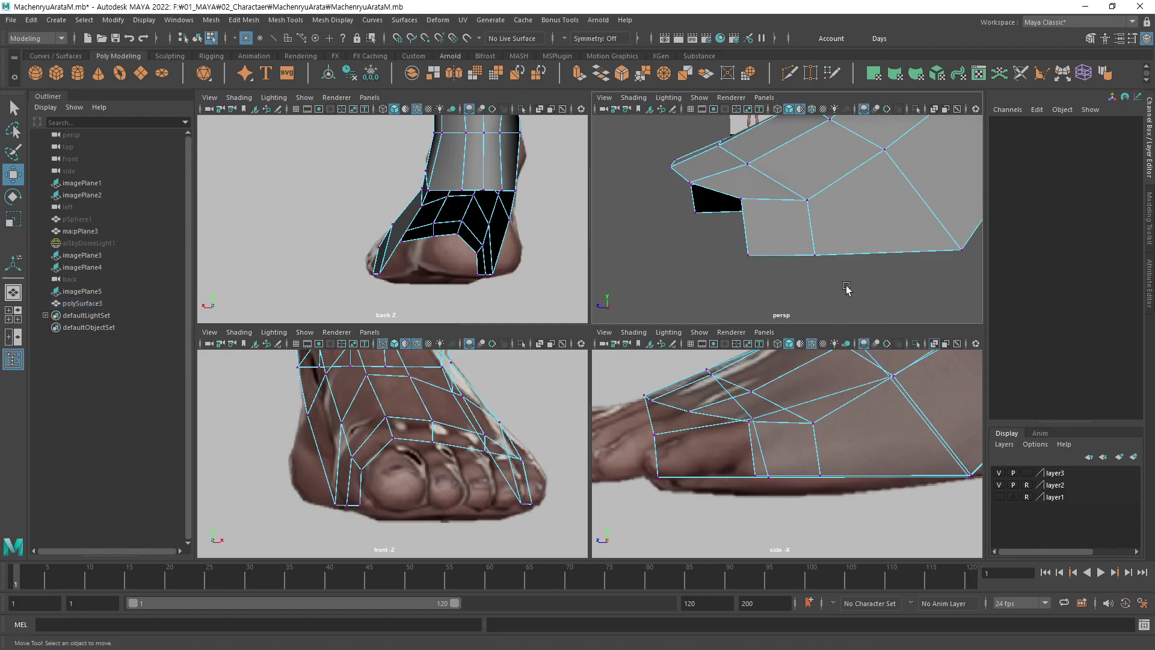
{"action": "mouse_move", "coordinate": [842, 283]}
{"action": "left_mouse_down", "text": "alt"}
{"action": "mouse_move", "coordinate": [794, 240]}
{"action": "mouse_move", "coordinate": [912, 258]}
{"action": "mouse_move", "coordinate": [794, 258]}
{"action": "left_mouse_up", "text": "alt"}
Shift the vertices on top of the foot sideways in the front view to follow the toes.
{"action": "left_click", "coordinate": [791, 257]}
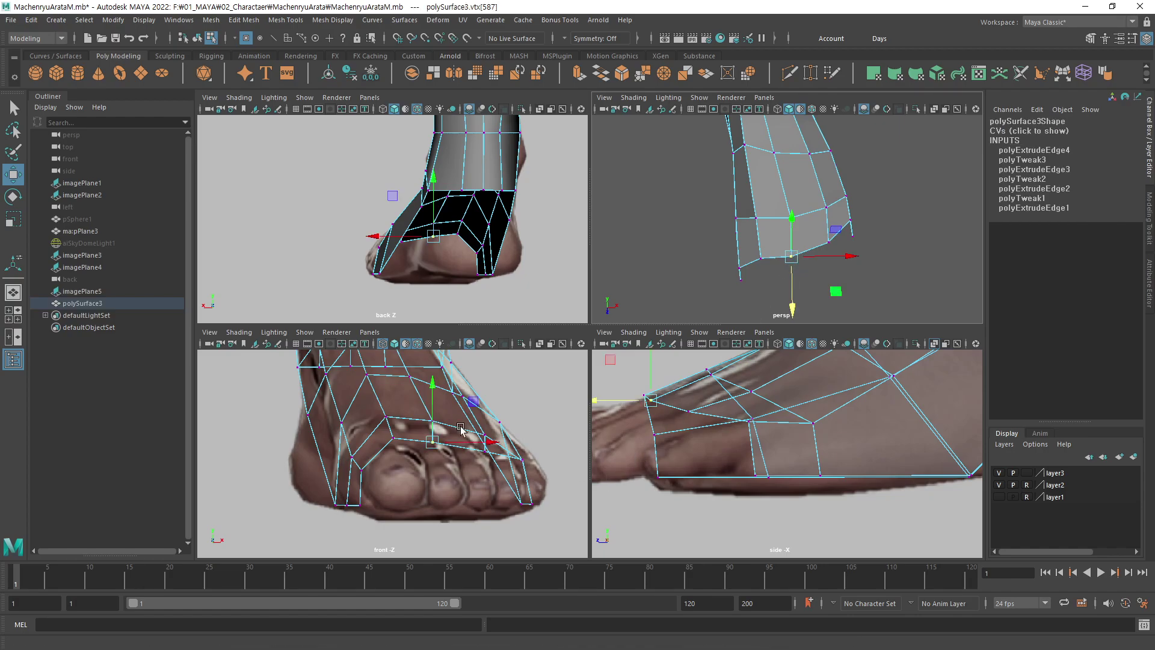
{"action": "left_click_drag", "start_coordinate": [481, 444], "coordinate": [492, 442]}
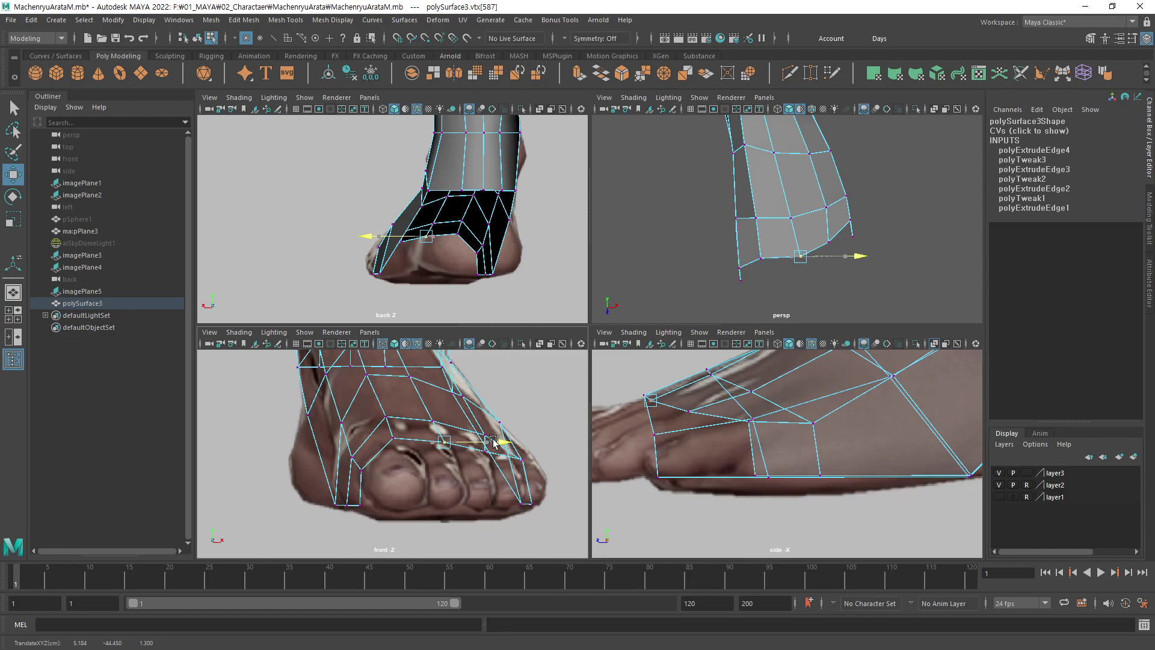
{"action": "left_click_drag", "start_coordinate": [493, 442], "coordinate": [540, 449]}
{"action": "left_click", "coordinate": [485, 455]}
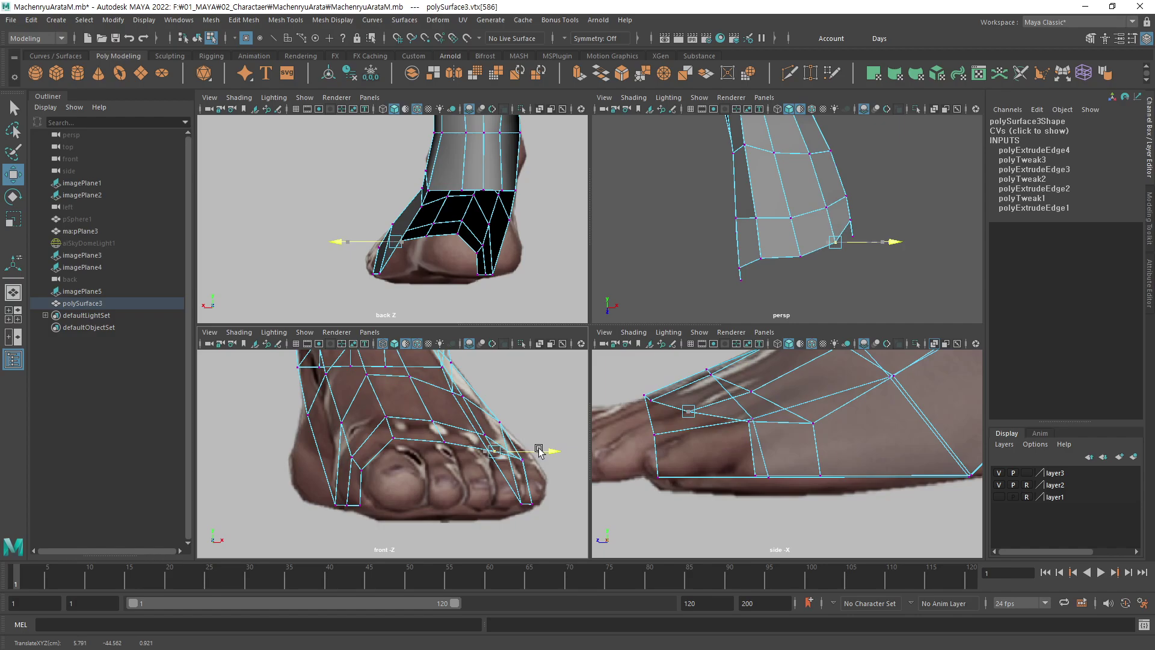
{"action": "left_click_drag", "start_coordinate": [539, 451], "coordinate": [472, 443]}
{"action": "left_click", "coordinate": [443, 449]}
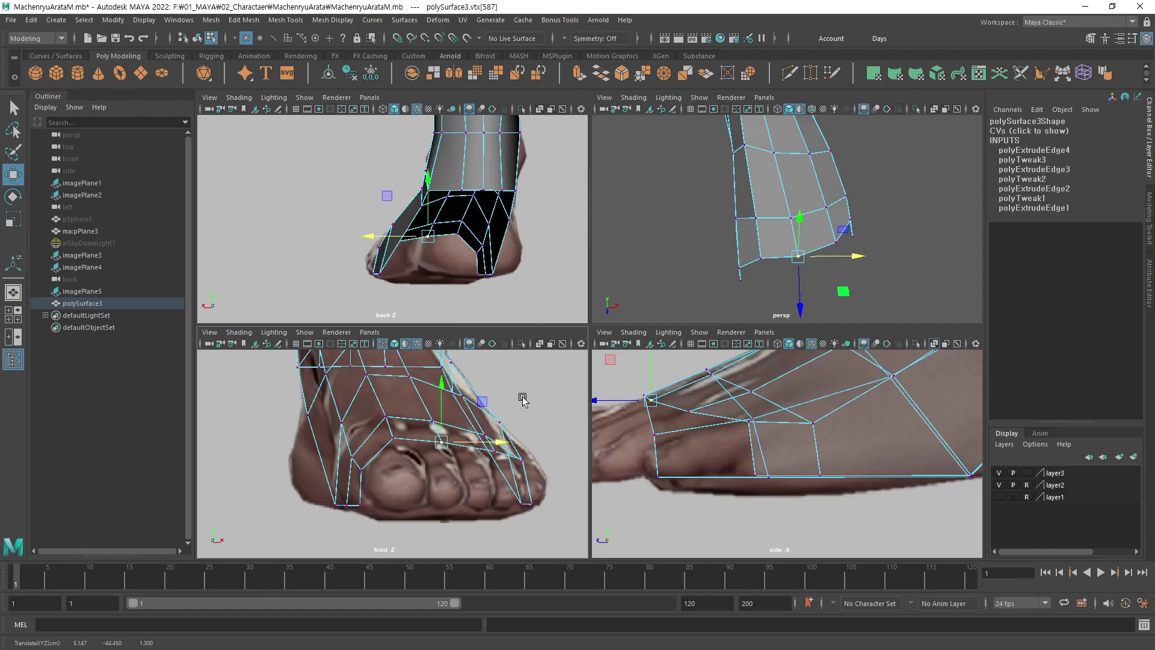
{"action": "left_click", "coordinate": [487, 432]}
Nudge the inner toe vertex slightly sideways and check the vertices around the big toe.
{"action": "left_click", "coordinate": [395, 439]}
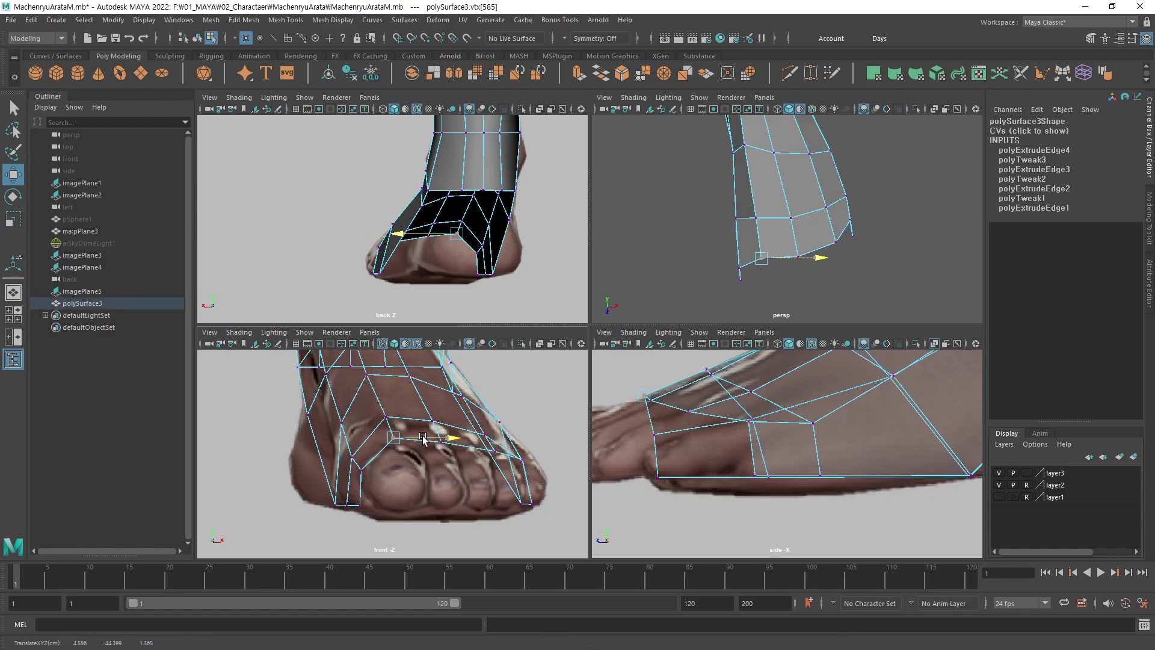
{"action": "left_click", "coordinate": [357, 470]}
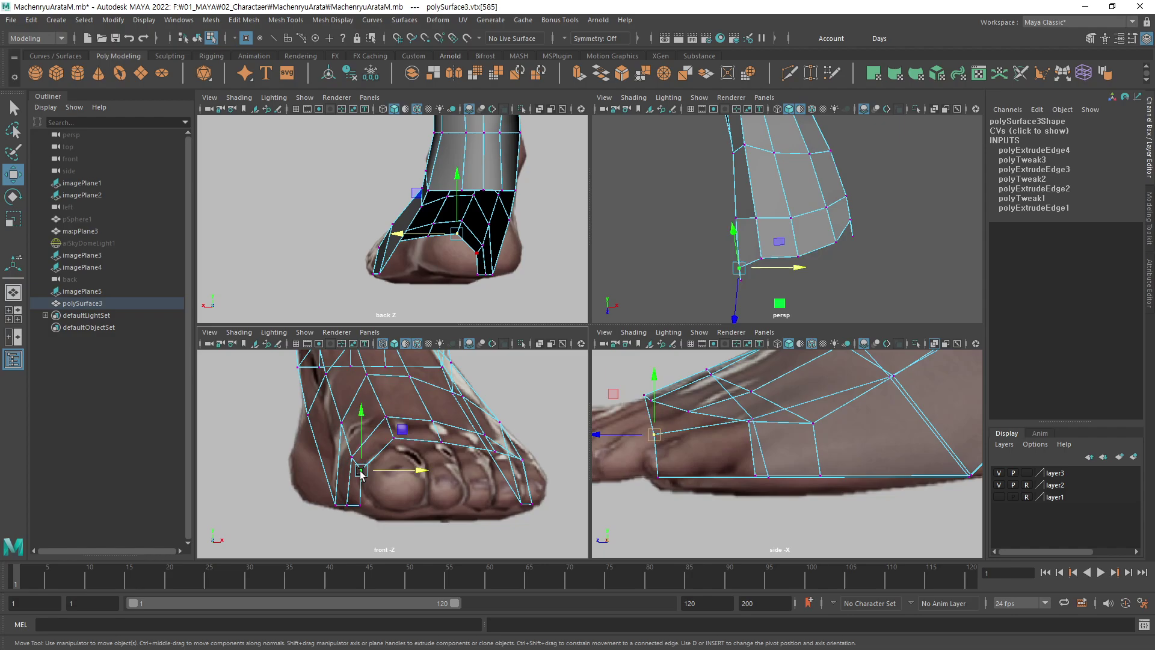
{"action": "left_click", "coordinate": [376, 471]}
{"action": "left_click_drag", "start_coordinate": [375, 472], "coordinate": [377, 475]}
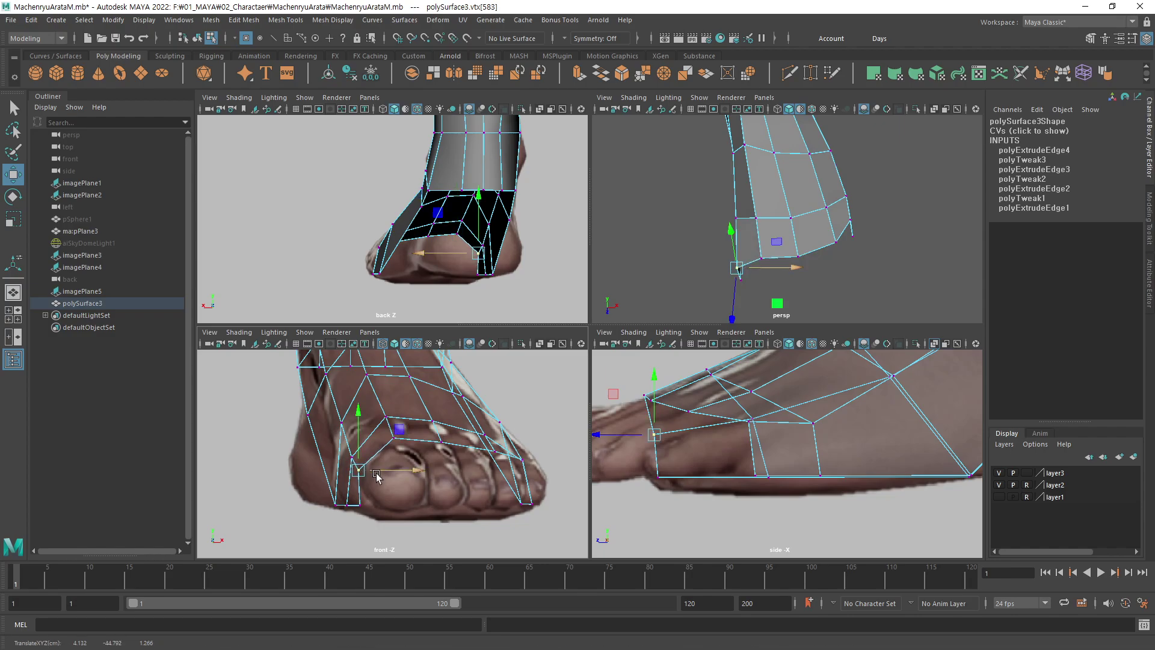
{"action": "left_click", "coordinate": [362, 510]}
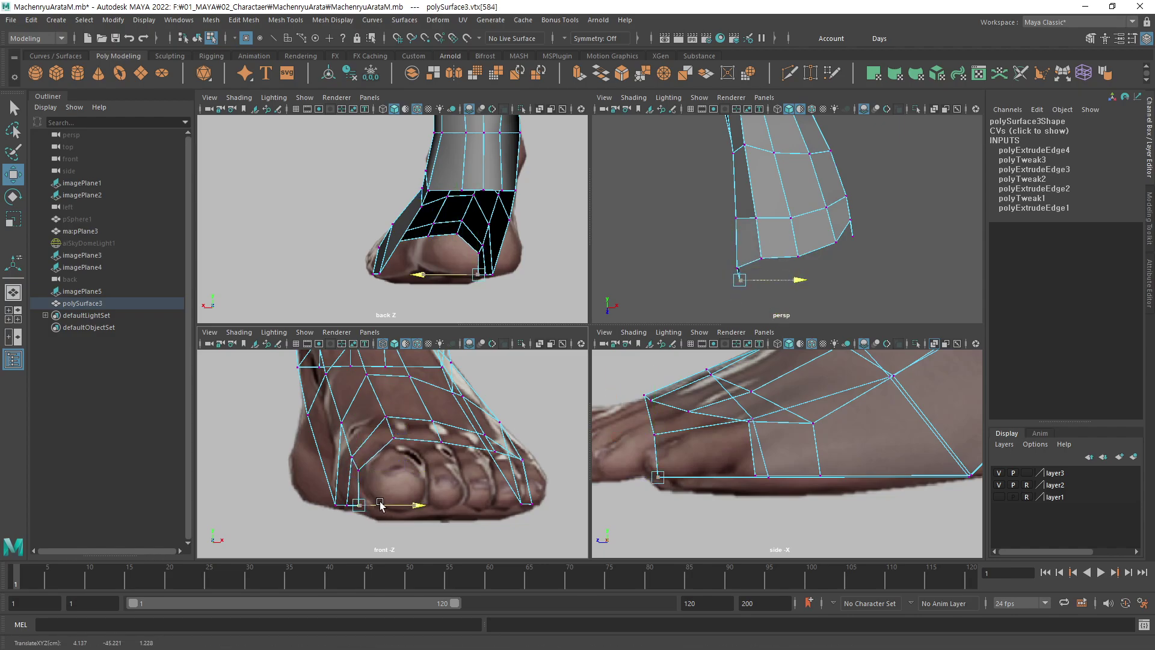
{"action": "left_click", "coordinate": [567, 400]}
{"action": "mouse_move", "coordinate": [842, 240]}
{"action": "left_mouse_down", "text": "alt"}
{"action": "mouse_move", "coordinate": [863, 250]}
{"action": "mouse_move", "coordinate": [851, 283]}
{"action": "mouse_move", "coordinate": [750, 250]}
{"action": "mouse_move", "coordinate": [907, 222]}
{"action": "mouse_move", "coordinate": [609, 294]}
{"action": "mouse_move", "coordinate": [698, 238]}
{"action": "mouse_move", "coordinate": [820, 245]}
{"action": "mouse_move", "coordinate": [840, 284]}
{"action": "mouse_move", "coordinate": [843, 253]}
{"action": "mouse_move", "coordinate": [766, 249]}
{"action": "mouse_move", "coordinate": [765, 265]}
{"action": "mouse_move", "coordinate": [869, 234]}
{"action": "mouse_move", "coordinate": [740, 227]}
{"action": "mouse_move", "coordinate": [723, 238]}
{"action": "mouse_move", "coordinate": [806, 232]}
{"action": "mouse_move", "coordinate": [655, 175]}
{"action": "mouse_move", "coordinate": [643, 201]}
{"action": "mouse_move", "coordinate": [902, 229]}
{"action": "mouse_move", "coordinate": [977, 258]}
{"action": "mouse_move", "coordinate": [1018, 221]}
{"action": "mouse_move", "coordinate": [842, 259]}
{"action": "left_mouse_up", "text": "alt"}
Select faces near the ankle and check the foot in smooth preview, then return to low-poly.
{"action": "scroll", "coordinate": [782, 267], "scroll_direction": "up", "scroll_amount": 5}
{"action": "key", "text": "F11"}
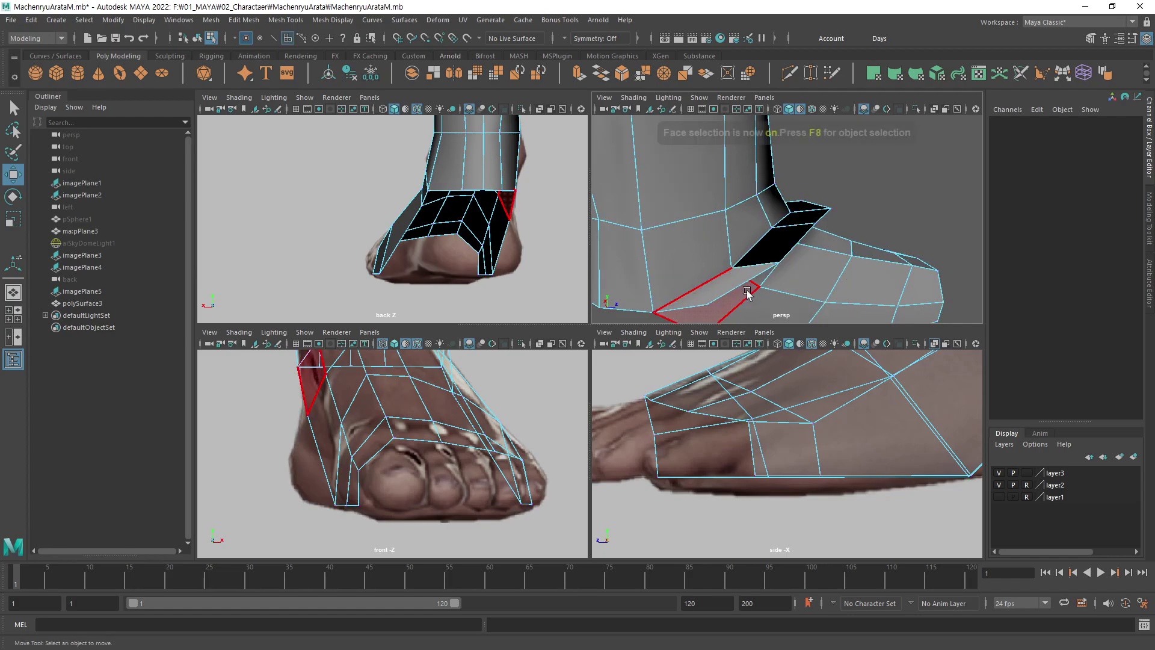
{"action": "left_click", "coordinate": [748, 271]}
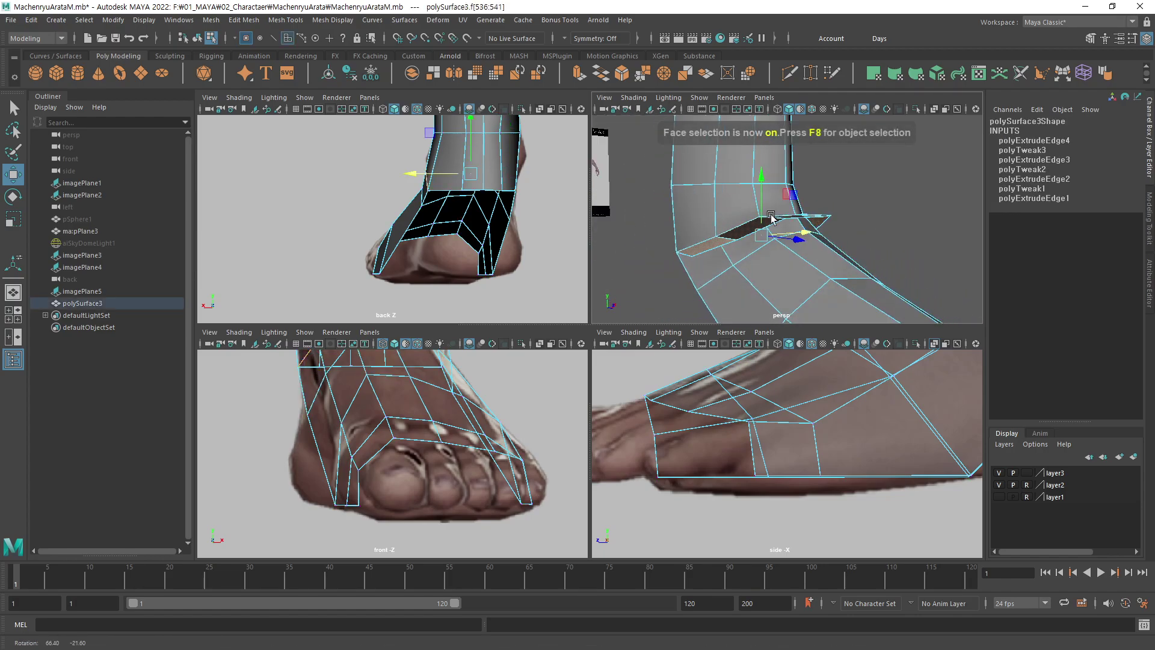
{"action": "mouse_move", "coordinate": [838, 229]}
{"action": "left_mouse_down", "text": "alt"}
{"action": "mouse_move", "coordinate": [924, 254]}
{"action": "mouse_move", "coordinate": [880, 231]}
{"action": "mouse_move", "coordinate": [861, 254]}
{"action": "mouse_move", "coordinate": [957, 269]}
{"action": "mouse_move", "coordinate": [794, 275]}
{"action": "mouse_move", "coordinate": [884, 312]}
{"action": "mouse_move", "coordinate": [853, 259]}
{"action": "mouse_move", "coordinate": [866, 249]}
{"action": "left_mouse_up", "text": "alt"}
{"action": "key", "text": "3"}
{"action": "key", "text": "1"}
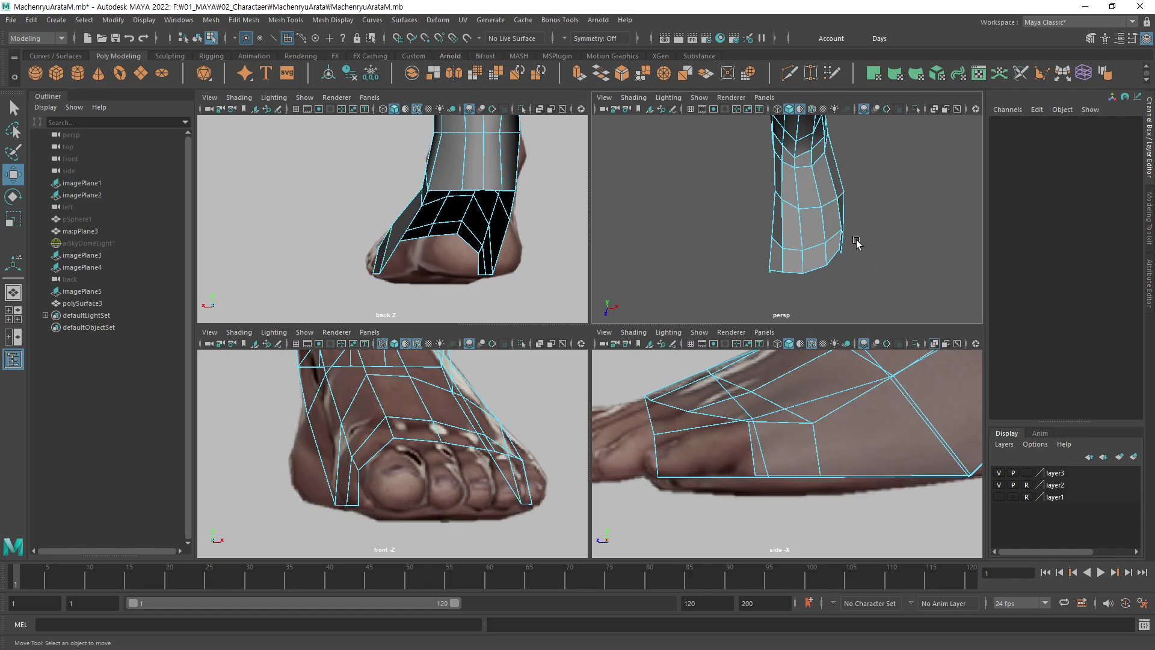
In vertex mode, select vertices on the foot's outer side and base from new angles.
{"action": "left_click", "coordinate": [857, 241]}
{"action": "key", "text": "F9"}
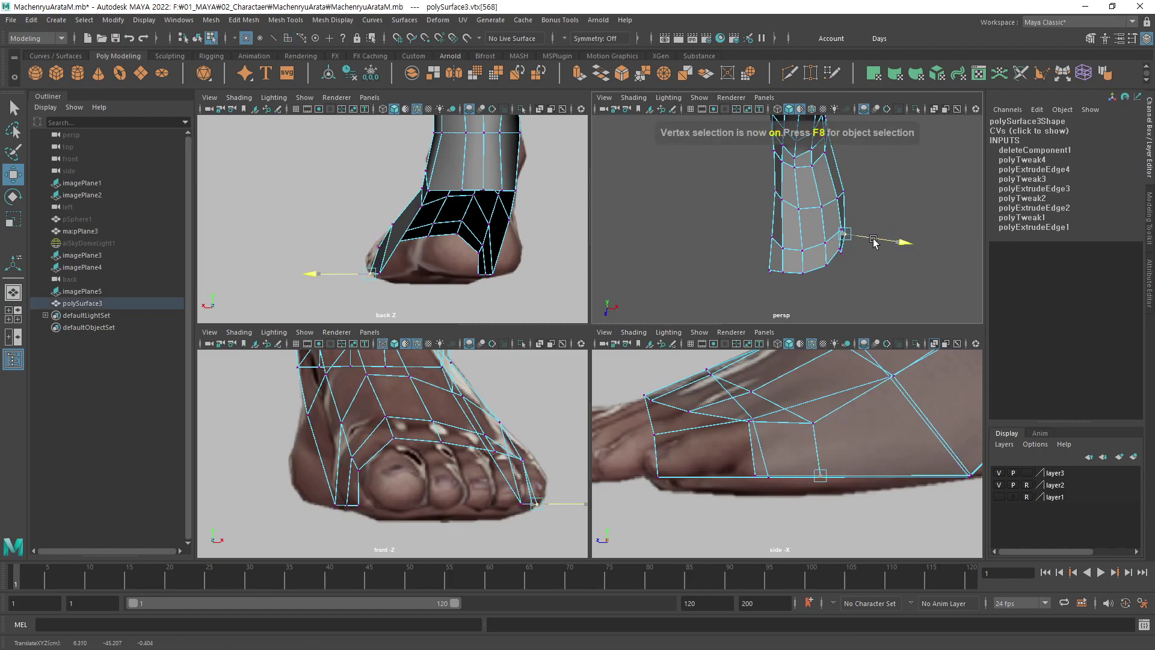
{"action": "left_click_drag", "start_coordinate": [812, 248], "coordinate": [769, 265], "text": "alt"}
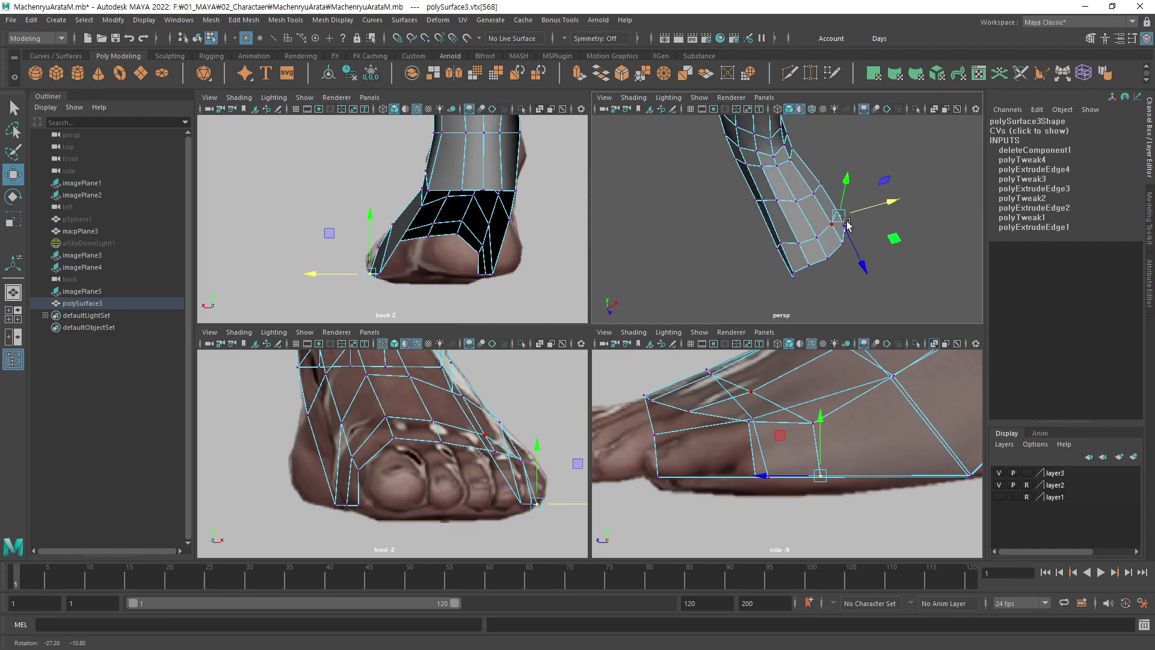
{"action": "left_click", "coordinate": [773, 247]}
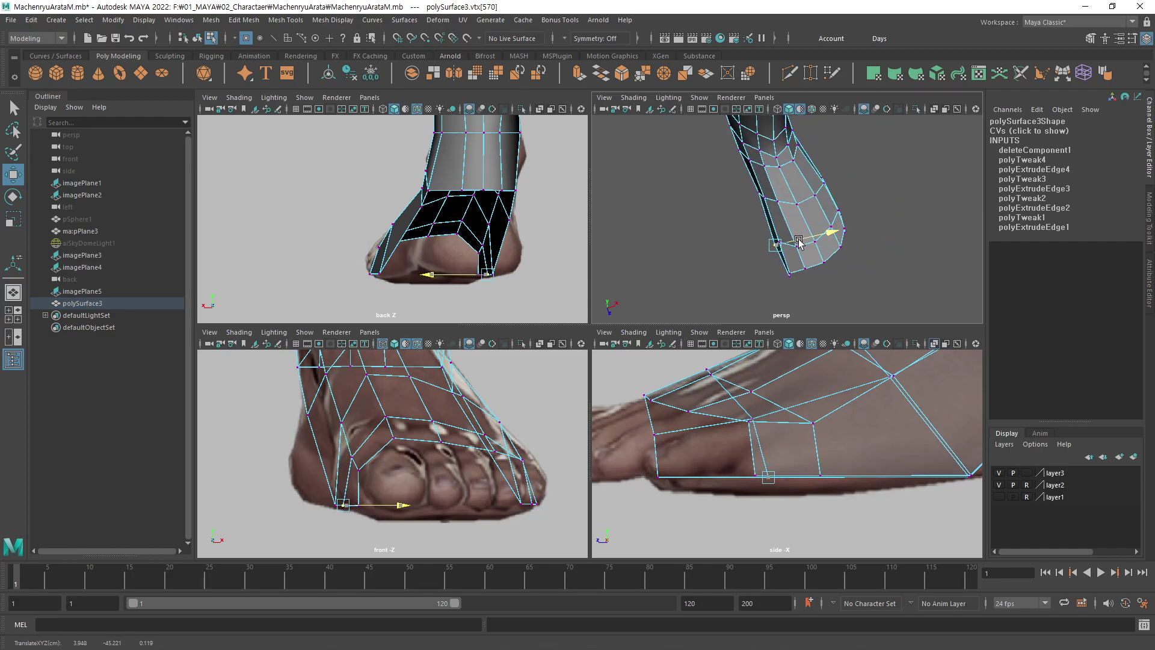
{"action": "left_click", "coordinate": [890, 266]}
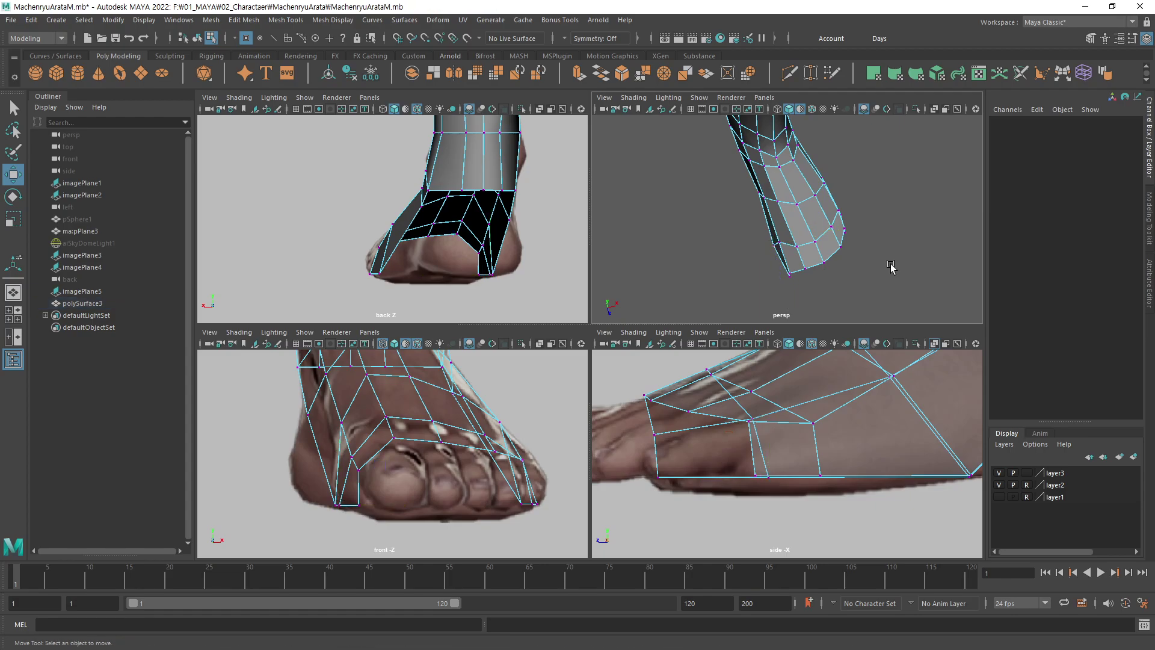
{"action": "mouse_move", "coordinate": [890, 266]}
{"action": "left_mouse_down", "text": "alt"}
{"action": "mouse_move", "coordinate": [772, 267]}
{"action": "mouse_move", "coordinate": [838, 235]}
{"action": "mouse_move", "coordinate": [680, 182]}
{"action": "left_mouse_up", "text": "alt"}
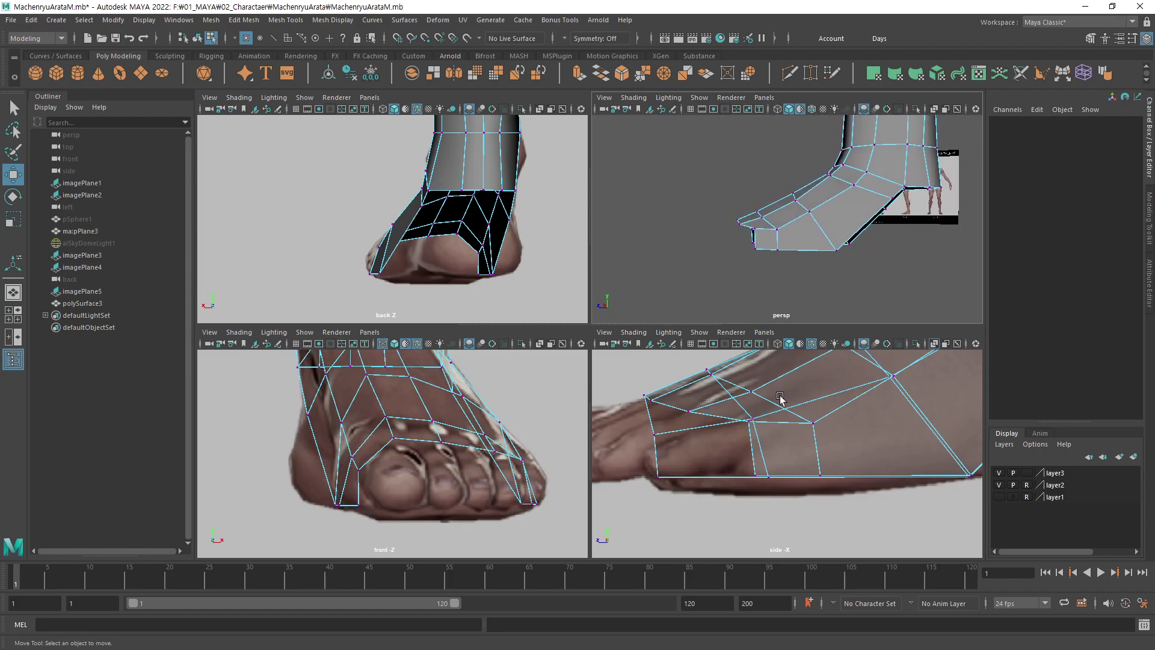